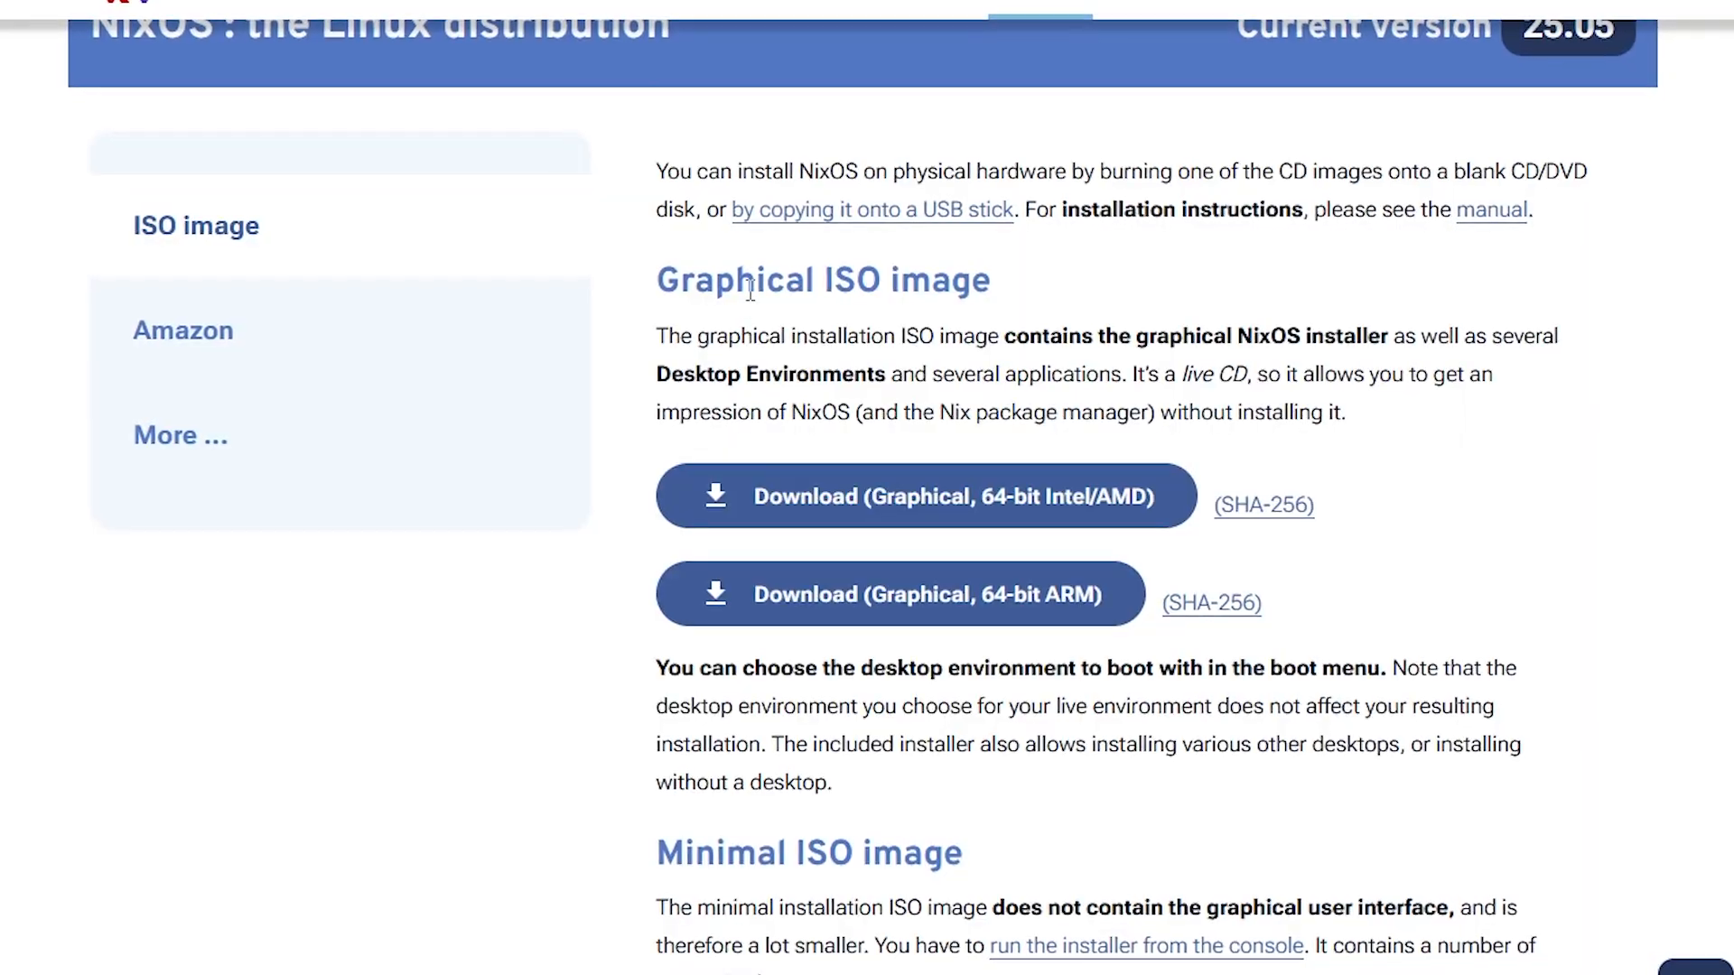
Review the graphical and minimal ISO options on the NixOS download page and Step 2 of the exploration guide.
drag(694, 285, 966, 285)
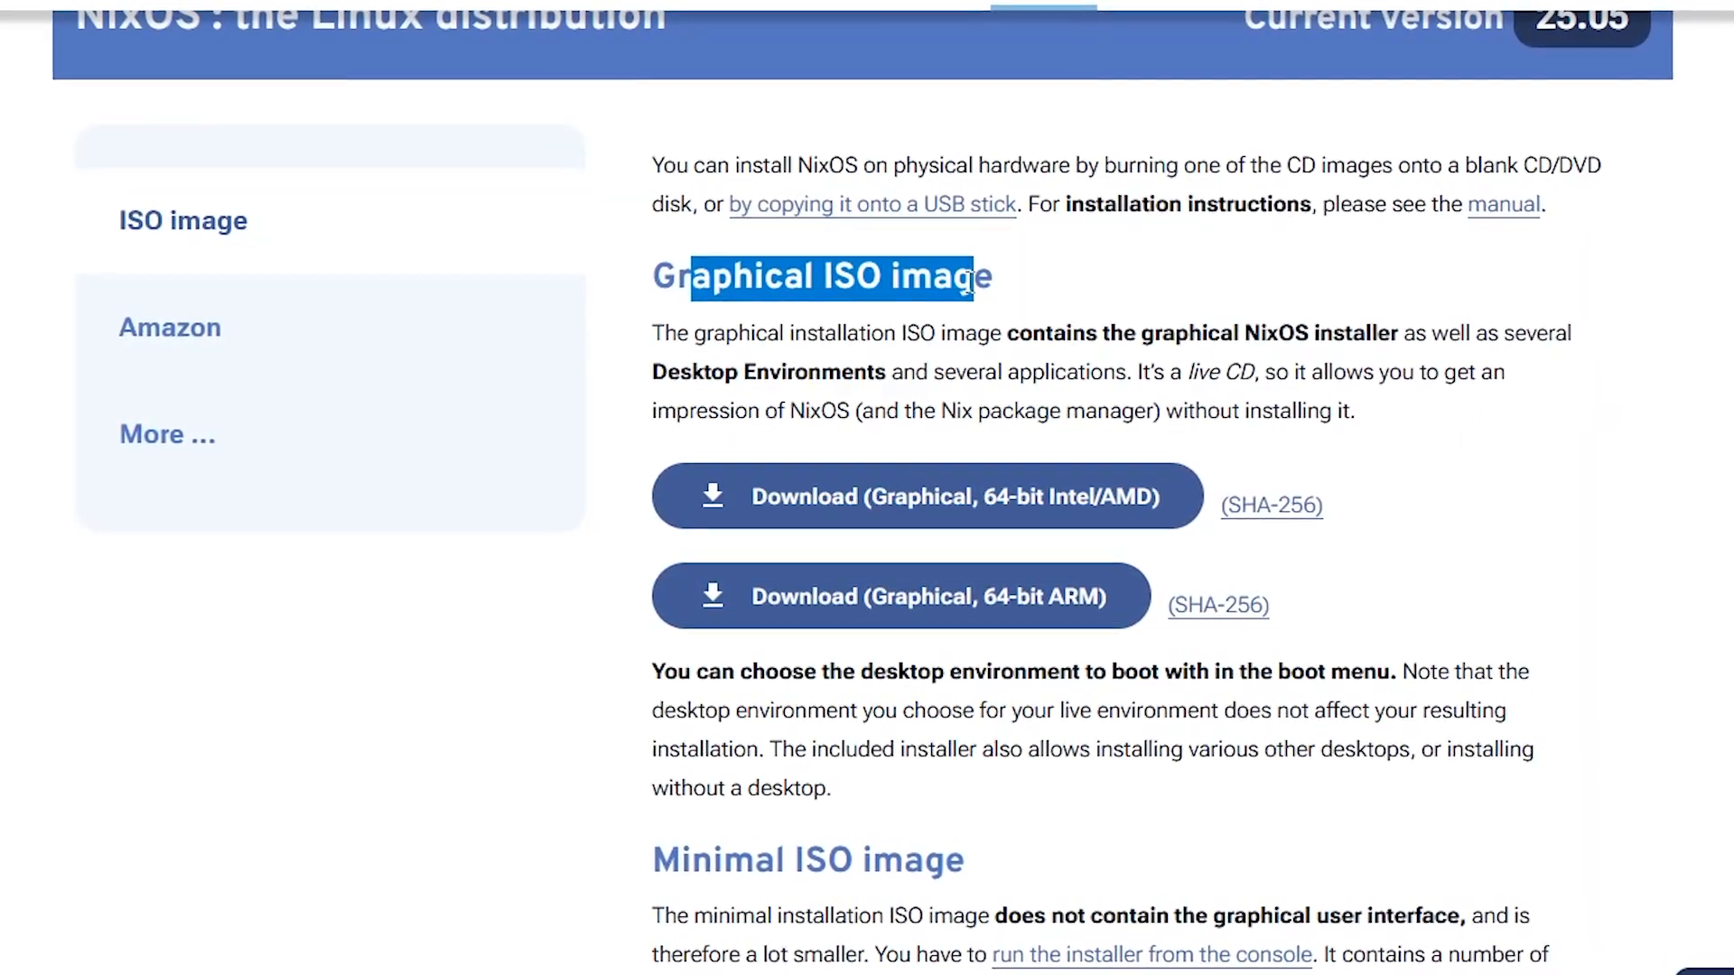
scroll(966, 289, down, 3)
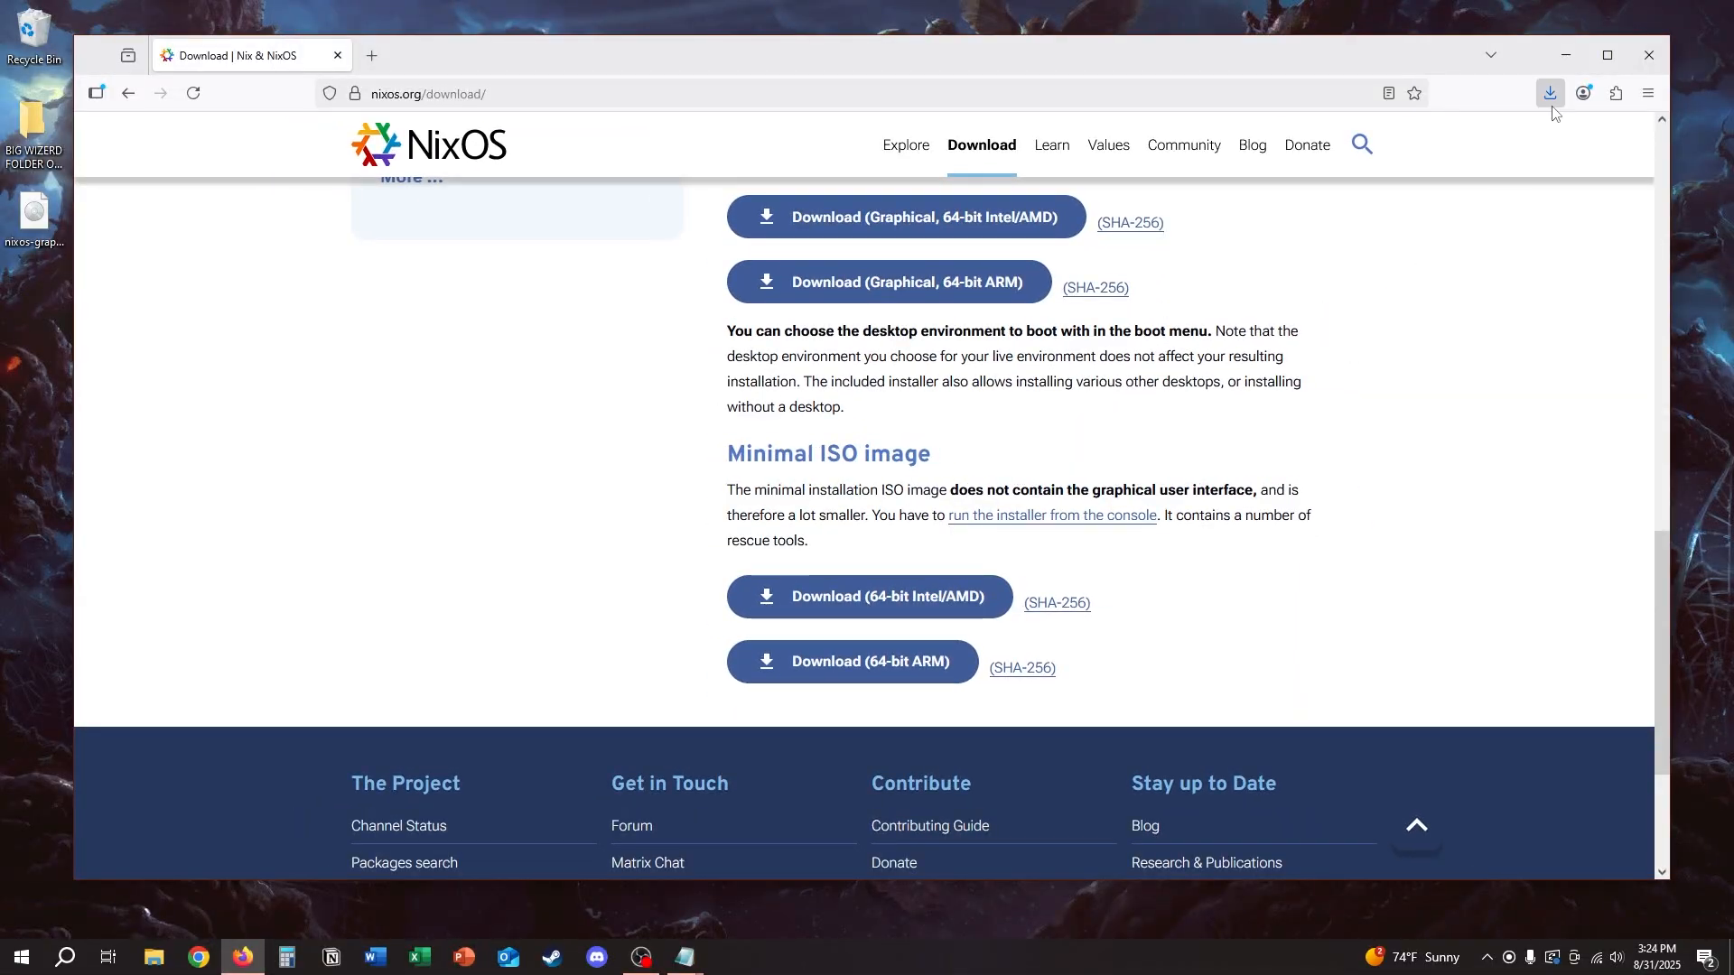
click(1574, 61)
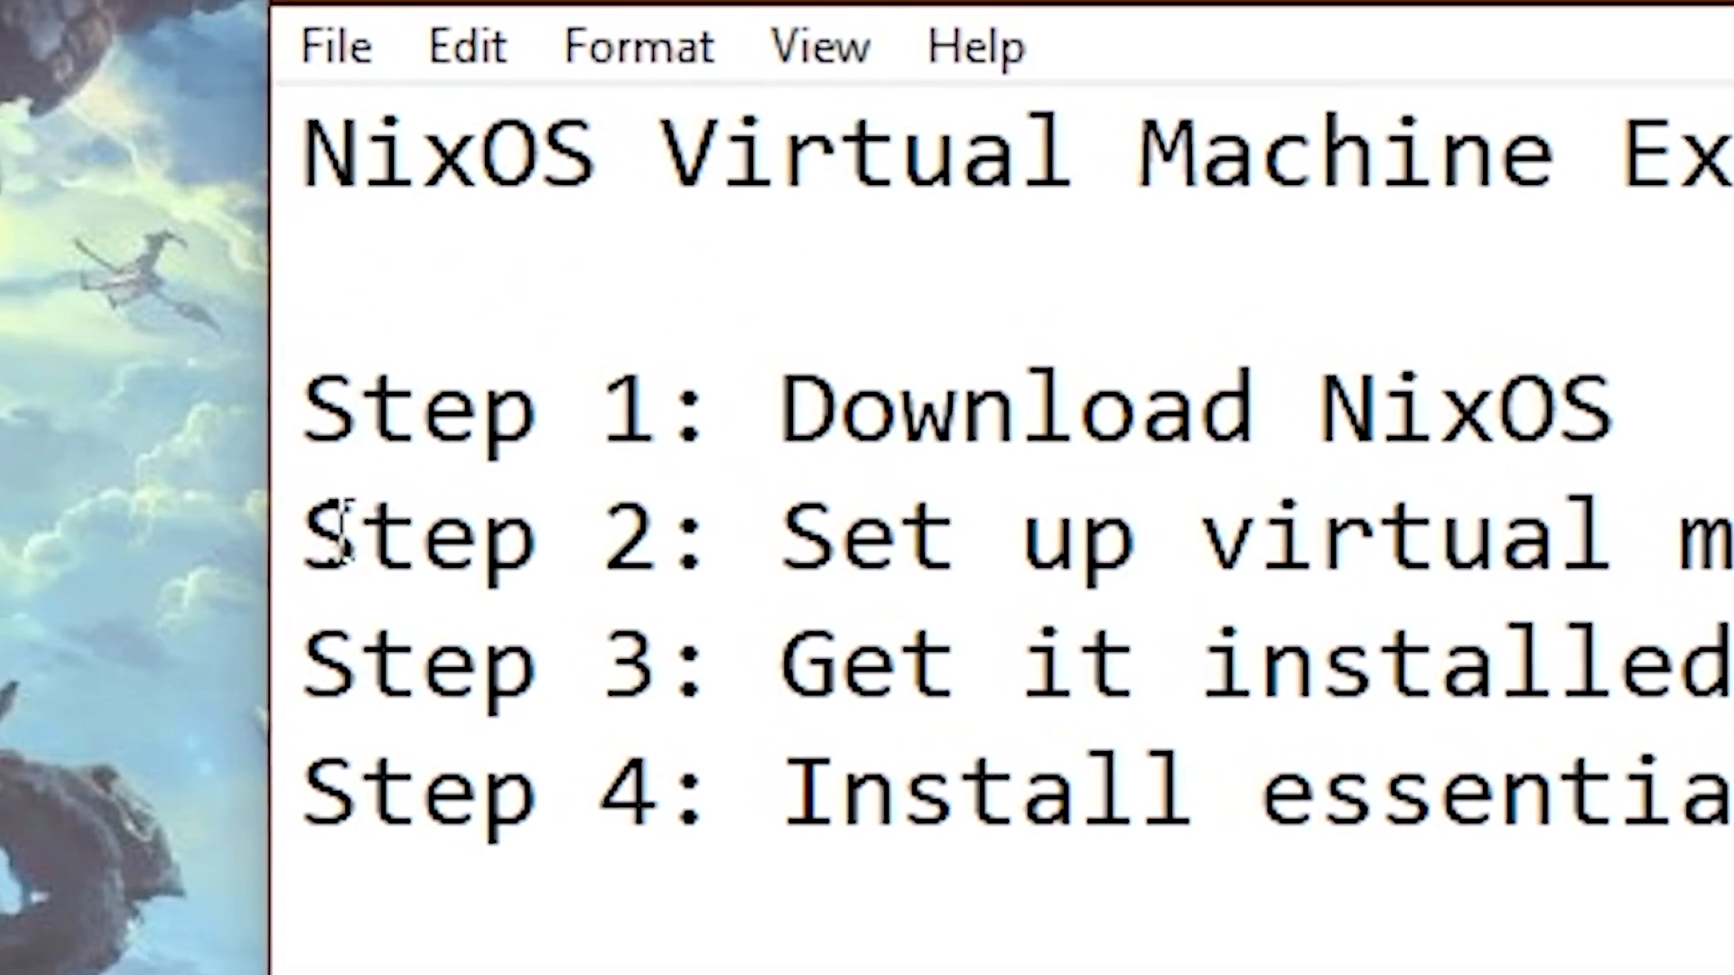
drag(260, 215, 673, 215)
click(665, 874)
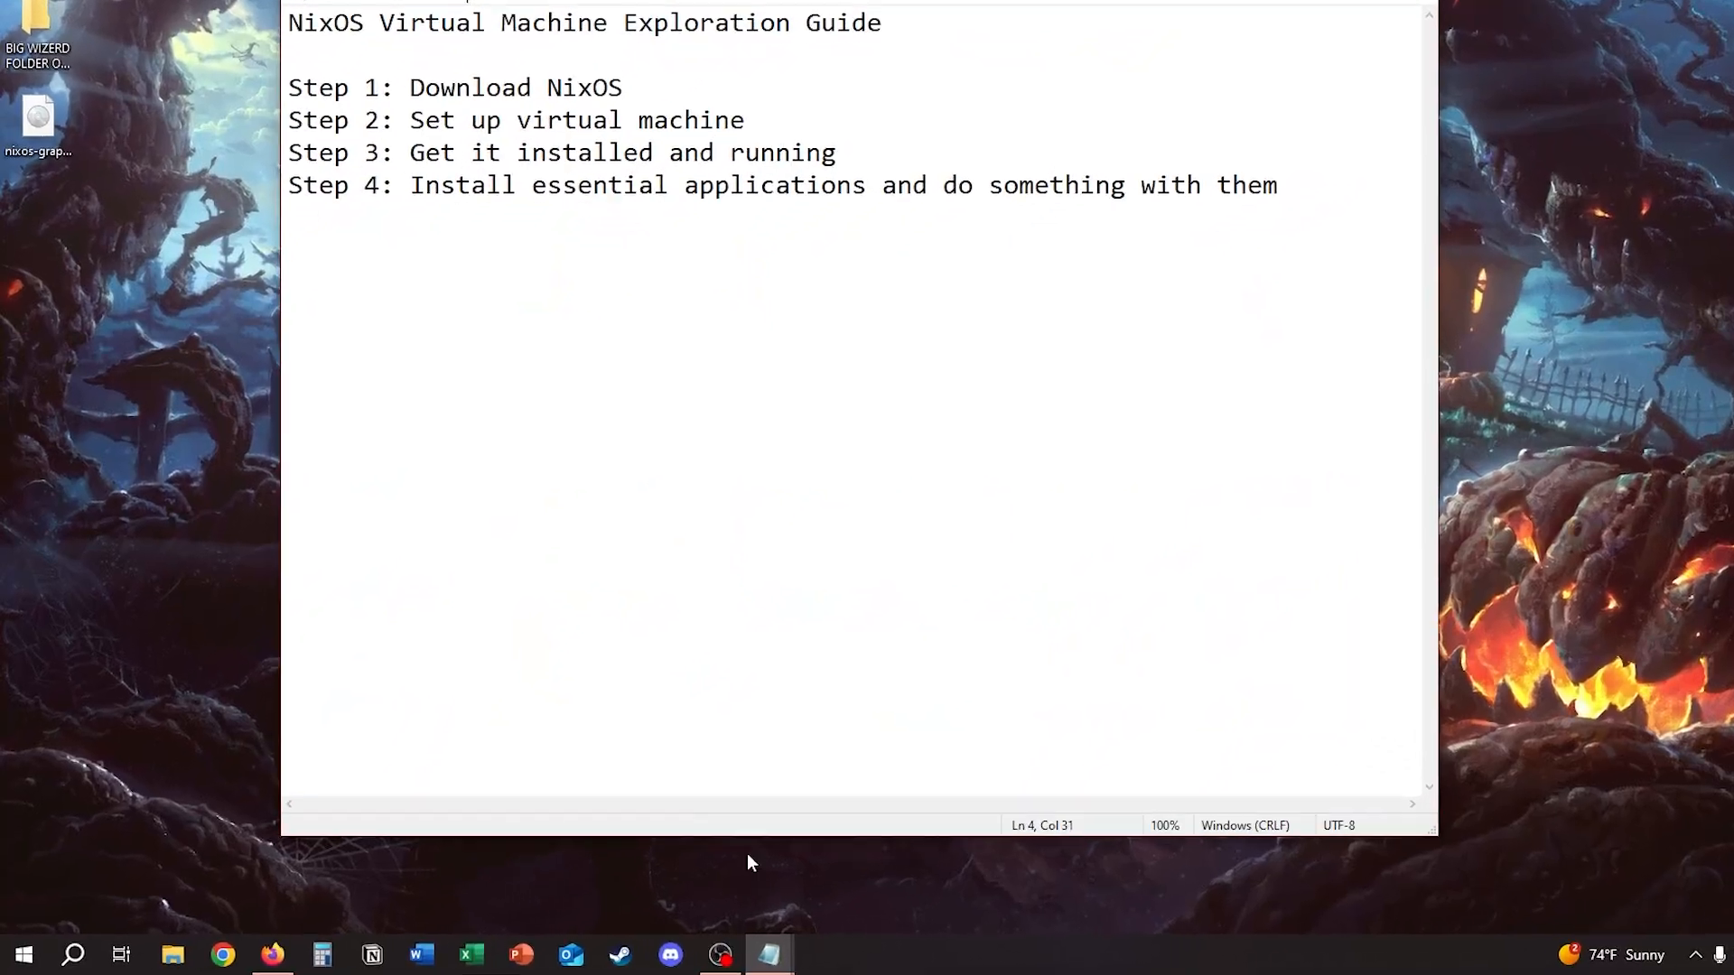
Search the computer for "virtu" and open the best-matching virtualization app.
click(72, 955)
text(virtu)
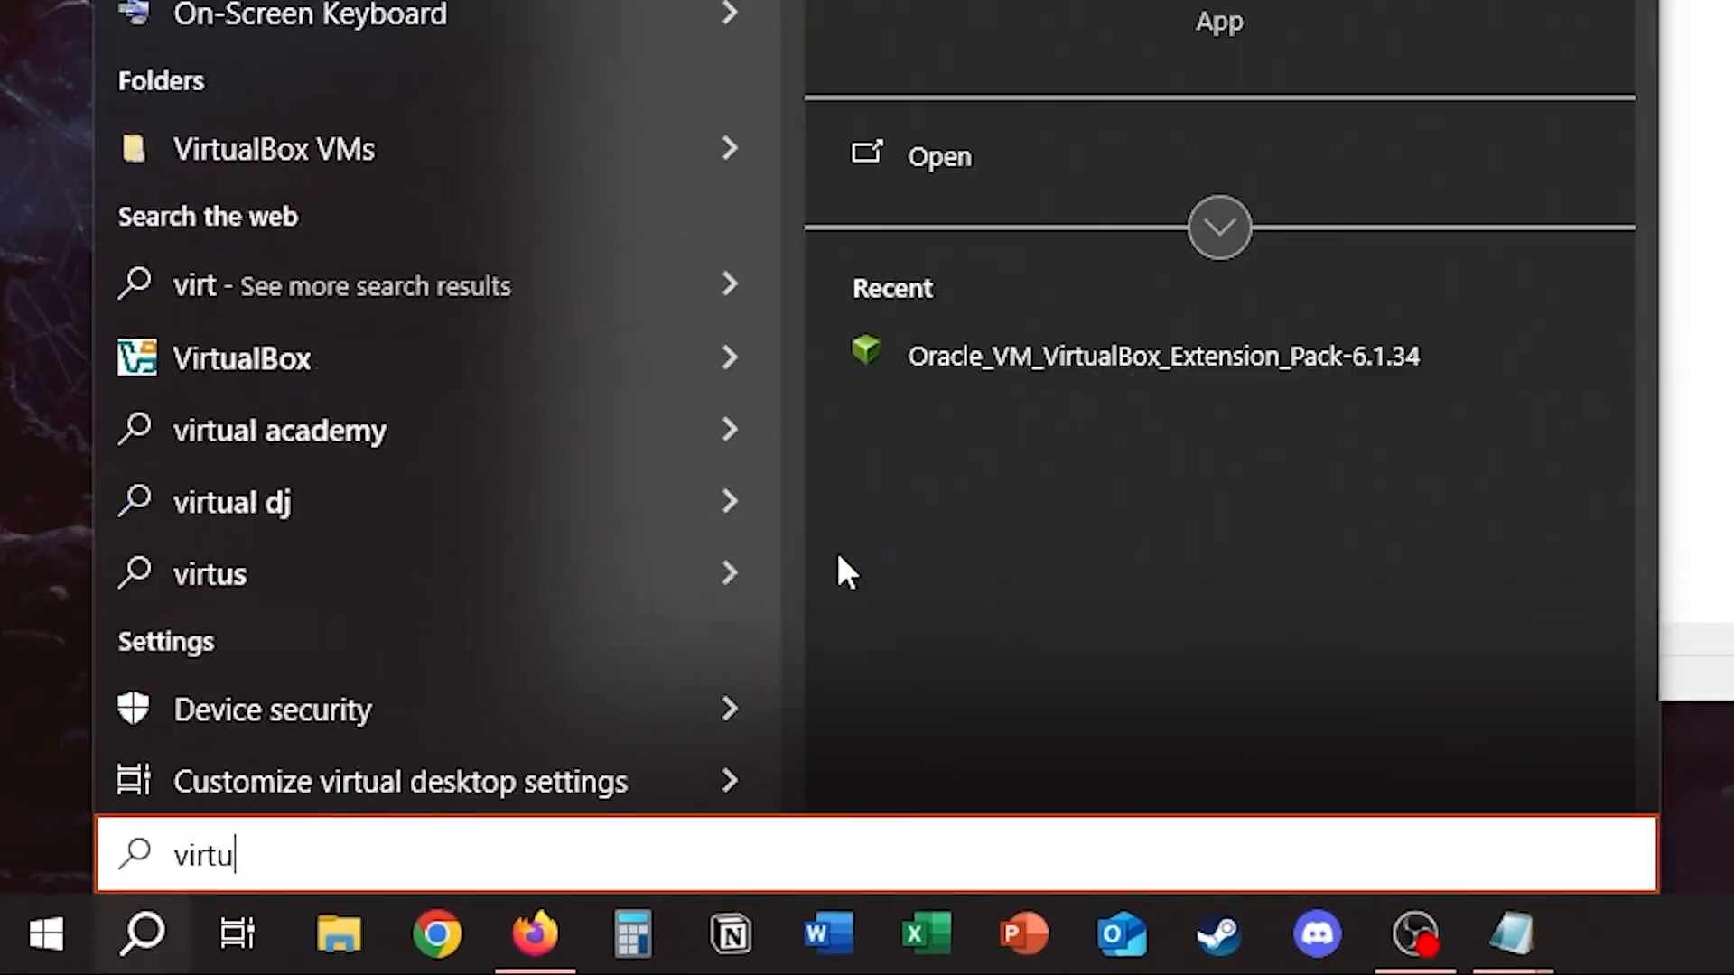
key(Return)
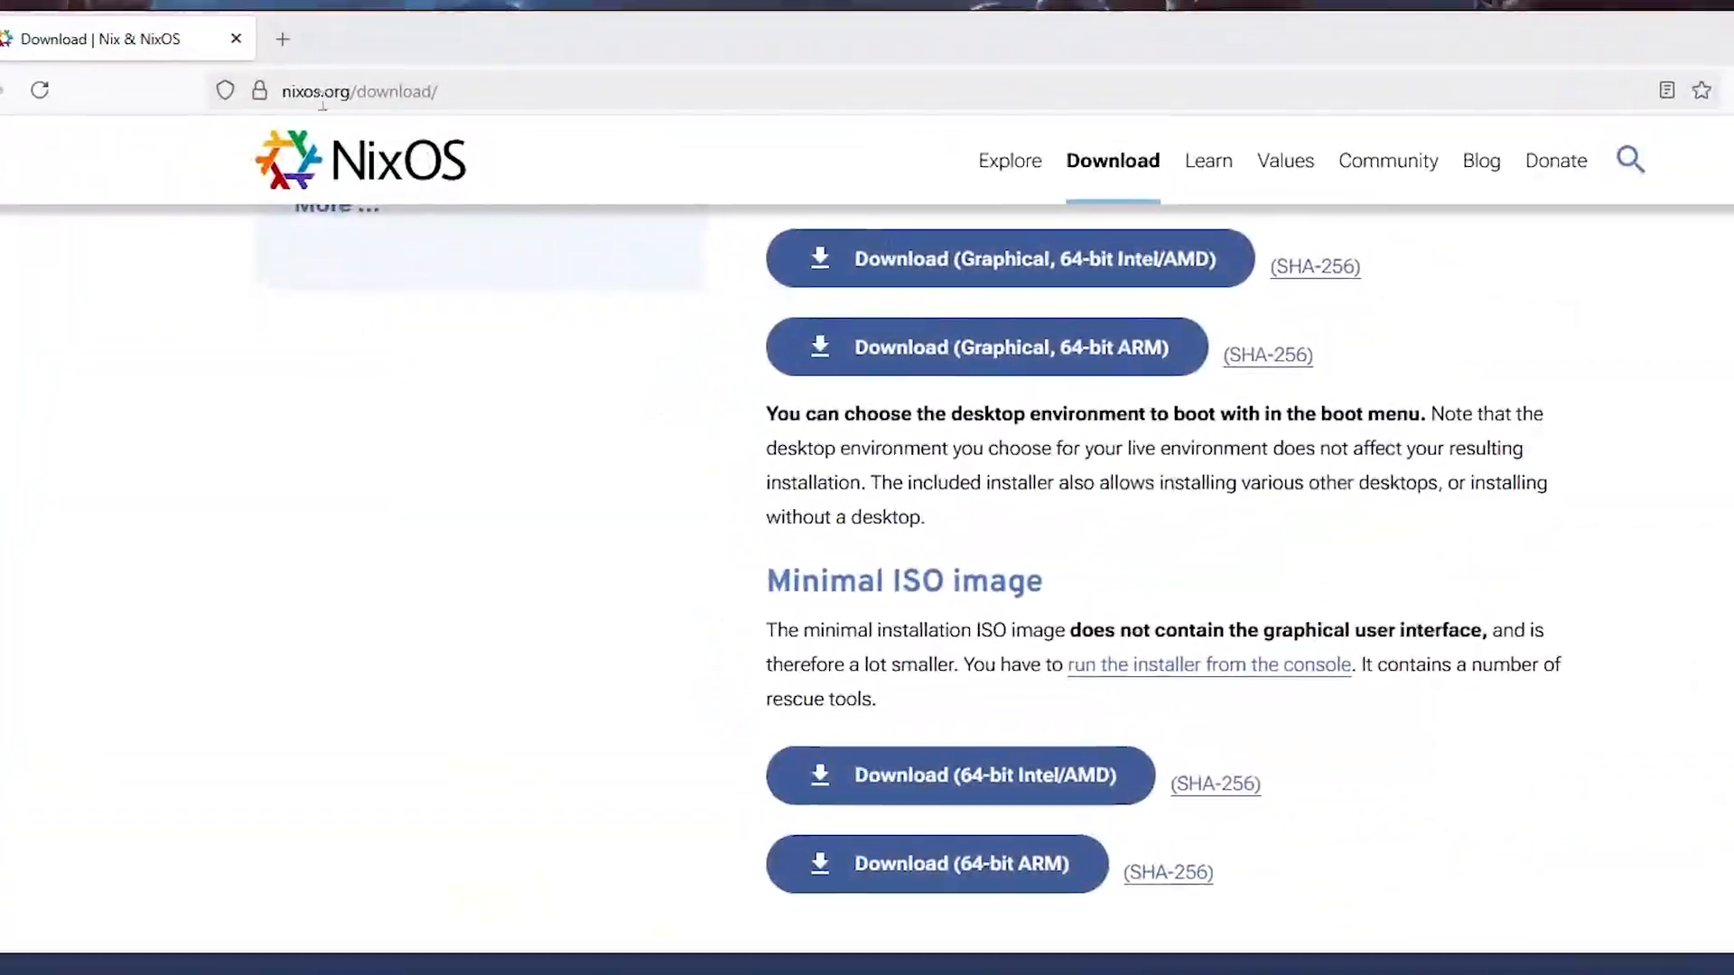
Search the web in a new tab for a free VMware Workstation download and open VMware's Fusion and Workstation result.
click(323, 17)
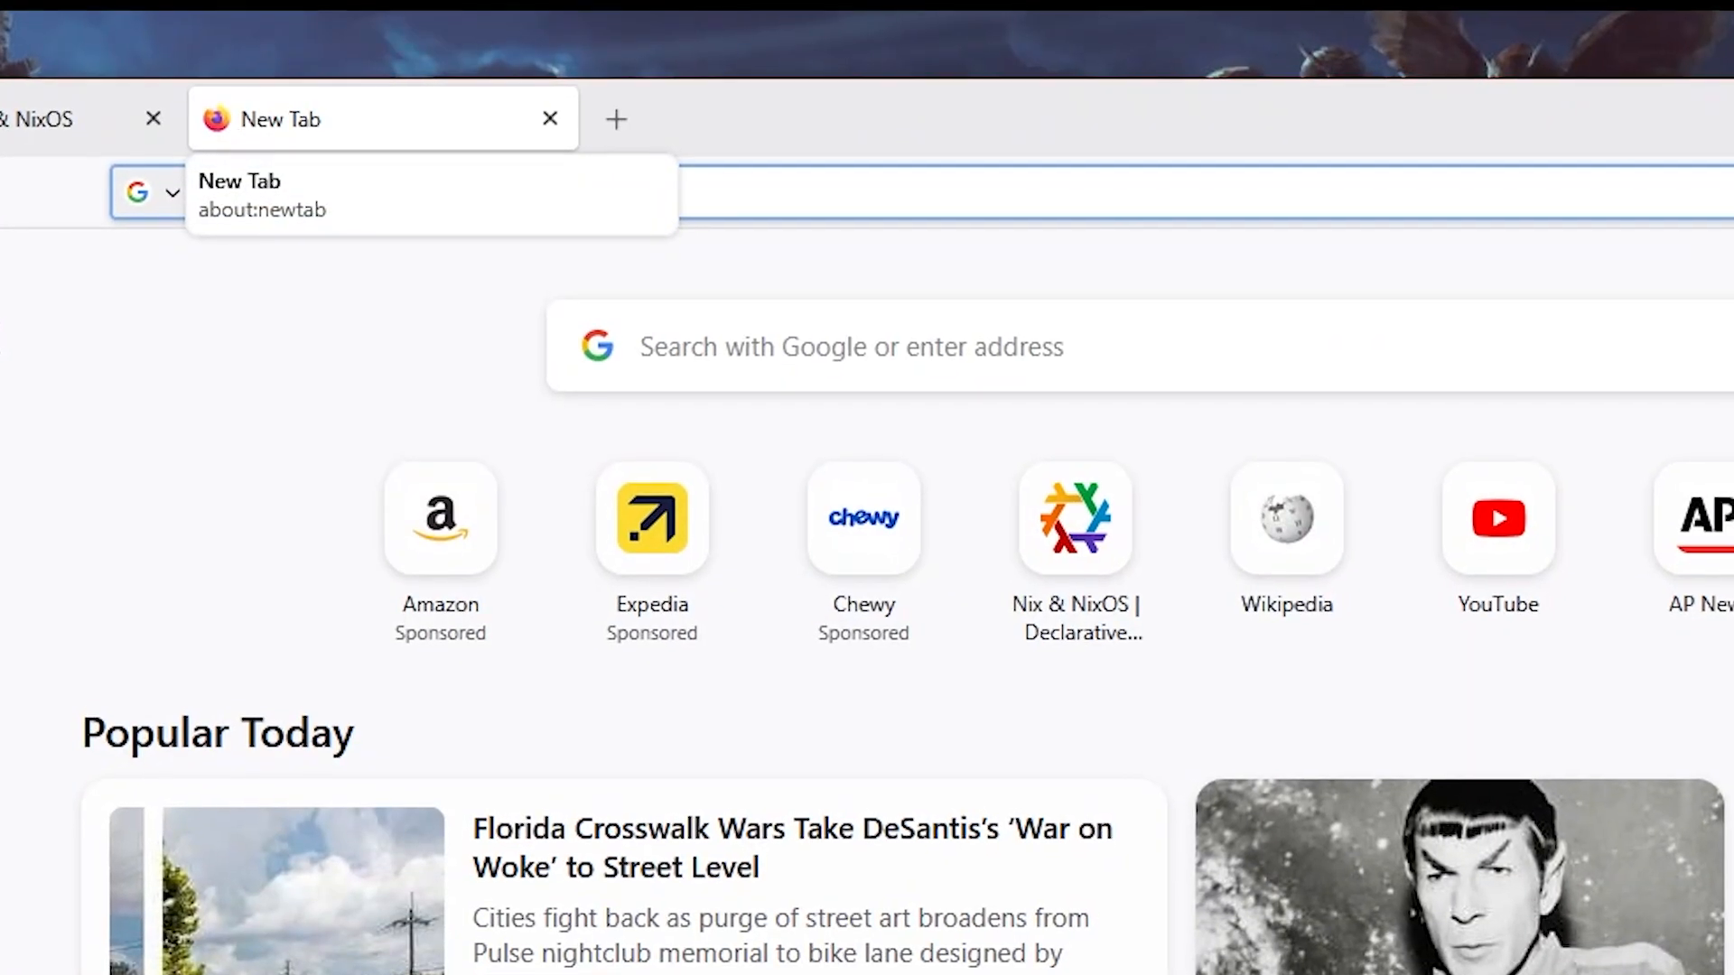
text(vmware workw)
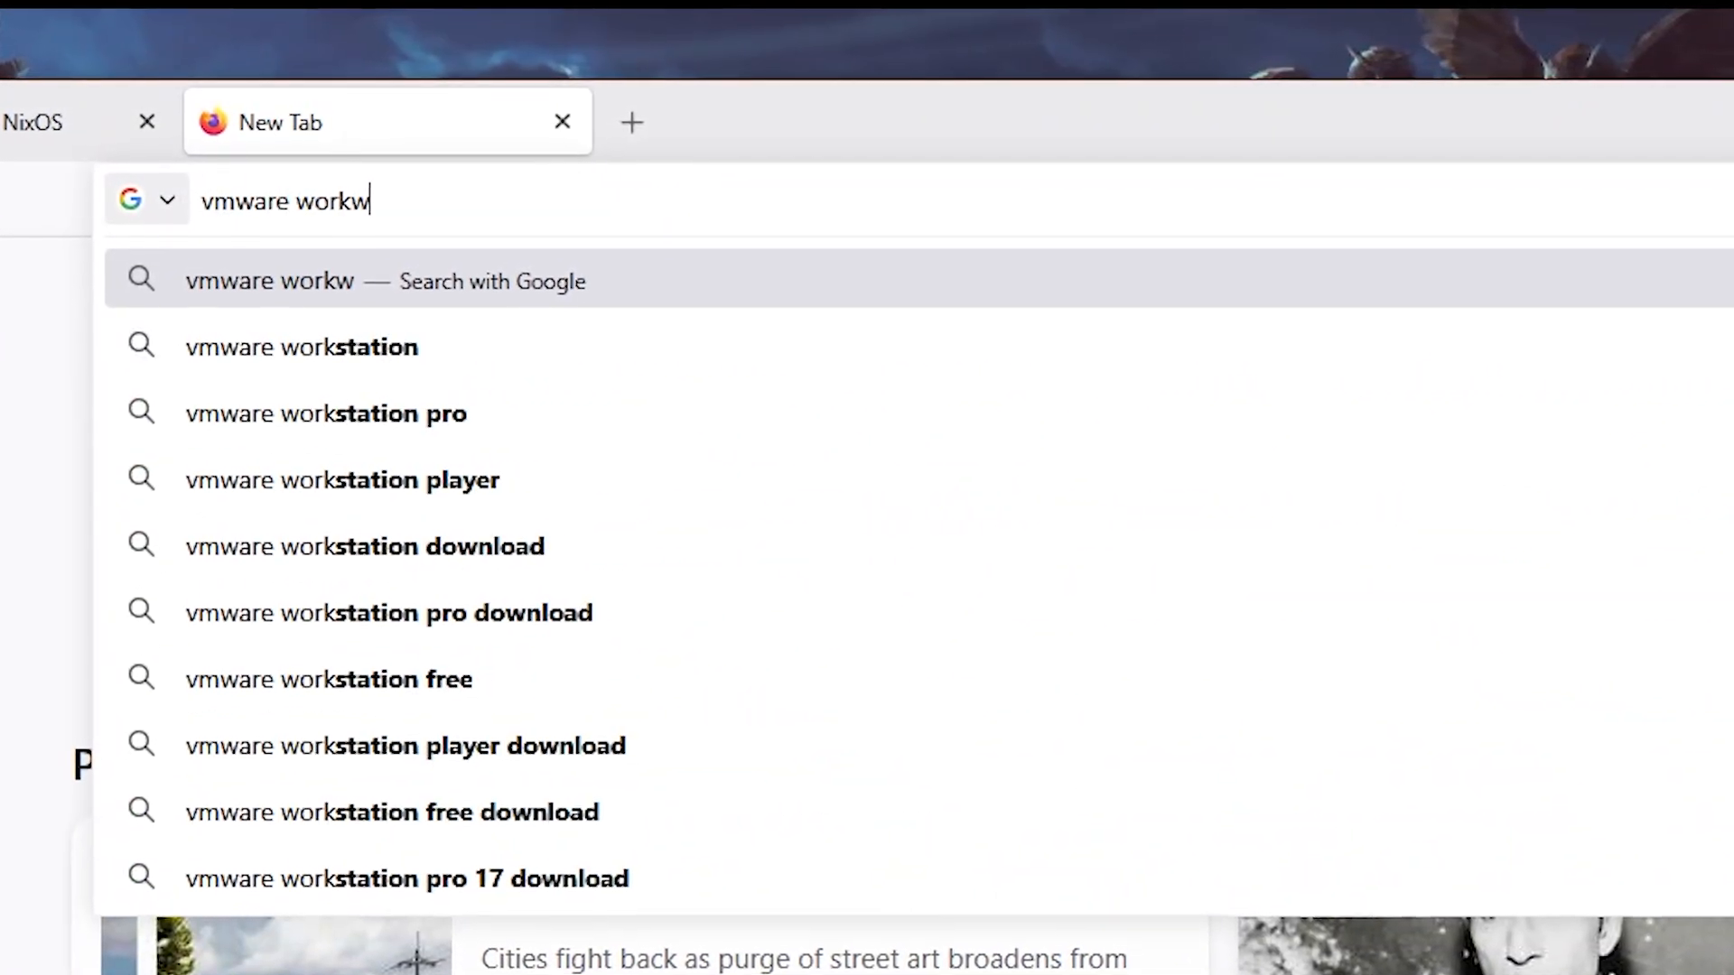
key(BackSpace)
text(station free dow)
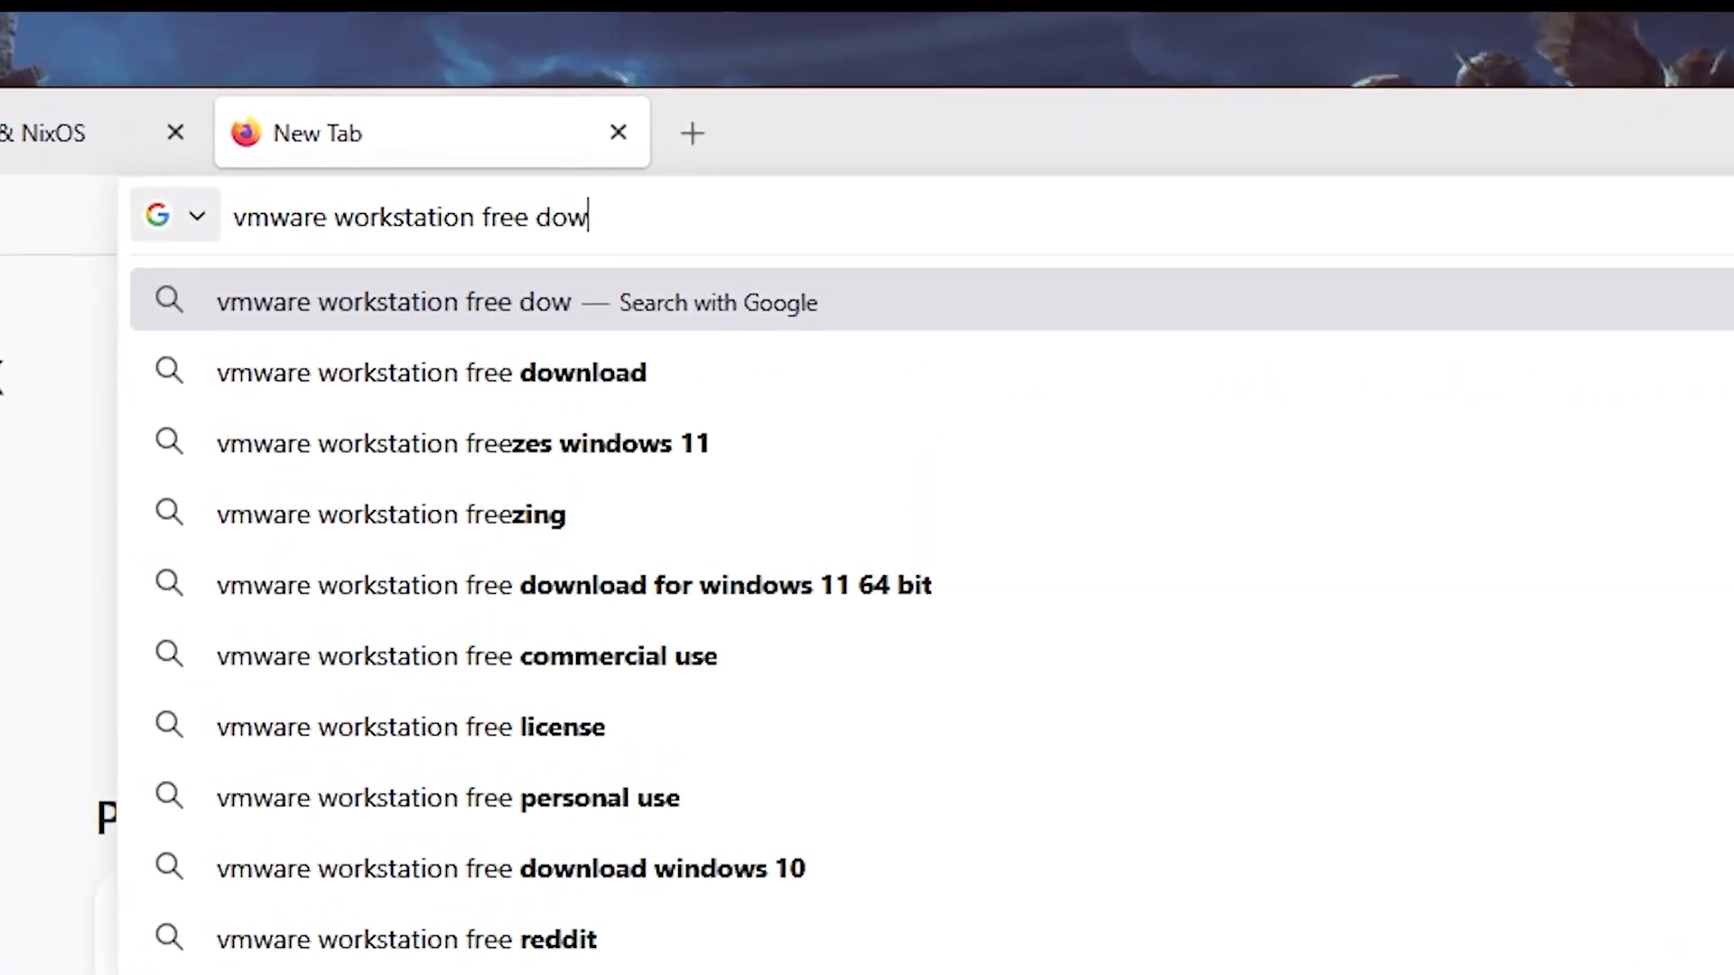
text(nloadf)
key(Return)
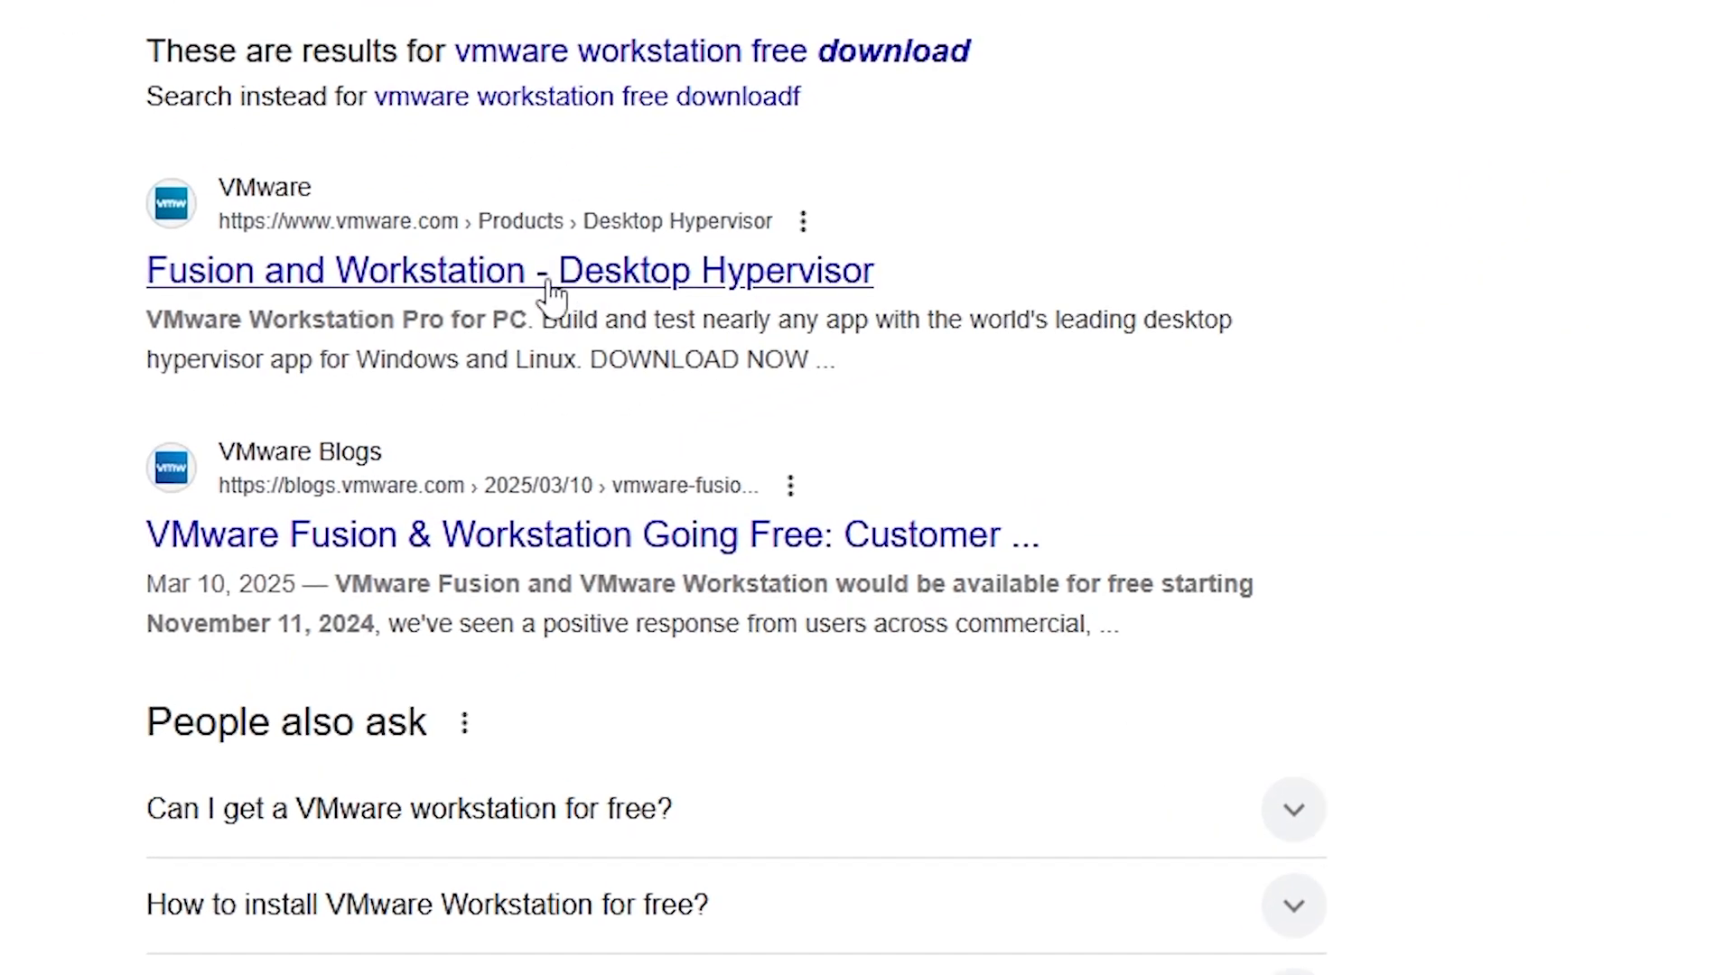
click(487, 380)
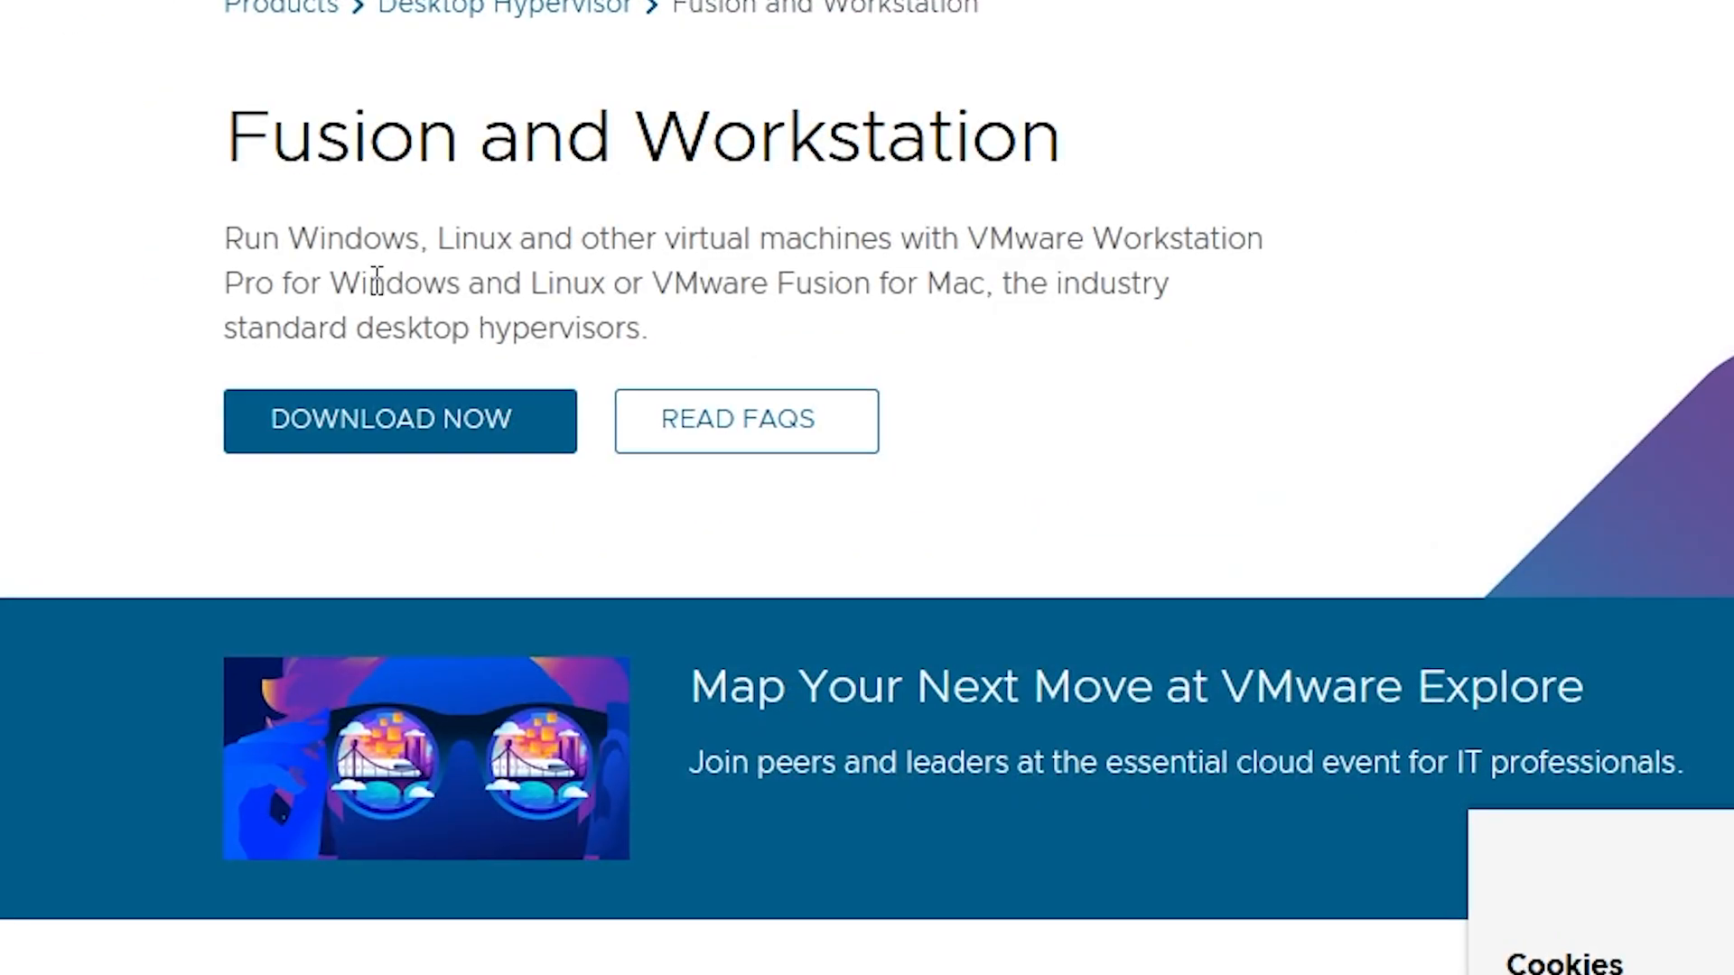
Check the download link on the Fusion and Workstation page and read the Desktop Hypervisor overview.
drag(417, 287, 549, 288)
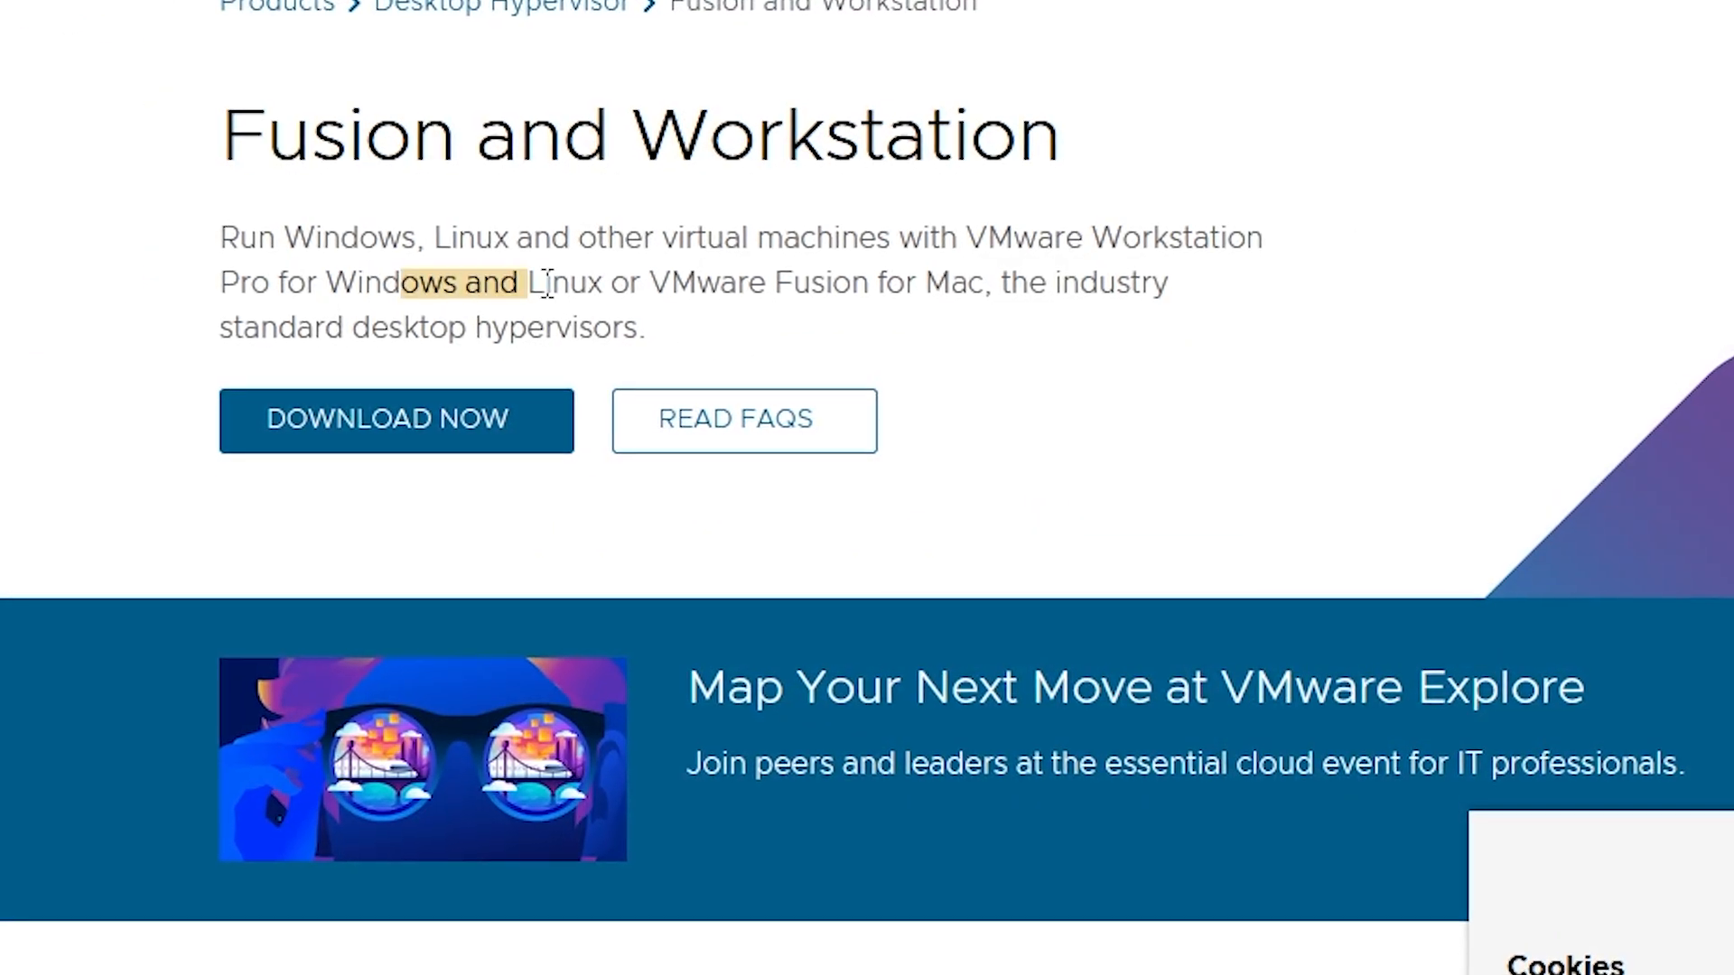
click(443, 423)
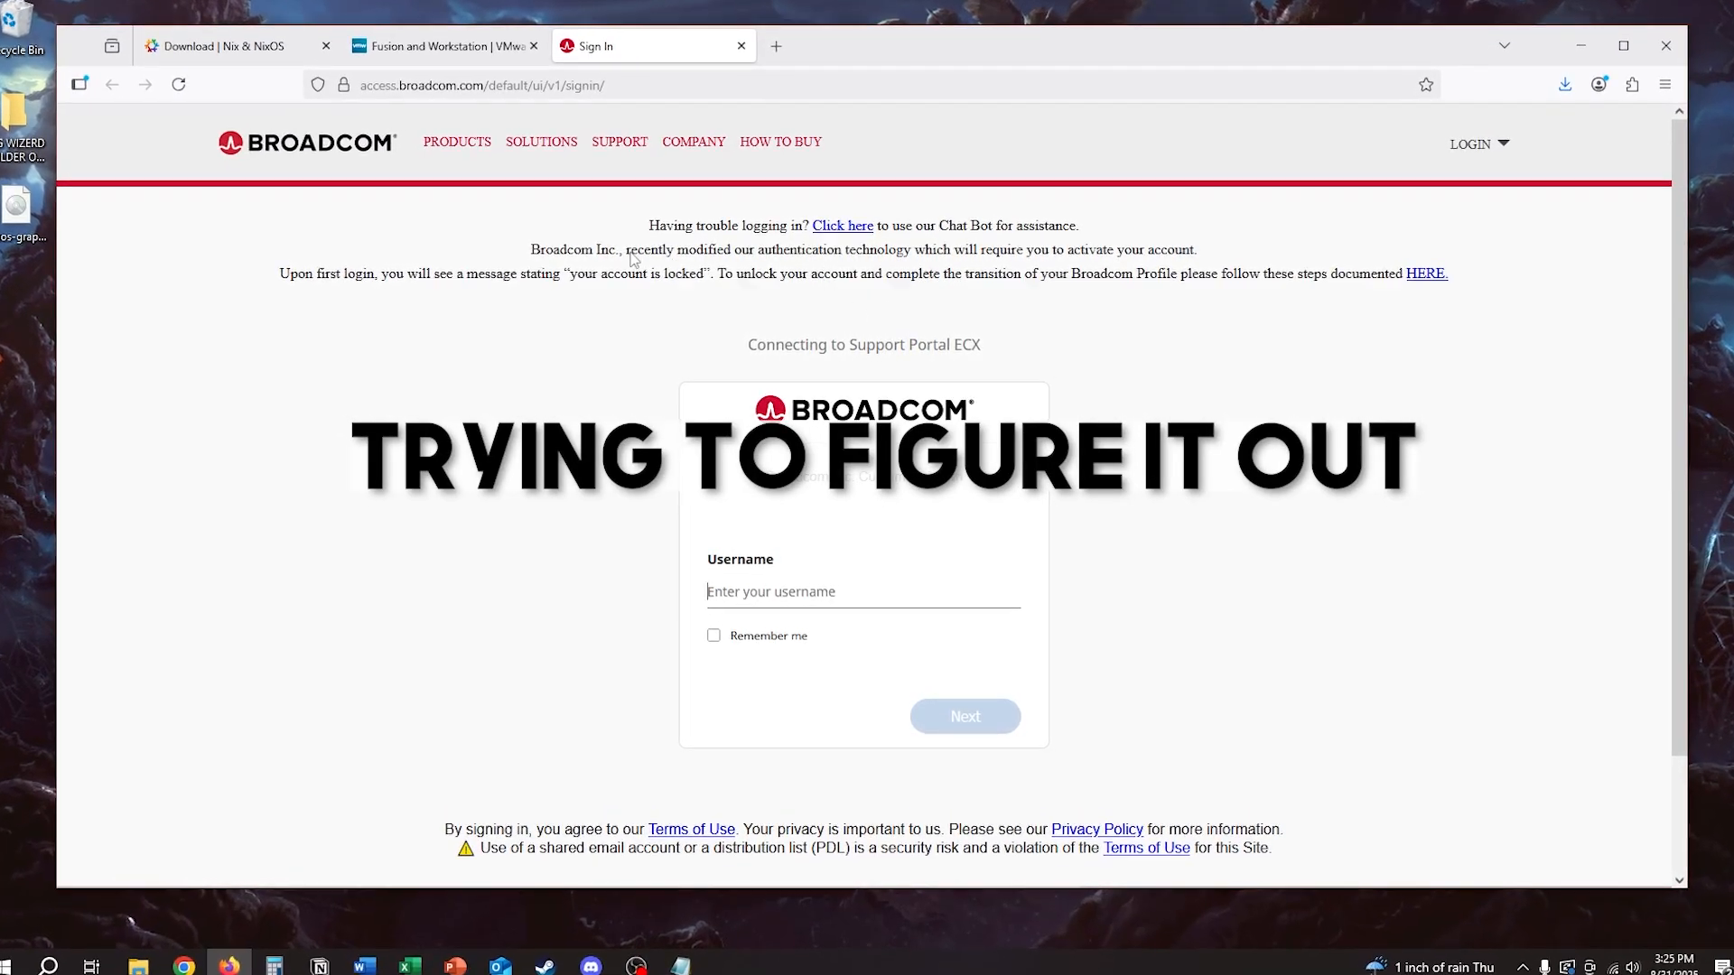
click(740, 40)
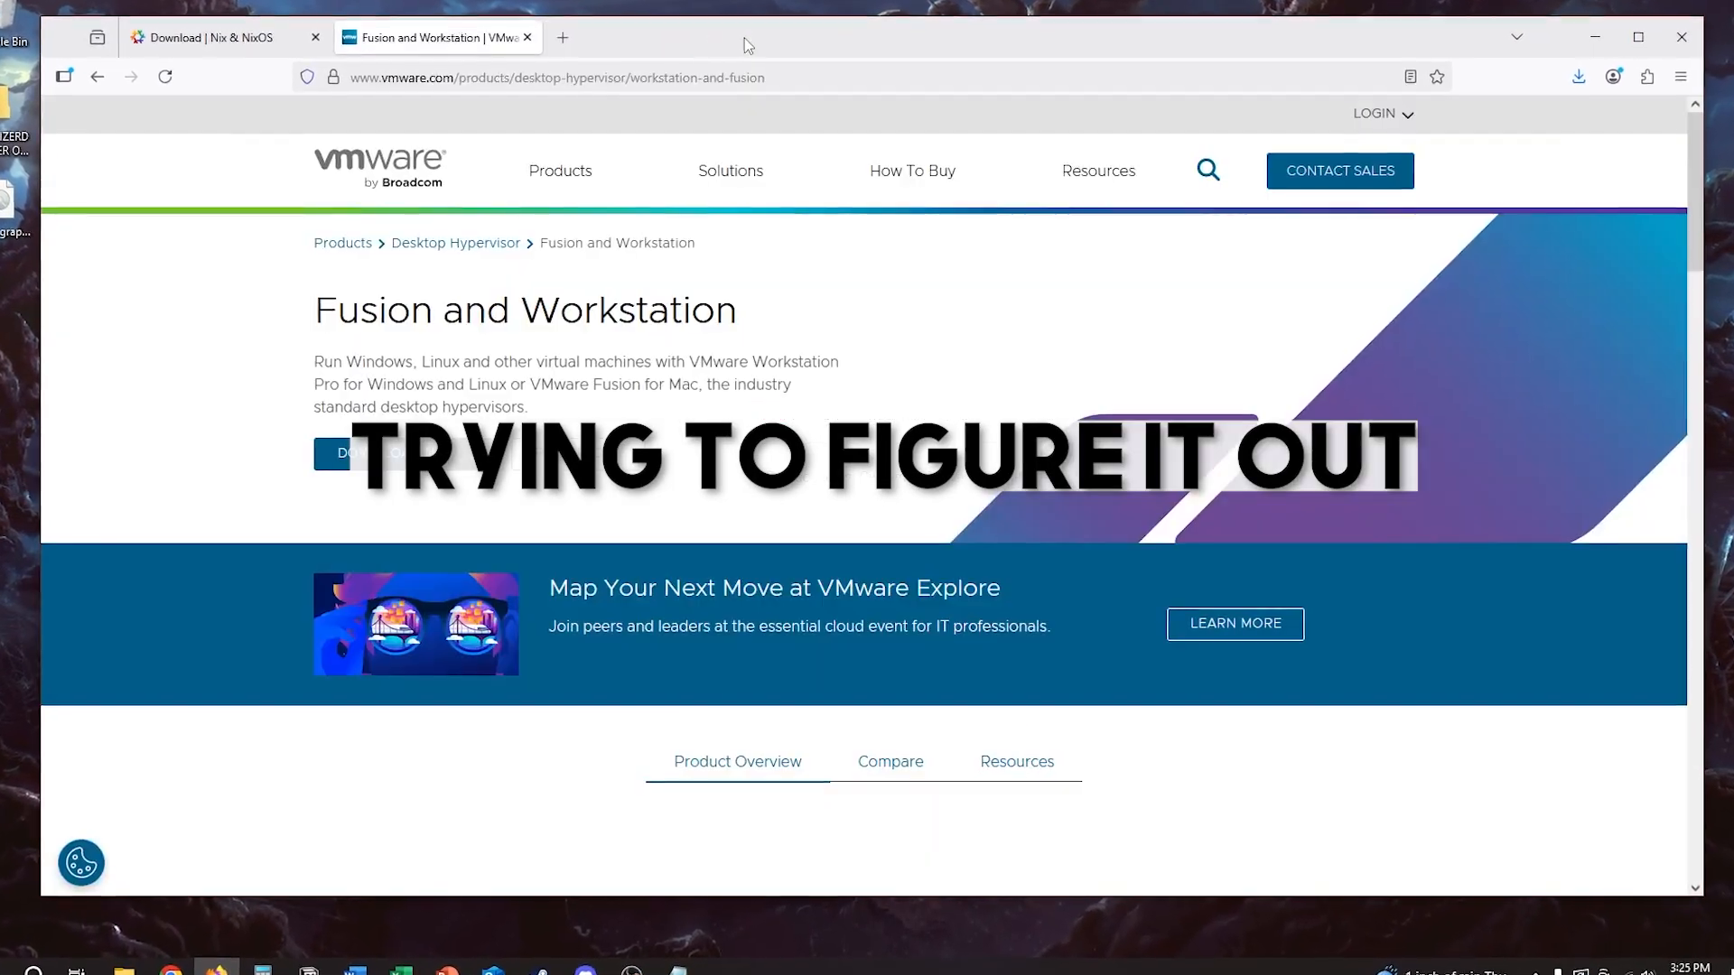
click(453, 242)
drag(456, 352, 917, 352)
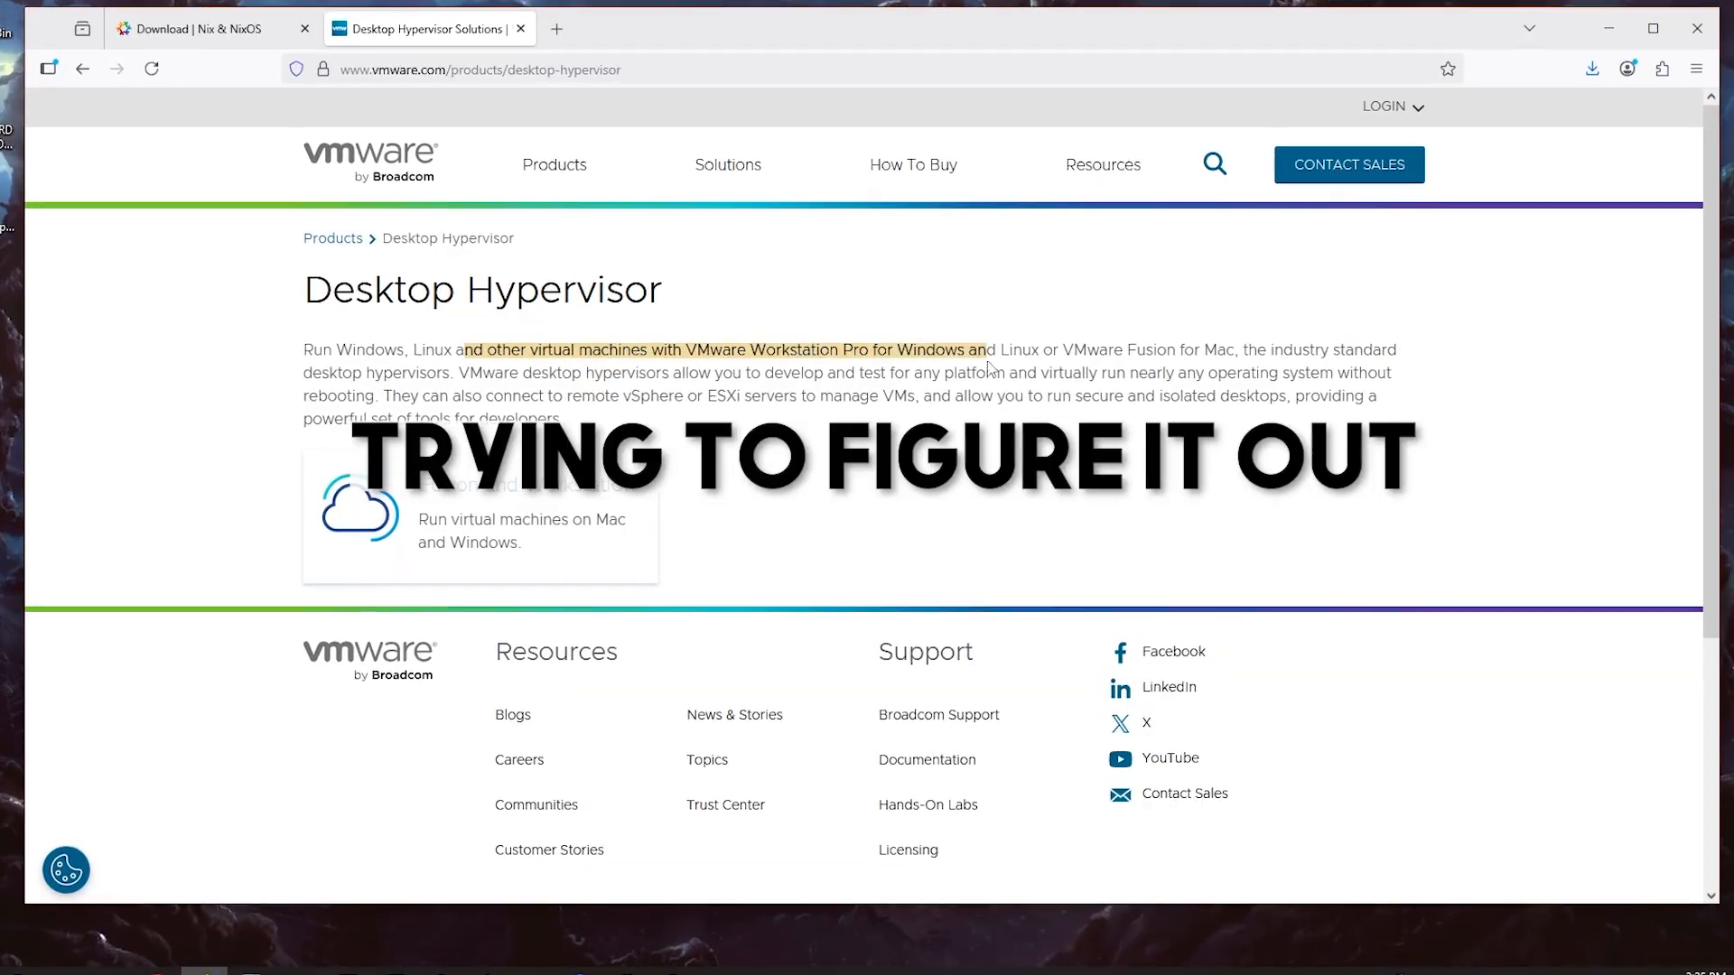
Look up in a new tab whether VMware Workstation is free and read VMware's blog post about Fusion and Workstation going free.
key(ctrl+t)
text(is vmware w)
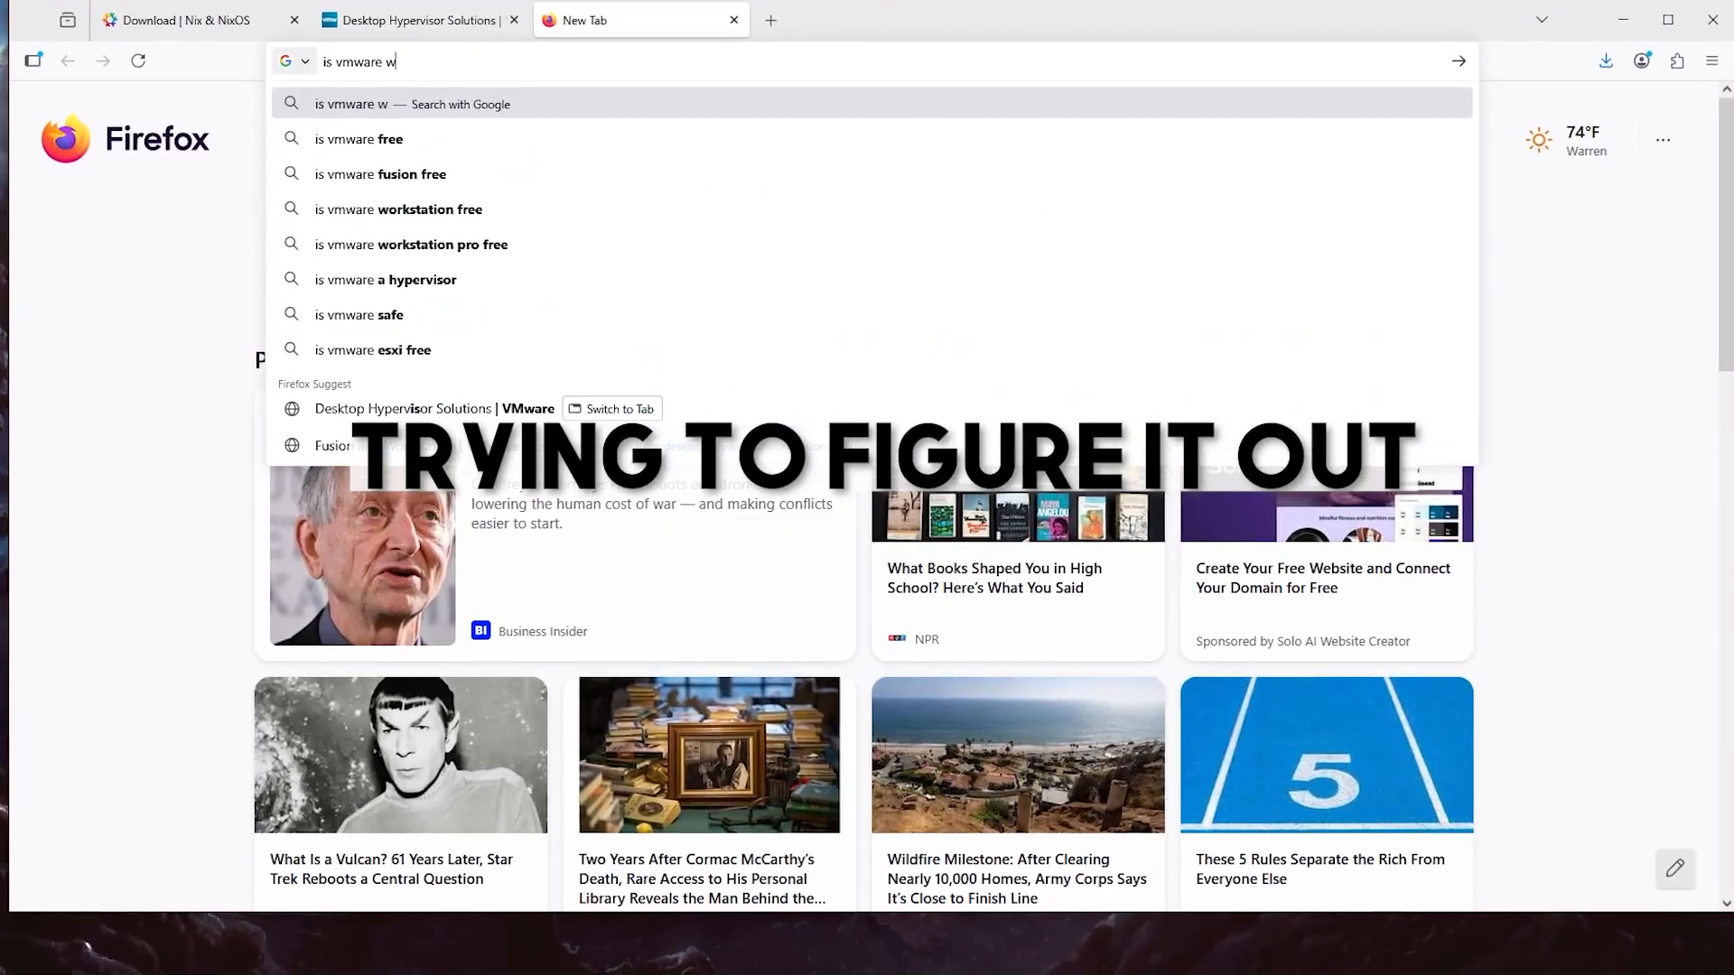
text(orkstation)
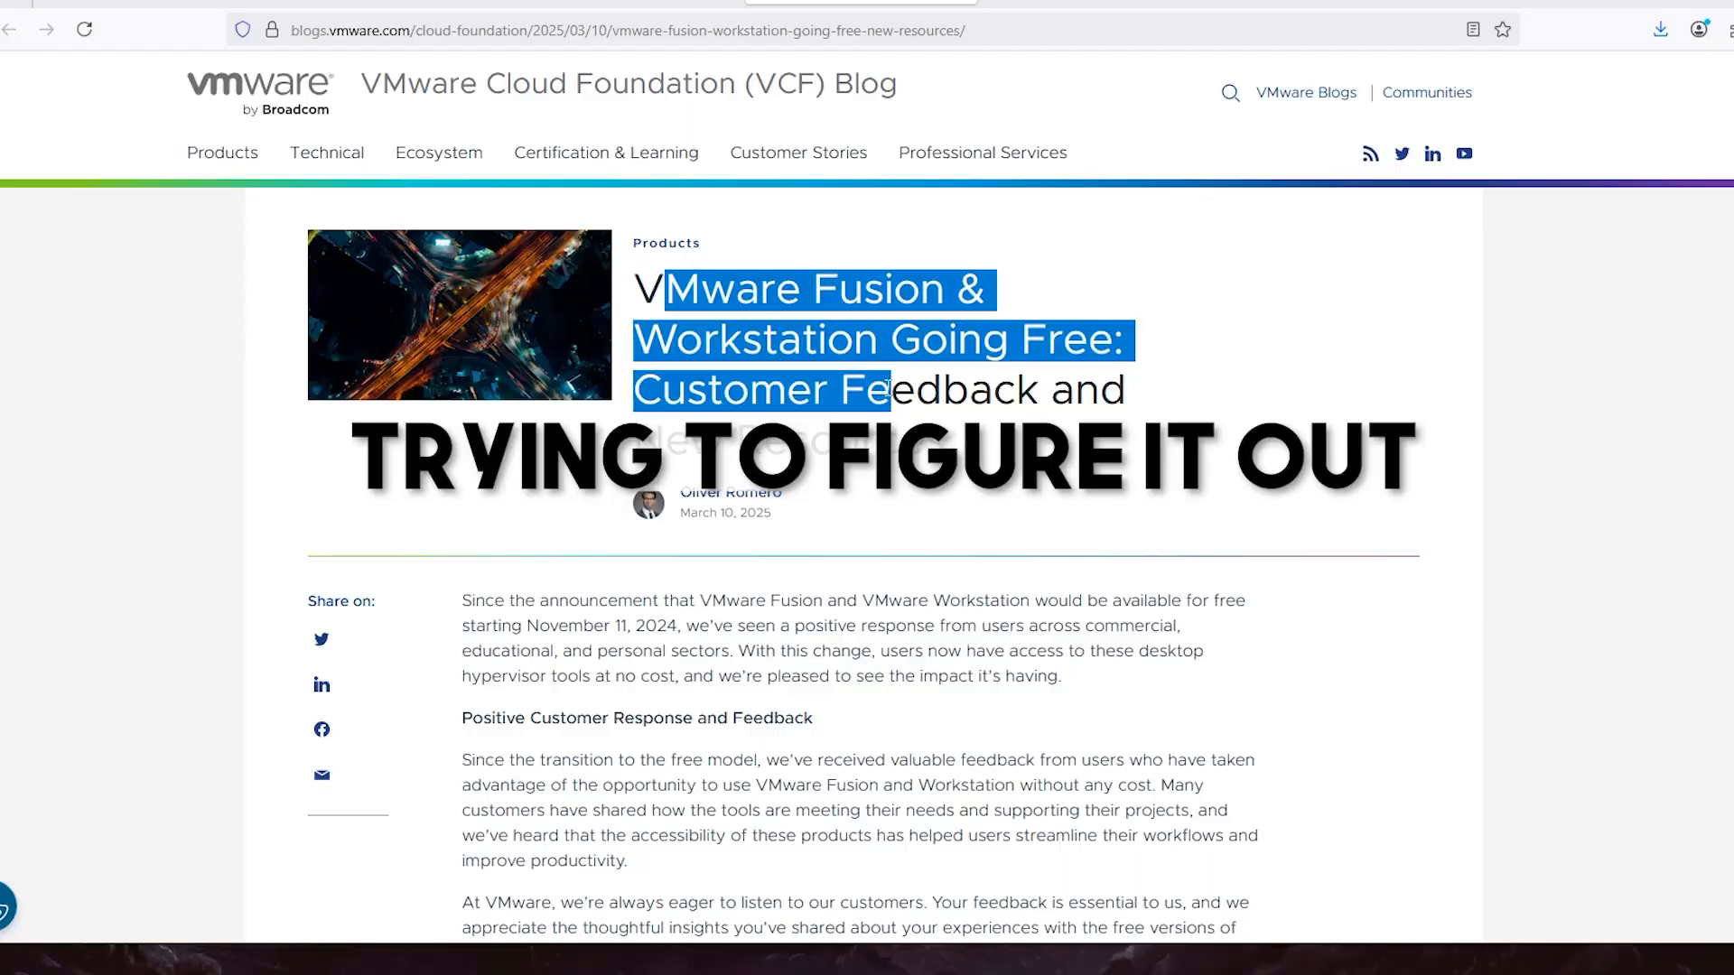
drag(889, 388, 1130, 390)
click(1053, 388)
scroll(1071, 386, down, 5)
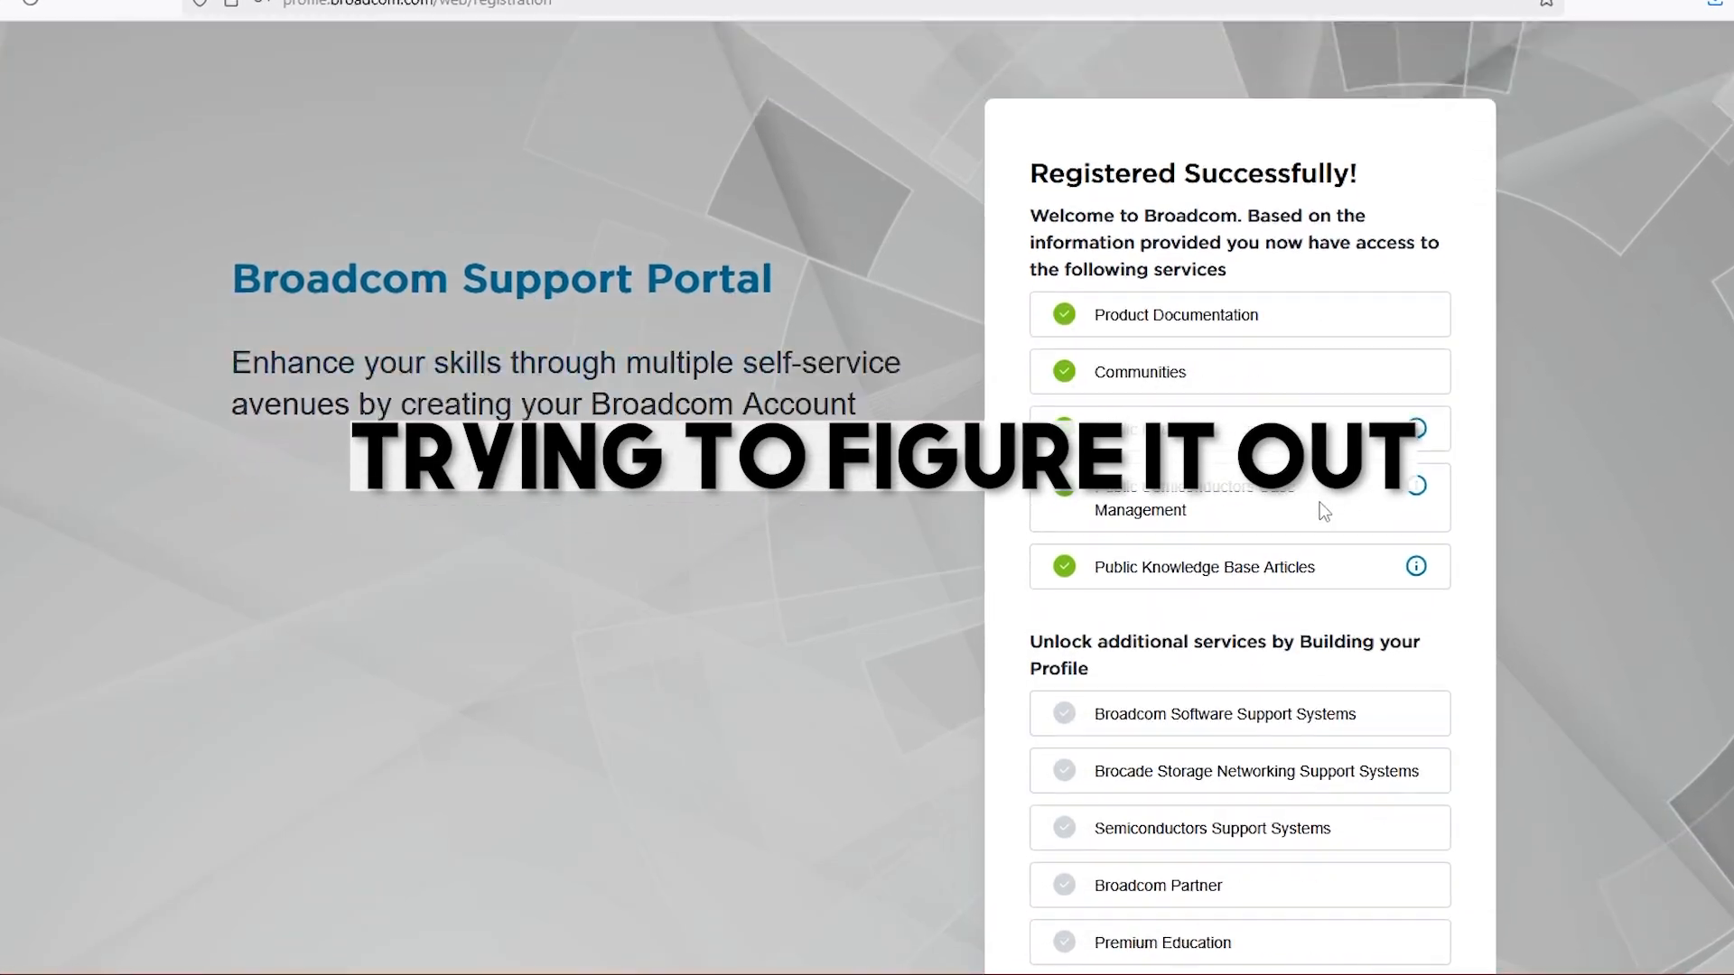
Try to build the Broadcom profile from the registration page to unlock additional services.
scroll(1398, 623, down, 5)
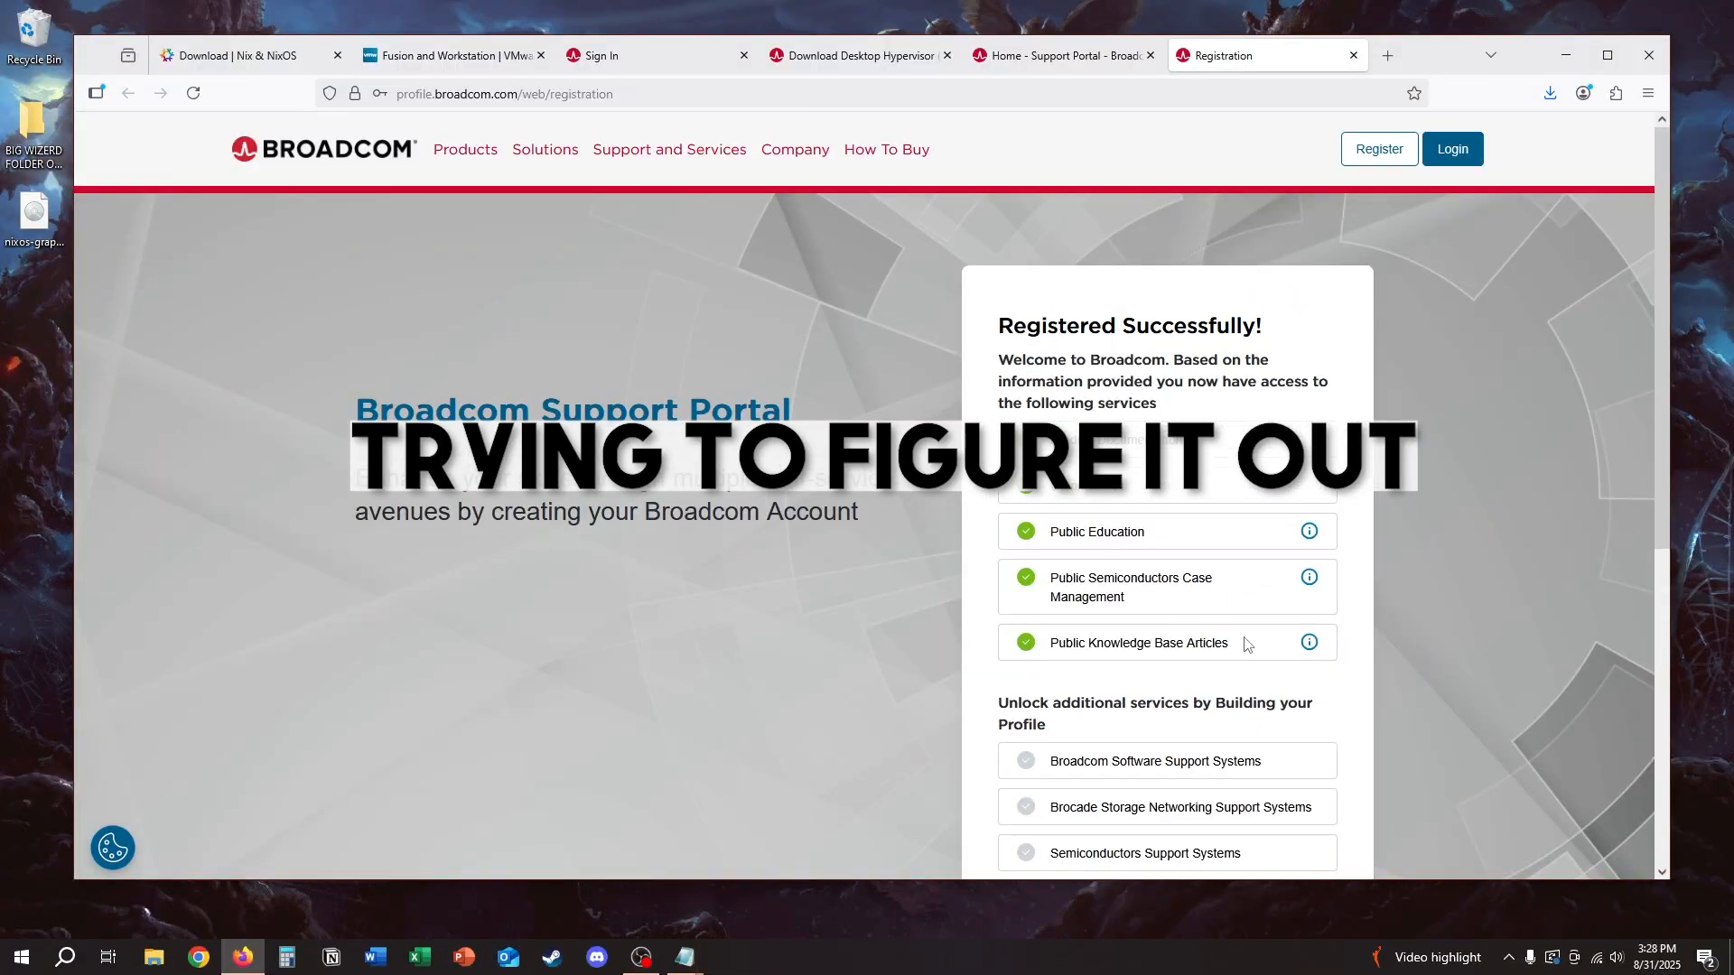
scroll(1245, 644, down, 6)
click(1195, 520)
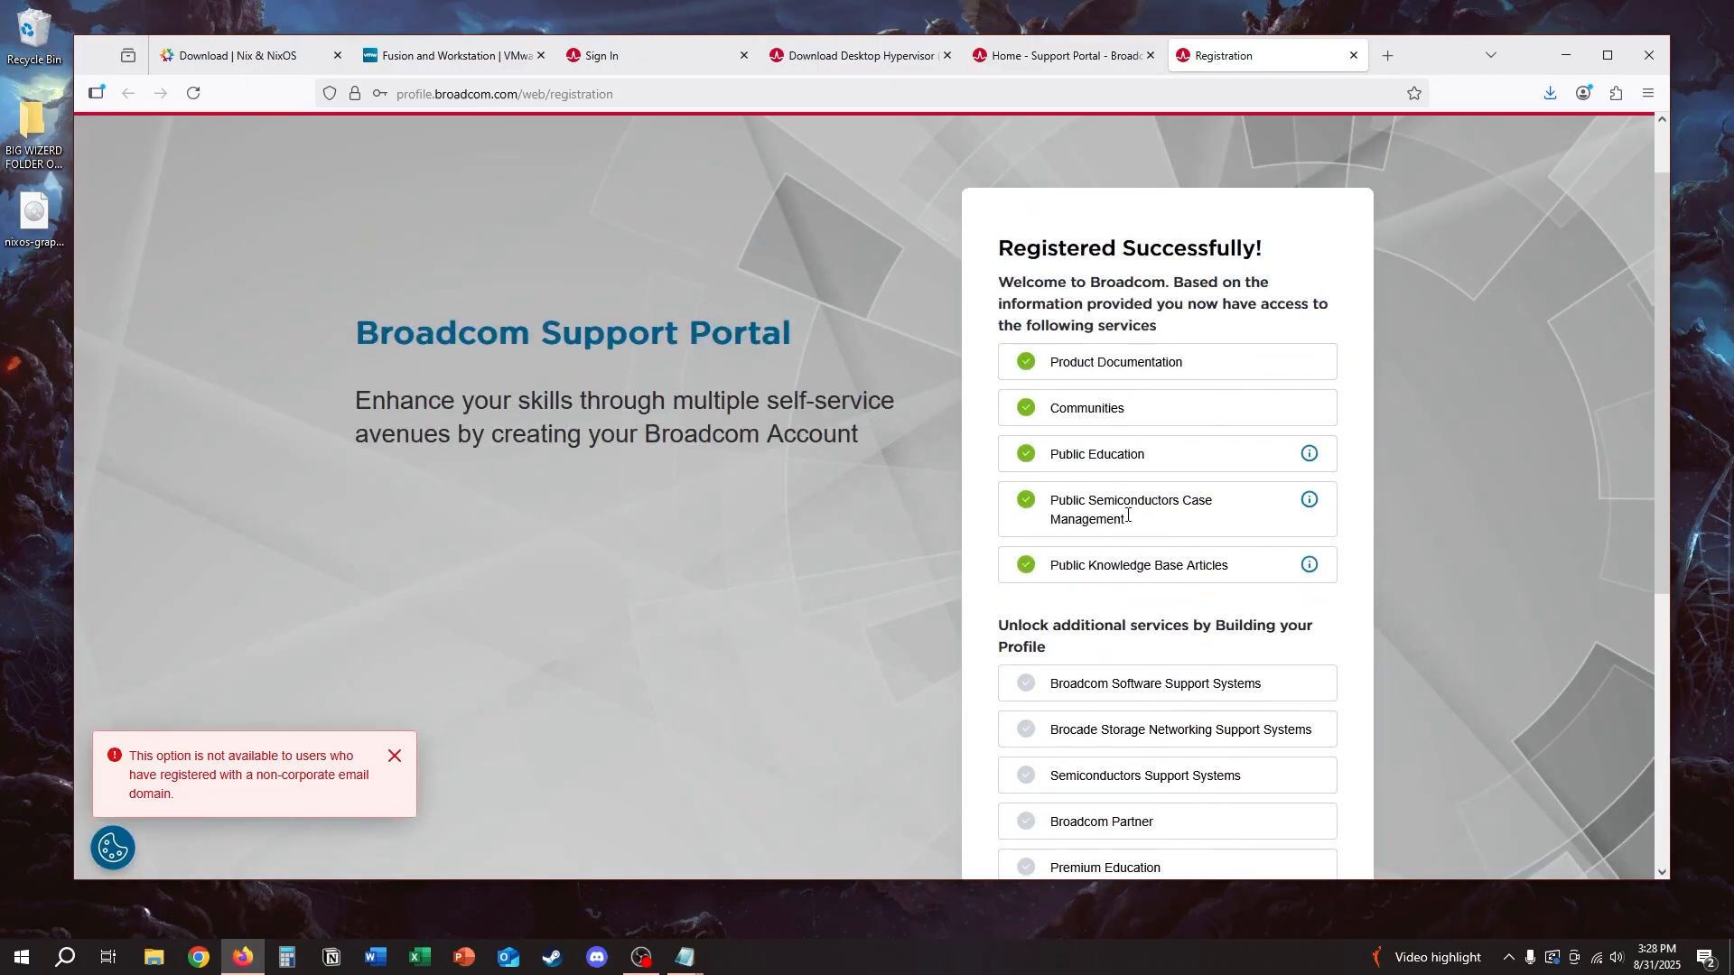
Close the Broadcom registration, support portal, download article and sign-in tabs.
click(1352, 55)
click(1150, 60)
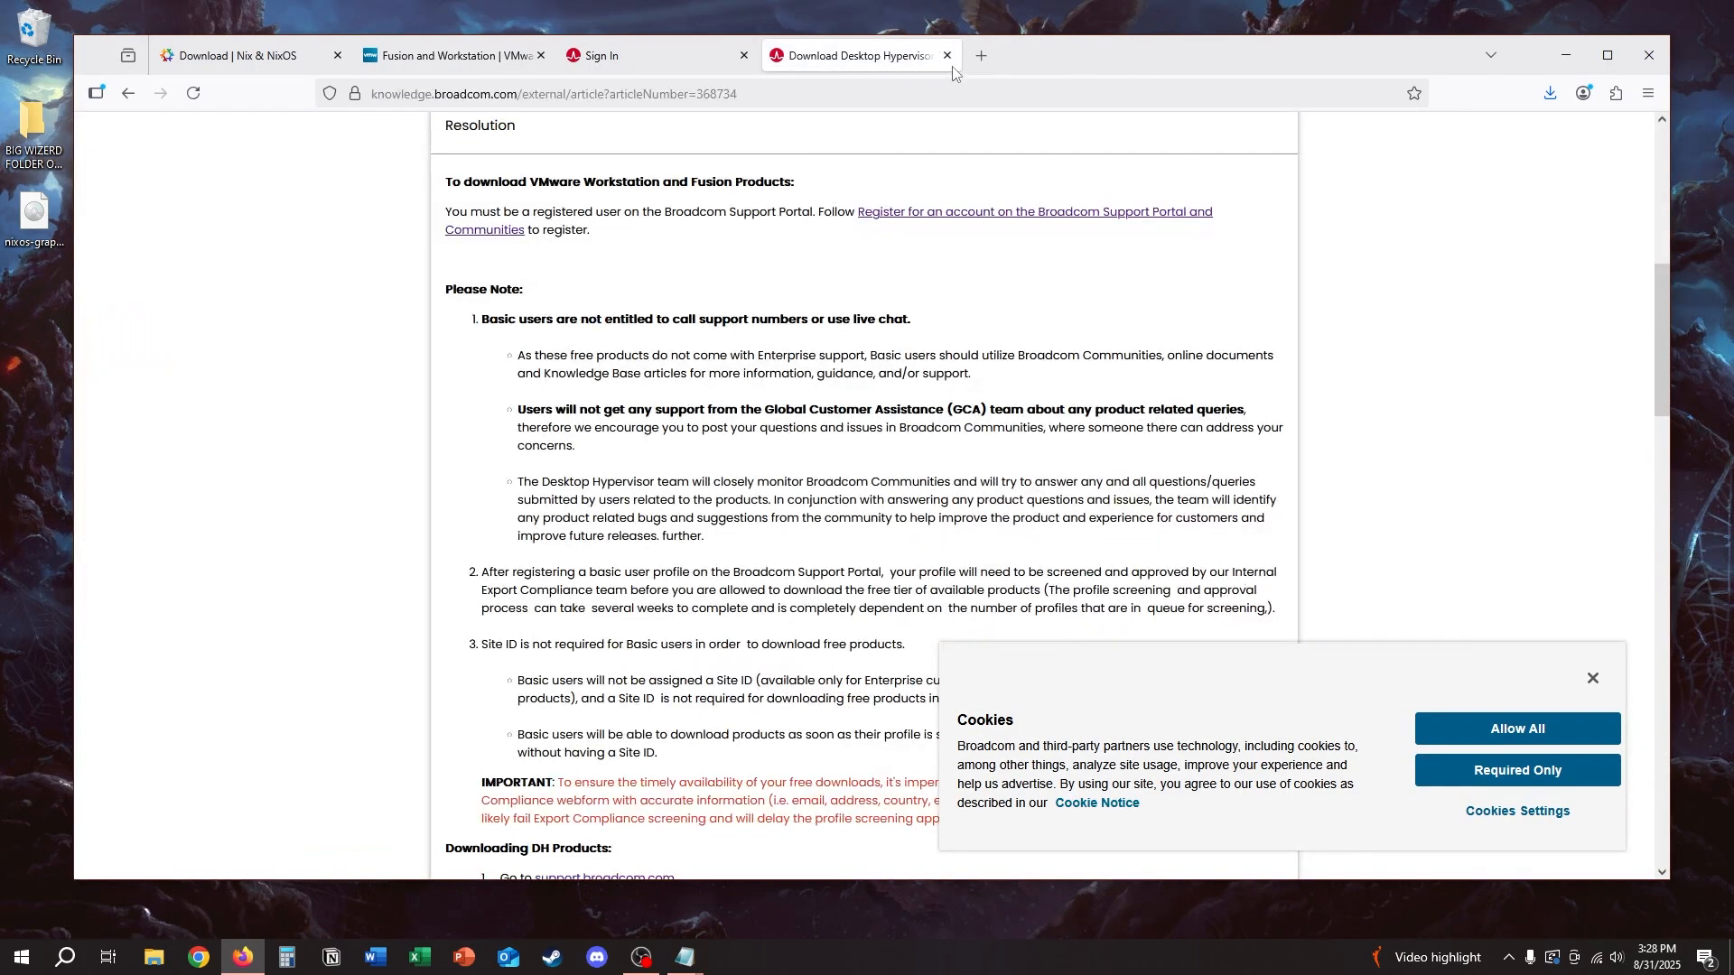
click(677, 58)
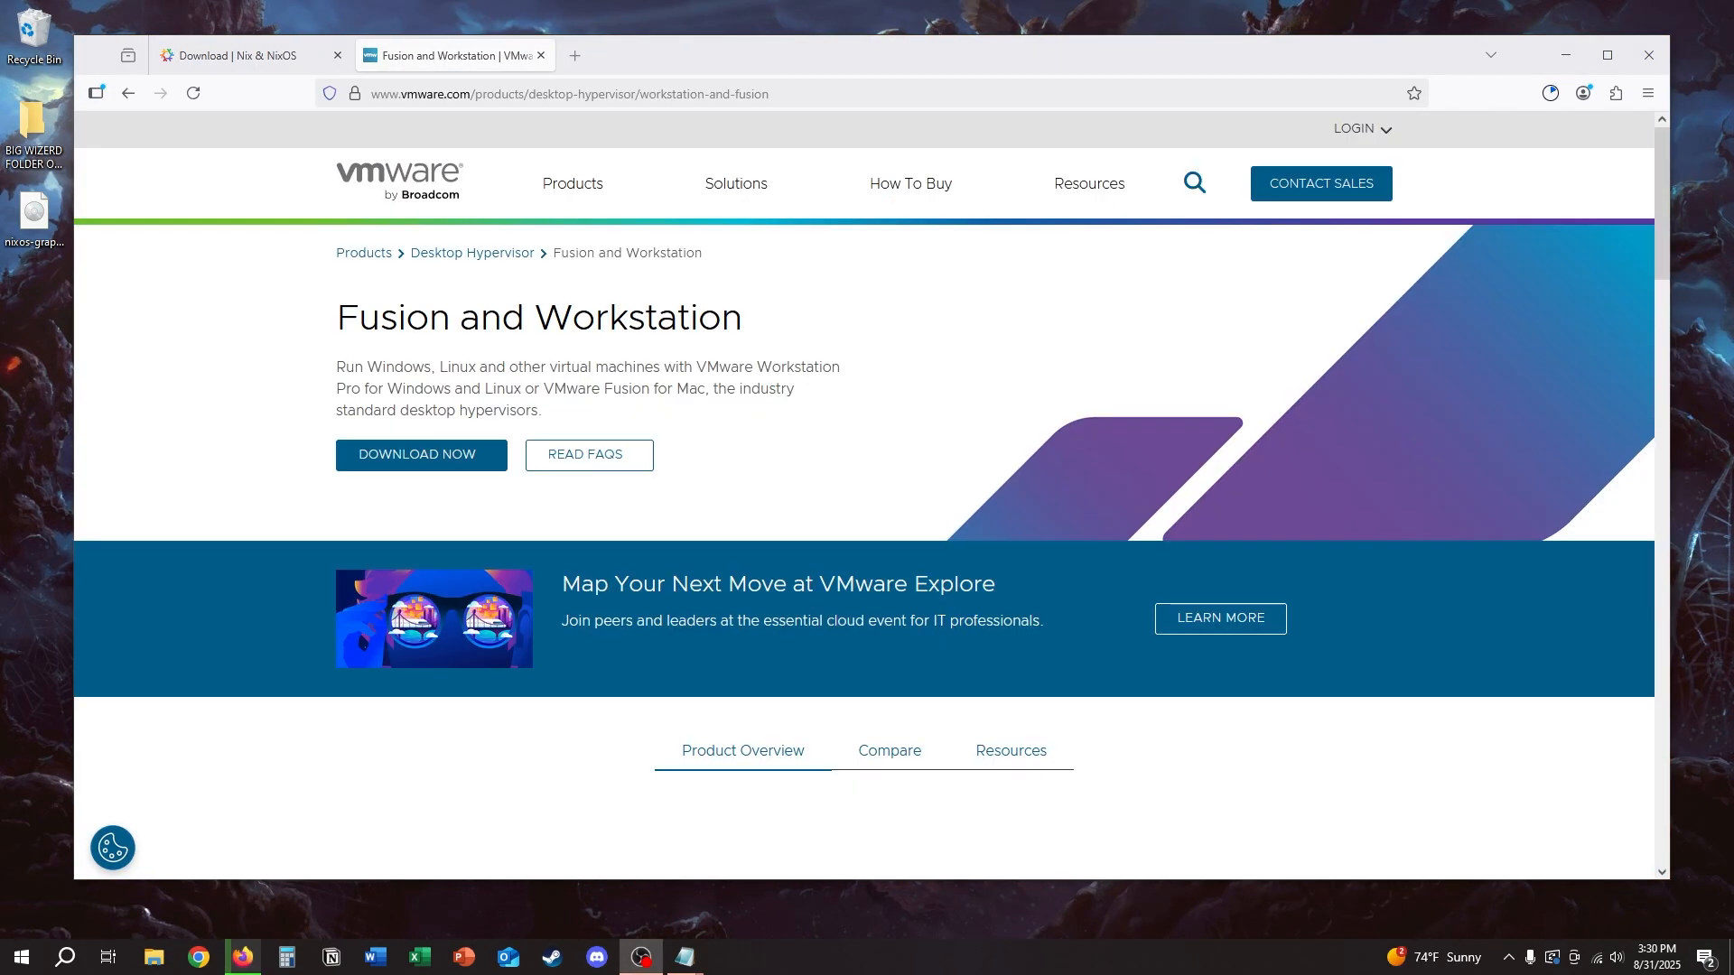
Check the VMware Workstation installer's download progress and locate the NixOS ISO on the desktop.
click(1550, 93)
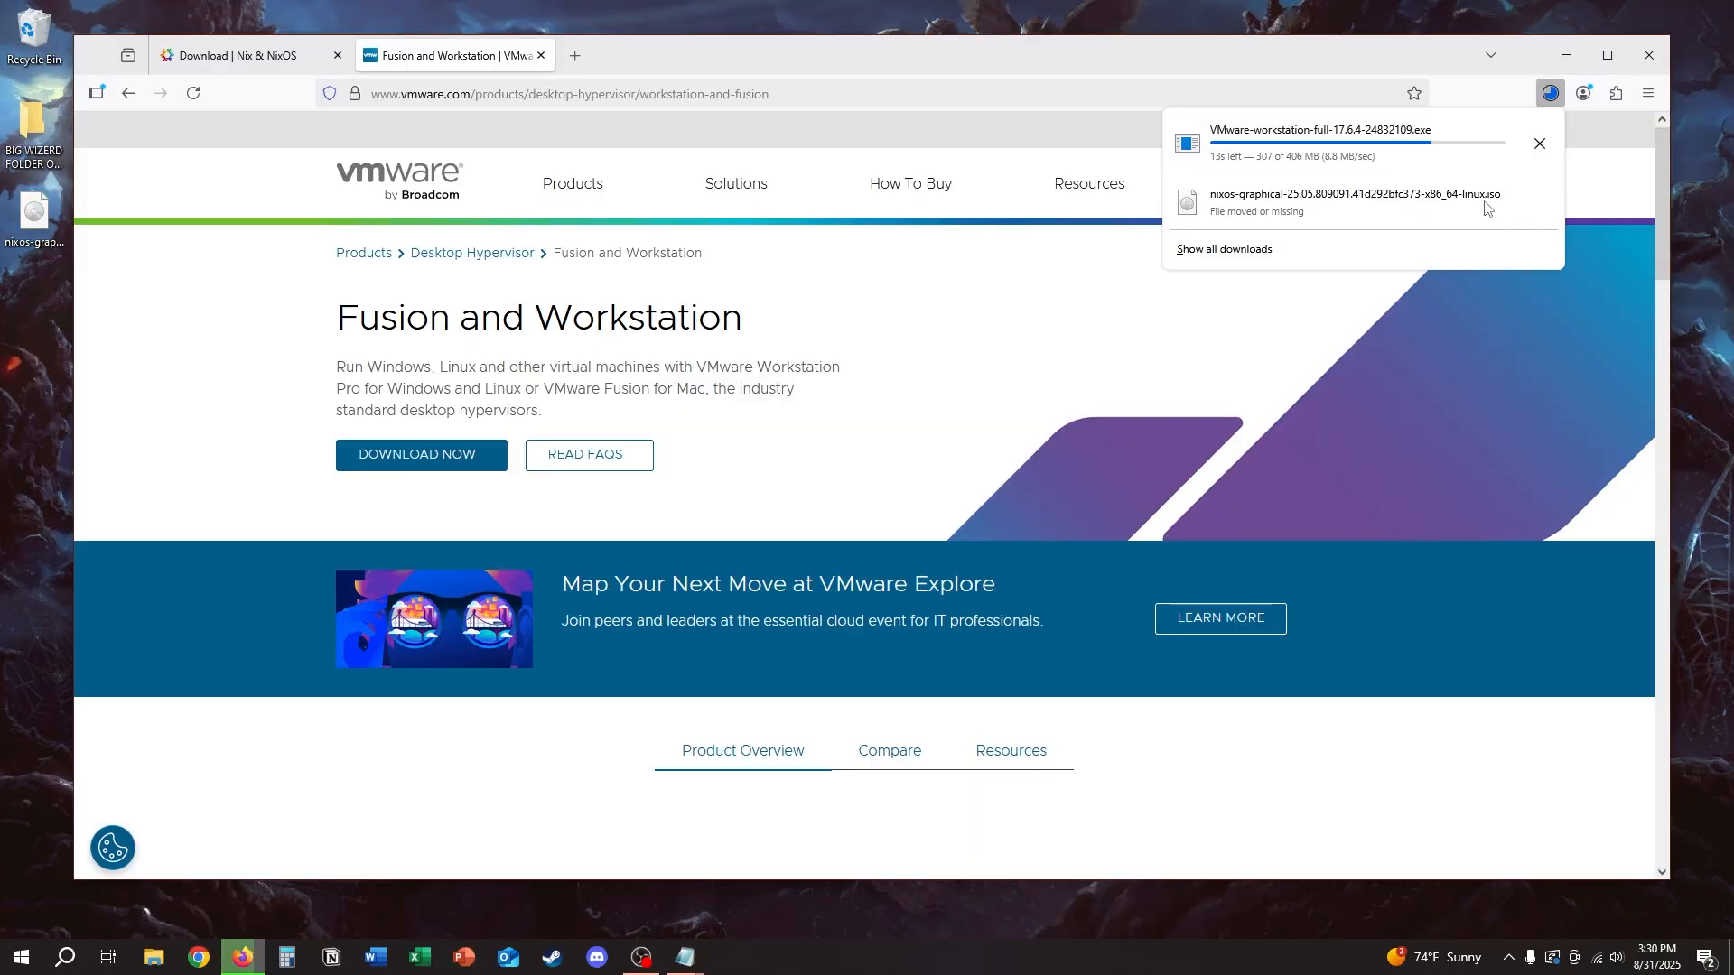
click(7, 221)
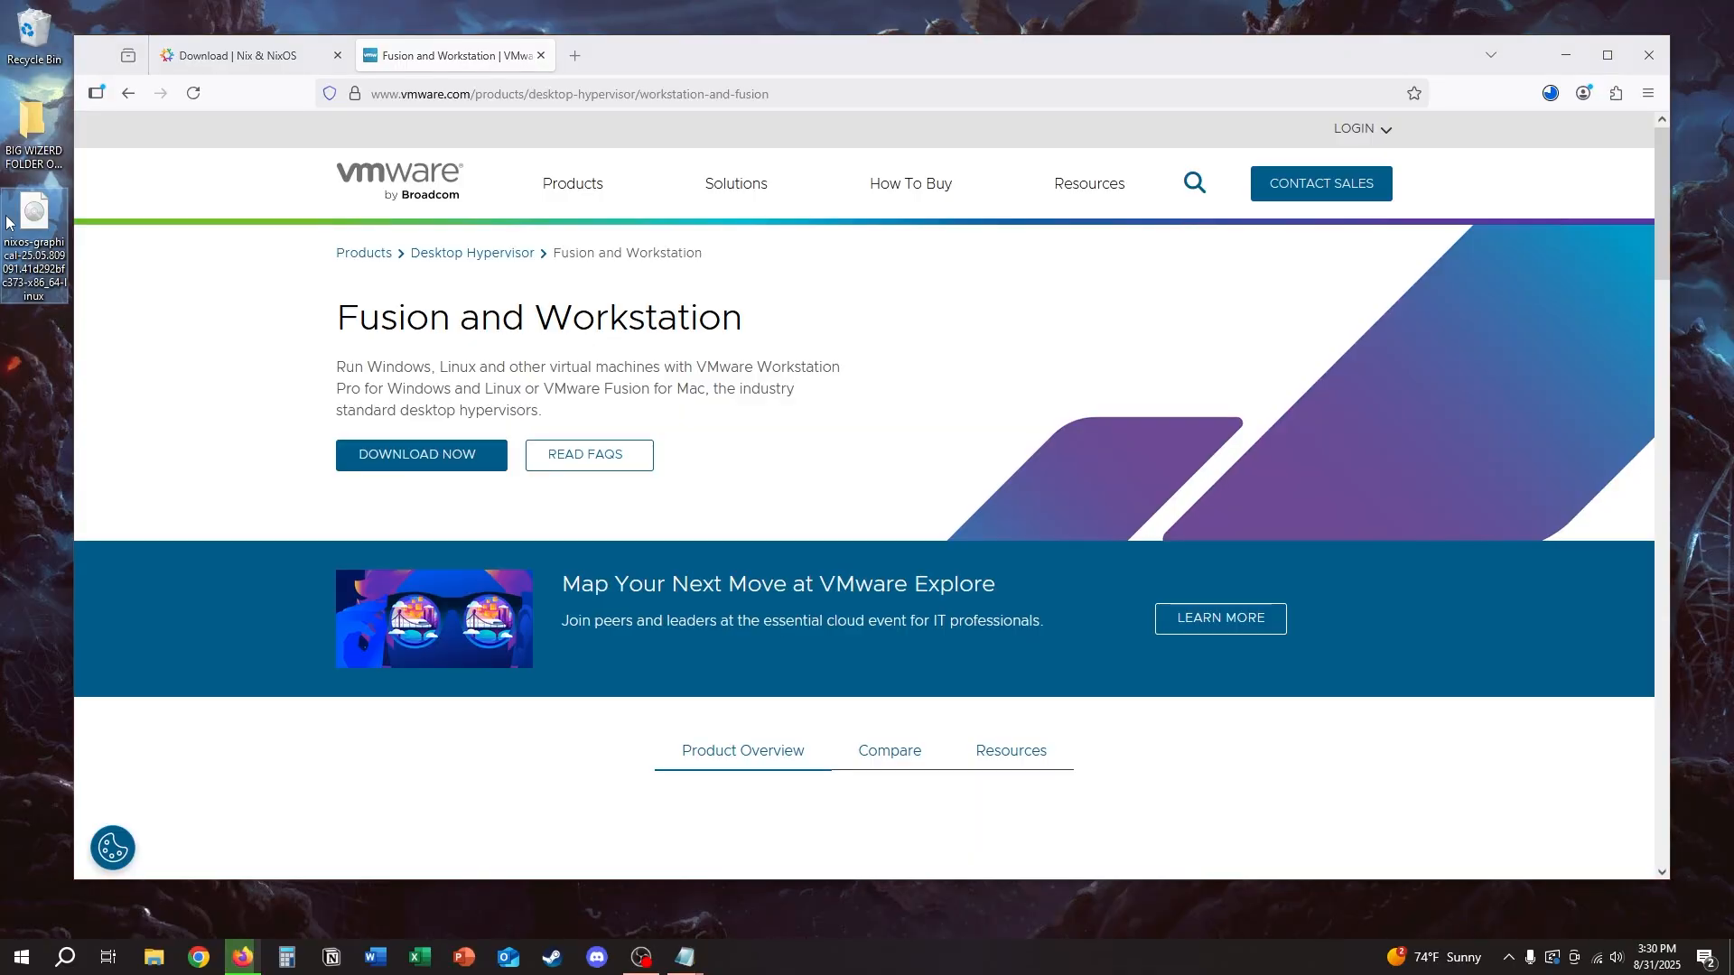
click(1549, 94)
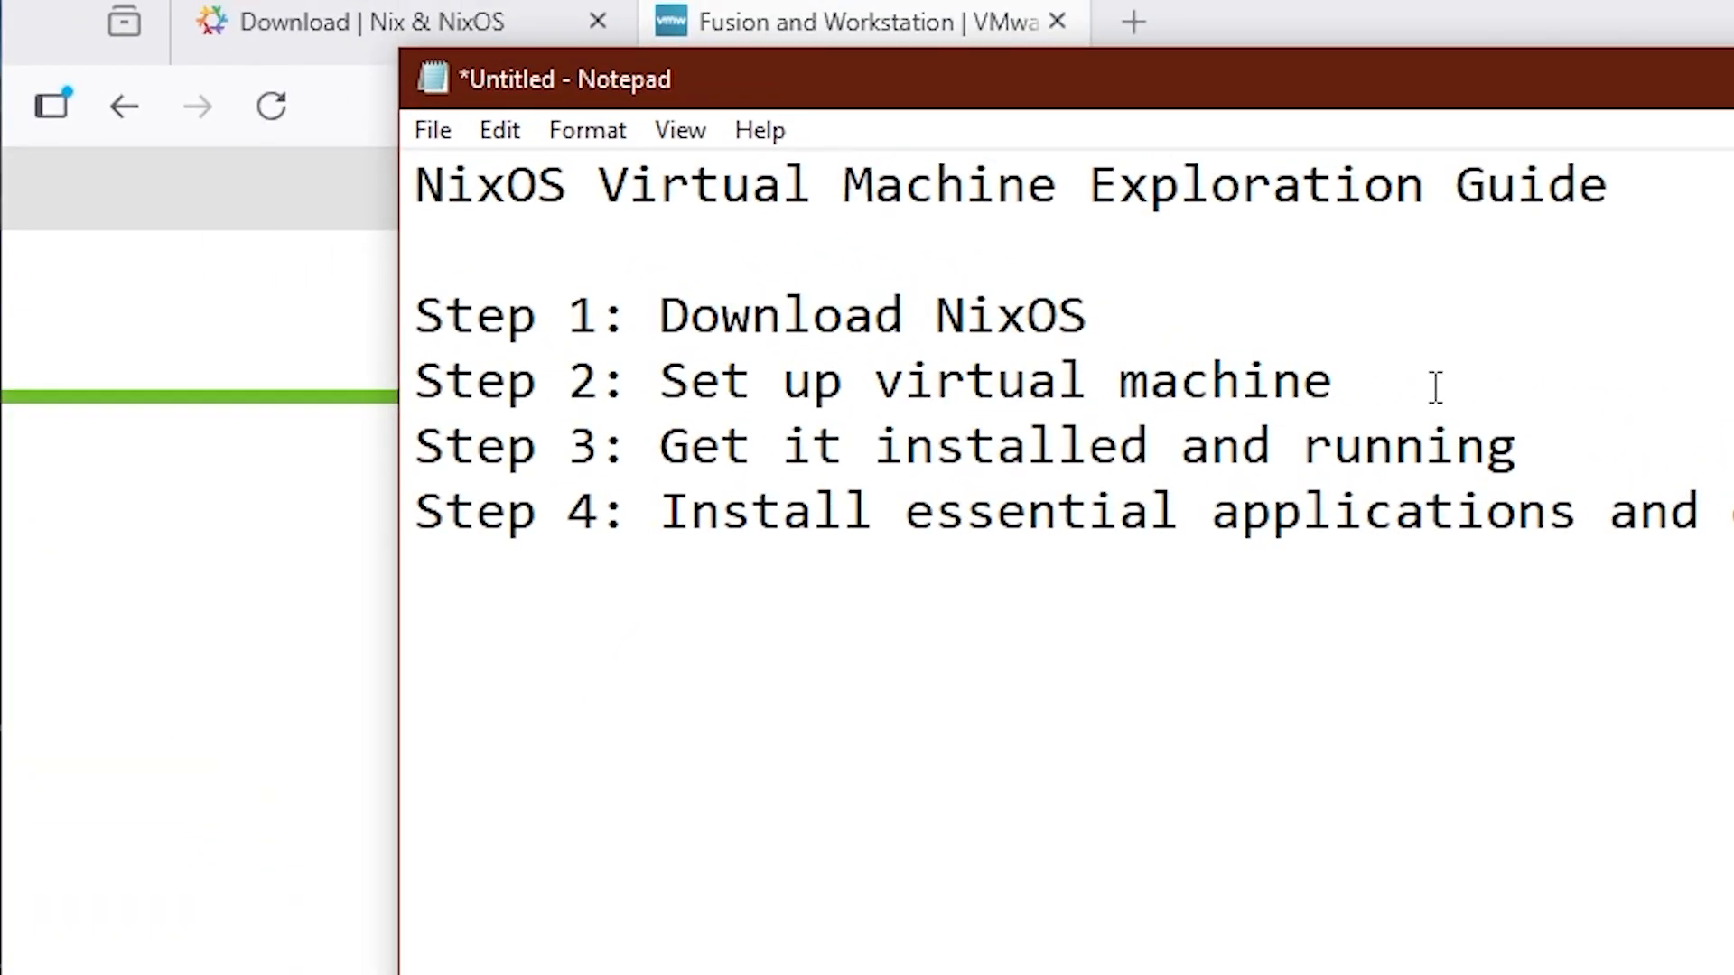
Add the line "- VMware Workstation Pro" under Step 2 of the NixOS guide in Notepad.
key(Return)
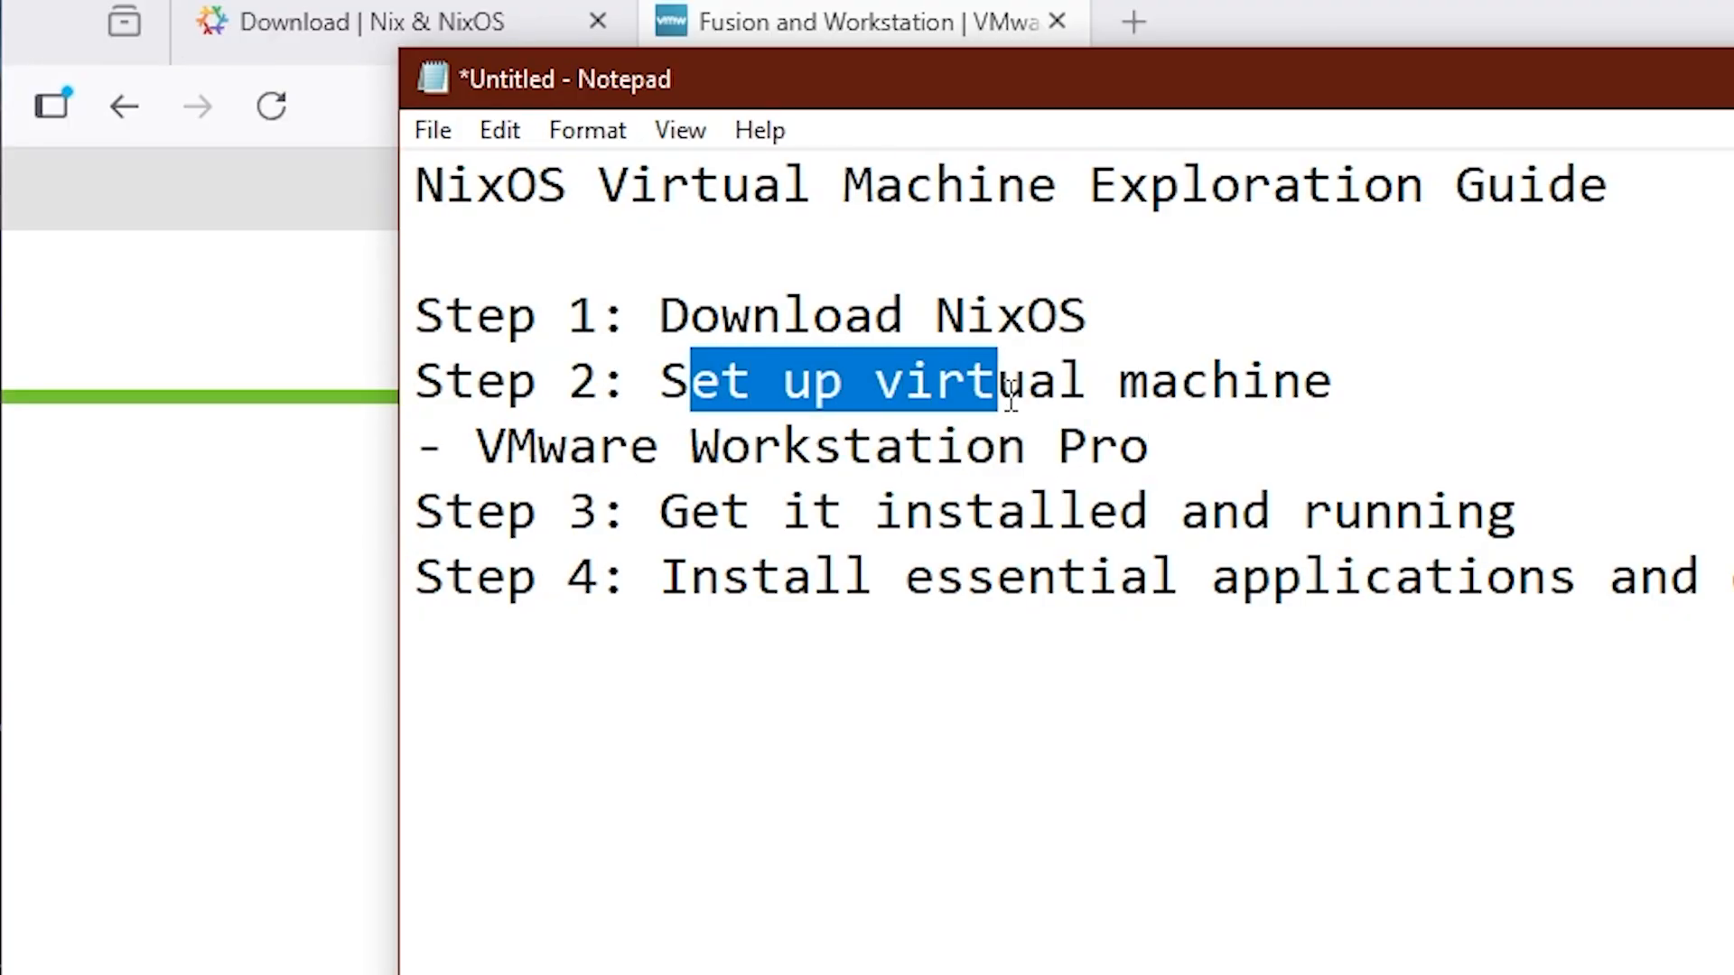
click(1370, 400)
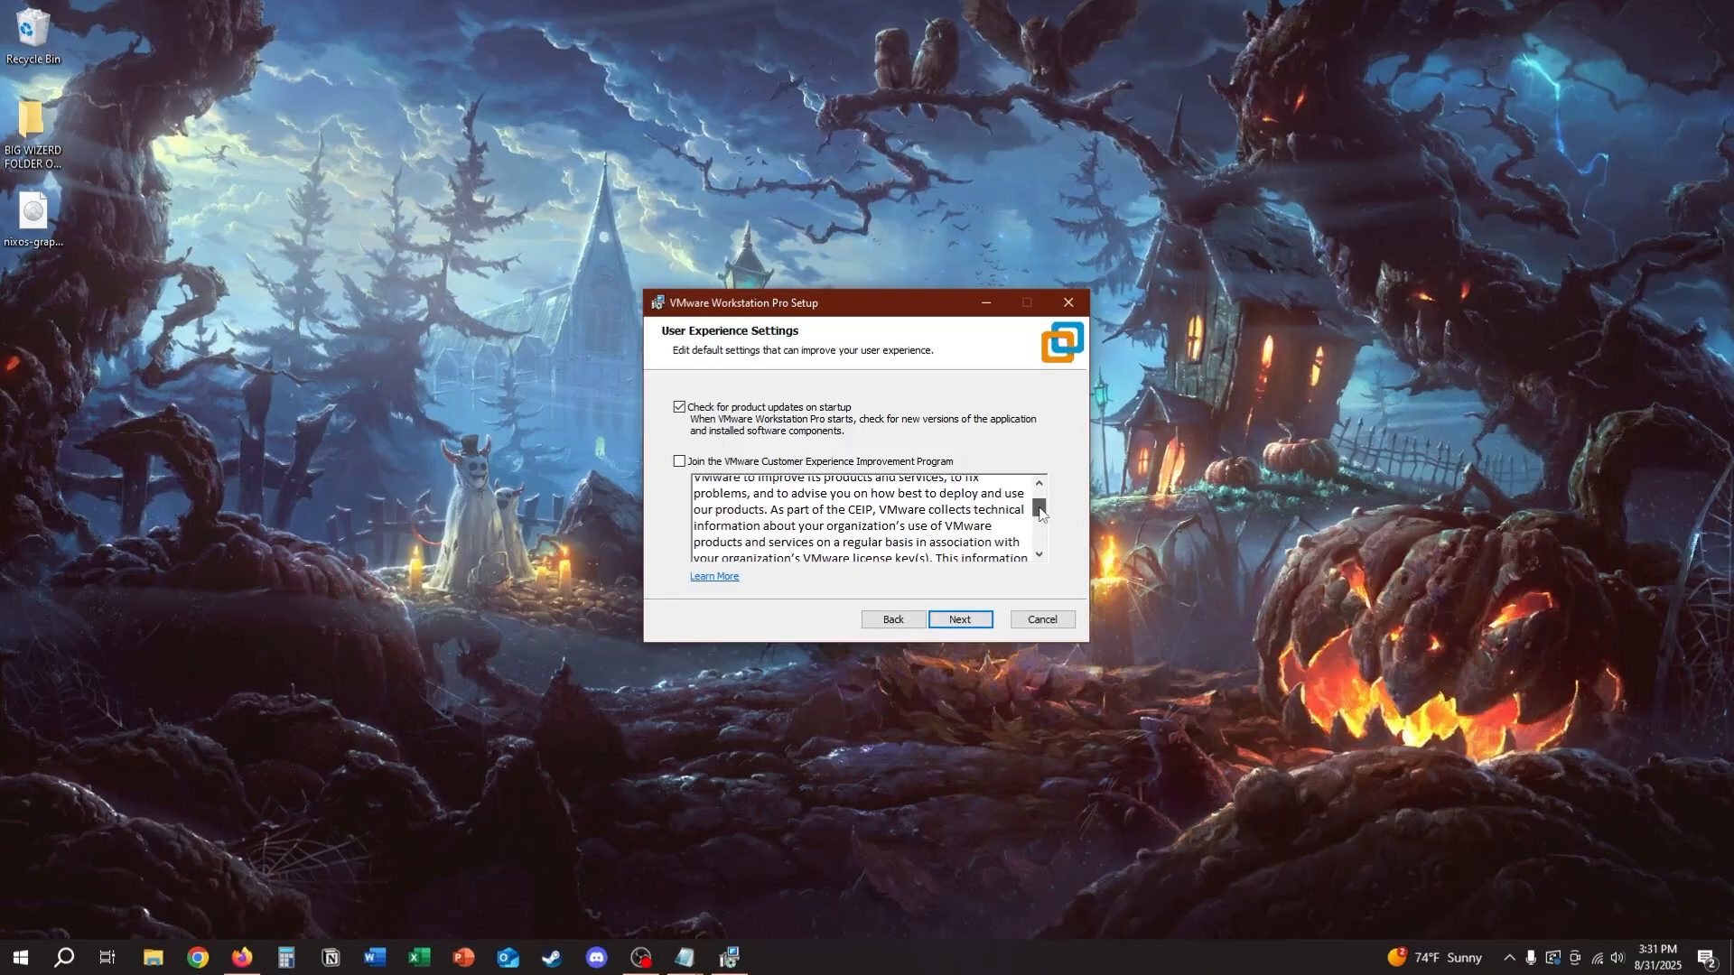
Complete the VMware Workstation Pro setup, keeping startup update checks enabled and the Customer Experience Improvement Program unselected.
scroll(1034, 551, down, 5)
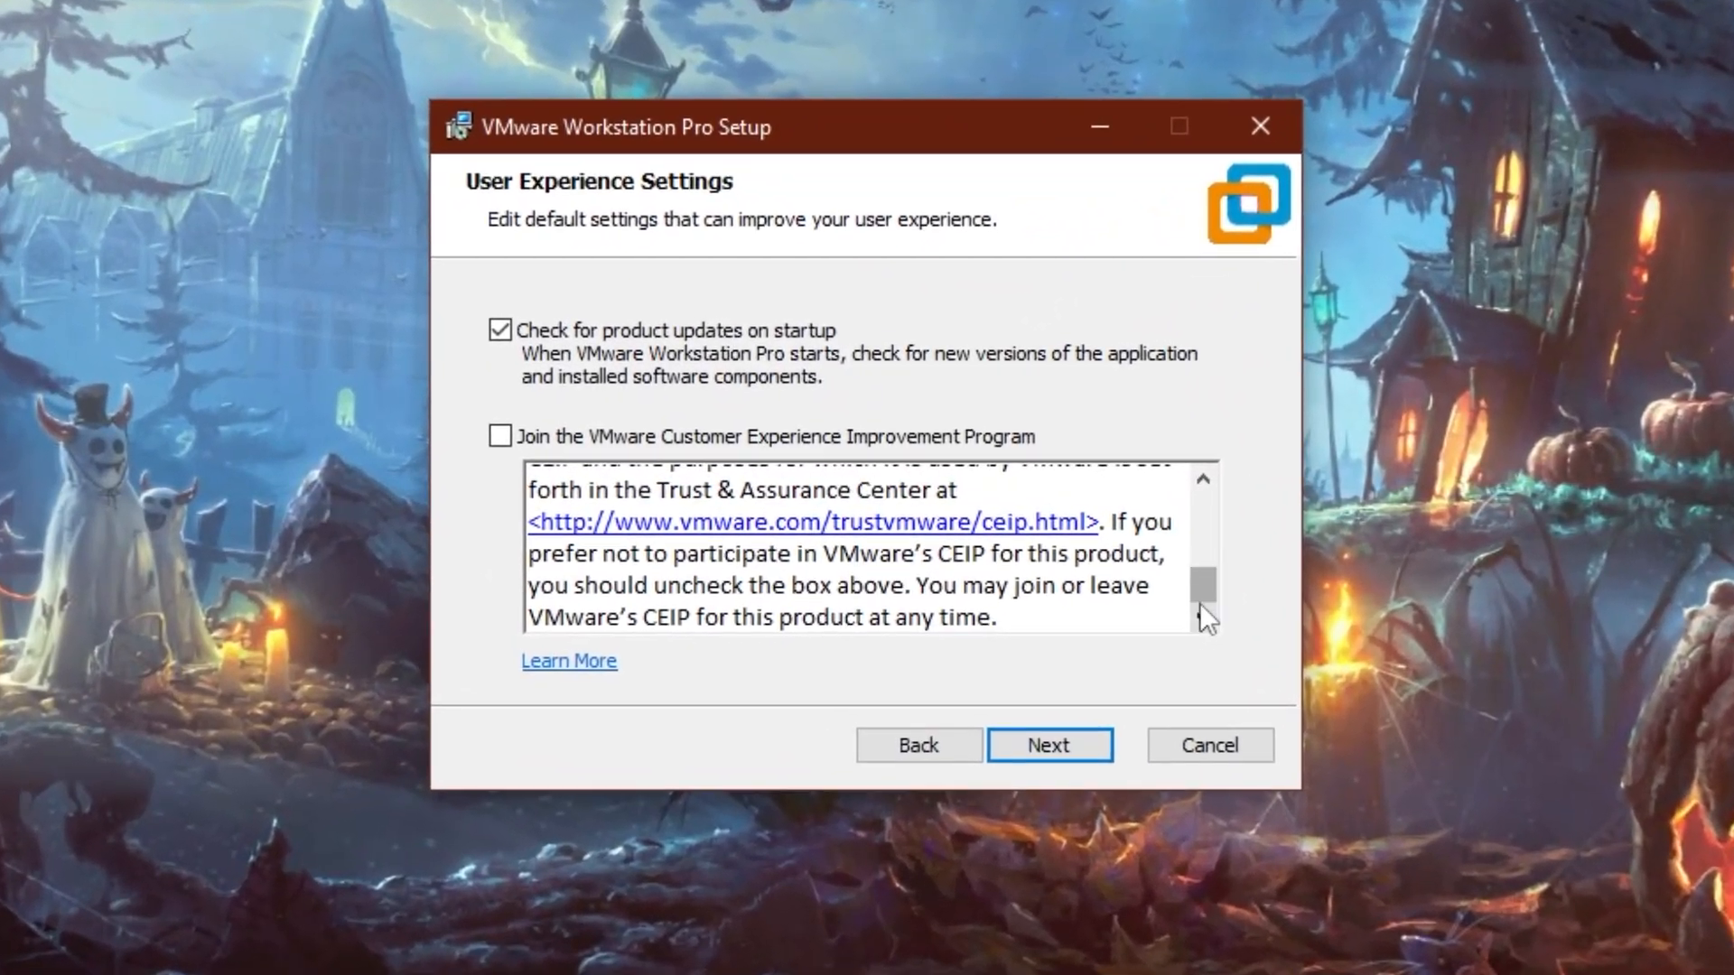
drag(1200, 604, 1227, 641)
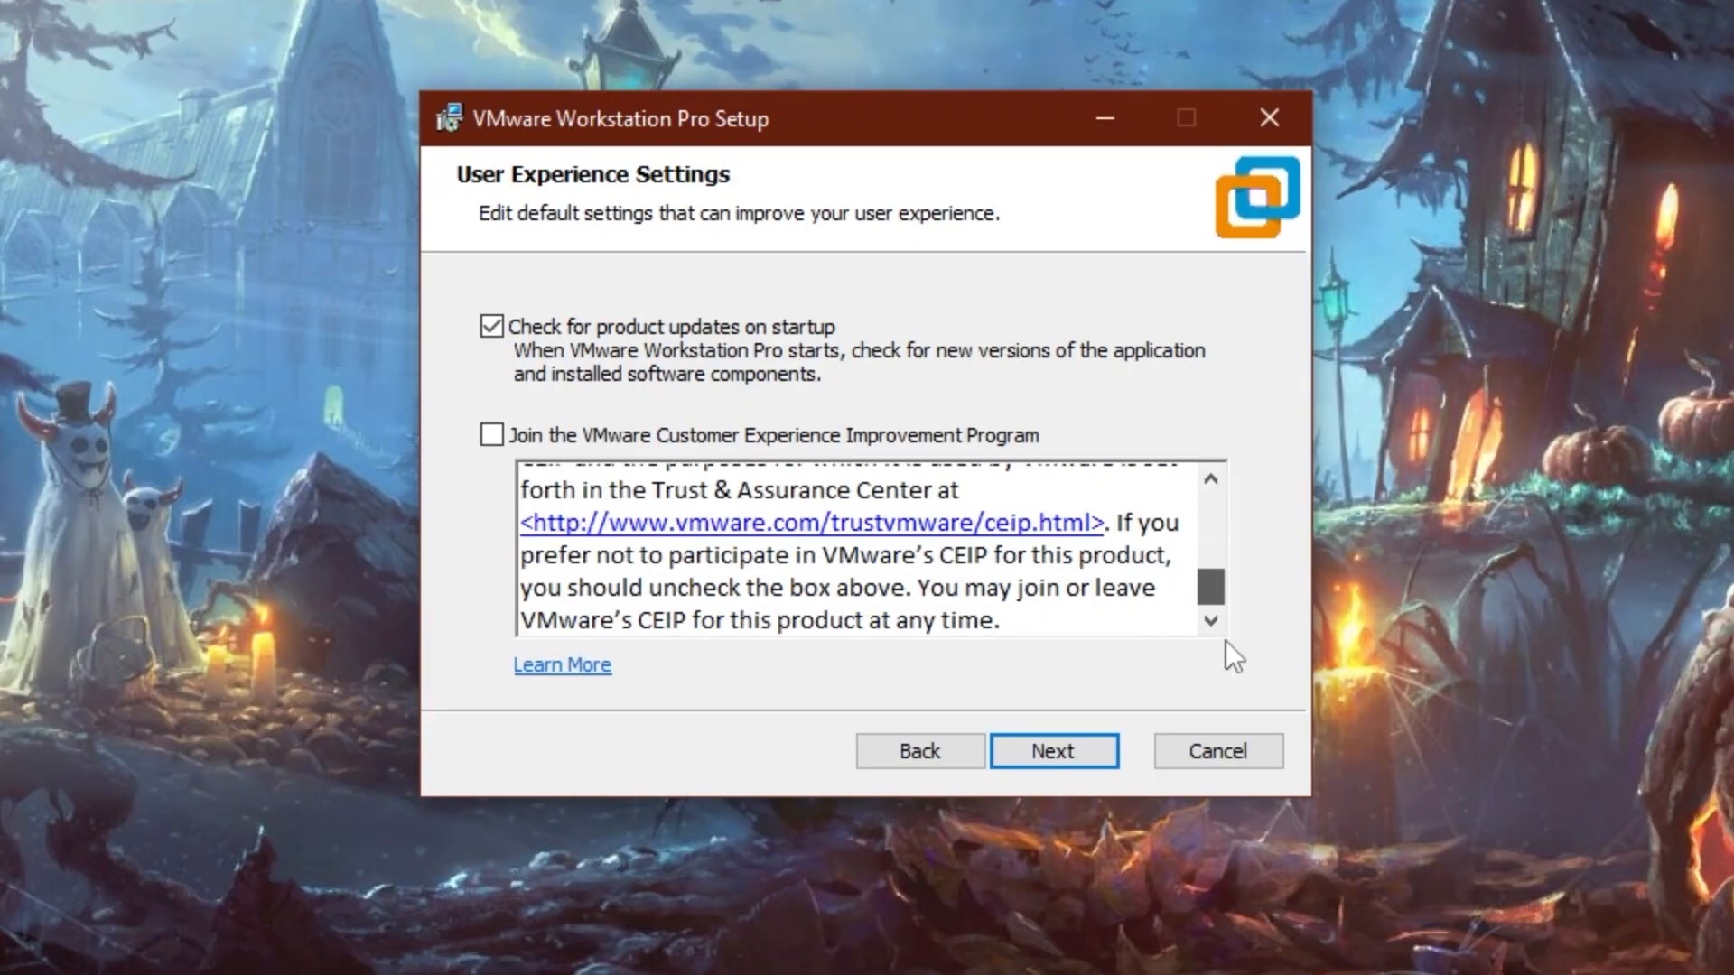
click(1096, 749)
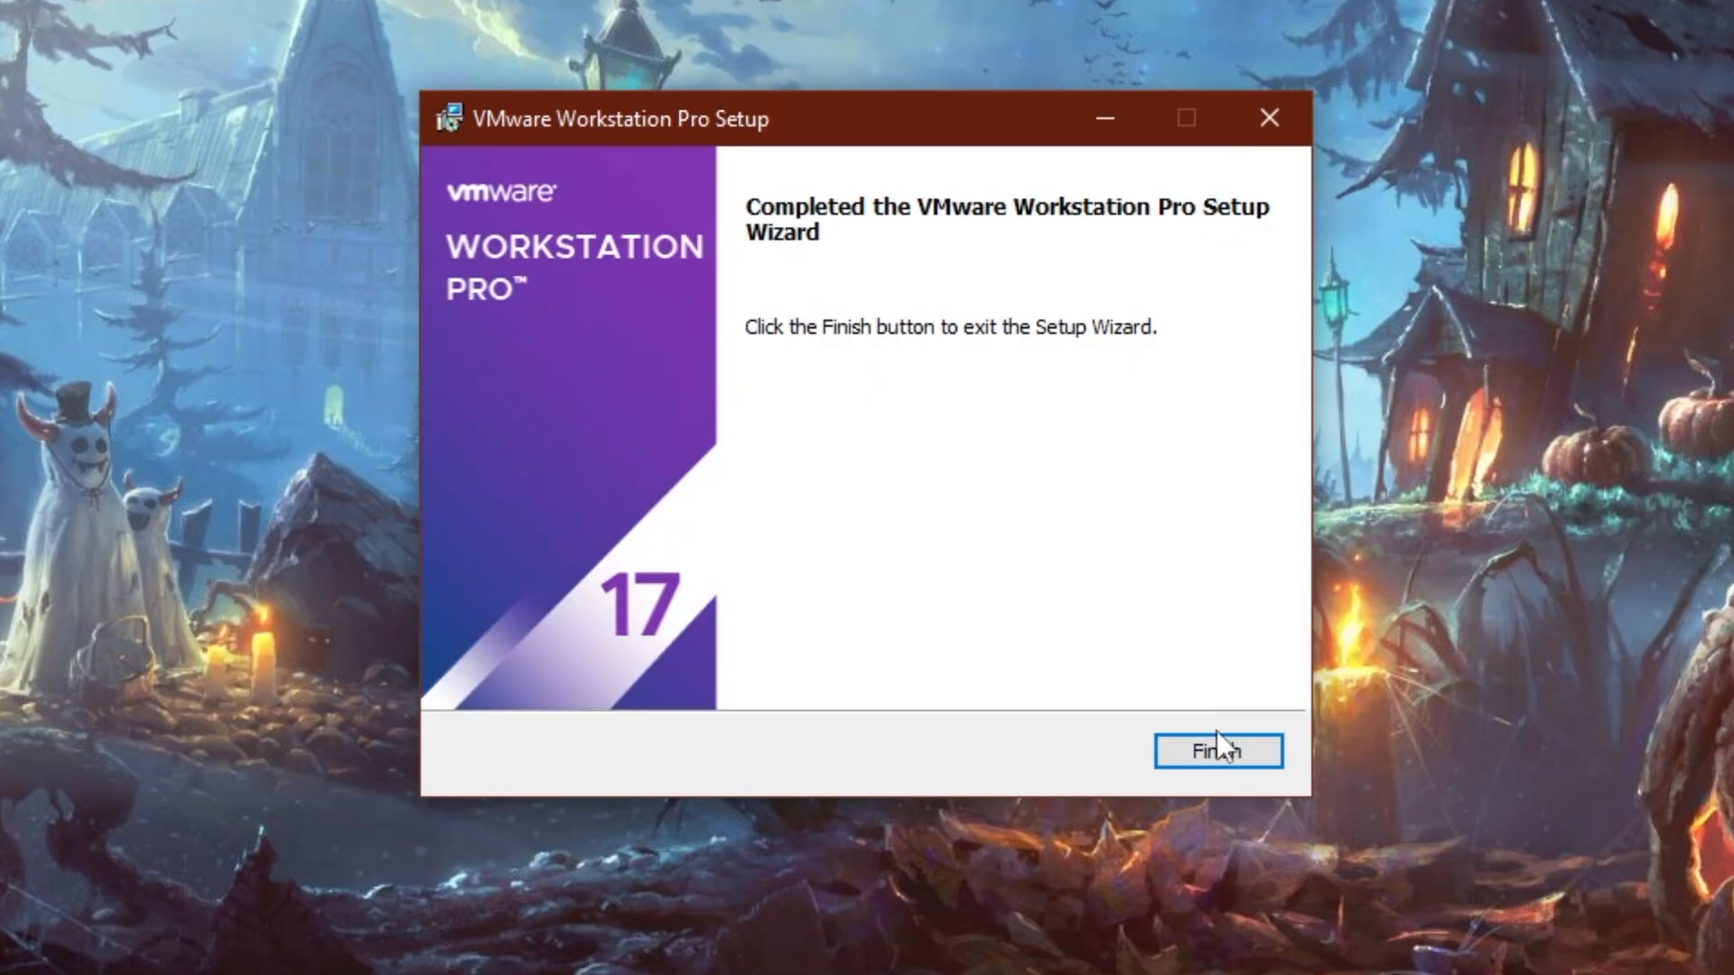
click(1215, 748)
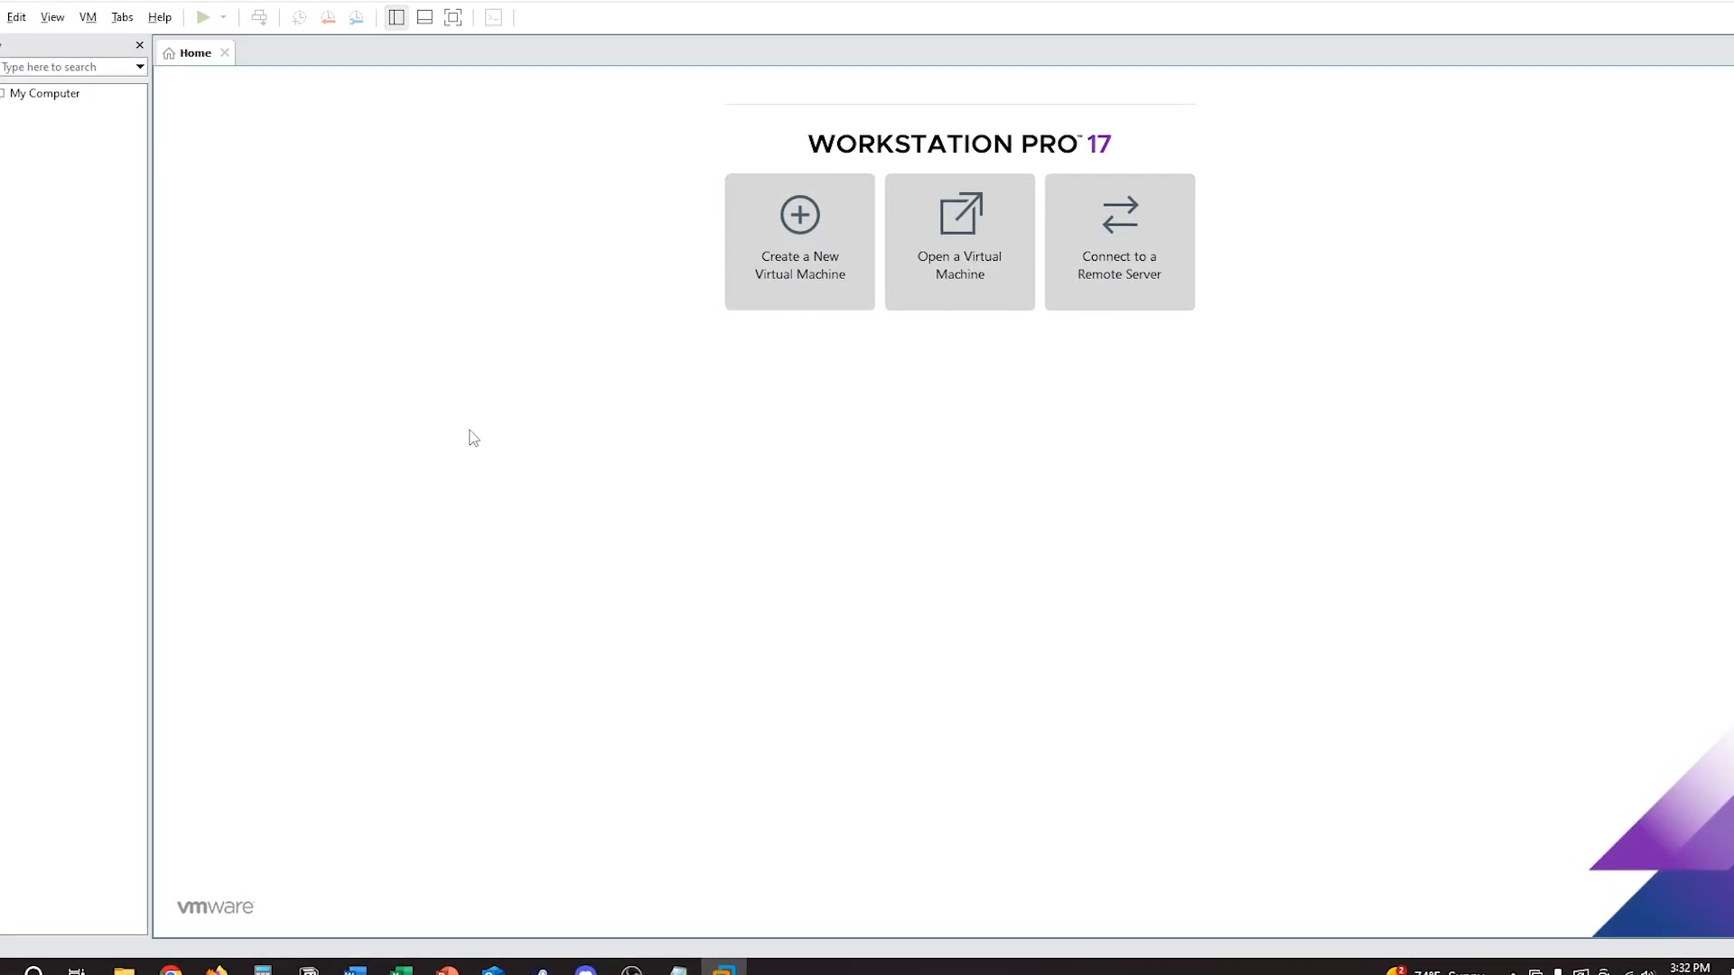
Start a new virtual machine with the Typical configuration and choose the nixos-graphical-25.05 ISO from the Desktop as installer image.
click(800, 276)
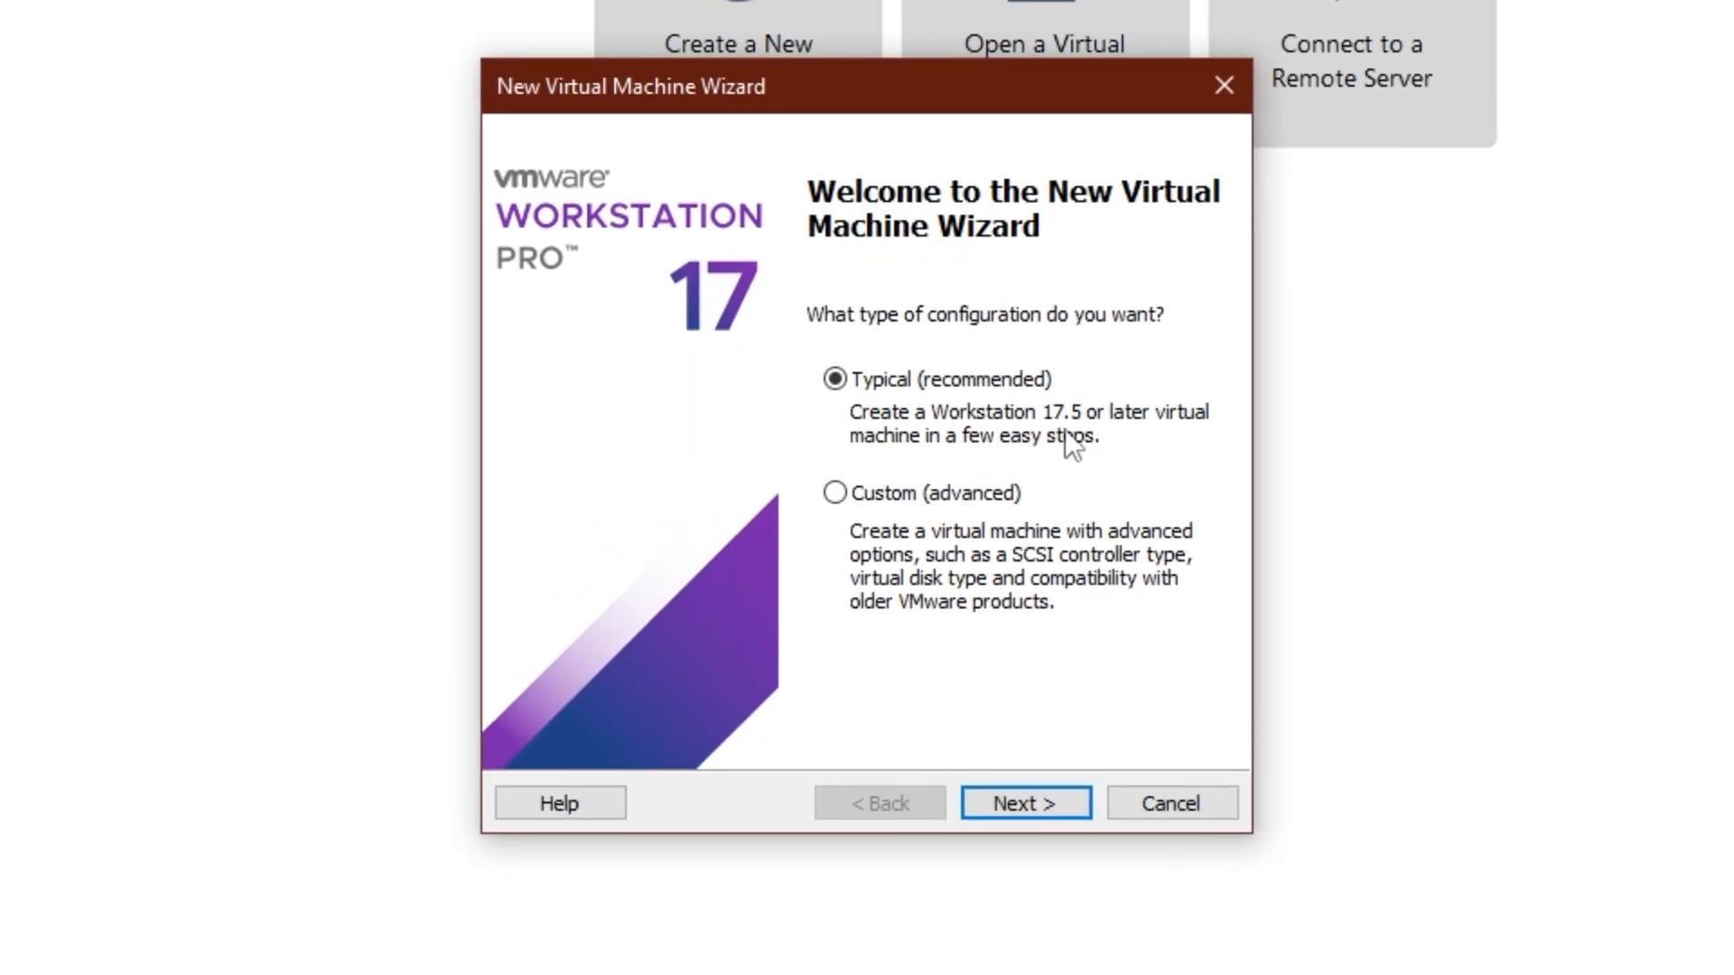
click(1037, 802)
click(1098, 513)
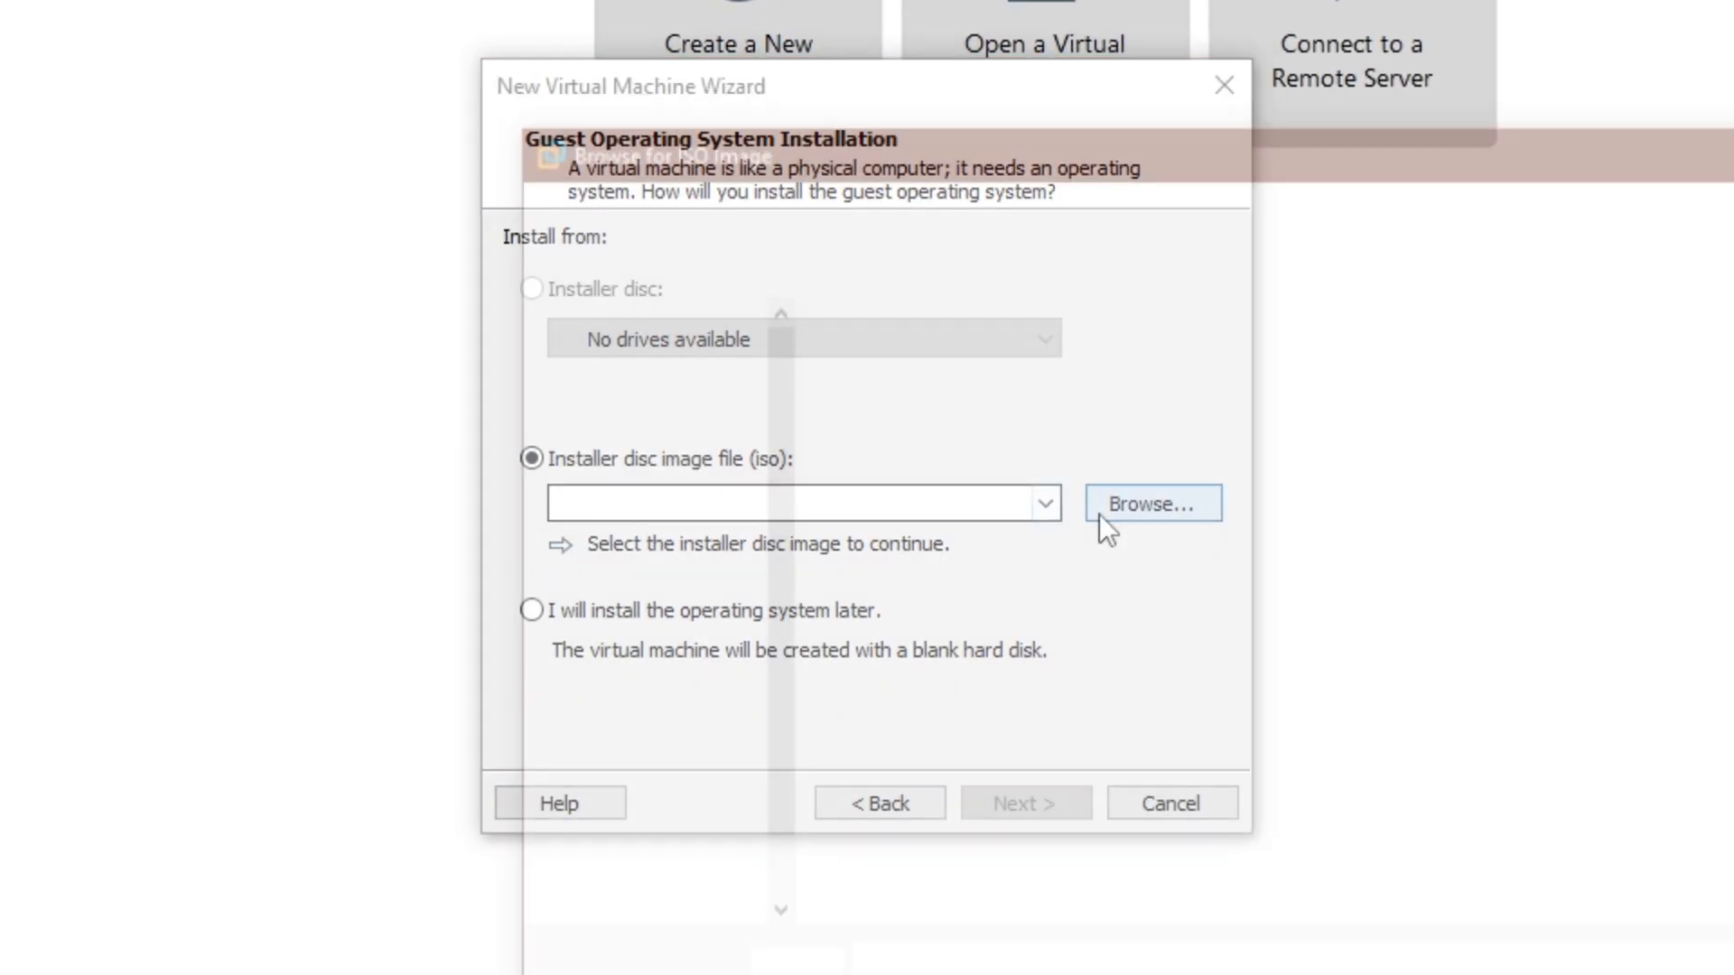
click(668, 543)
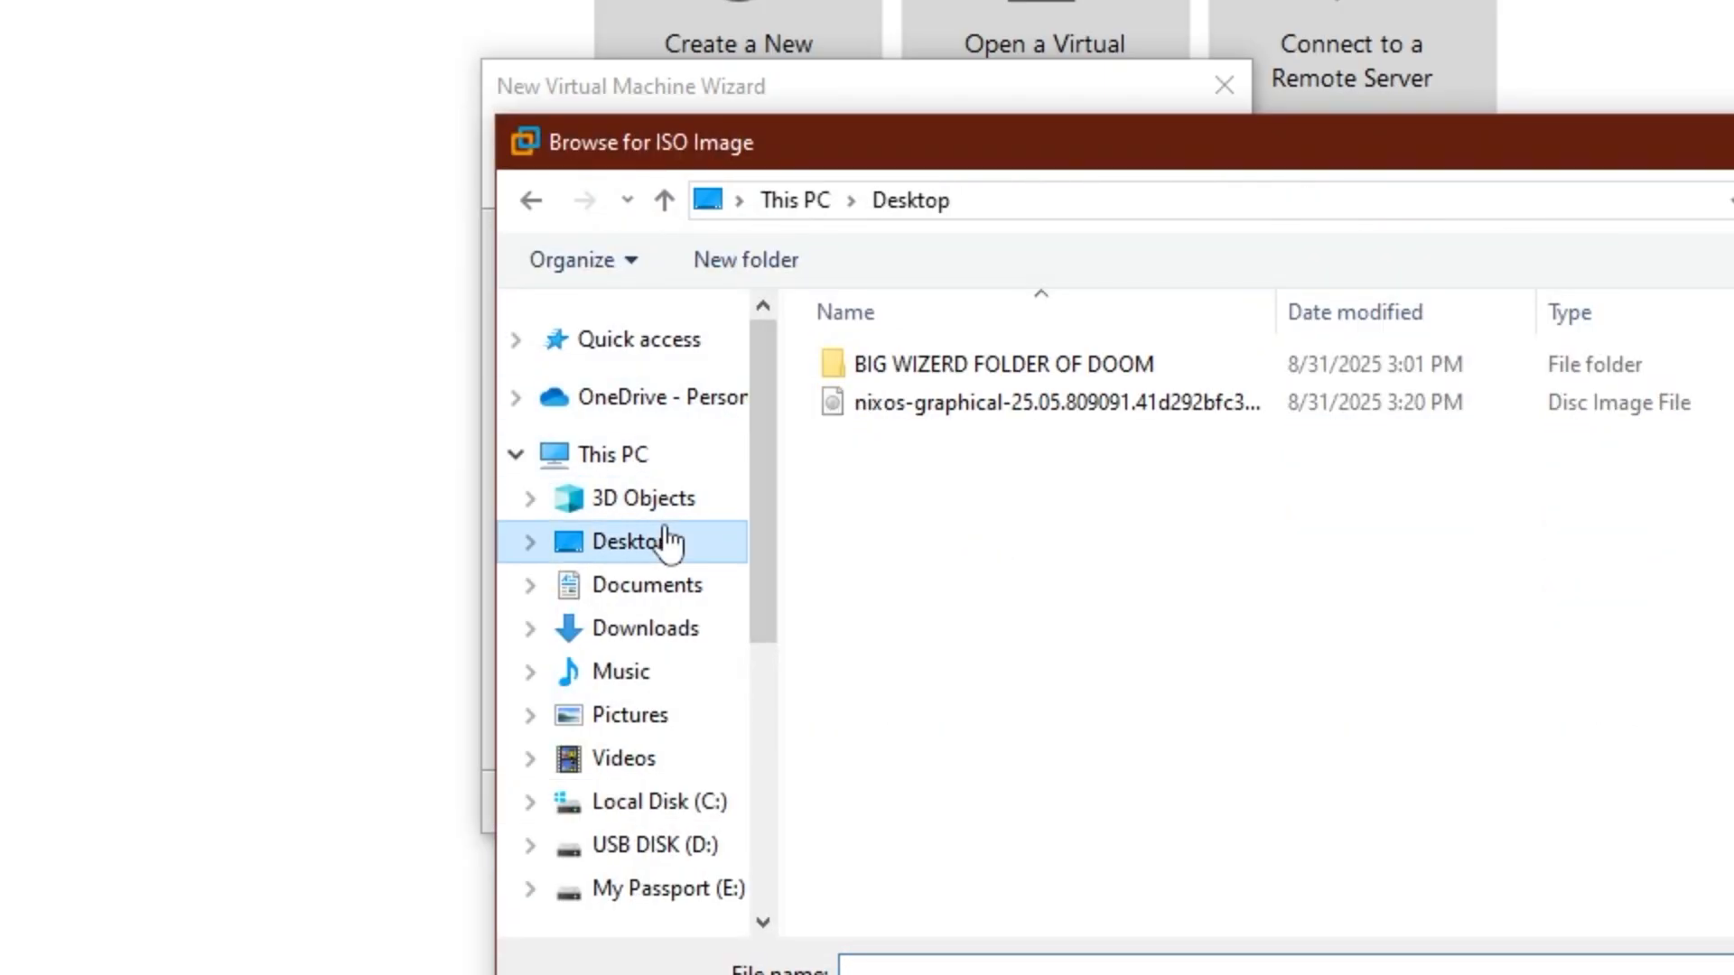
double_click(967, 416)
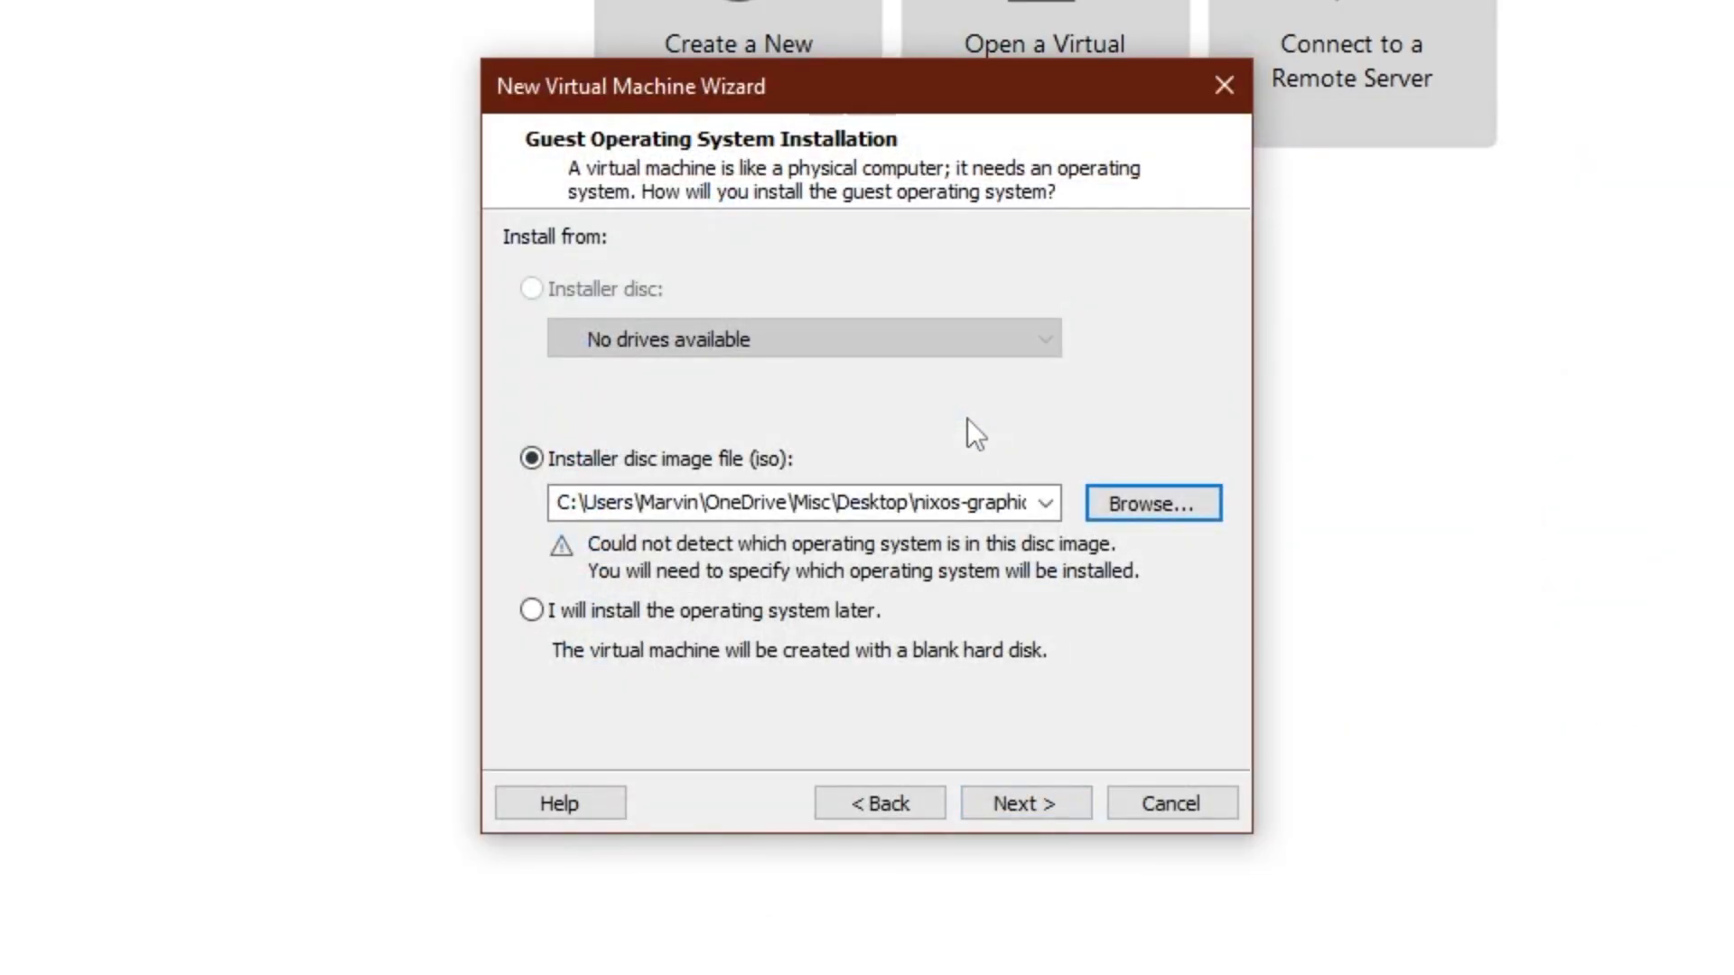
Set the guest operating system to Linux, version Other Linux 6.x kernel 64-bit, and keep the suggested machine name and location.
click(1026, 795)
click(554, 309)
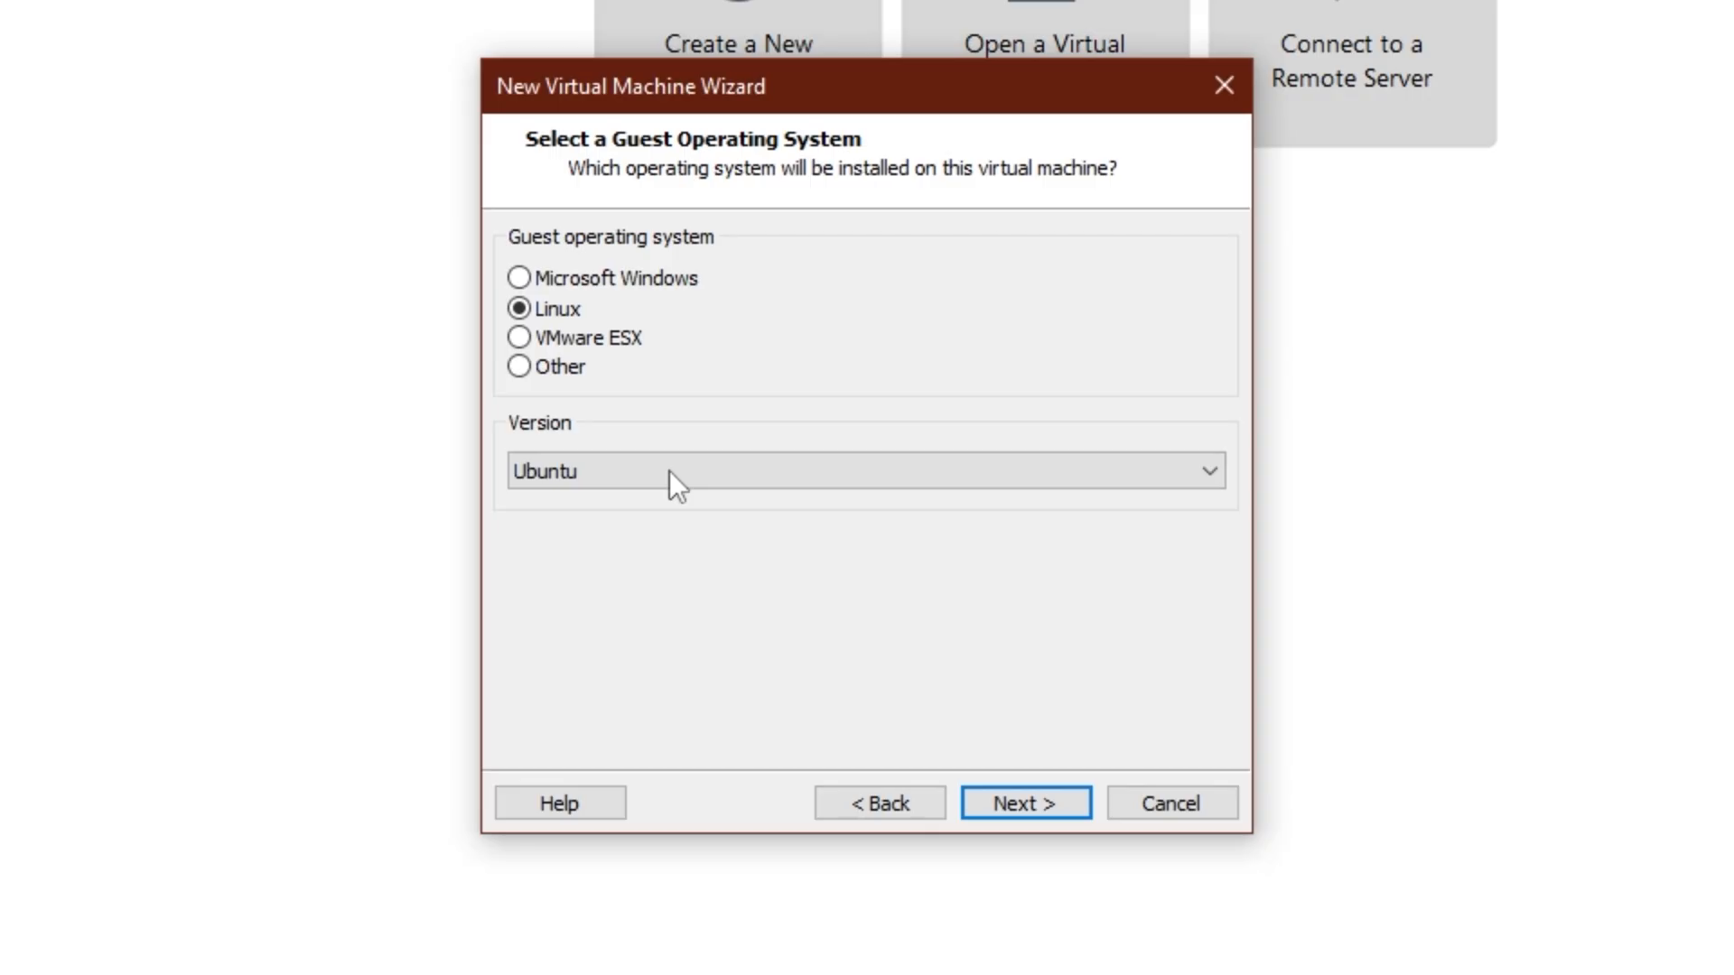
click(674, 478)
scroll(854, 960, up, 20)
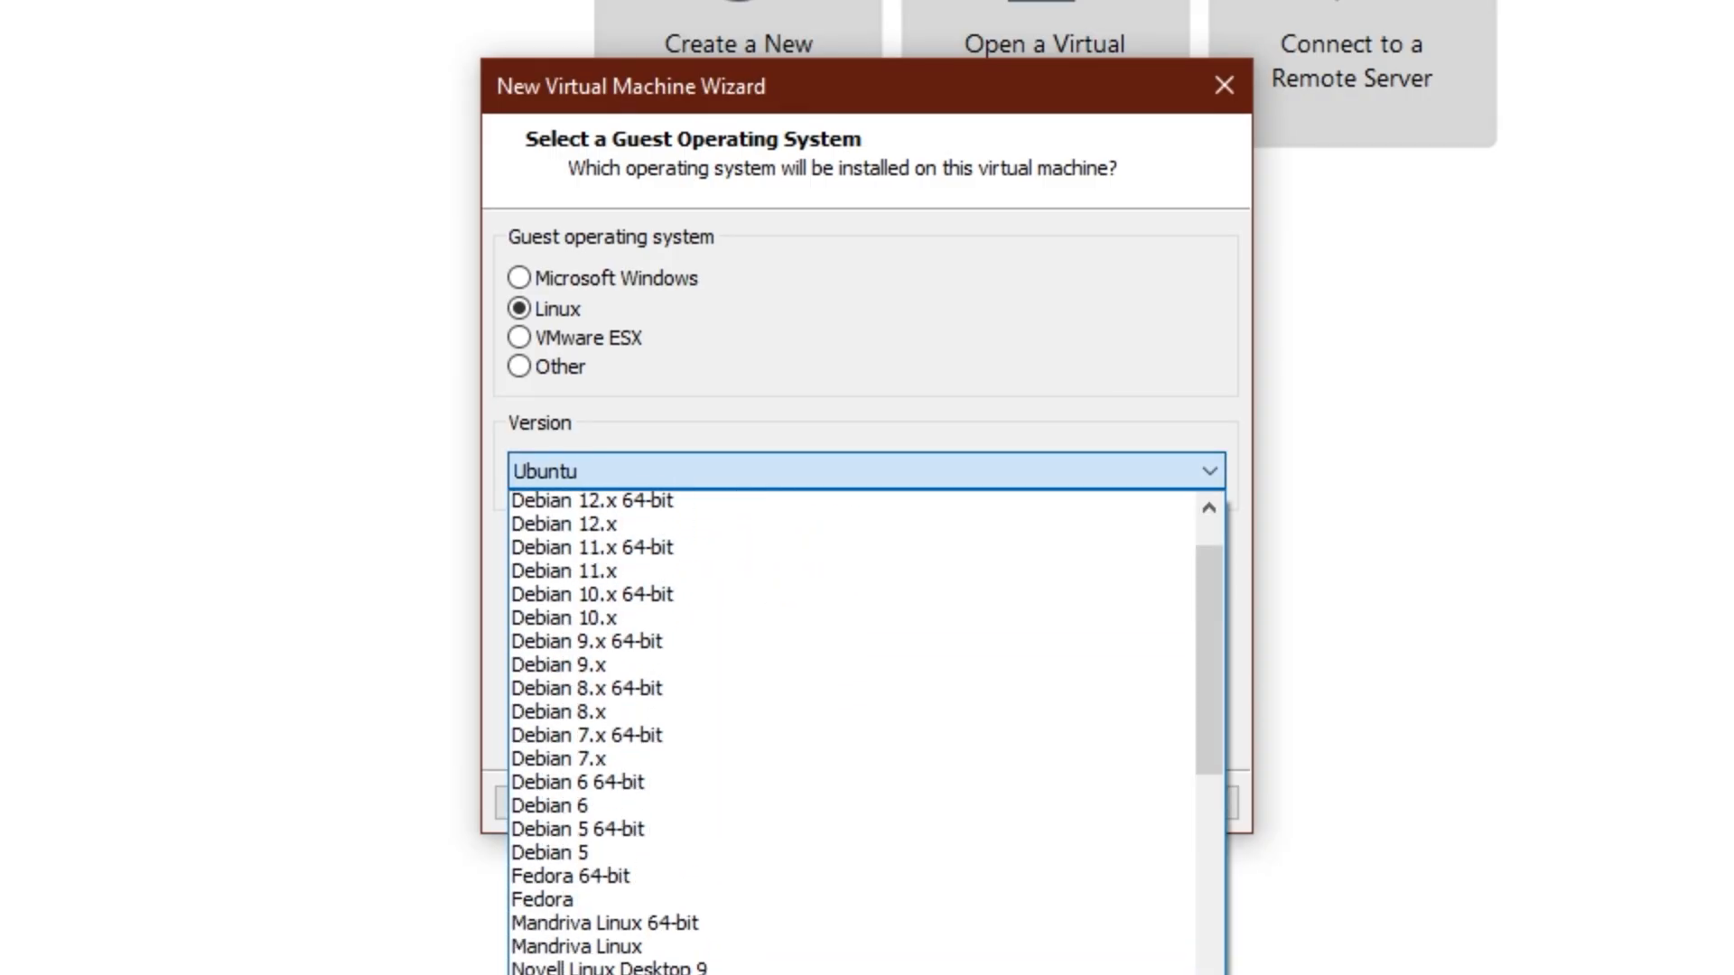
scroll(763, 623, down, 18)
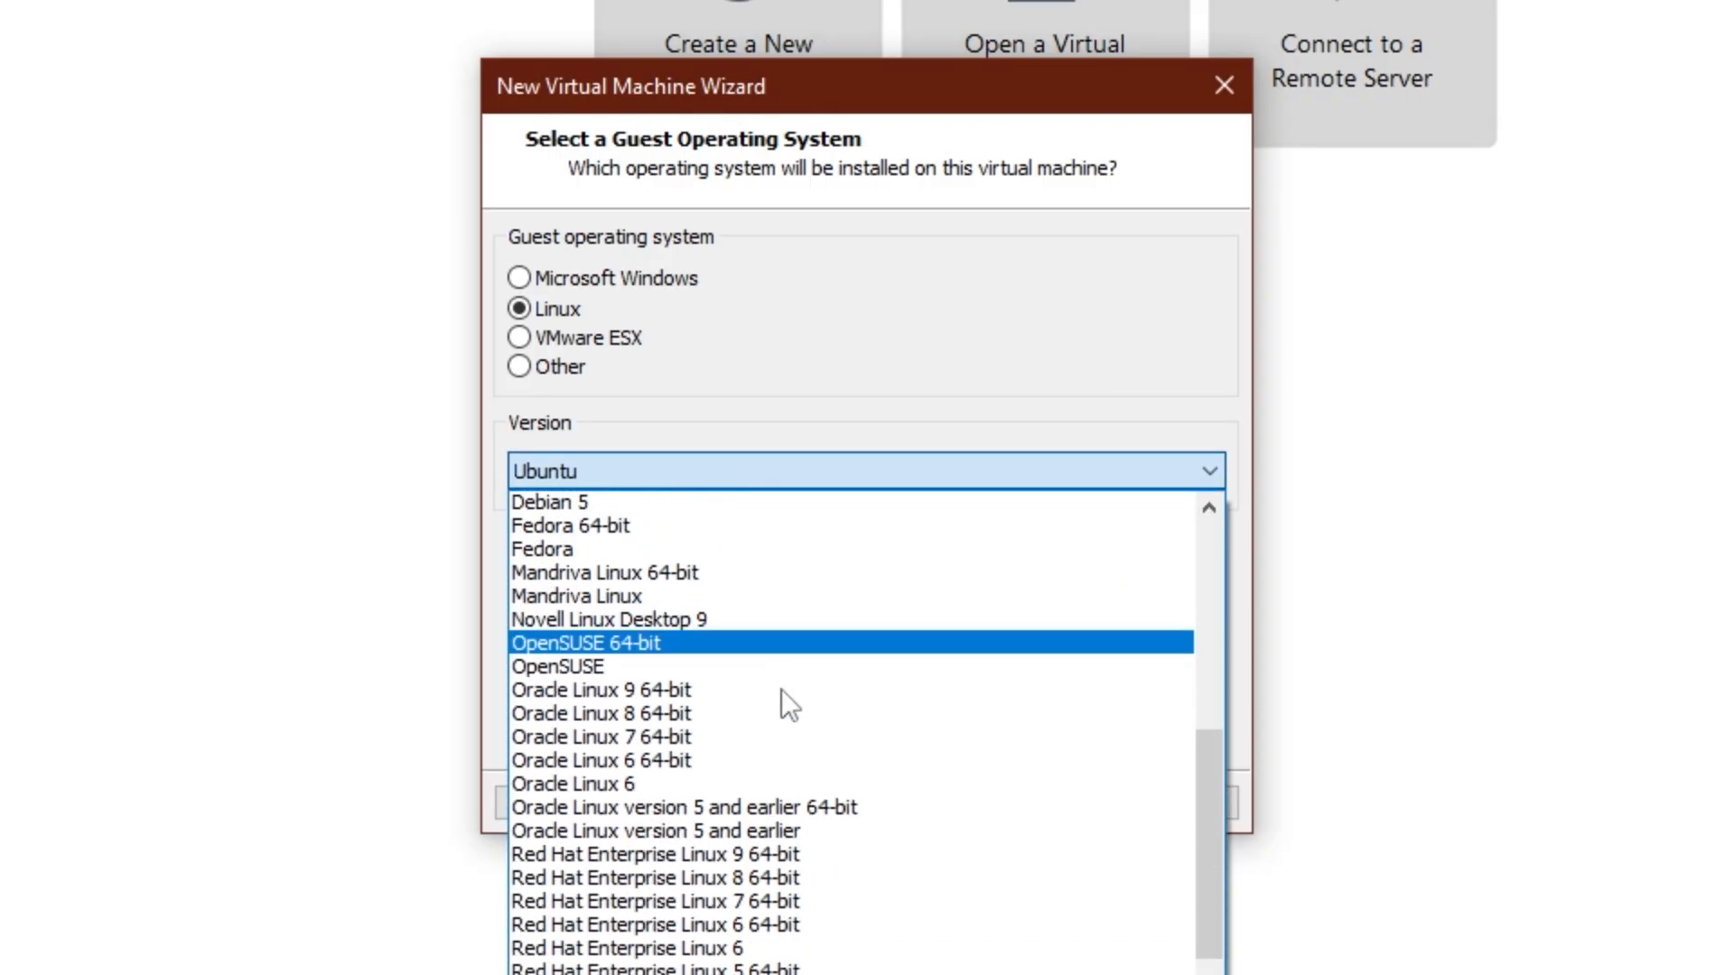
scroll(784, 795, down, 1)
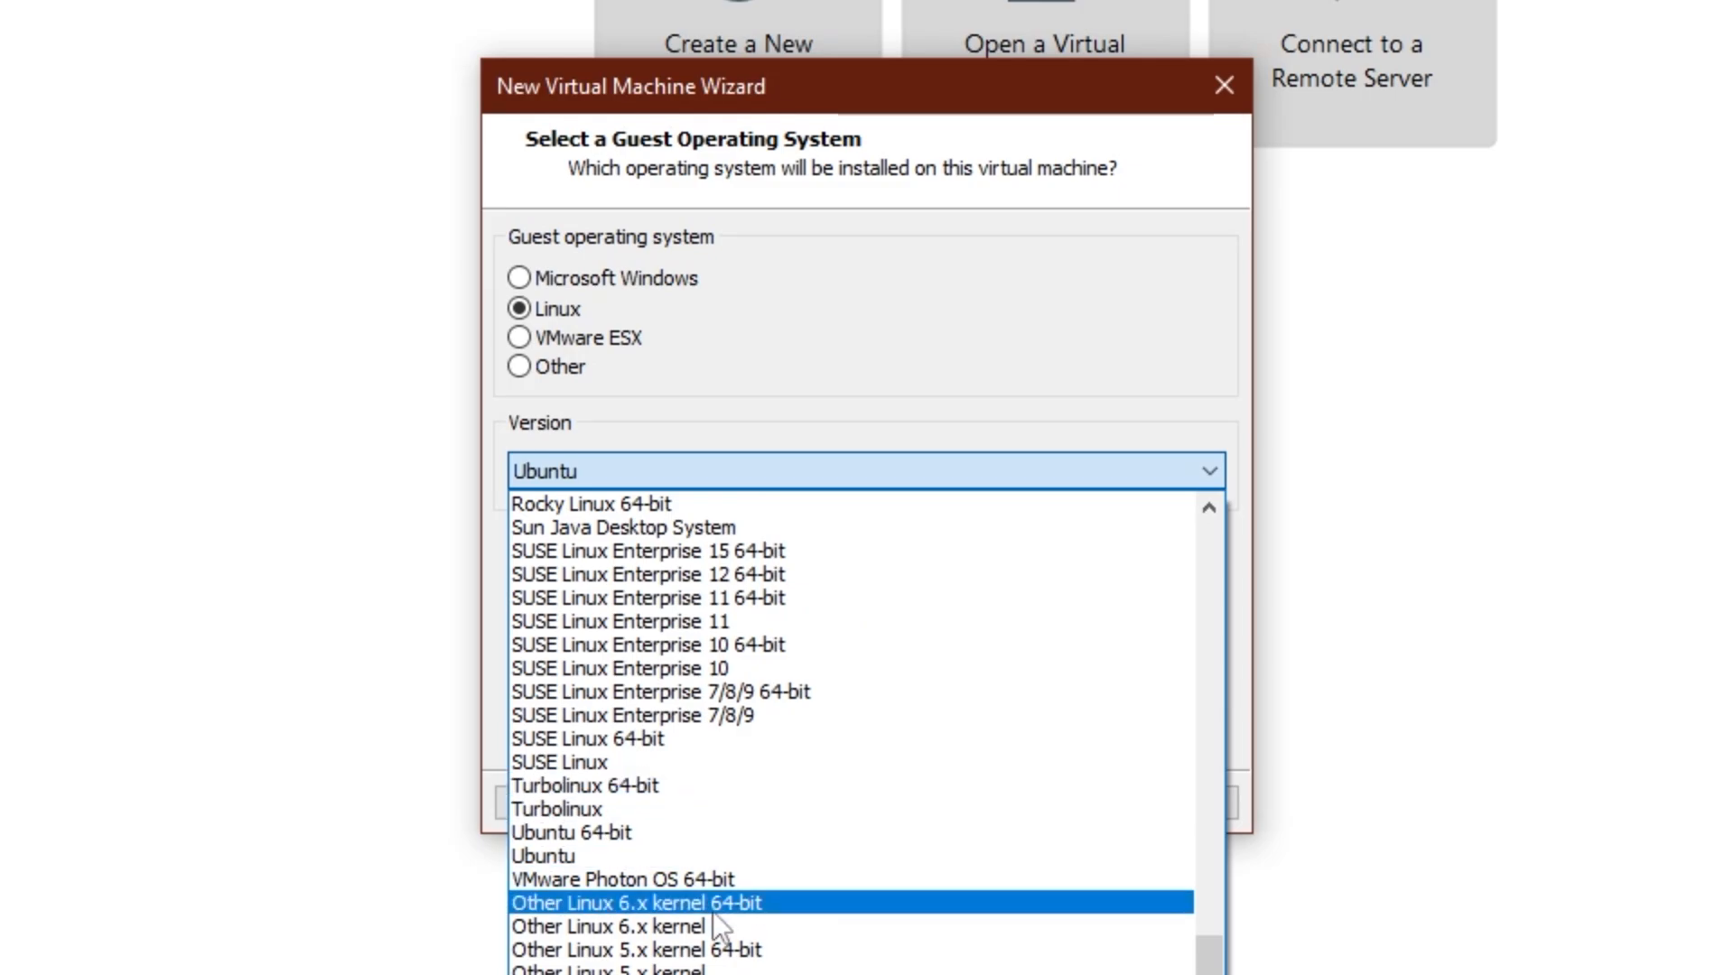
click(957, 903)
click(1039, 799)
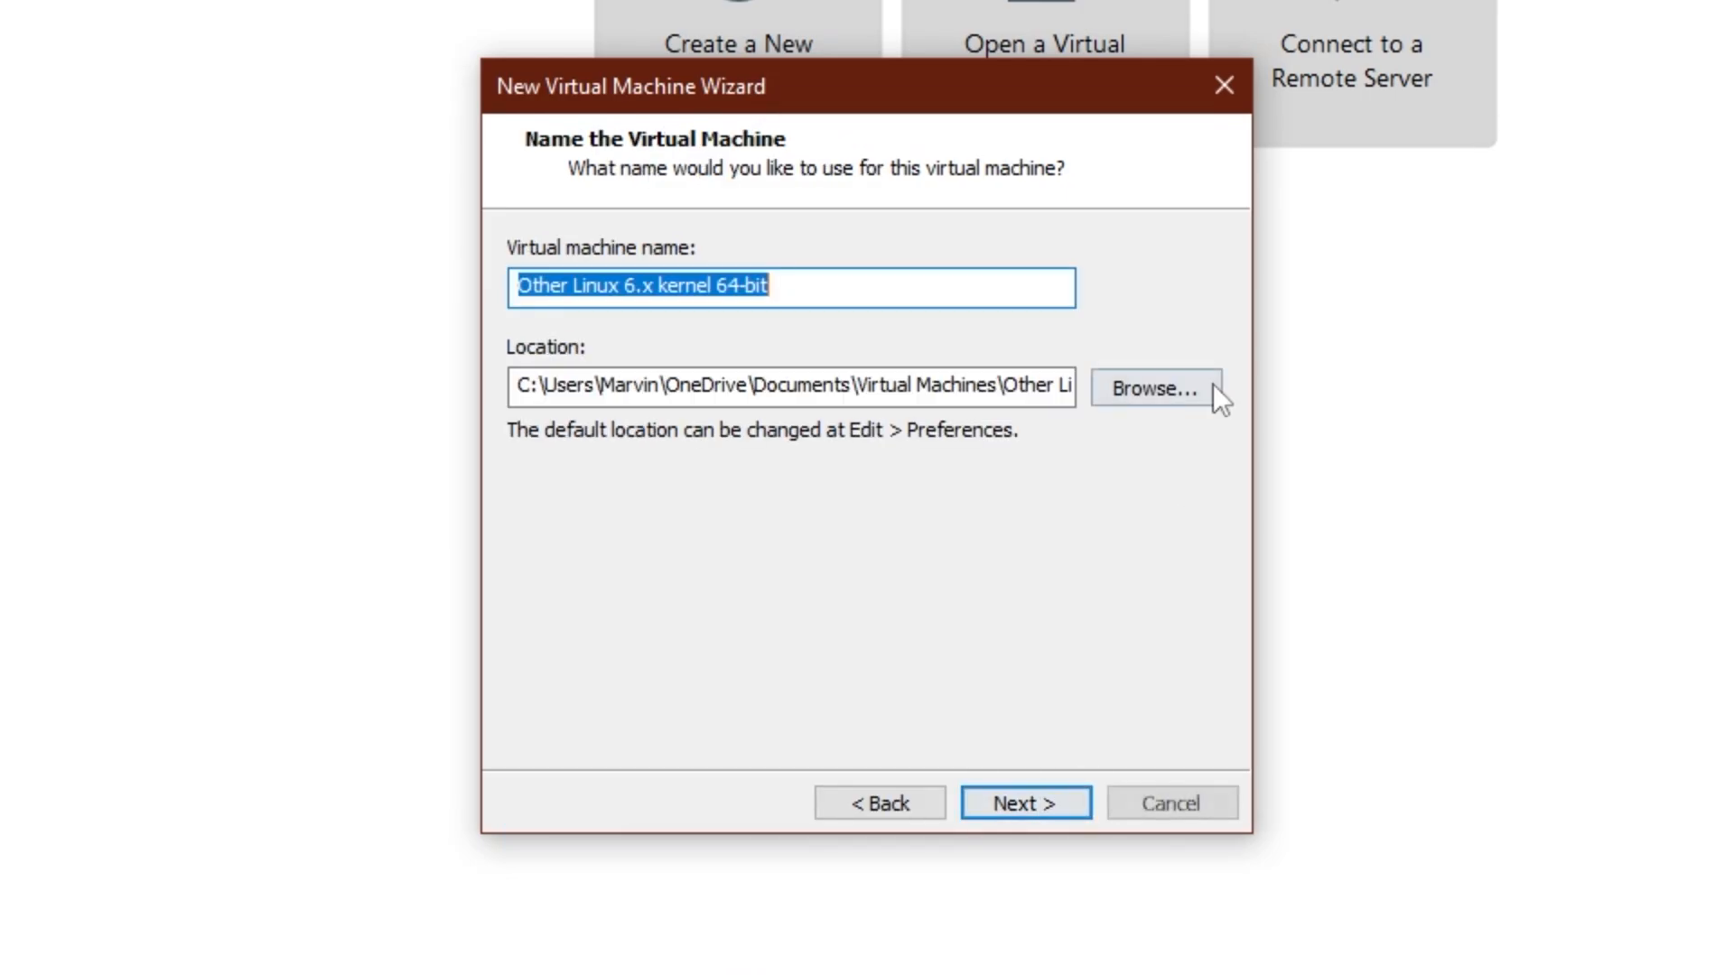
click(1075, 812)
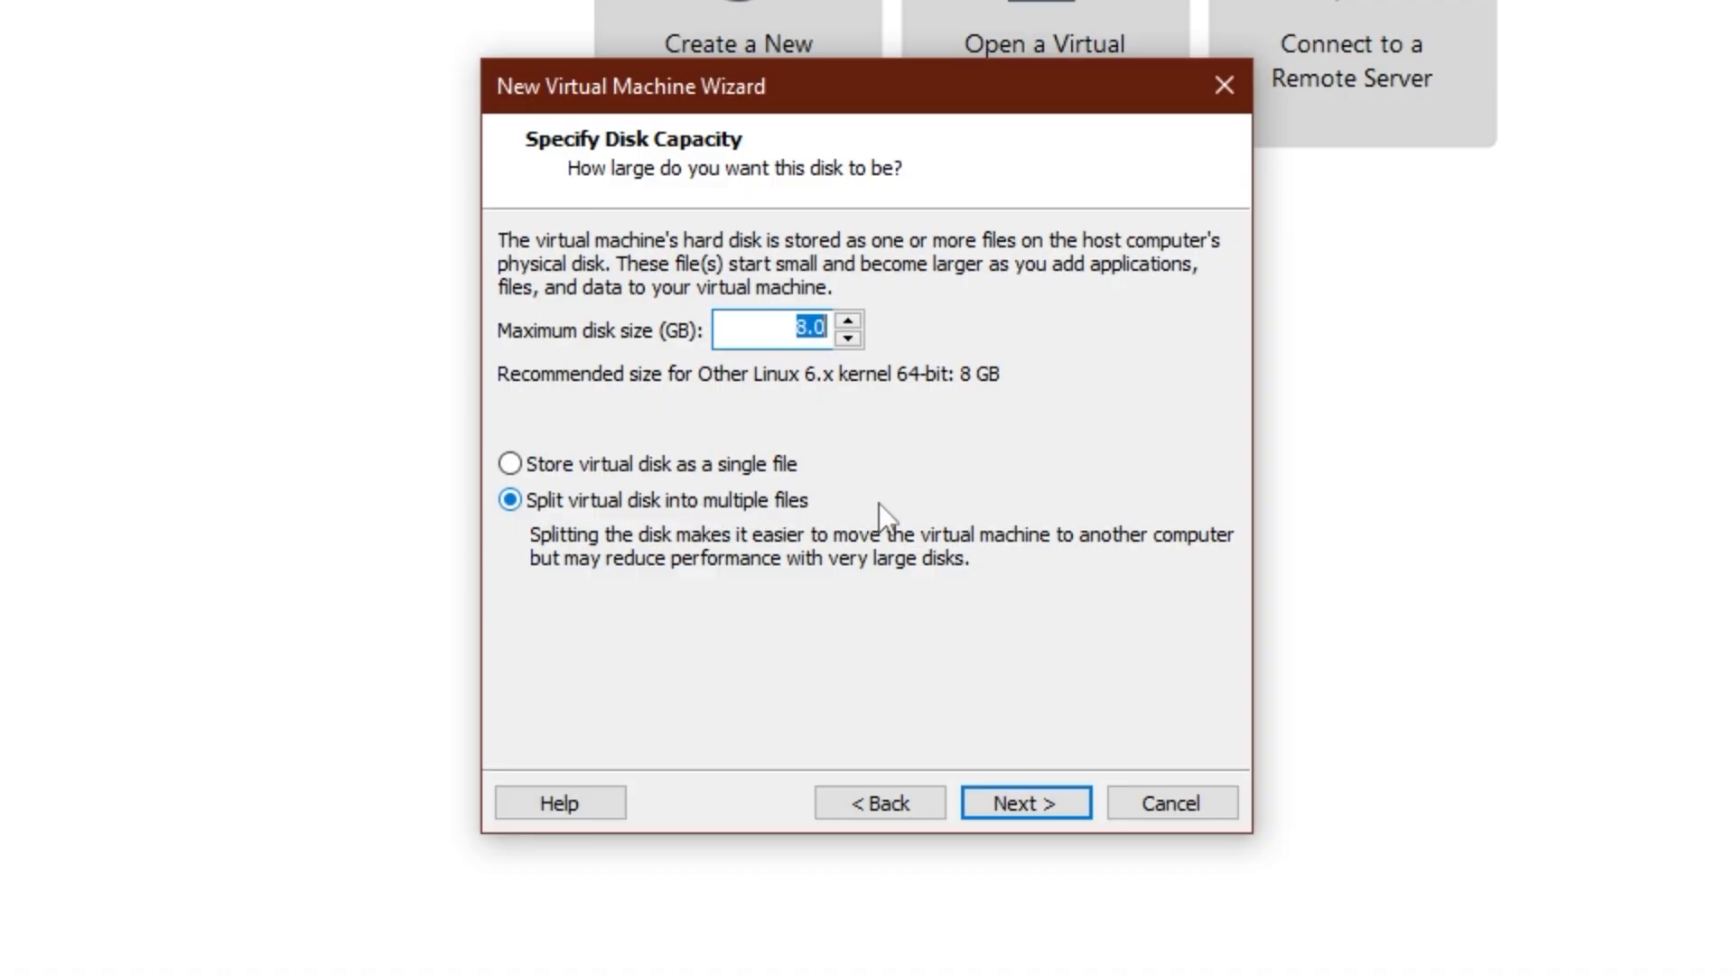
Set the maximum disk size to 50 GB and store the virtual disk as a single file.
click(848, 322)
click(848, 321)
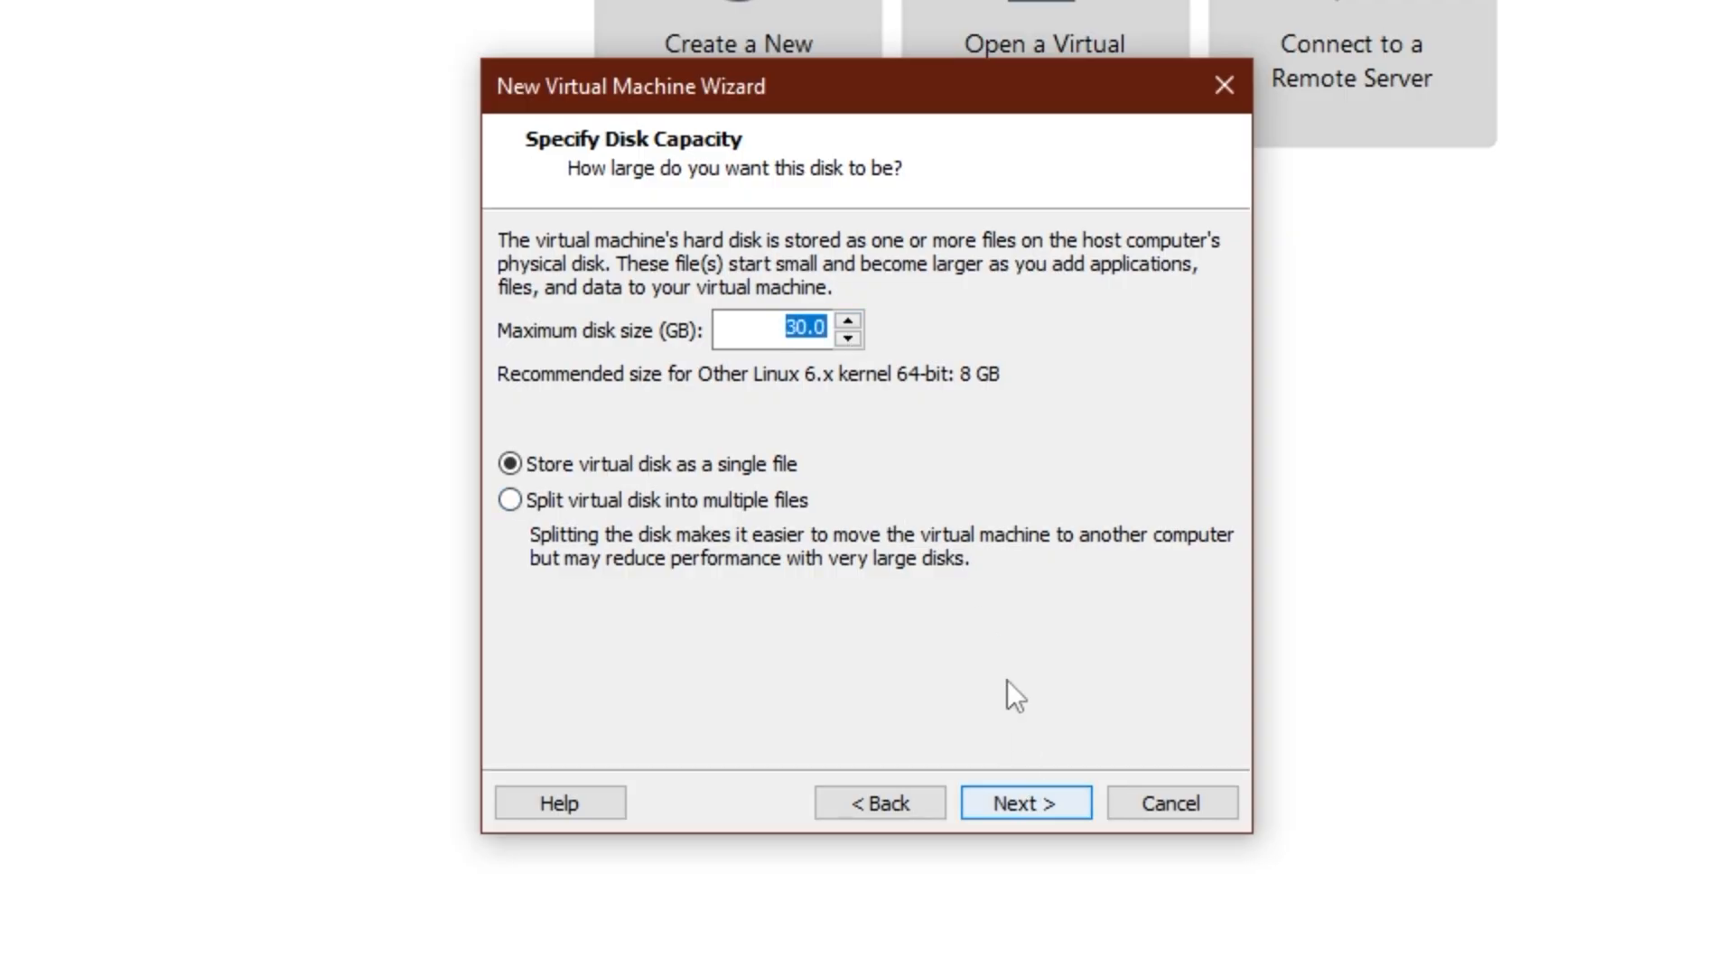
click(848, 318)
click(848, 318)
click(851, 321)
click(852, 321)
click(853, 322)
click(853, 322)
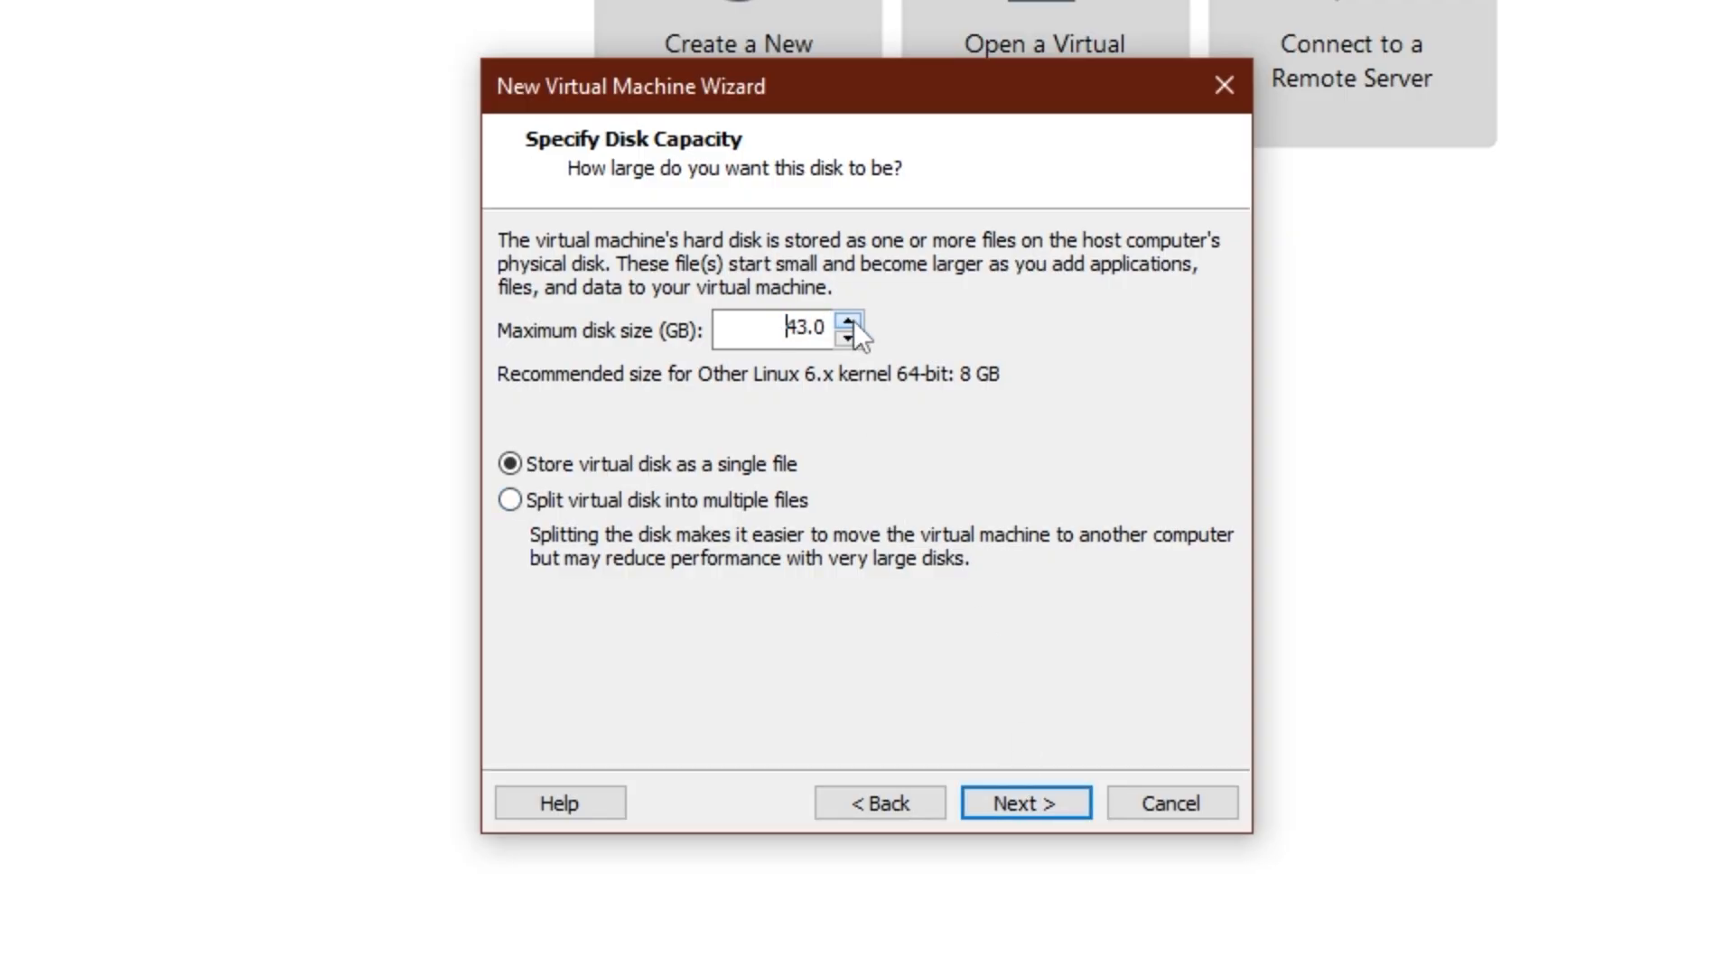
click(854, 322)
click(856, 321)
click(856, 320)
click(856, 320)
click(856, 320)
click(1065, 818)
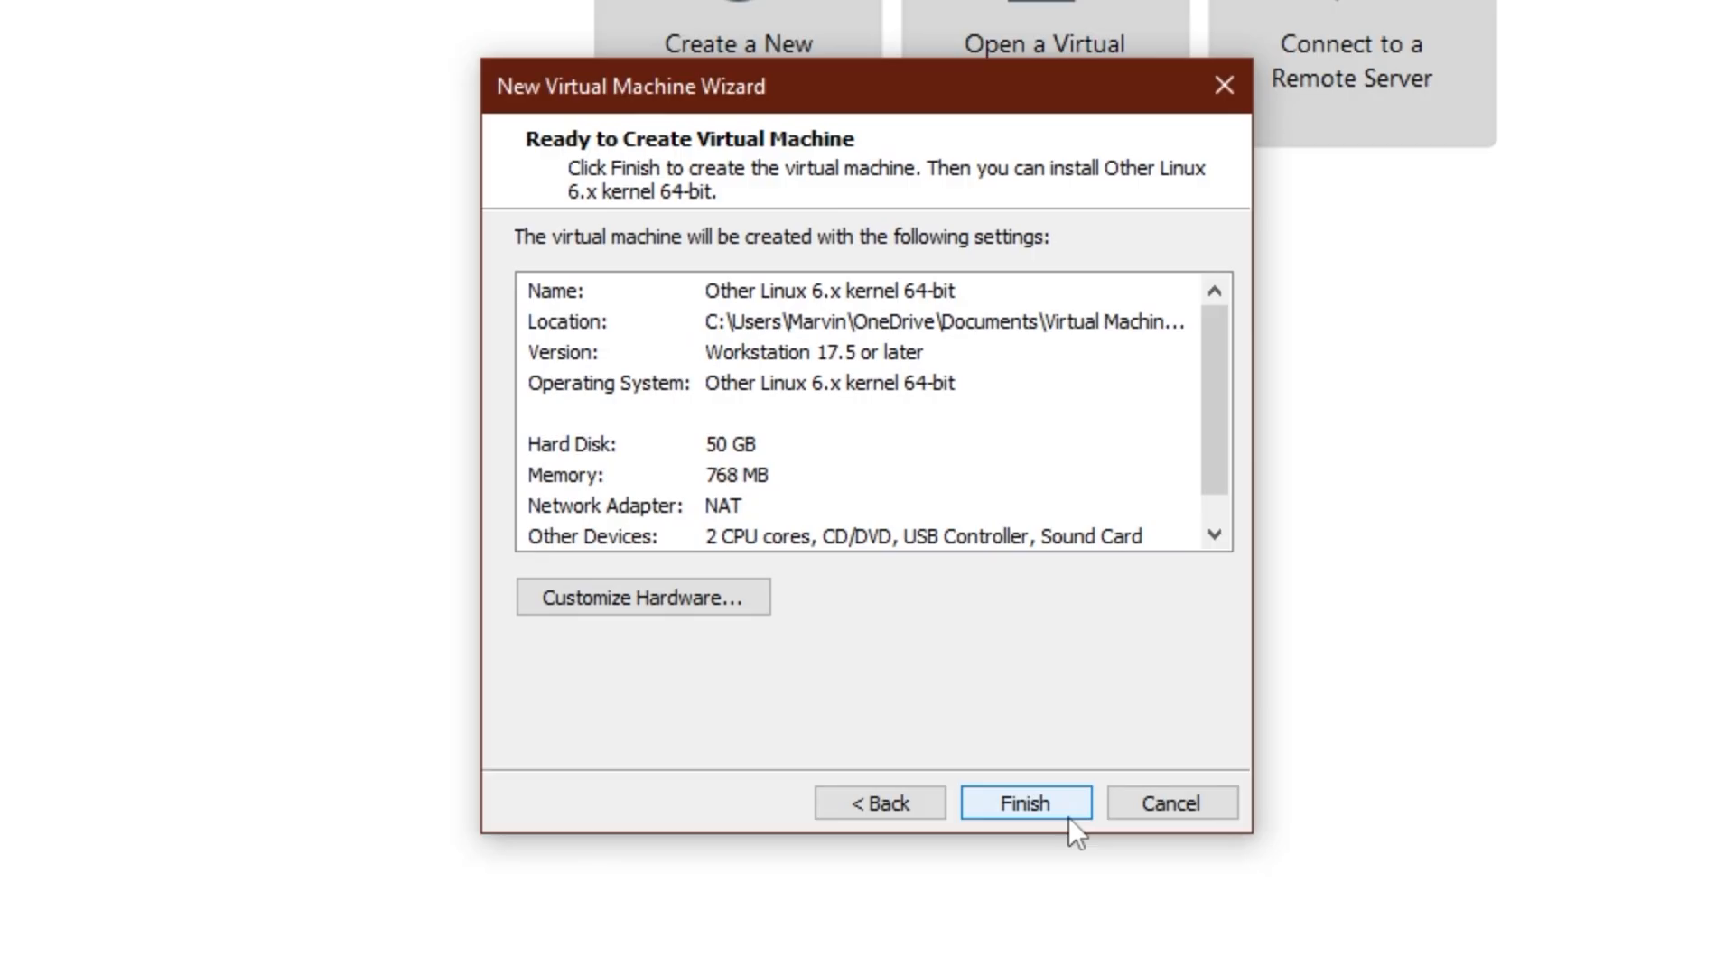
Customize the virtual machine's hardware by allocating 8 GB of memory.
scroll(948, 646, down, 1)
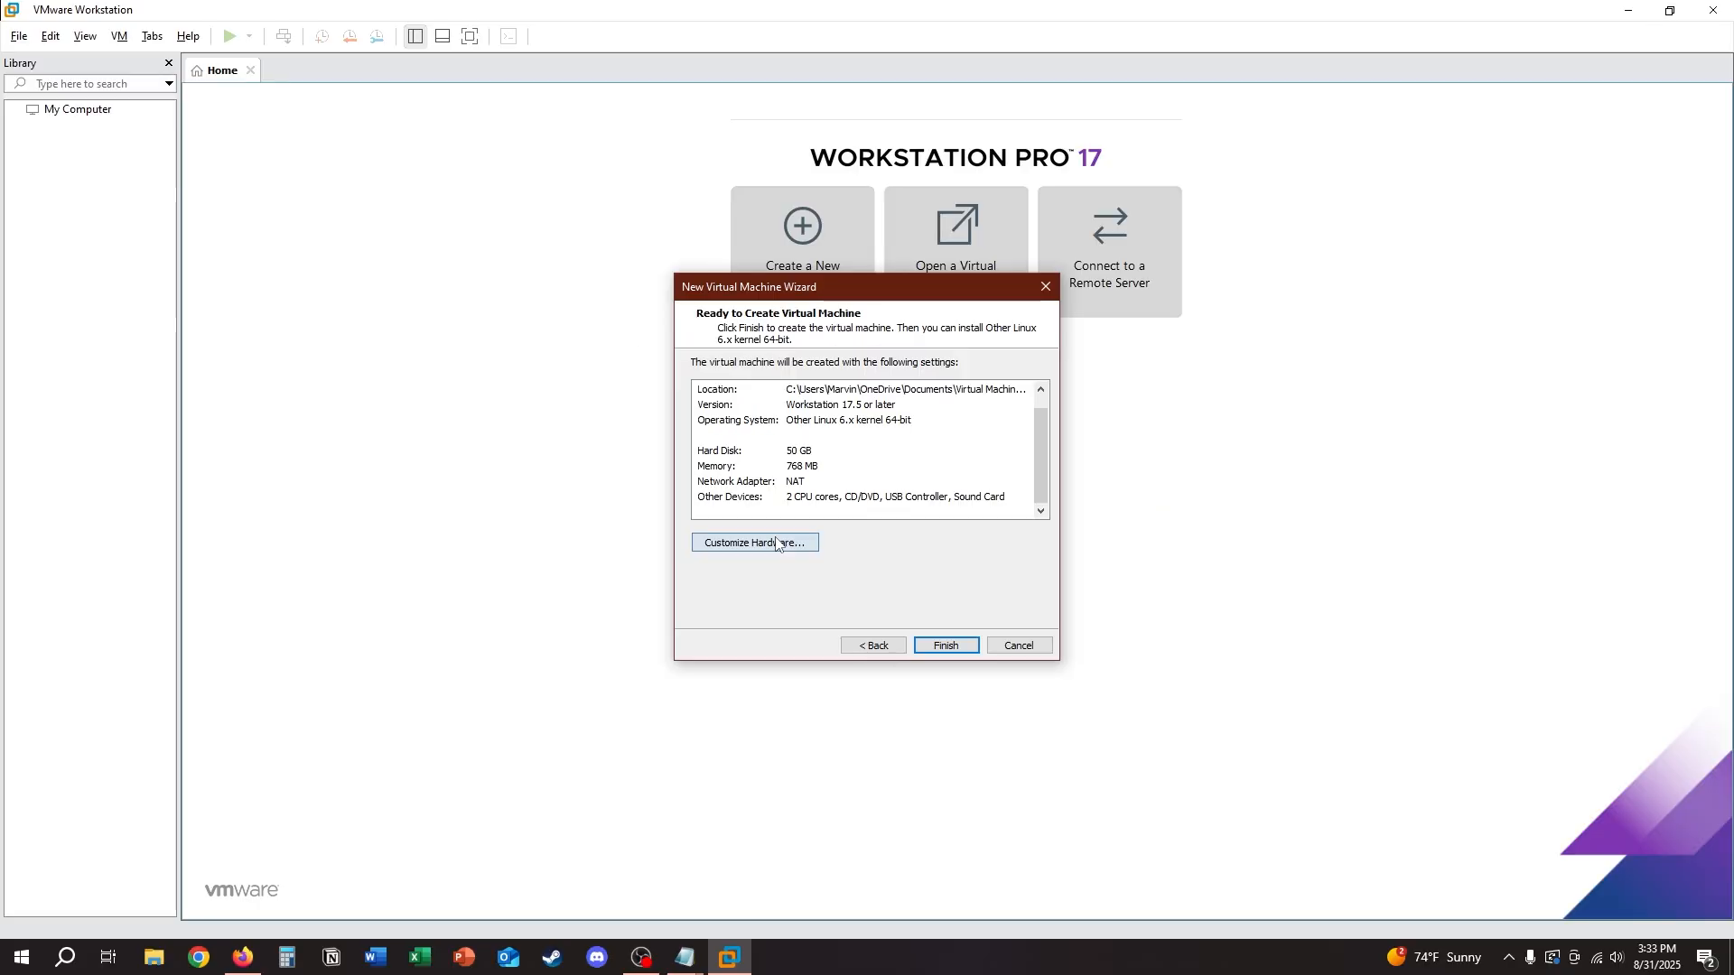
click(643, 597)
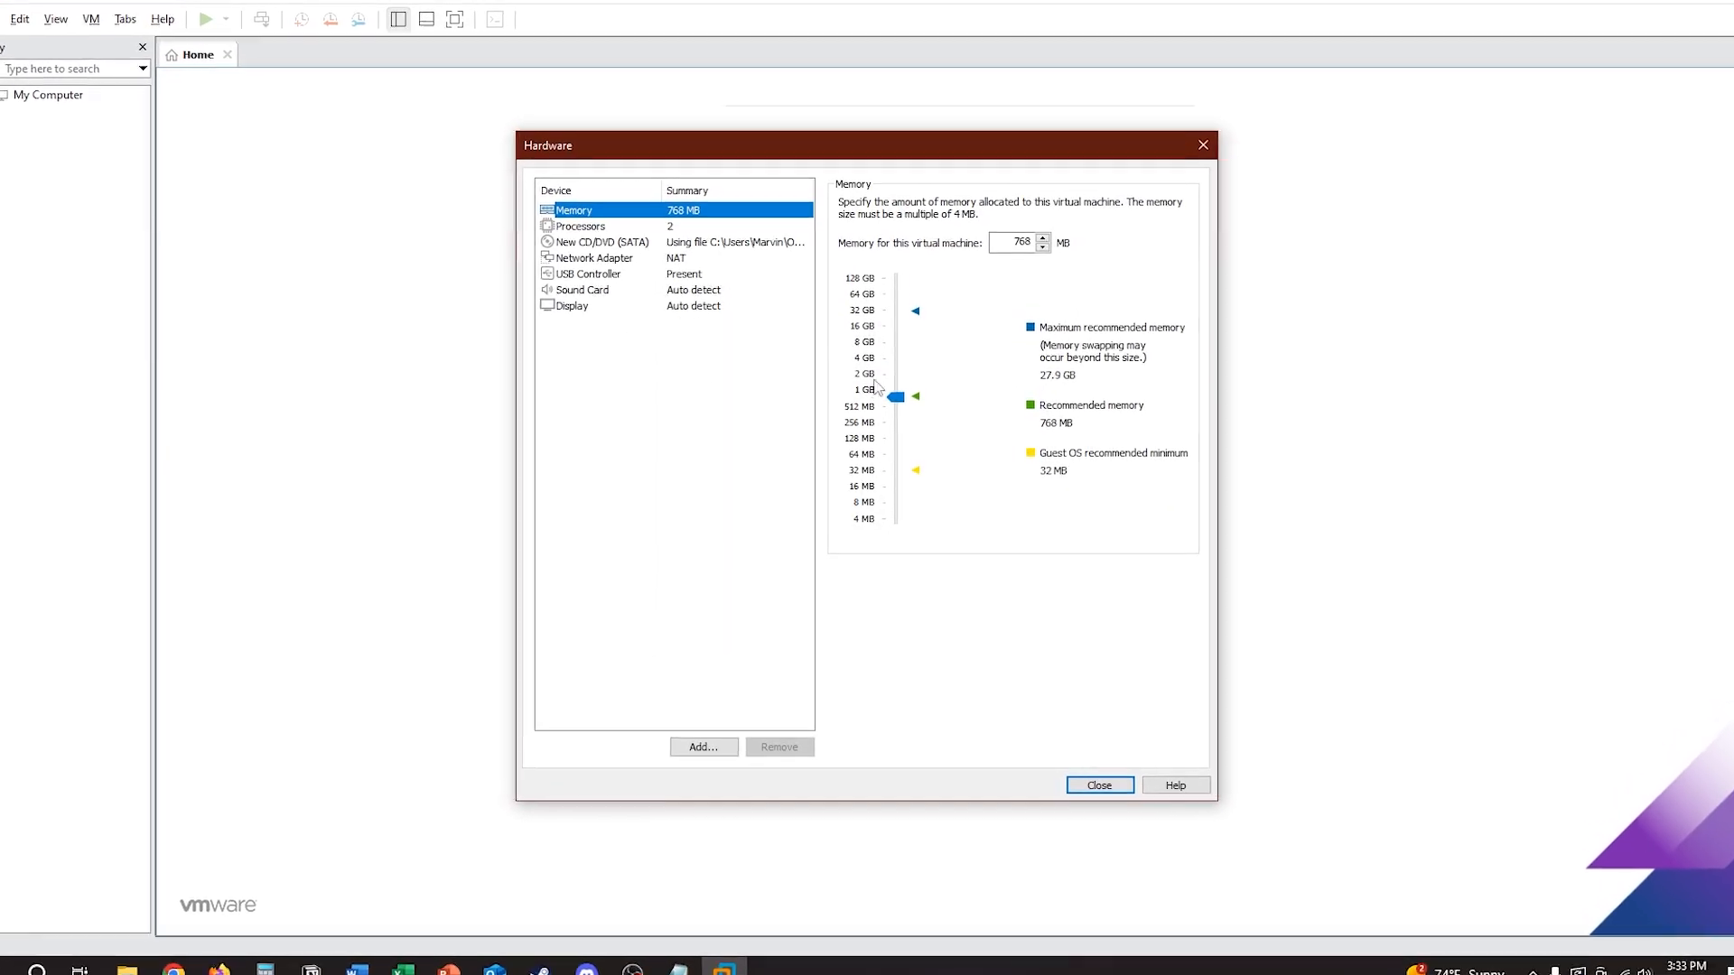
click(899, 406)
drag(905, 404, 926, 308)
Configure the virtual machine with 2 processors and 2 cores per processor.
click(484, 138)
click(1117, 111)
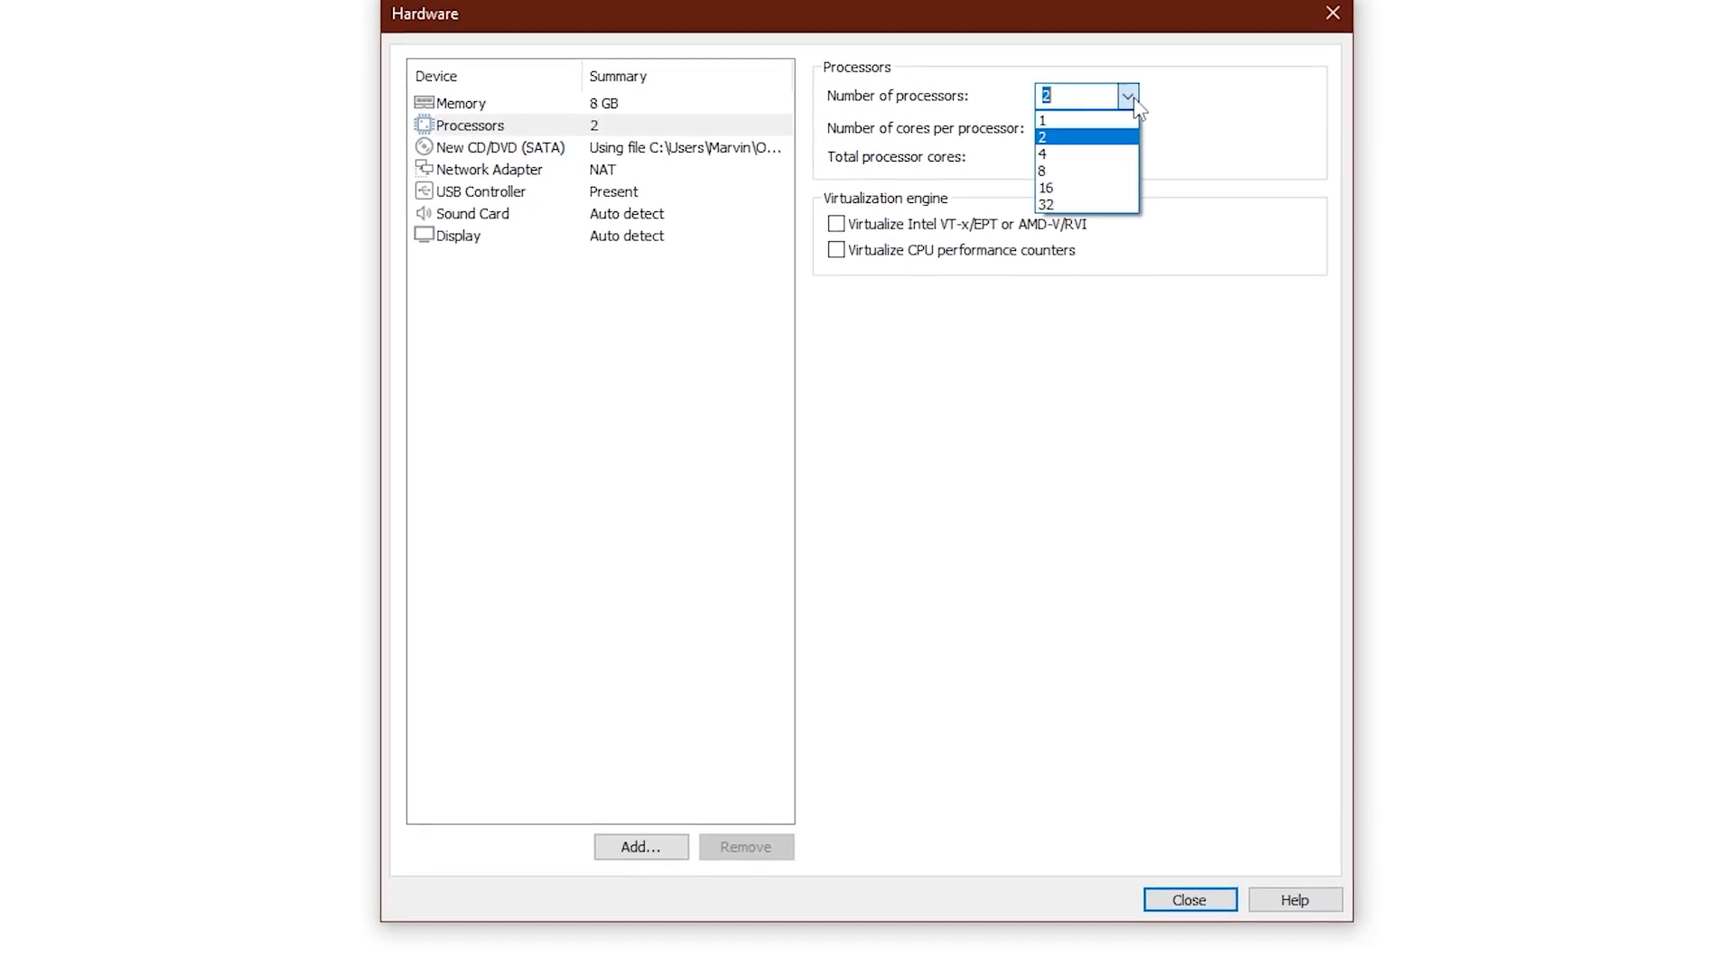
click(1117, 110)
click(1115, 143)
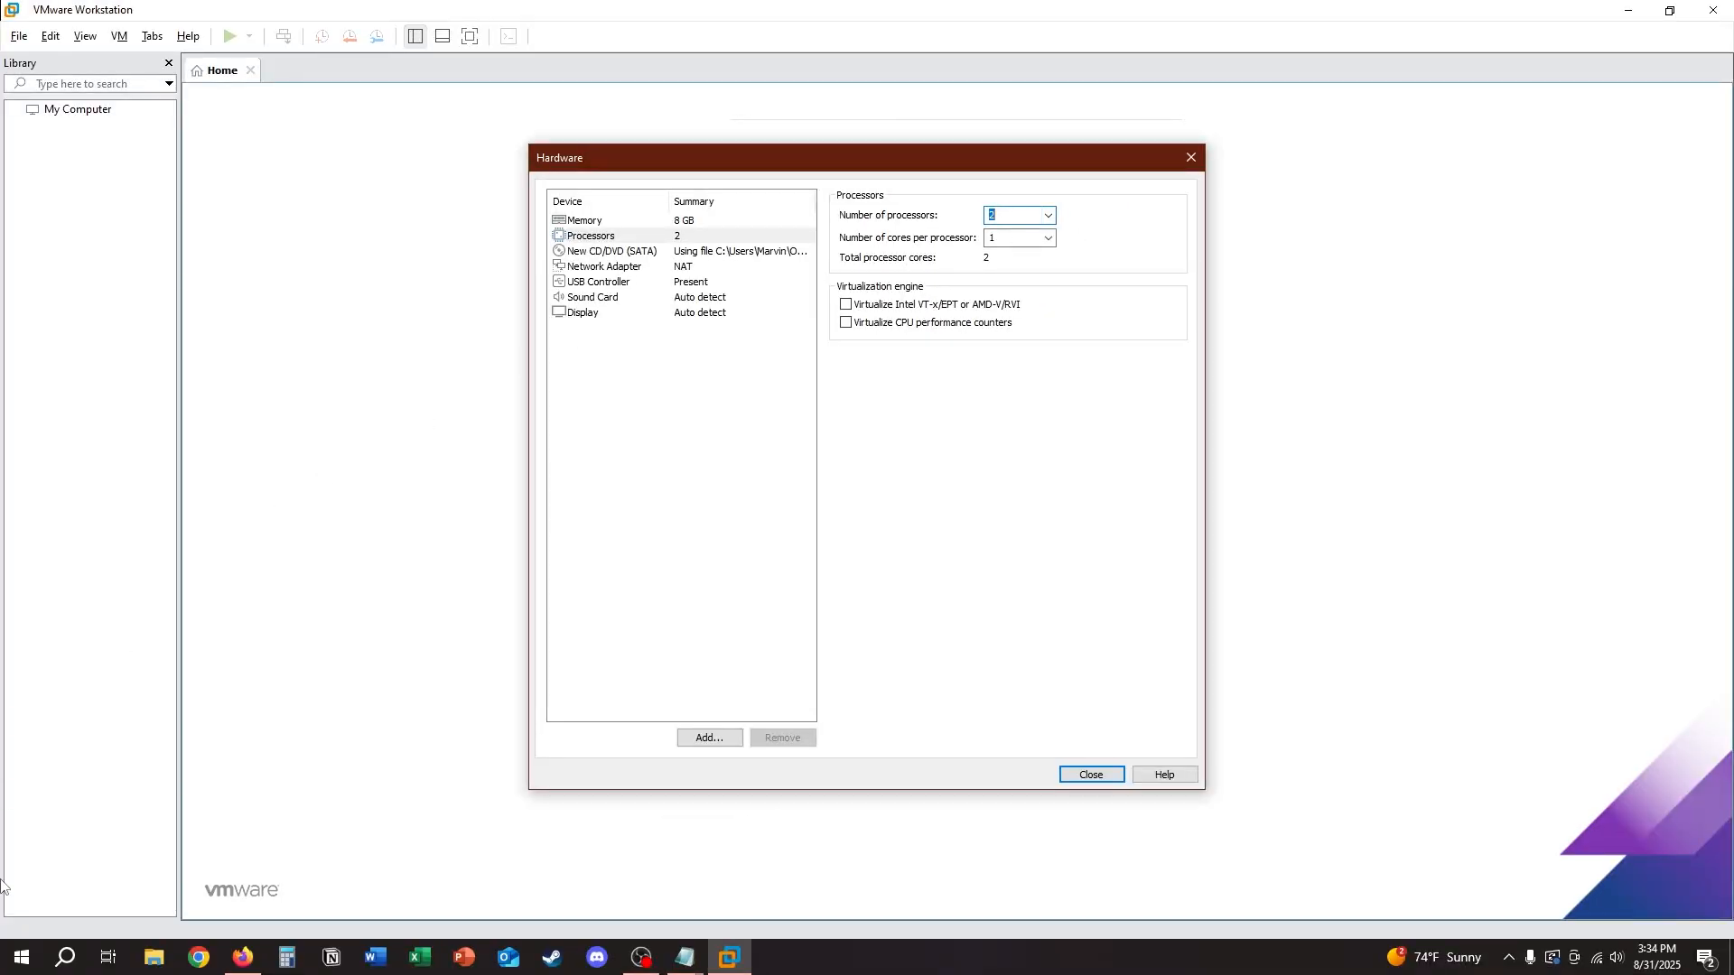
right_click(25, 955)
click(135, 559)
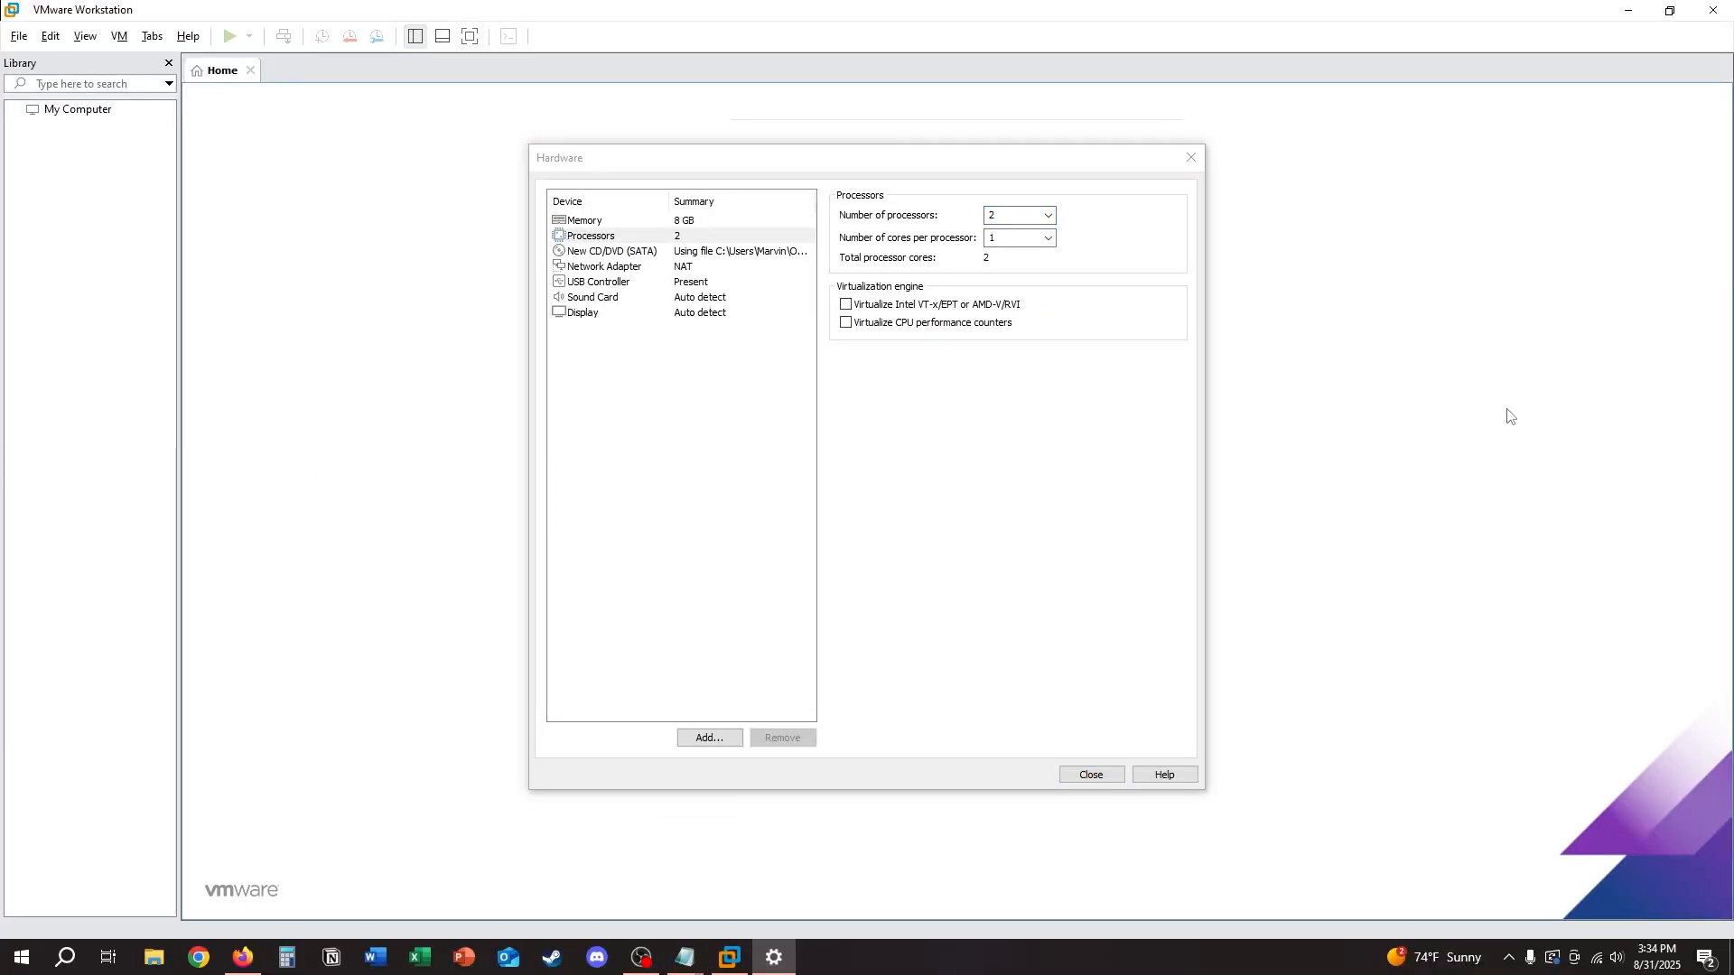
click(1038, 216)
click(1045, 216)
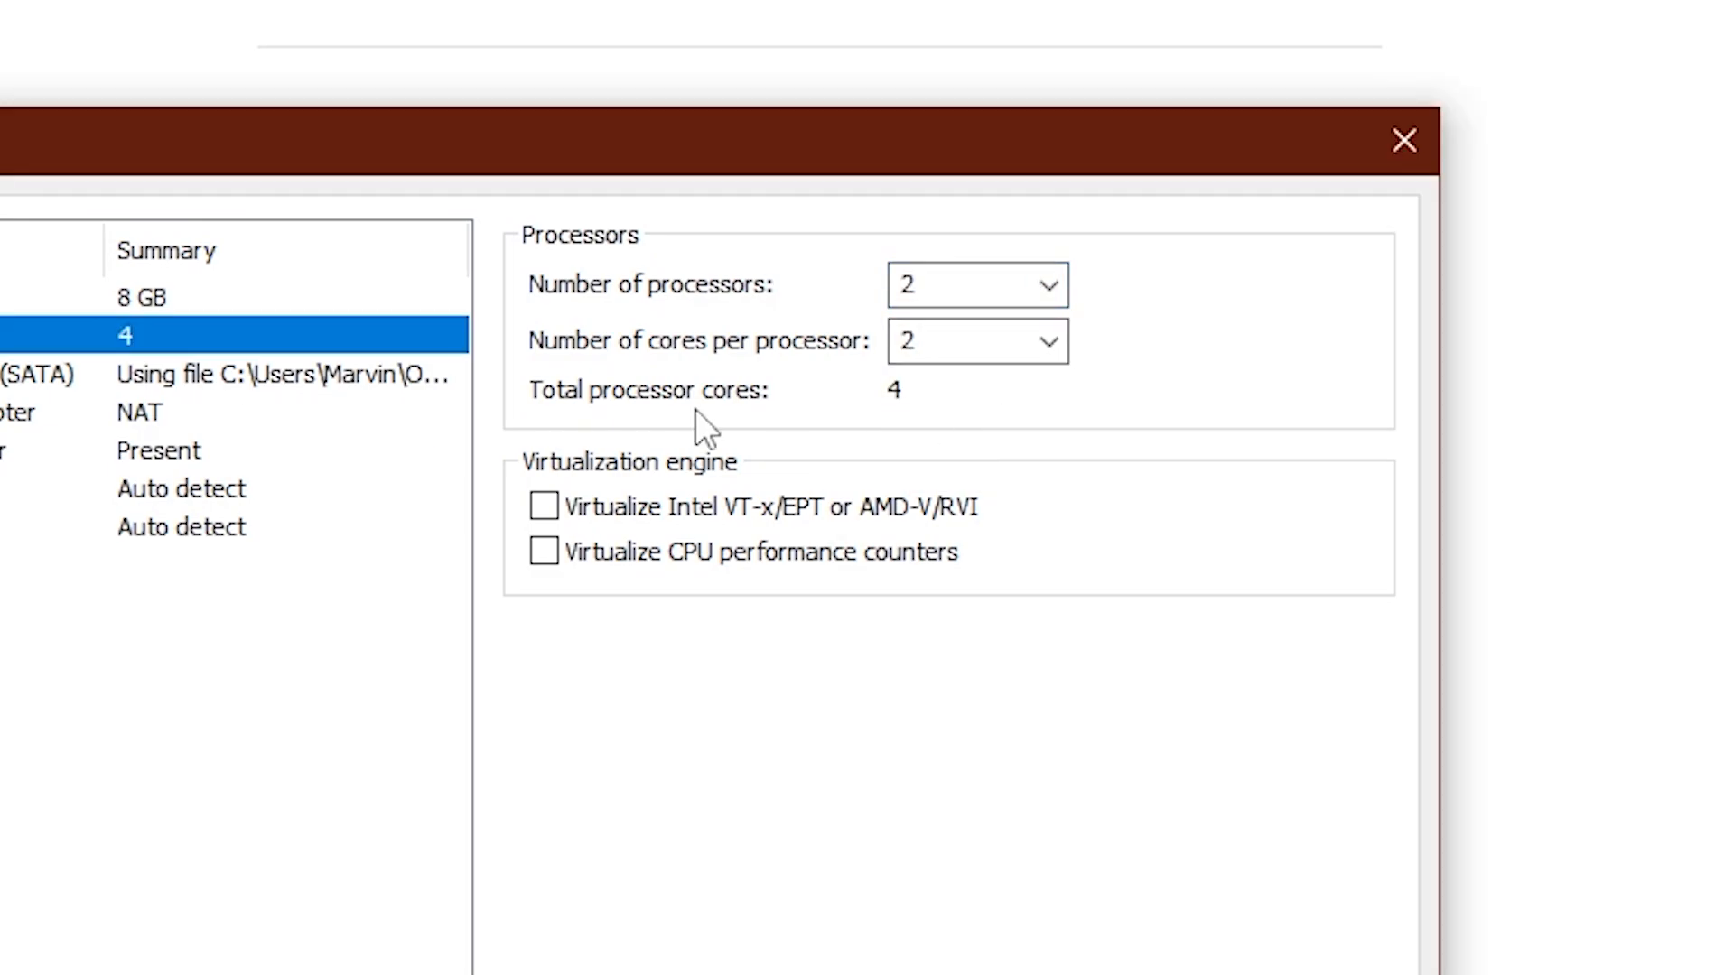
click(281, 387)
click(240, 340)
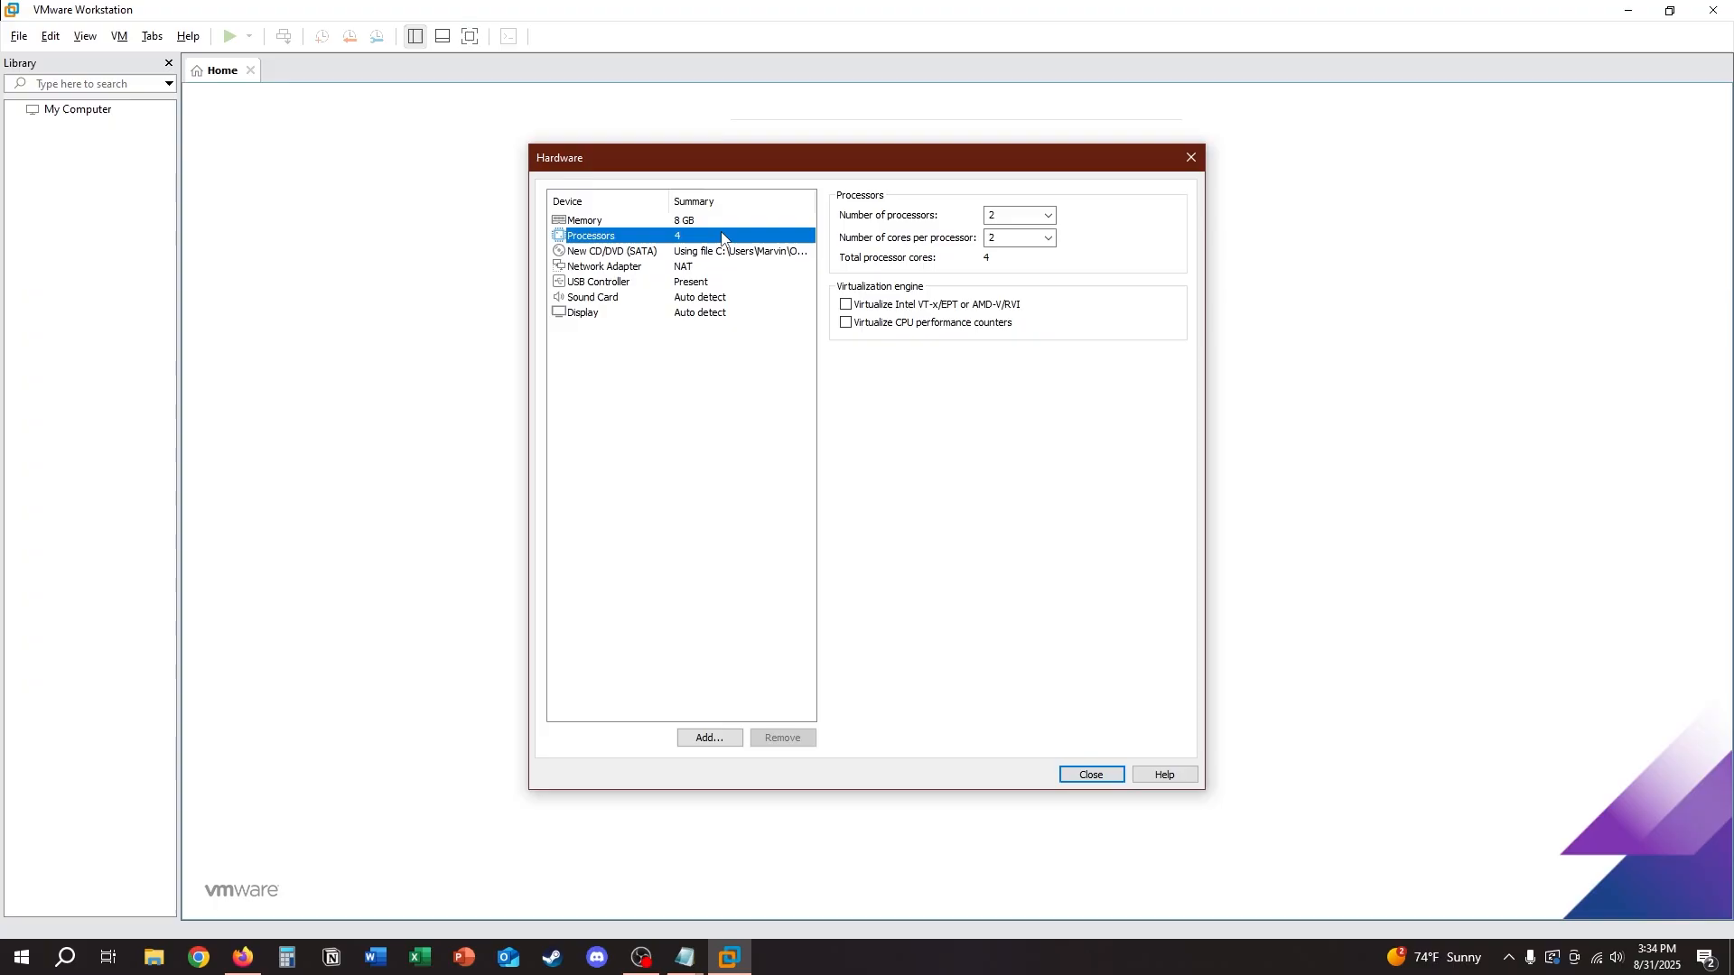
Keep the default display settings, close the hardware customization and finish creating the virtual machine.
click(585, 312)
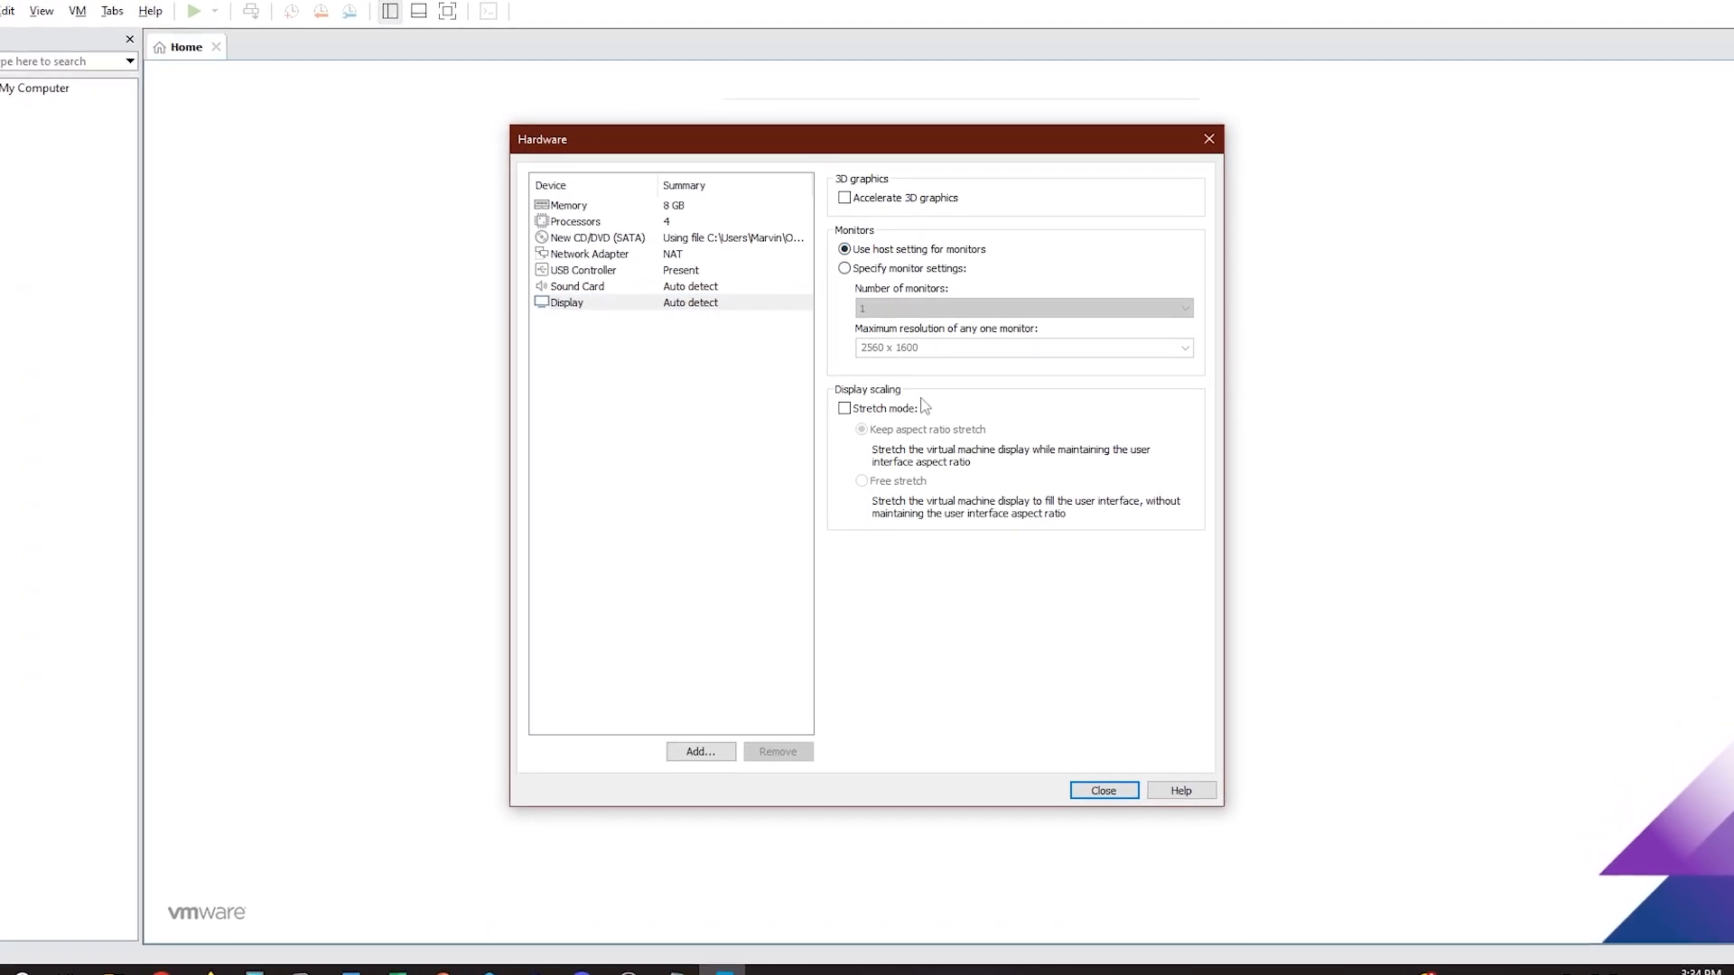
click(709, 302)
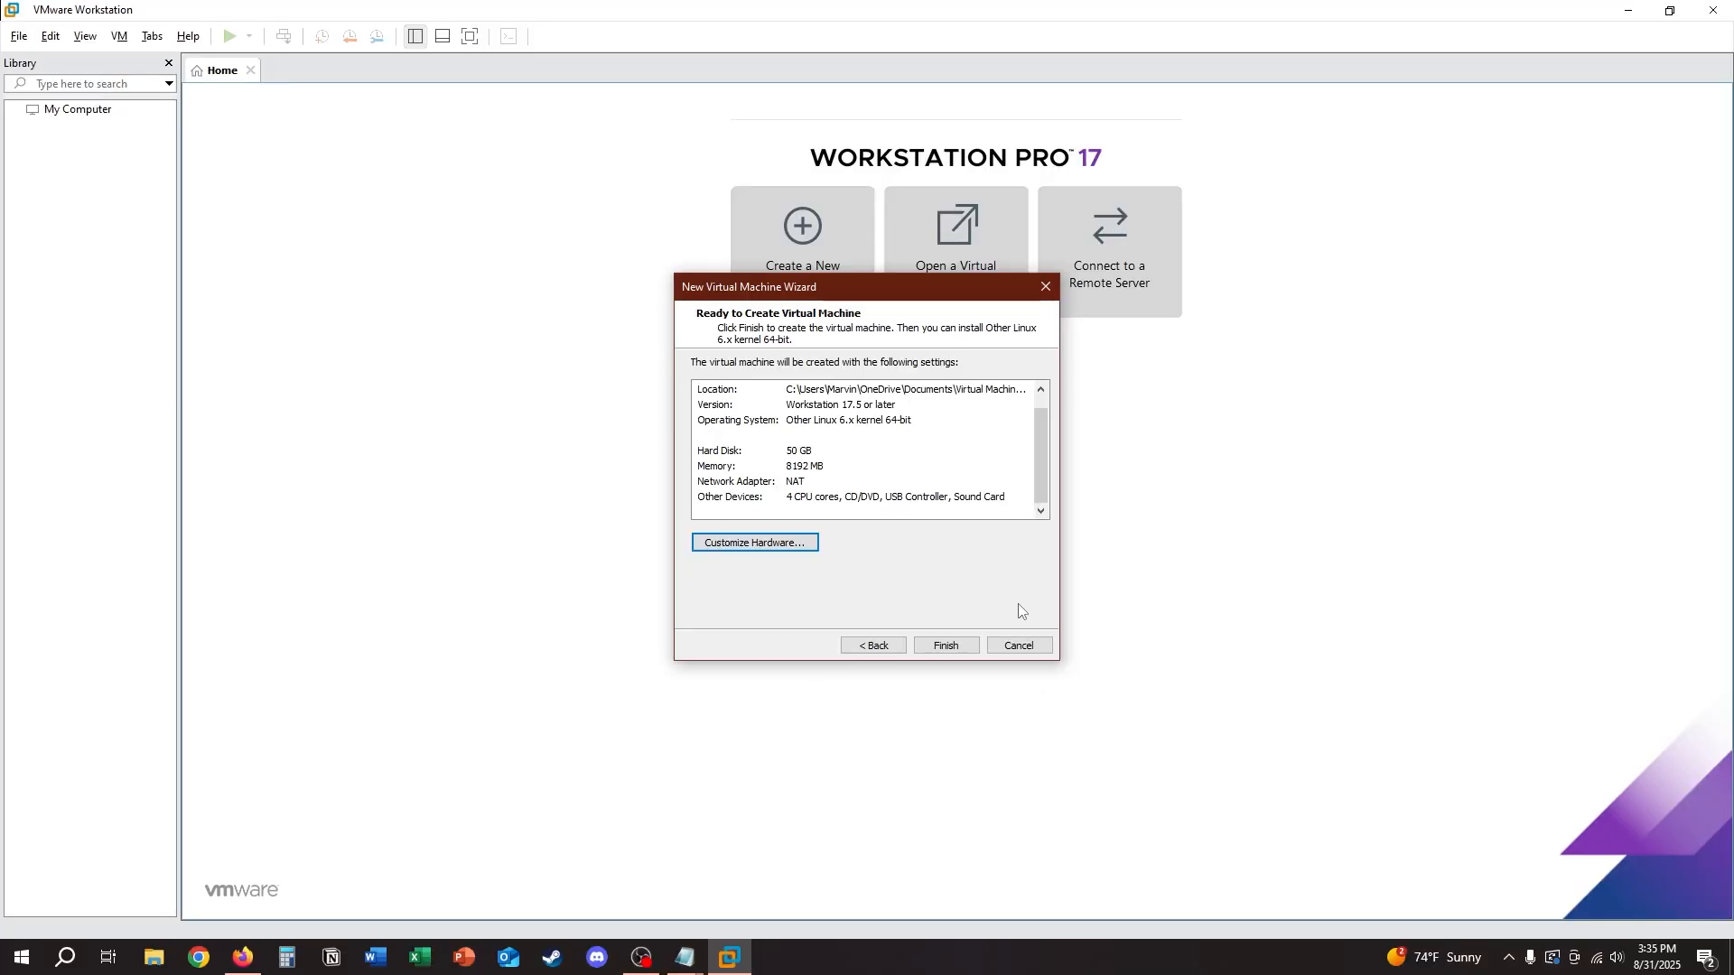
click(959, 646)
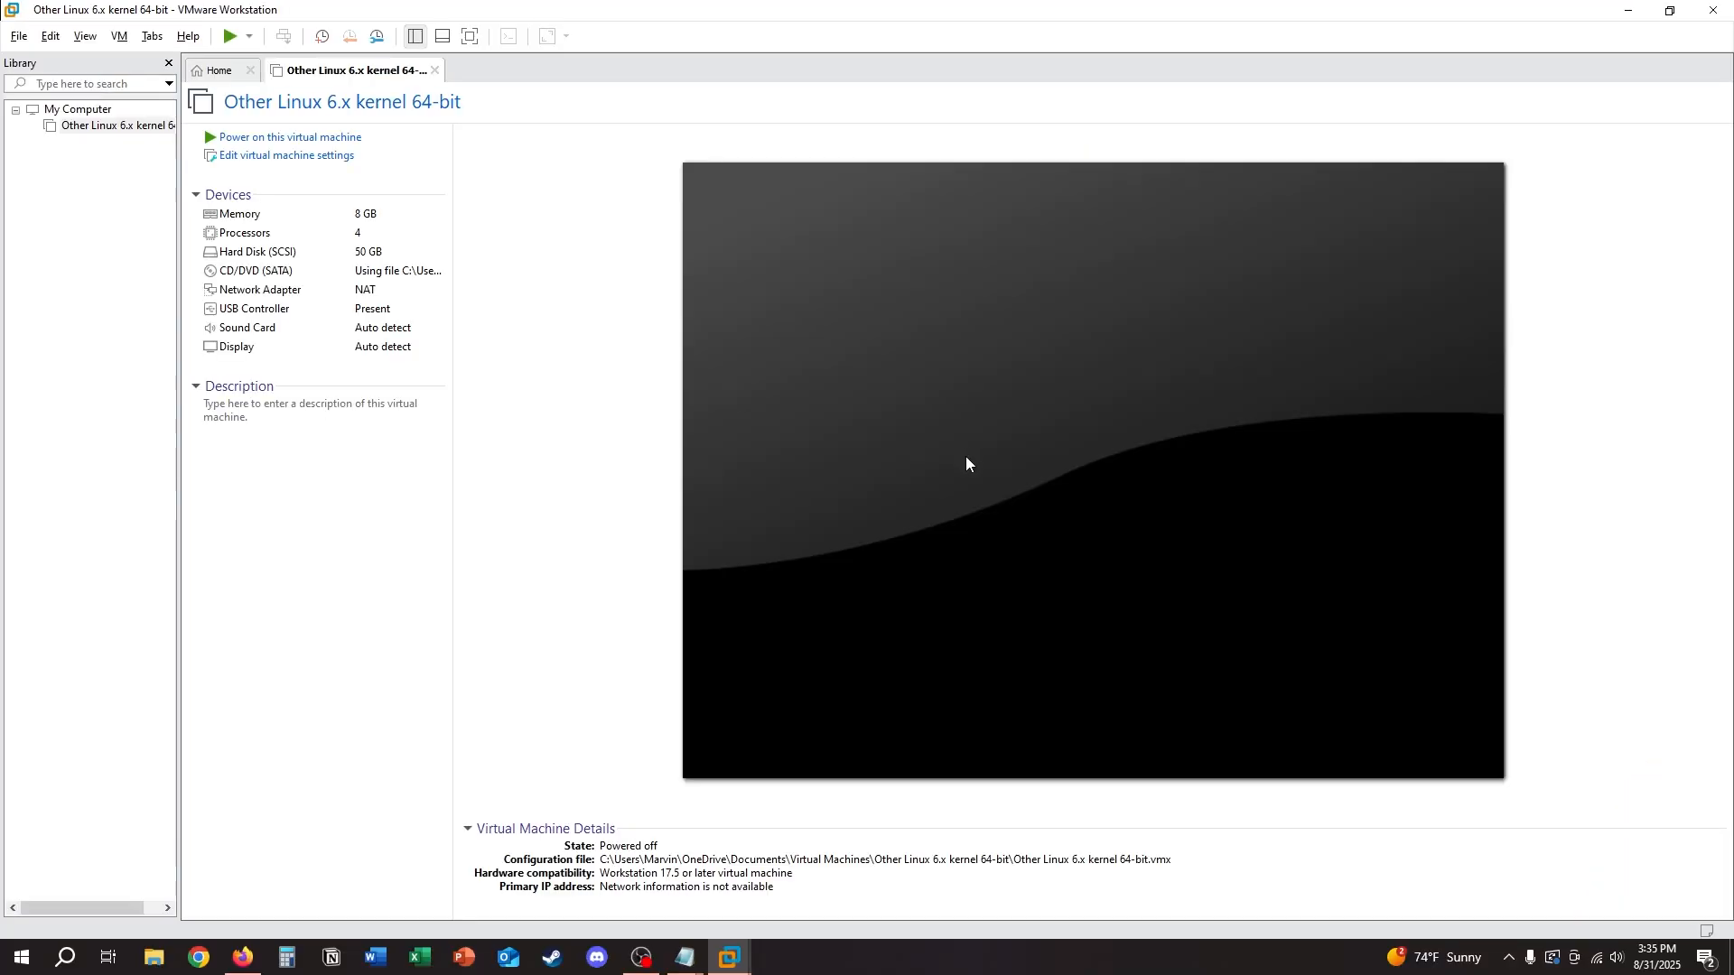
Start the new virtual machine and boot the NixOS 25.05 Installer Plasma (Linux LTS) entry.
click(1123, 533)
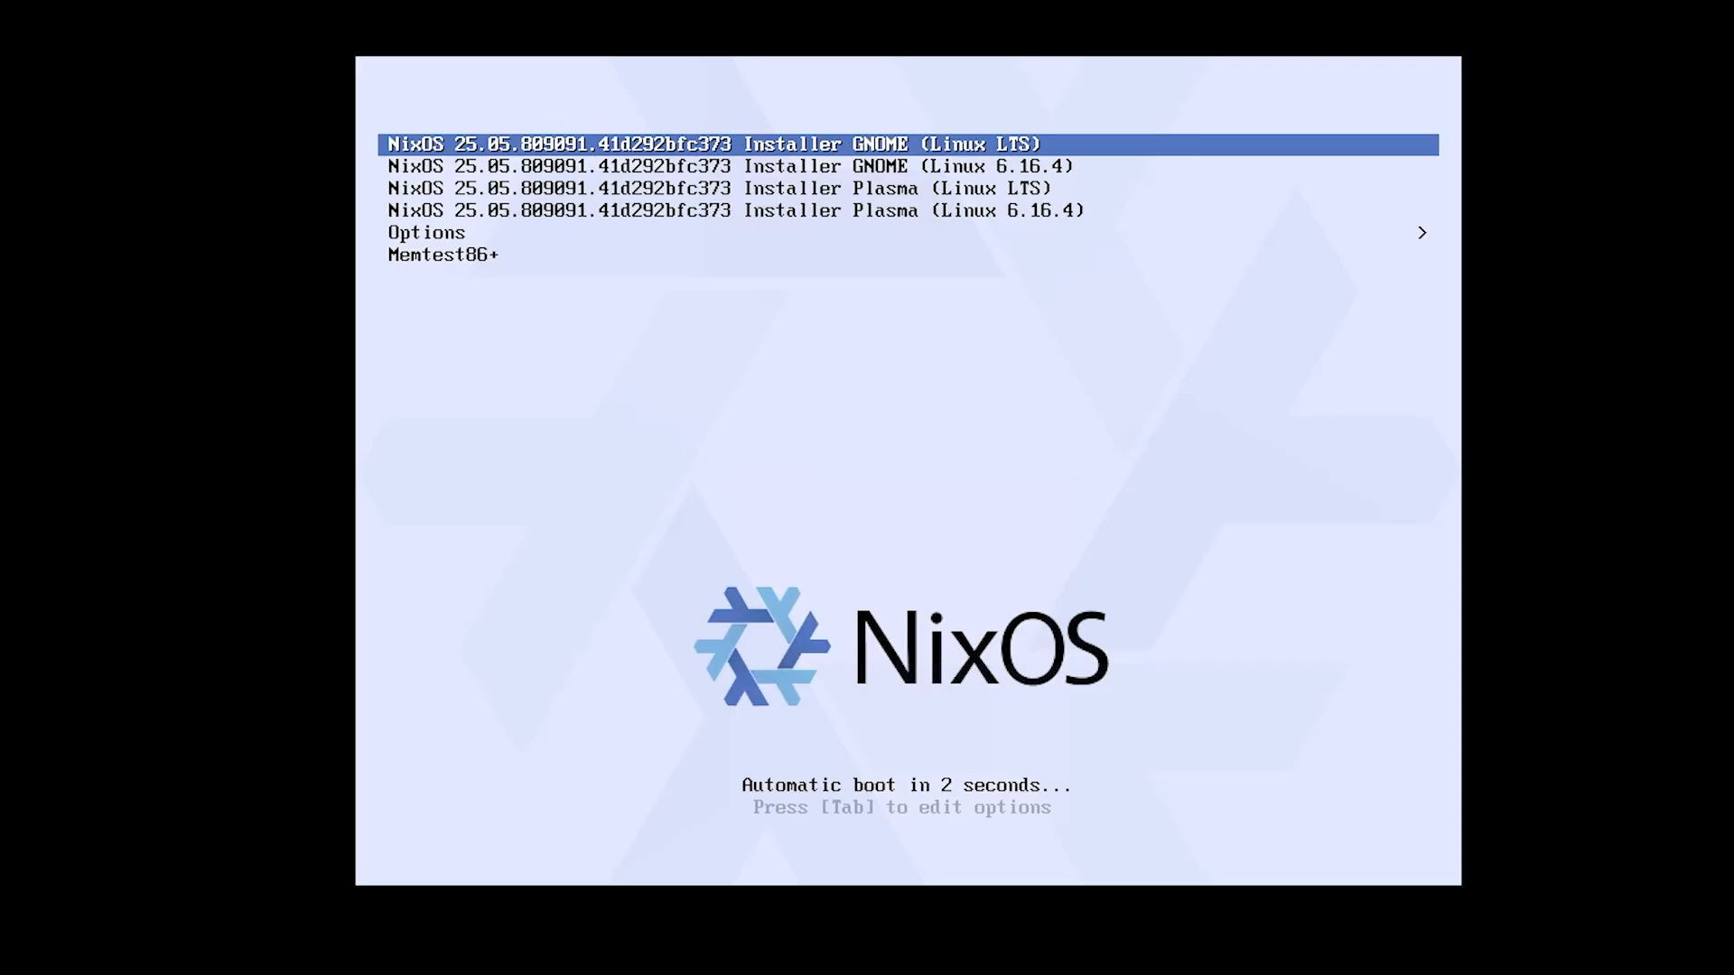
key(Down)
key(Down)
key(Up)
key(Up)
key(Down)
key(Down)
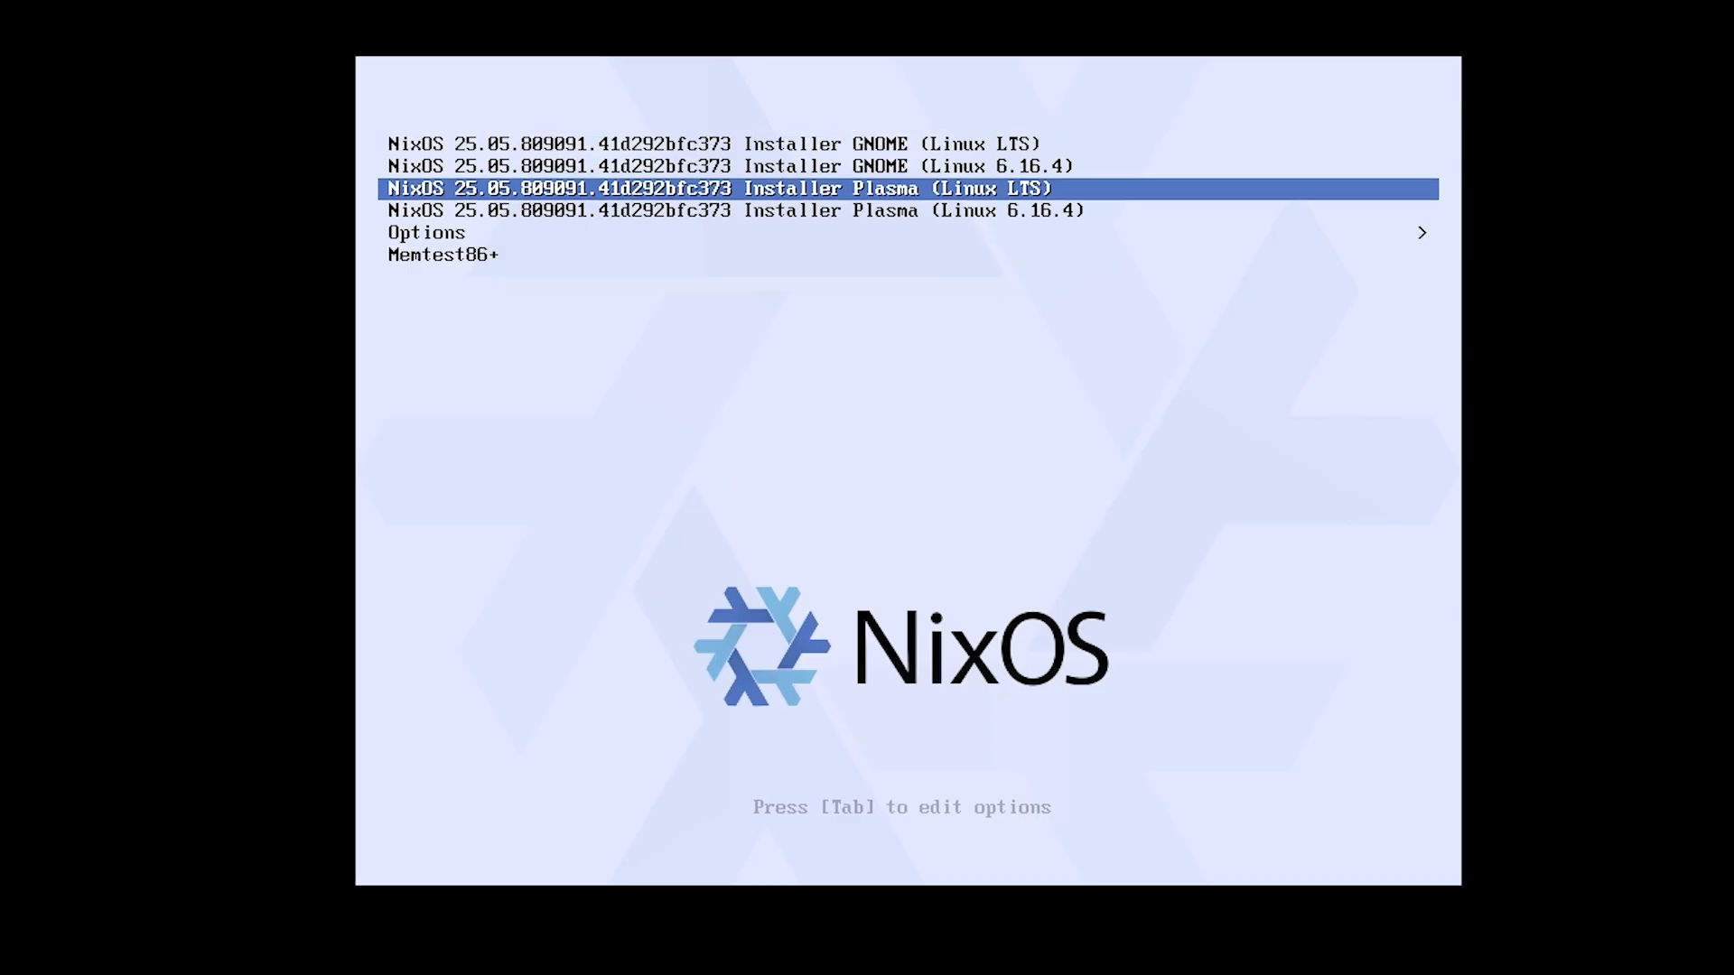
key(Down)
key(Up)
key(Down)
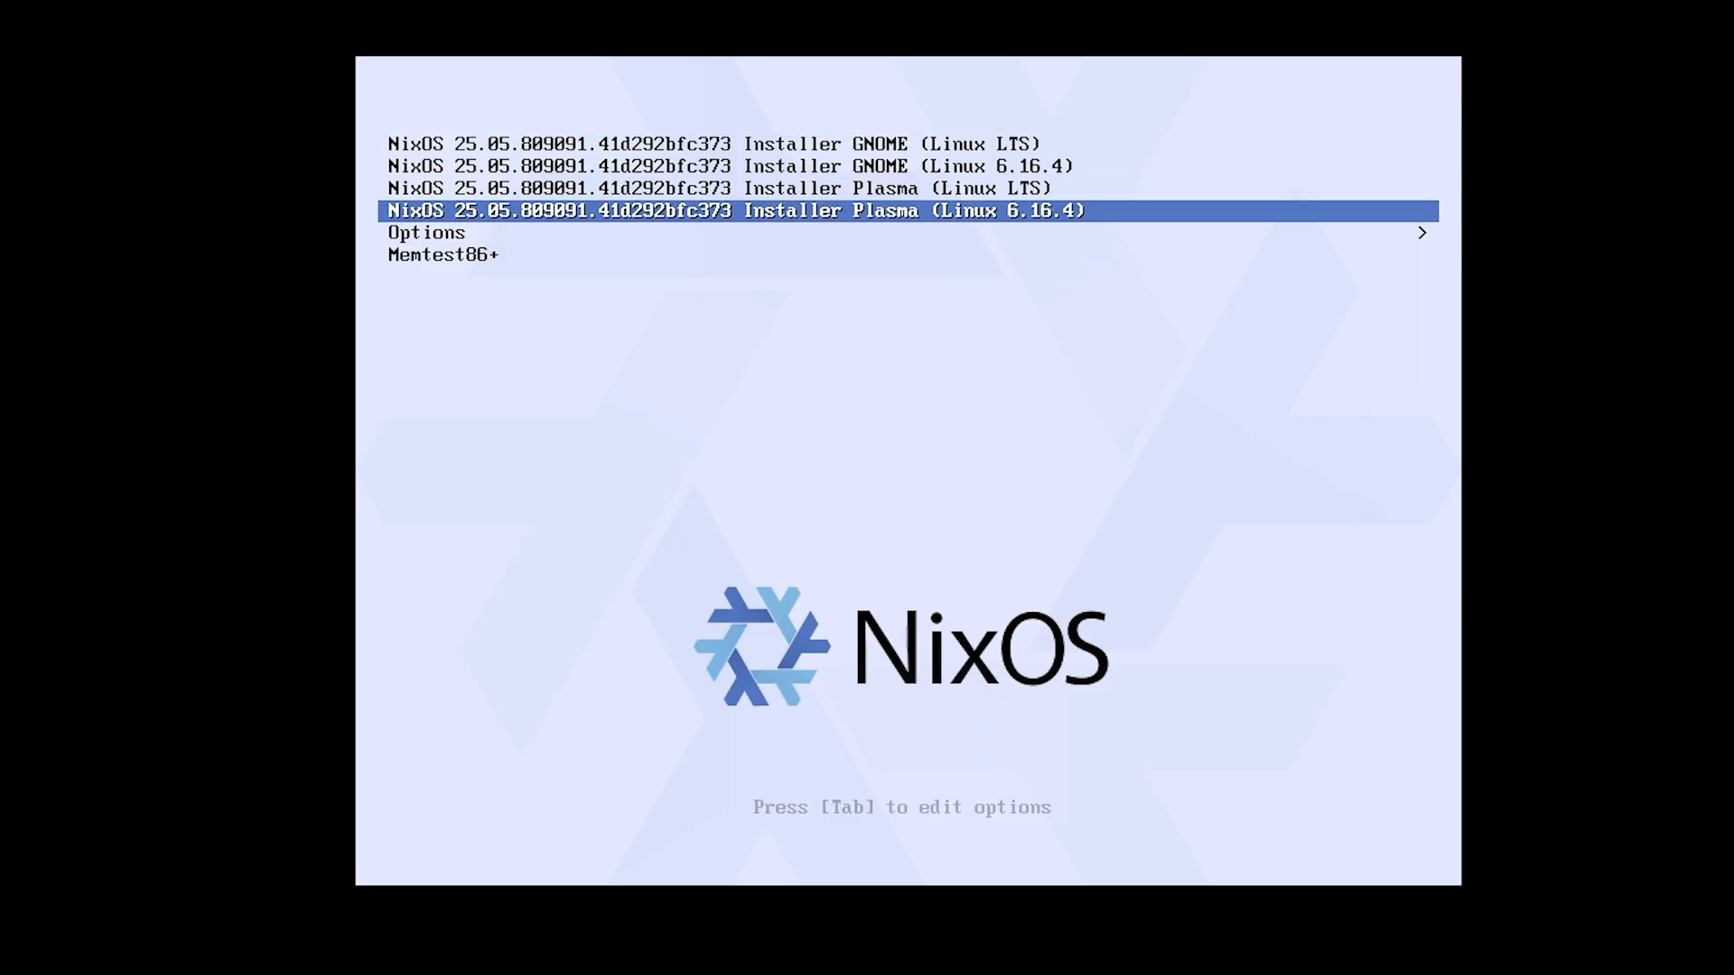
key(Up)
key(Return)
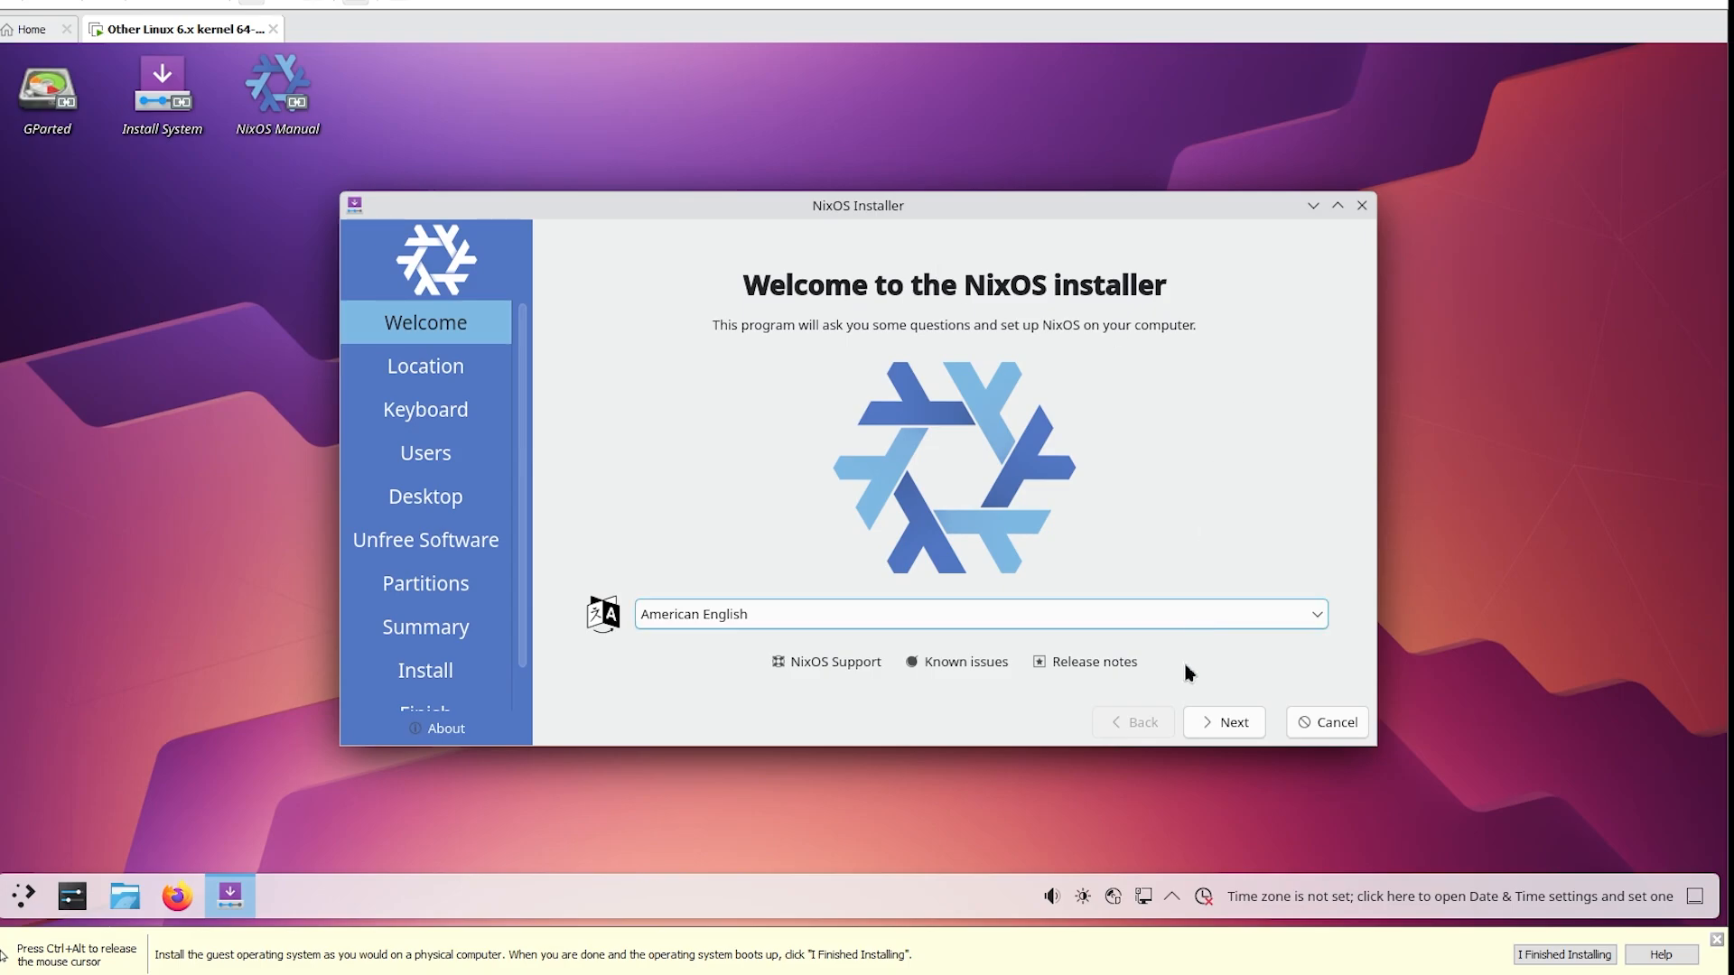
Look over the live desktop's options and System Settings, and return to the NixOS installer.
right_click(157, 390)
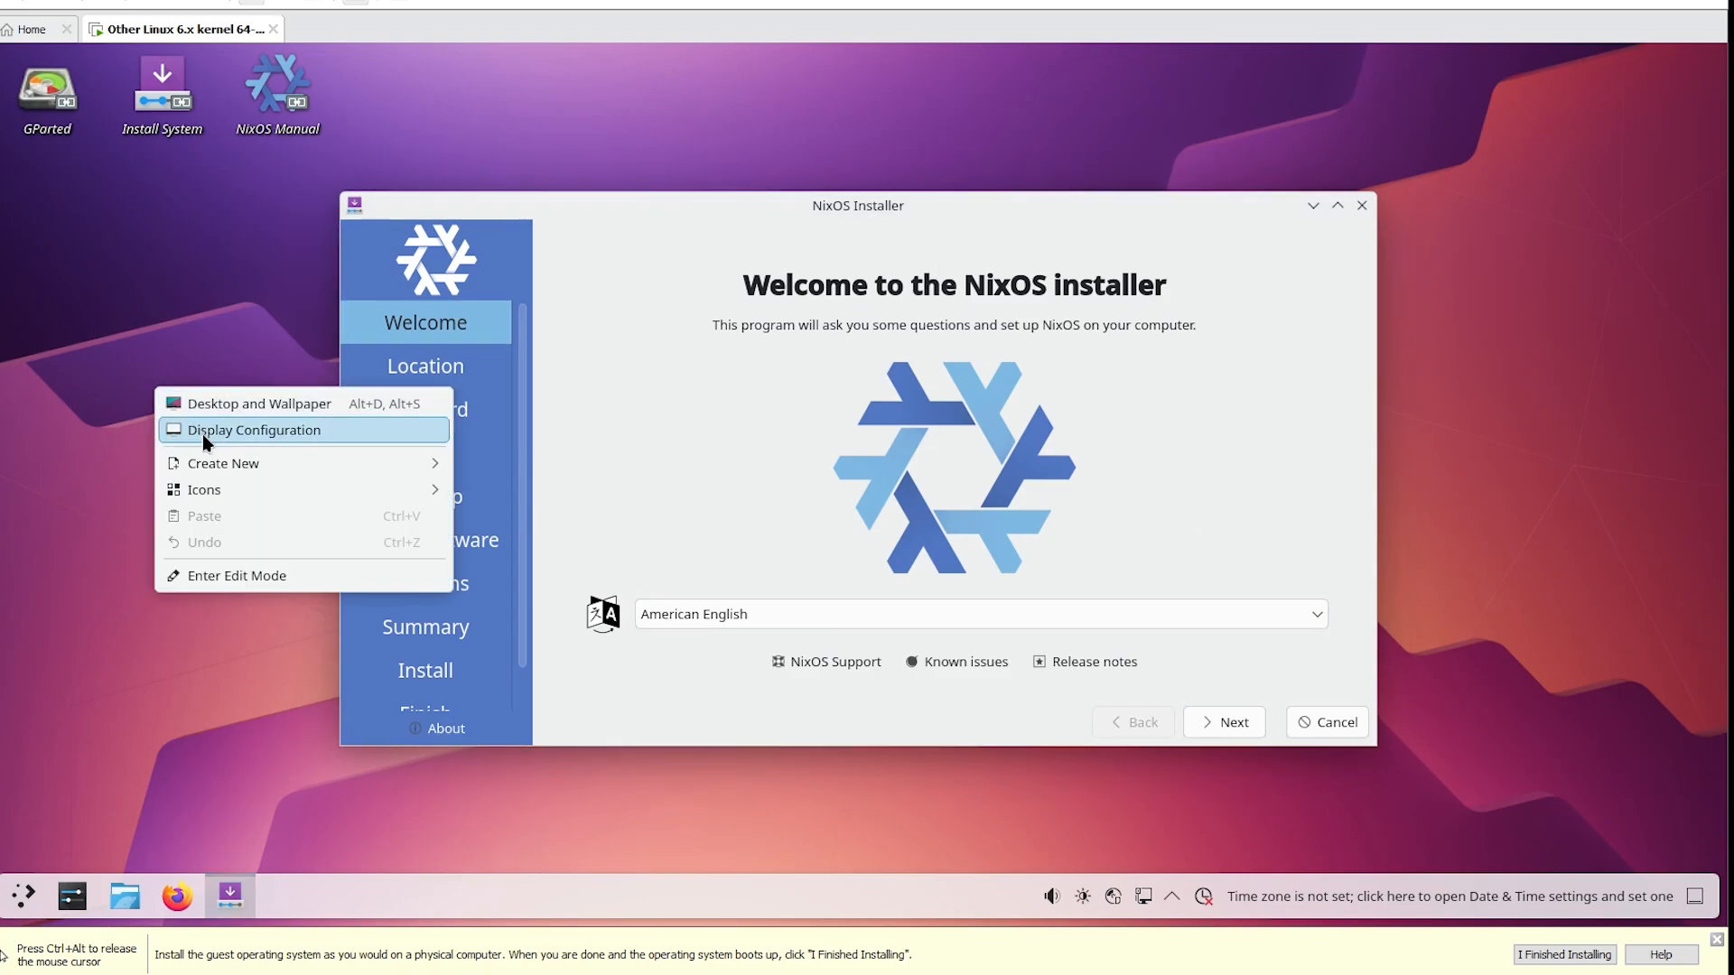
click(240, 341)
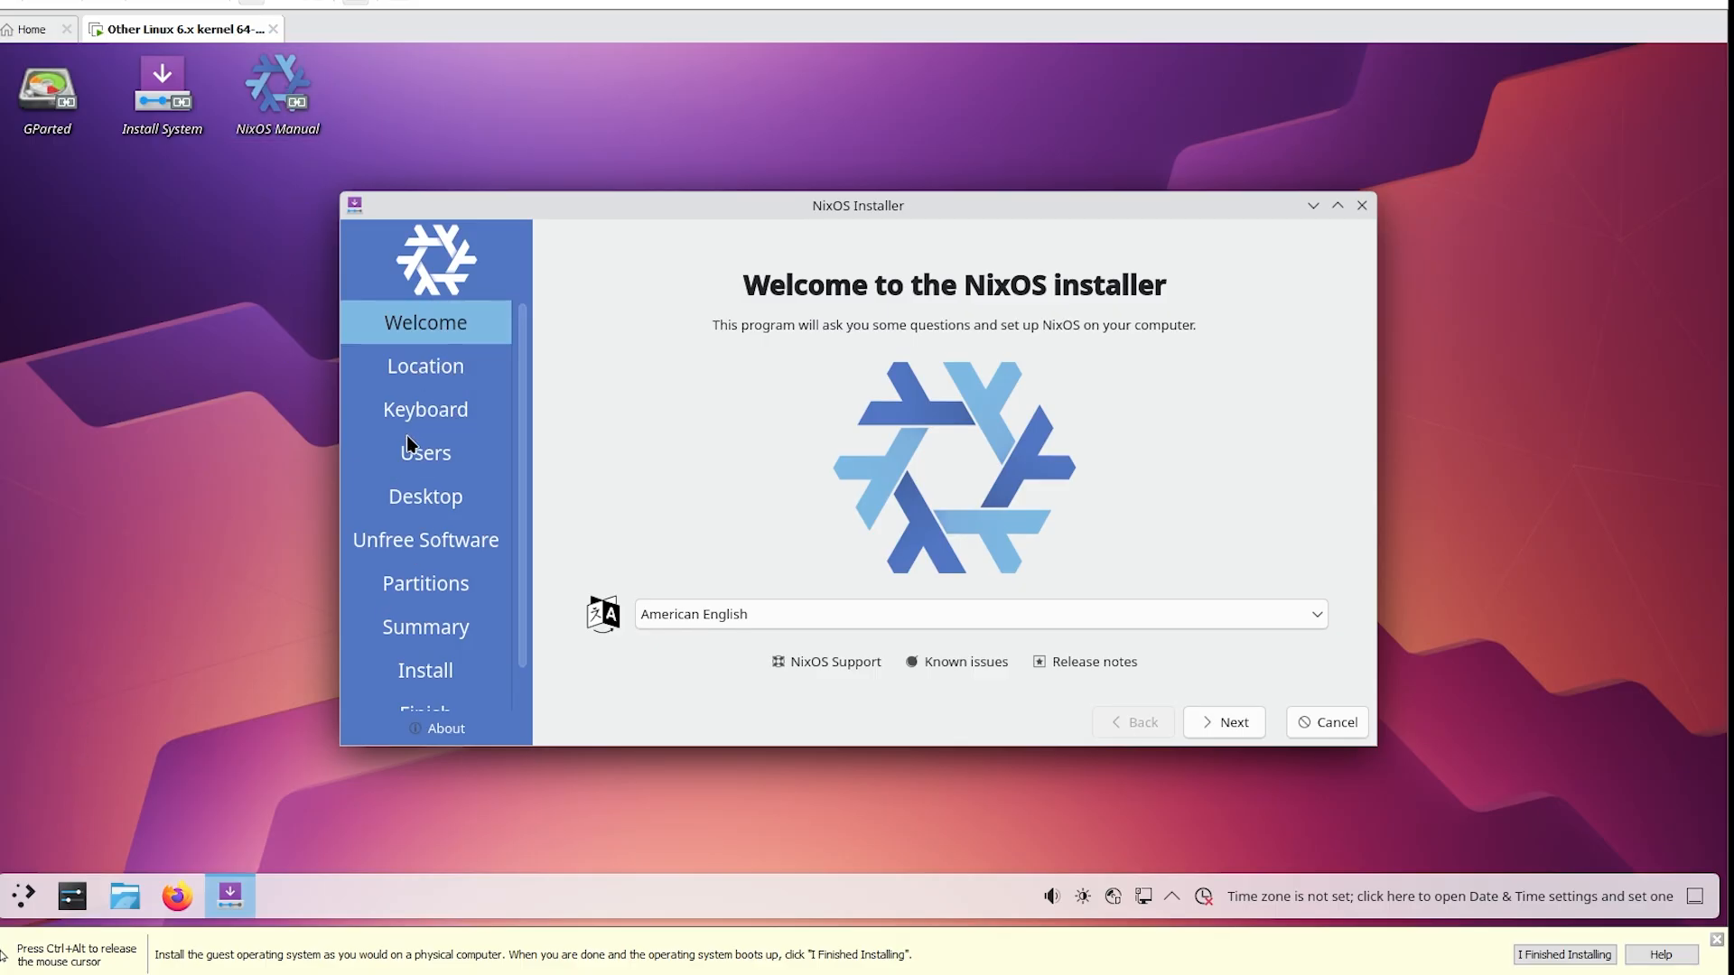
click(72, 896)
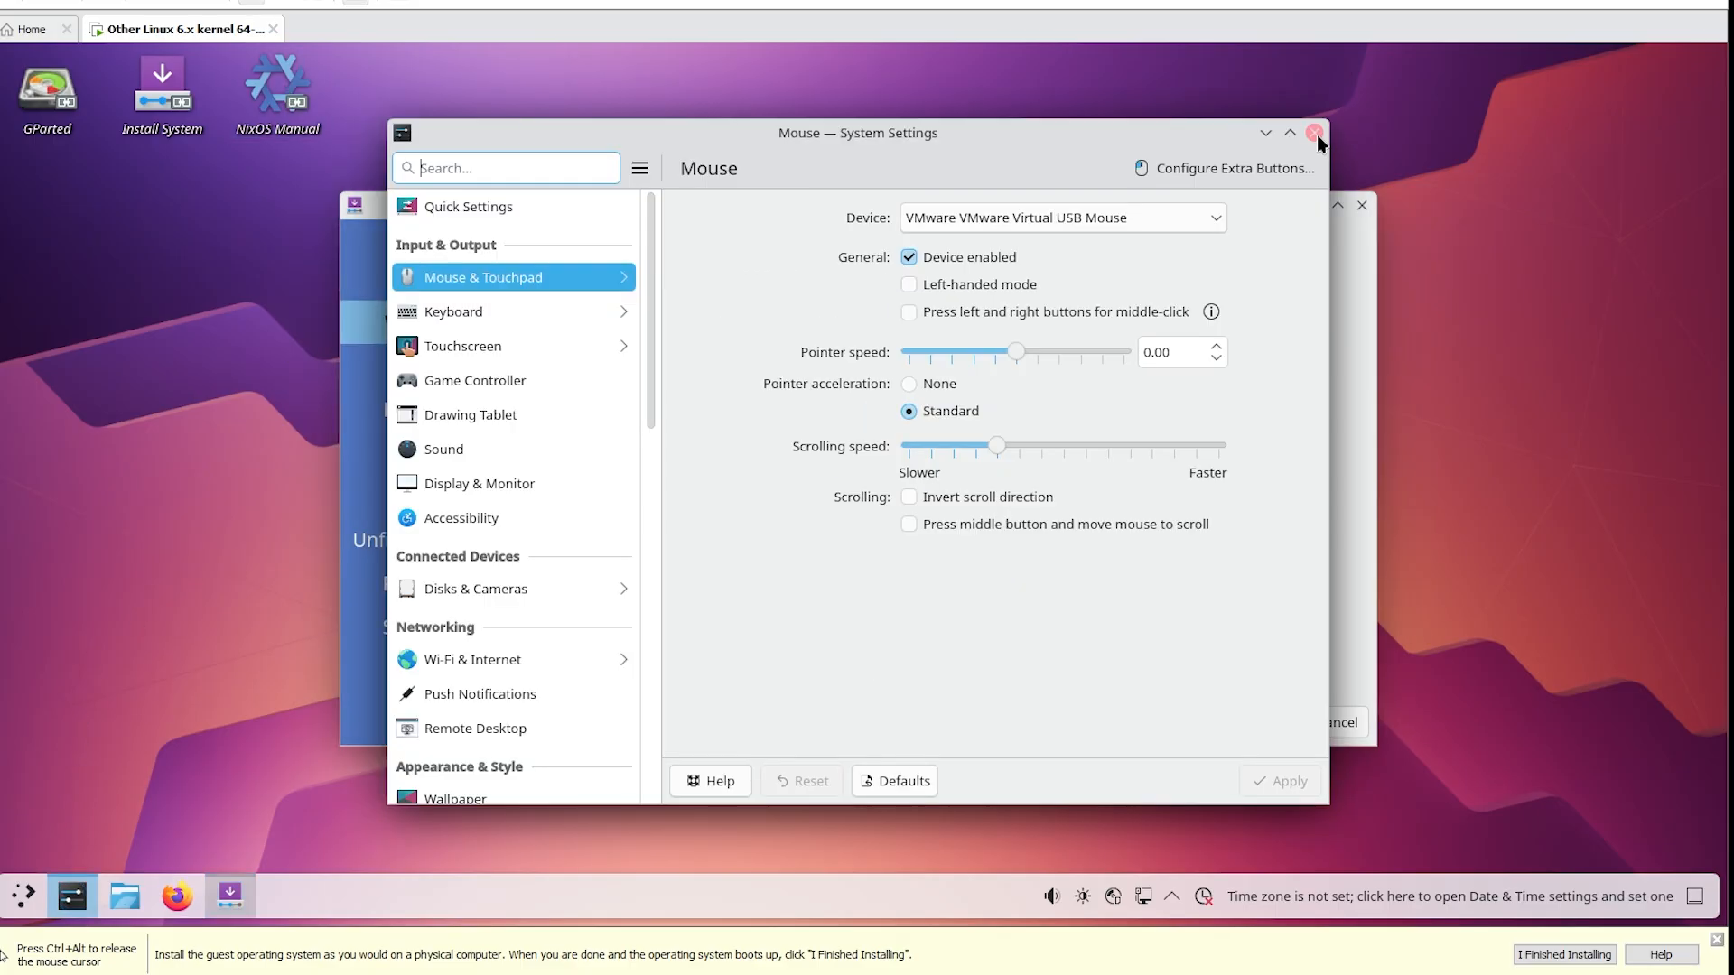
click(1314, 134)
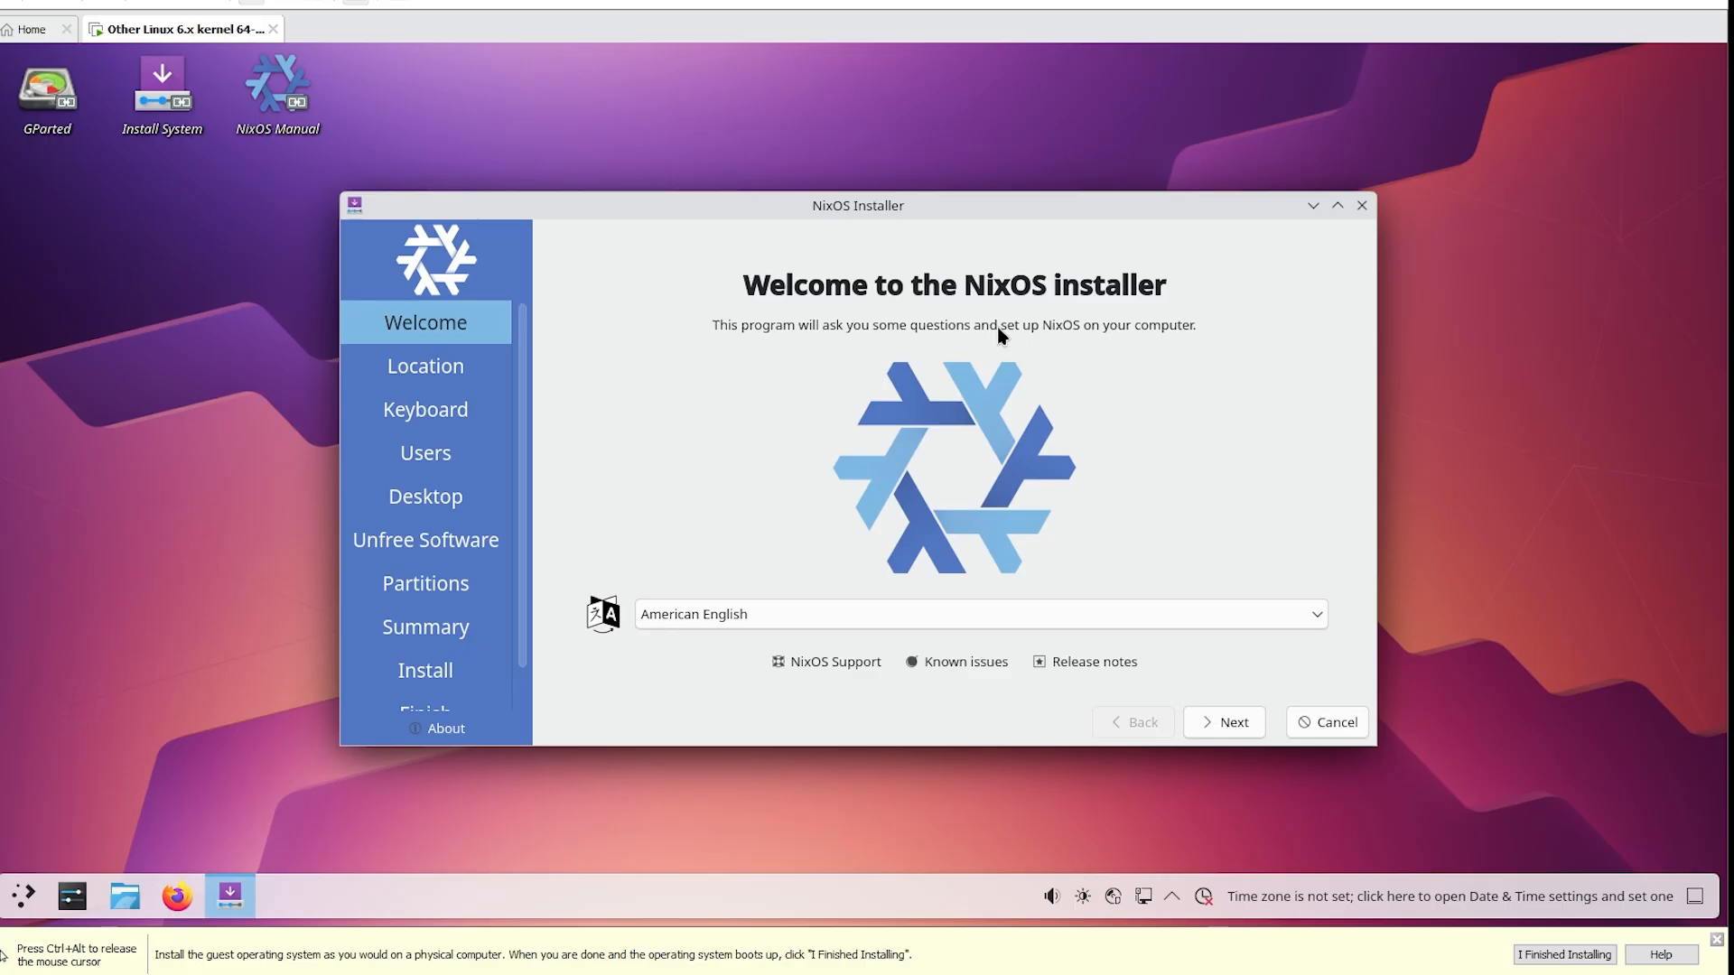
Keep American English, the America/Detroit time zone and the default keyboard layout in the NixOS installer.
click(911, 607)
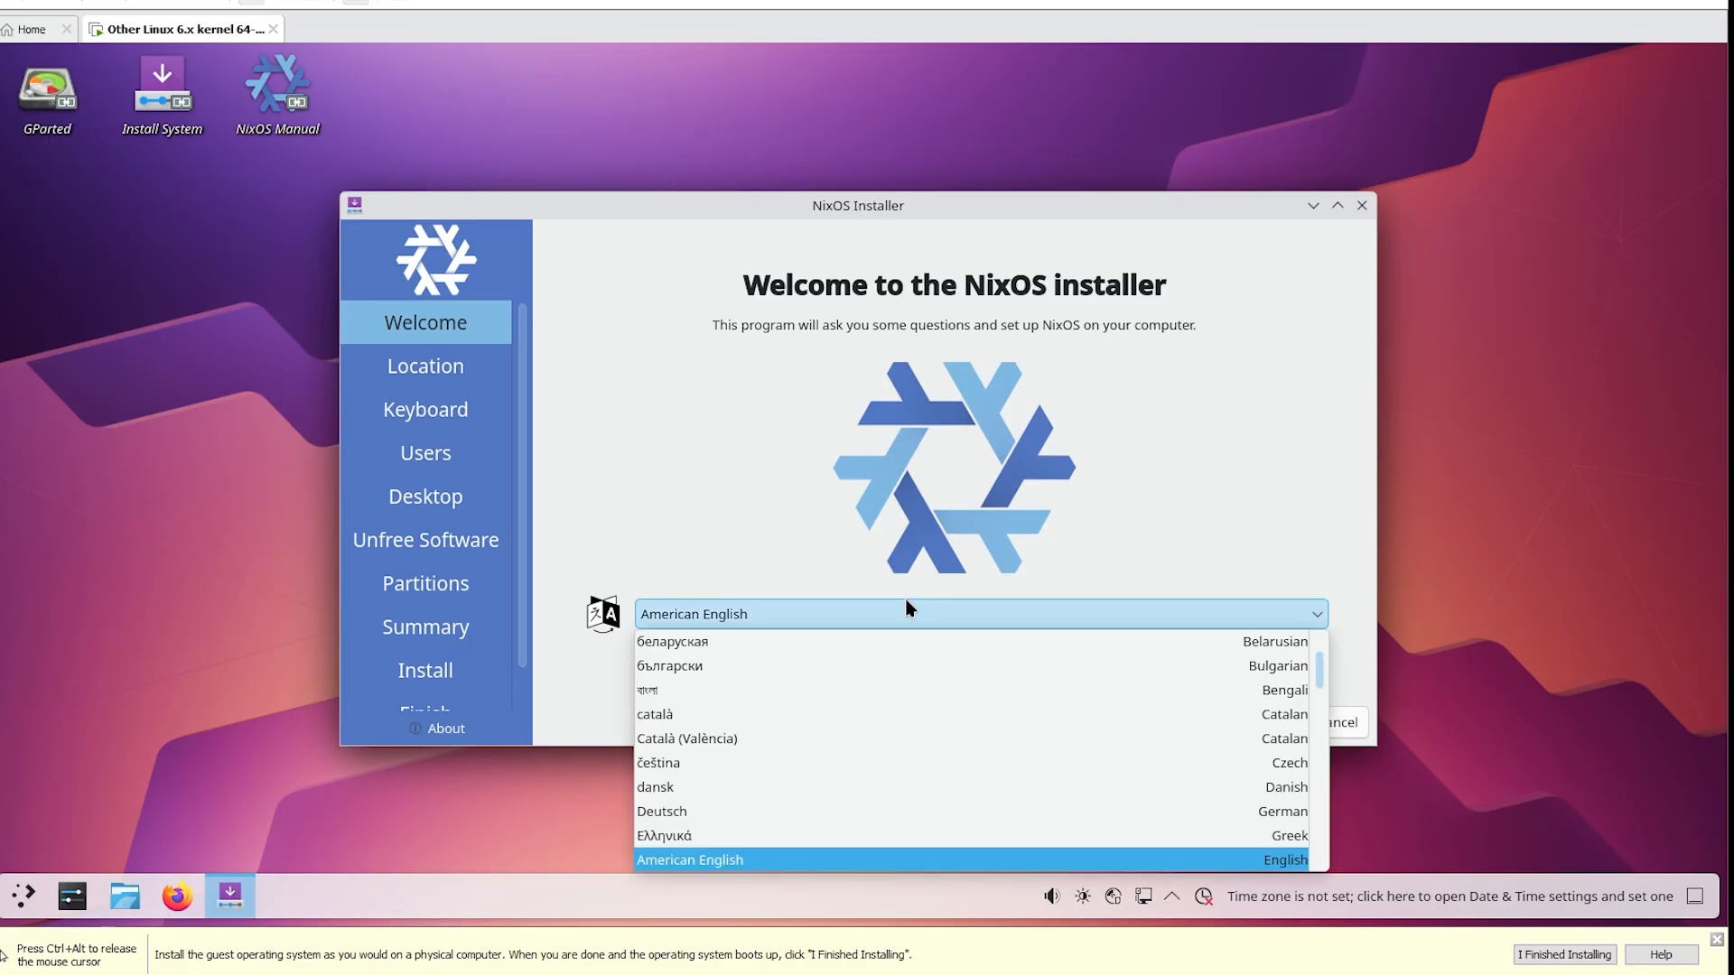
click(912, 603)
click(1239, 721)
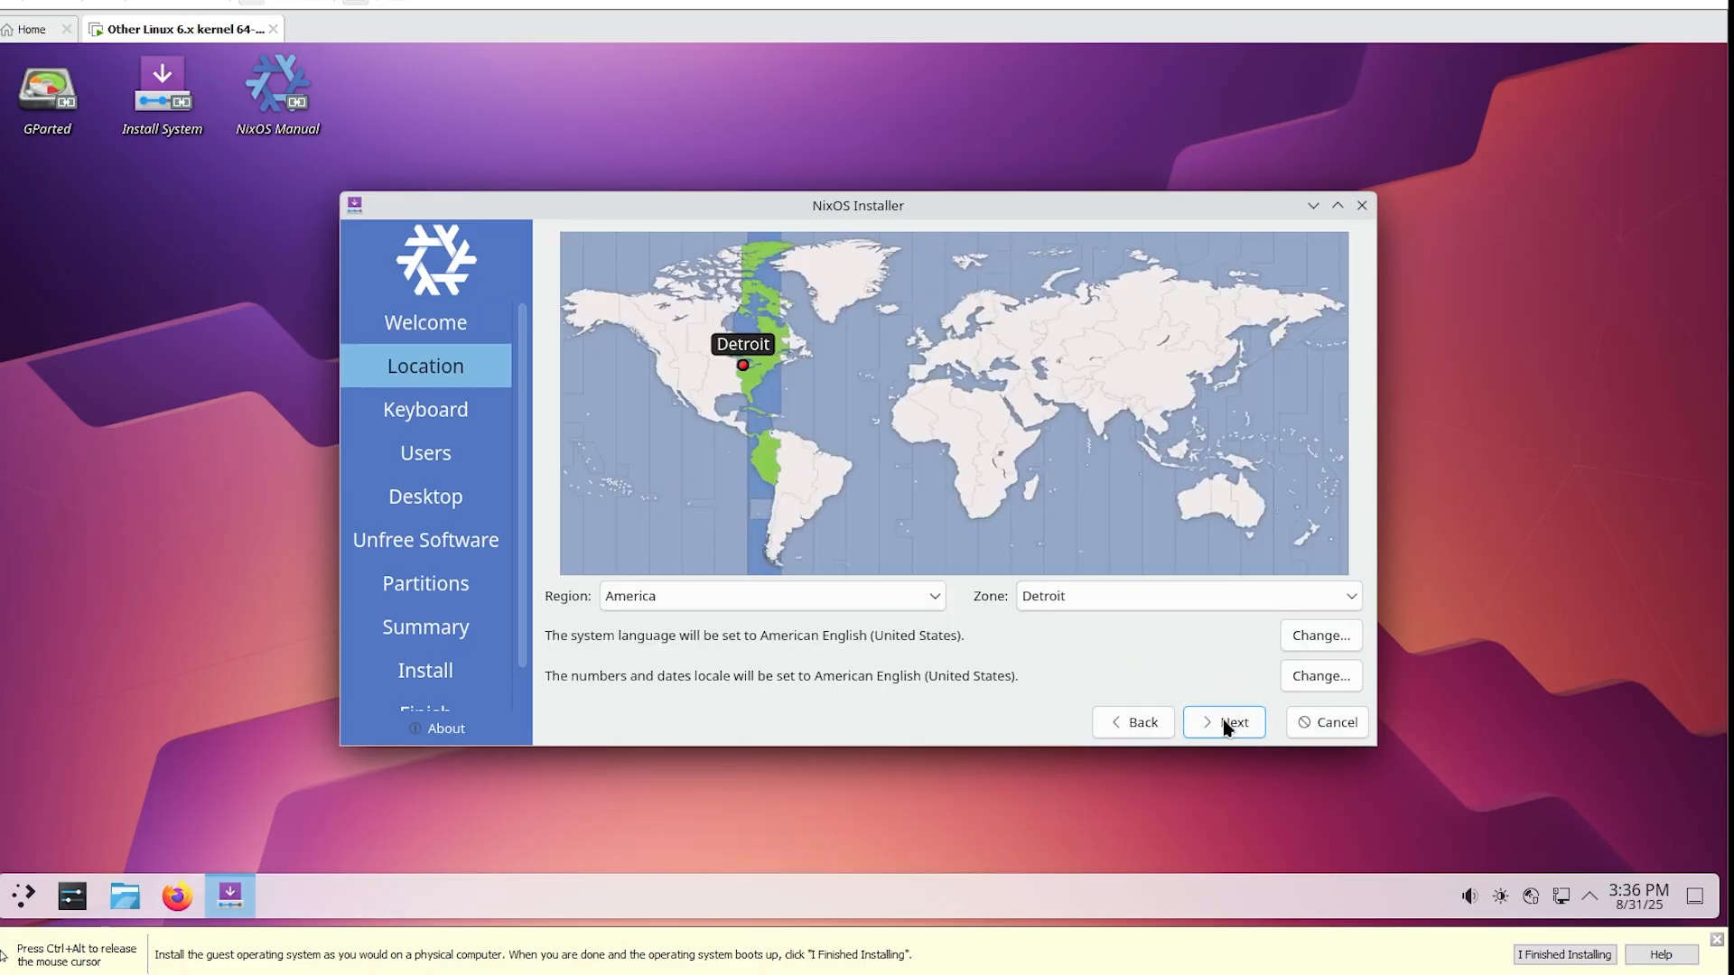
click(1230, 723)
click(1224, 723)
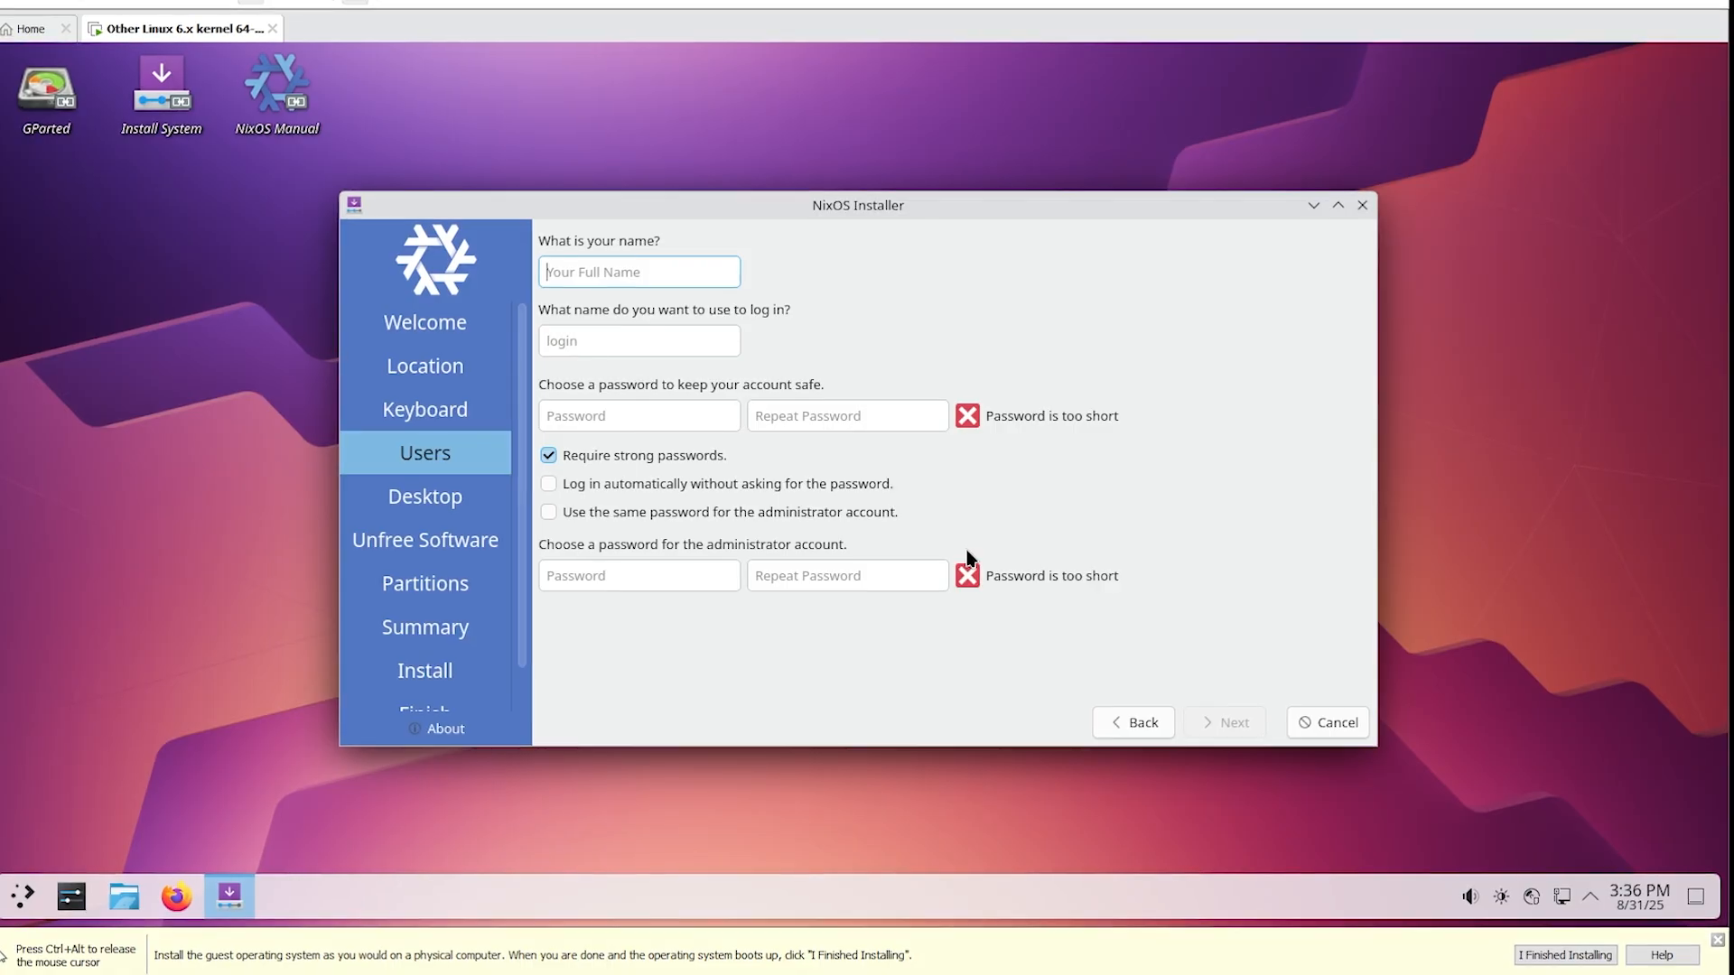
Enter the user's full name, login name and account password, and use the same password for the administrator account.
text(wizerd)
key(Tab)
key(Tab)
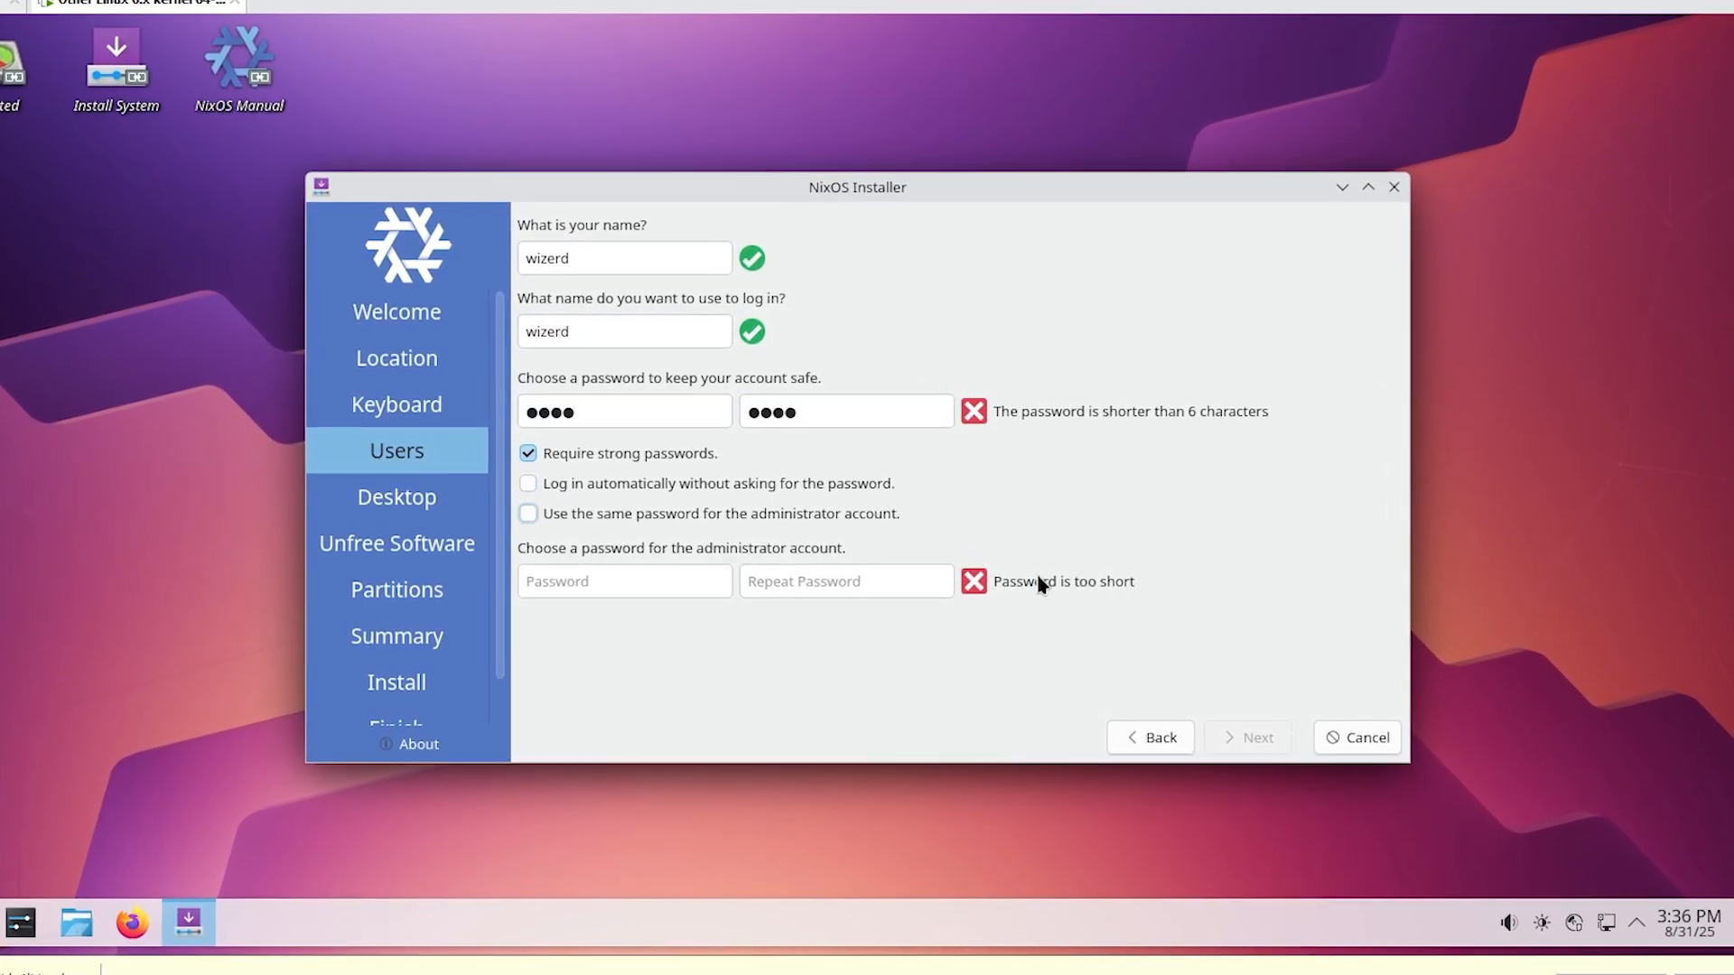
click(528, 514)
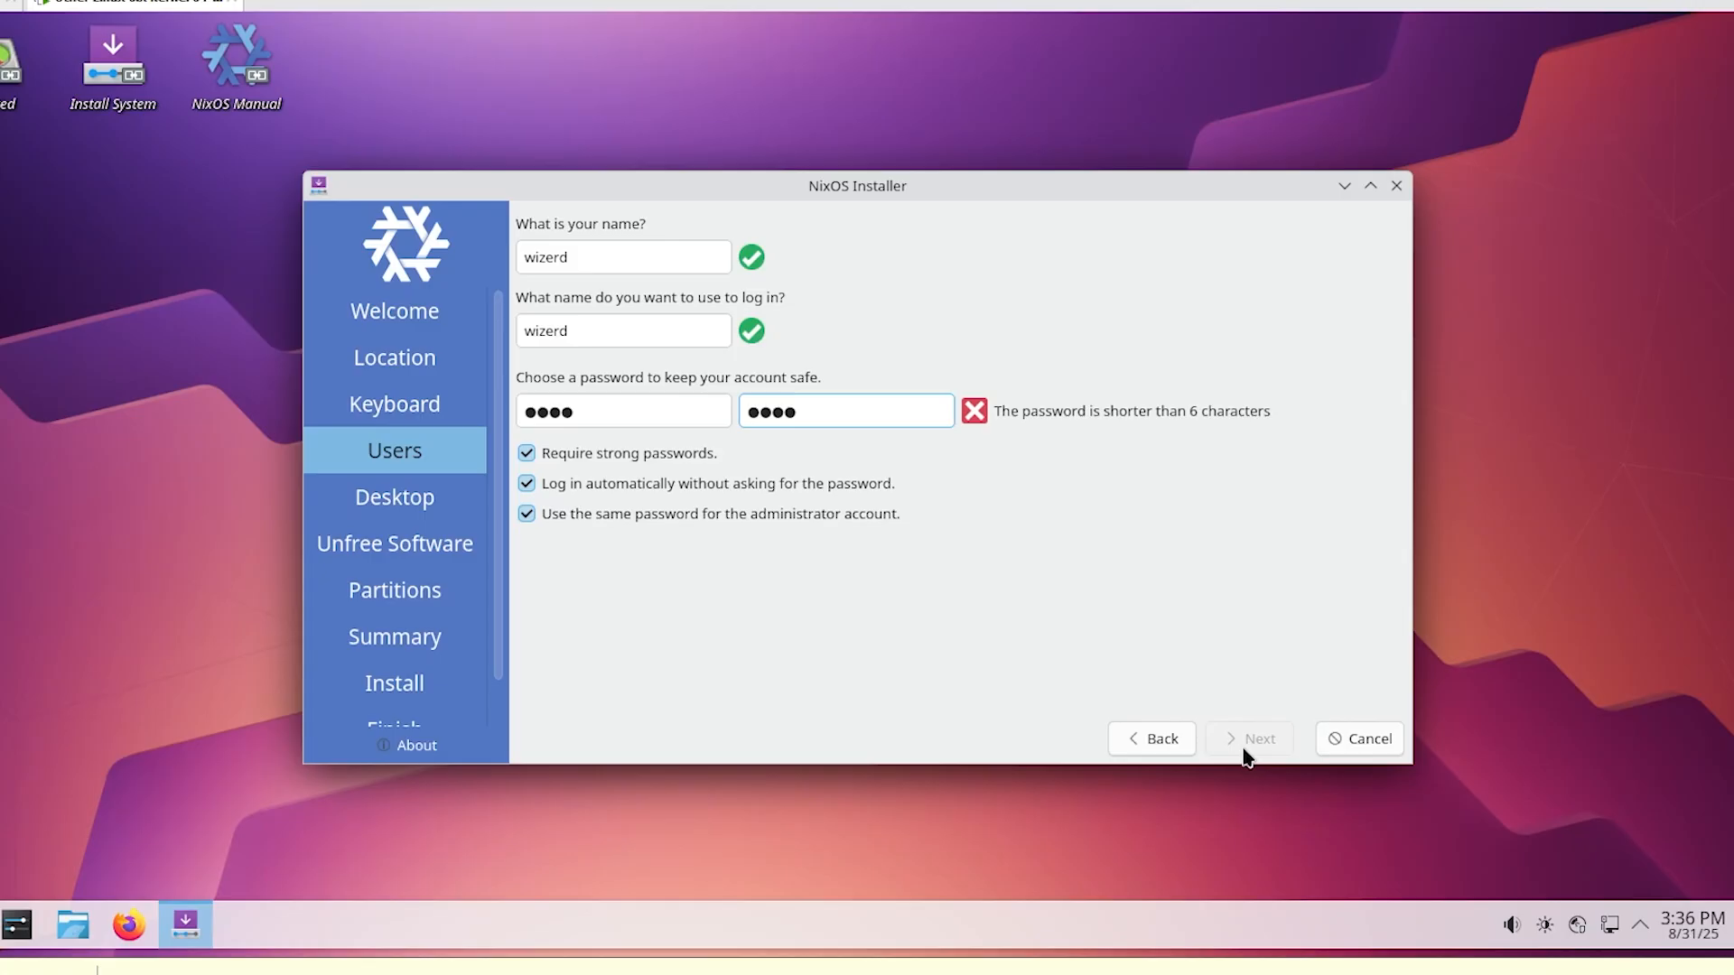
Turn off automatic login and replace the account password in both password fields with one the installer accepts.
key(shift+Tab)
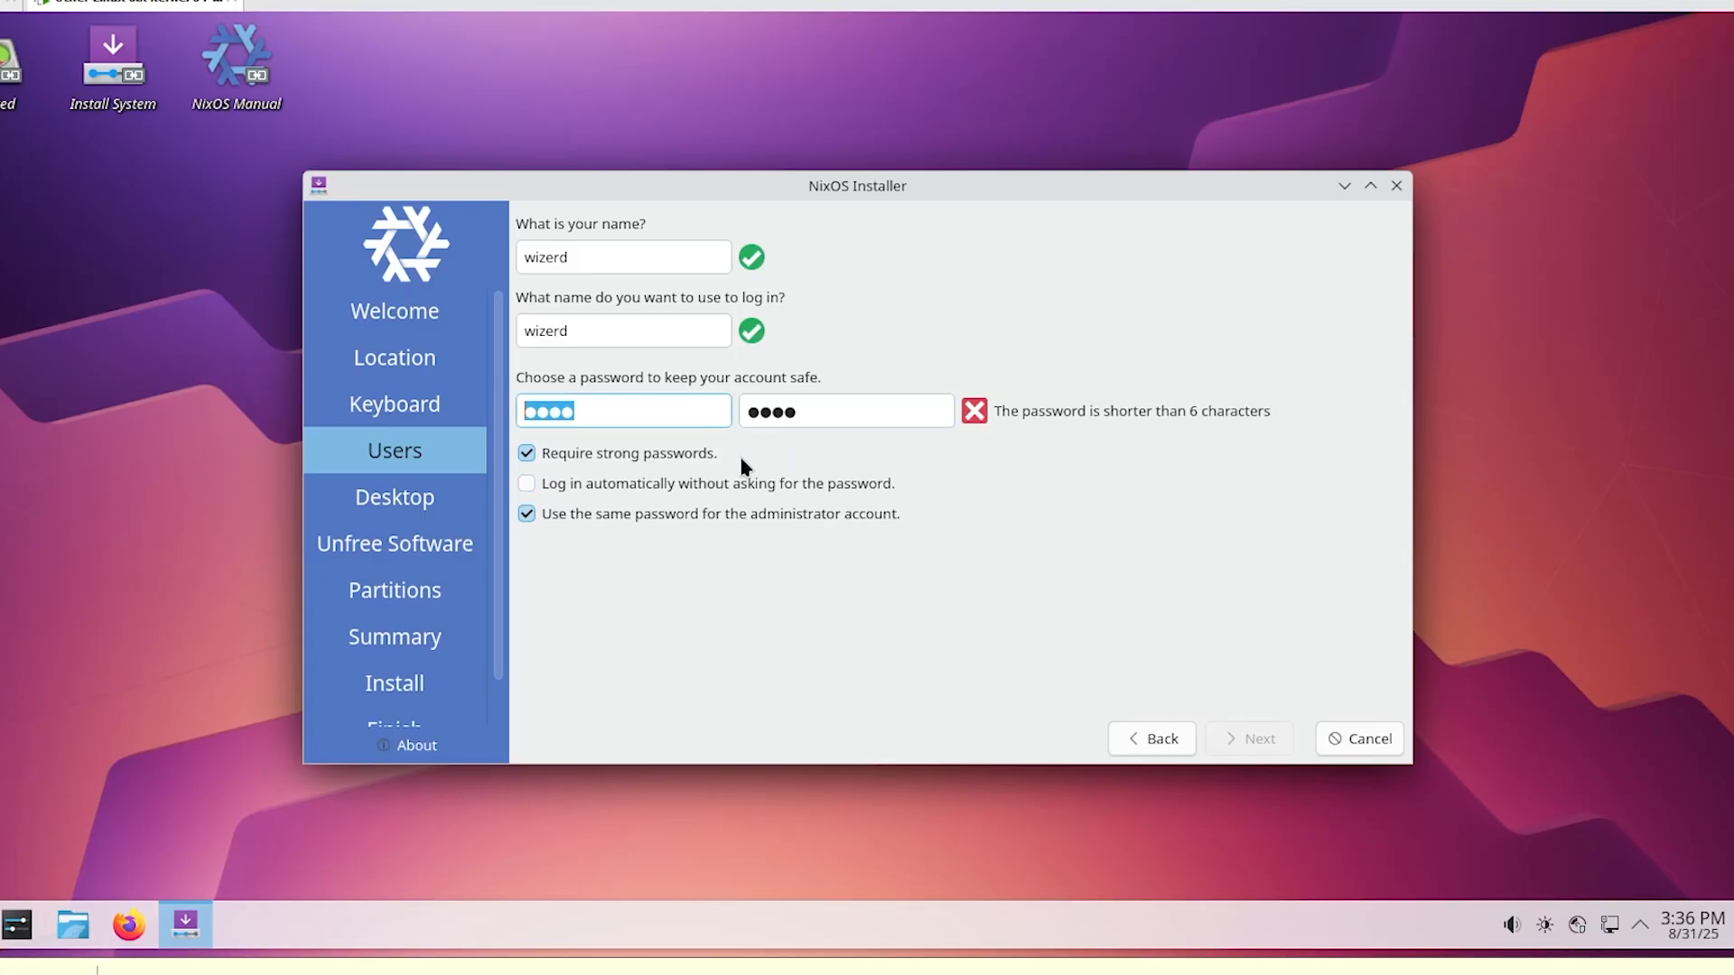
text(●)
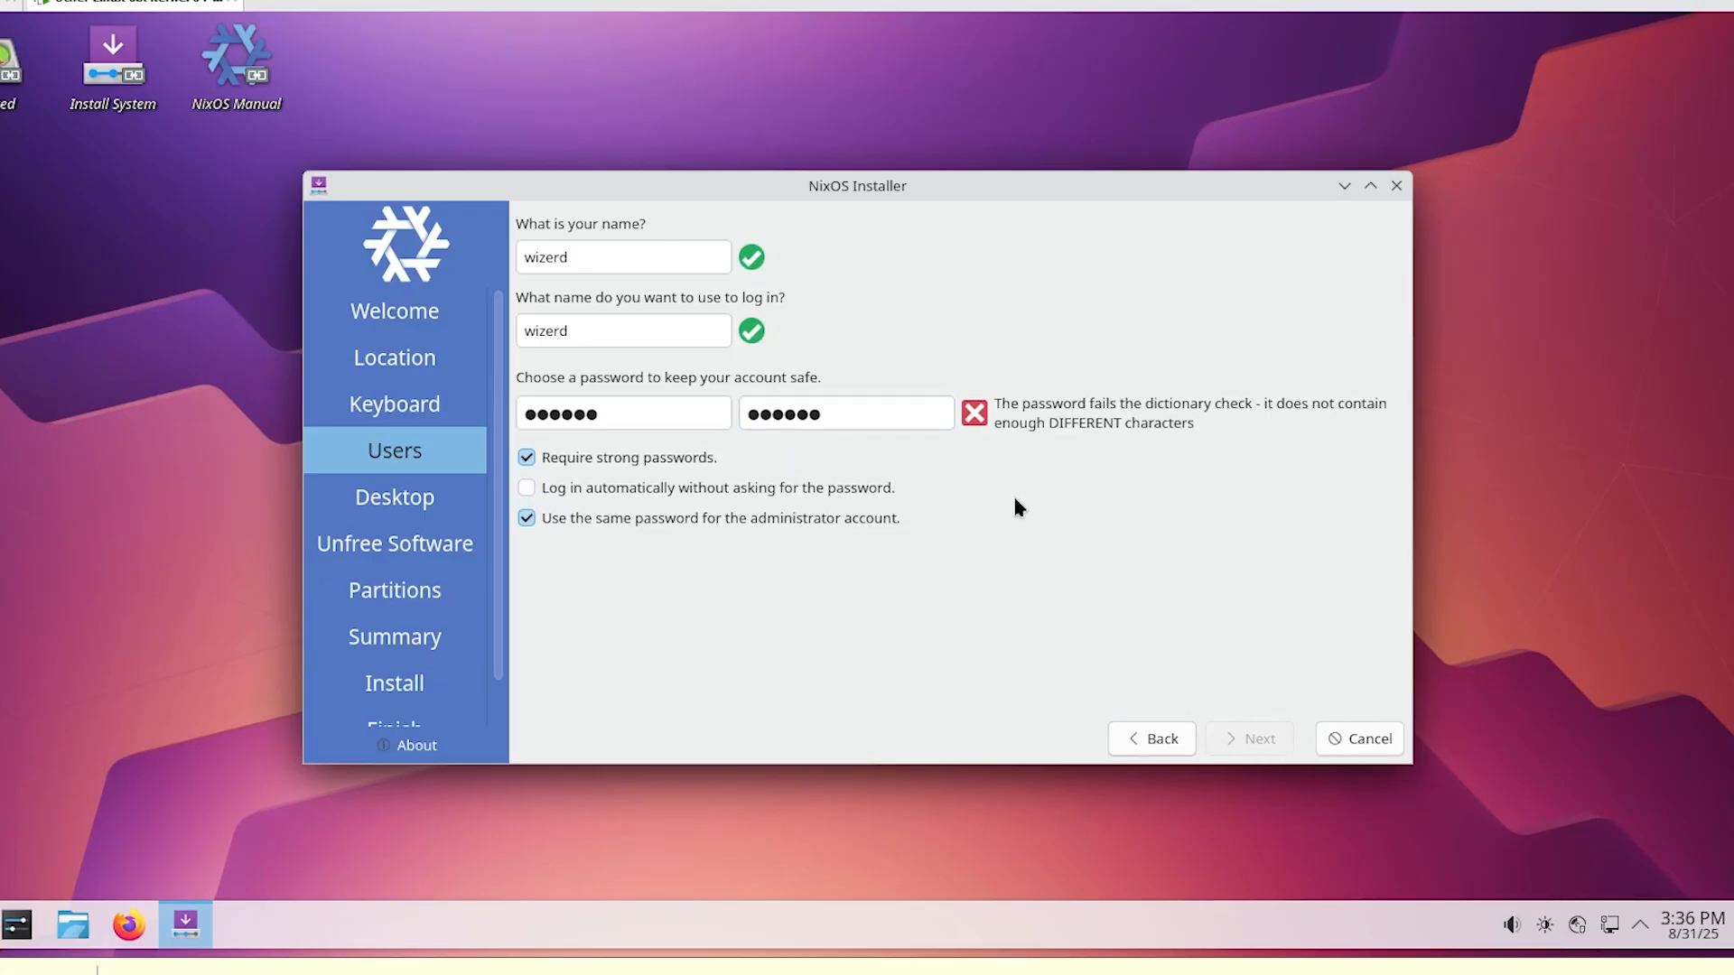
double_click(938, 189)
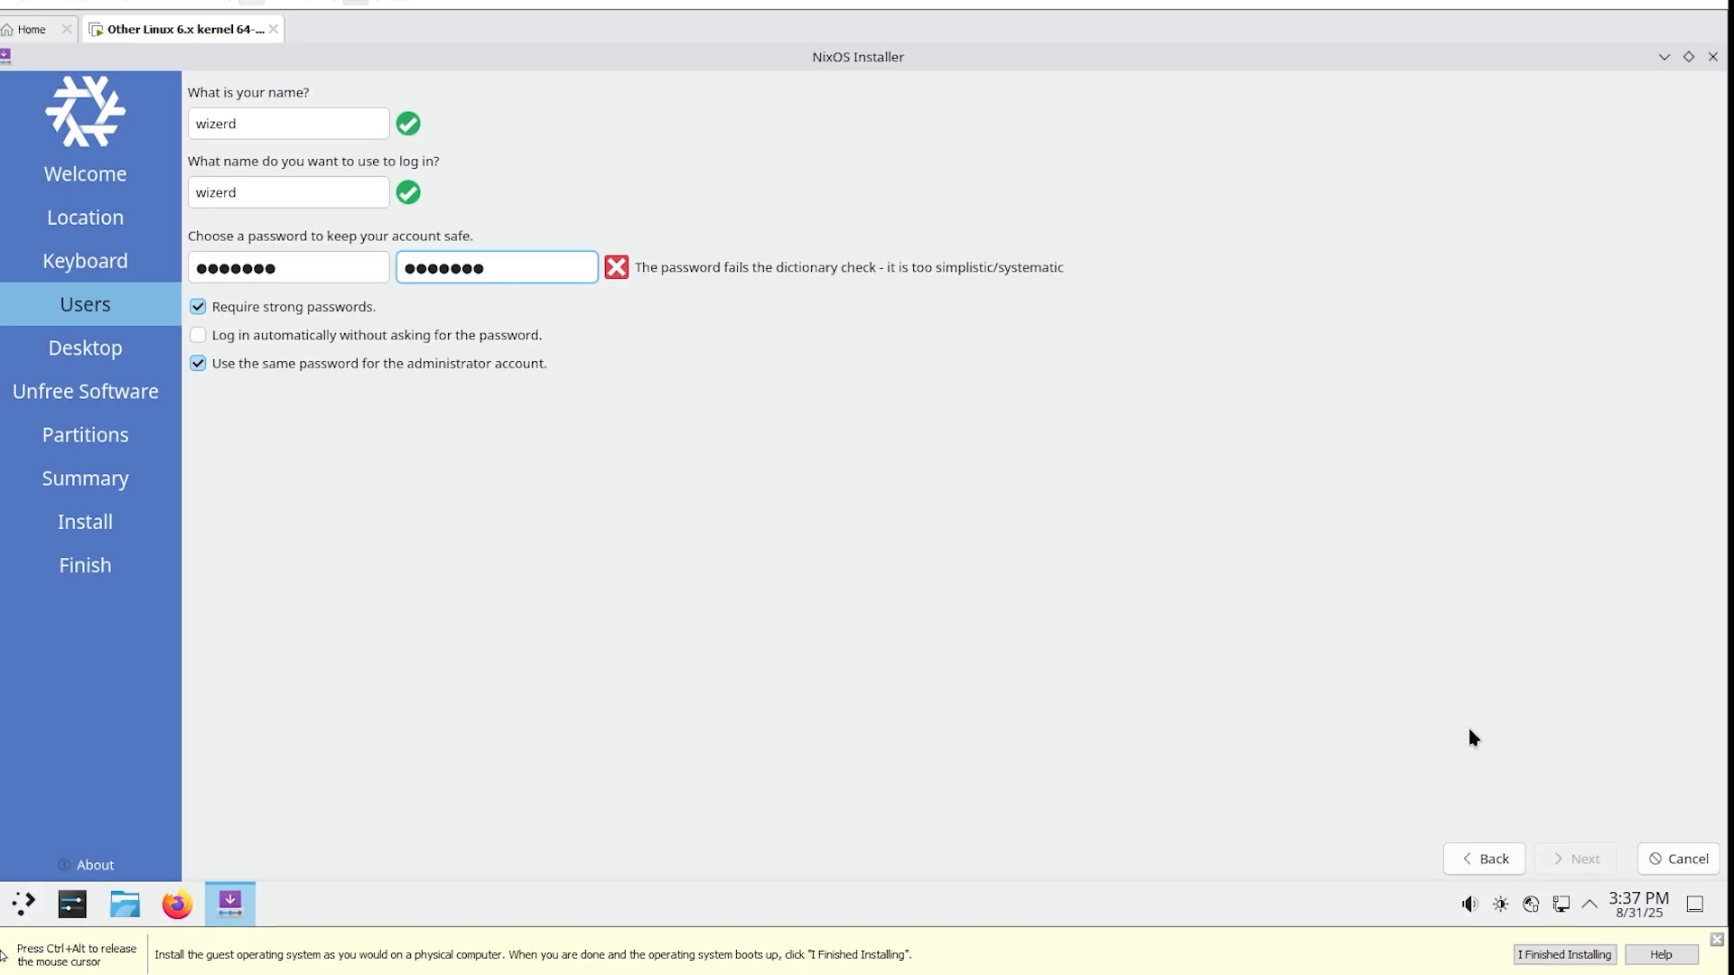
double_click(294, 268)
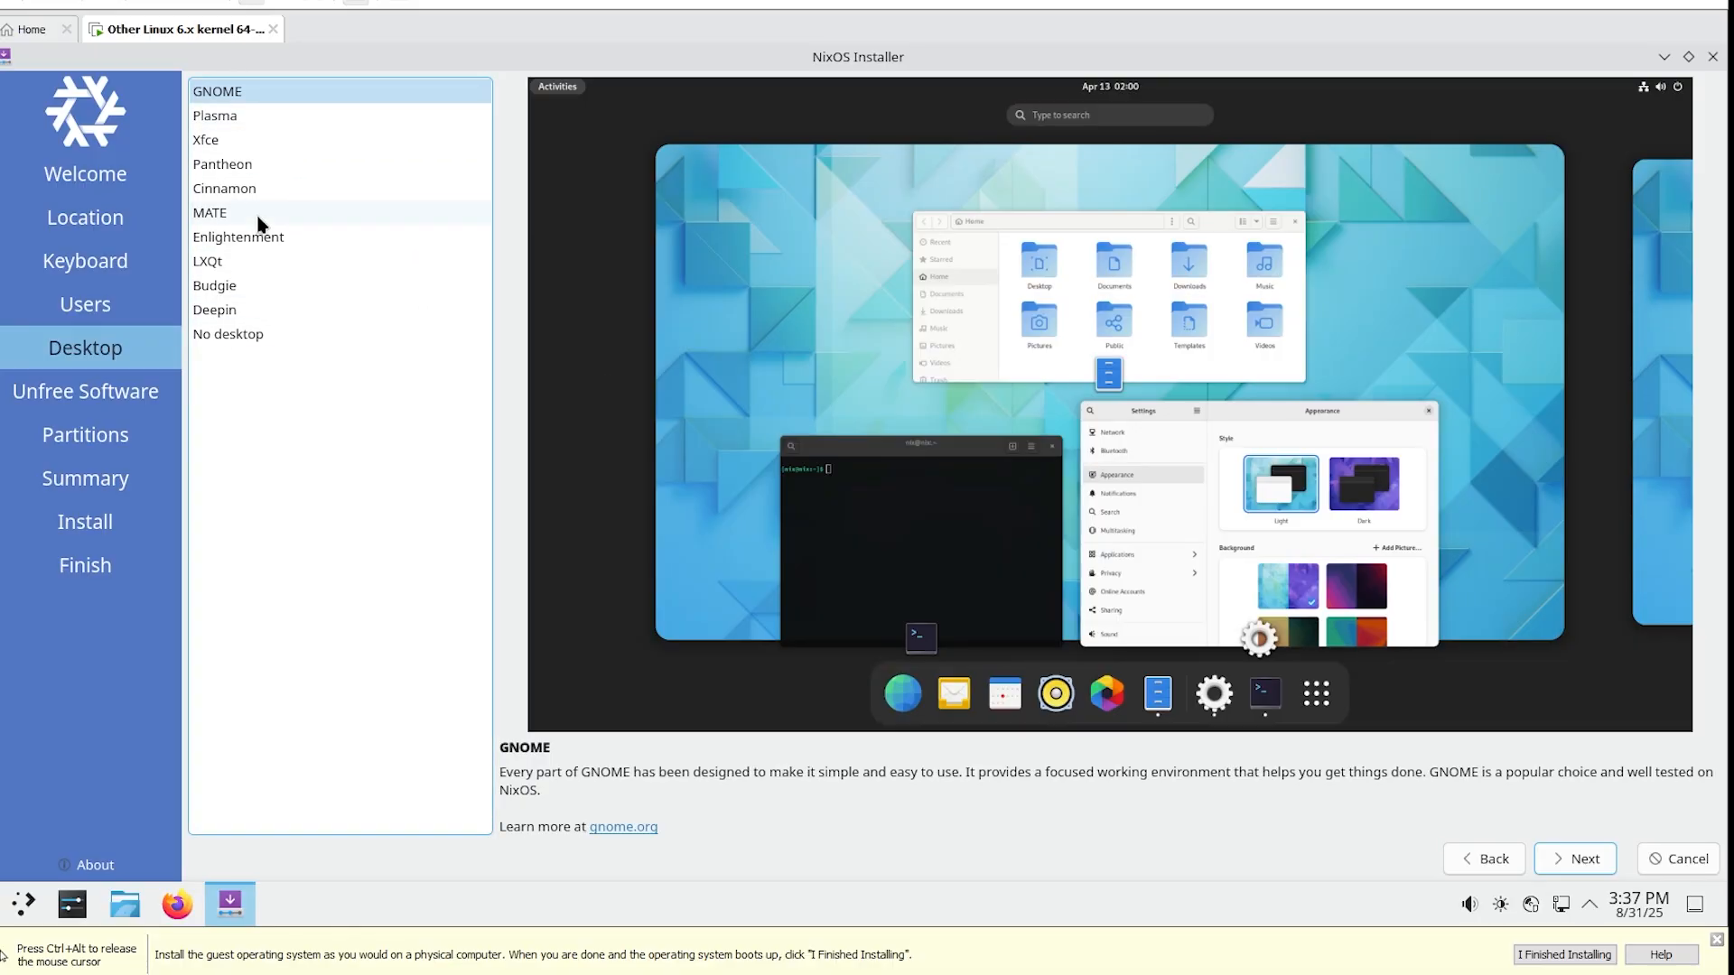
Preview the available desktop environments, including Plasma, Xfce, Pantheon, Cinnamon, MATE, Enlightenment, LXQt, Budgie, Deepin and the No desktop option.
click(251, 117)
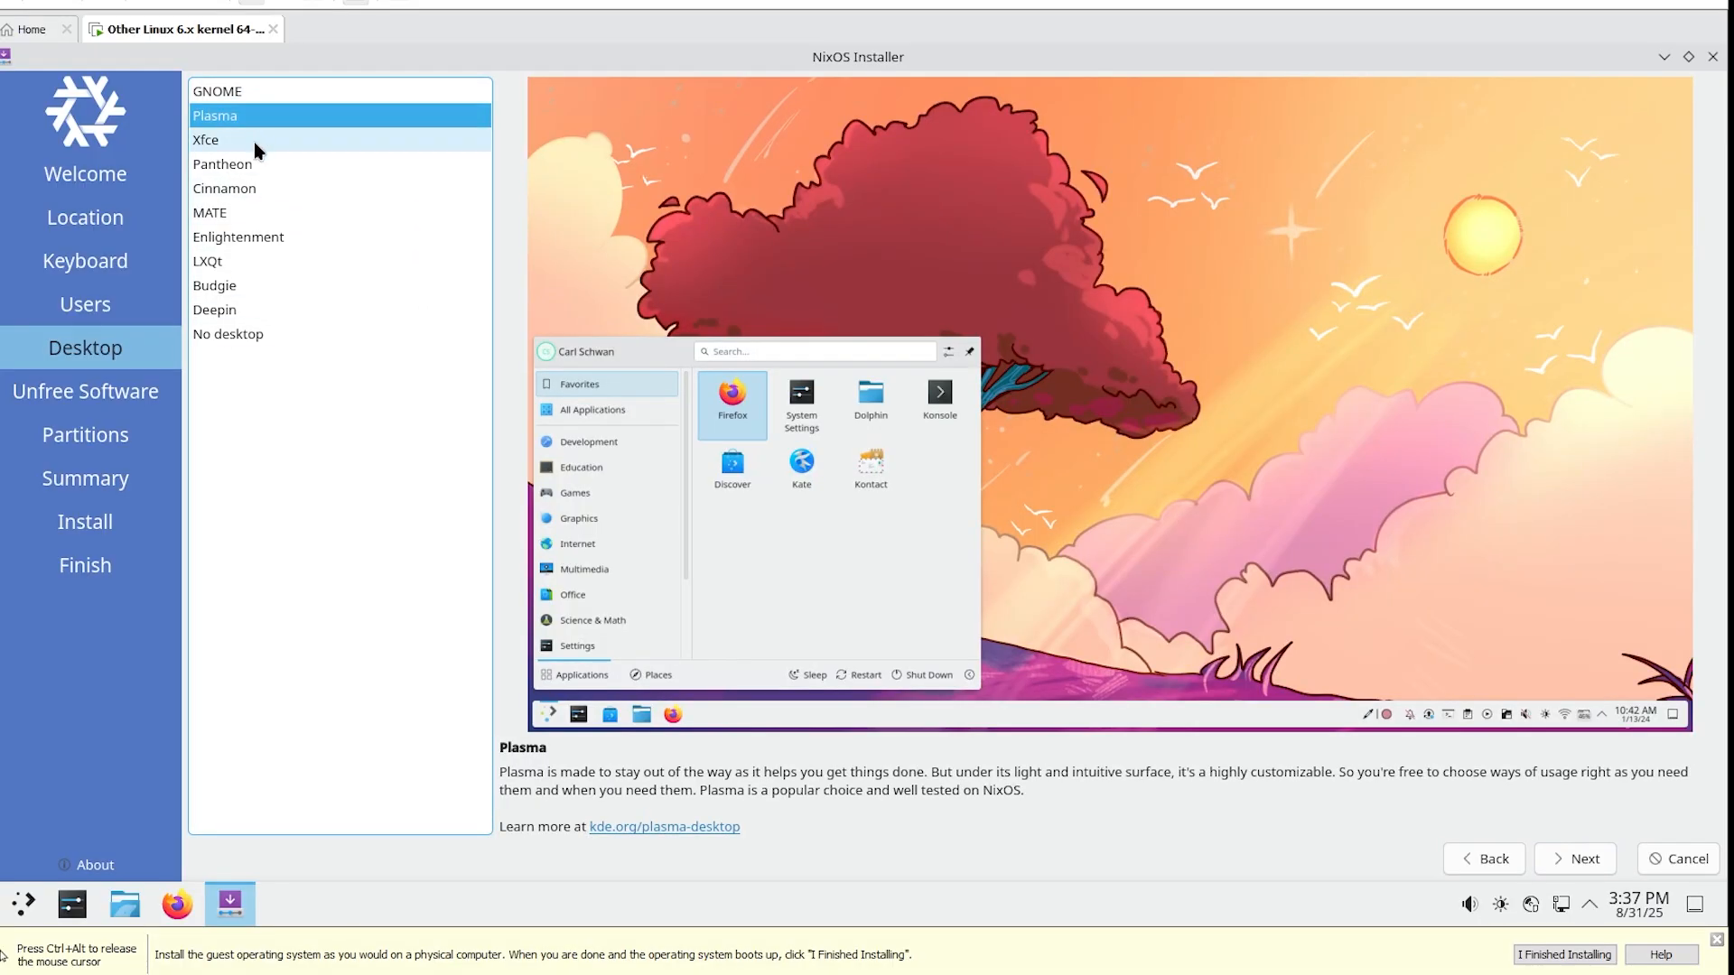
click(262, 96)
click(356, 120)
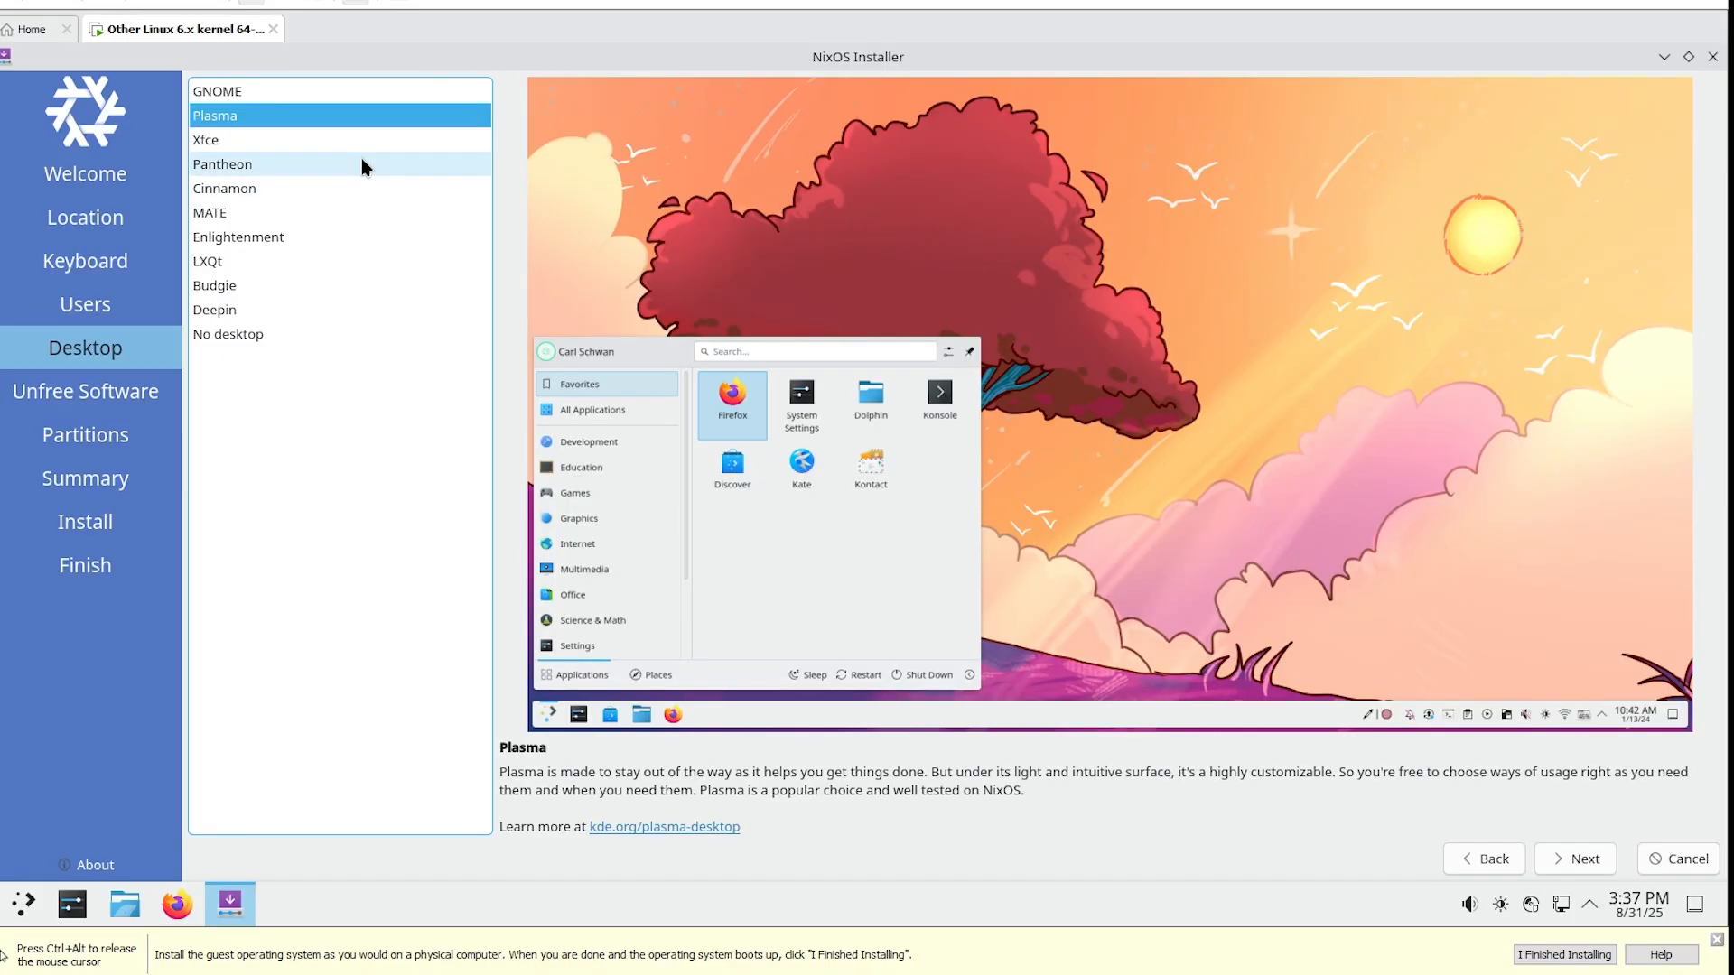
click(361, 158)
click(360, 143)
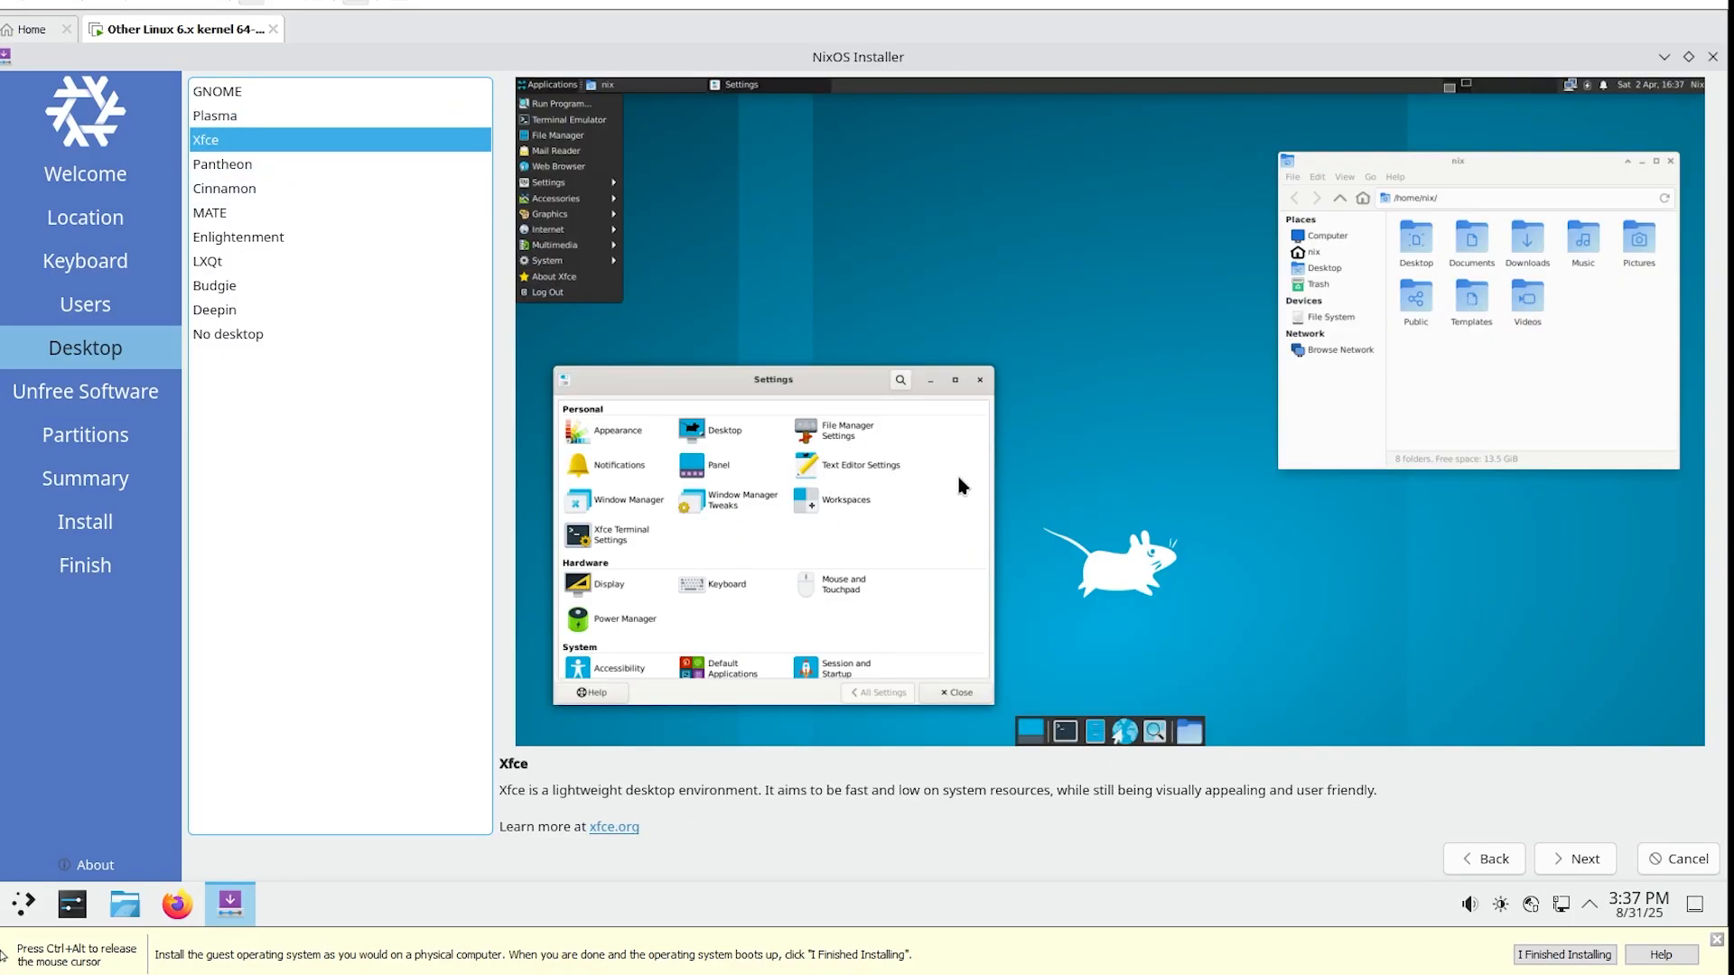
click(289, 159)
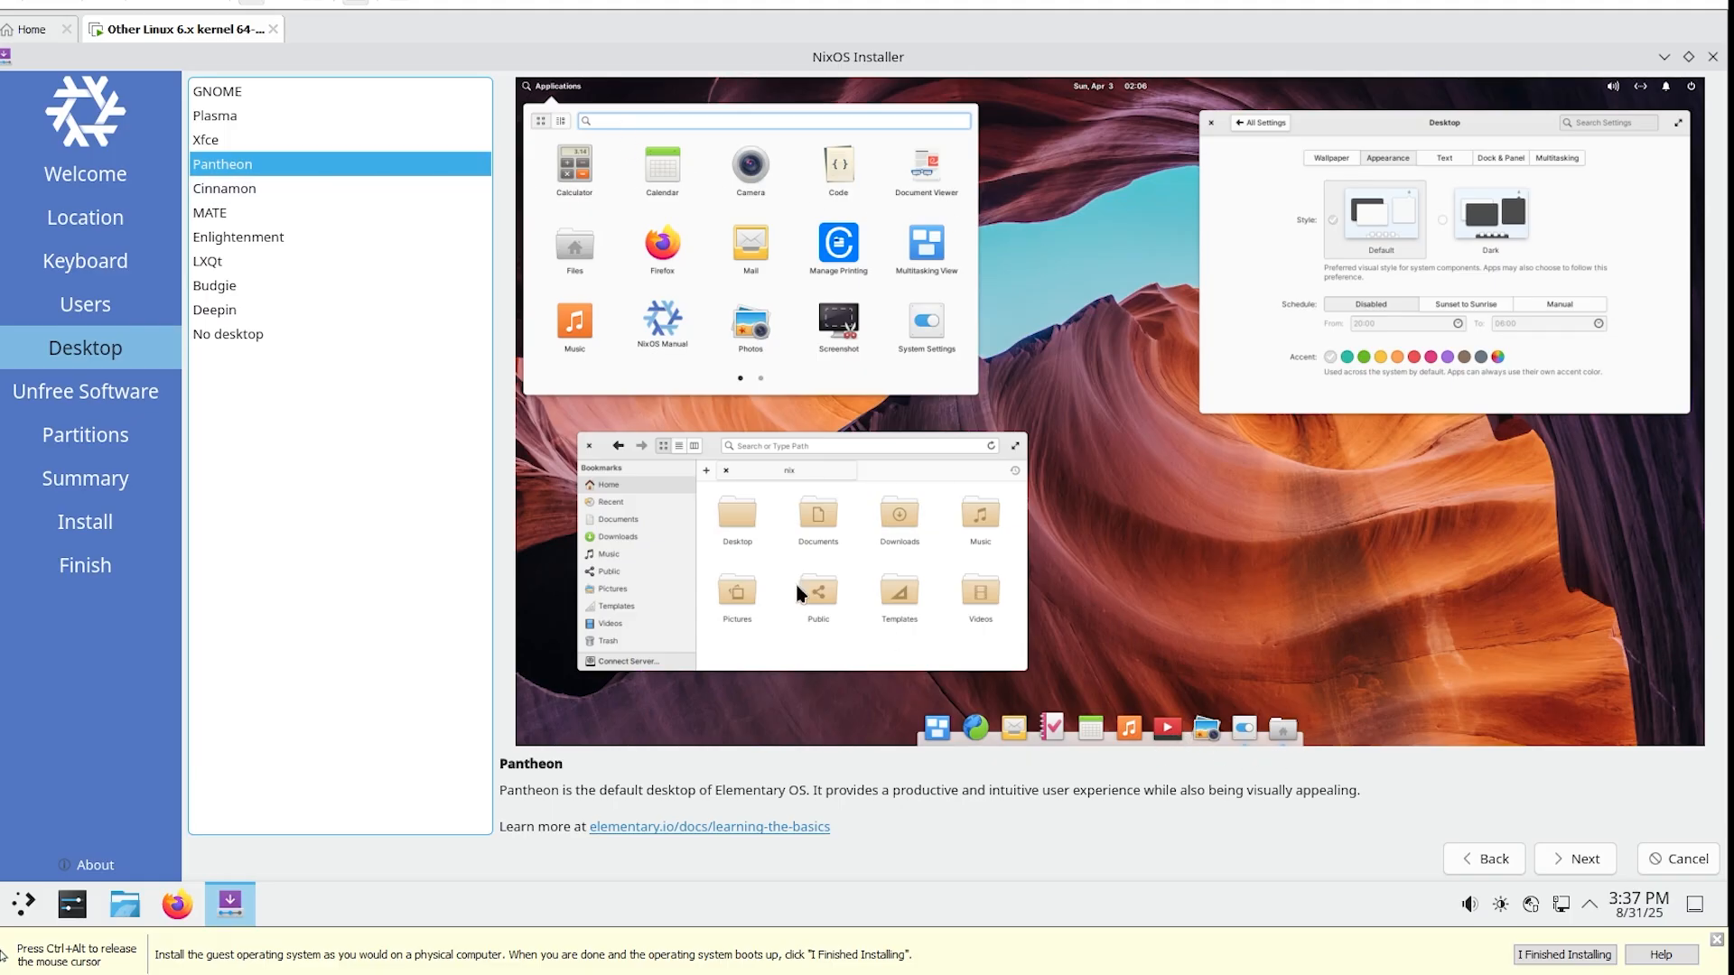
key(Down)
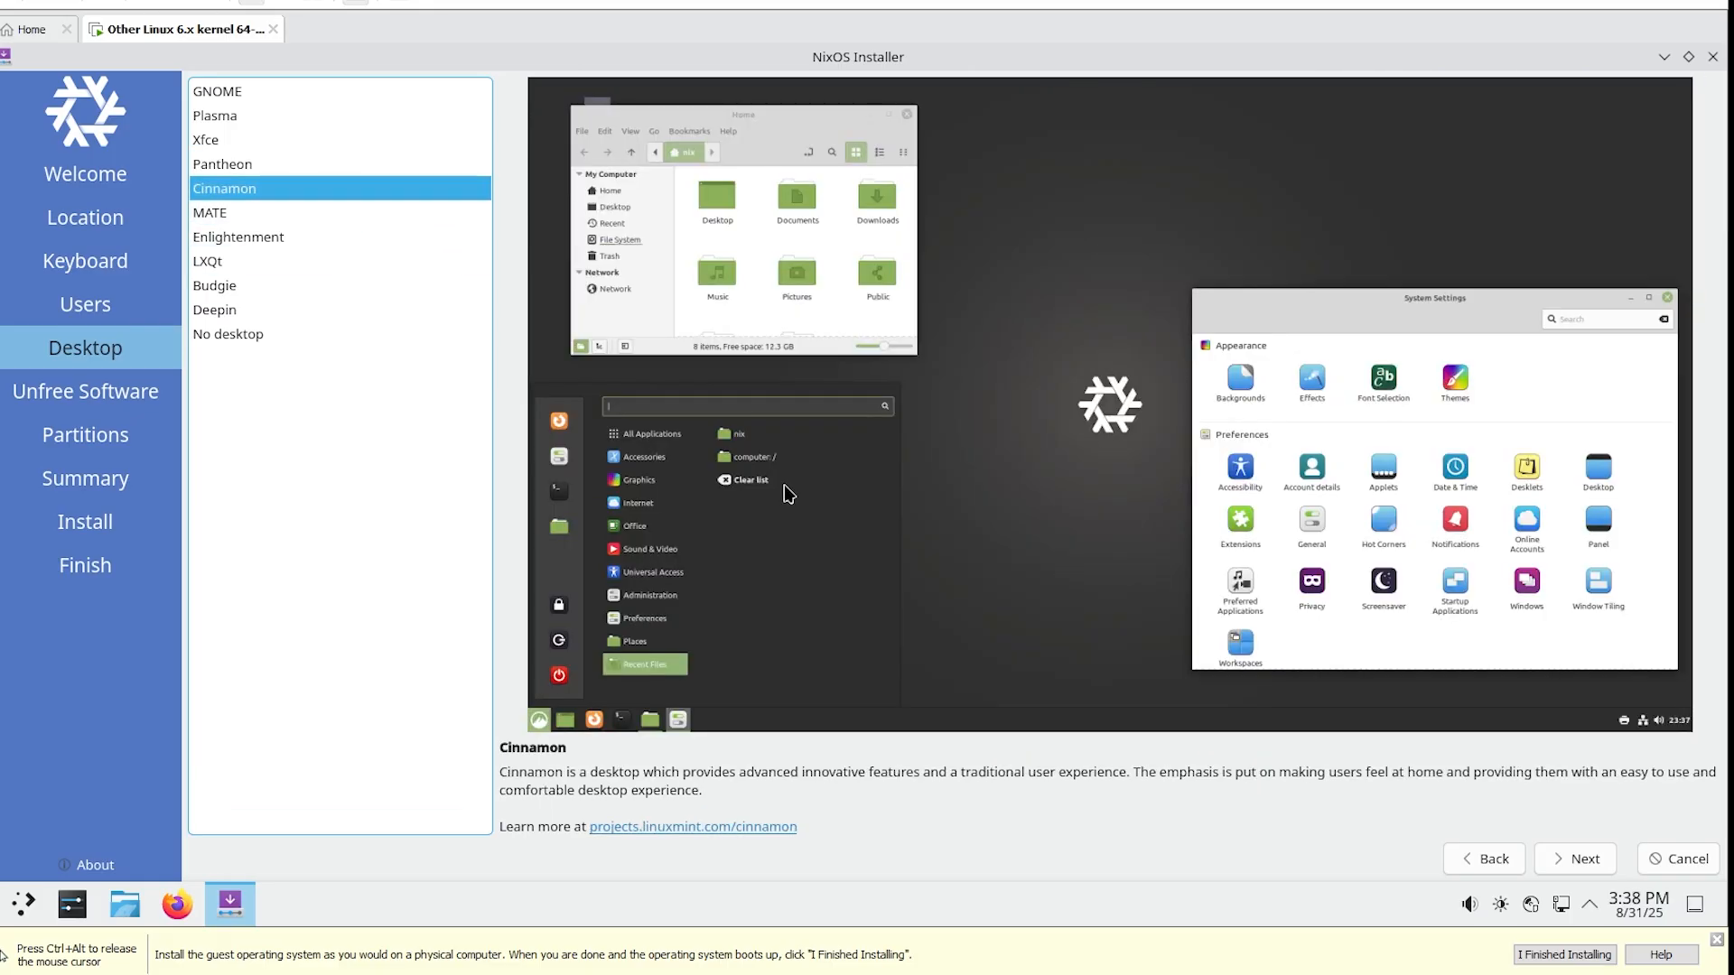
click(311, 216)
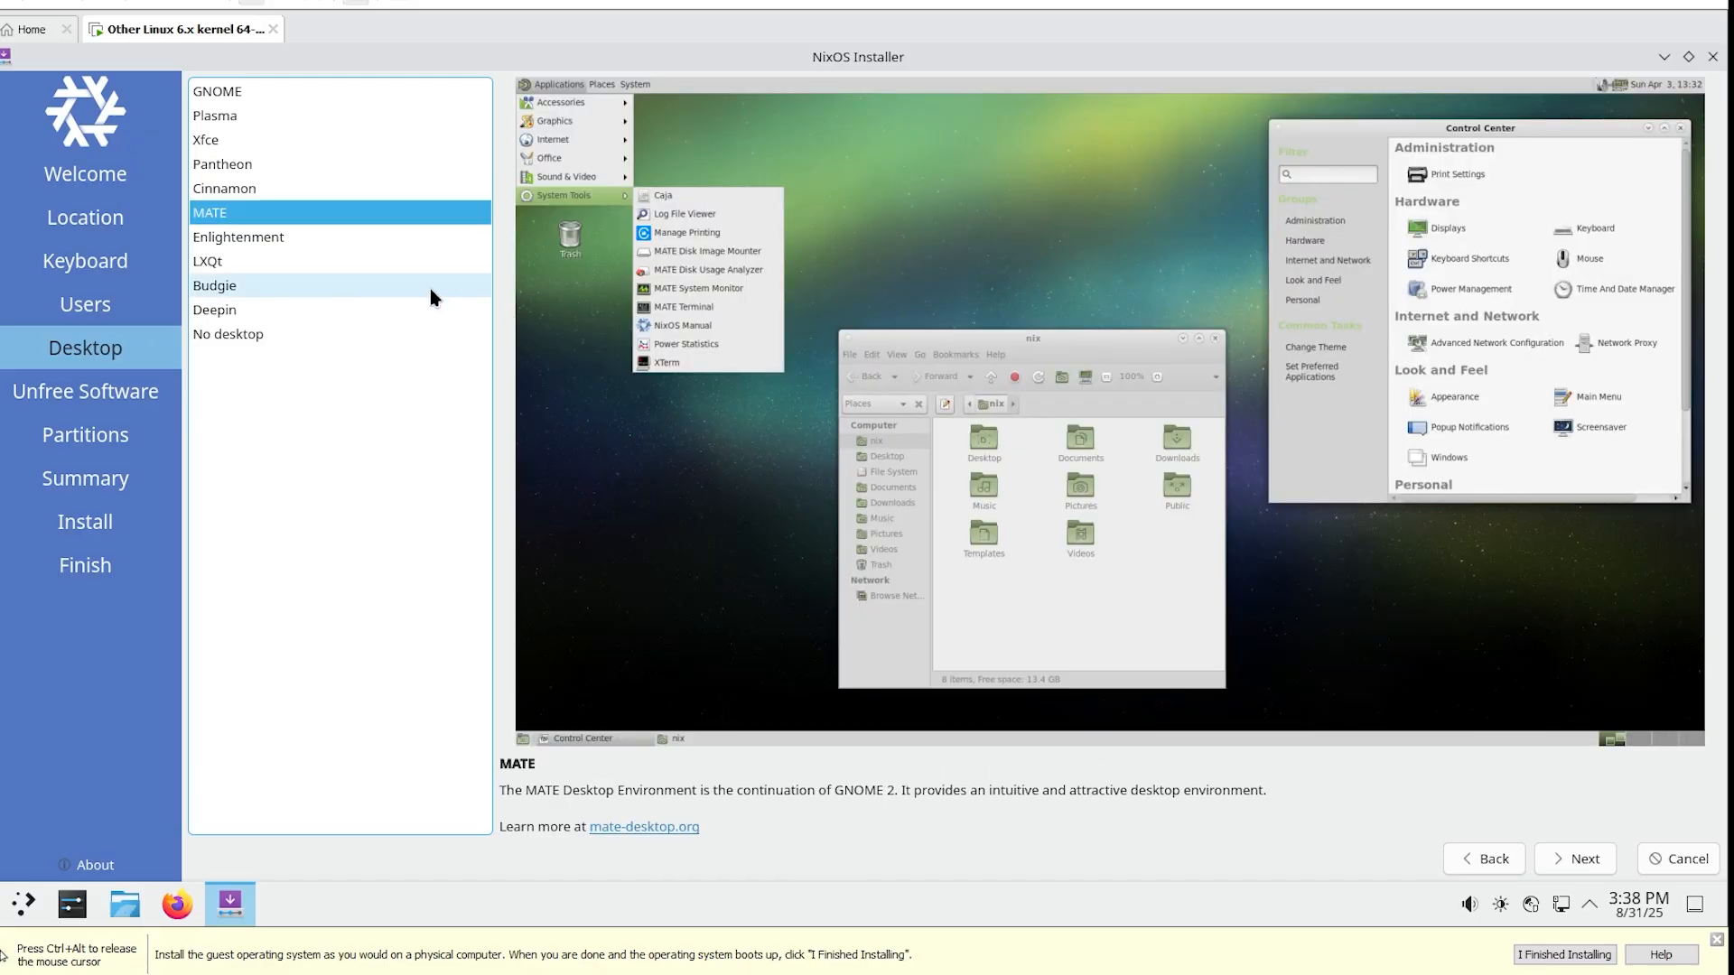
click(336, 247)
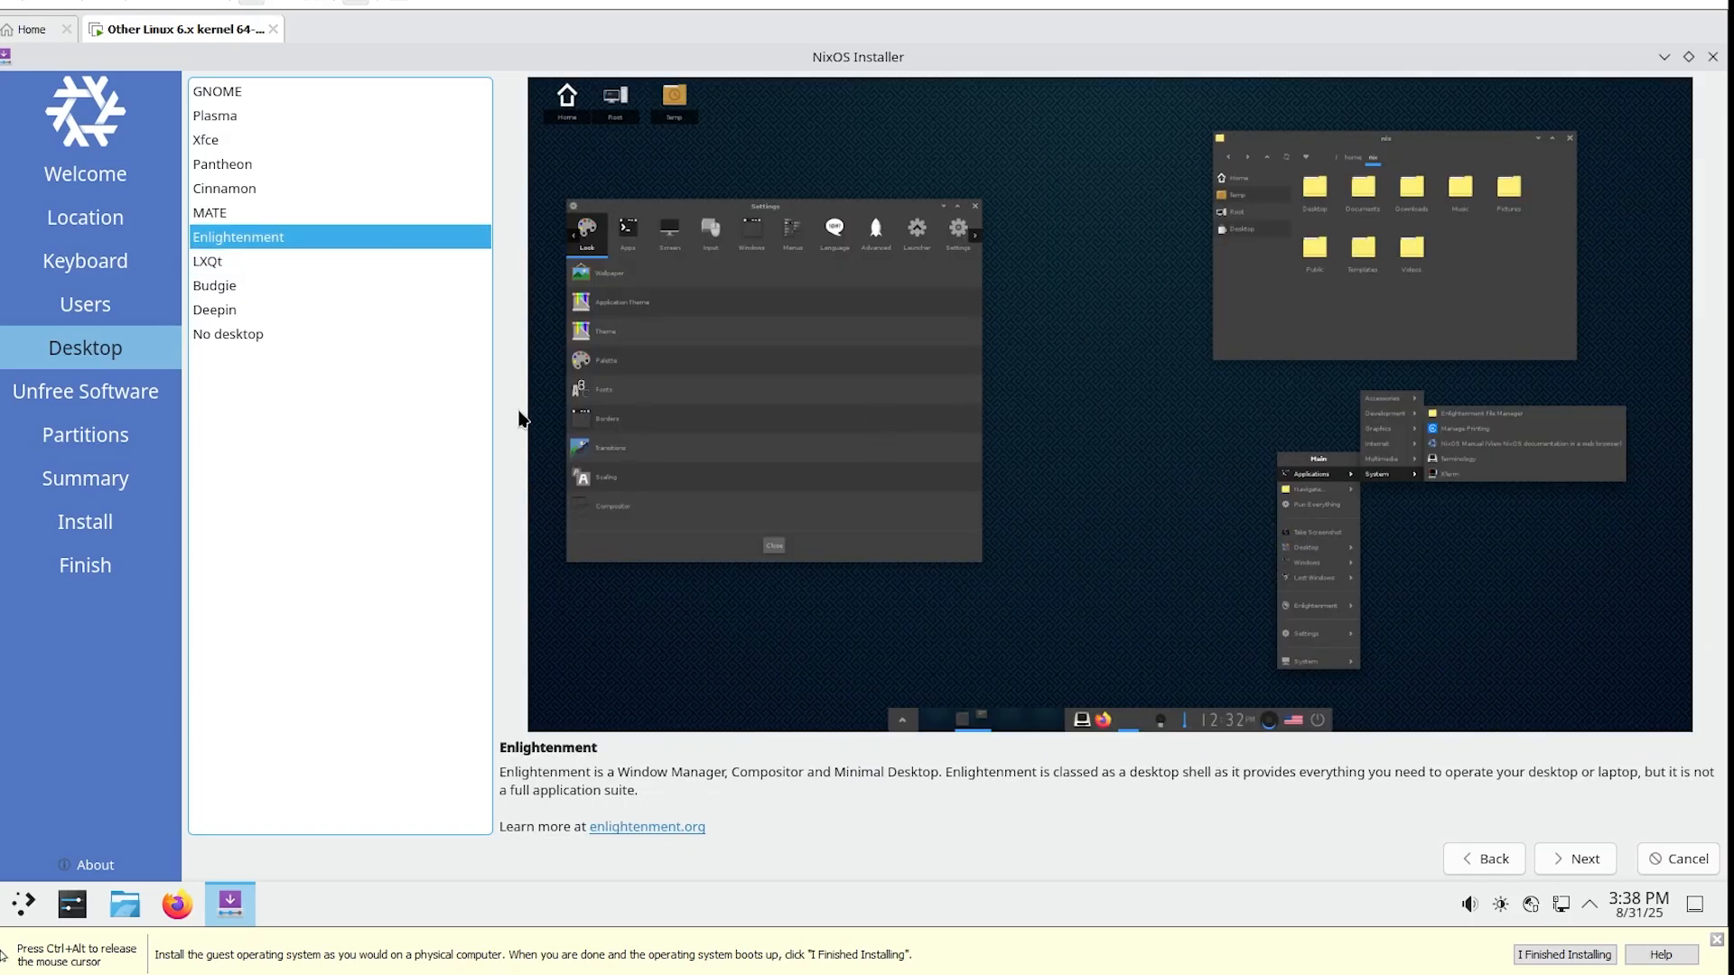
key(Down)
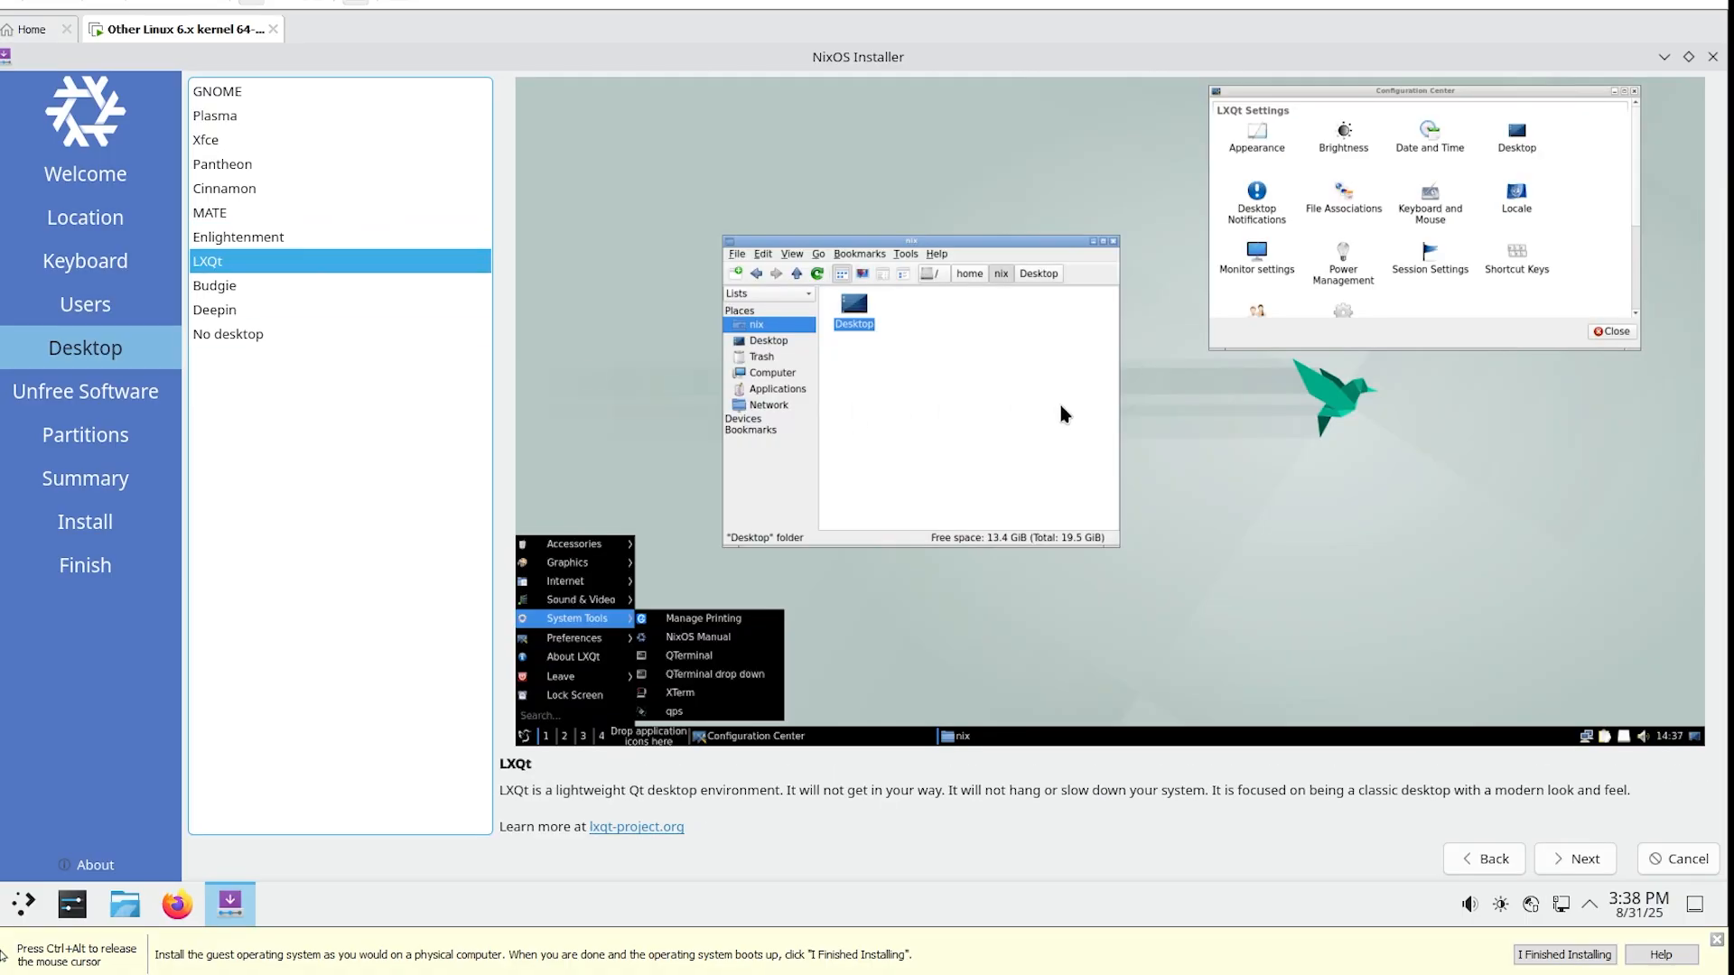
key(Down)
key(Down)
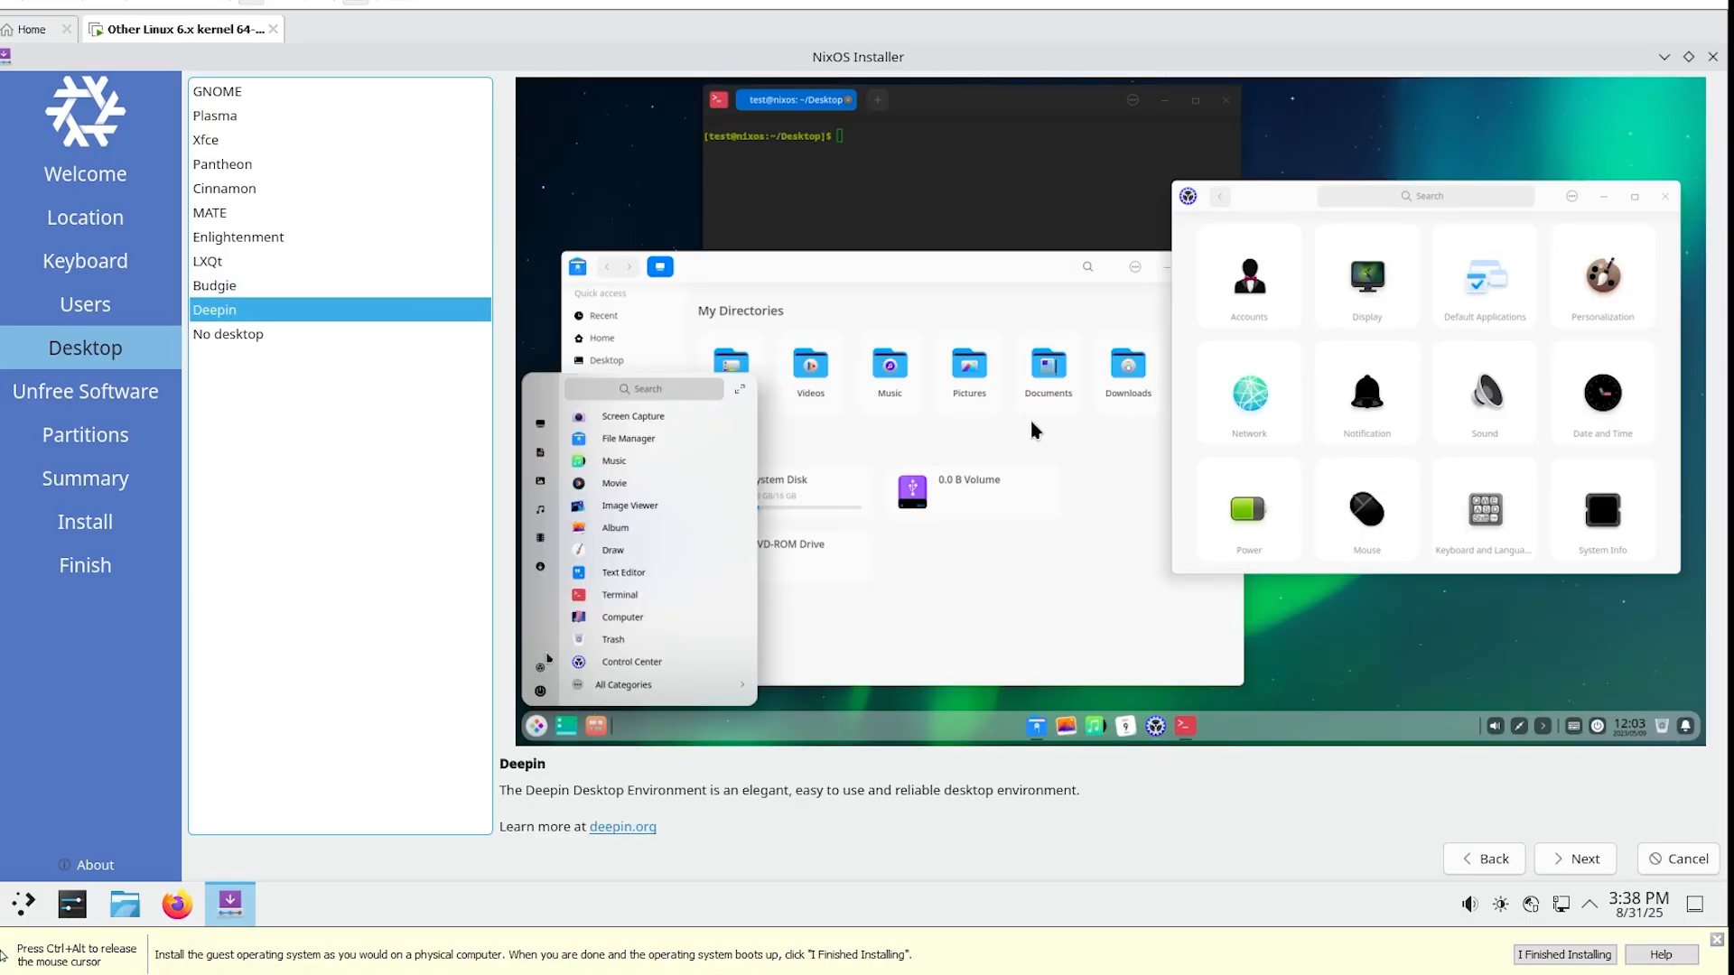
click(314, 287)
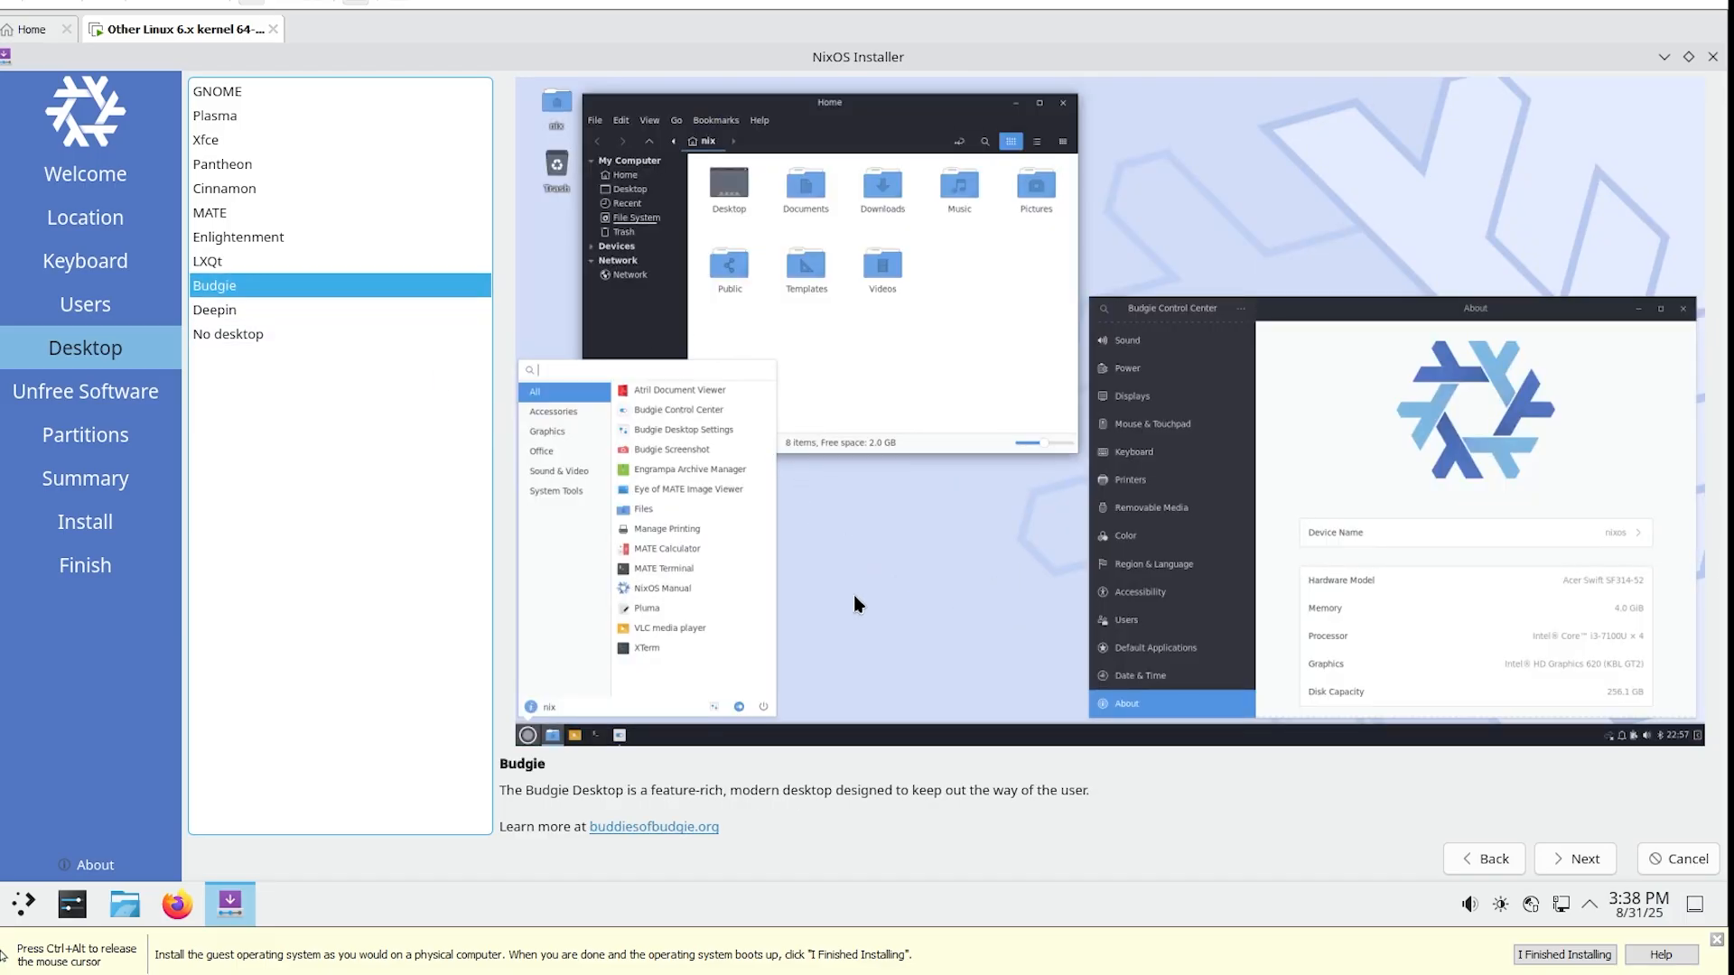
click(426, 336)
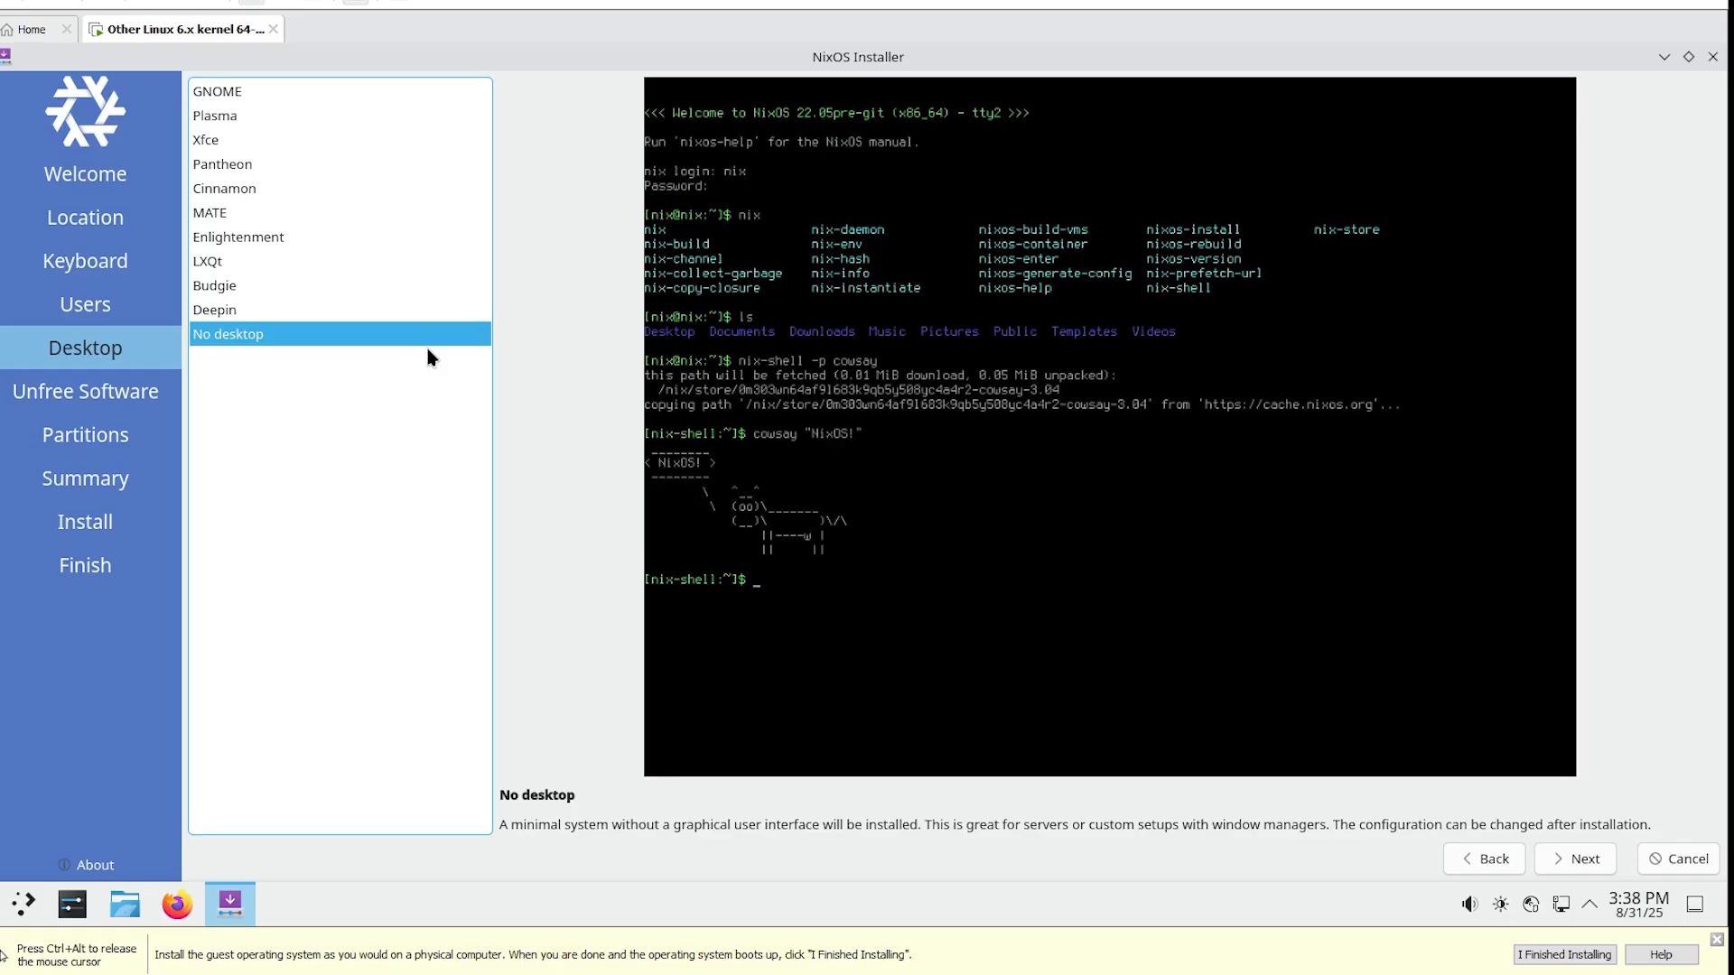
Choose the Deepin desktop environment and allow unfree software for the NixOS installation.
click(406, 313)
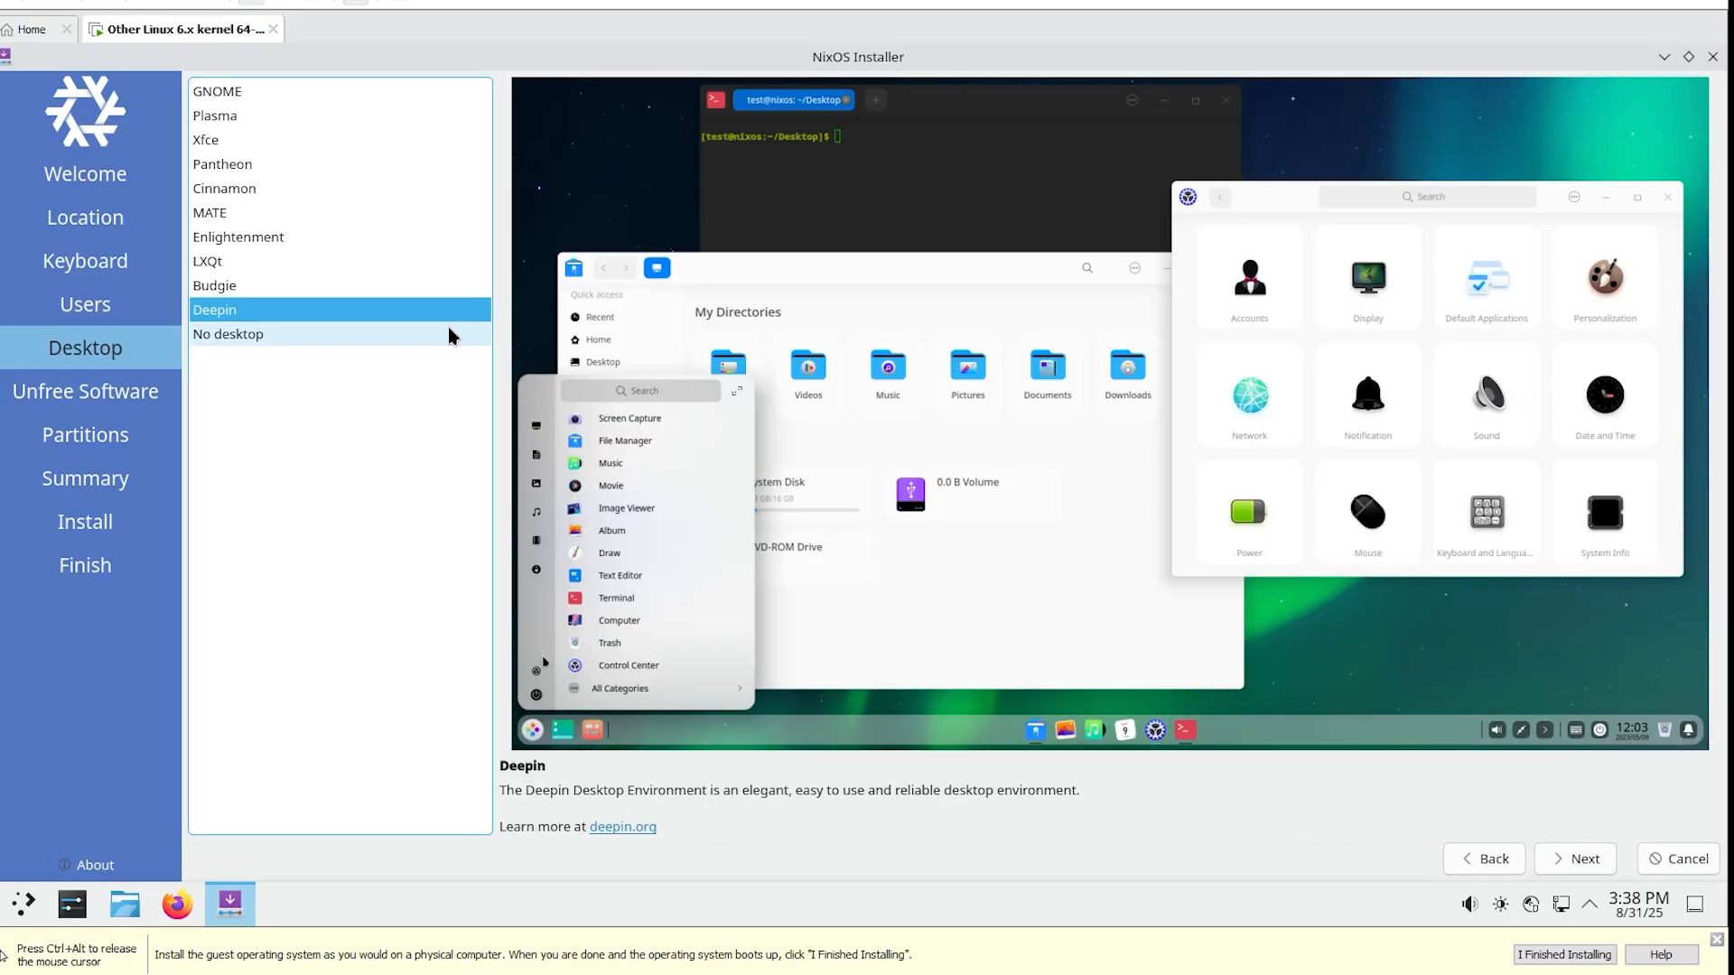
click(1604, 859)
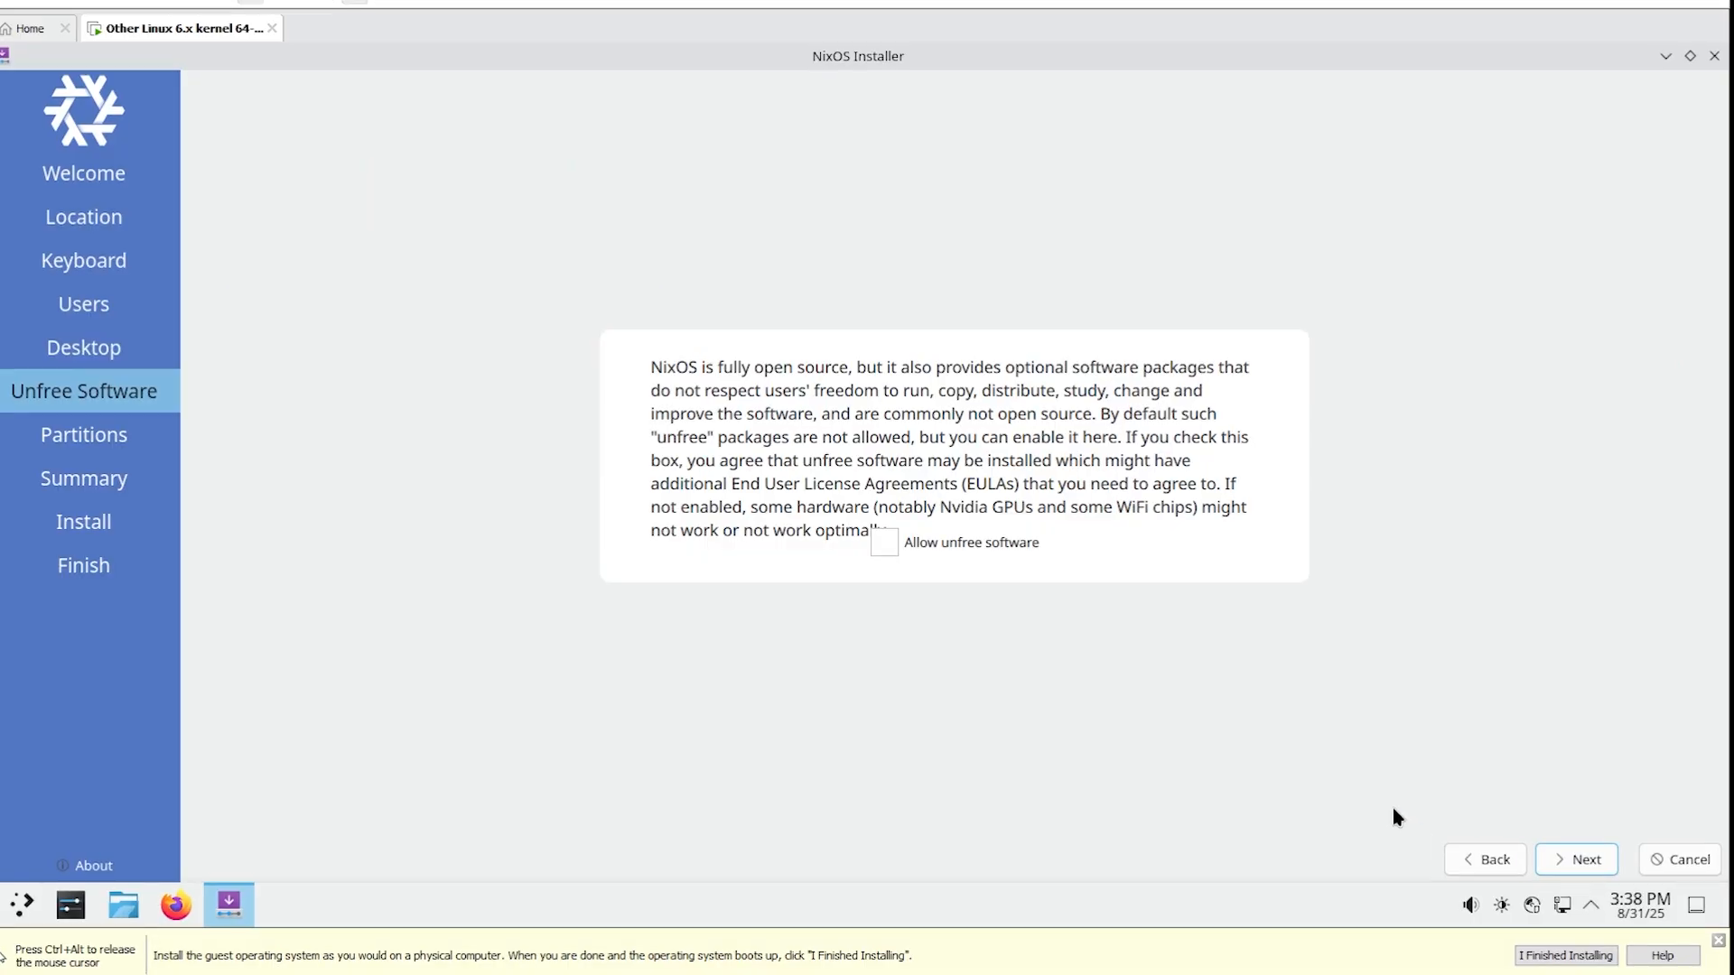
click(888, 544)
click(910, 587)
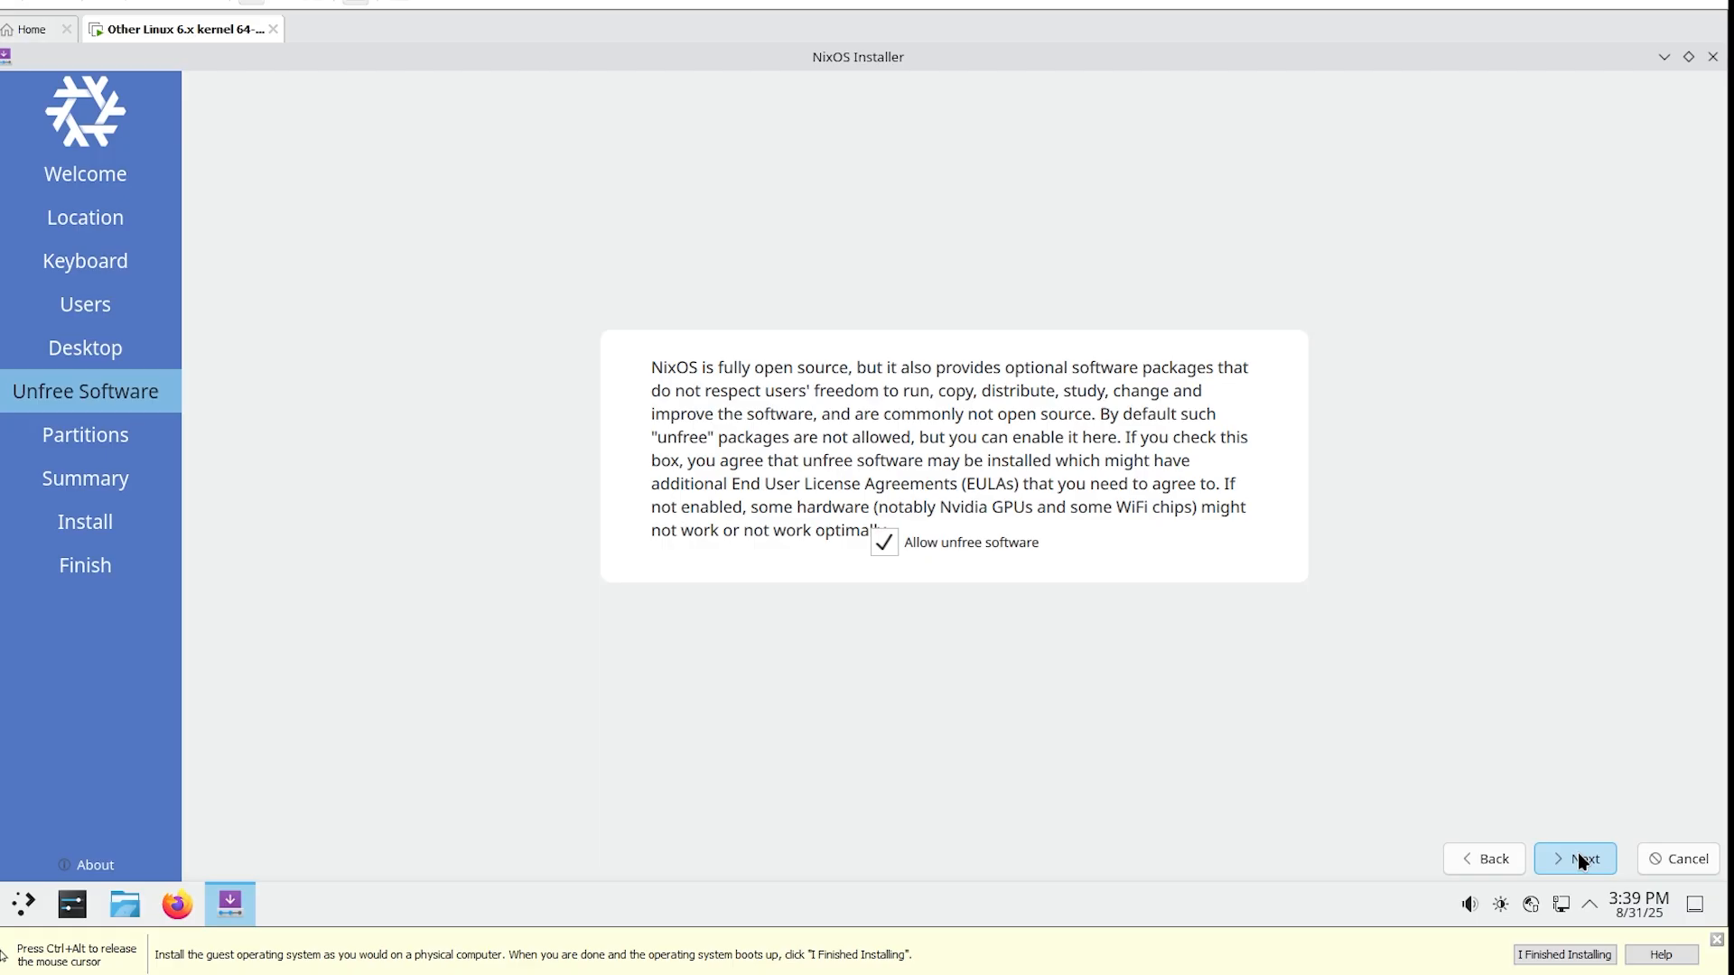
click(1580, 859)
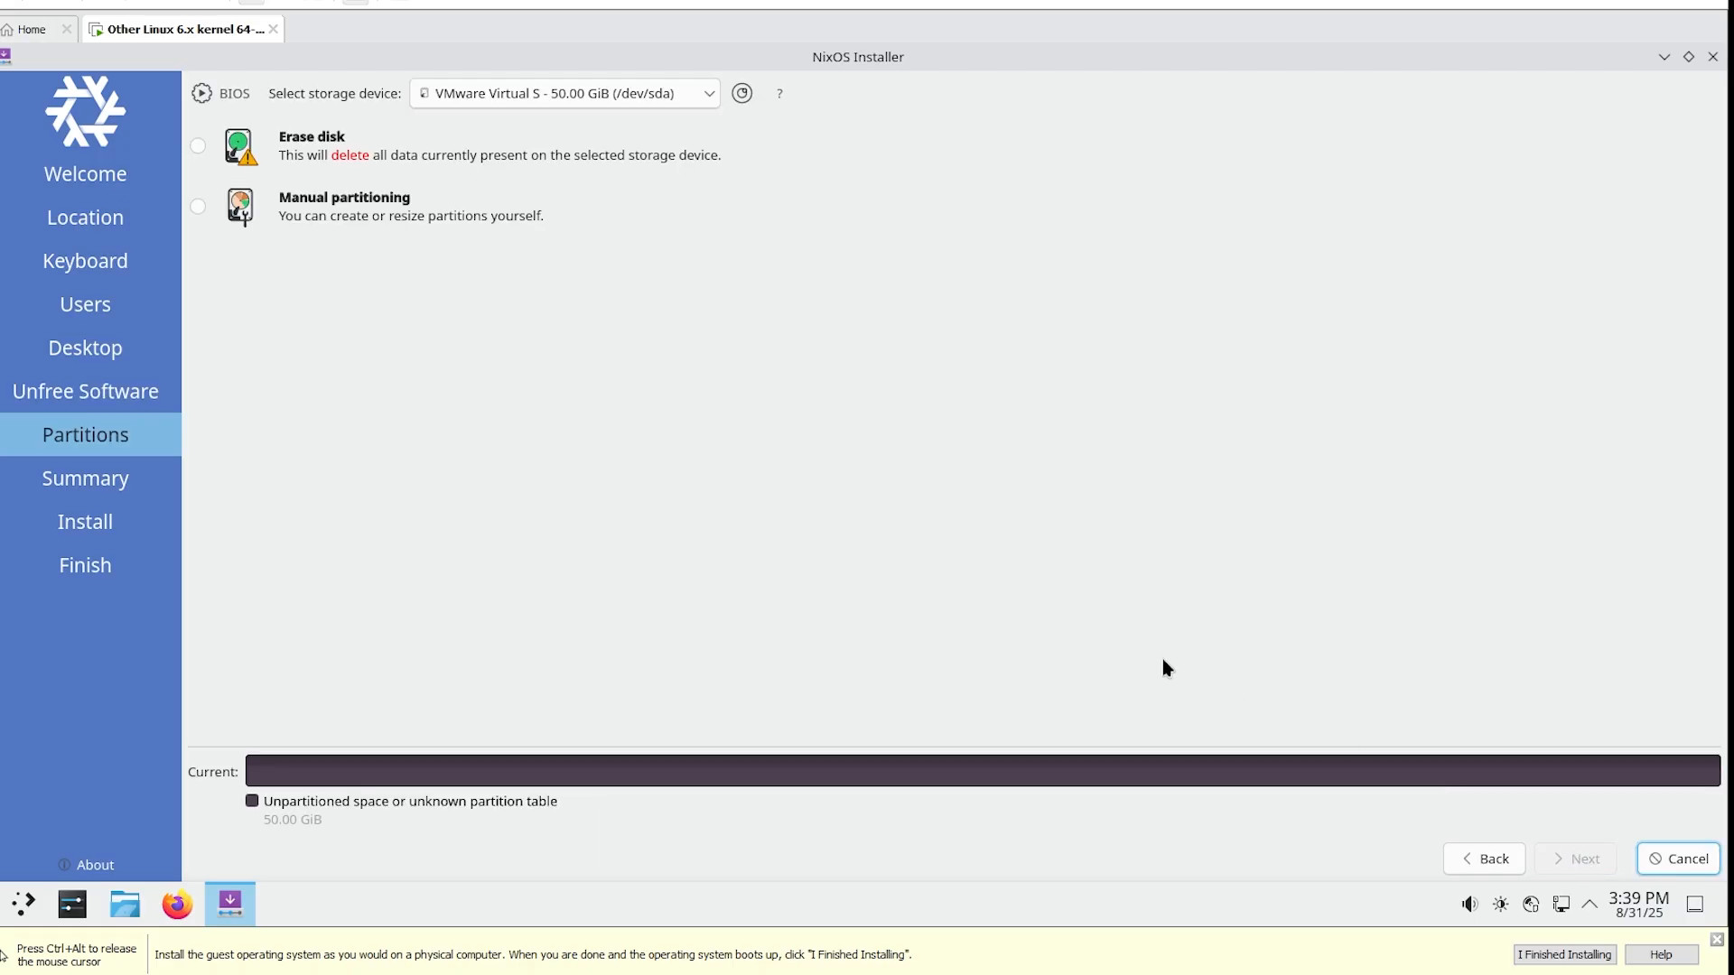
Set the installer to erase the 50.00 GiB VMware disk (/dev/sda) with no swap, and start the installation.
click(198, 145)
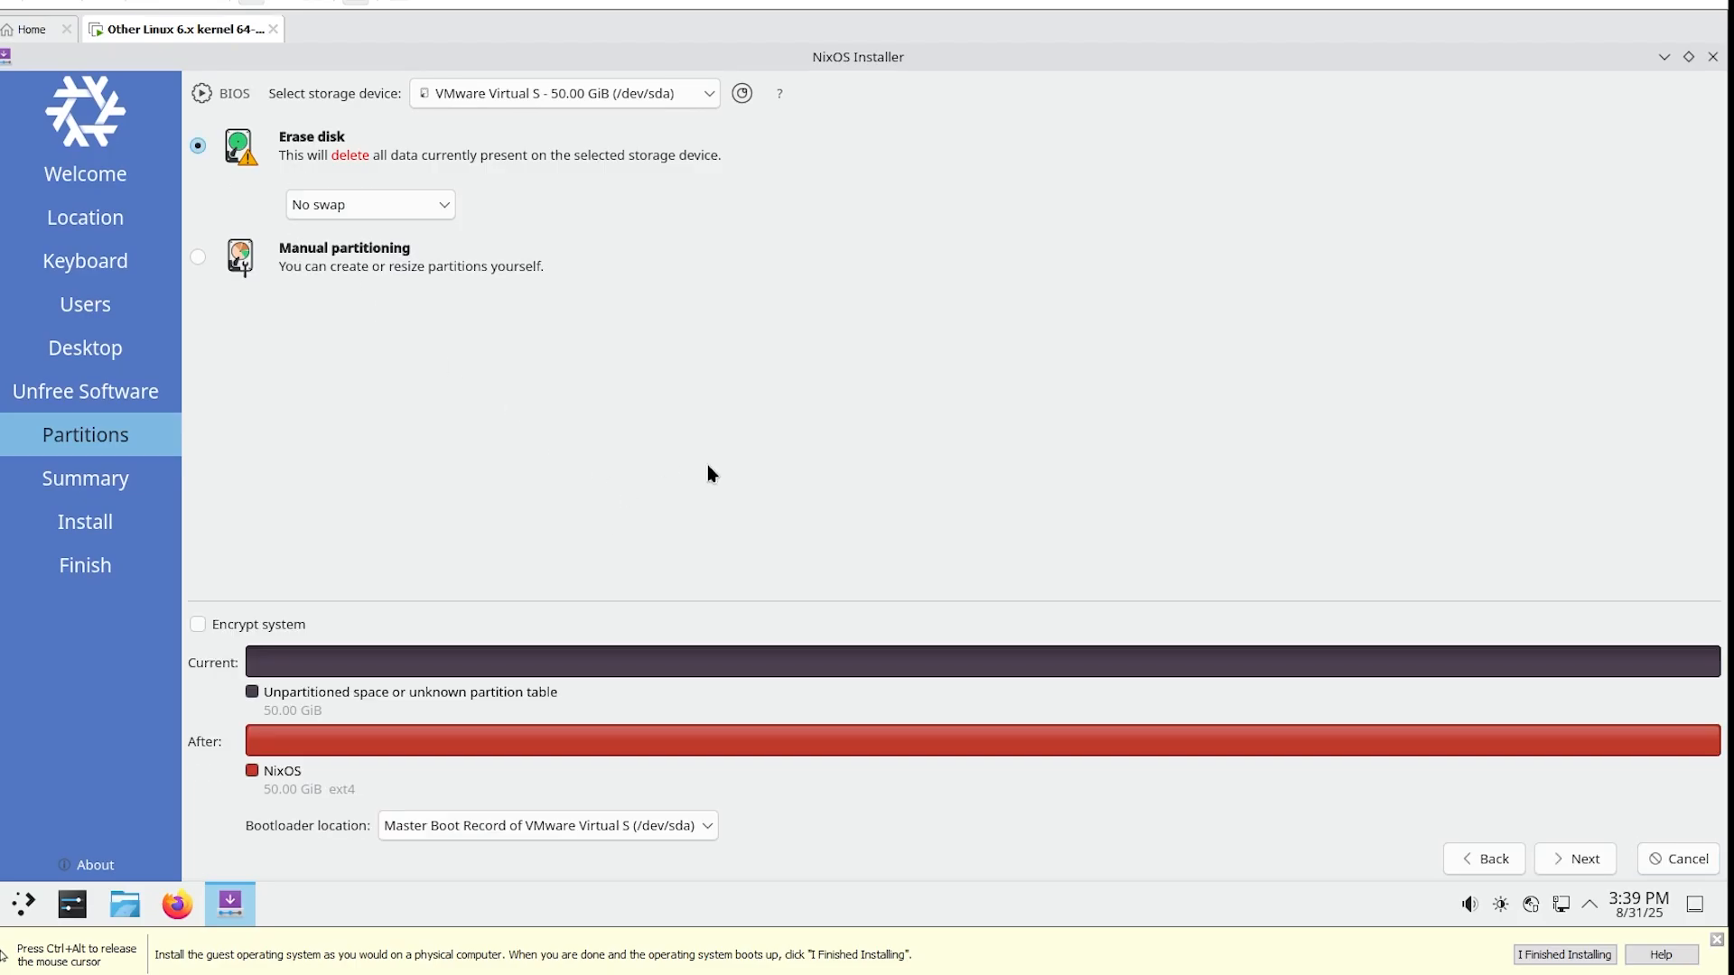
click(395, 213)
click(399, 240)
click(419, 203)
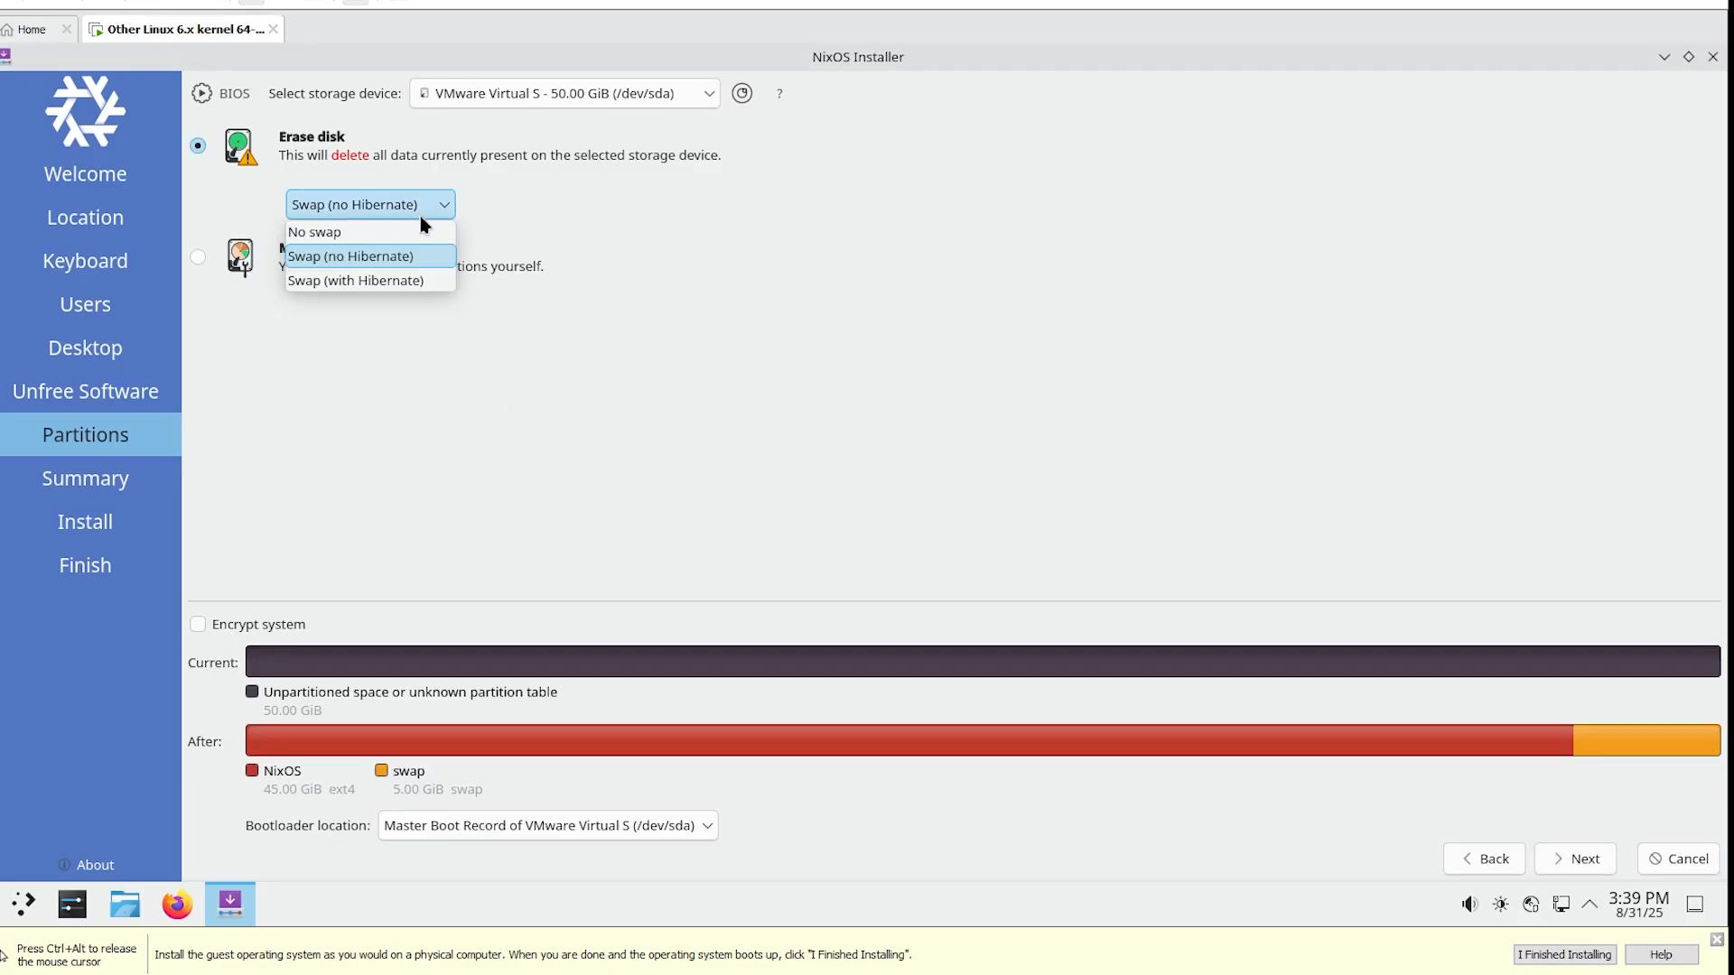
click(406, 230)
click(508, 94)
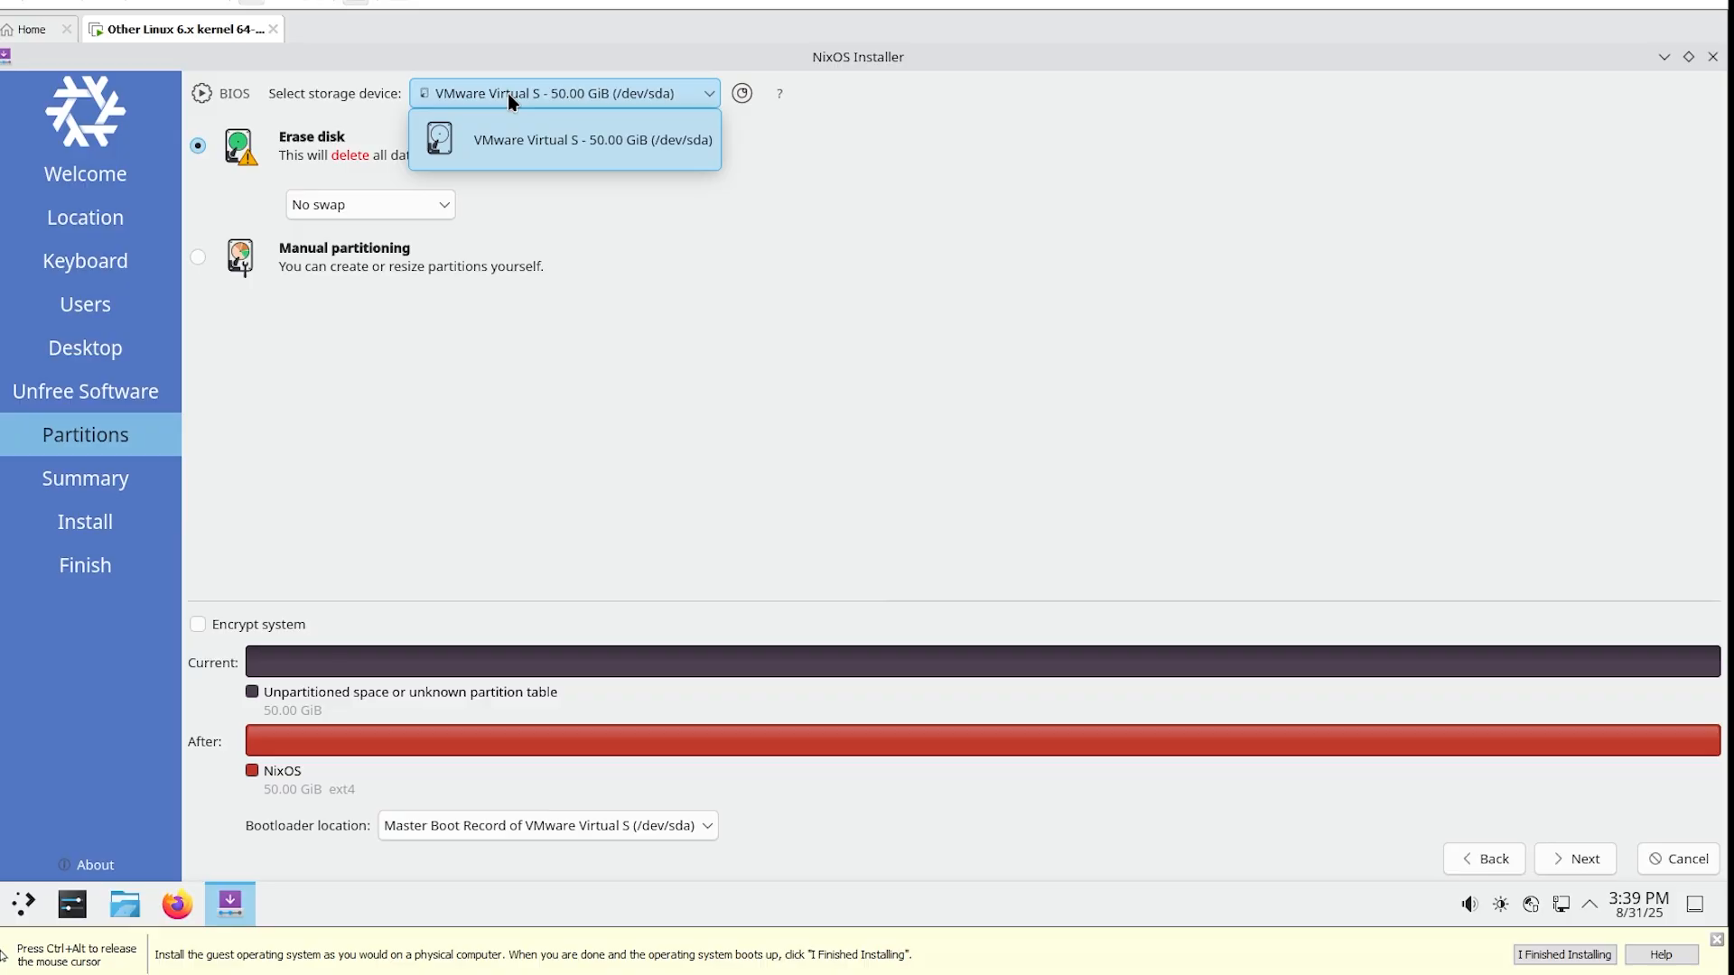
click(446, 150)
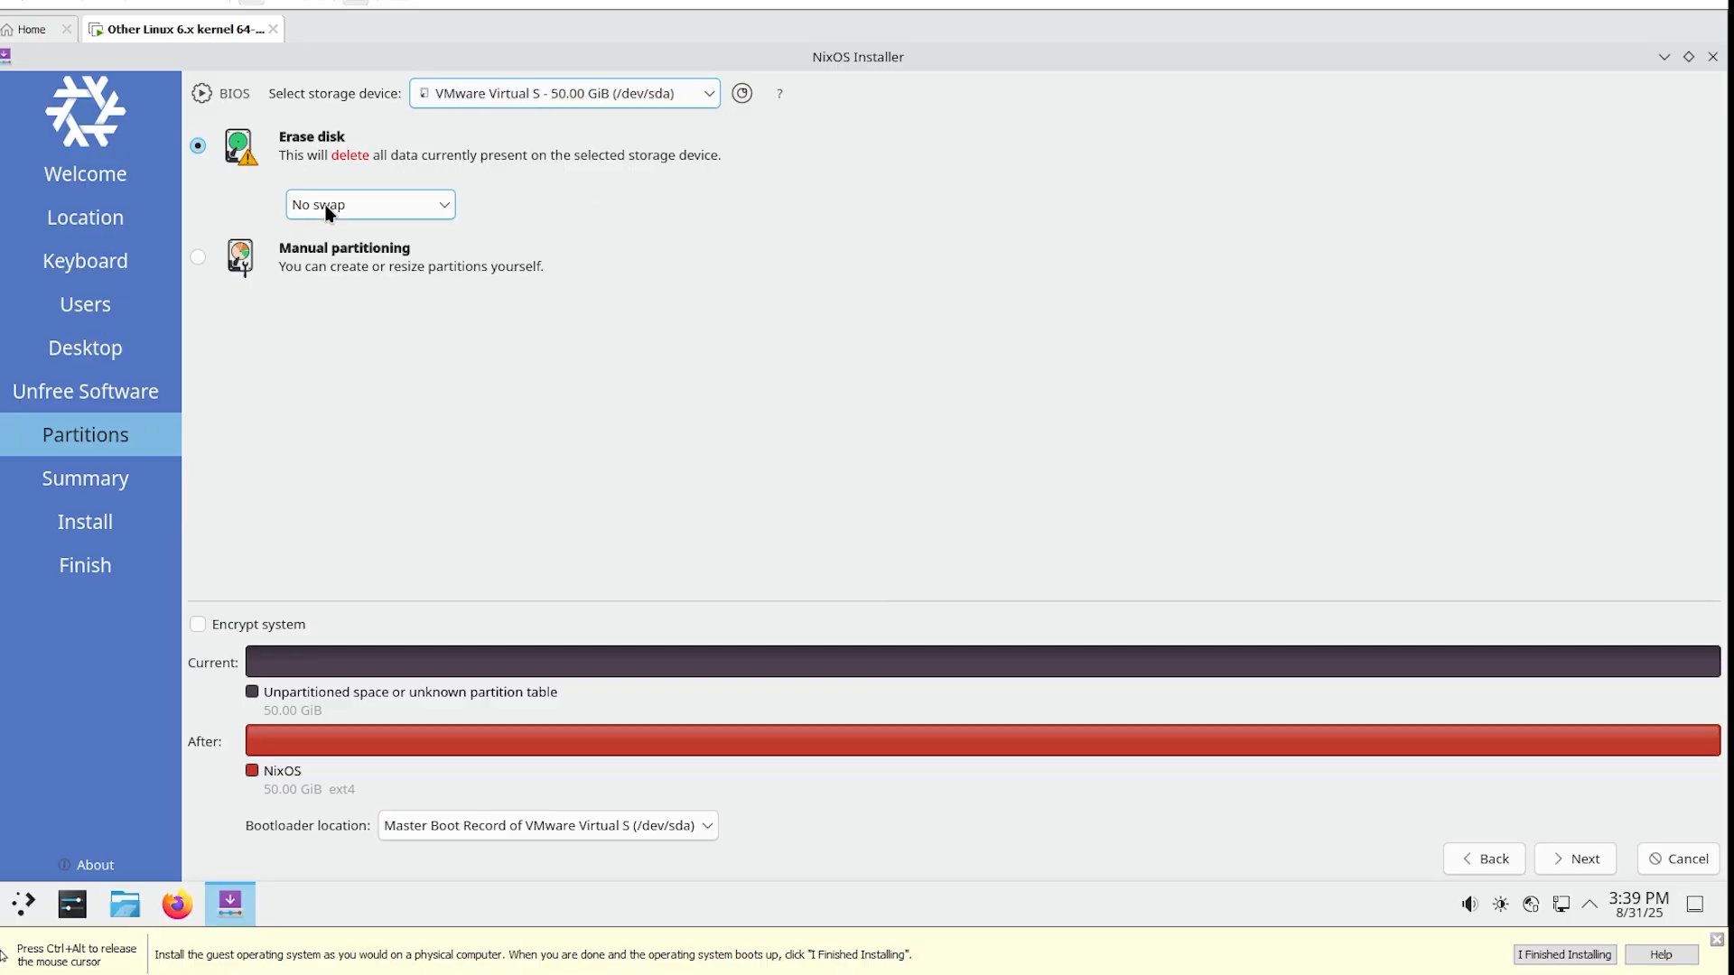
click(1573, 859)
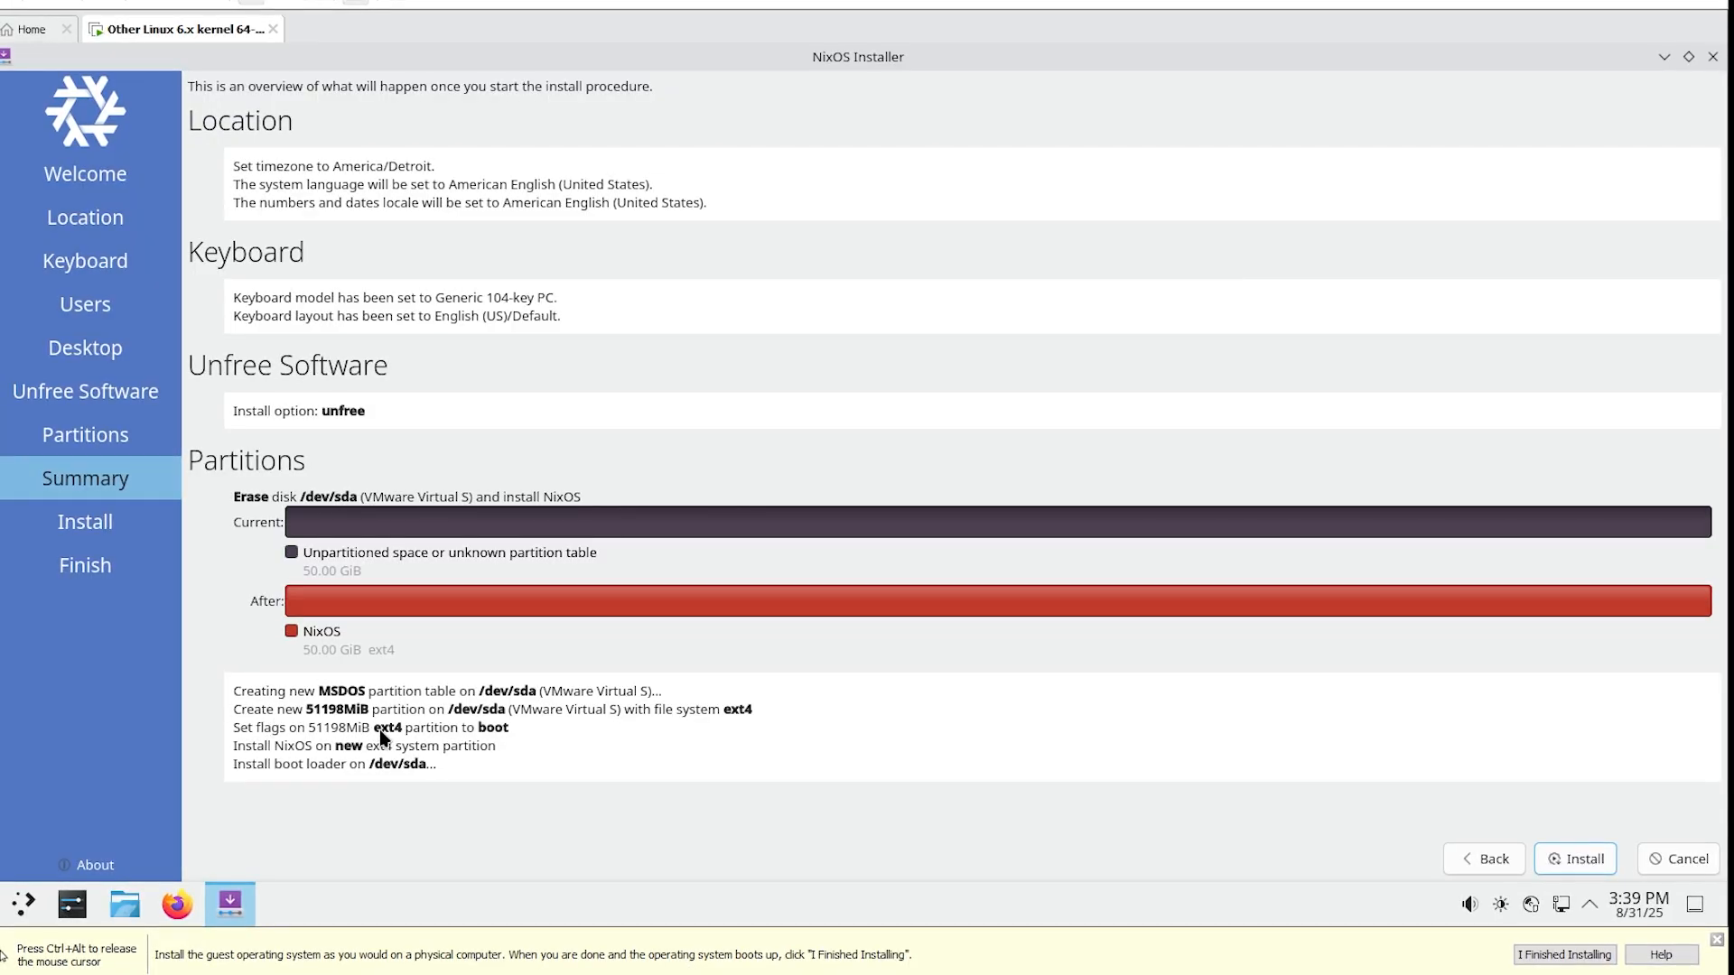
click(1607, 865)
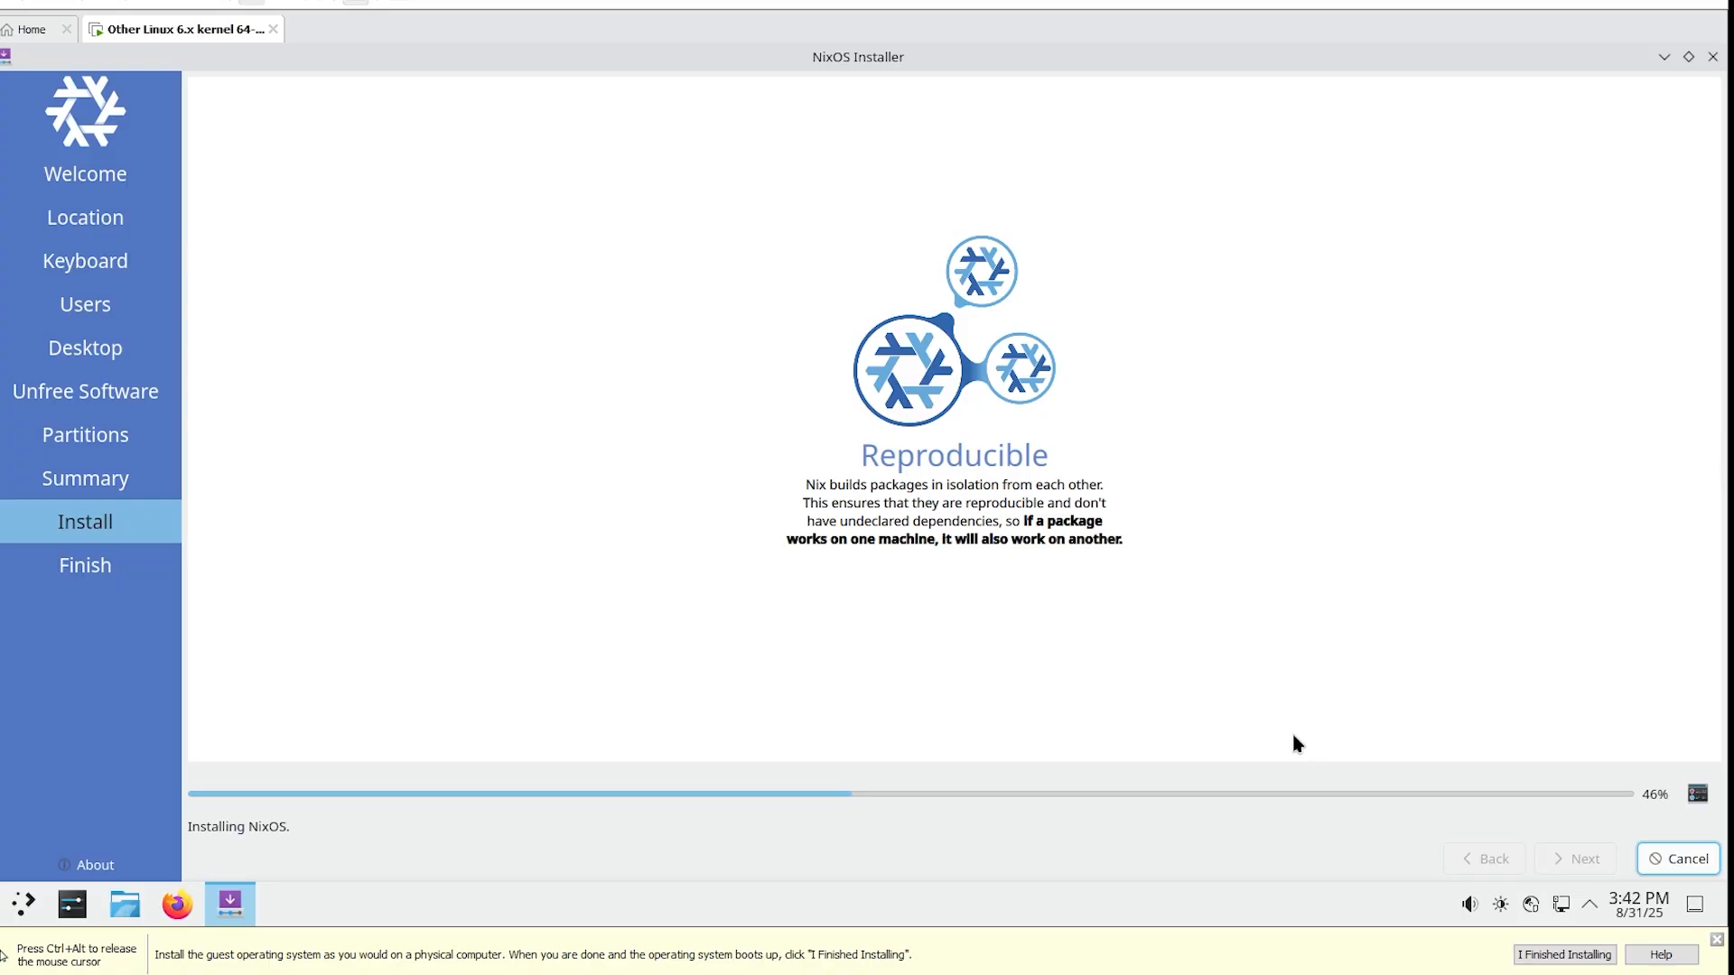
Switch to Notepad, review the four steps of the NixOS Virtual Machine Exploration Guide, and return to the virtual machine.
key(ctrl+alt)
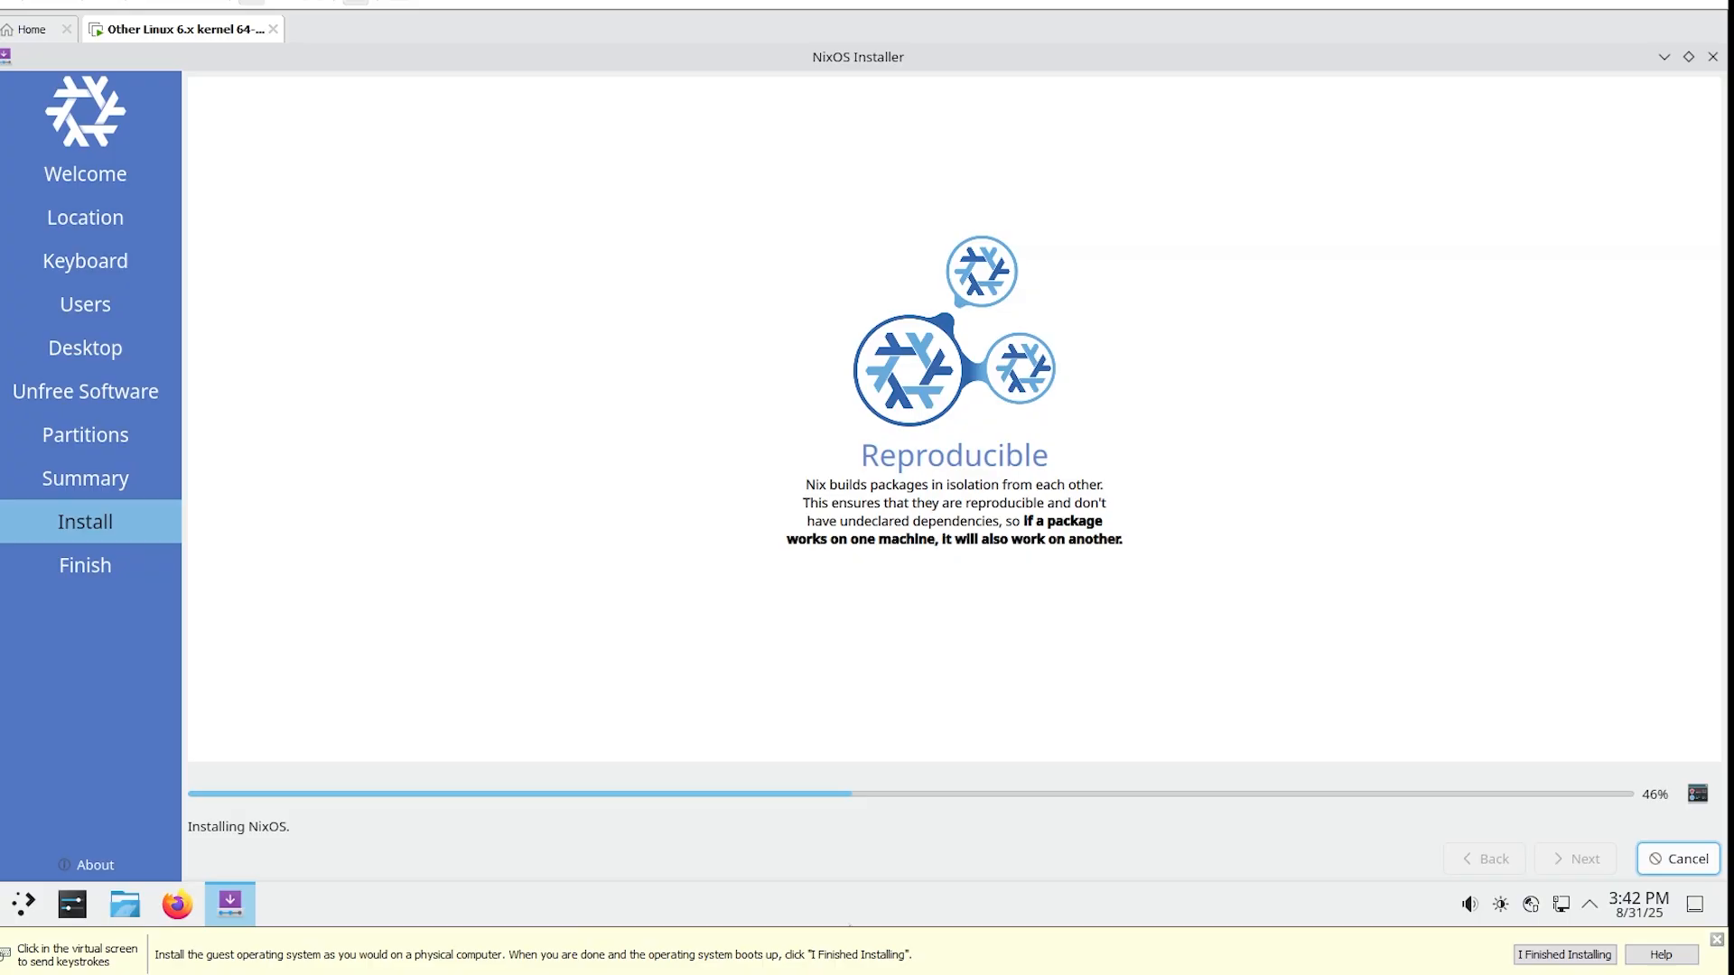
click(666, 908)
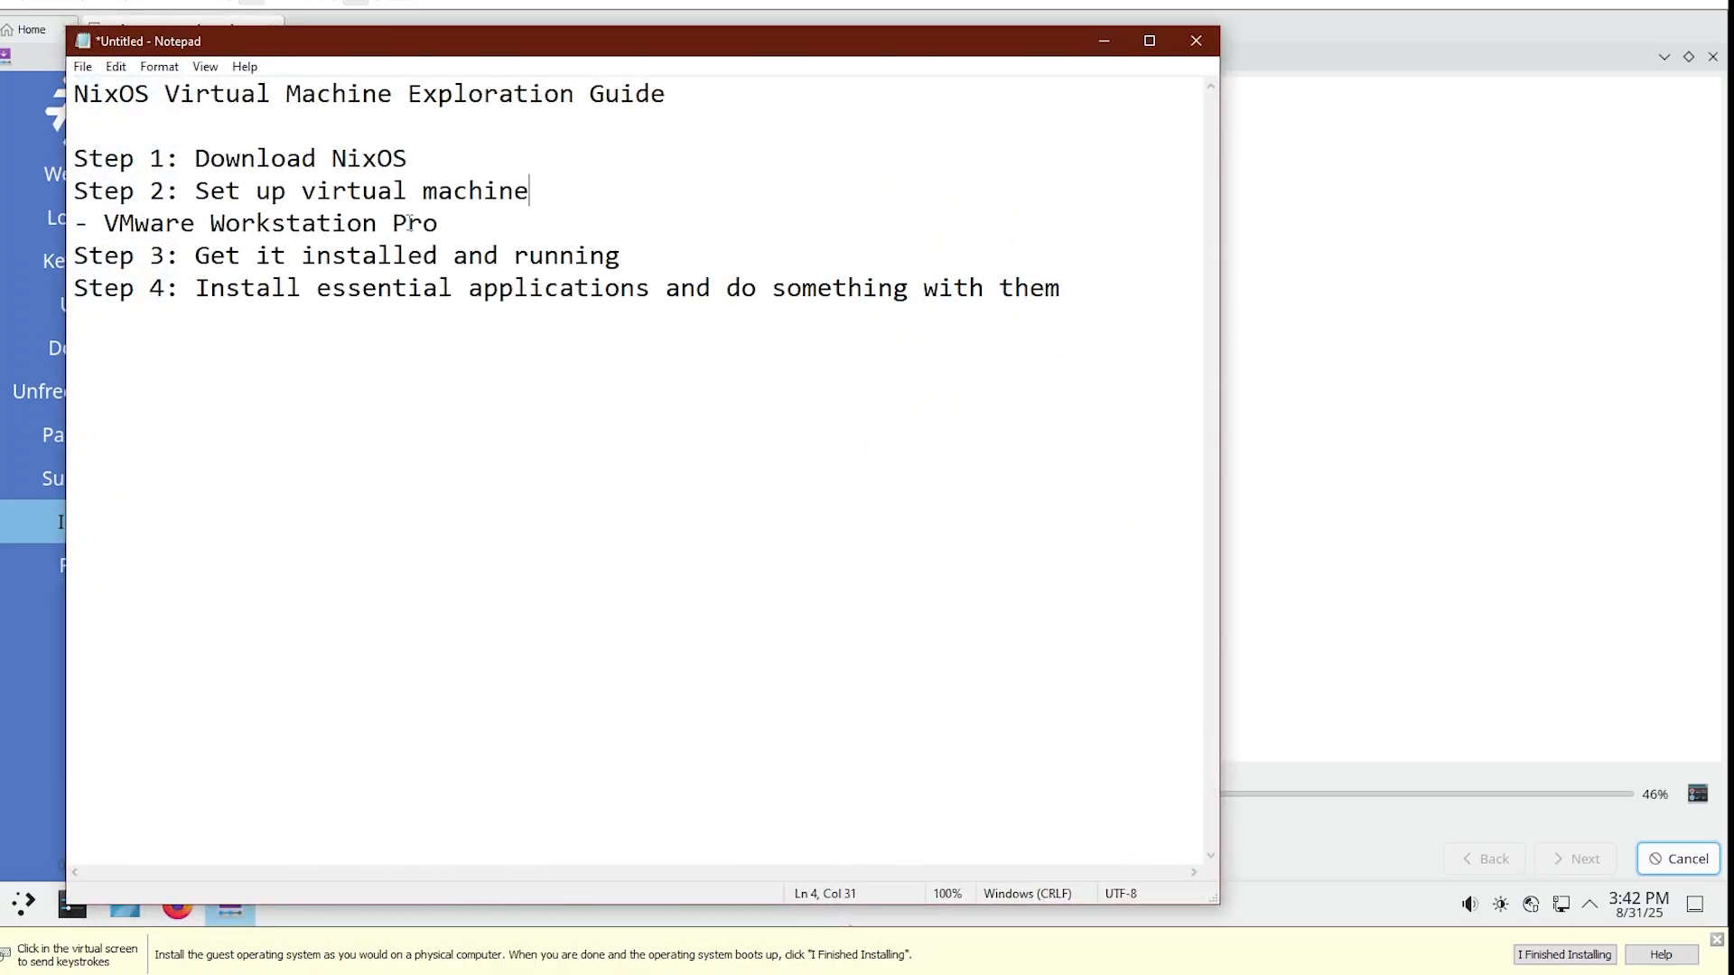
drag(76, 158, 376, 161)
drag(74, 190, 579, 184)
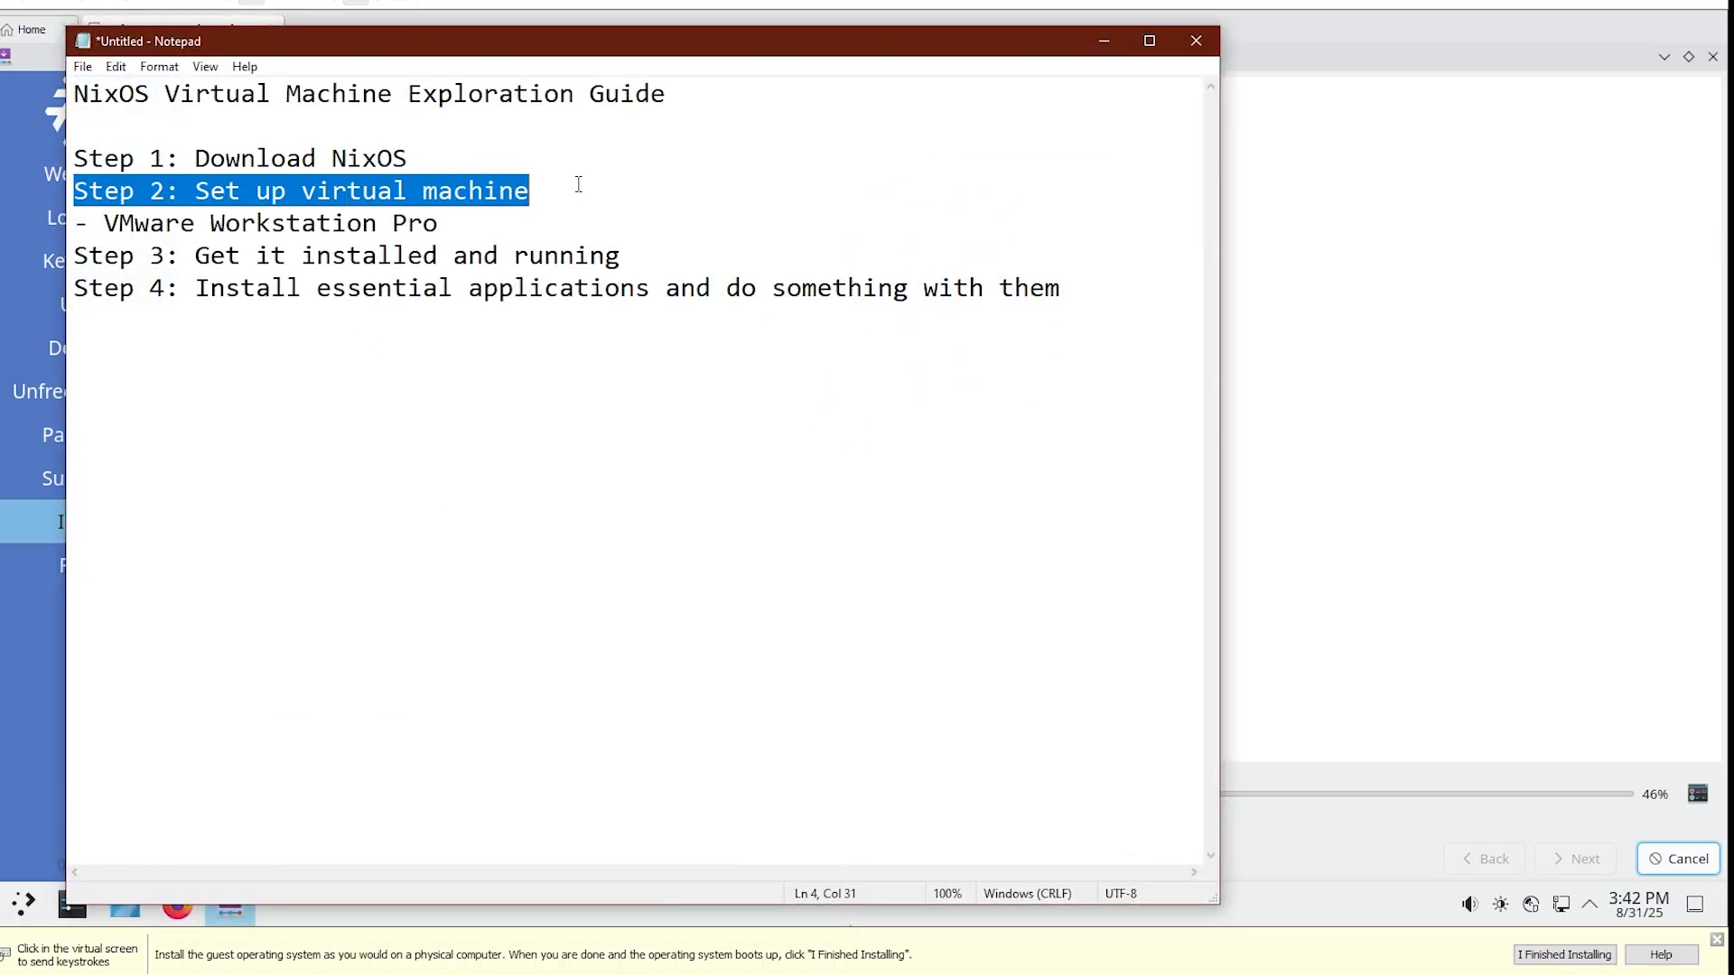
drag(73, 257, 724, 253)
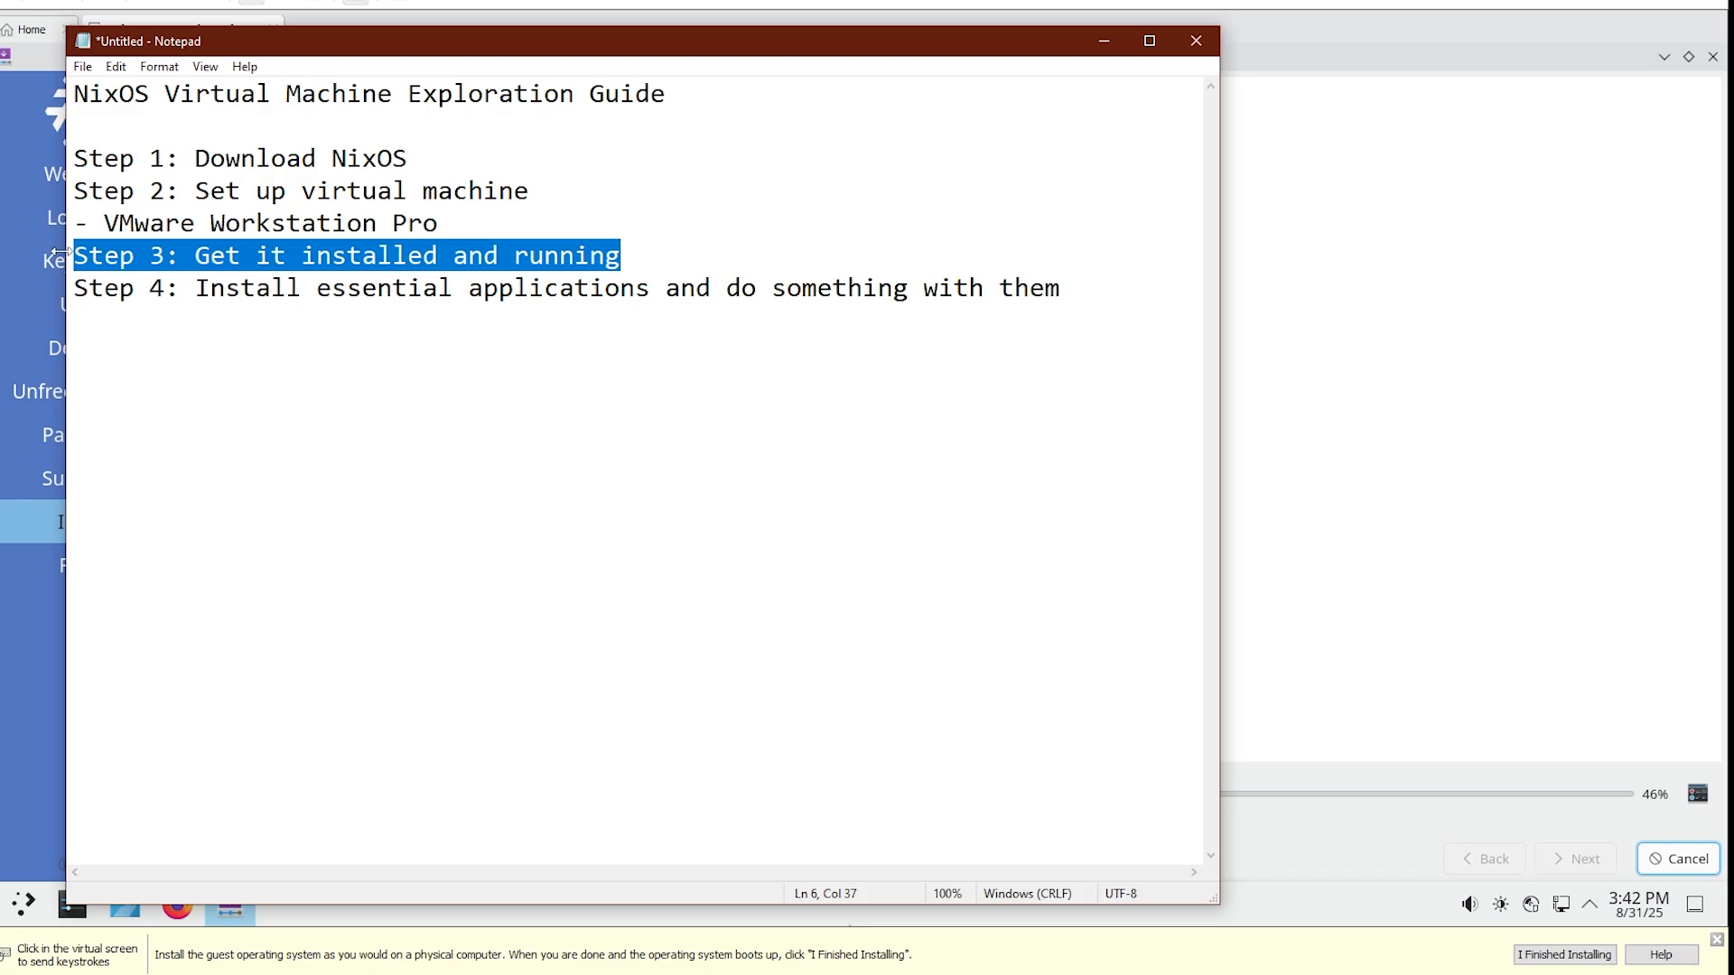
drag(74, 257, 751, 267)
click(752, 266)
drag(77, 294, 1027, 284)
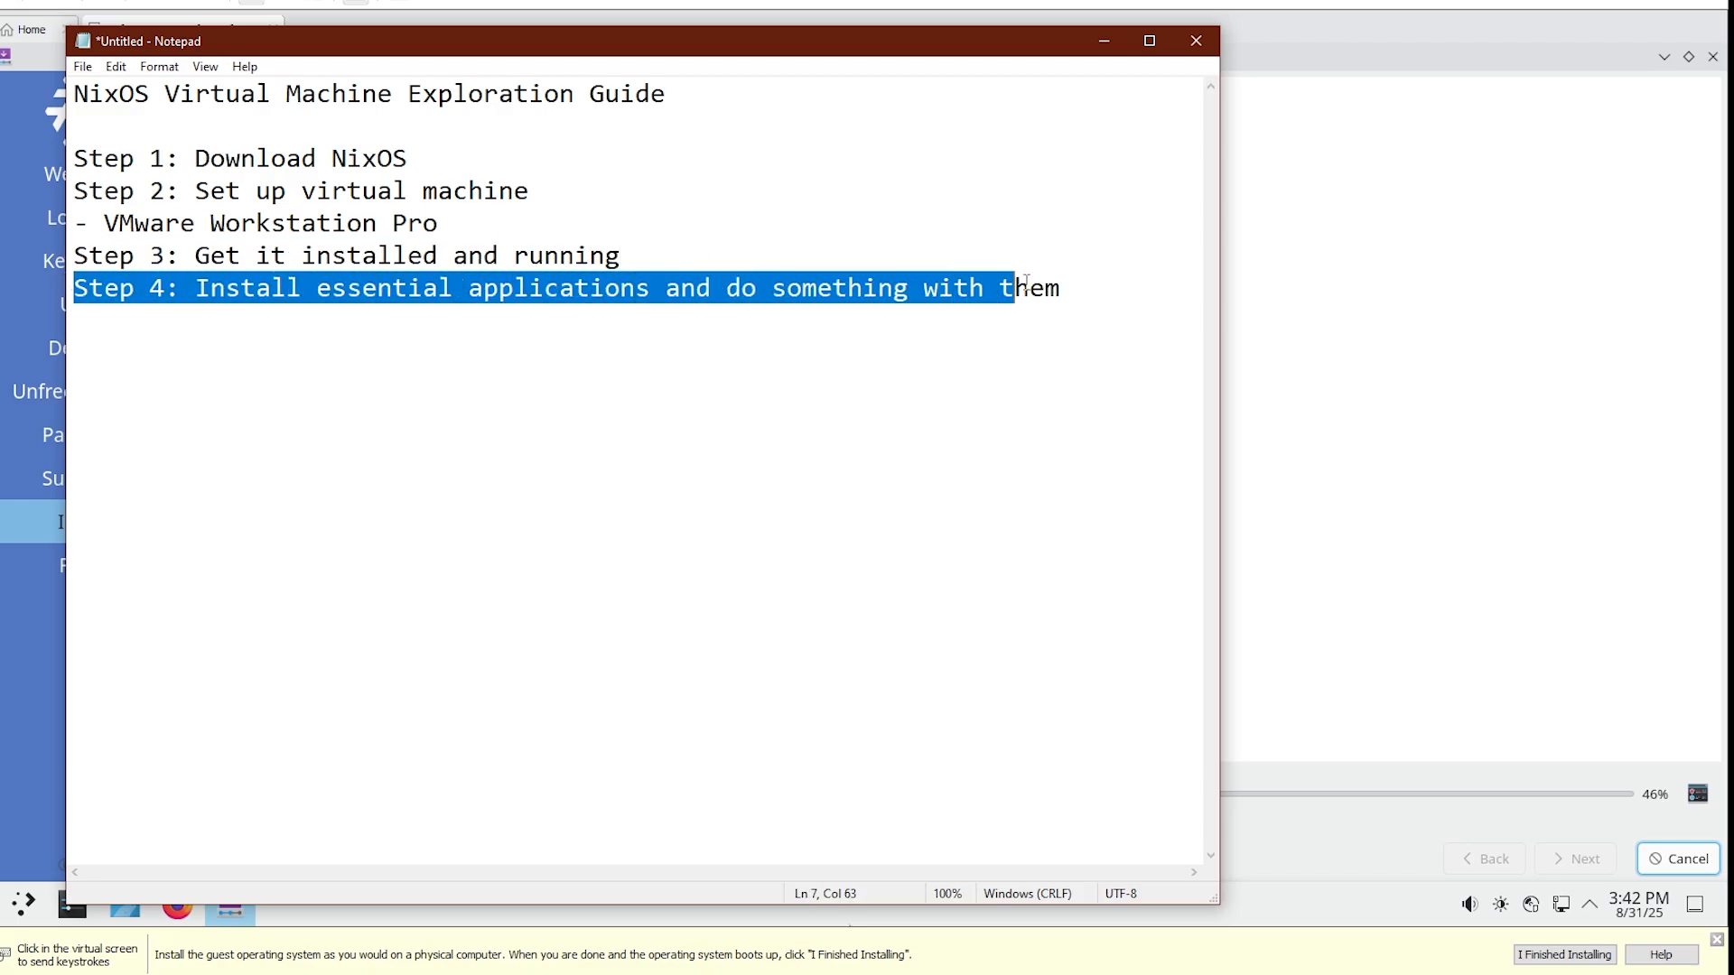
click(1123, 277)
click(1103, 42)
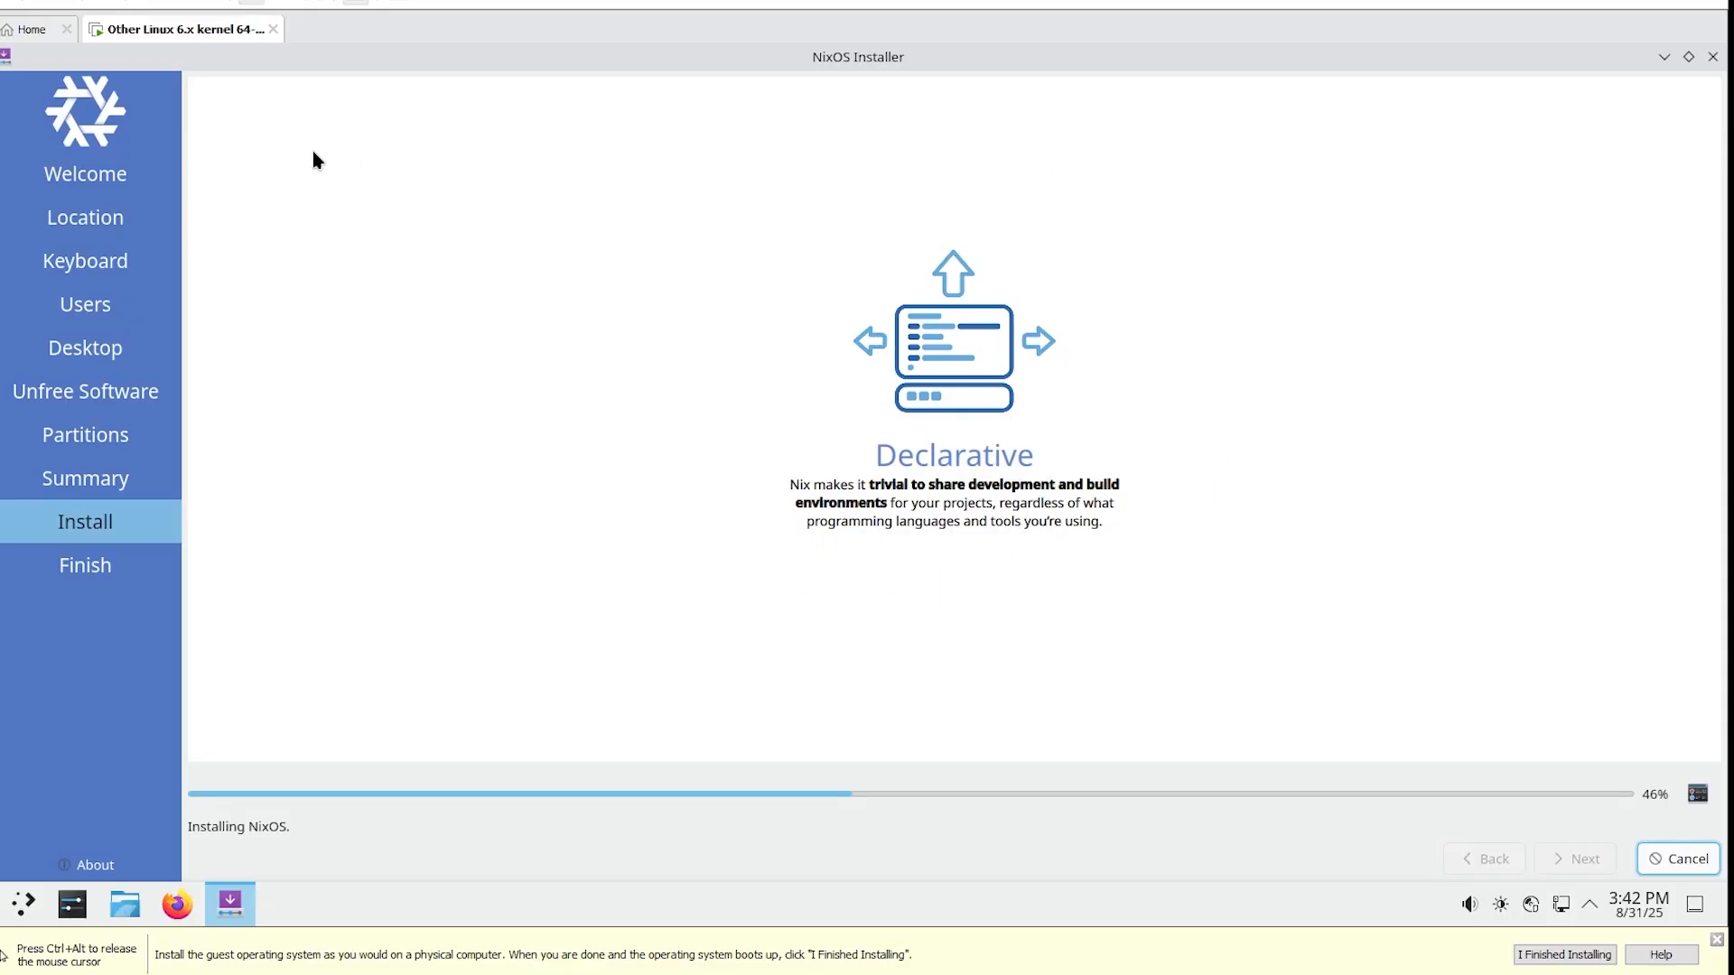
Enter the password at the live session's lock screen and finish the installer with Restart now enabled.
key(ctrl+alt)
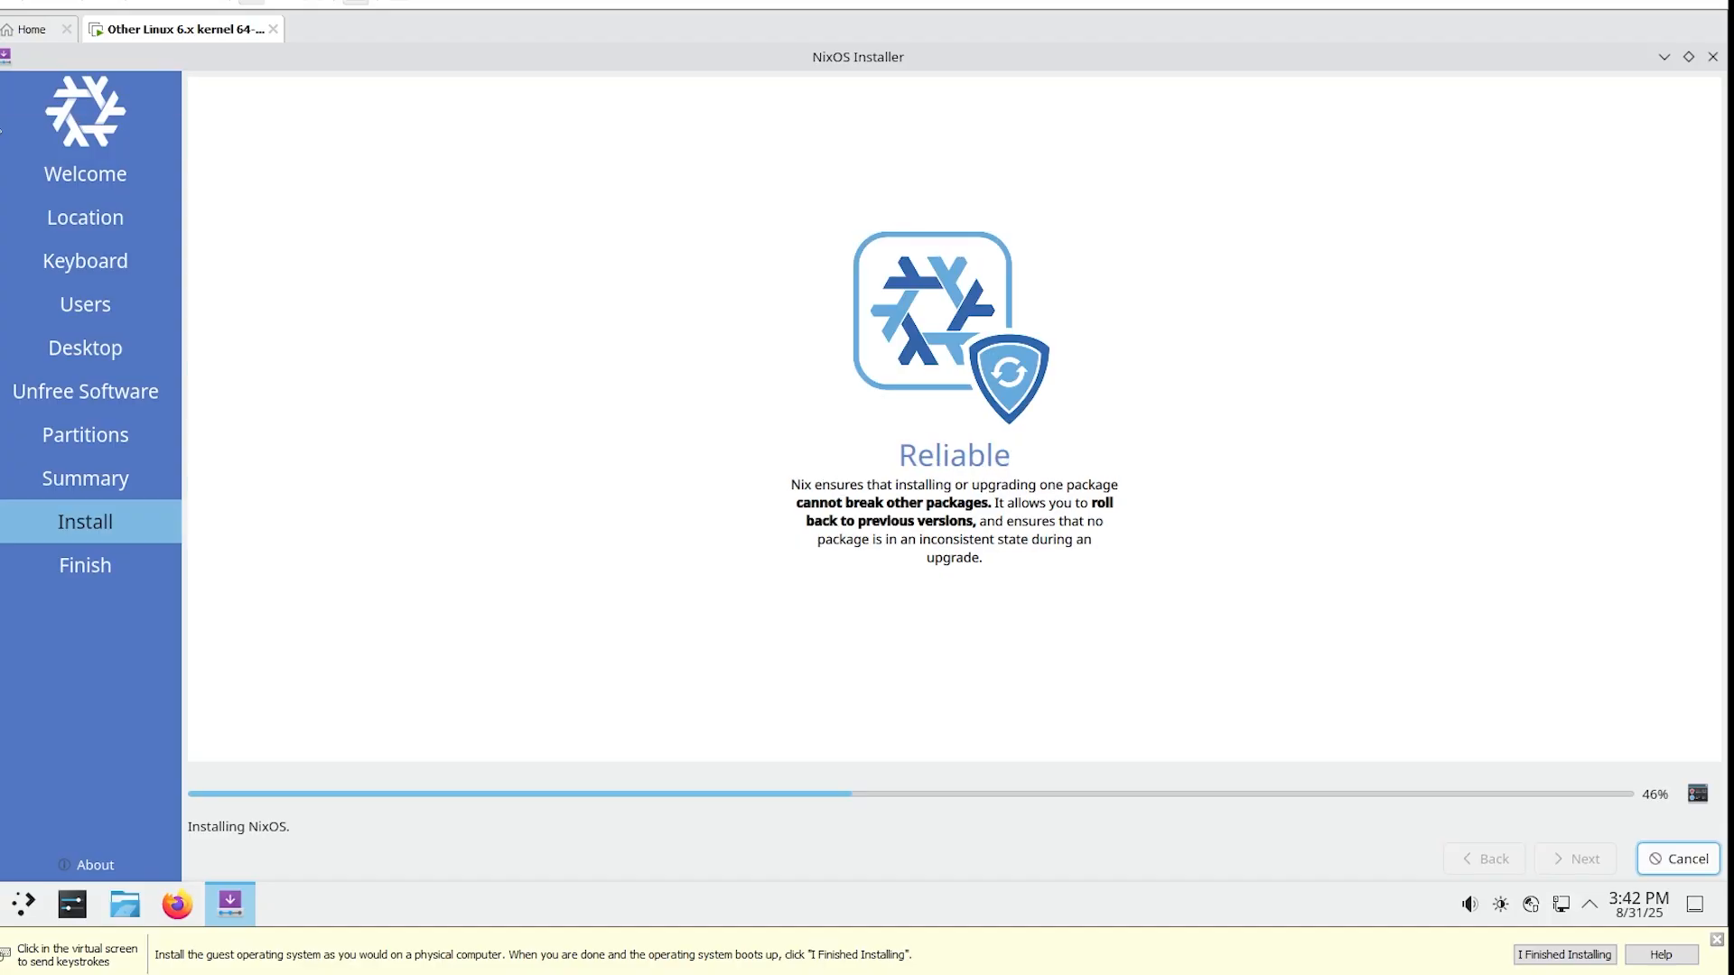
mouse_move(231, 903)
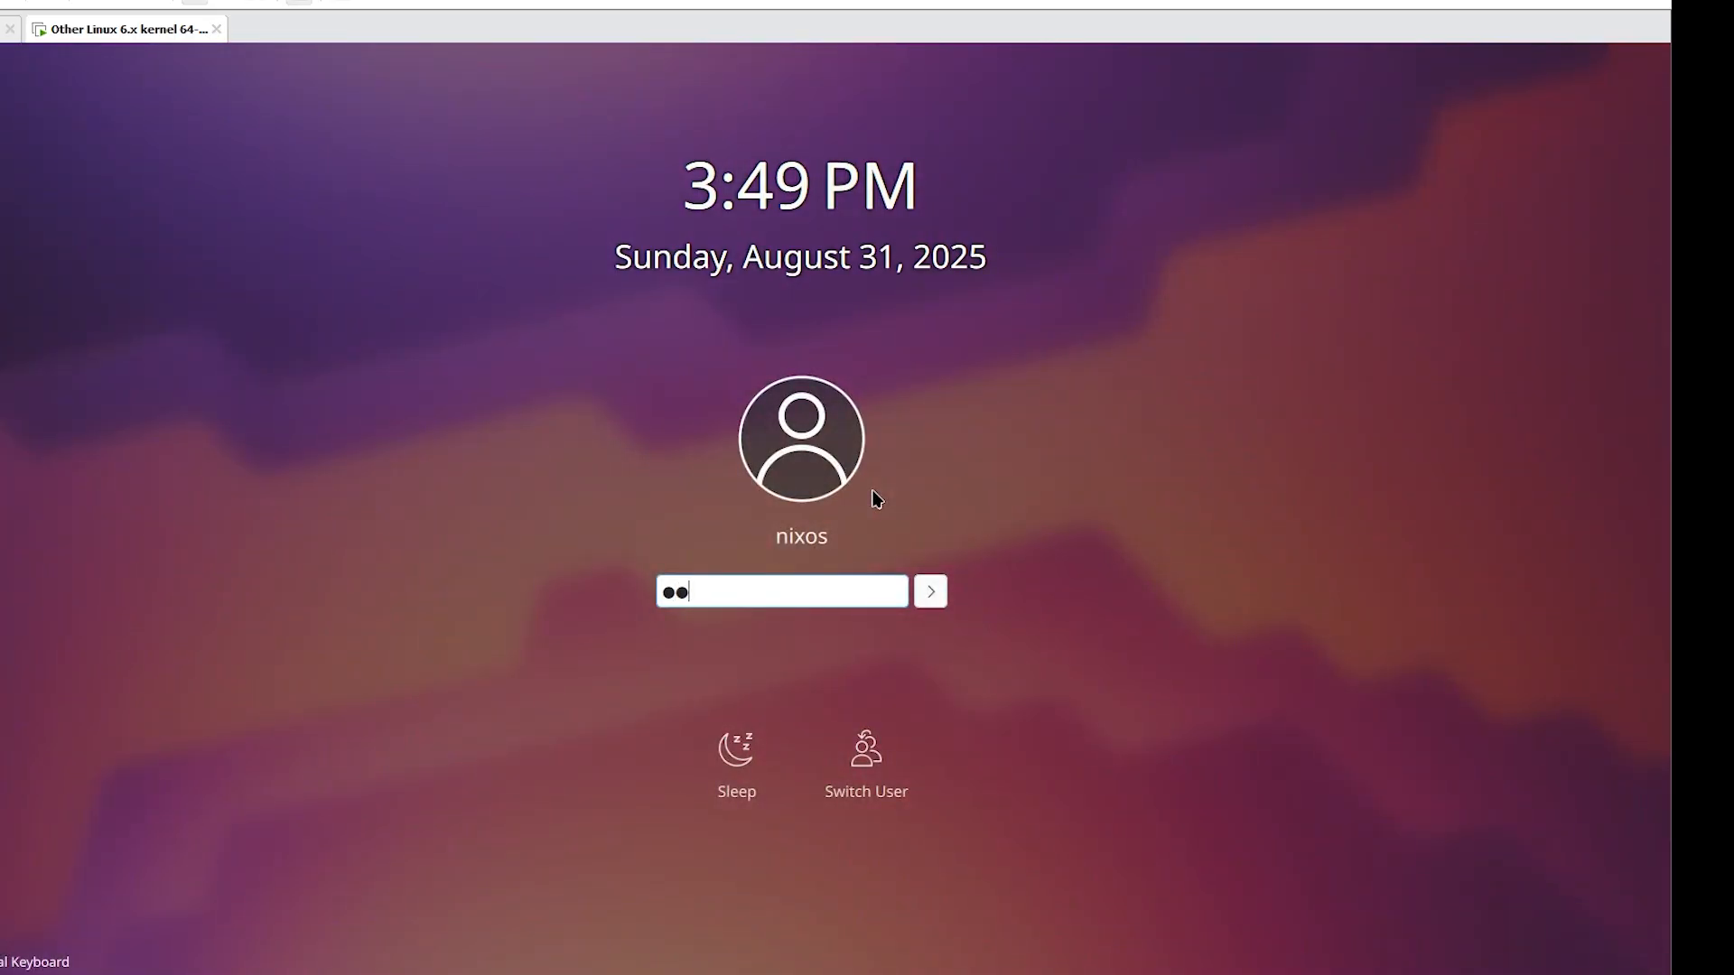
key(Return)
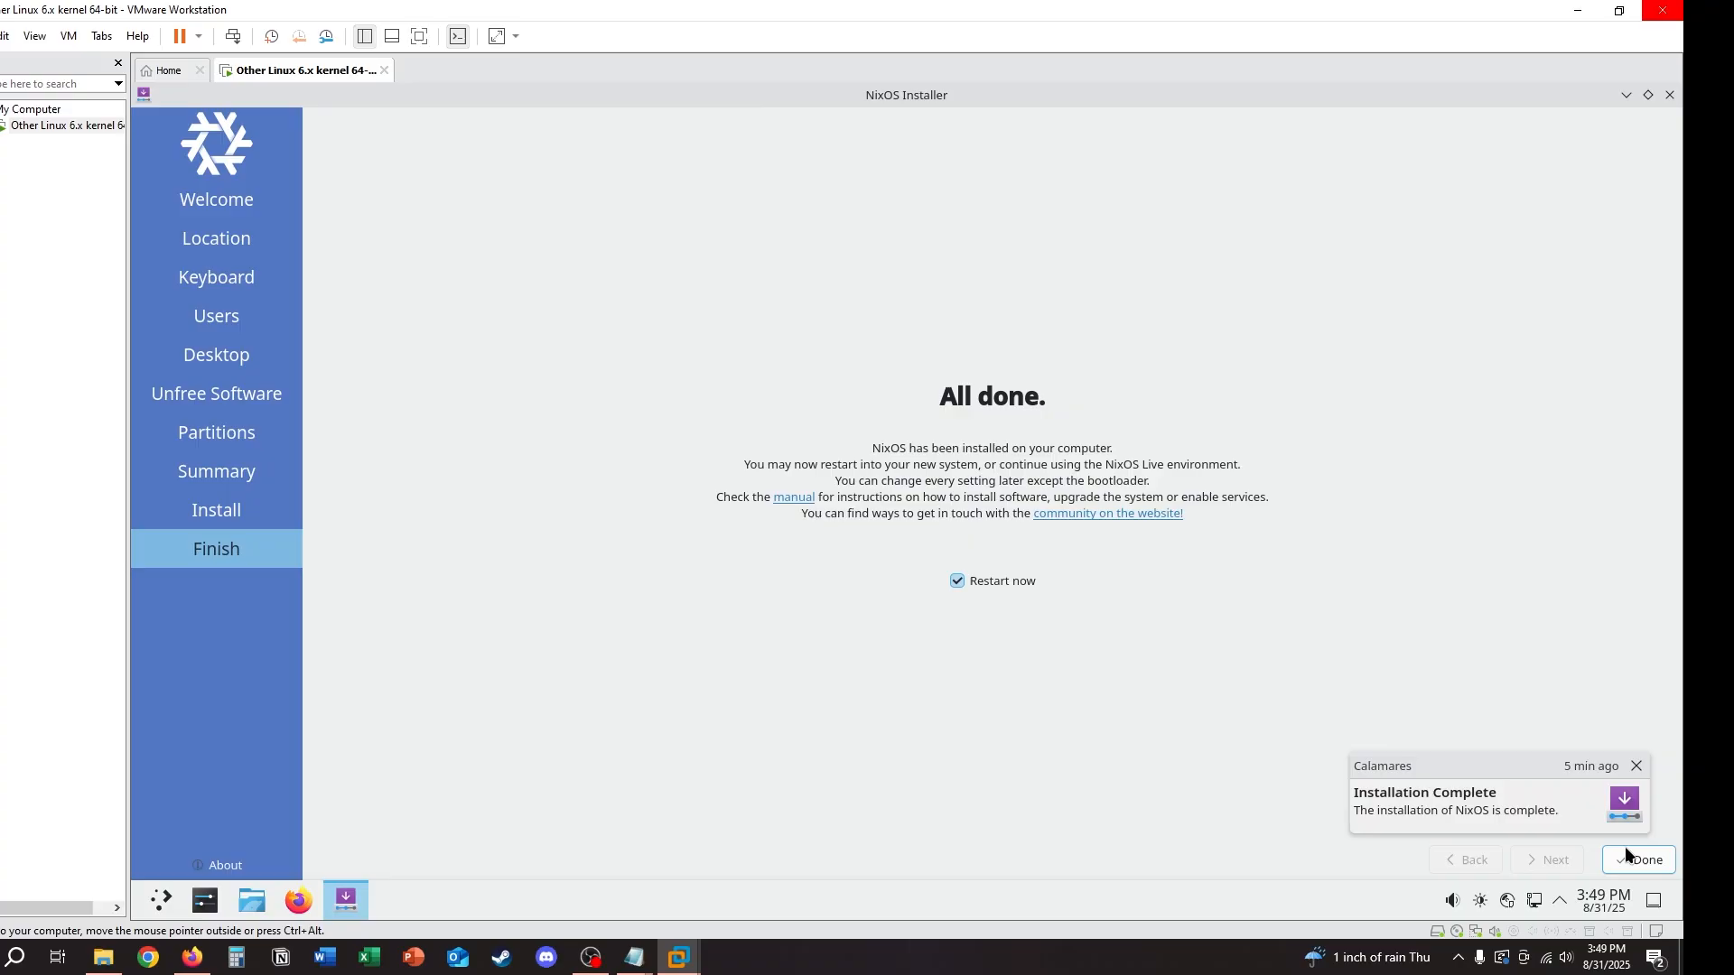
click(1643, 860)
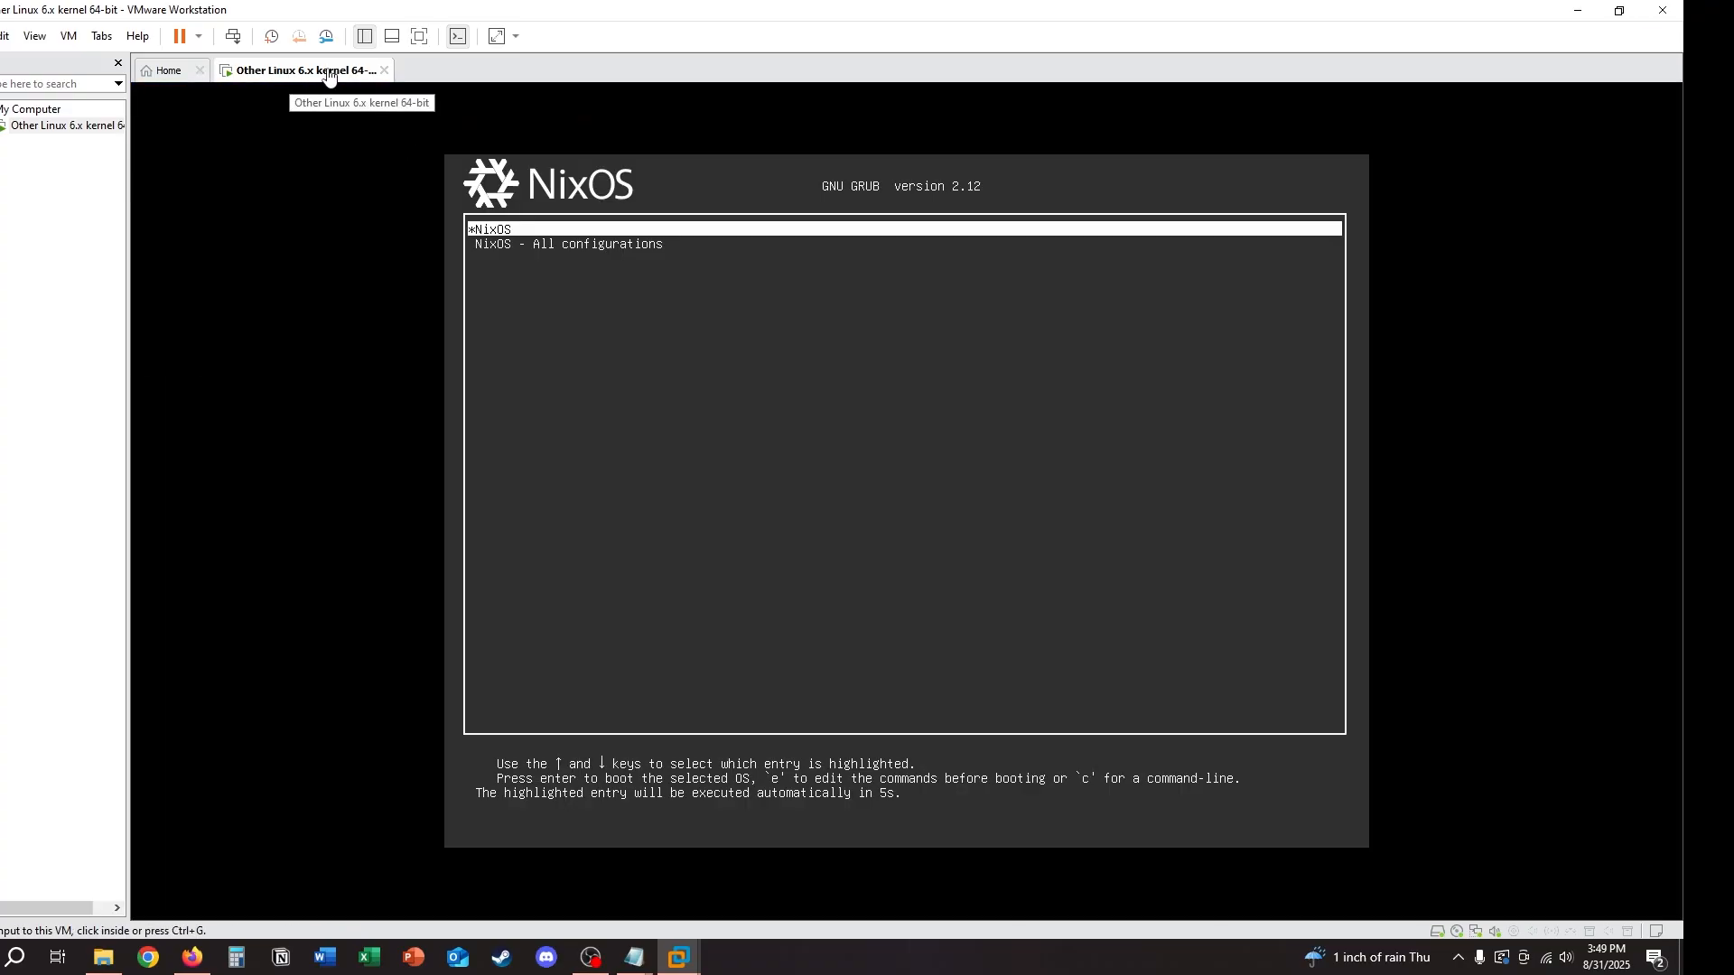
Boot the installed system from the default NixOS entry through to the Deepin desktop.
right_click(328, 77)
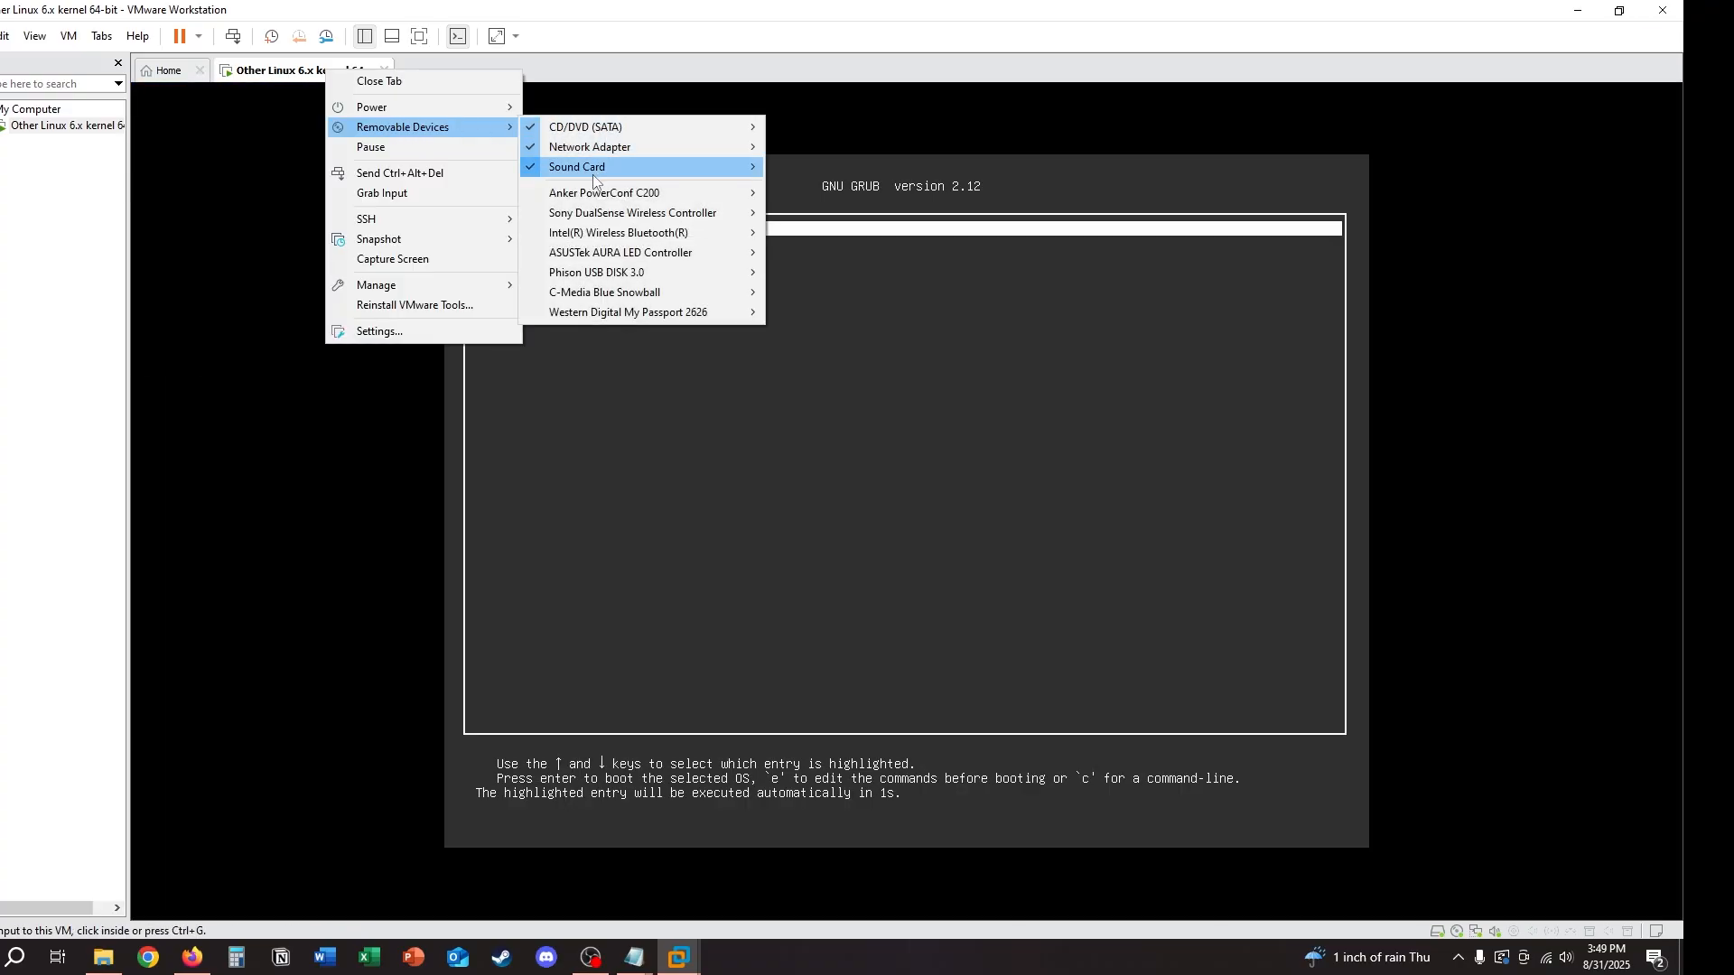
mouse_move(632, 128)
click(818, 167)
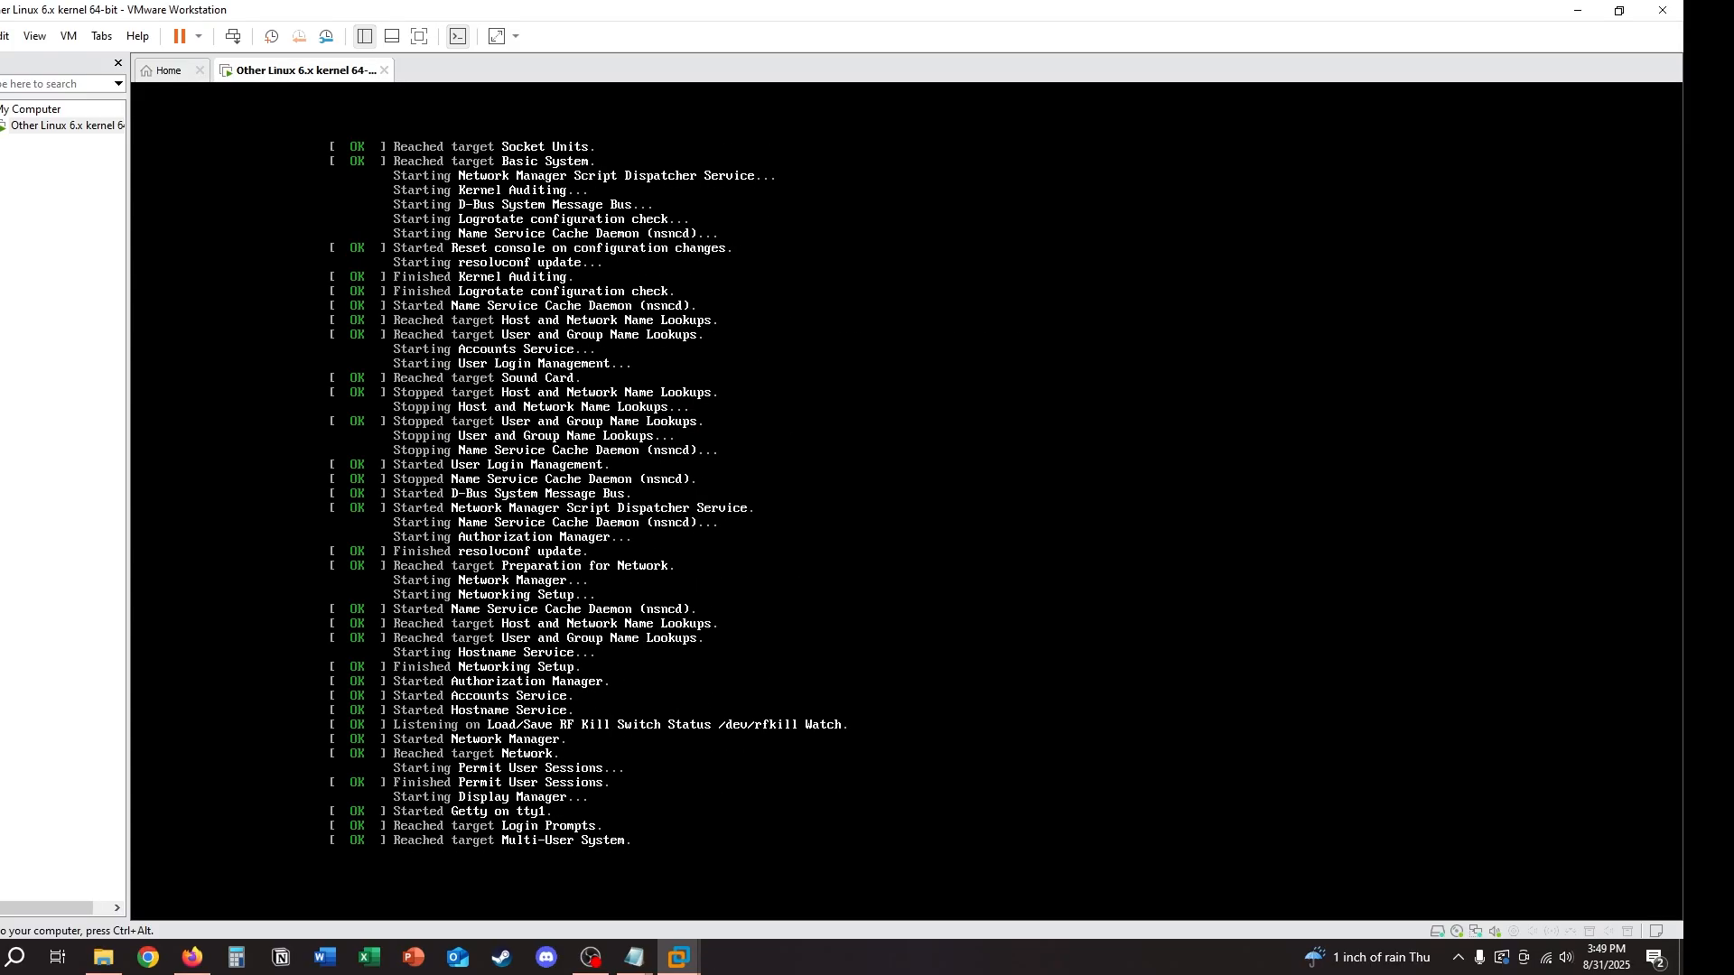
key(Return)
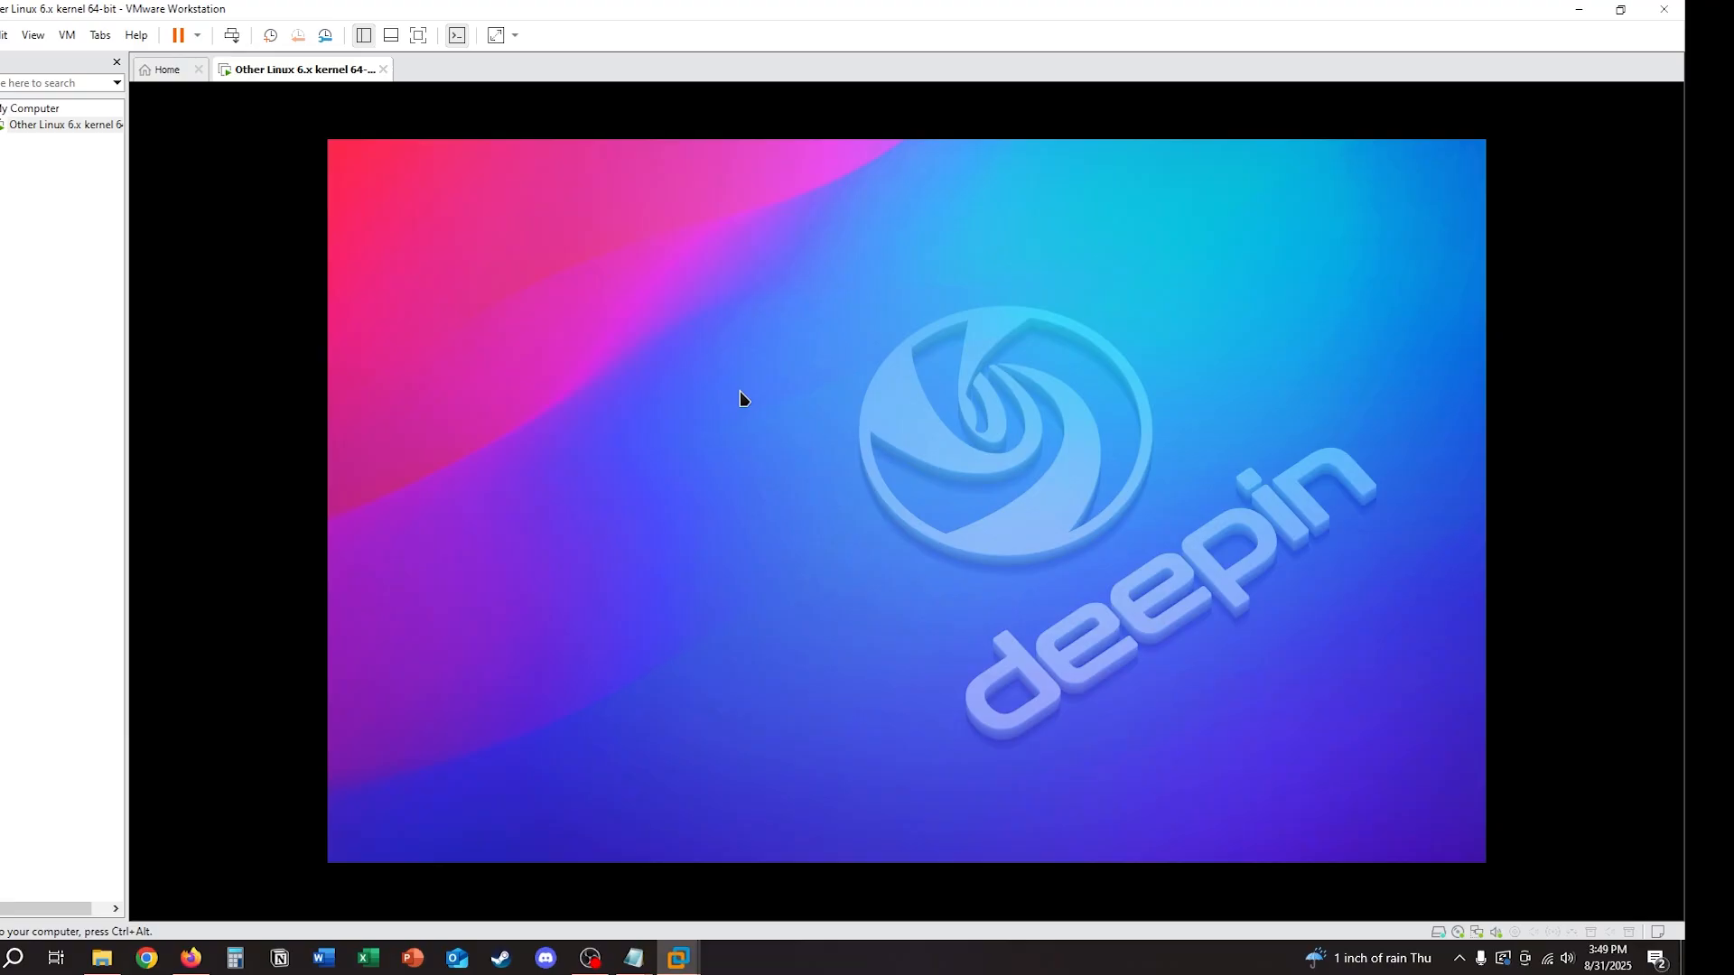
Set the Deepin desktop's display resolution to 1680×1050.
right_click(733, 380)
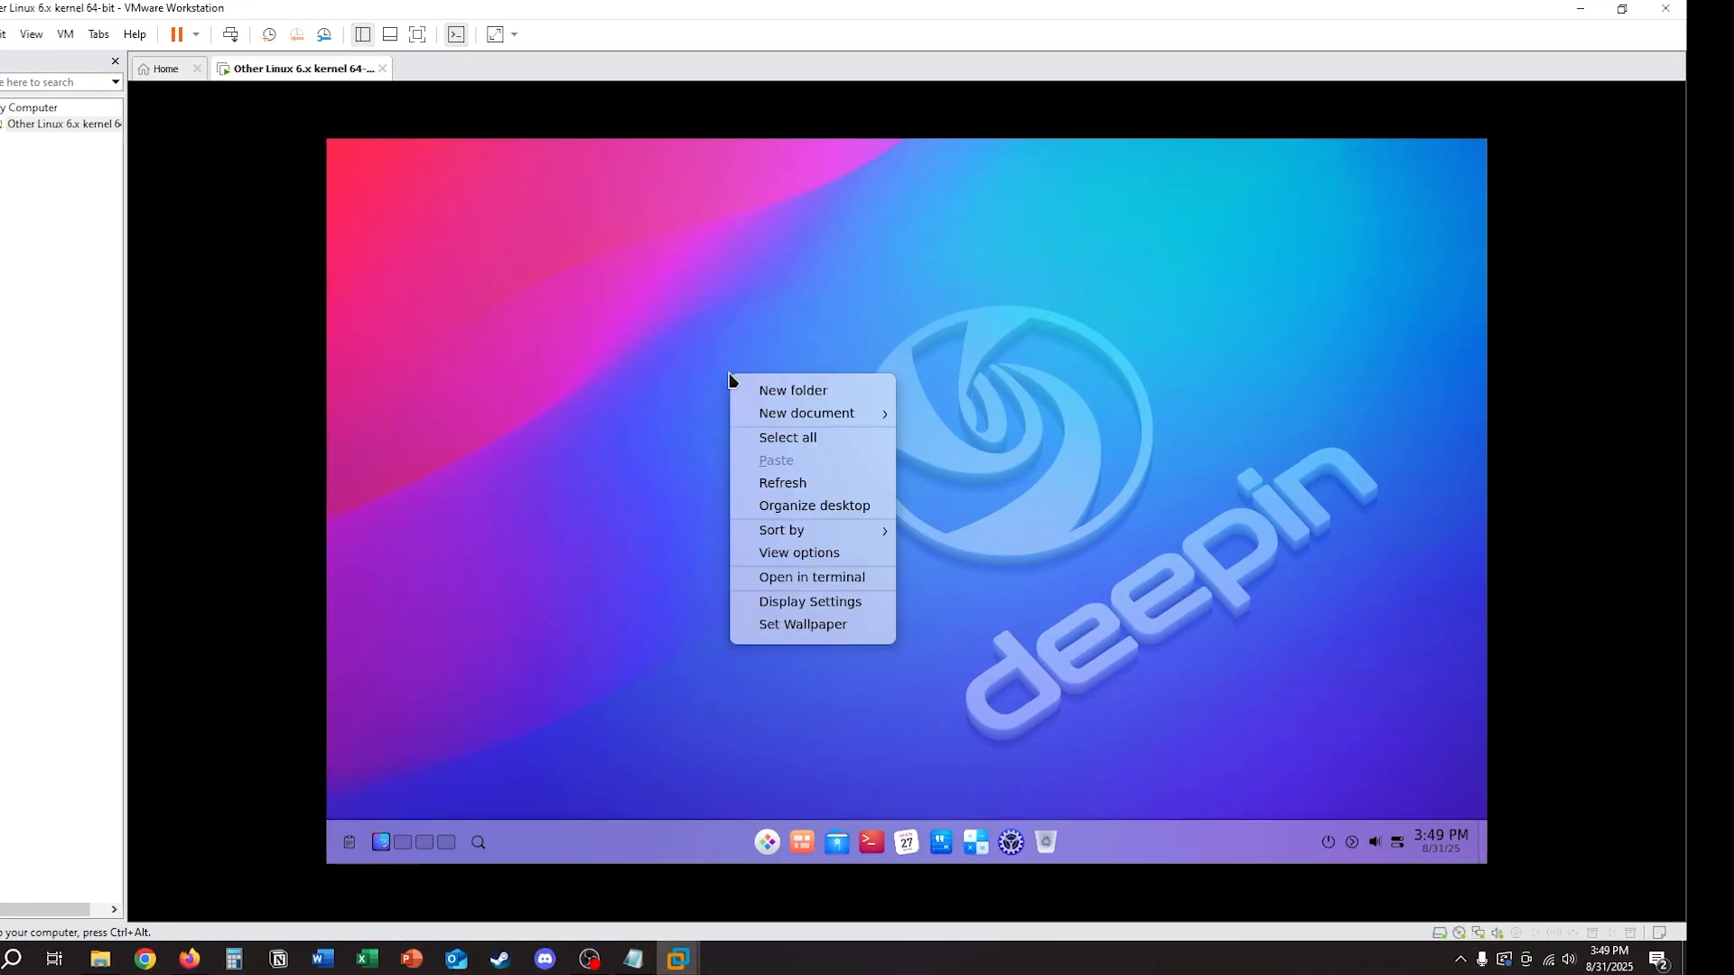
click(686, 367)
right_click(810, 329)
click(892, 557)
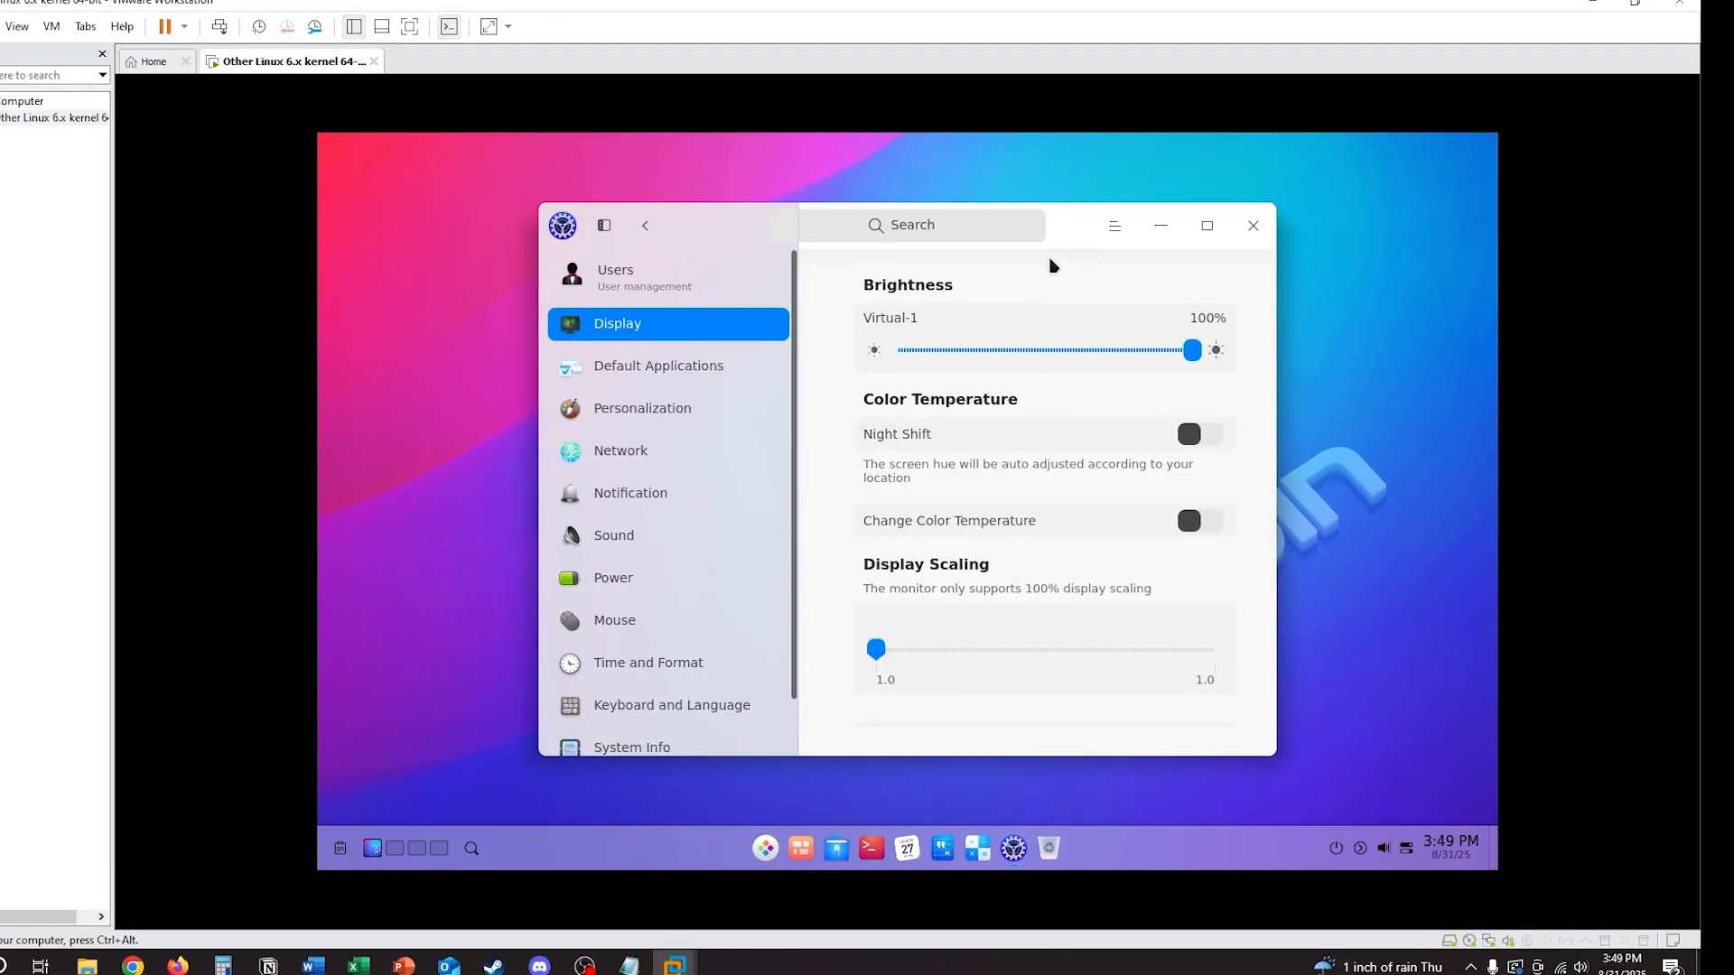
scroll(985, 569, down, 3)
click(1066, 575)
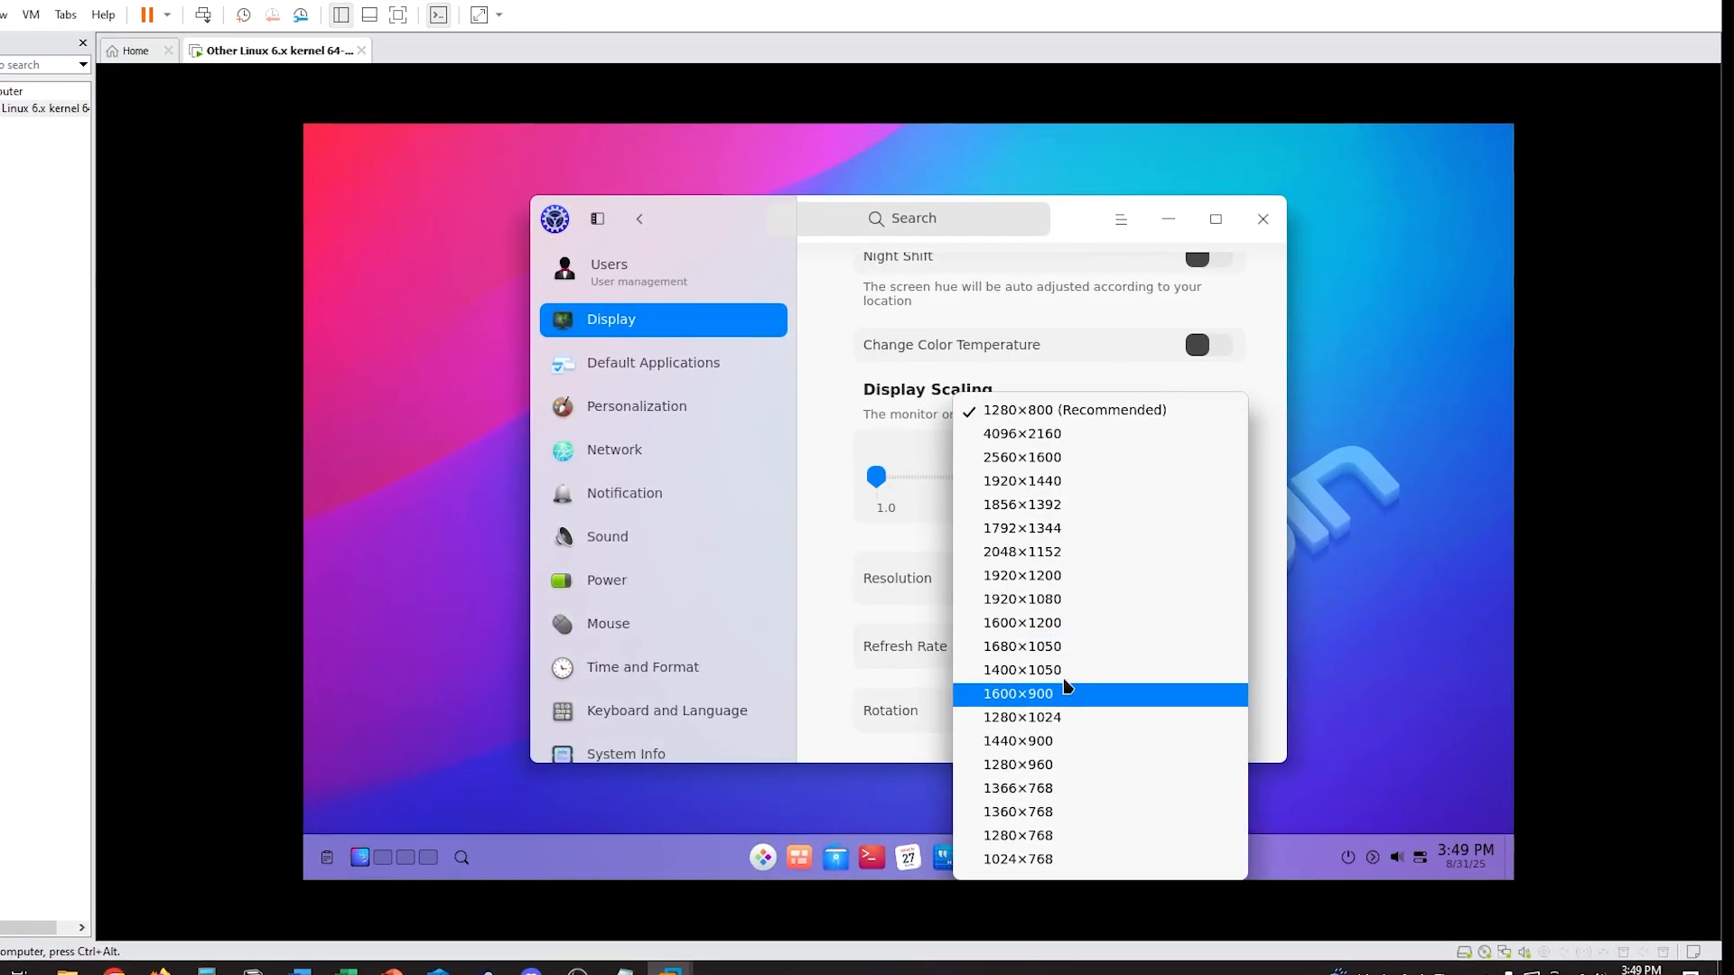
click(1052, 645)
Switch the virtual machine to full screen and close the display settings window.
click(395, 12)
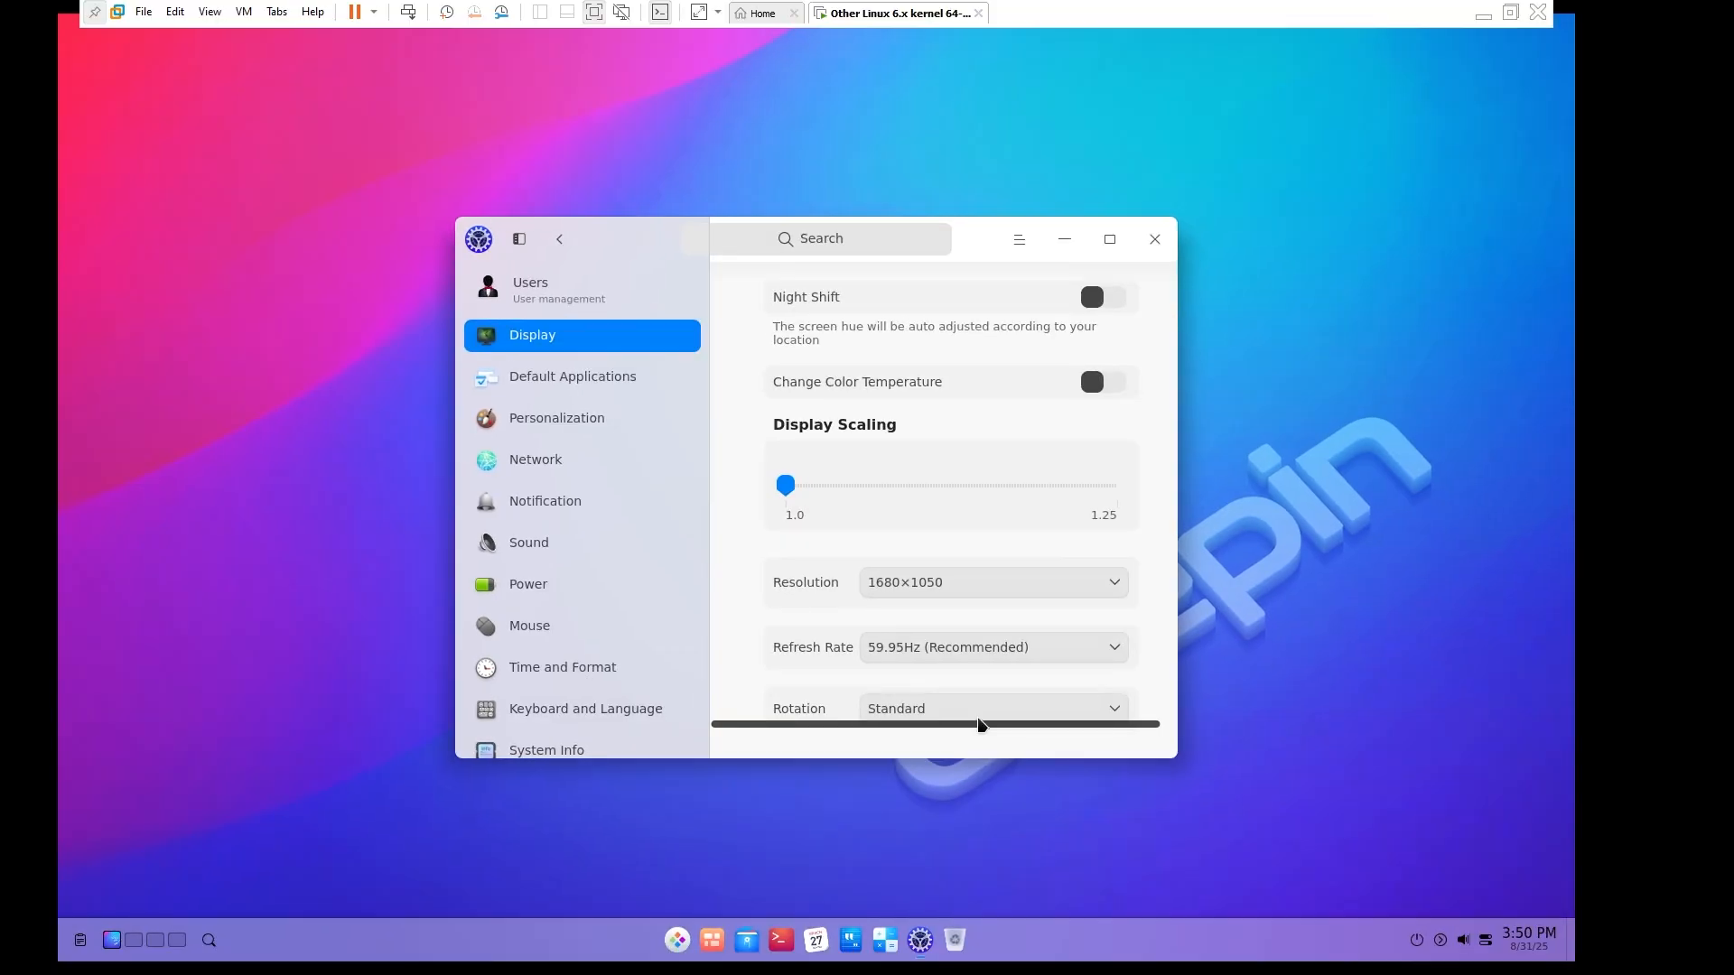
click(1154, 239)
right_click(809, 285)
click(668, 154)
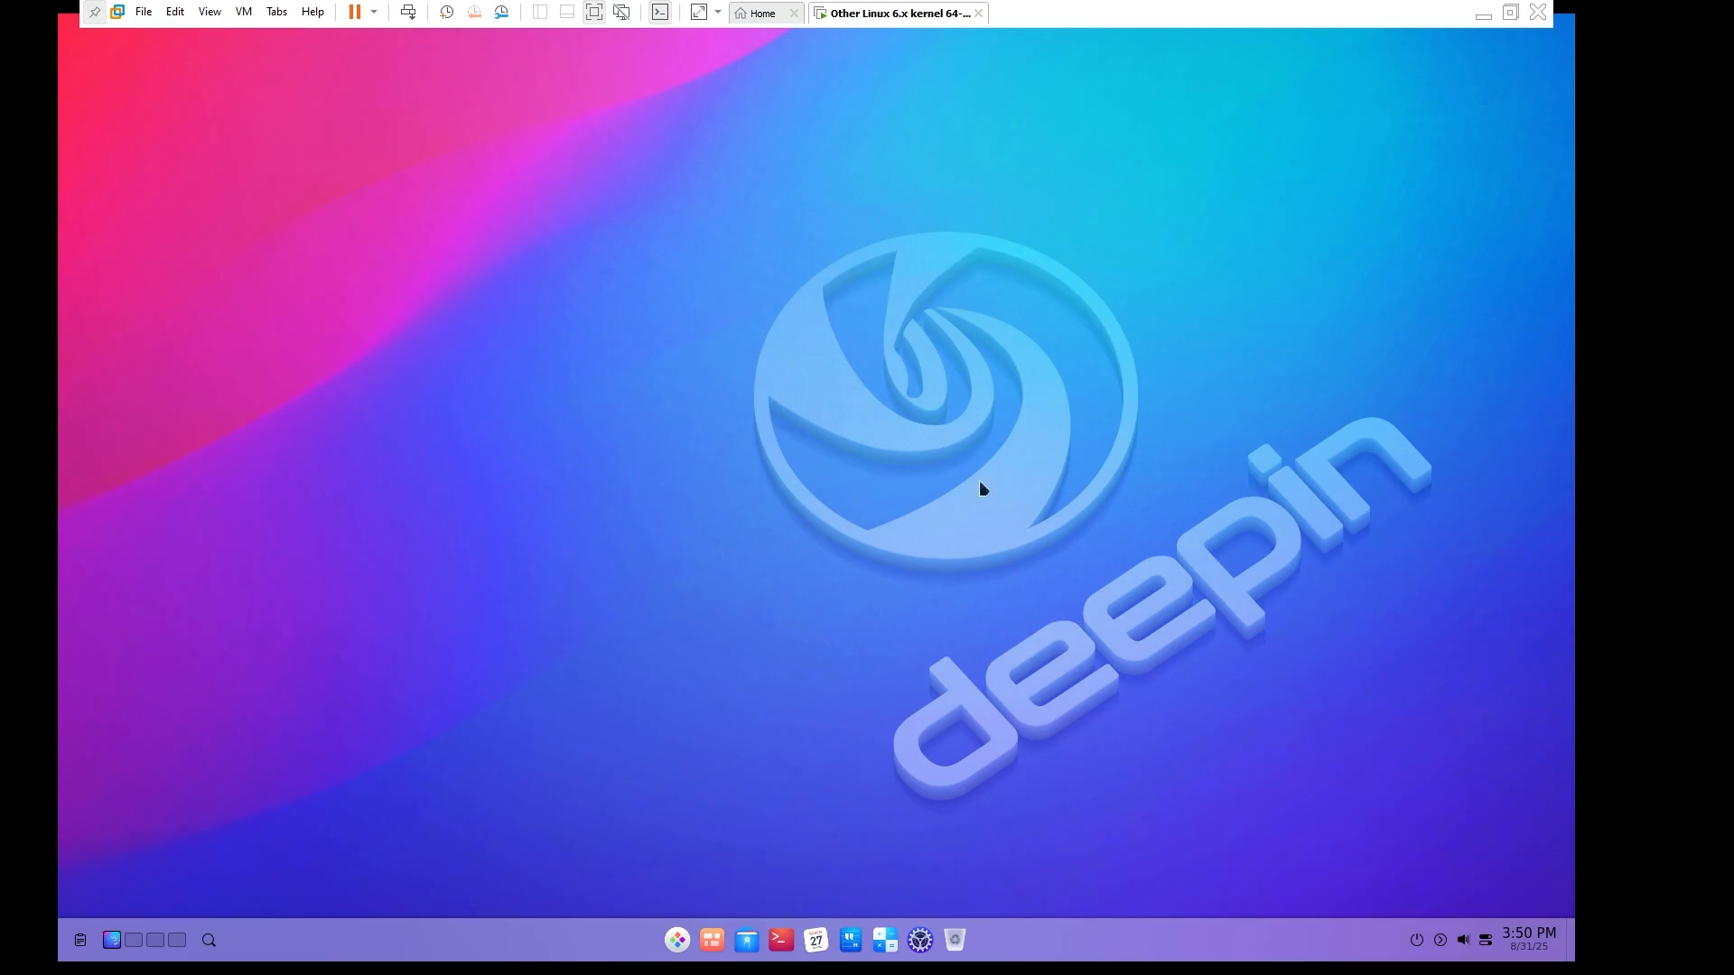
Open the file manager and browse the system disk to the /nix/var/nix/profiles/system-1-link folder.
click(746, 941)
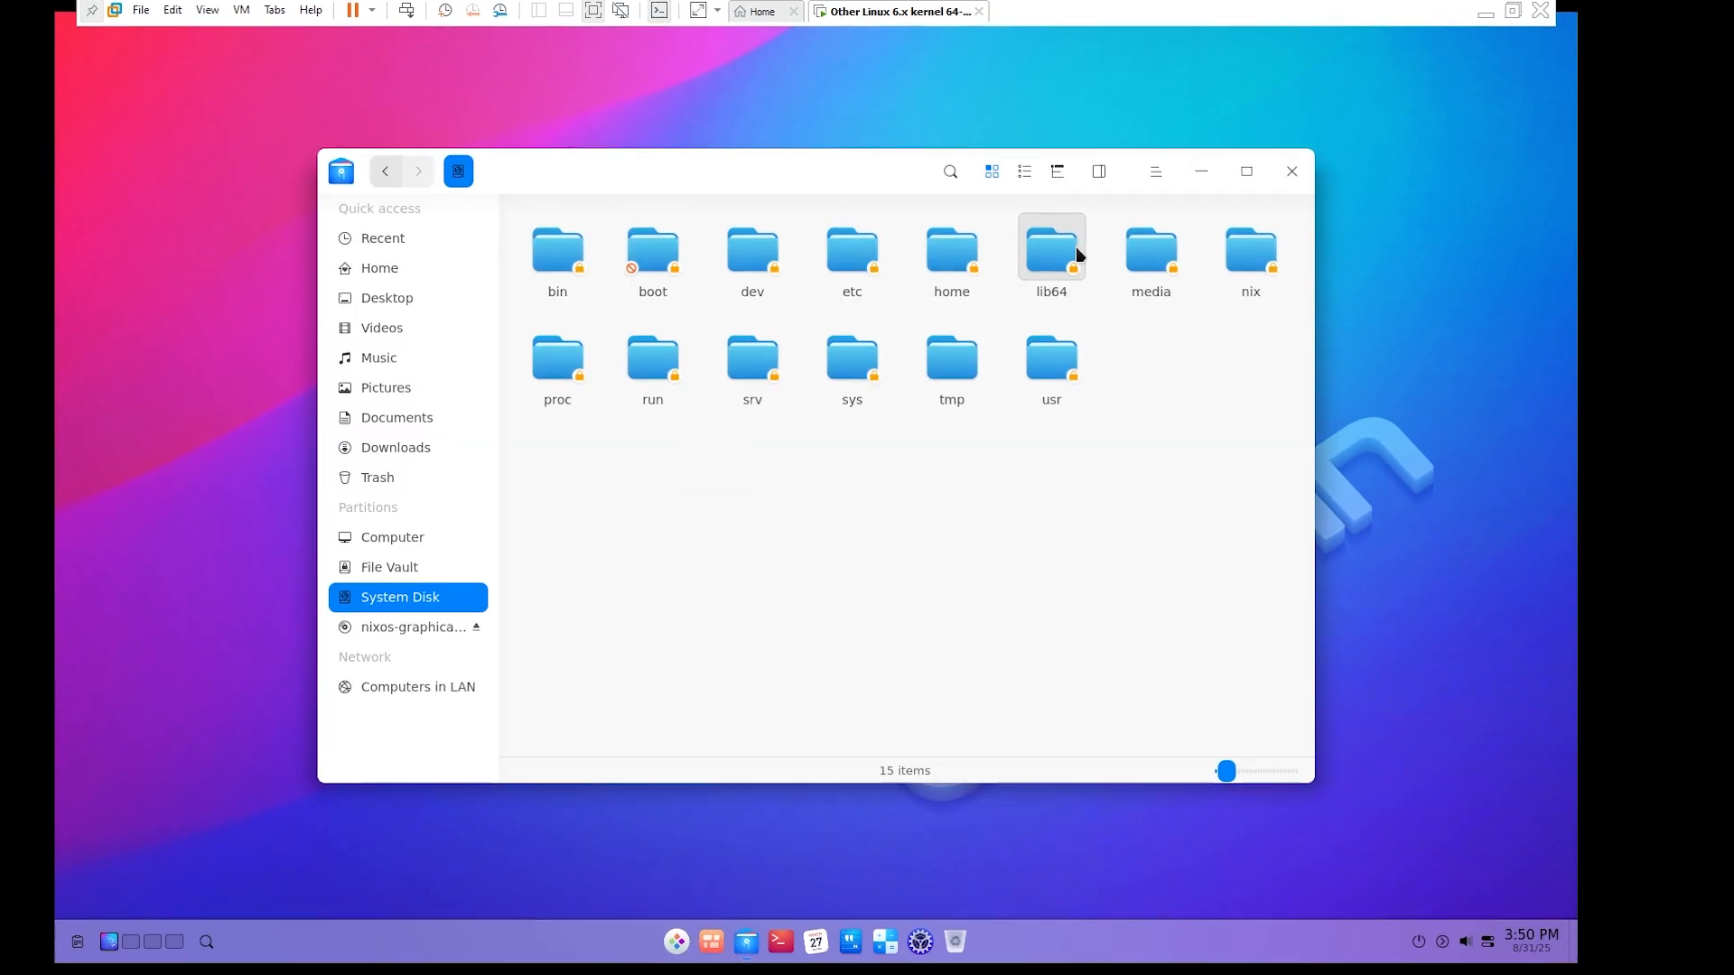
double_click(1076, 255)
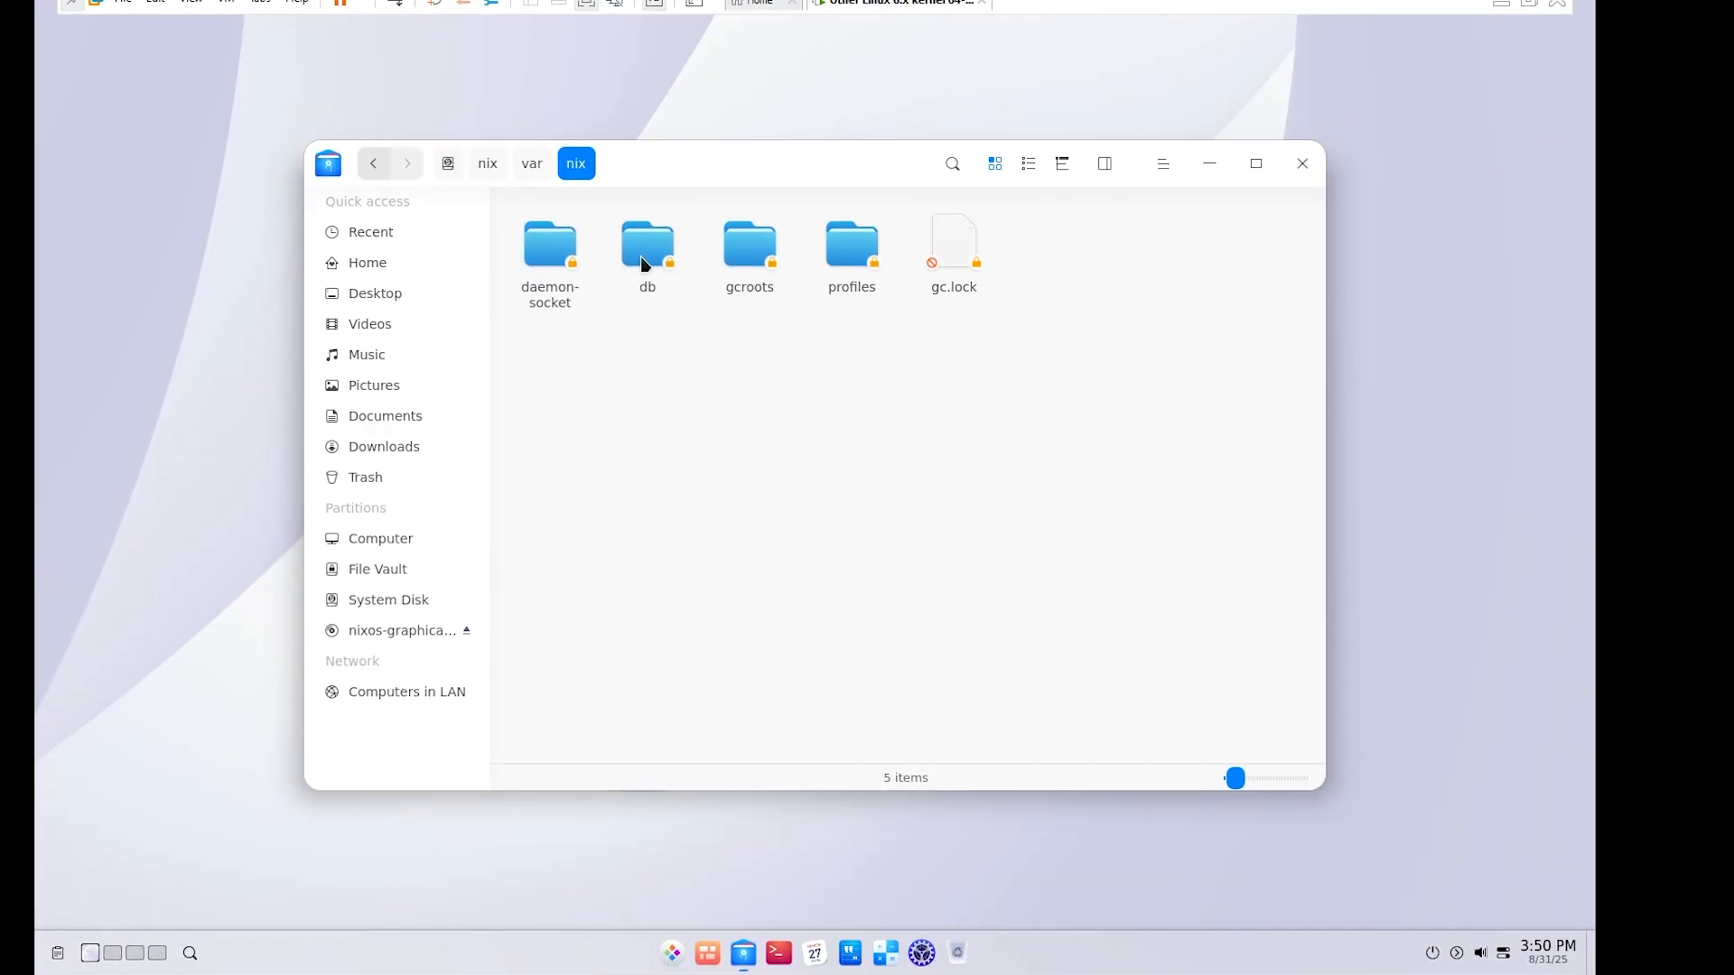
double_click(853, 255)
double_click(654, 267)
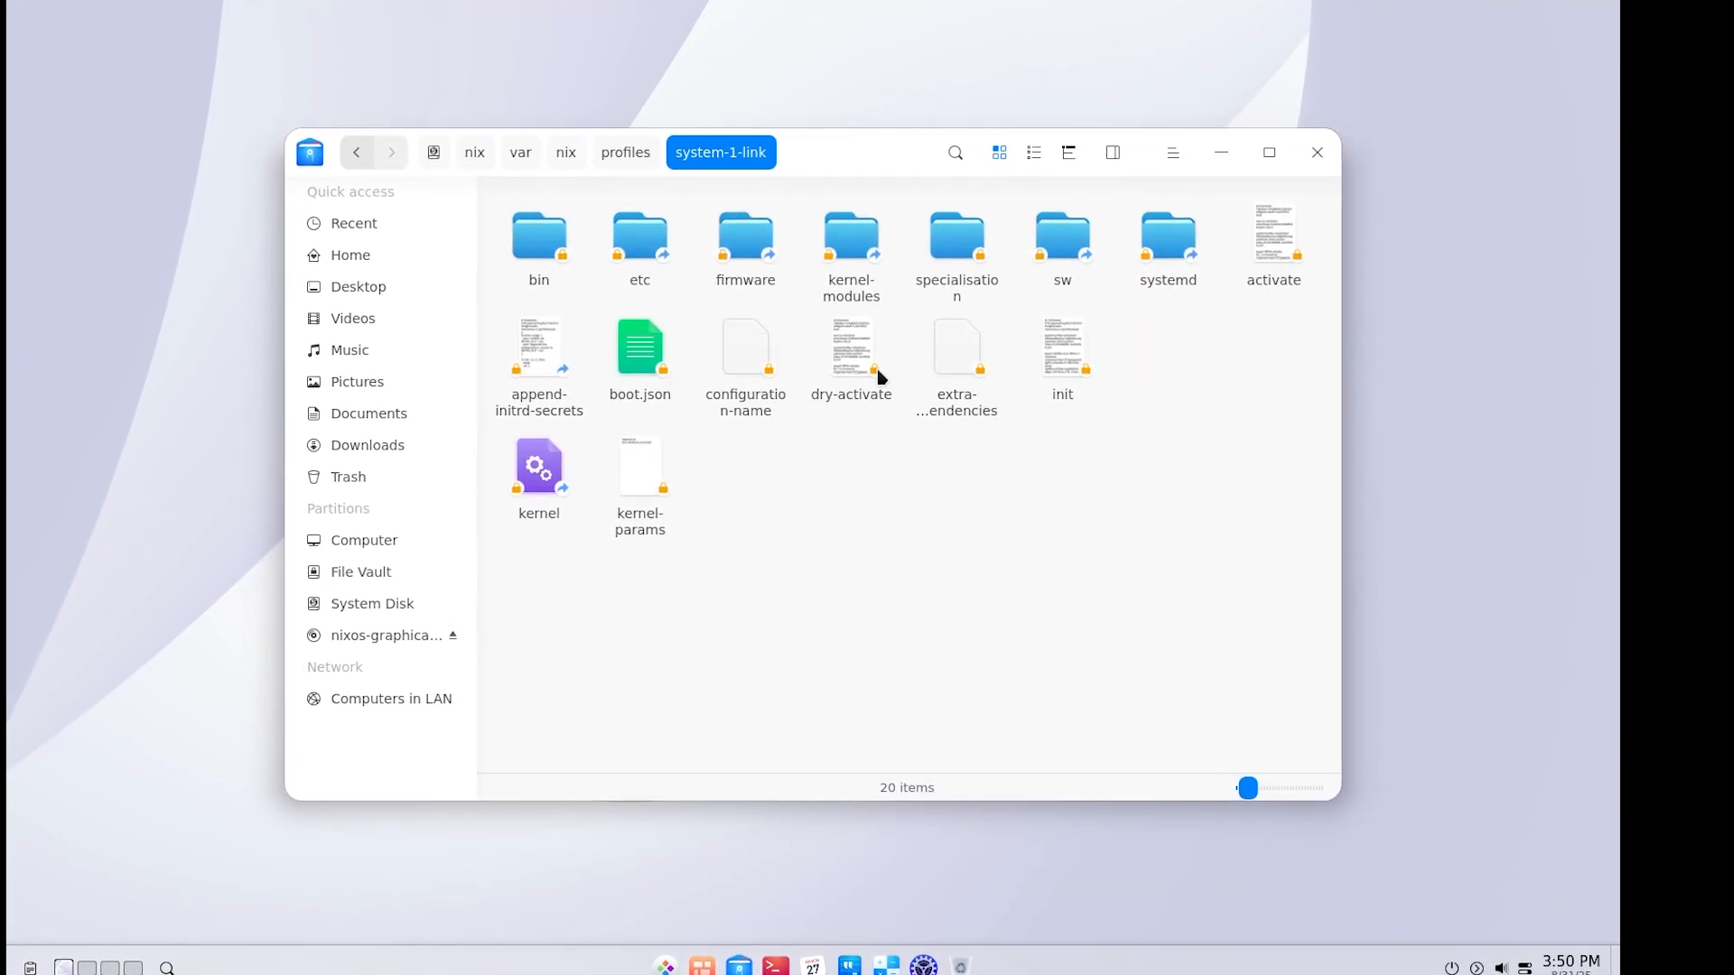
click(542, 244)
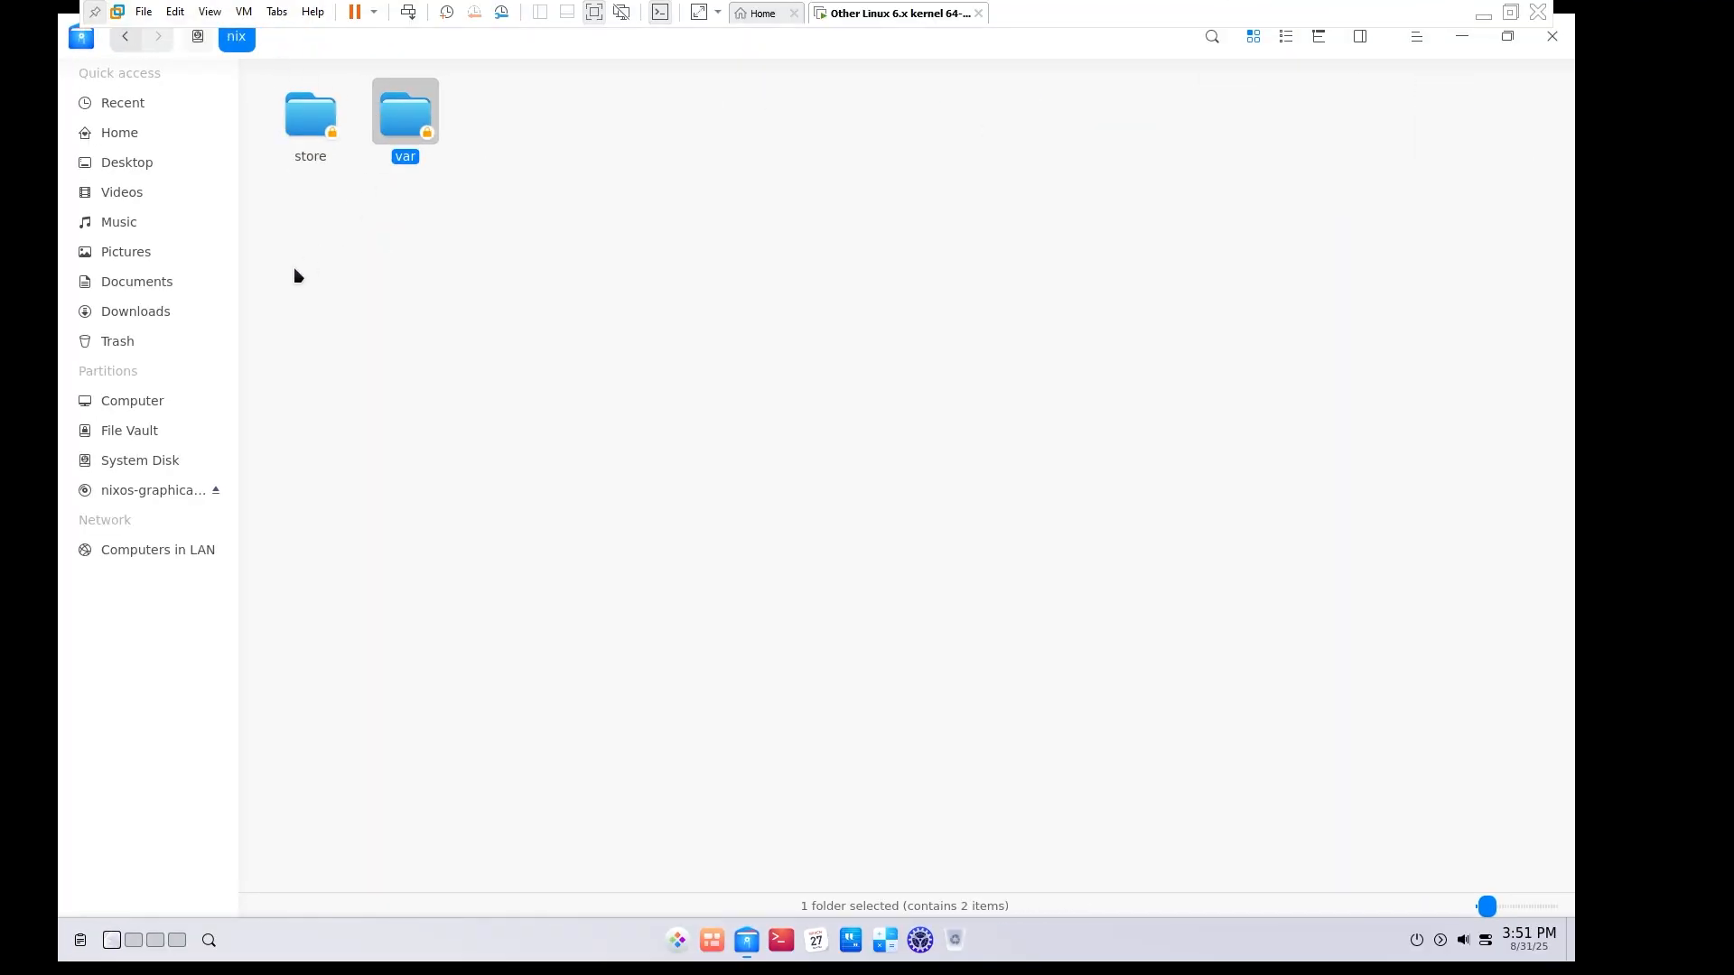
Go to the Home folder and view its properties, including size, location and timestamps.
click(153, 135)
right_click(460, 210)
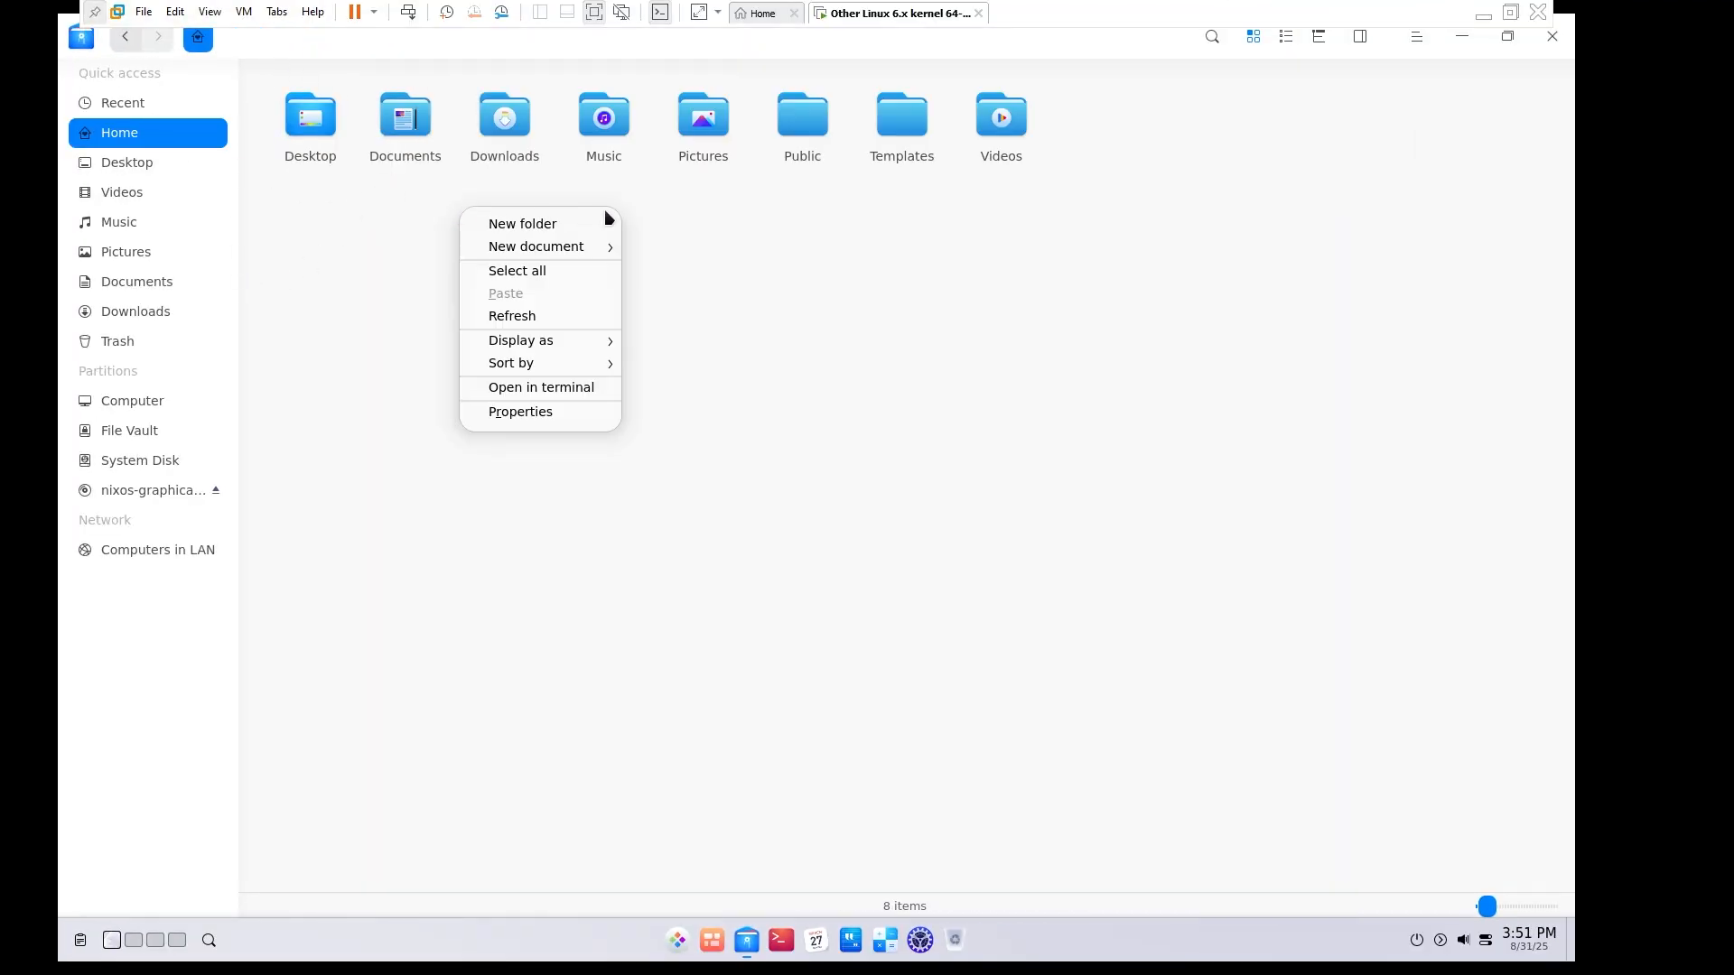
click(541, 412)
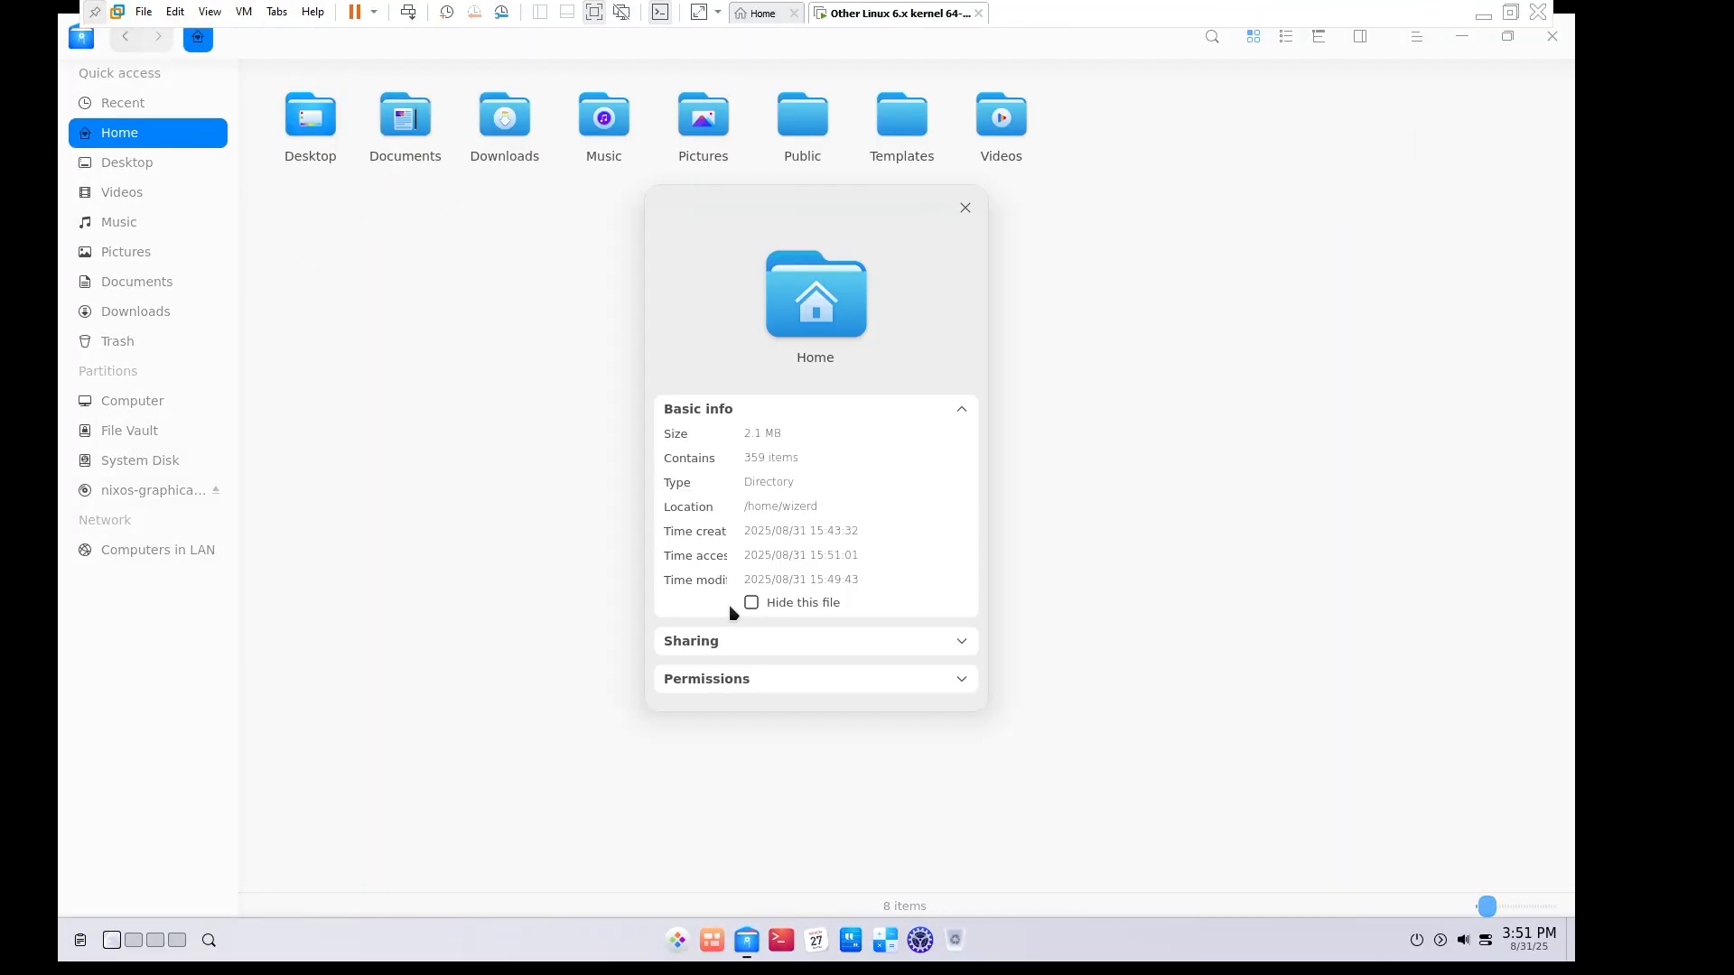
click(965, 208)
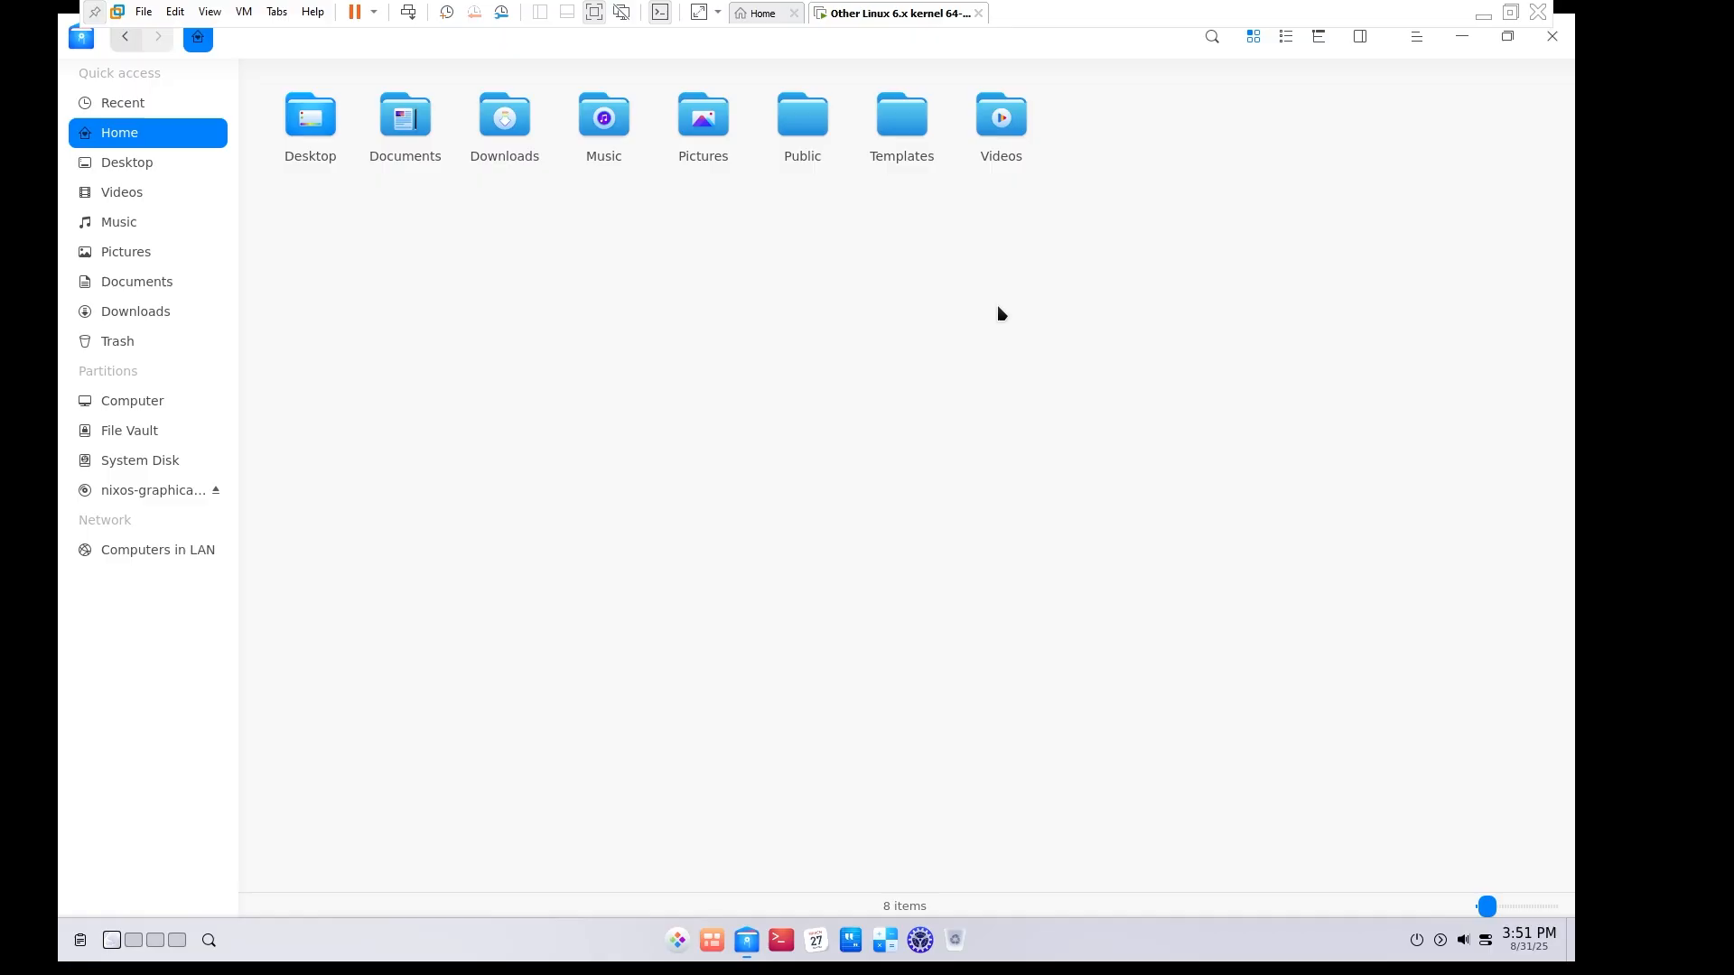
Show the hidden files in the Home folder and look inside the .config and .local folders.
key(ctrl+h)
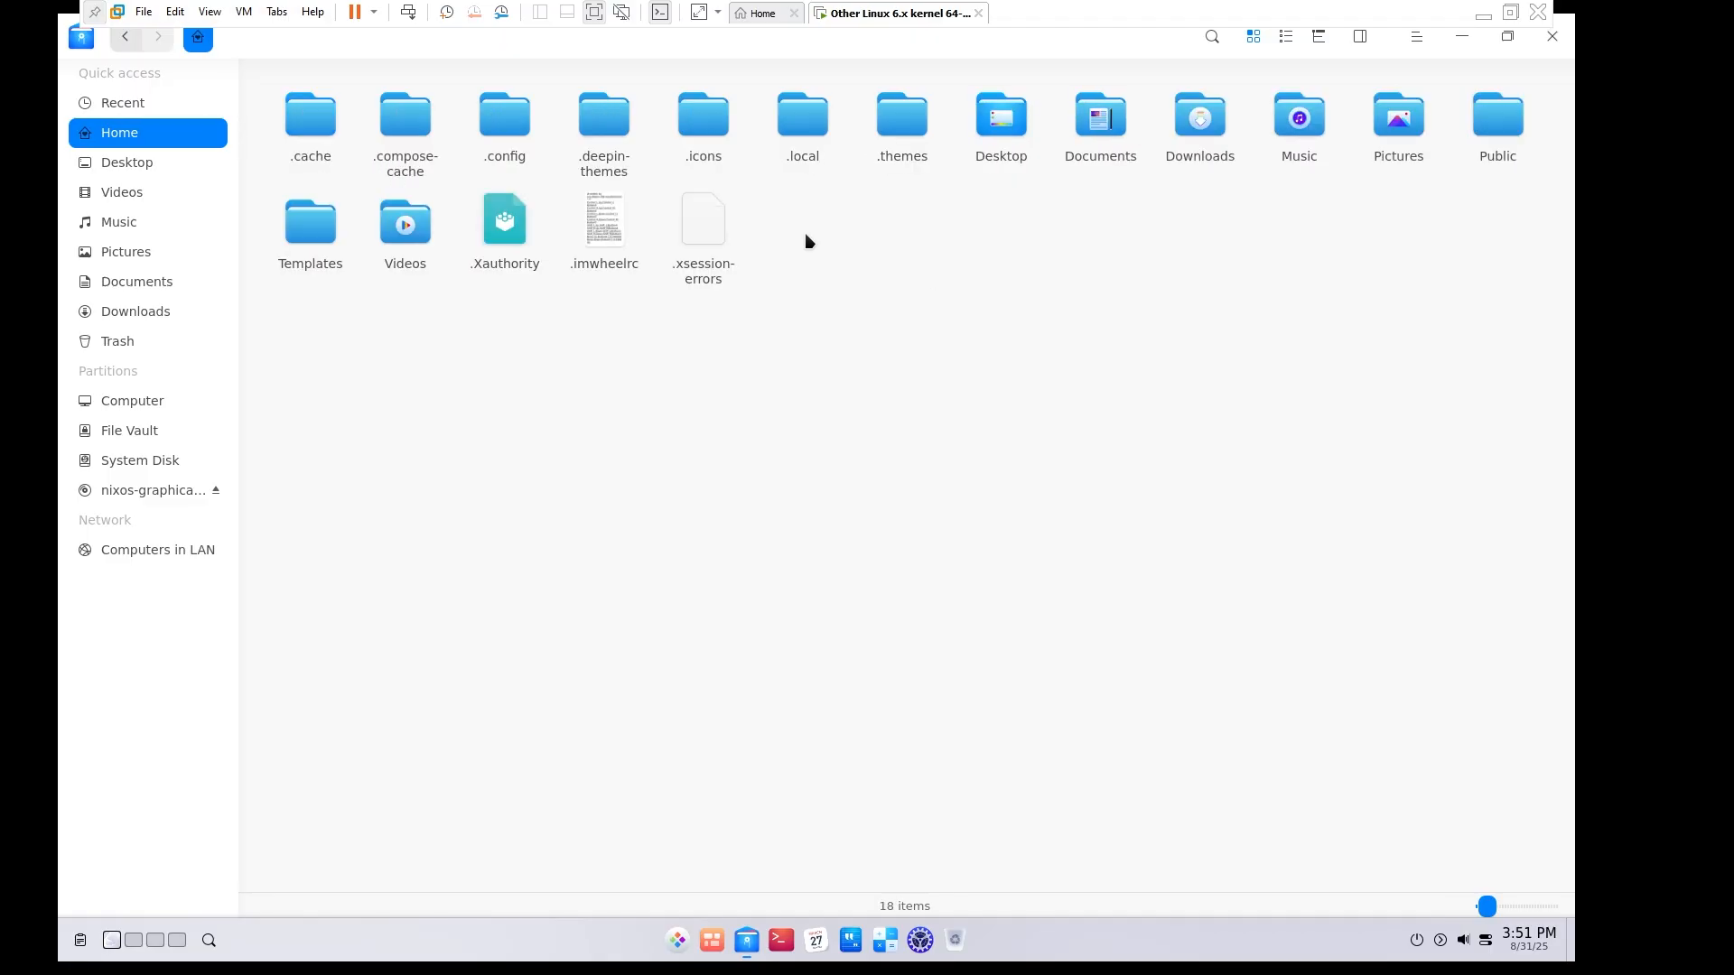
double_click(528, 128)
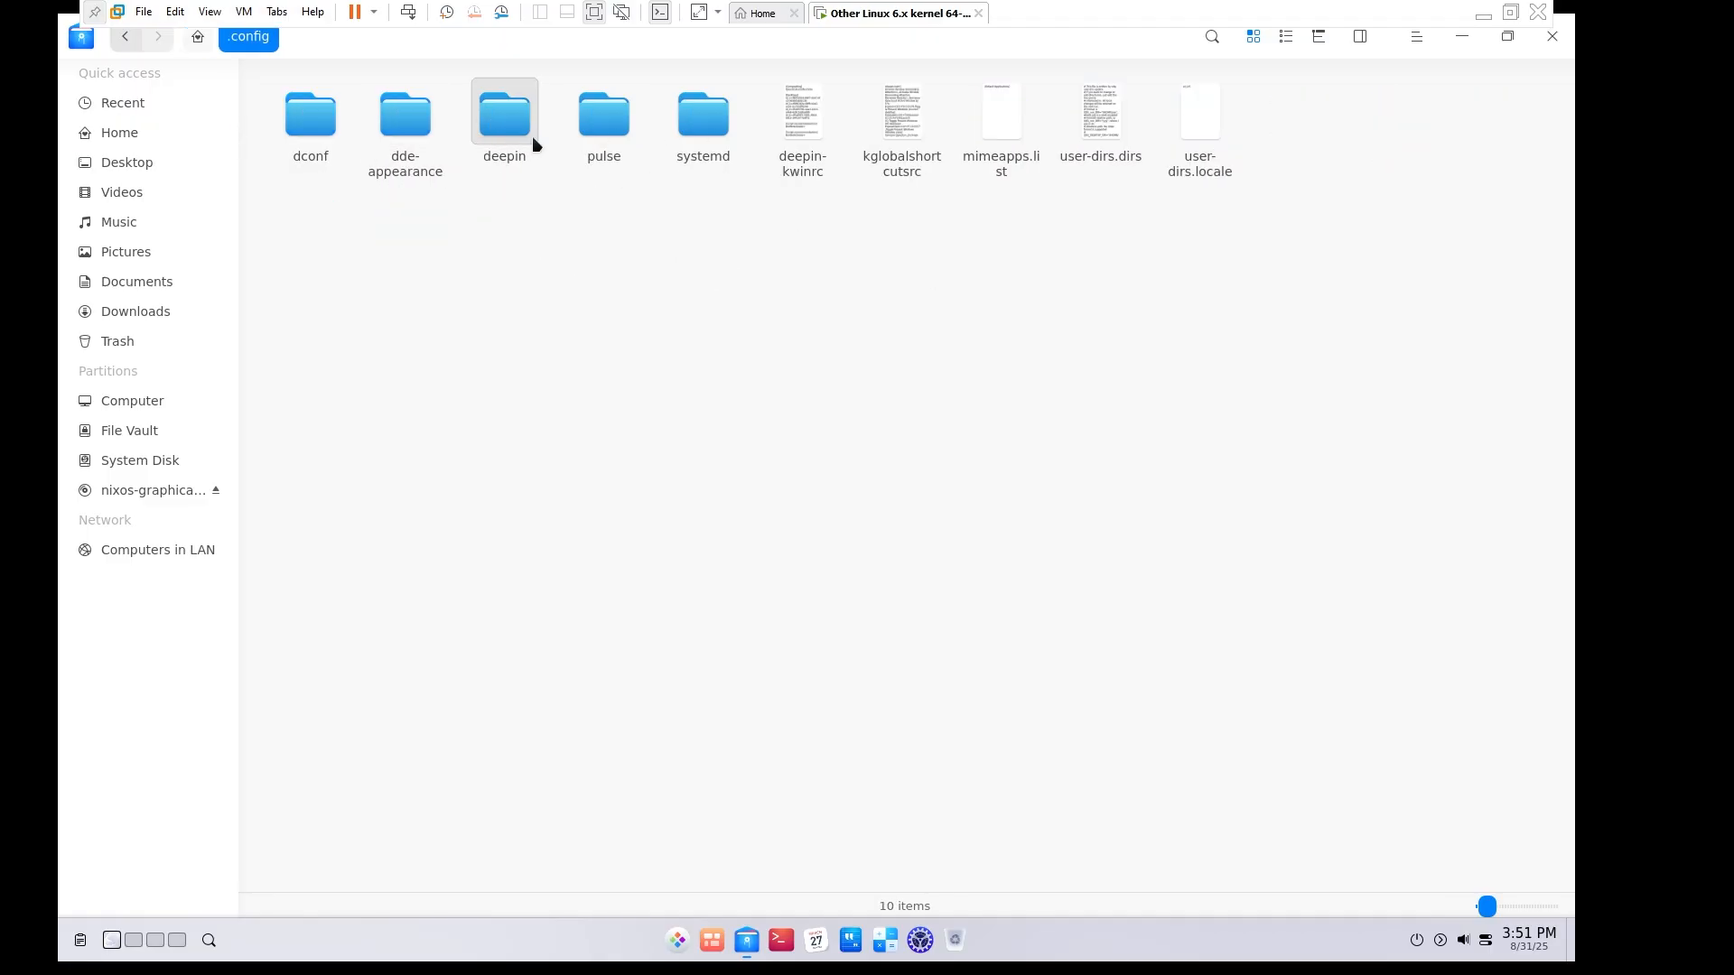
click(120, 133)
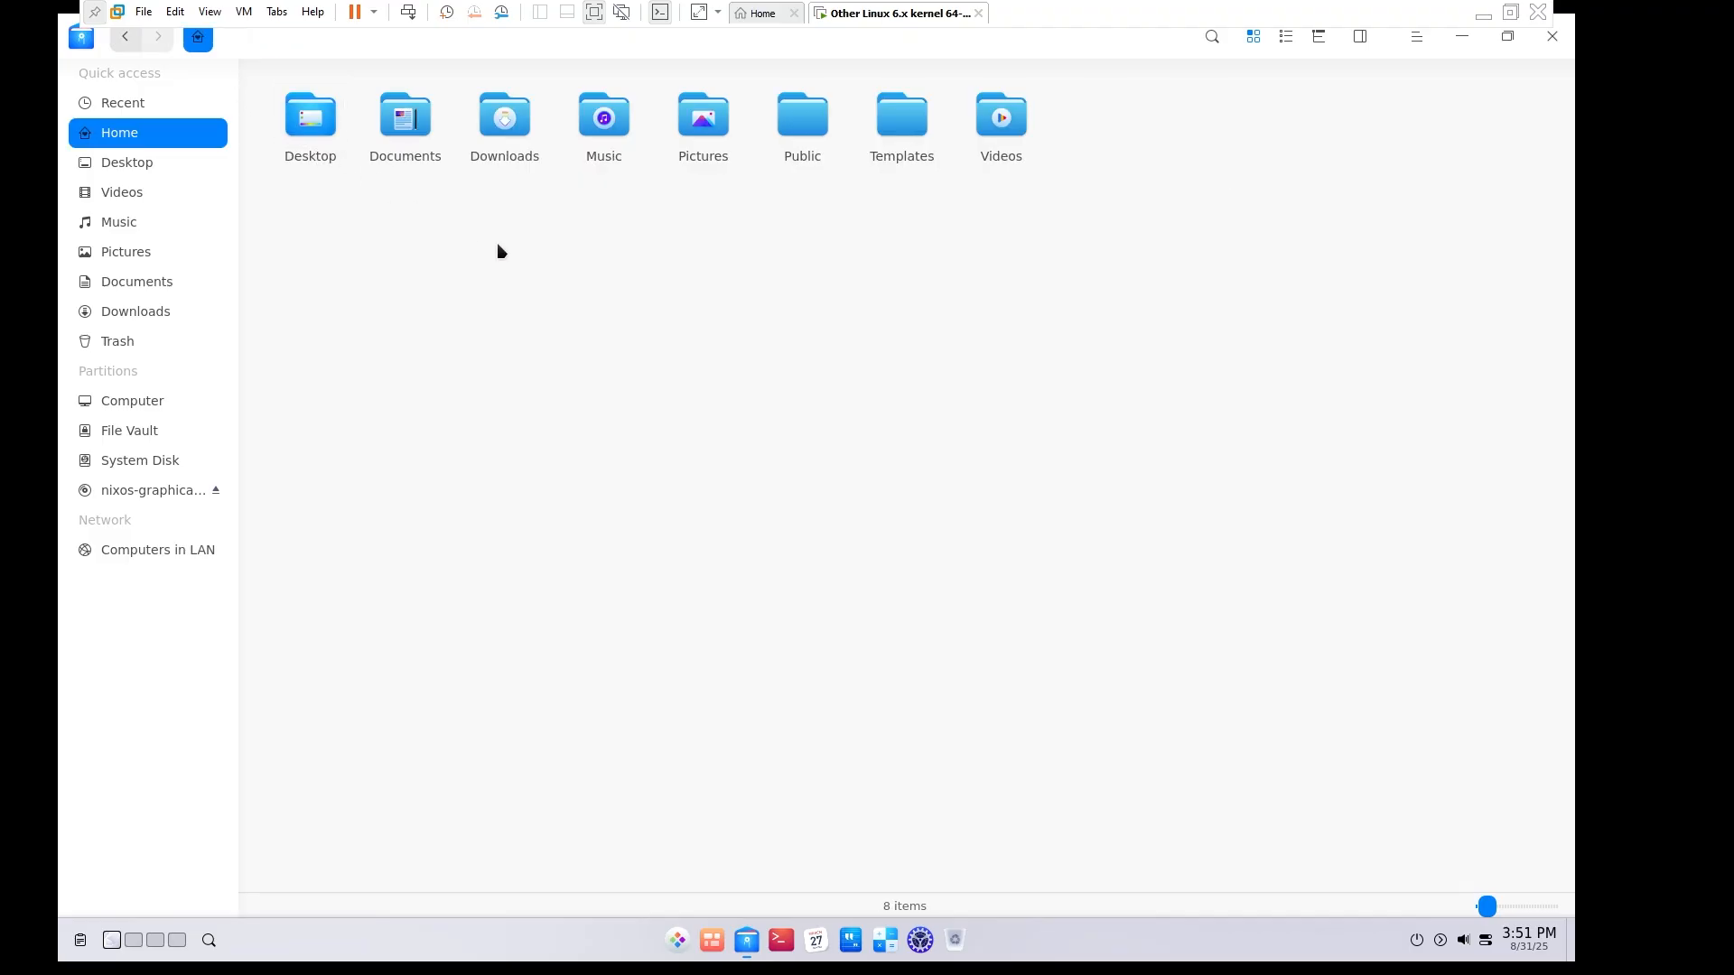
double_click(816, 128)
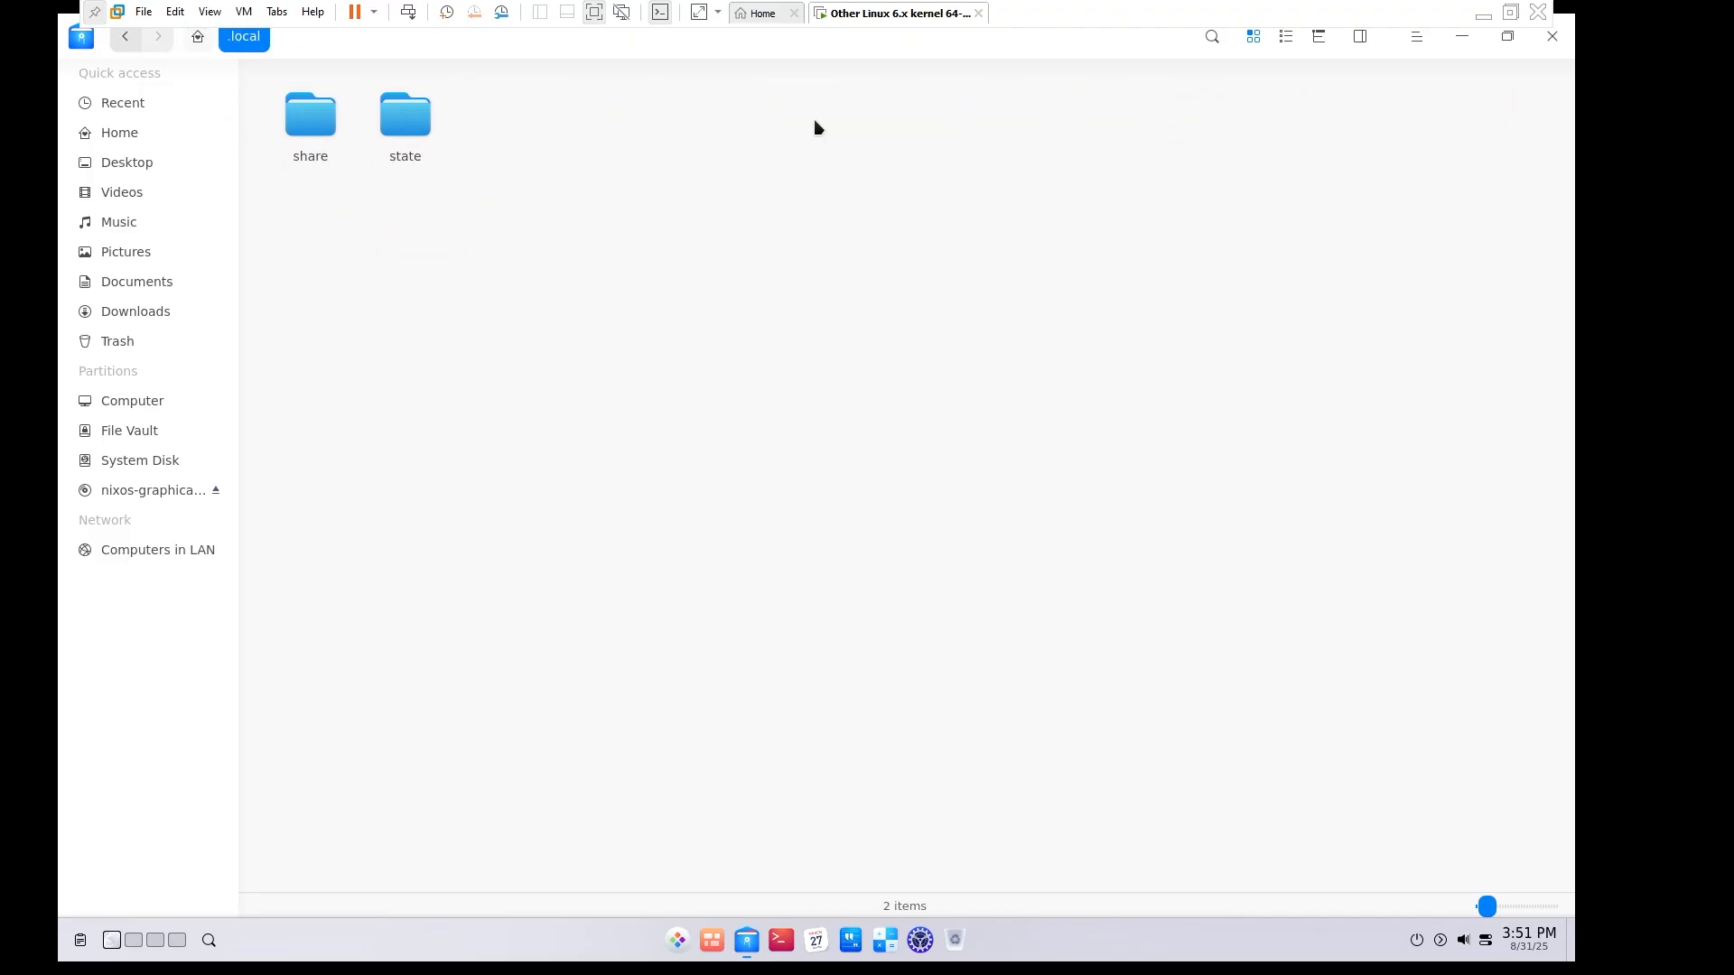
Look inside the system disk's nix folder, return to the disk's root, and minimize the file manager.
click(170, 411)
click(360, 369)
double_click(360, 369)
double_click(1009, 118)
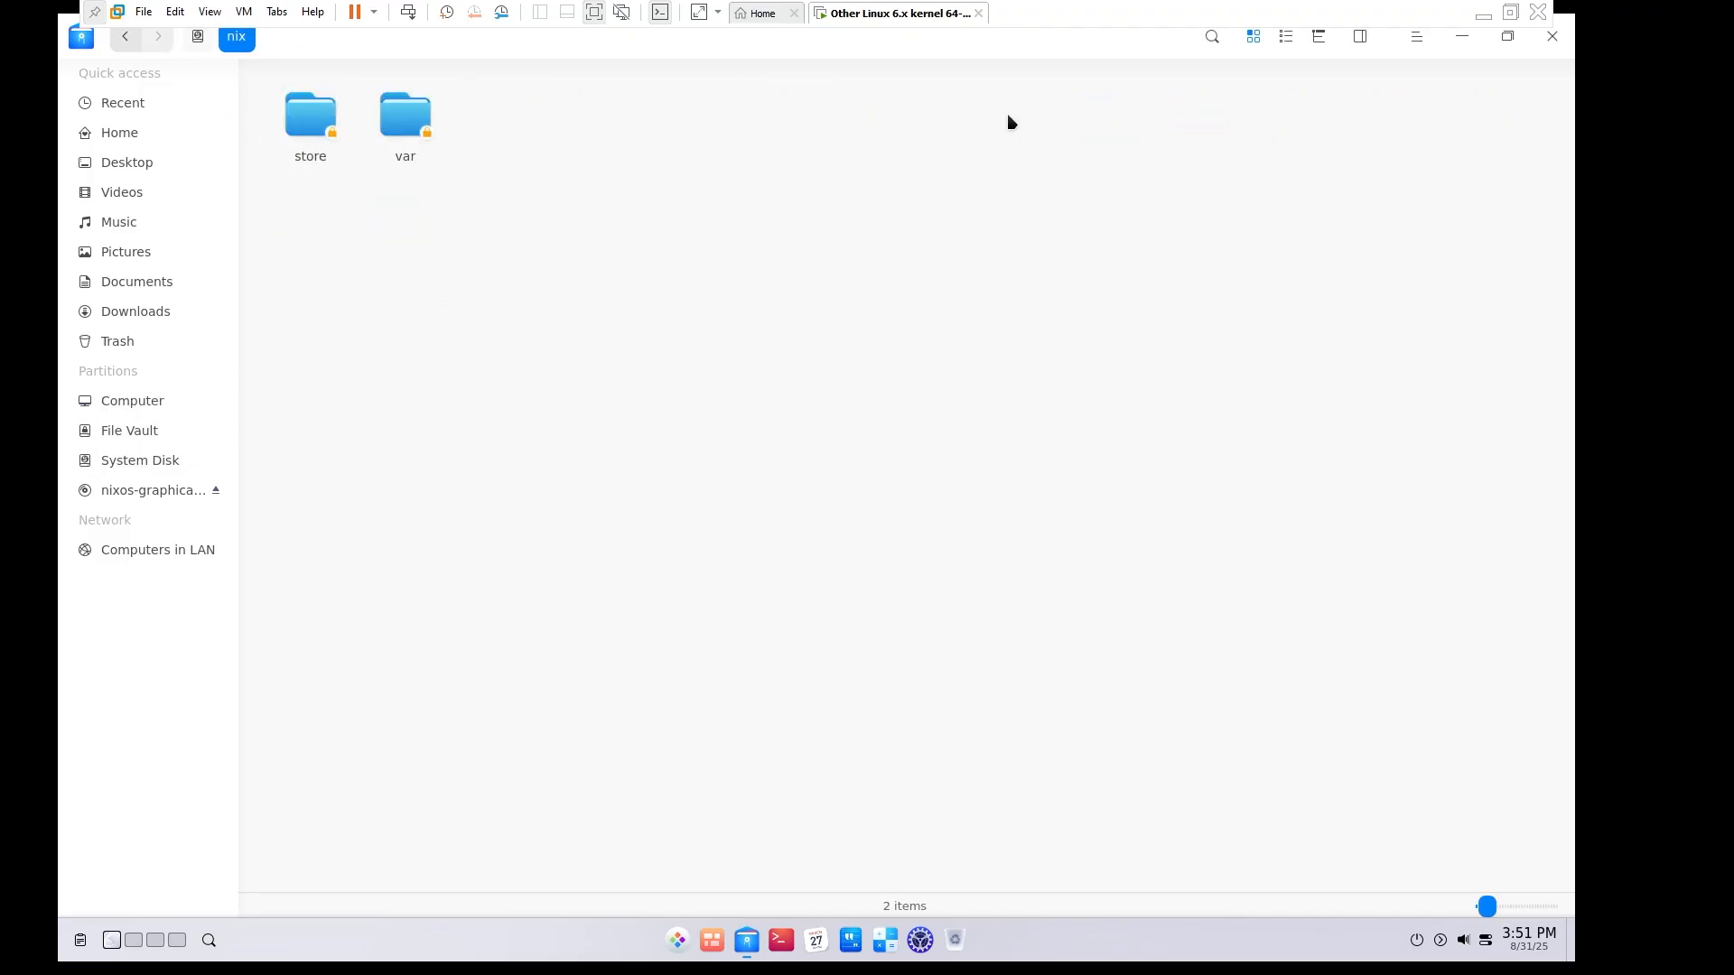
click(198, 37)
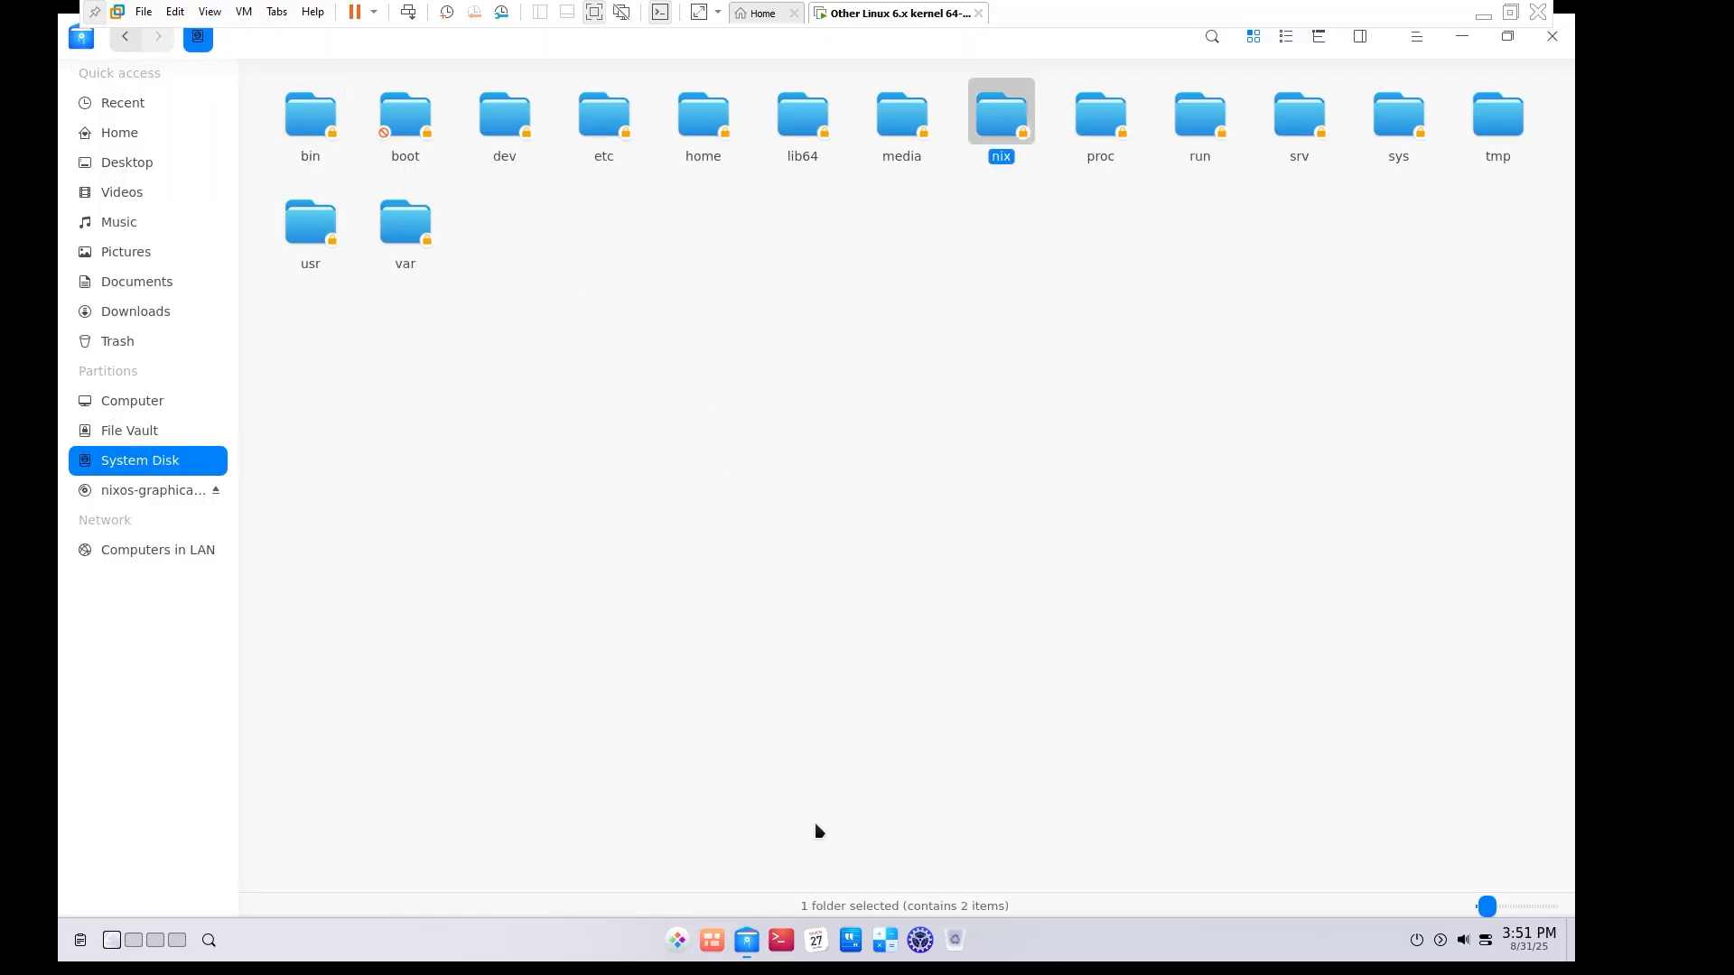
click(749, 933)
Launch Firefox and search the web for "nix configuration file".
click(679, 937)
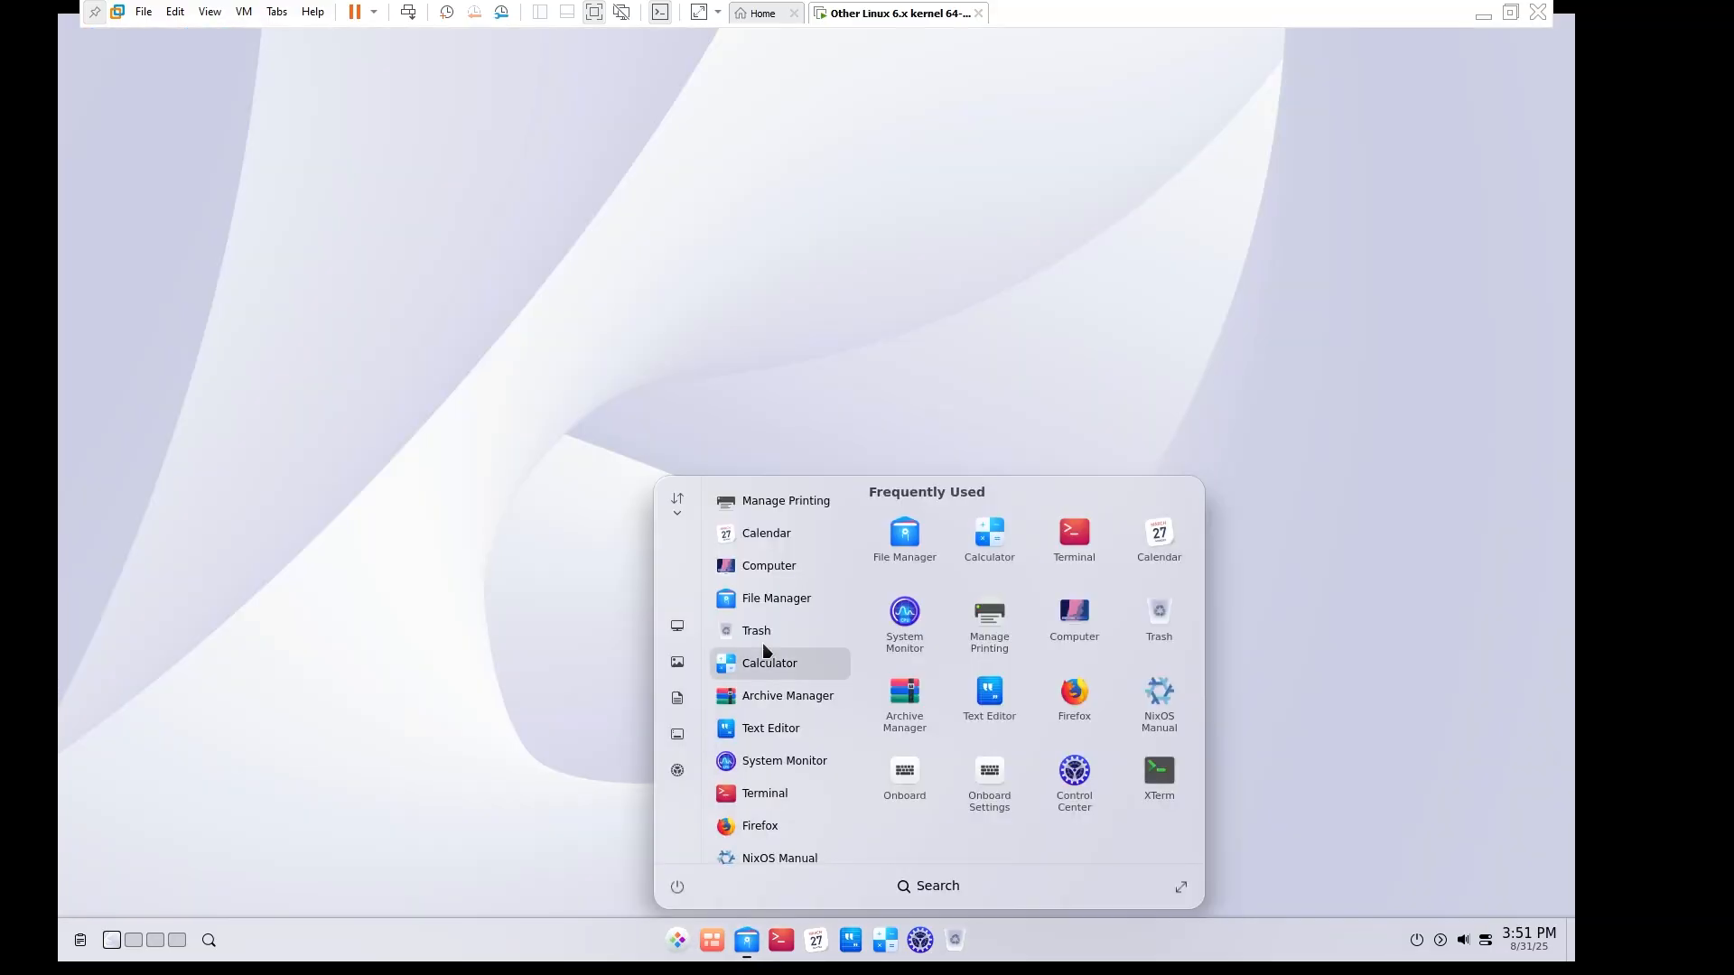
click(758, 826)
drag(672, 54, 773, 109)
click(657, 101)
click(652, 134)
text(nix configuration file)
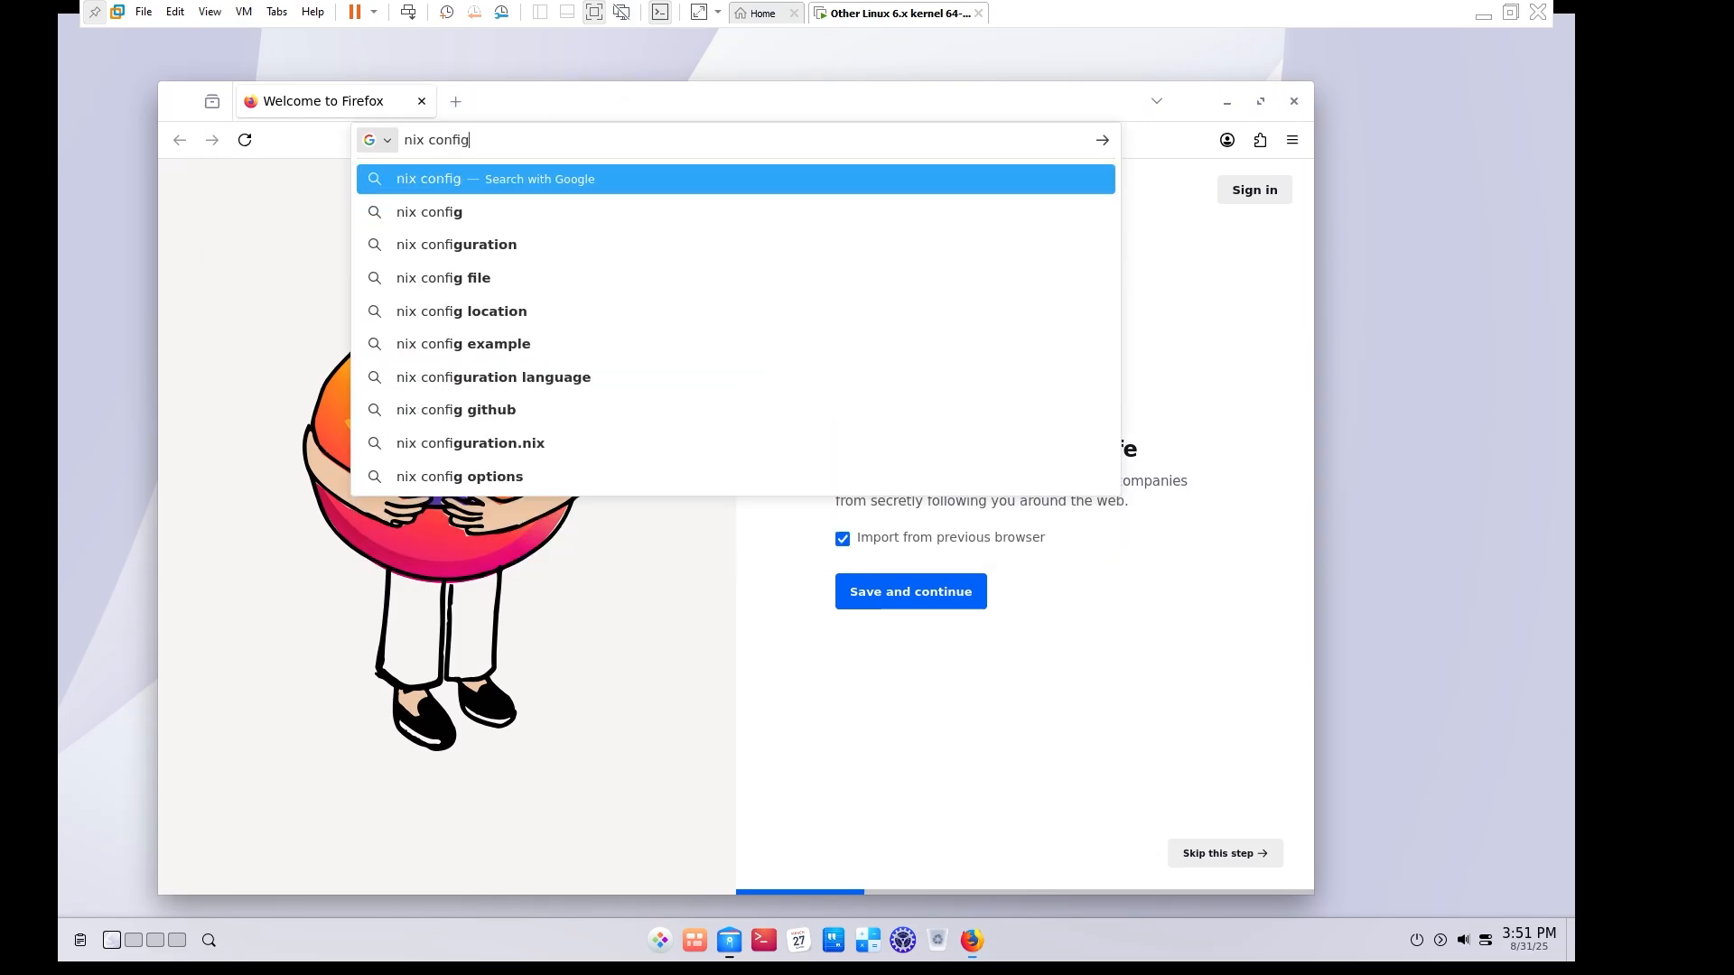
key(Return)
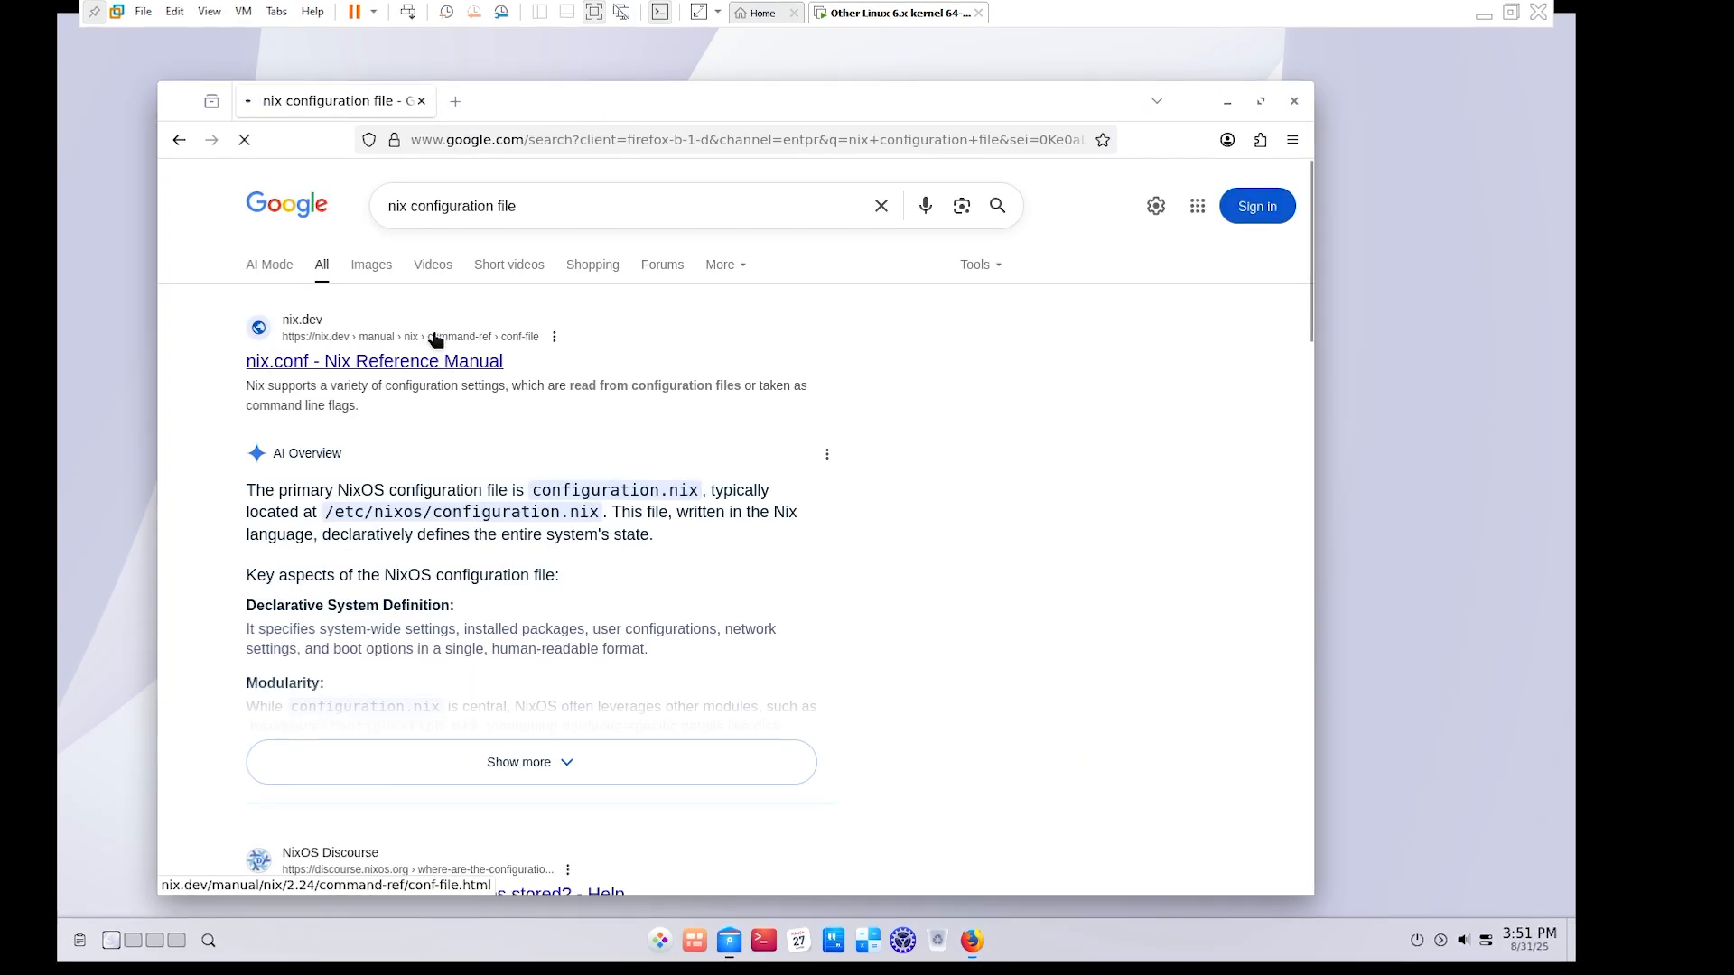
Check the search results for the location of the main NixOS configuration file, then minimize the browser.
drag(343, 512, 560, 517)
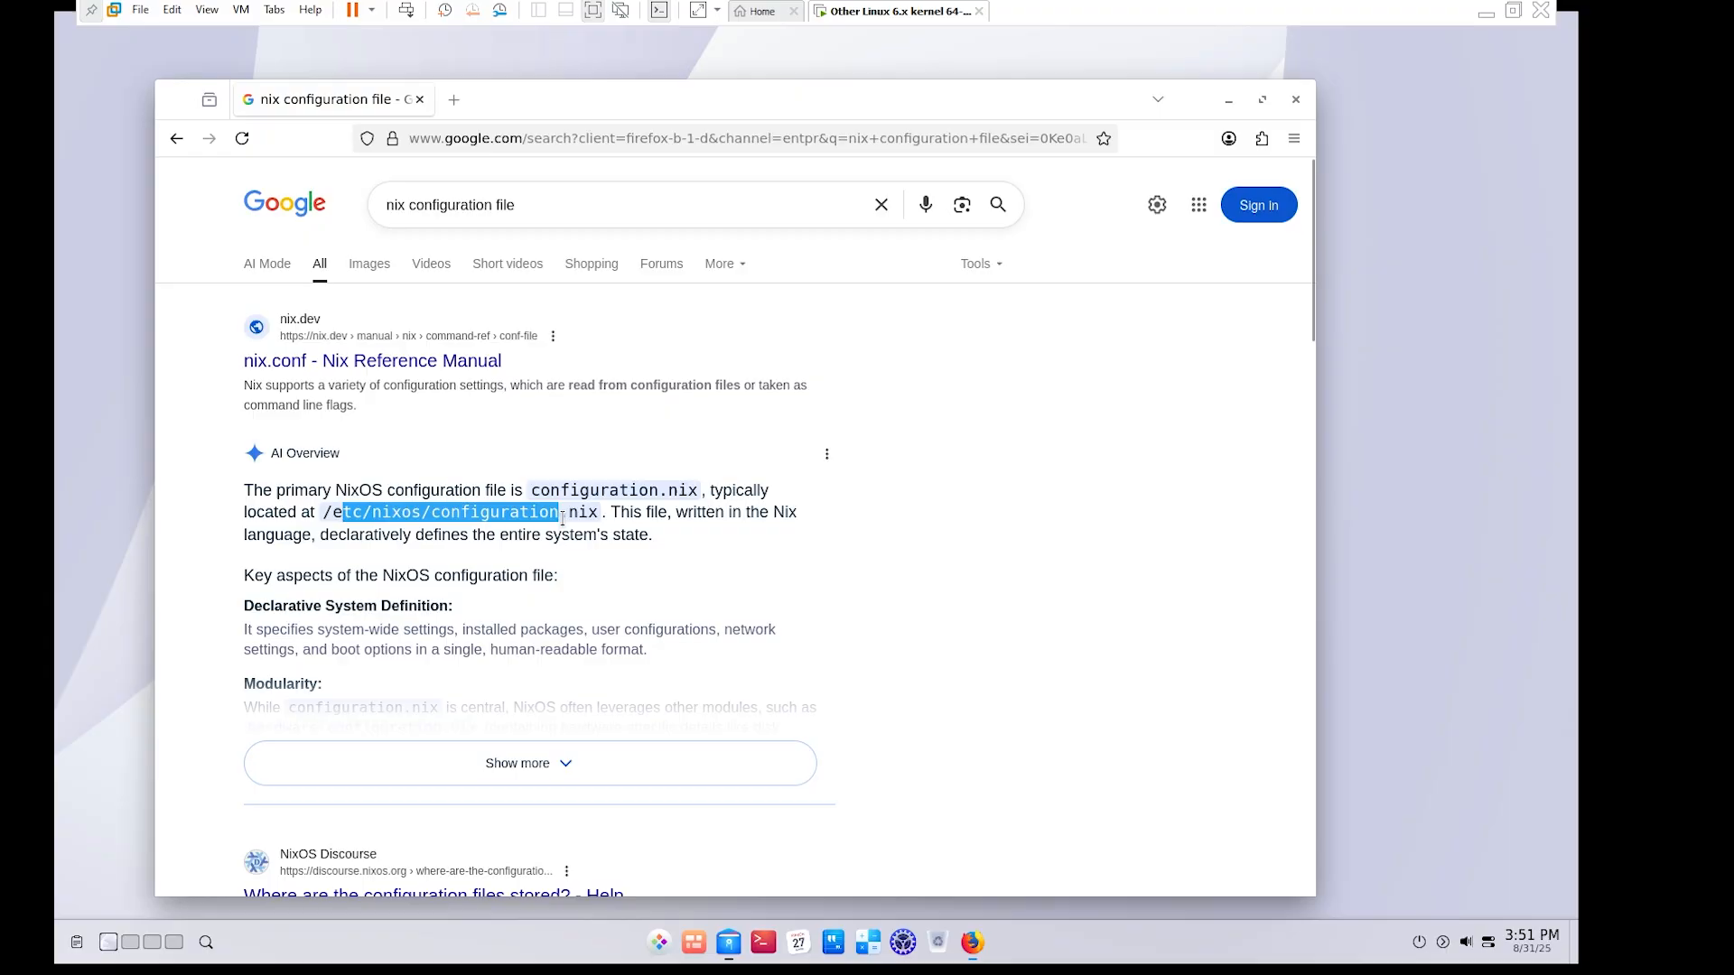
click(647, 562)
click(1230, 98)
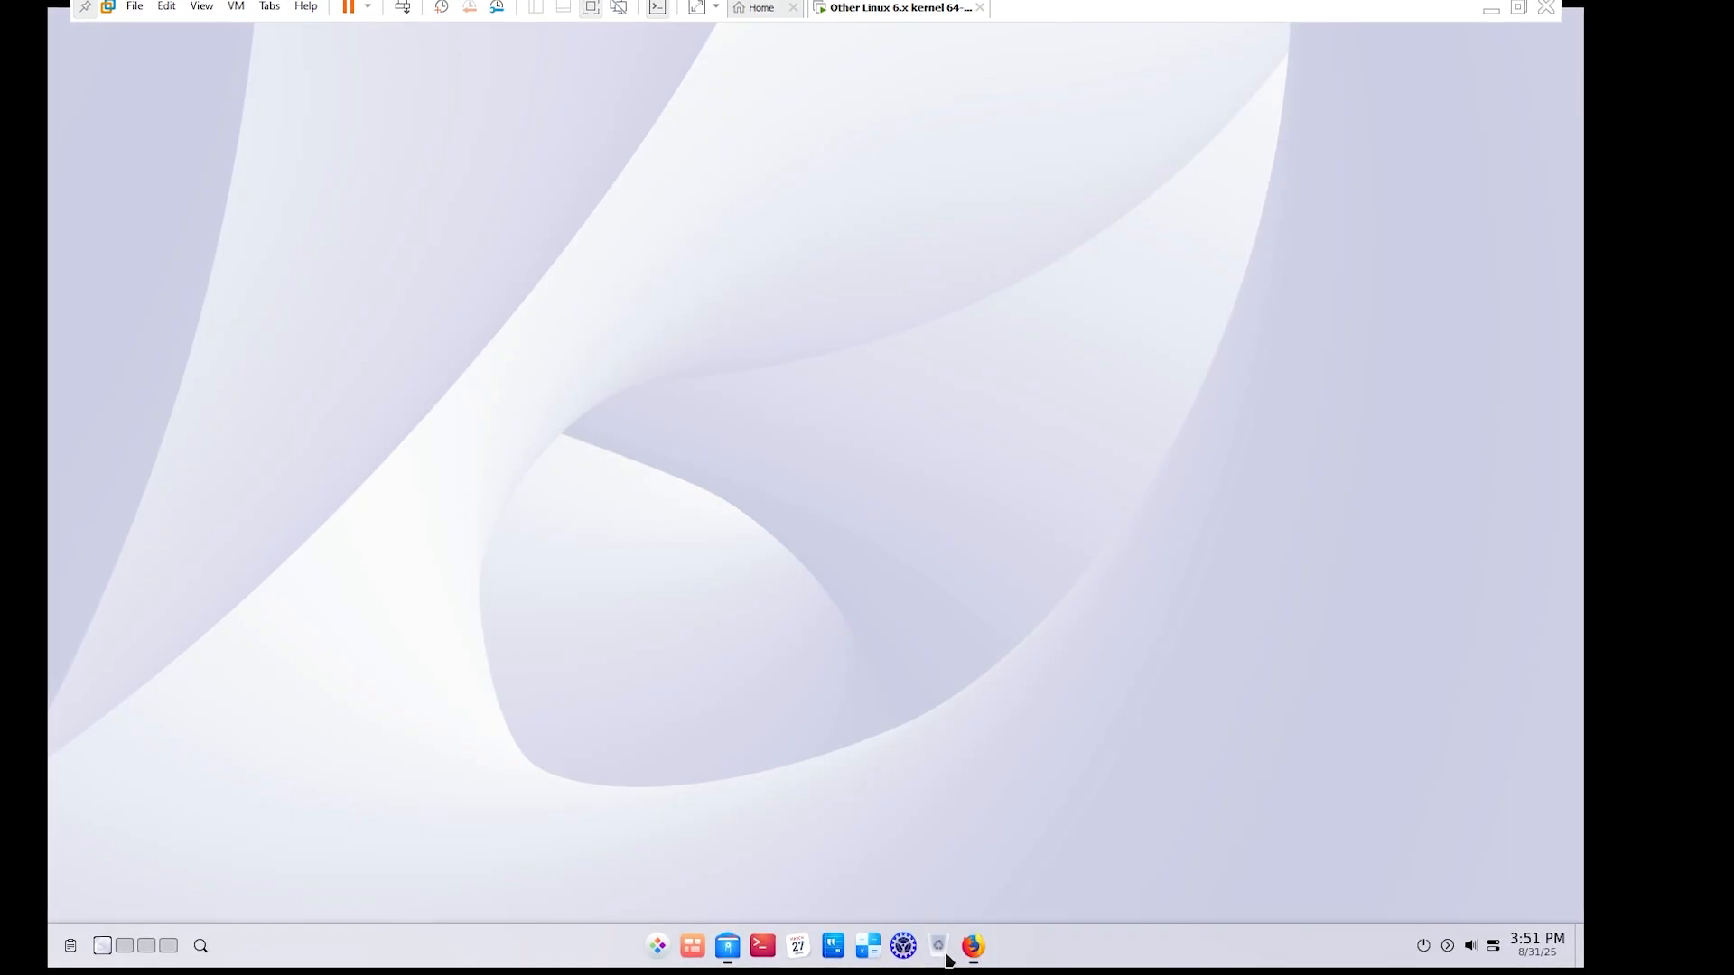
click(972, 946)
drag(356, 536, 519, 537)
click(623, 582)
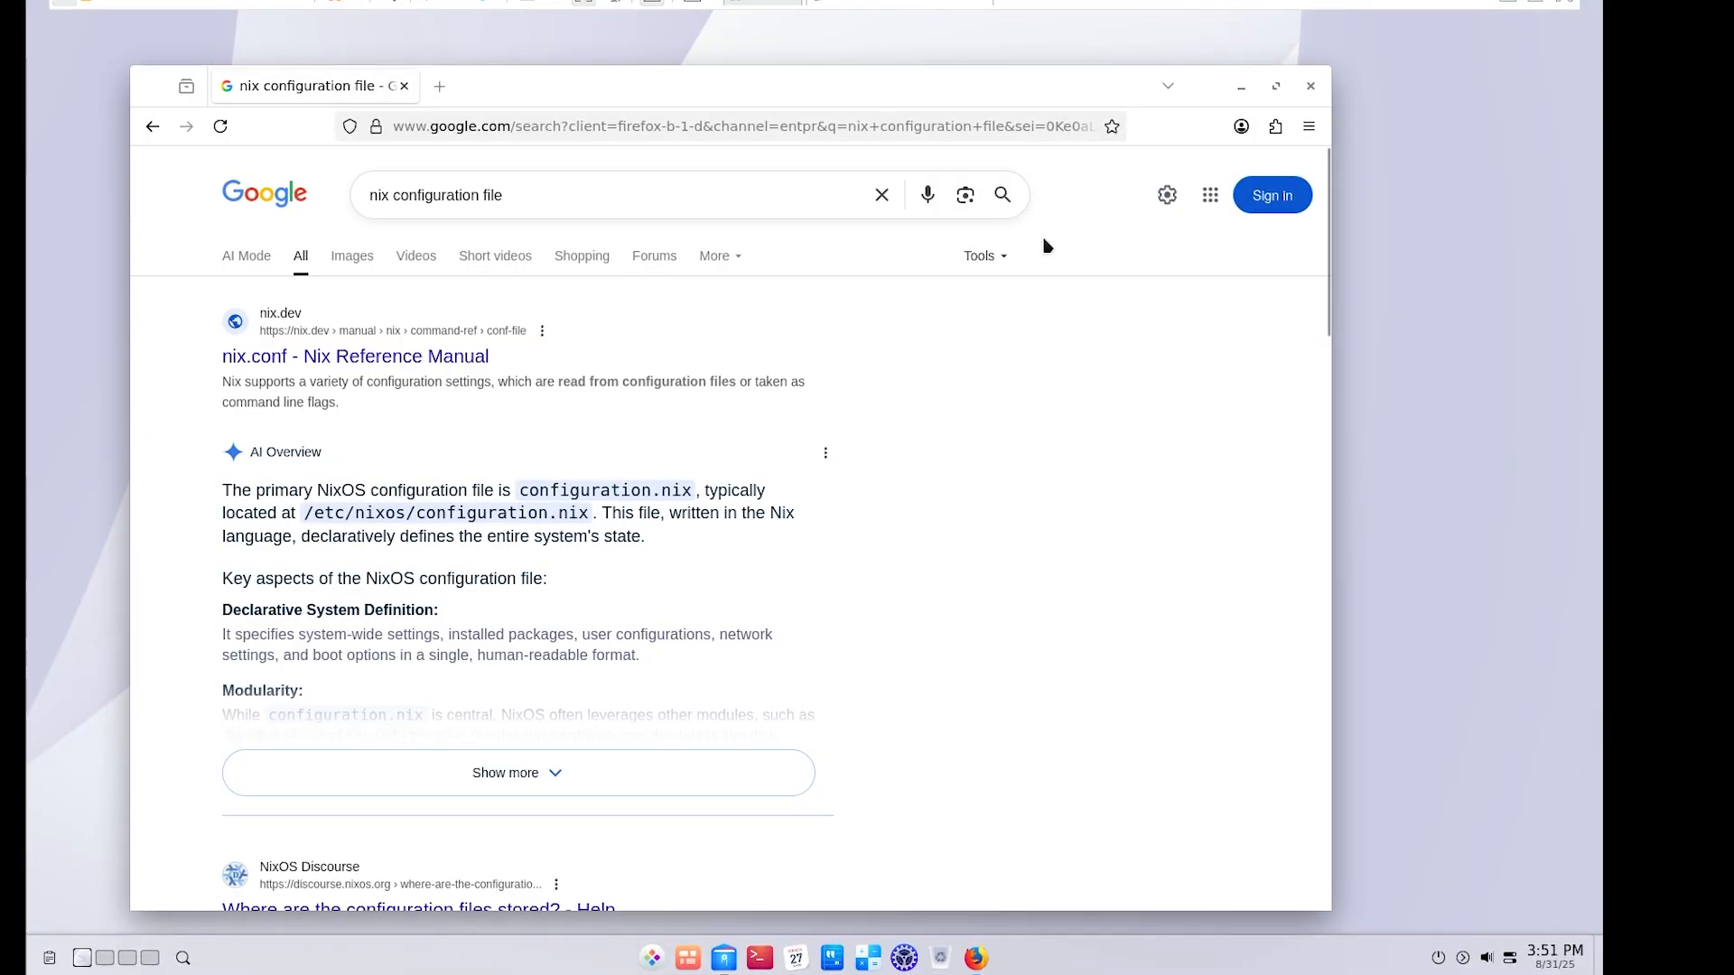
click(1240, 88)
Open an XTerm terminal window and reposition it on the desktop.
click(650, 963)
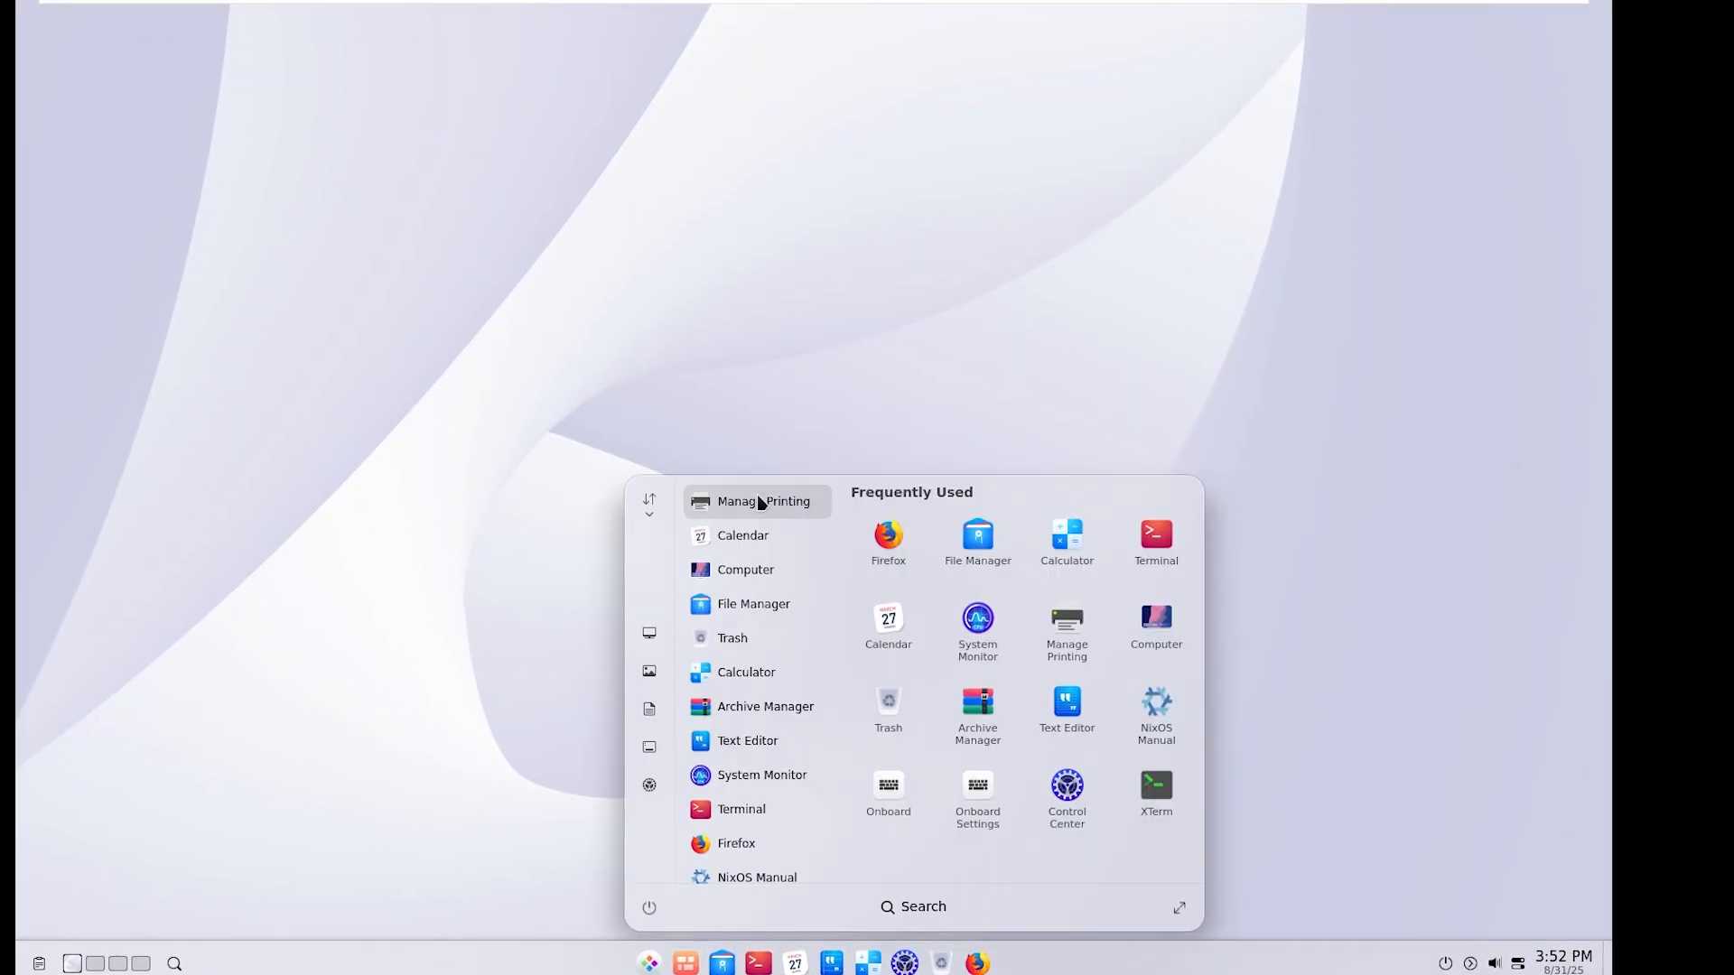
click(738, 804)
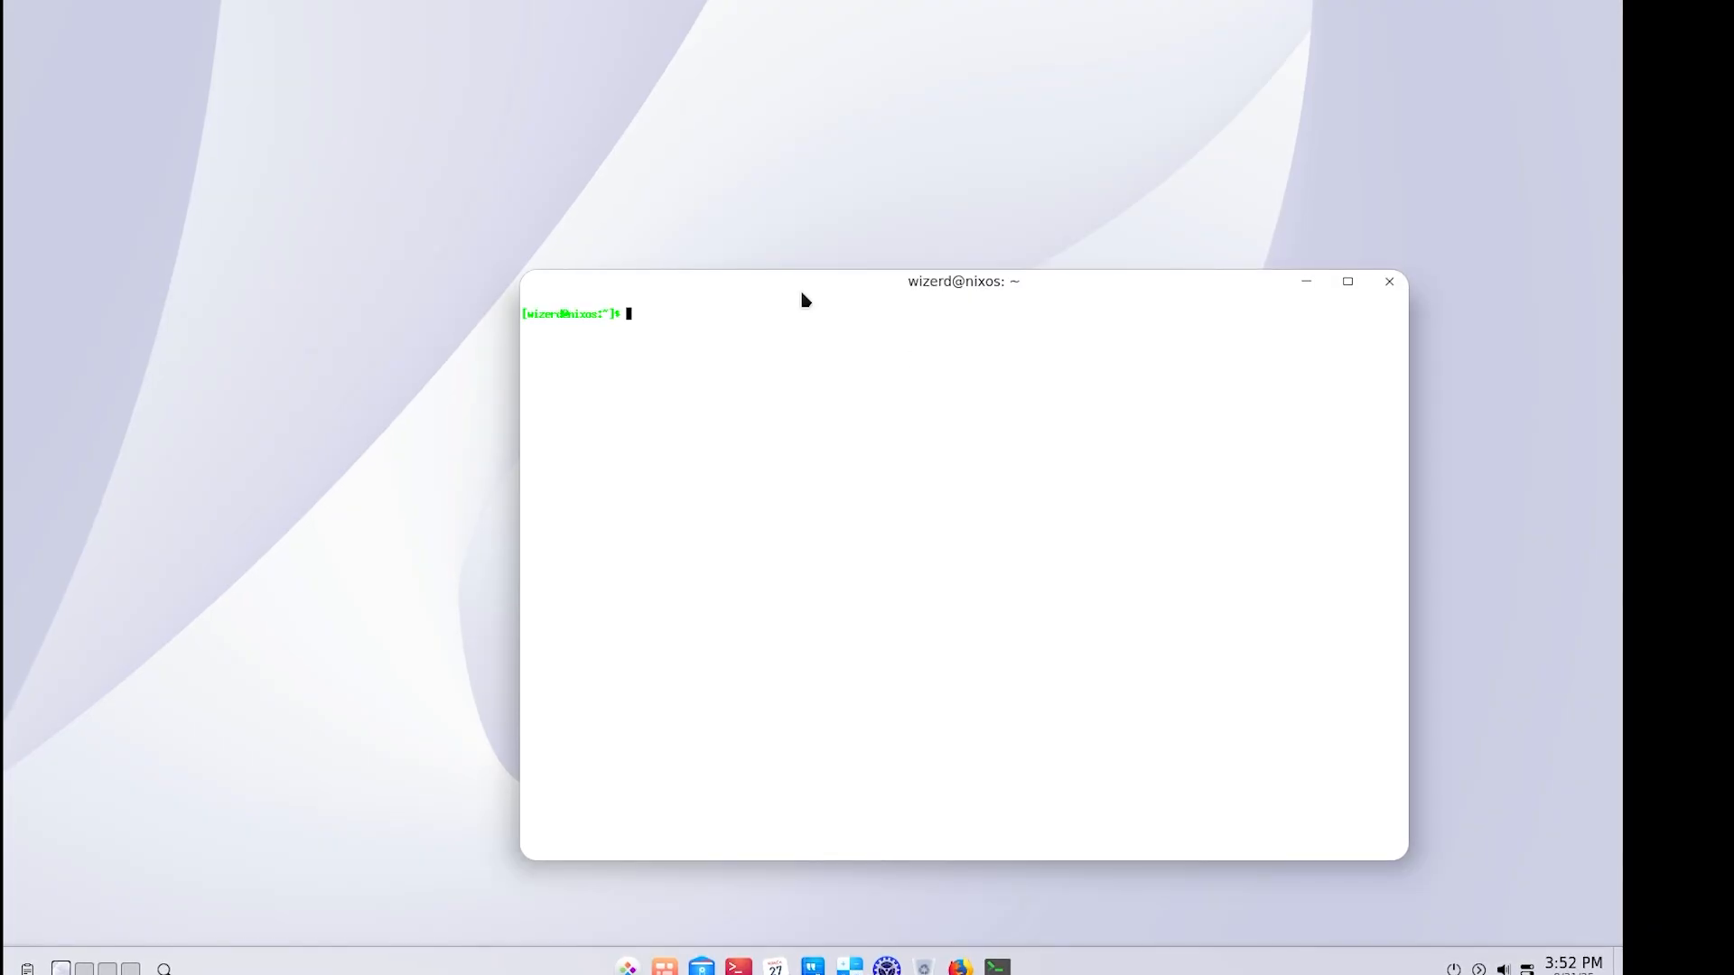
drag(804, 298, 647, 252)
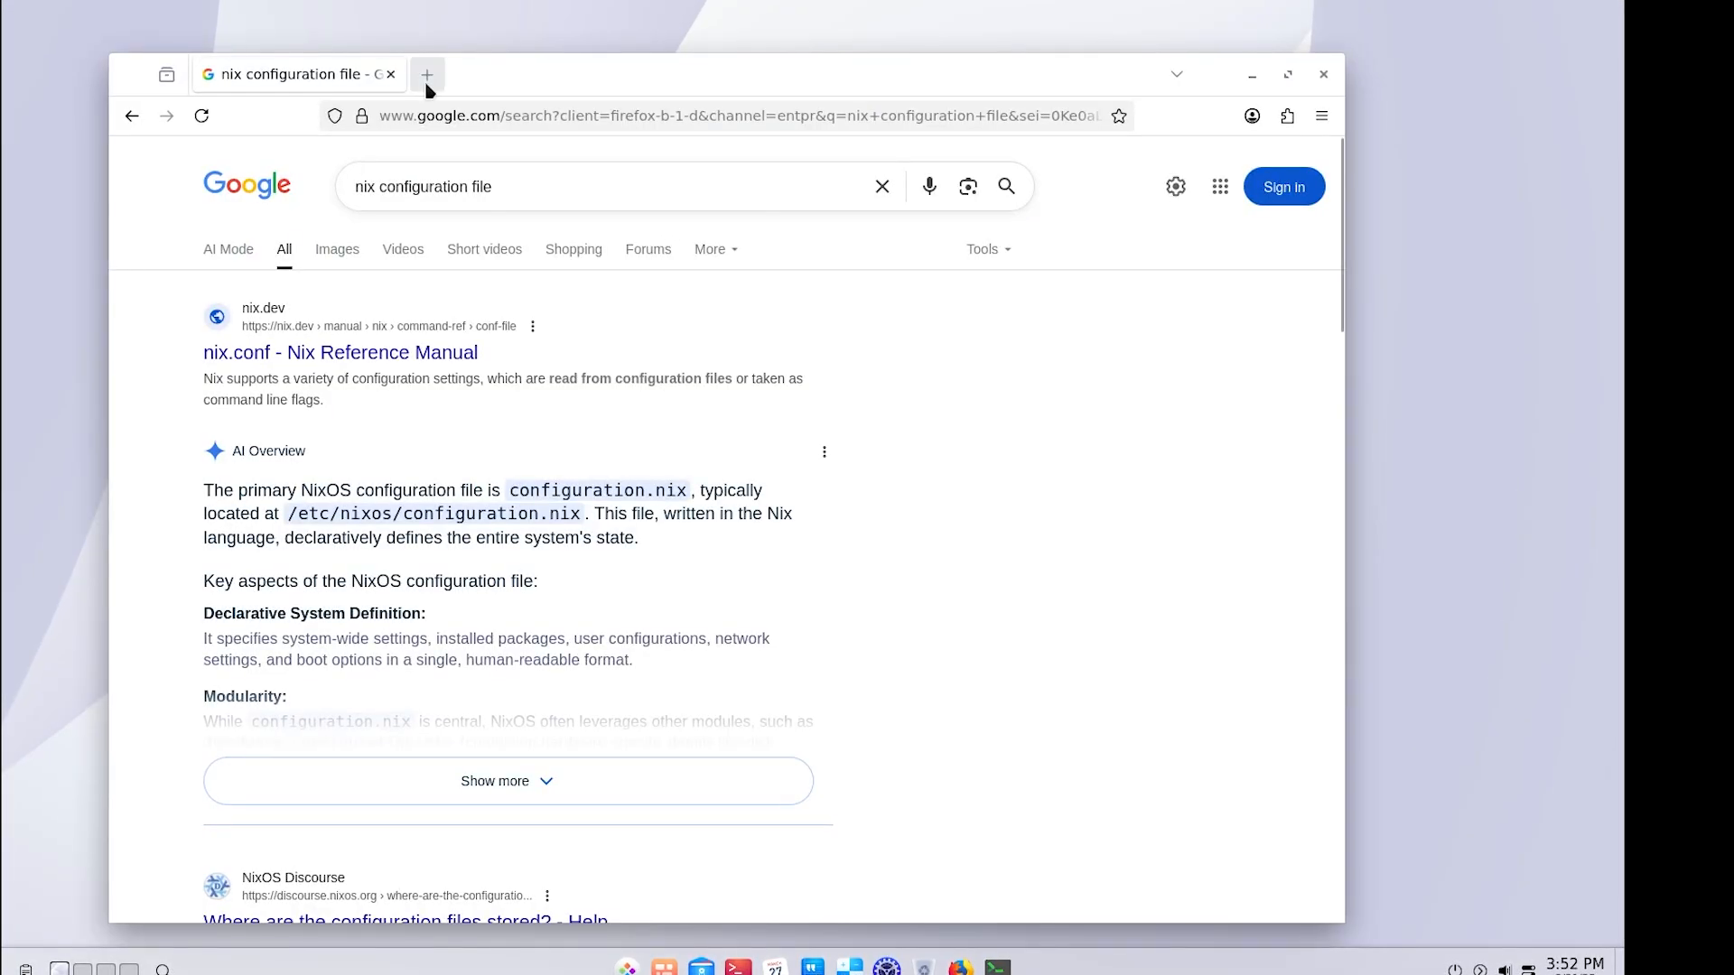
Search for "what is nix os package manager" in a new browser tab and read the overview's key features and how Nix works.
click(427, 74)
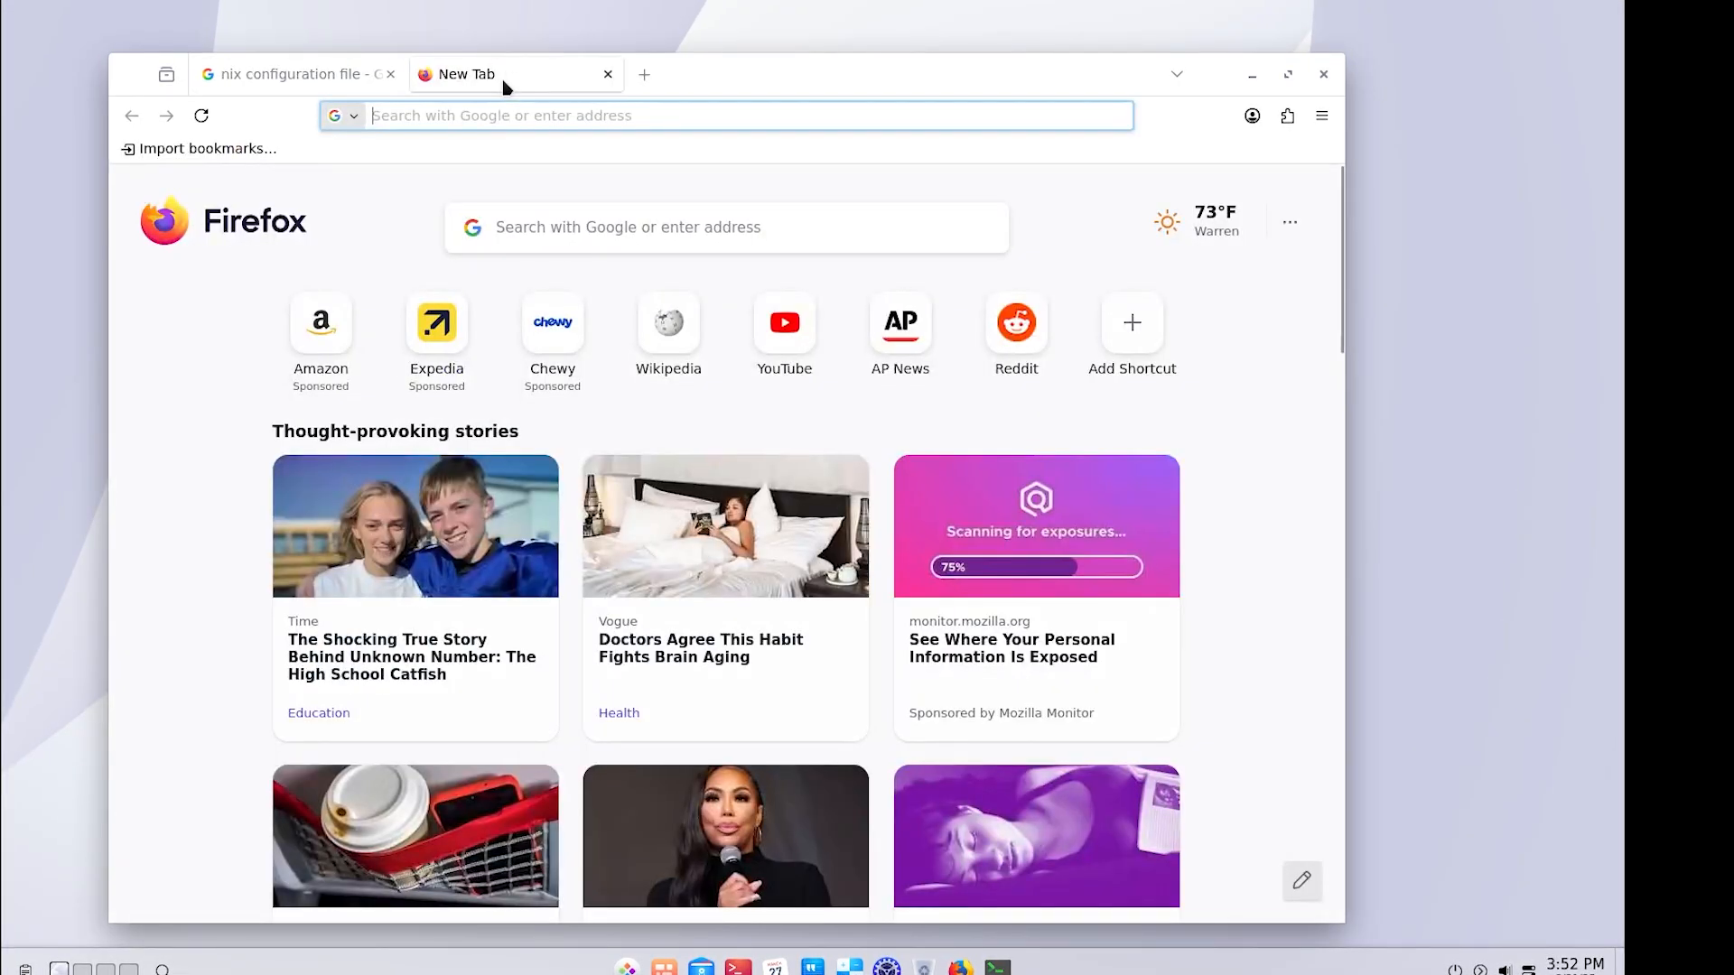
text(what is nix os pack)
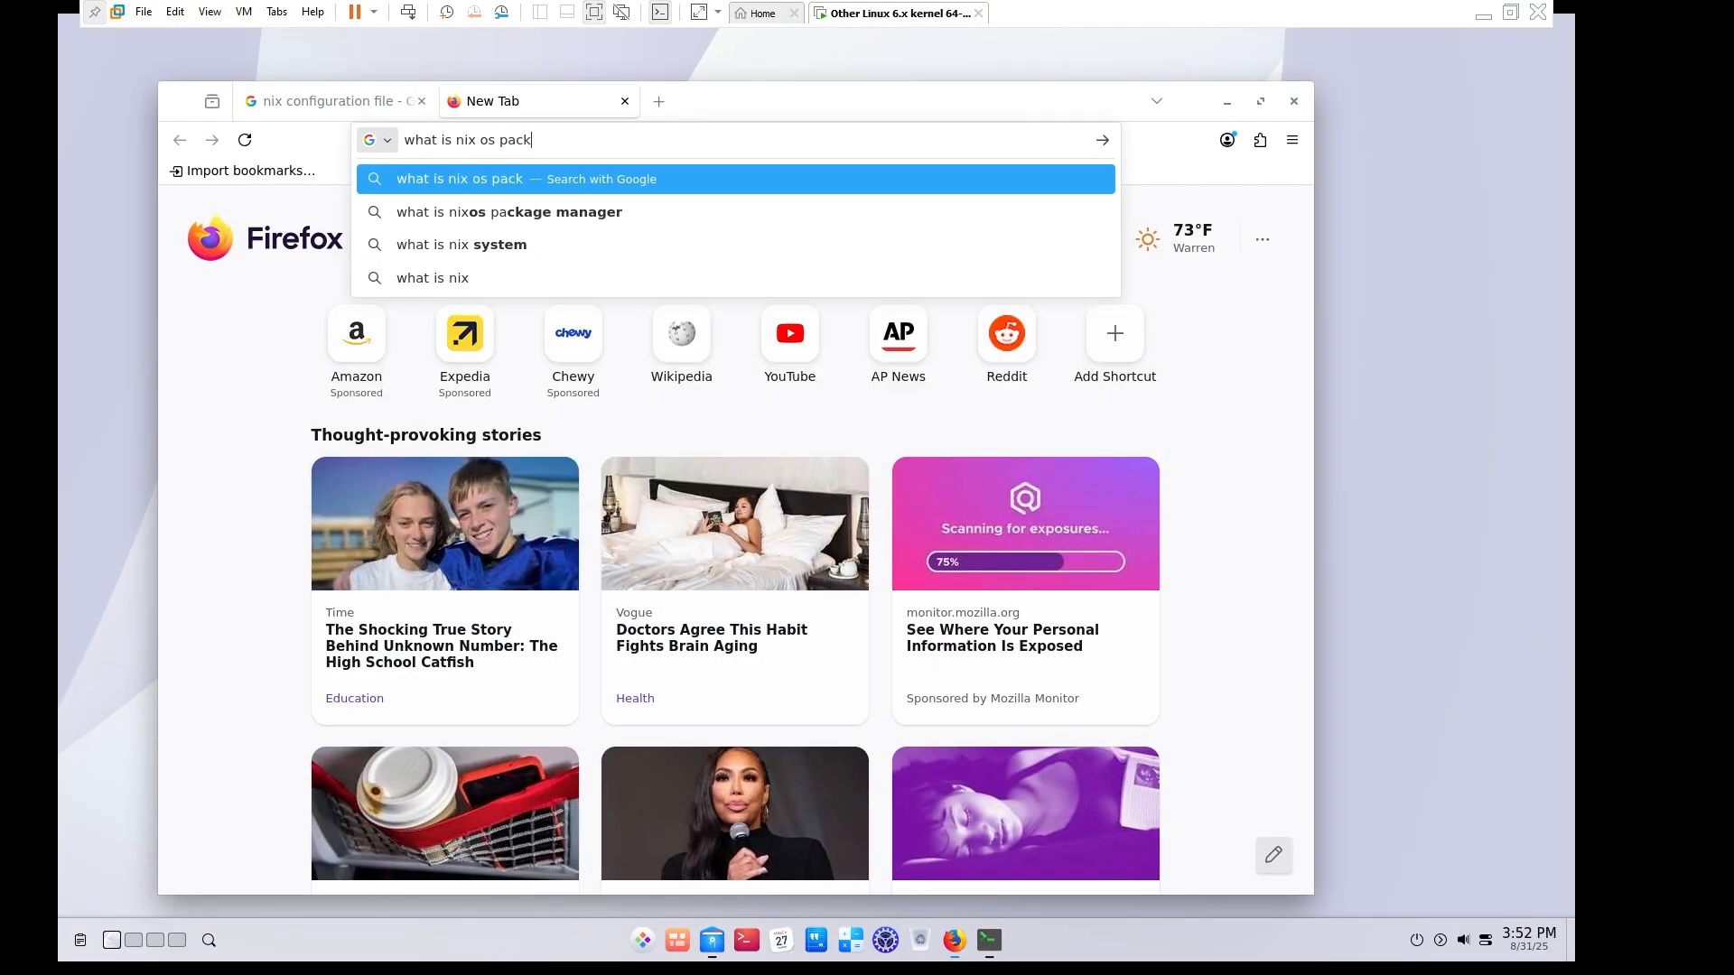
text(age manager)
key(Return)
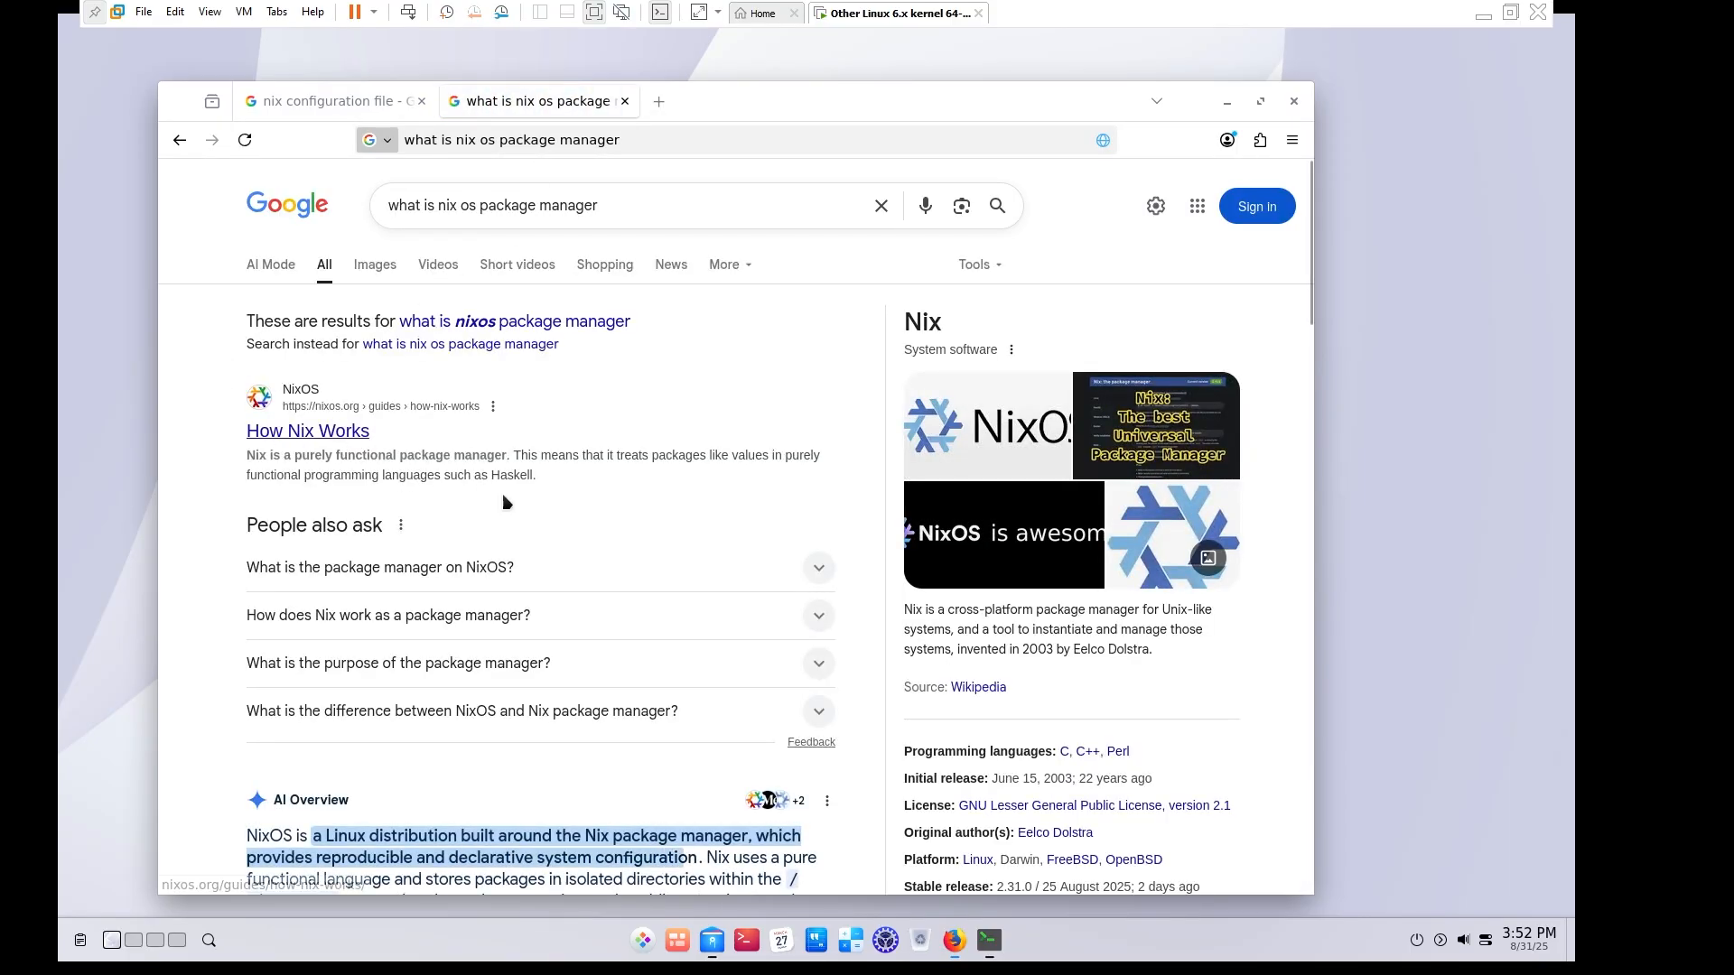
scroll(506, 478, down, 8)
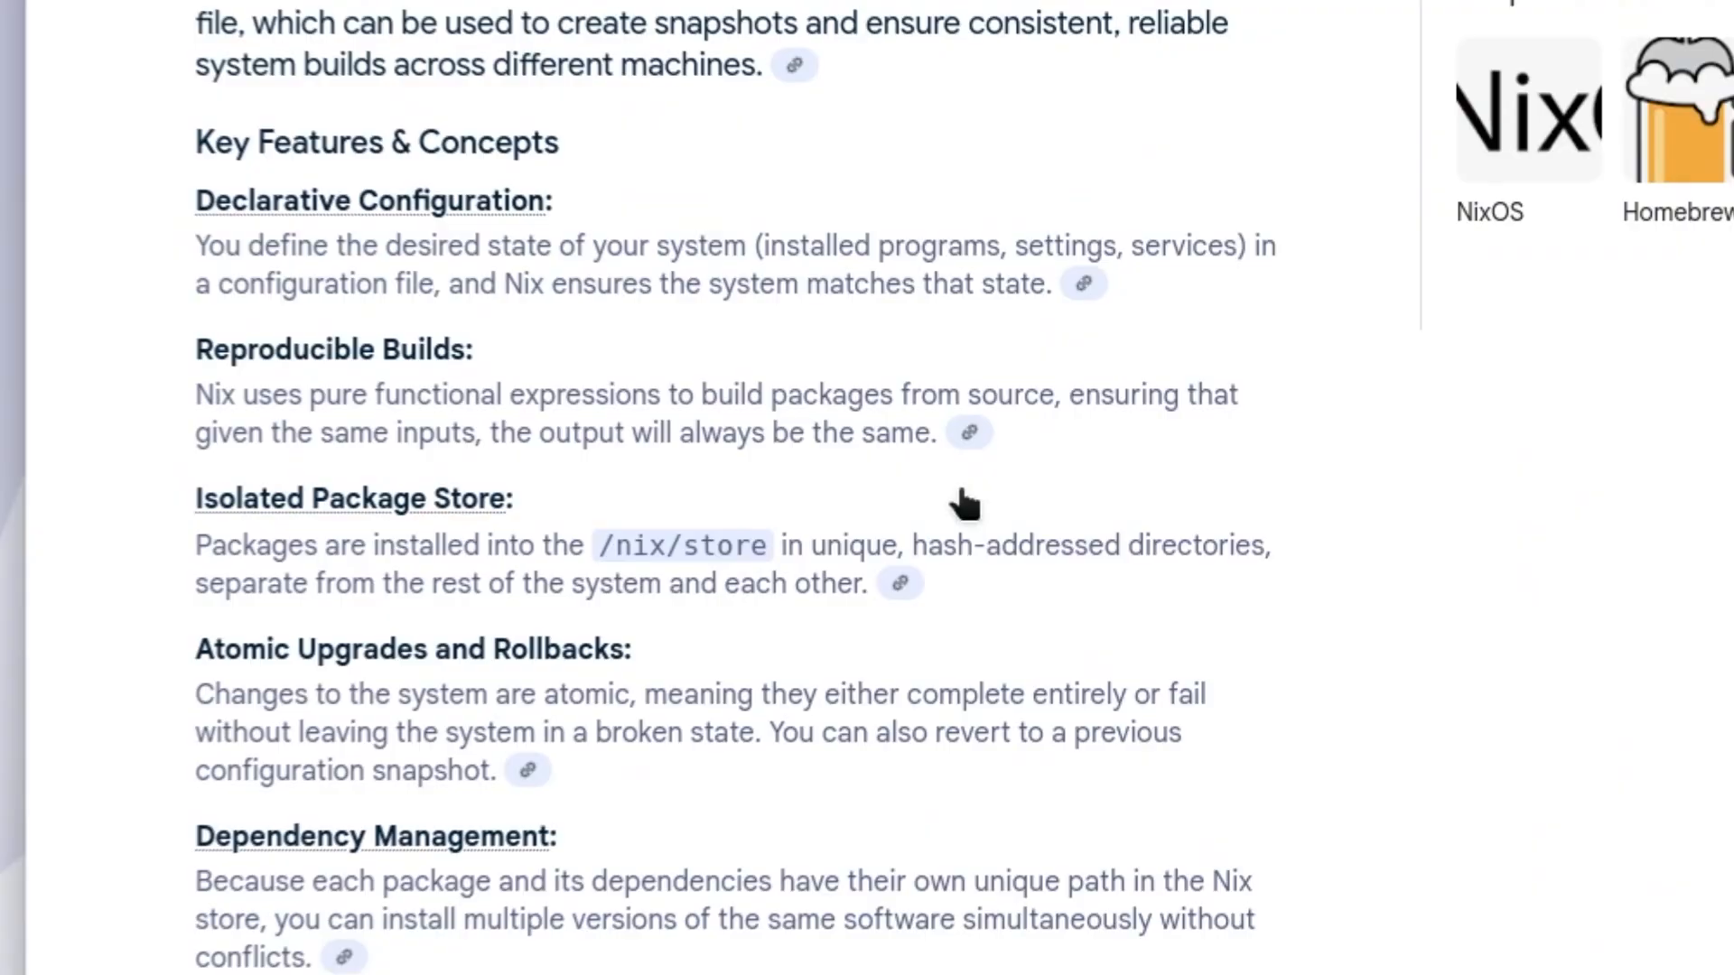
scroll(957, 632, down, 6)
scroll(678, 650, down, 4)
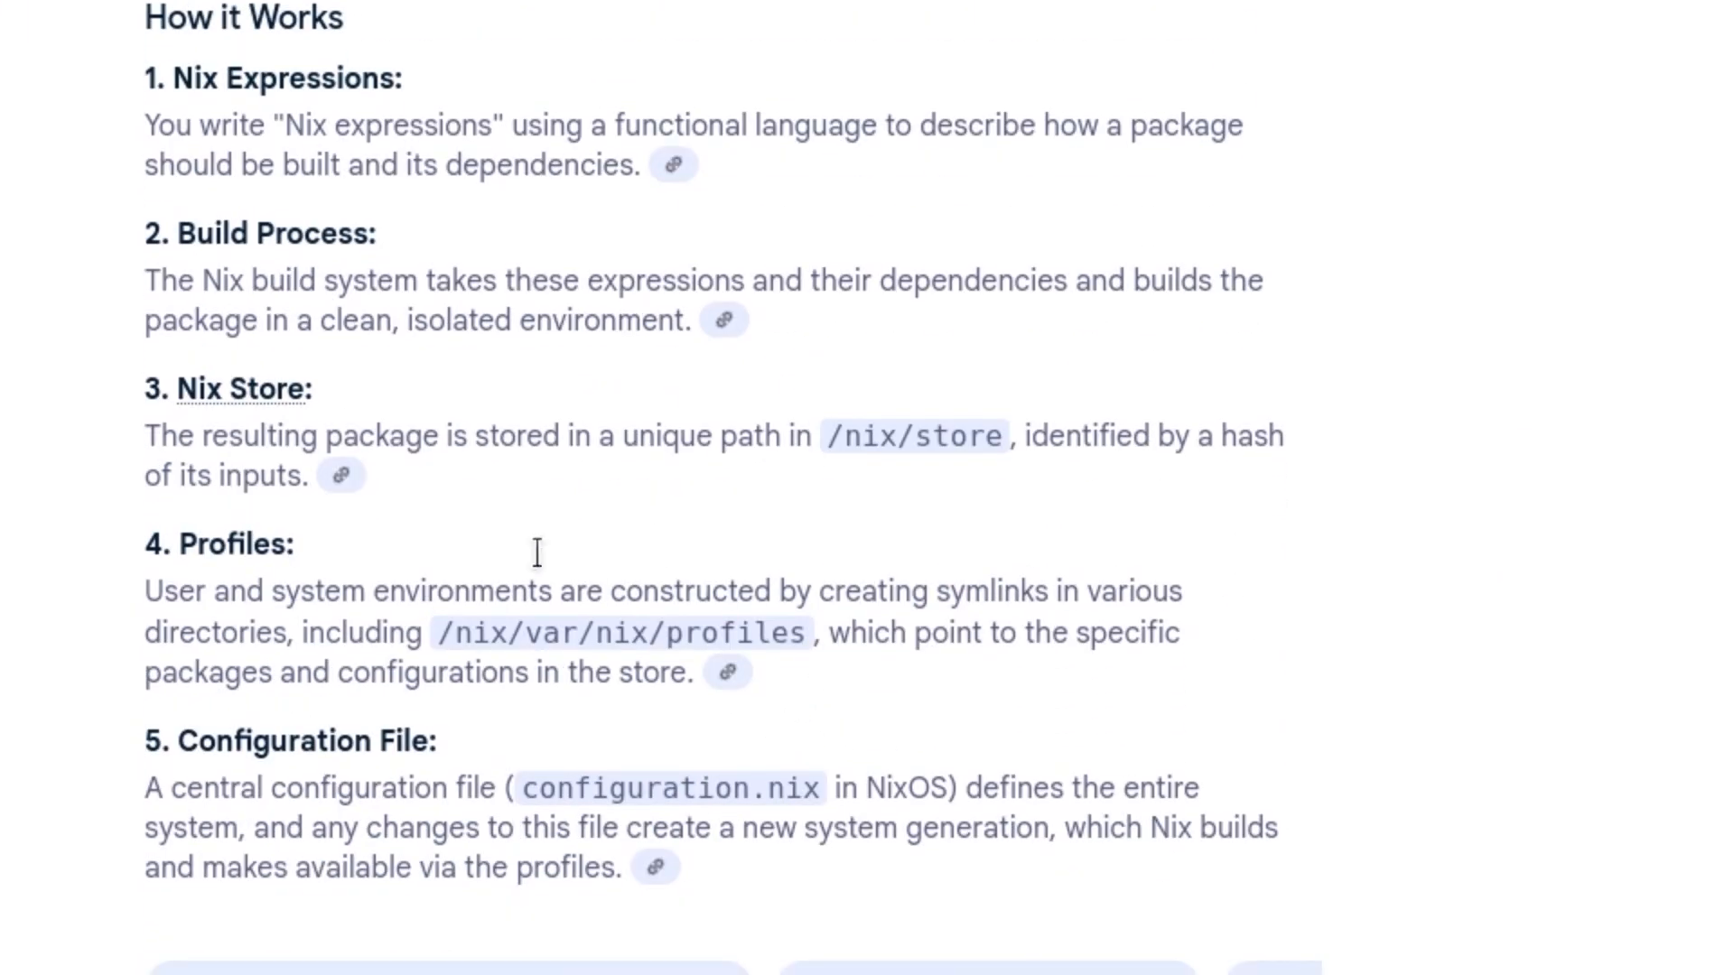
Open the etc folder on the system disk and examine the user, Firefox and package settings in configuration.nix.
scroll(1196, 608, down, 10)
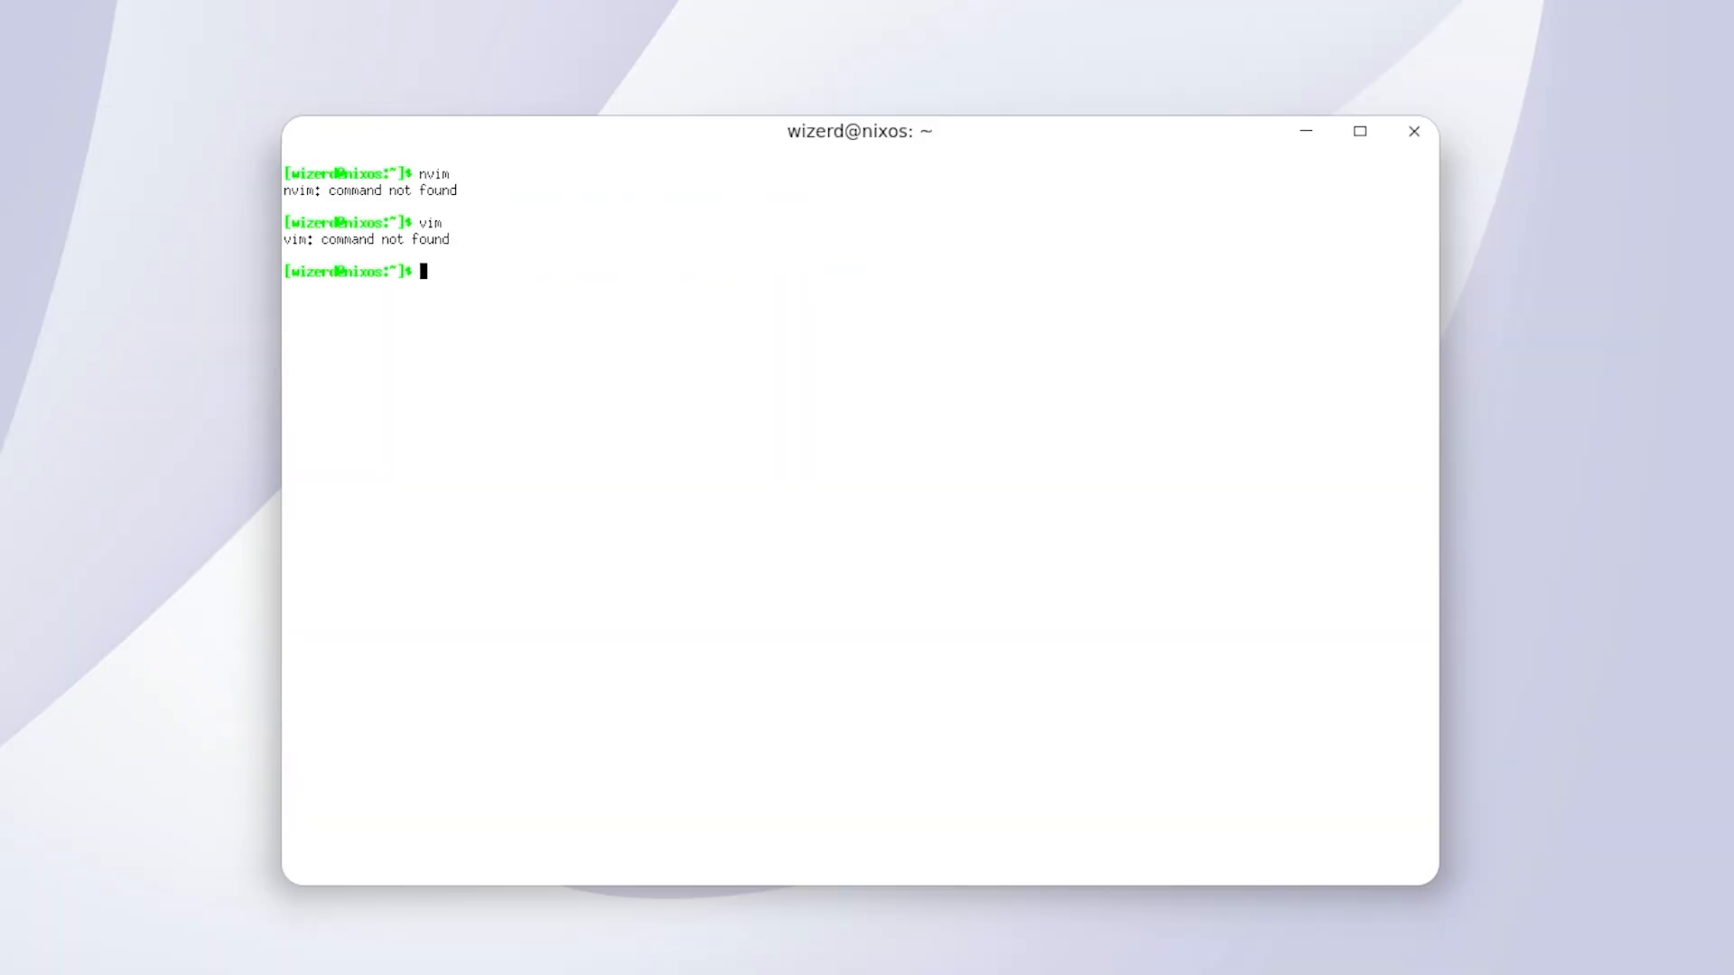
key(ctrl+l)
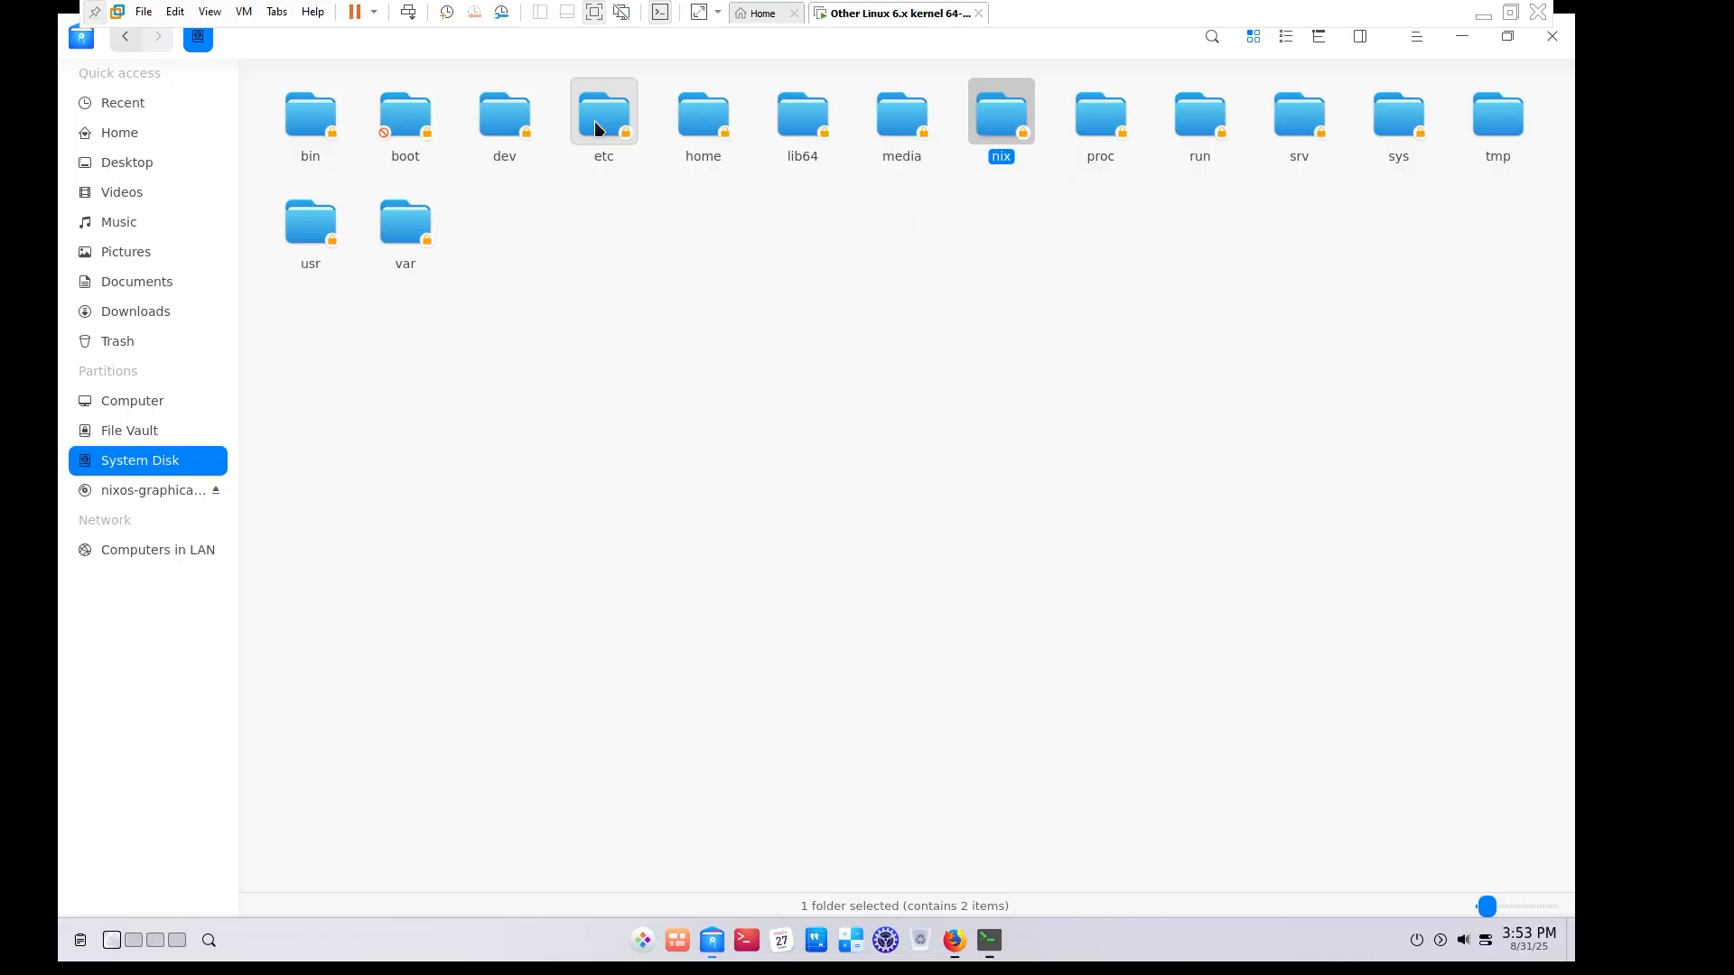
double_click(601, 123)
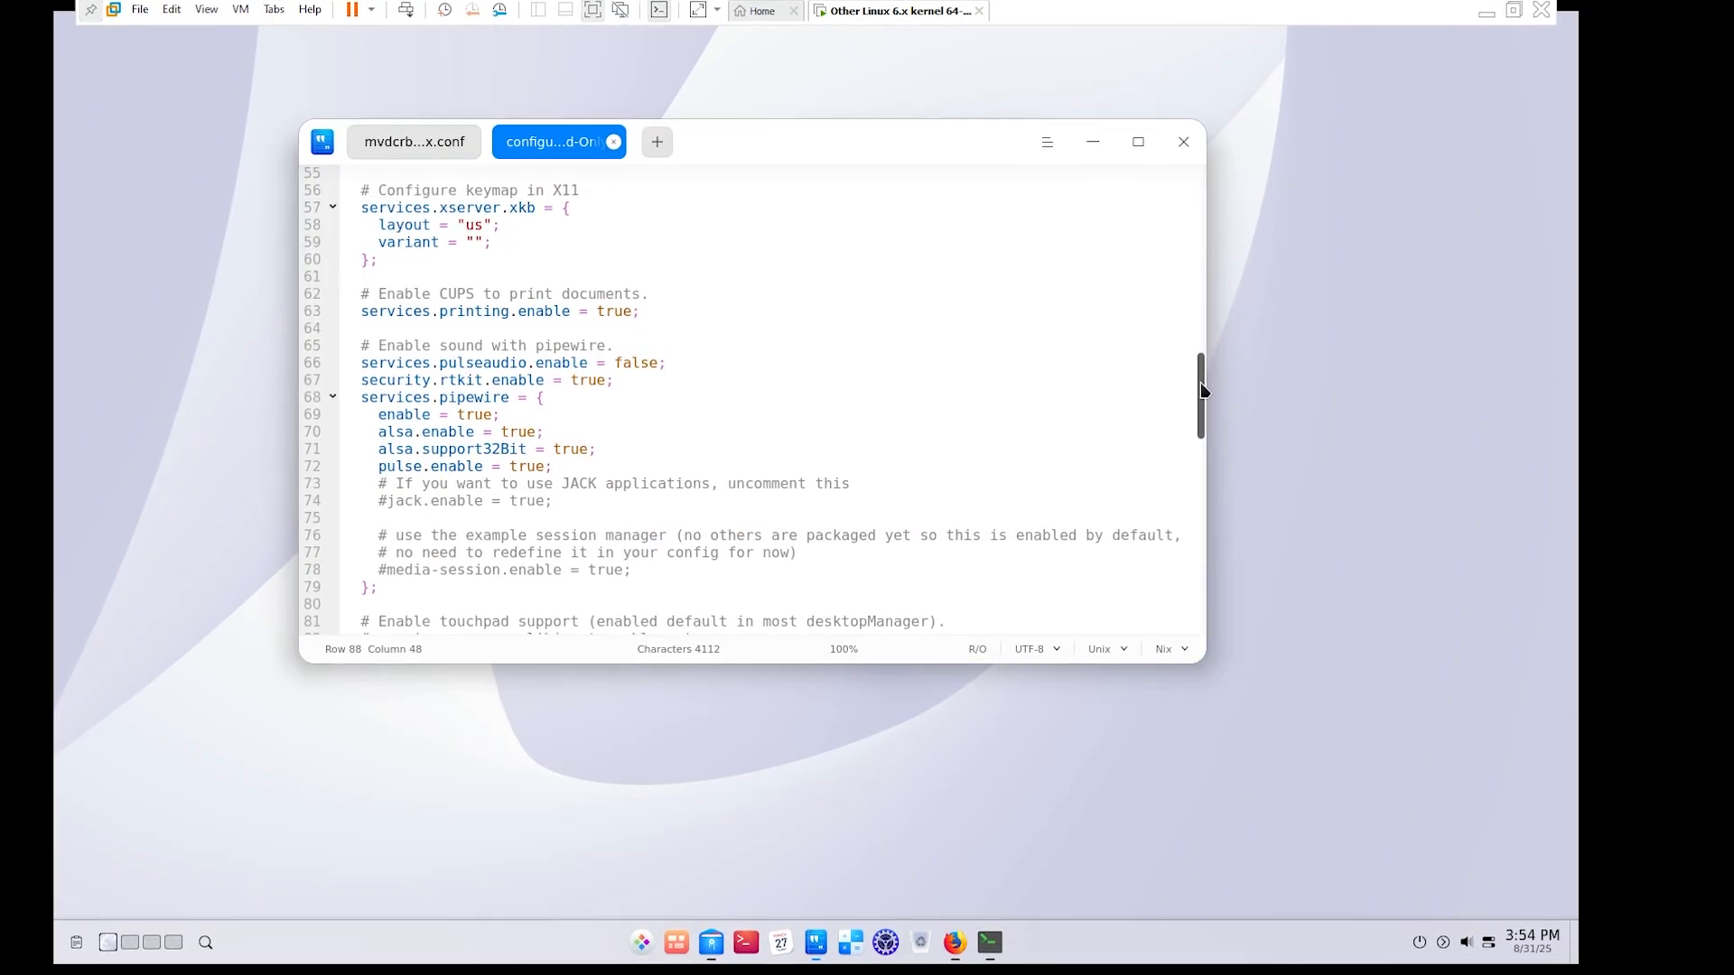
drag(1201, 391, 1214, 473)
click(636, 467)
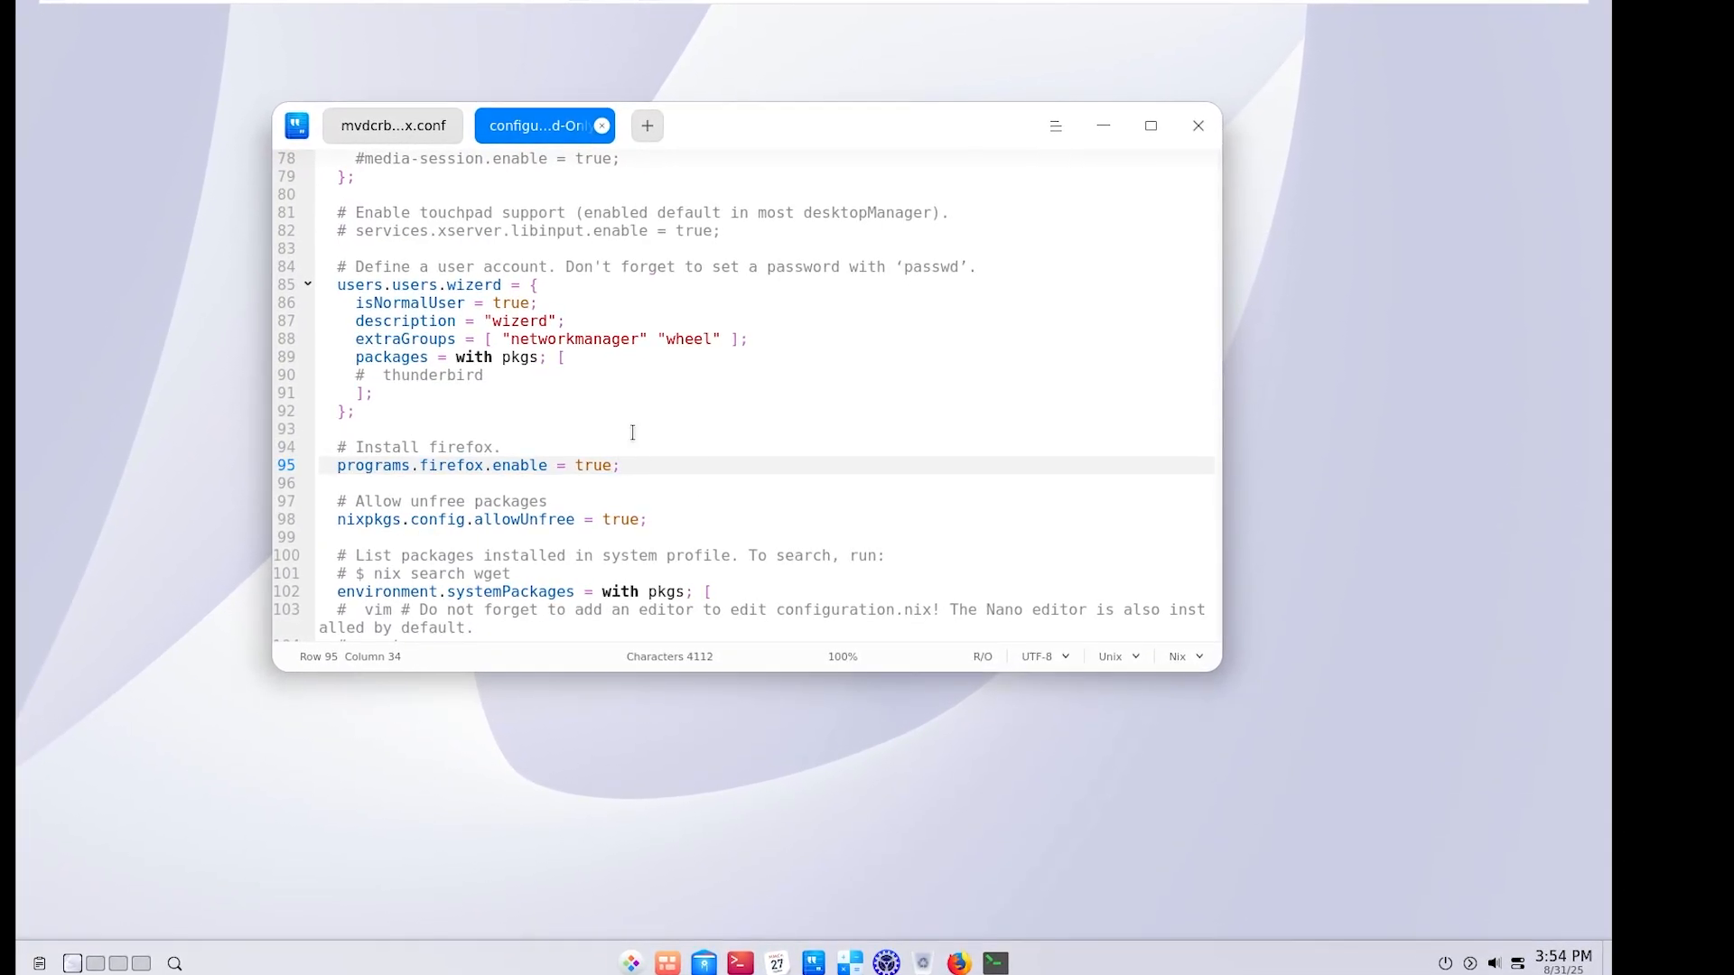
right_click(872, 311)
key(Escape)
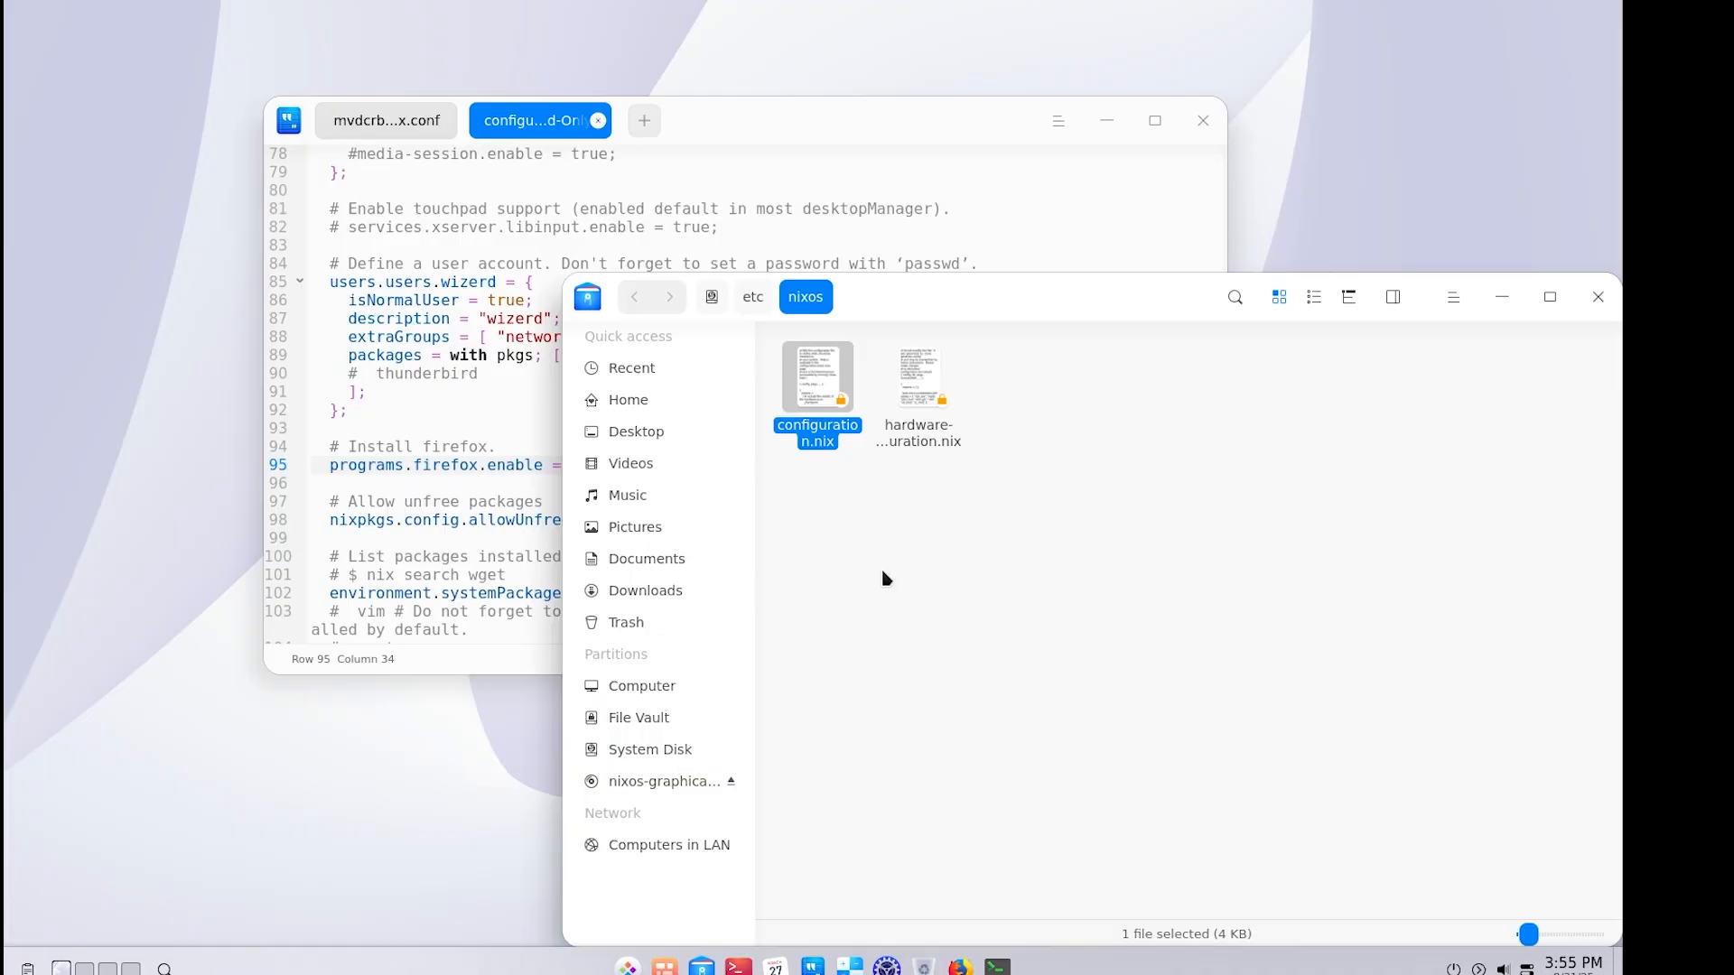
Check which programs are offered for opening configuration.nix in the nixos folder, then dismiss the choice.
right_click(658, 313)
mouse_move(756, 355)
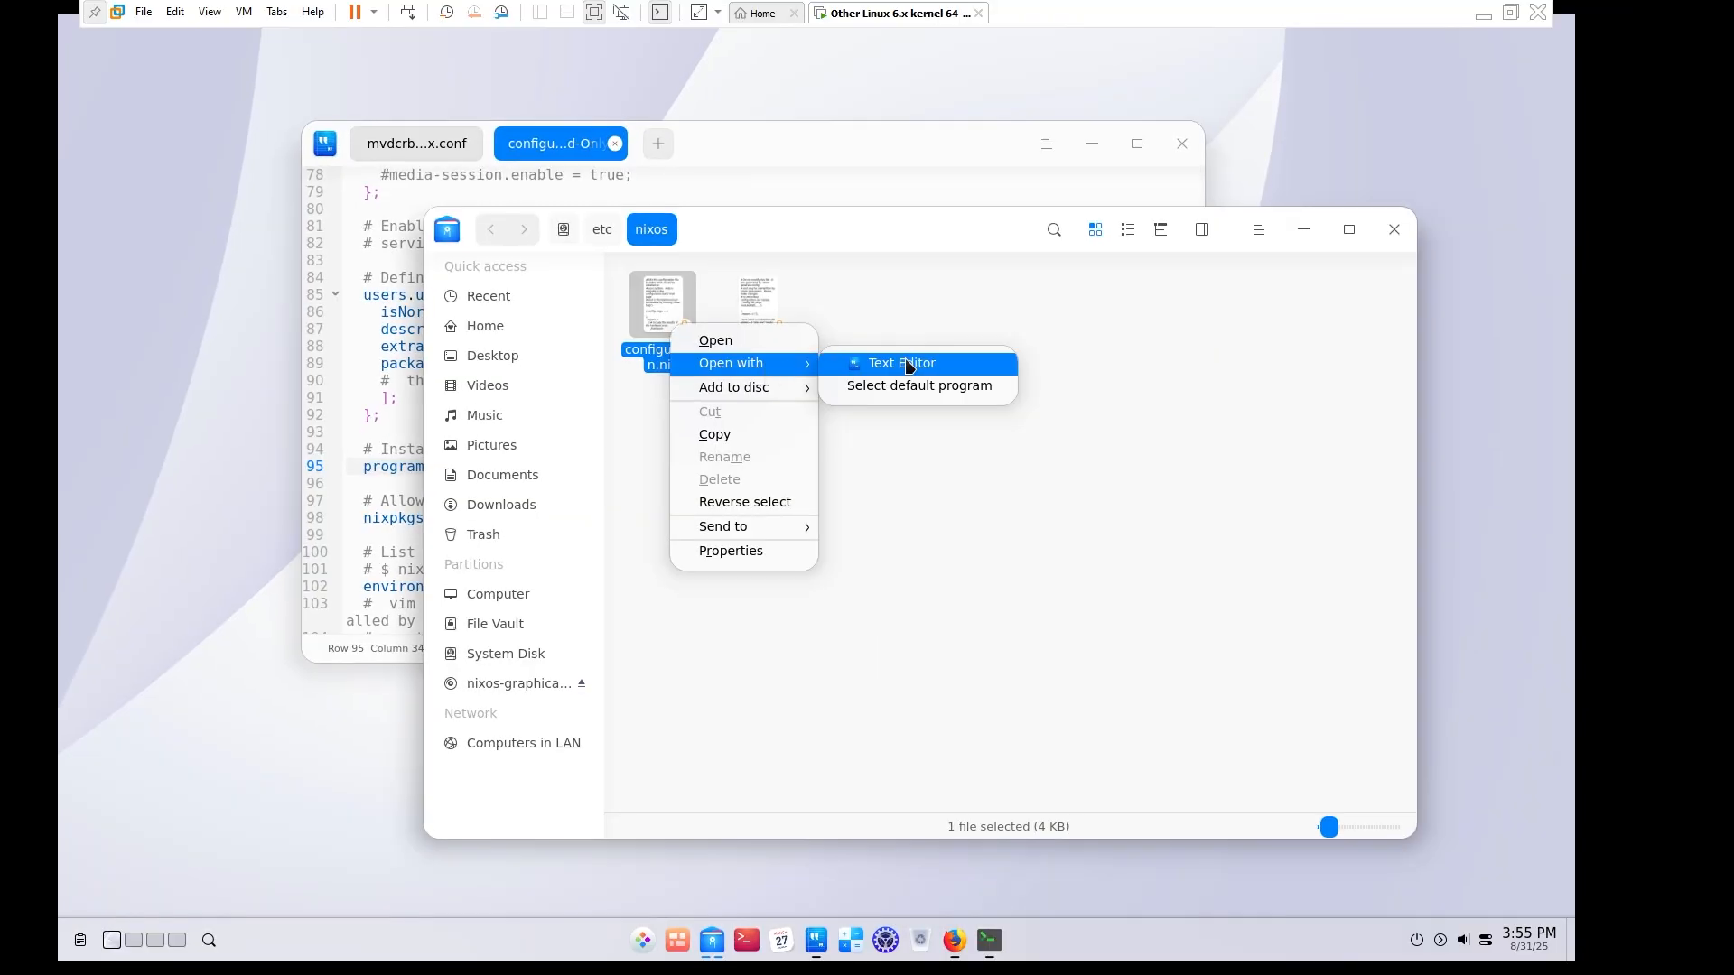
click(920, 382)
click(1194, 708)
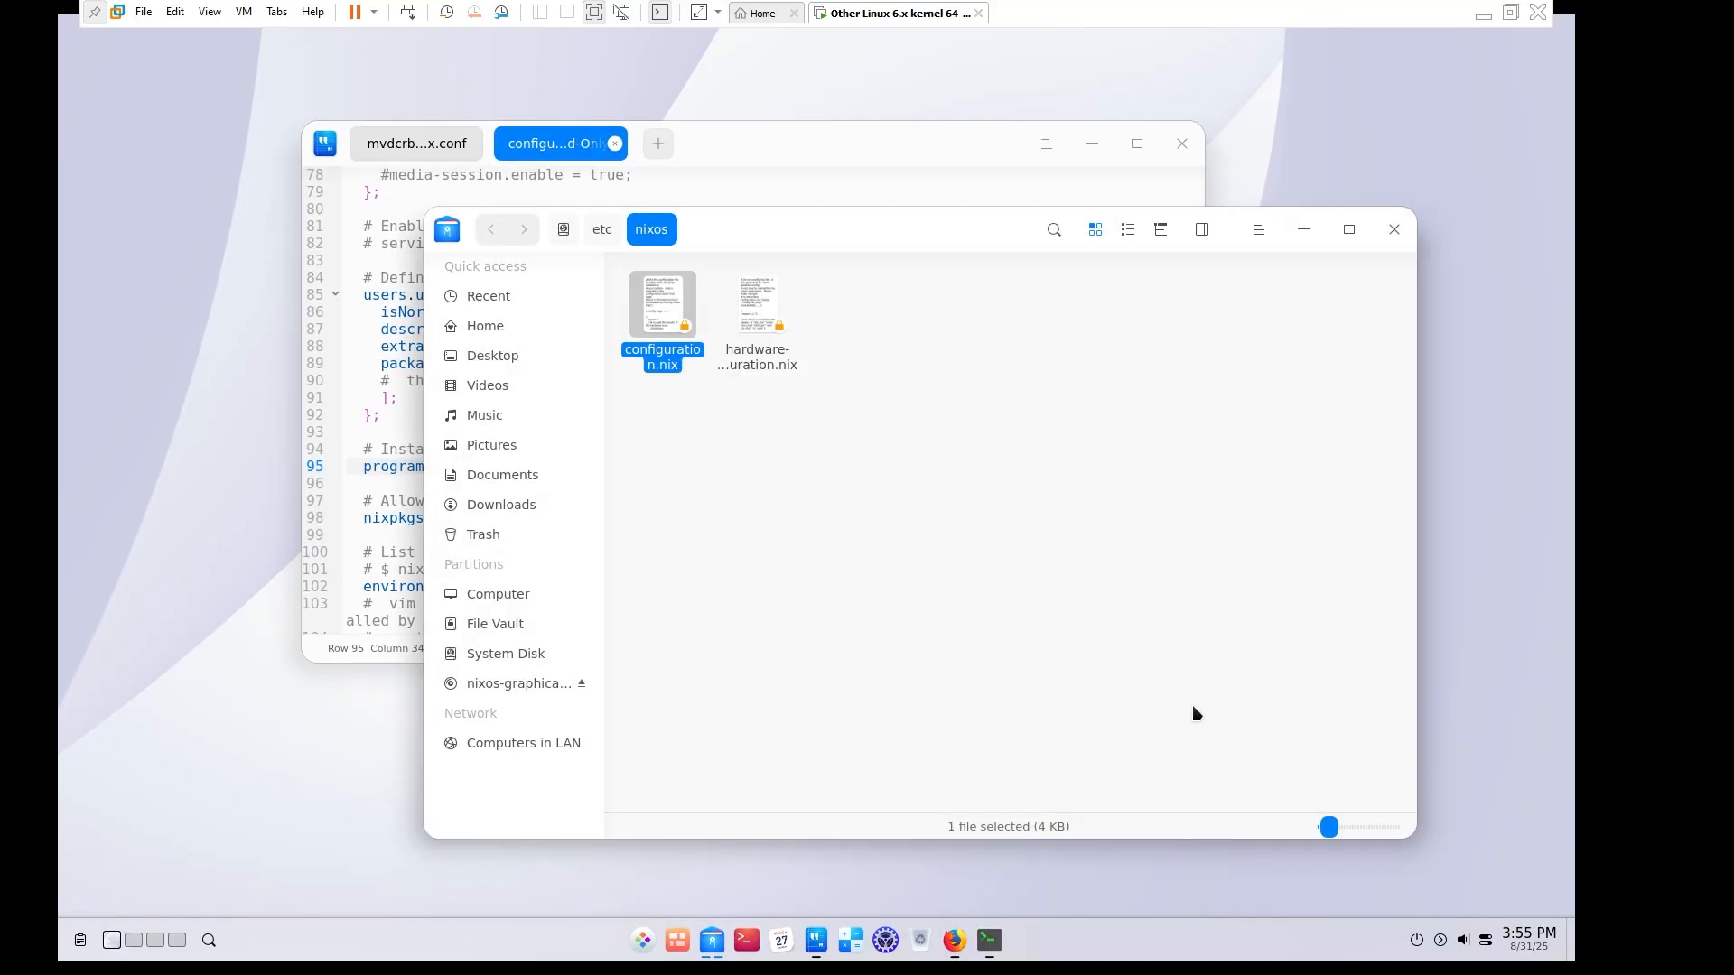
Open a terminal window, launch nano with an empty buffer and exit the editor.
key(ctrl+alt+t)
text(sud)
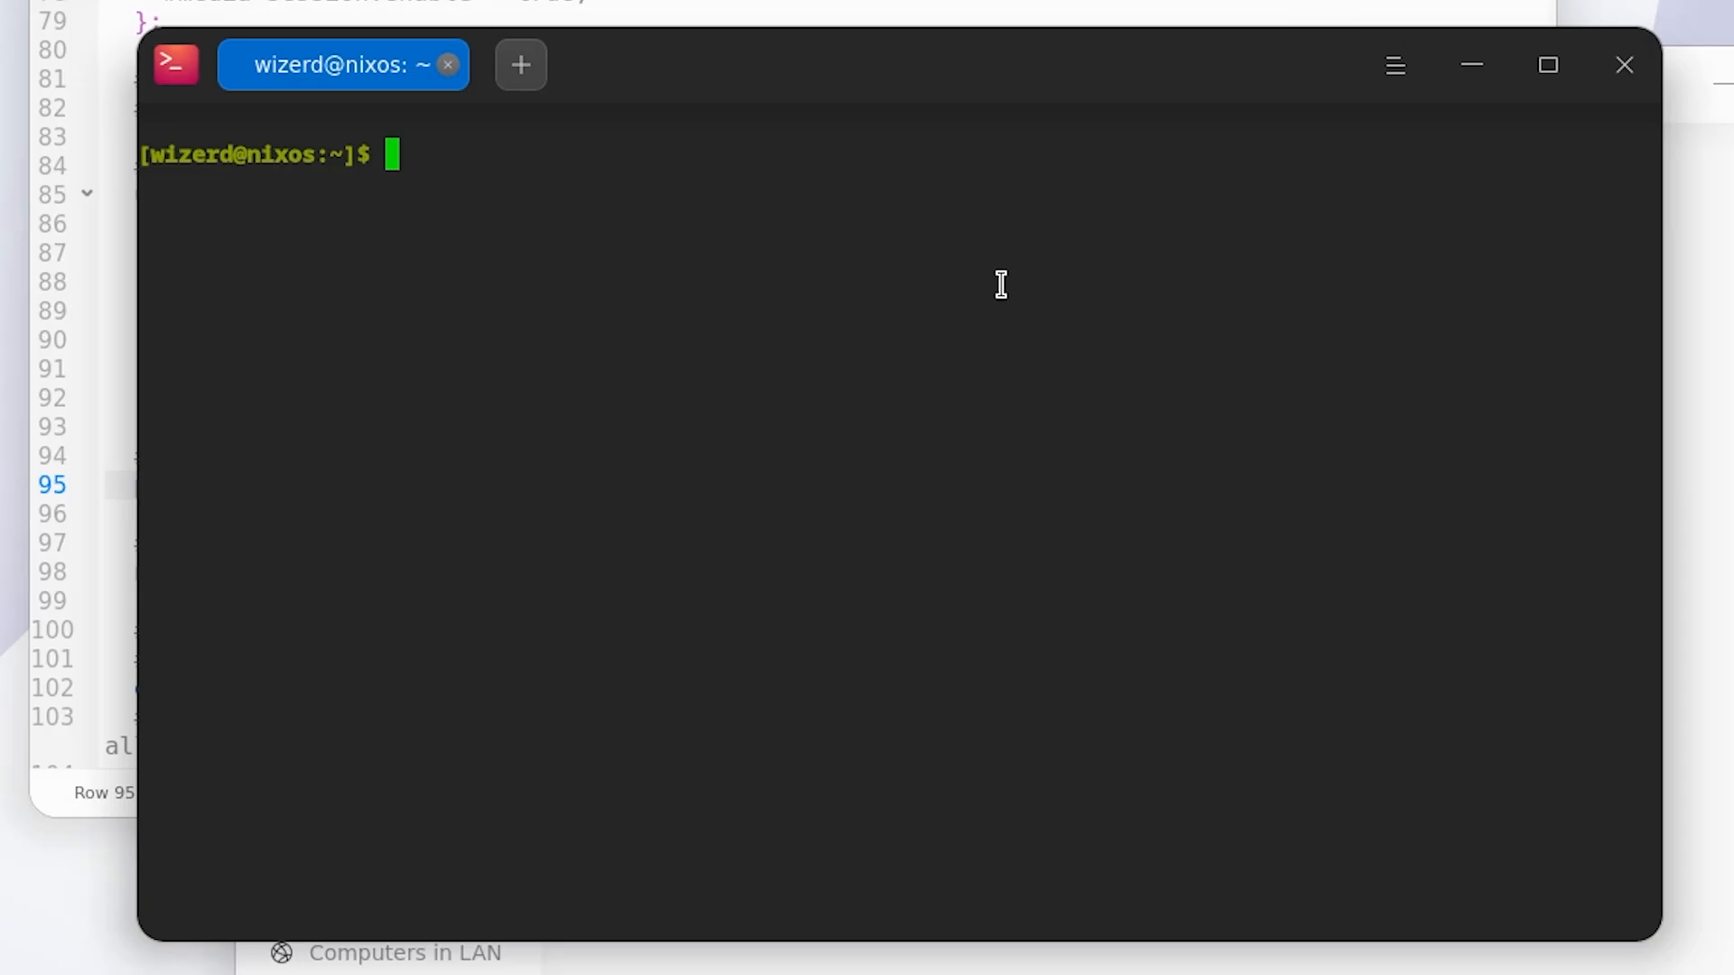
key(Return)
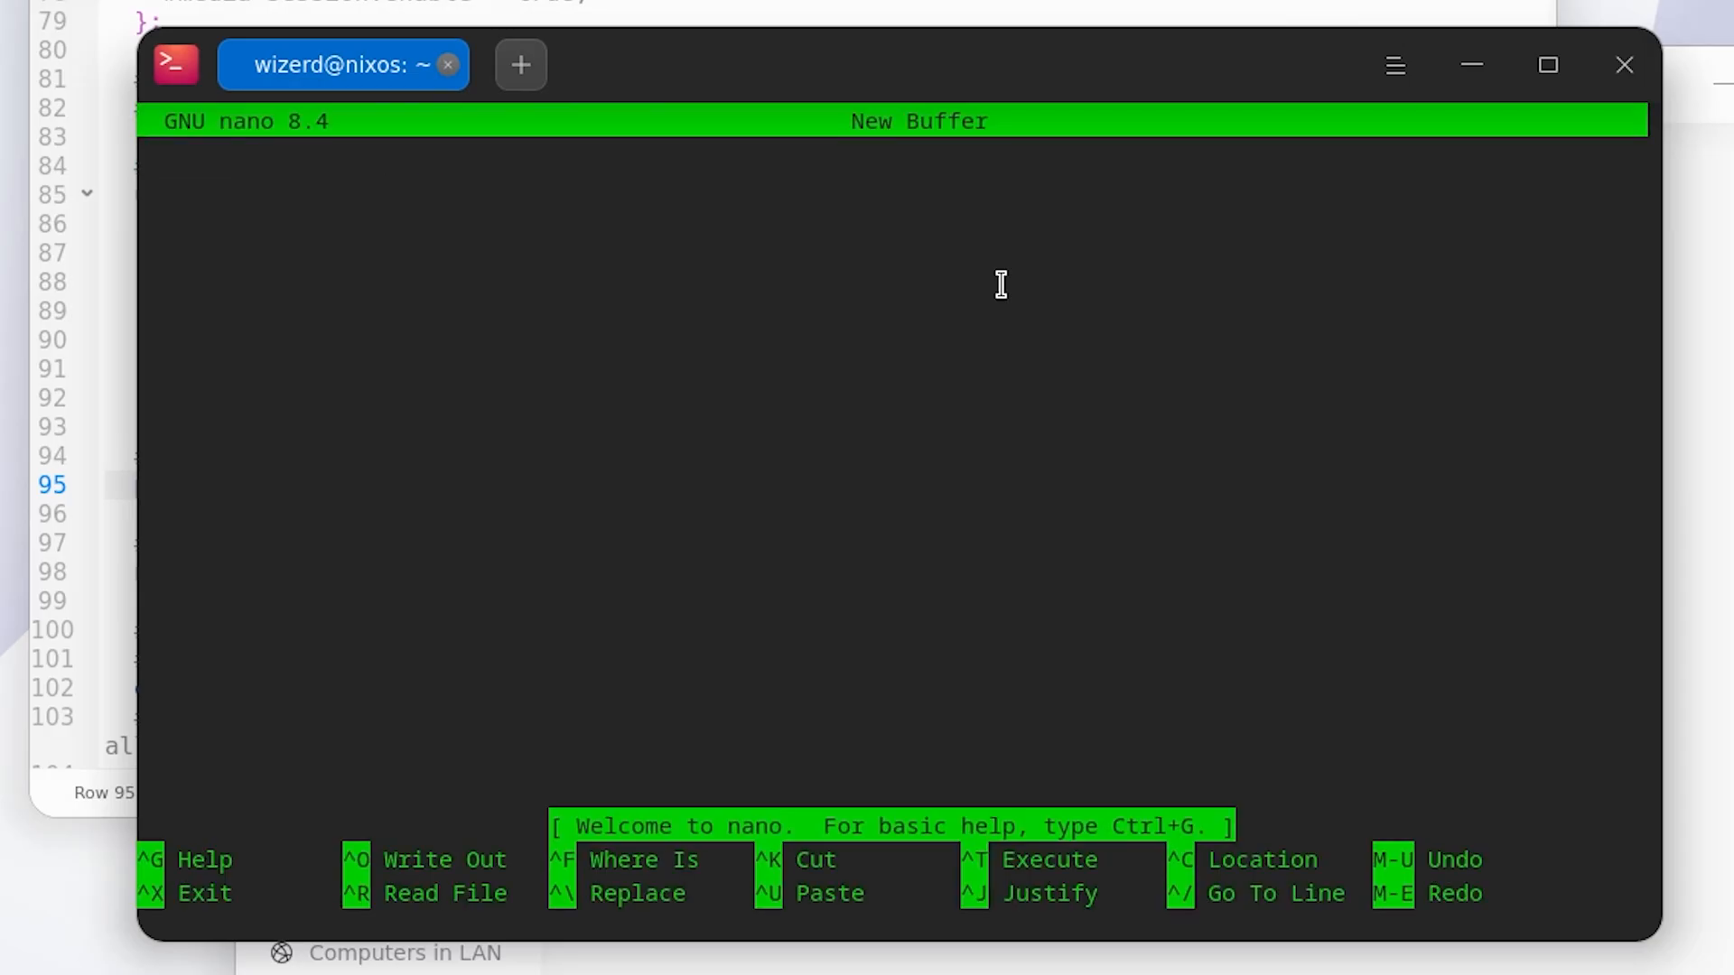
key(ctrl+x)
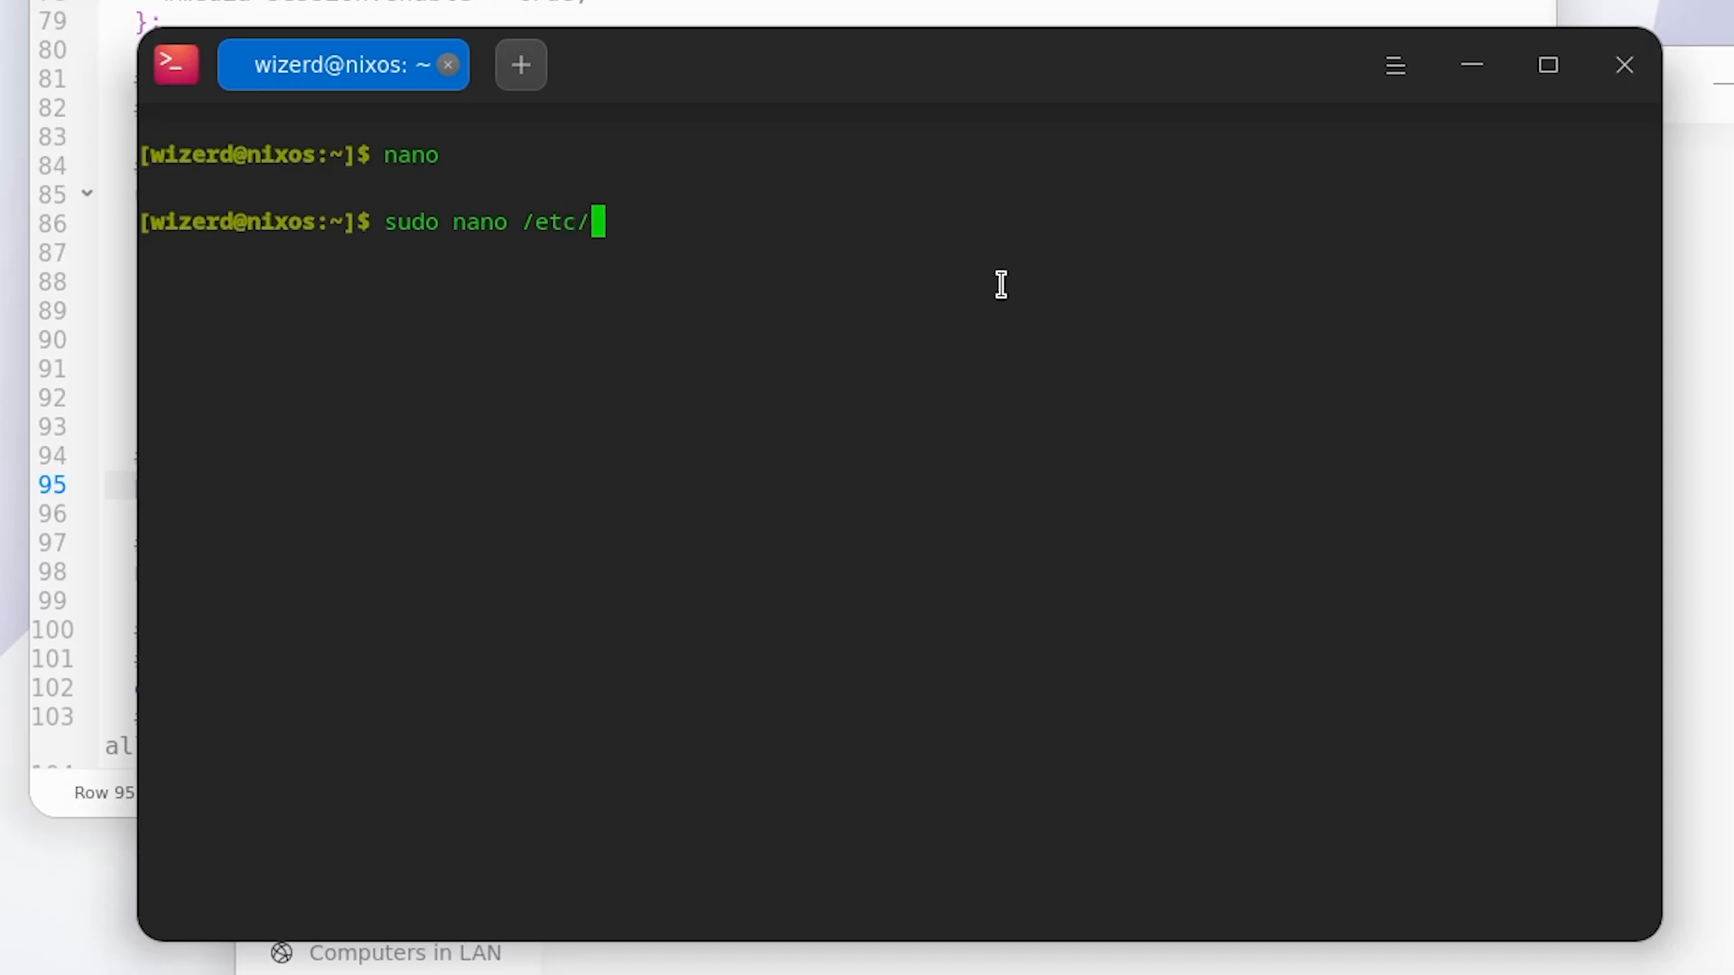
Open configuration.nix in nano with sudo, trying /etc/nix first and then /etc/nixos.
text(configuration.n)
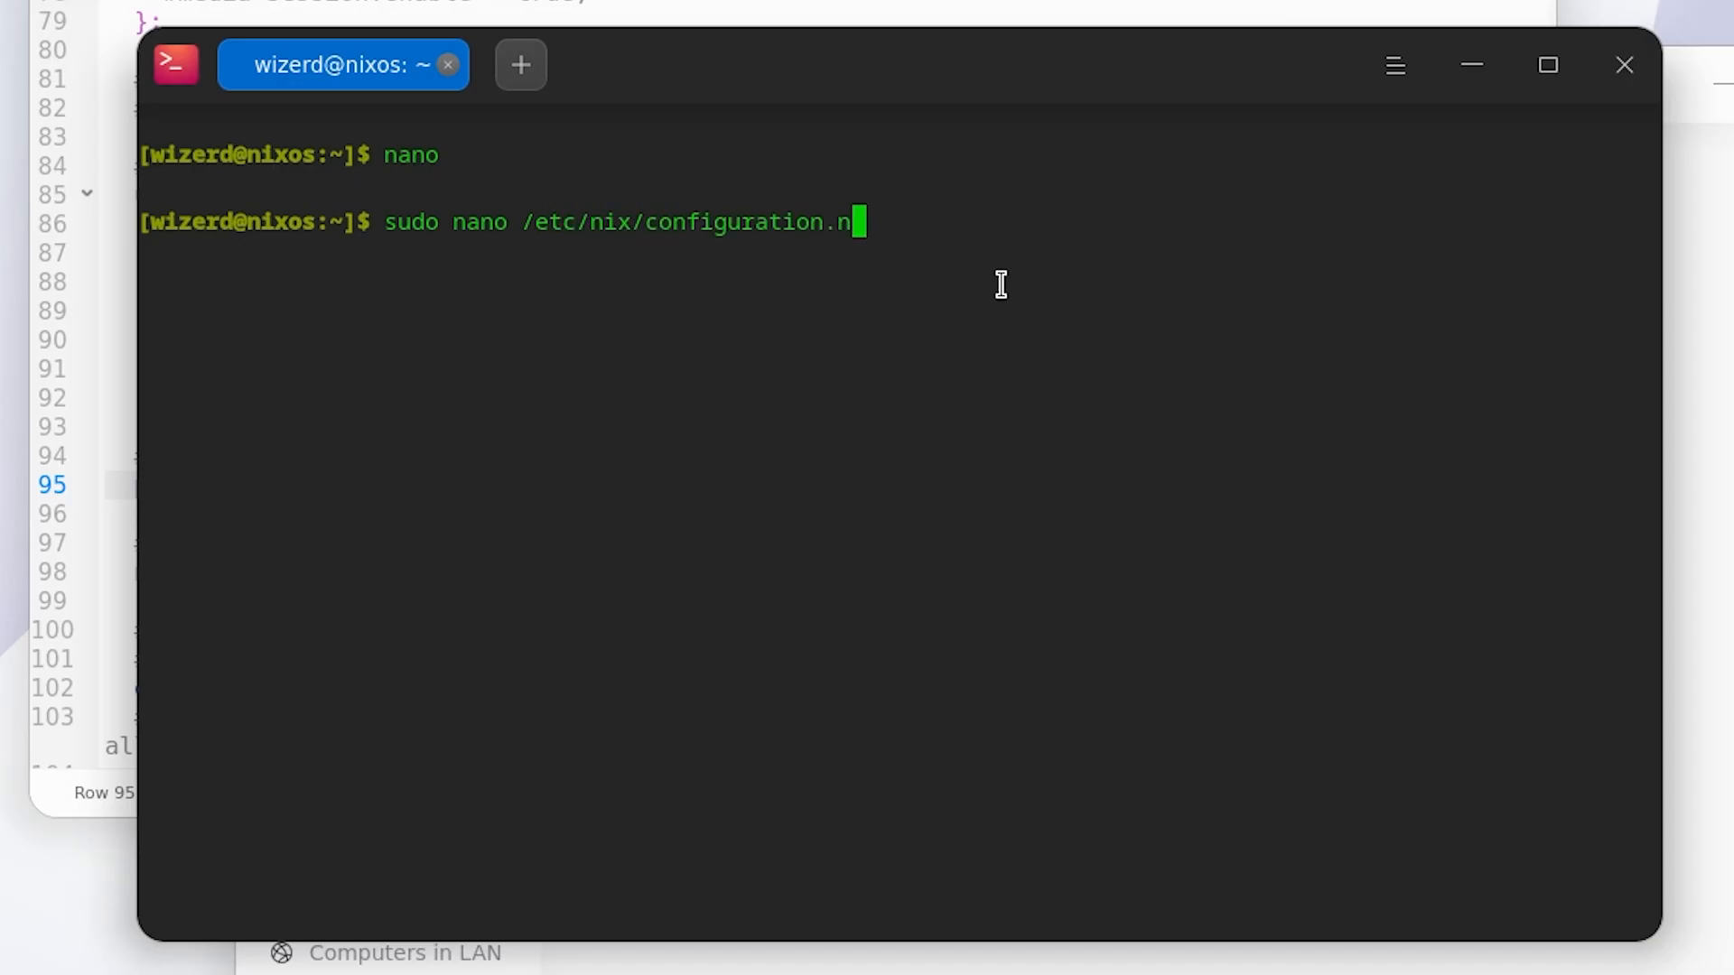
text(ix)
key(Return)
key(ctrl+c)
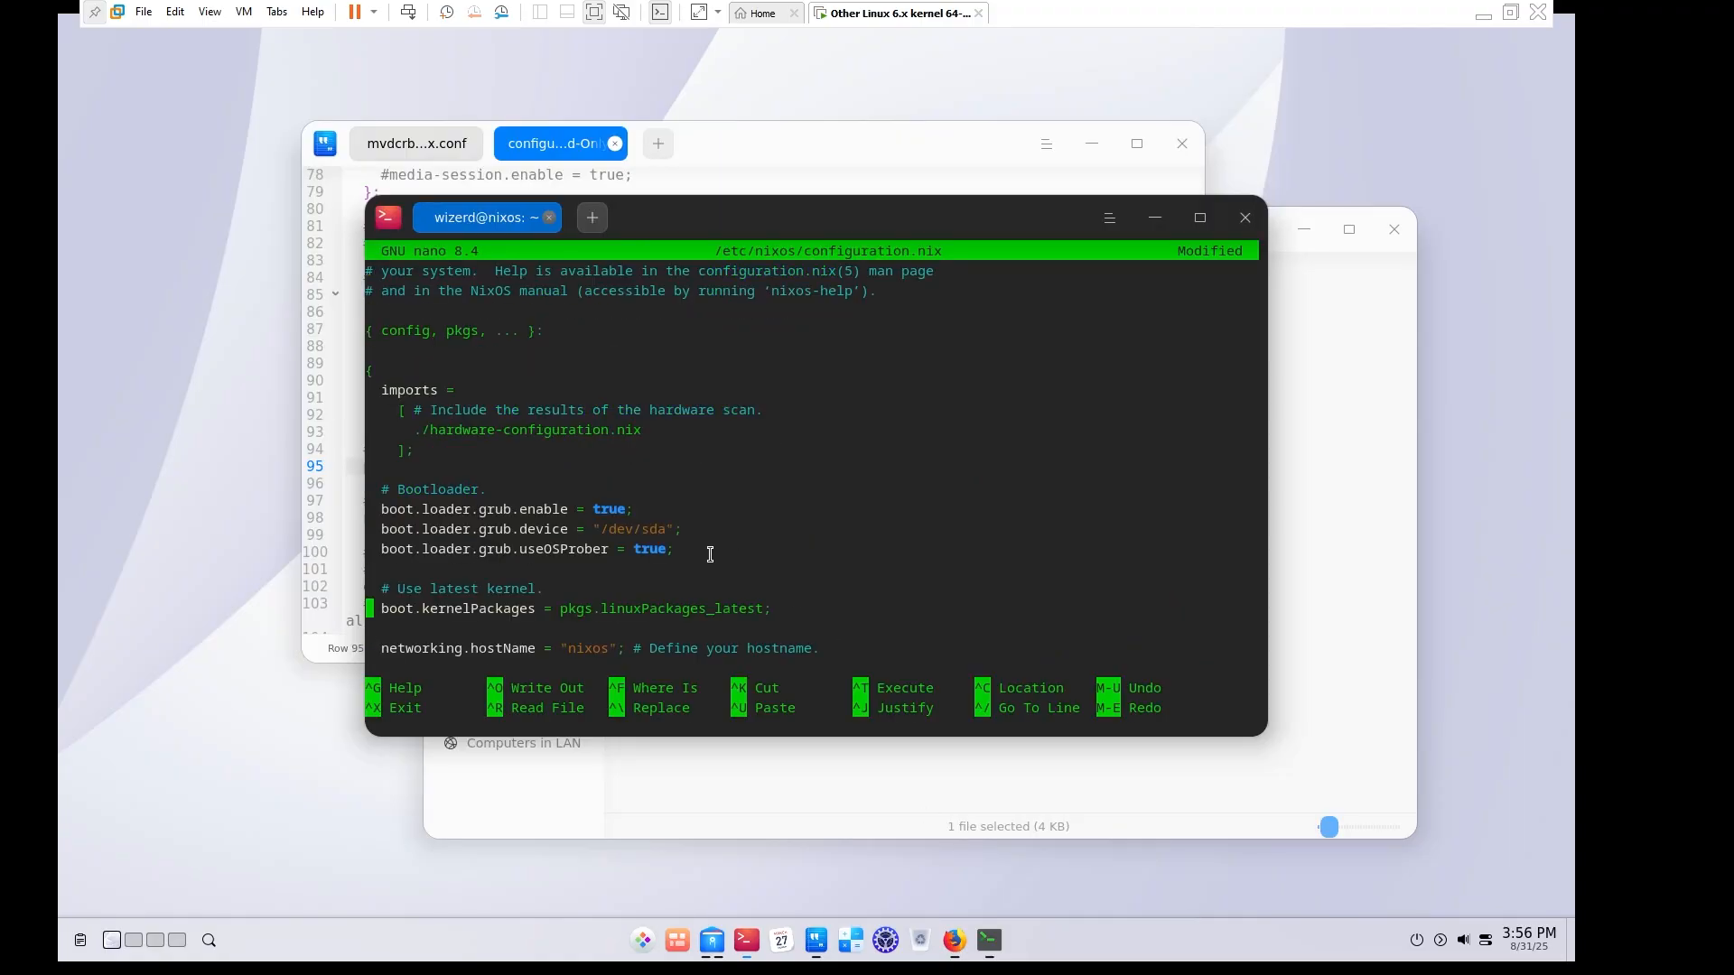
scroll(708, 596, down, 5)
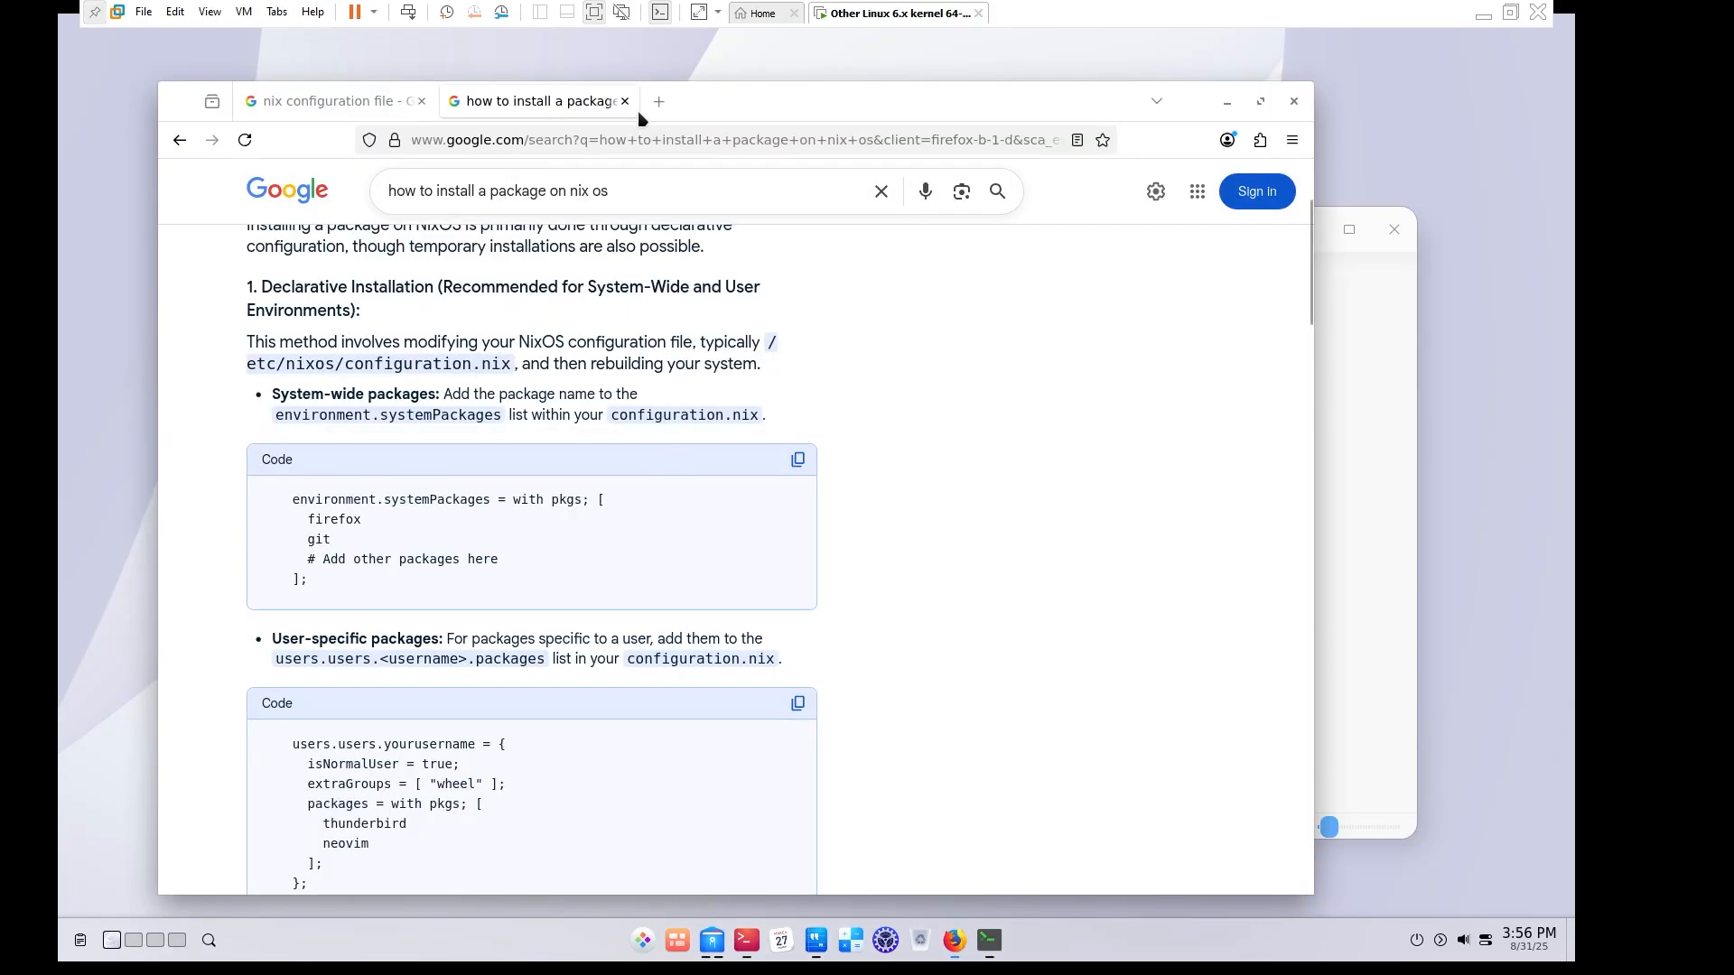
Search for "how to install neovim on nixos" in a new browser tab and move the browser window down.
click(658, 102)
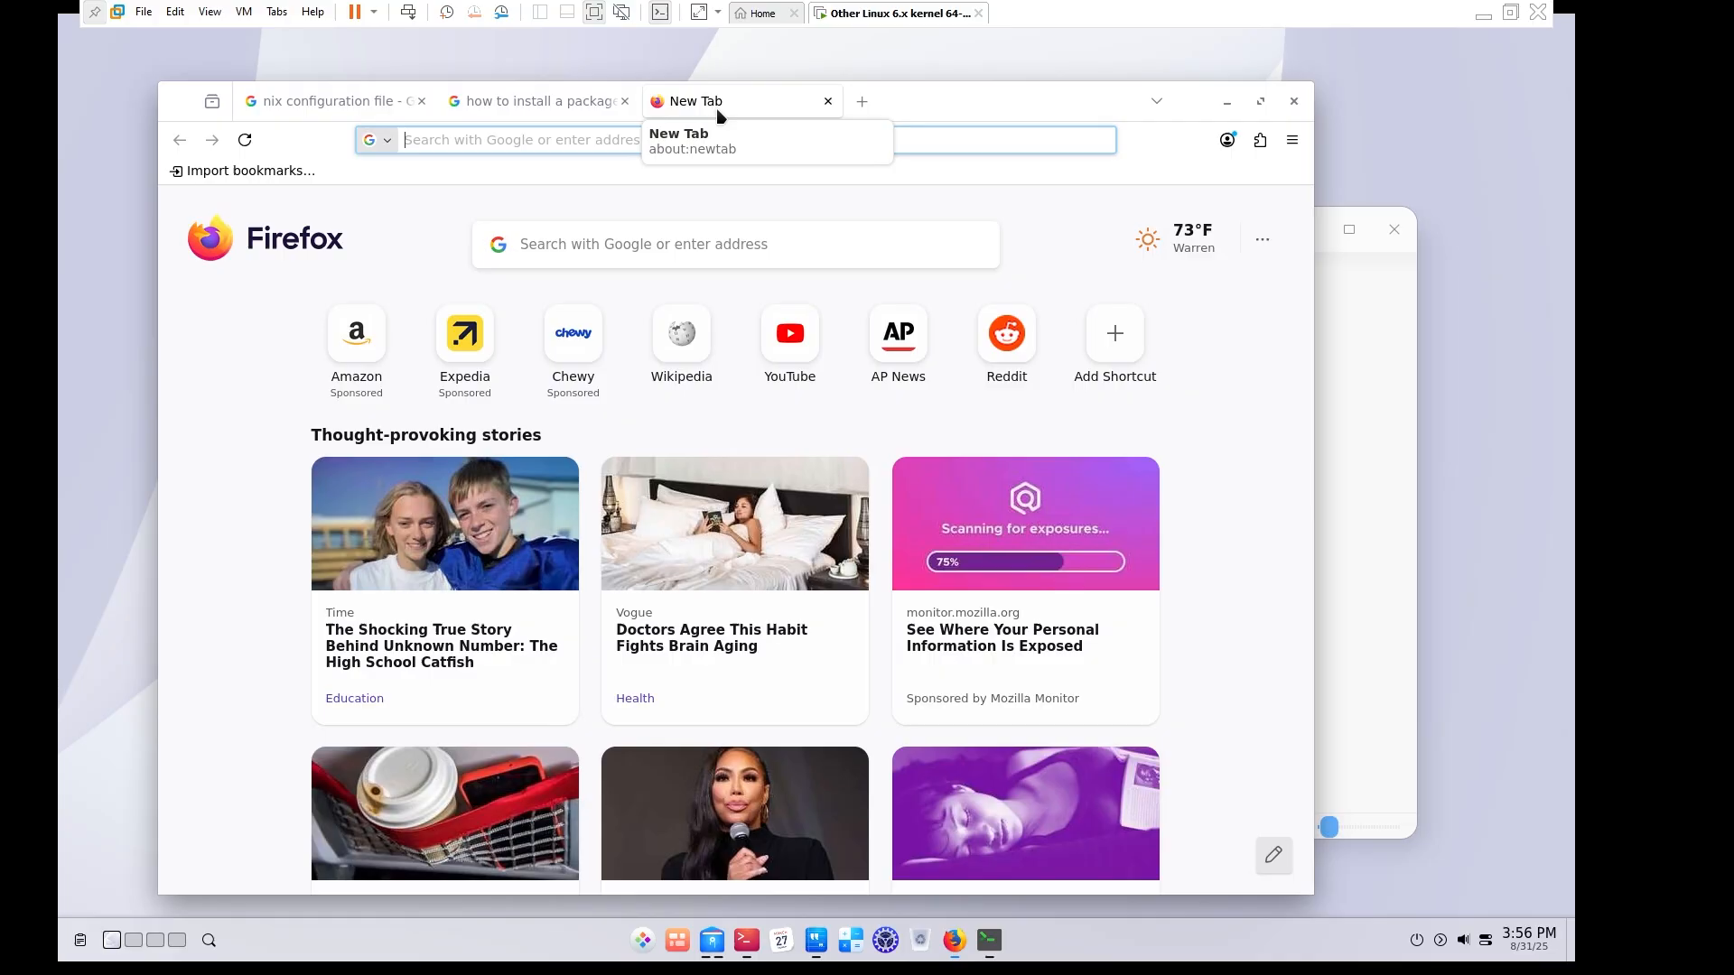
text(how to install n)
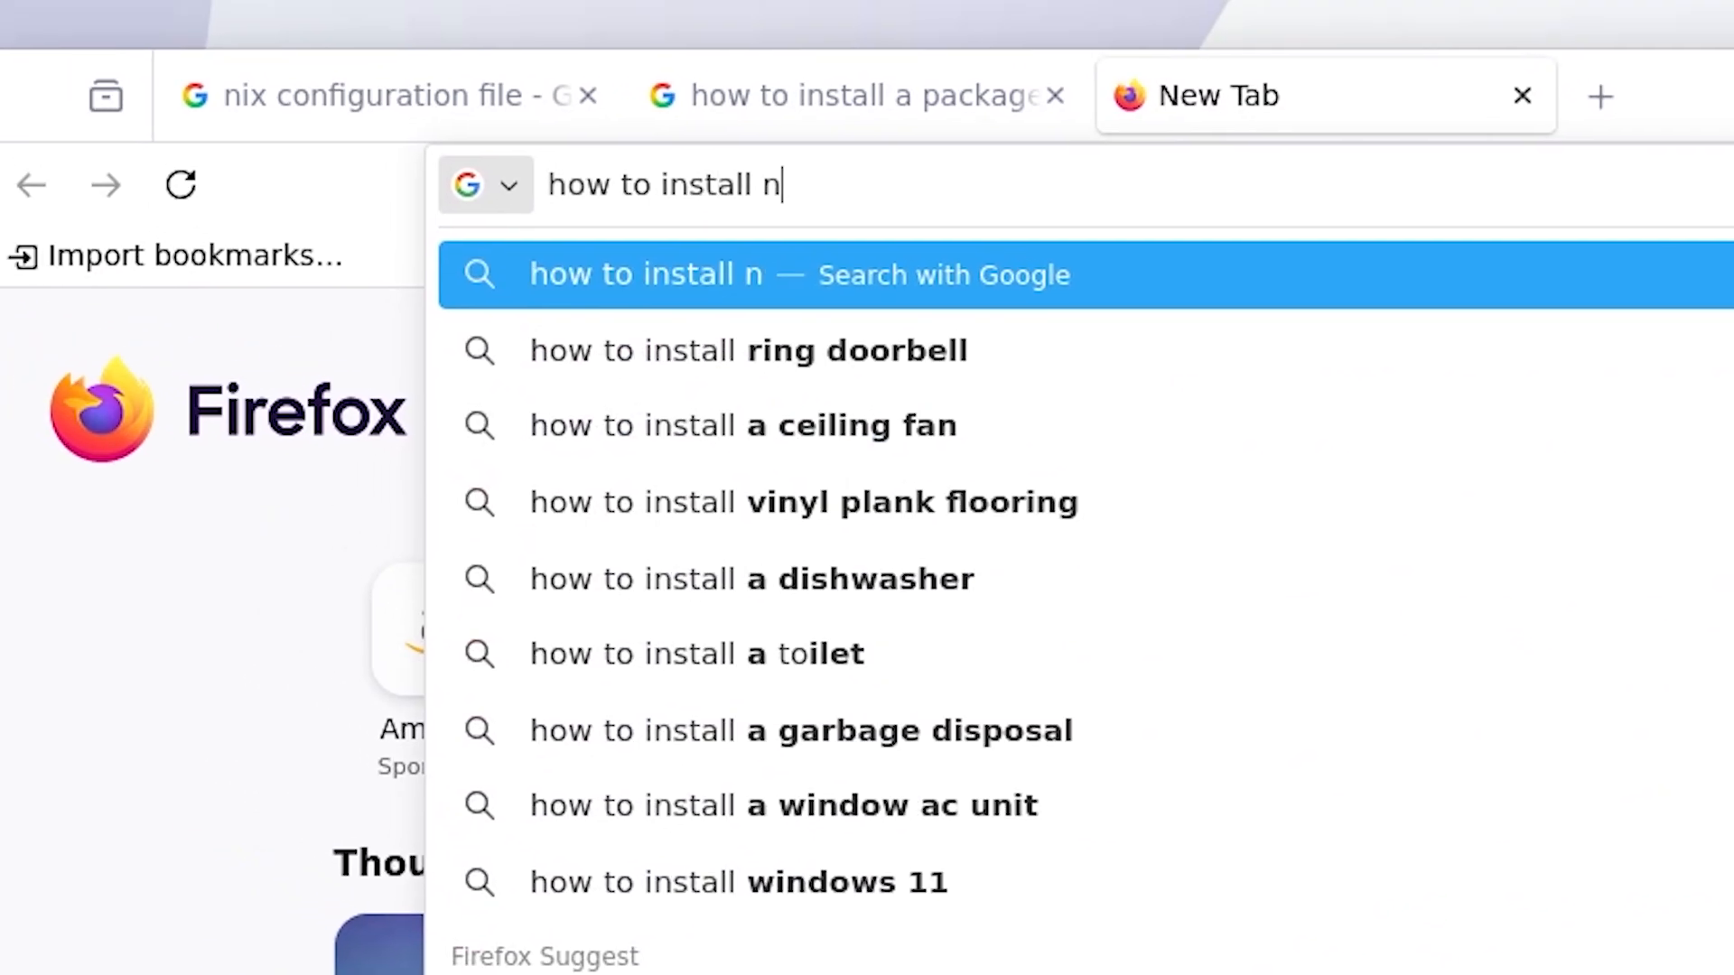
text(eovim on niox)
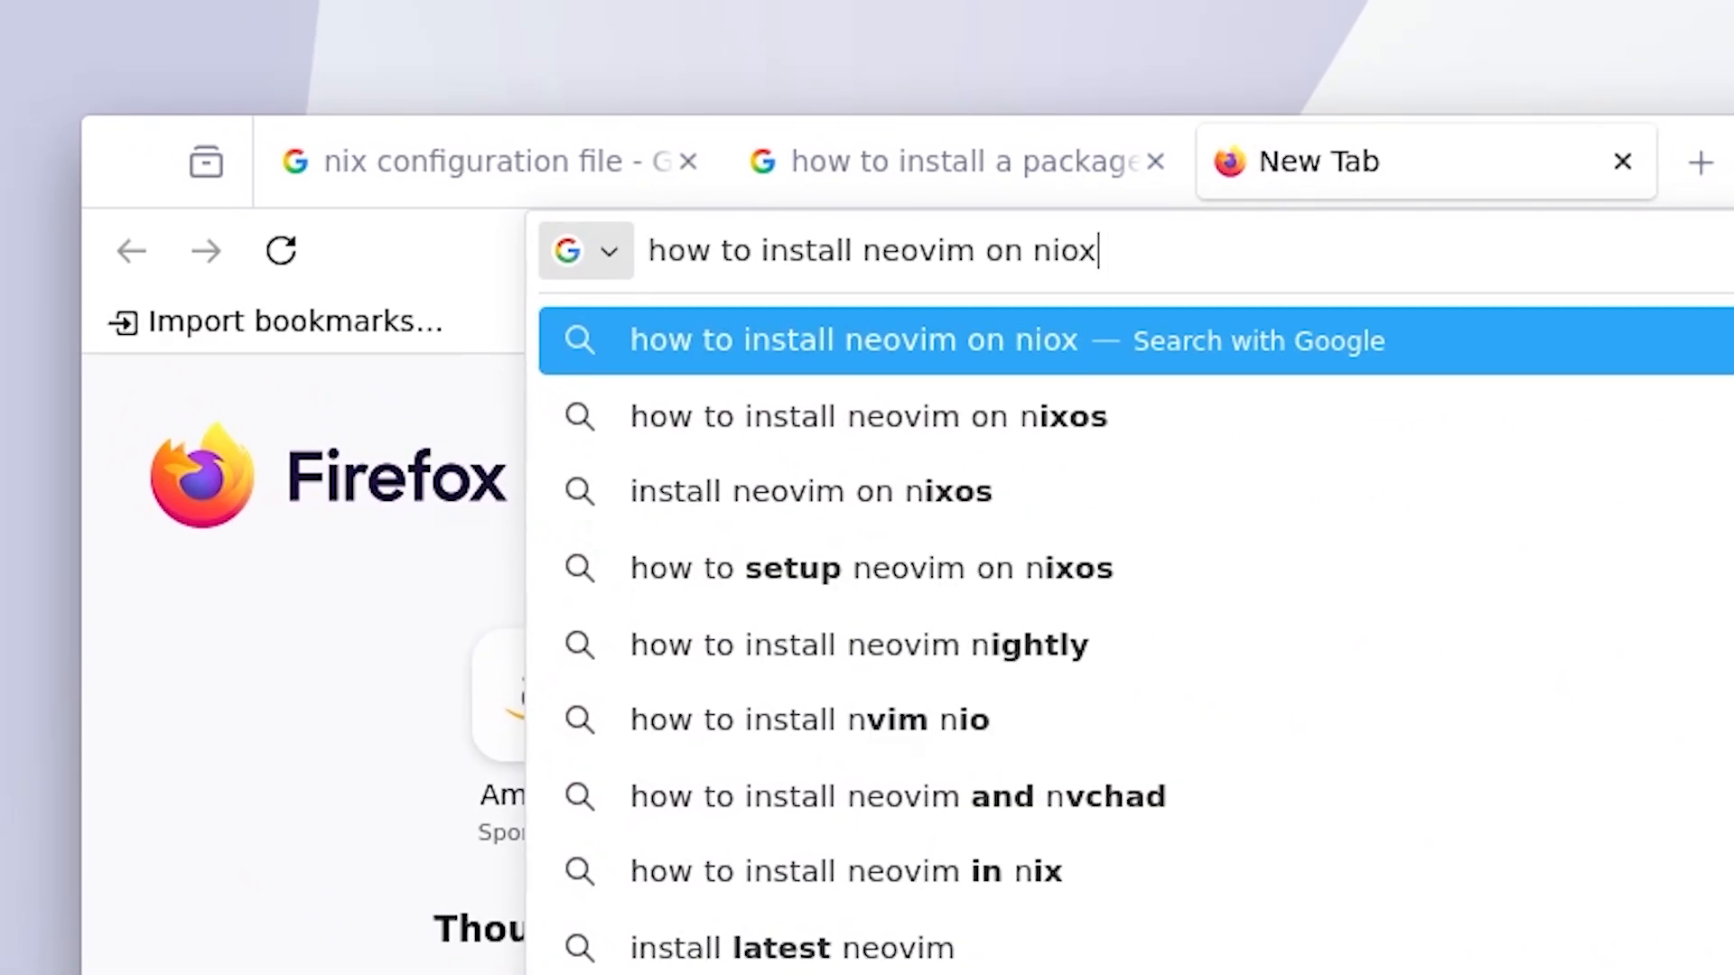
key(Down)
key(Return)
drag(1161, 50, 1195, 360)
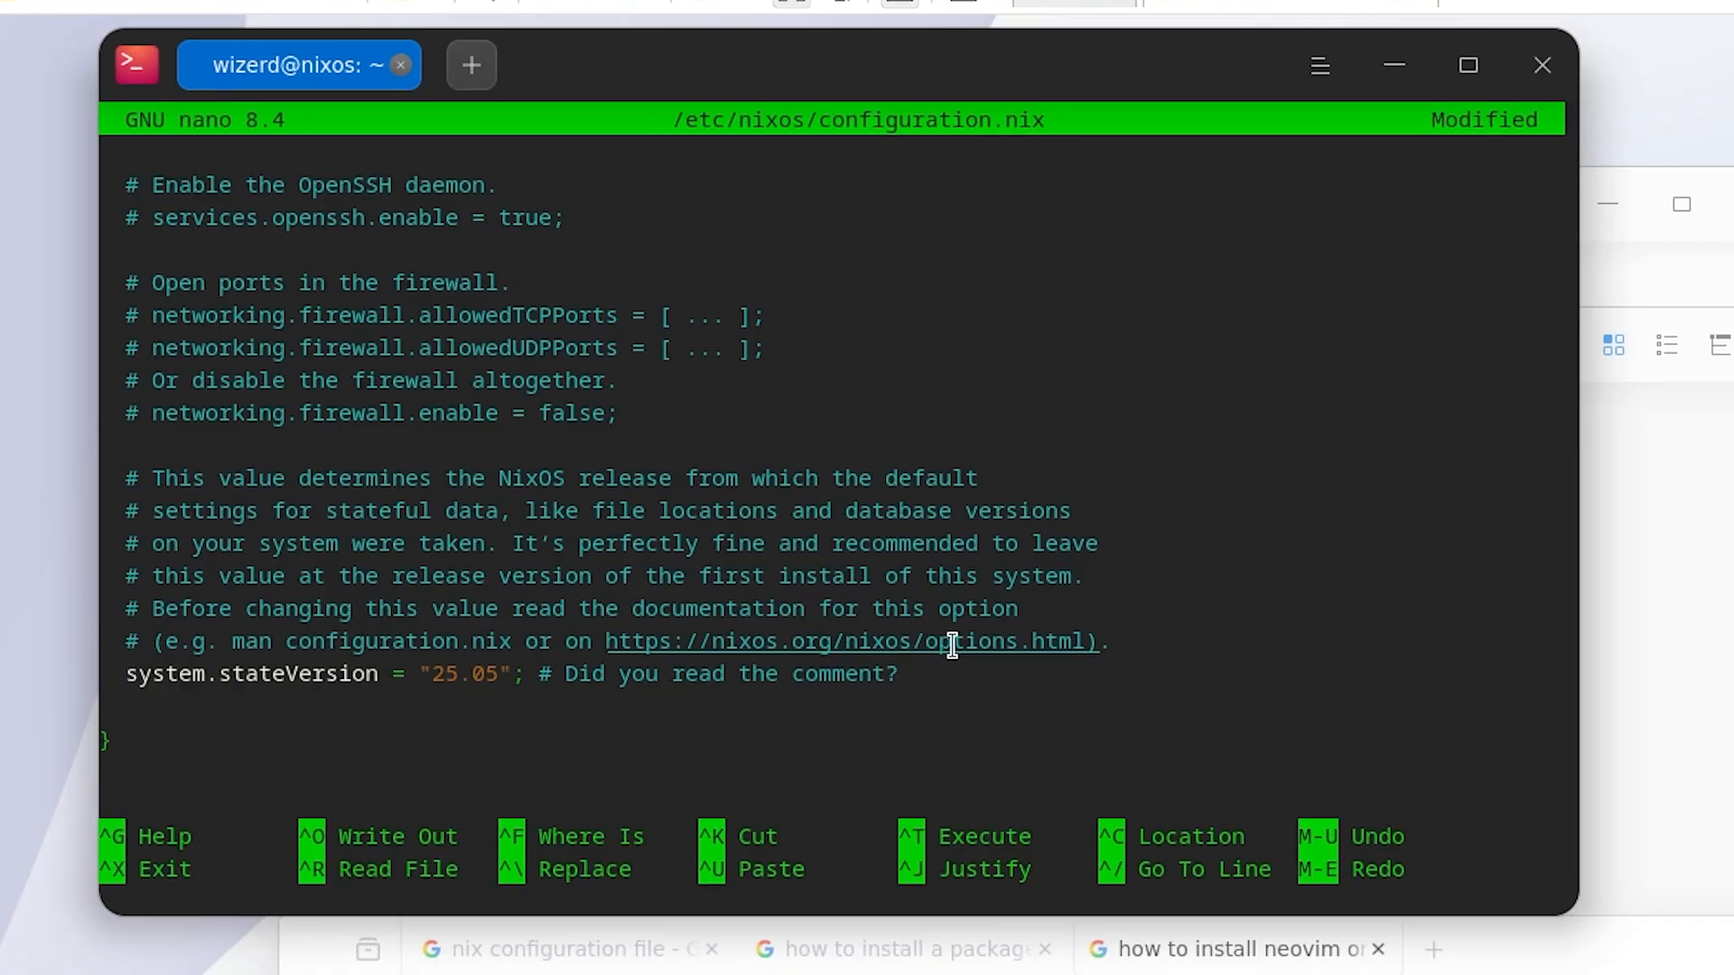
Add neovim to the environment.systemPackages list in /etc/nixos/configuration.nix, save the file and exit nano.
scroll(952, 645, up, 10)
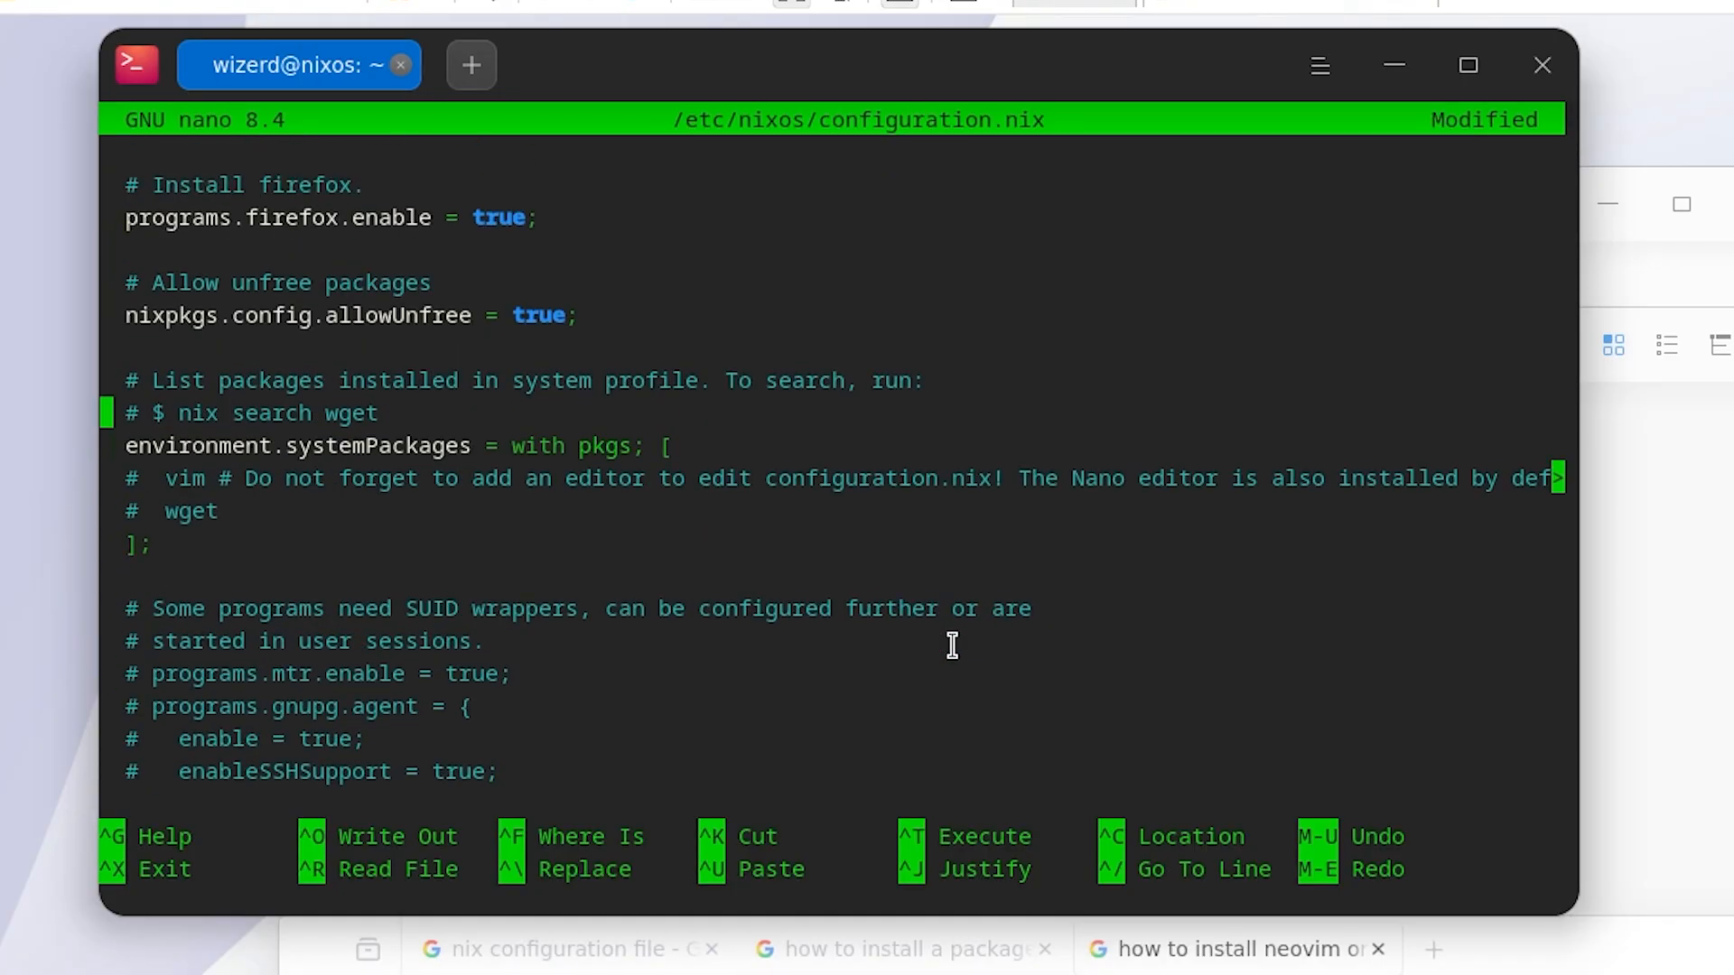
key(Down)
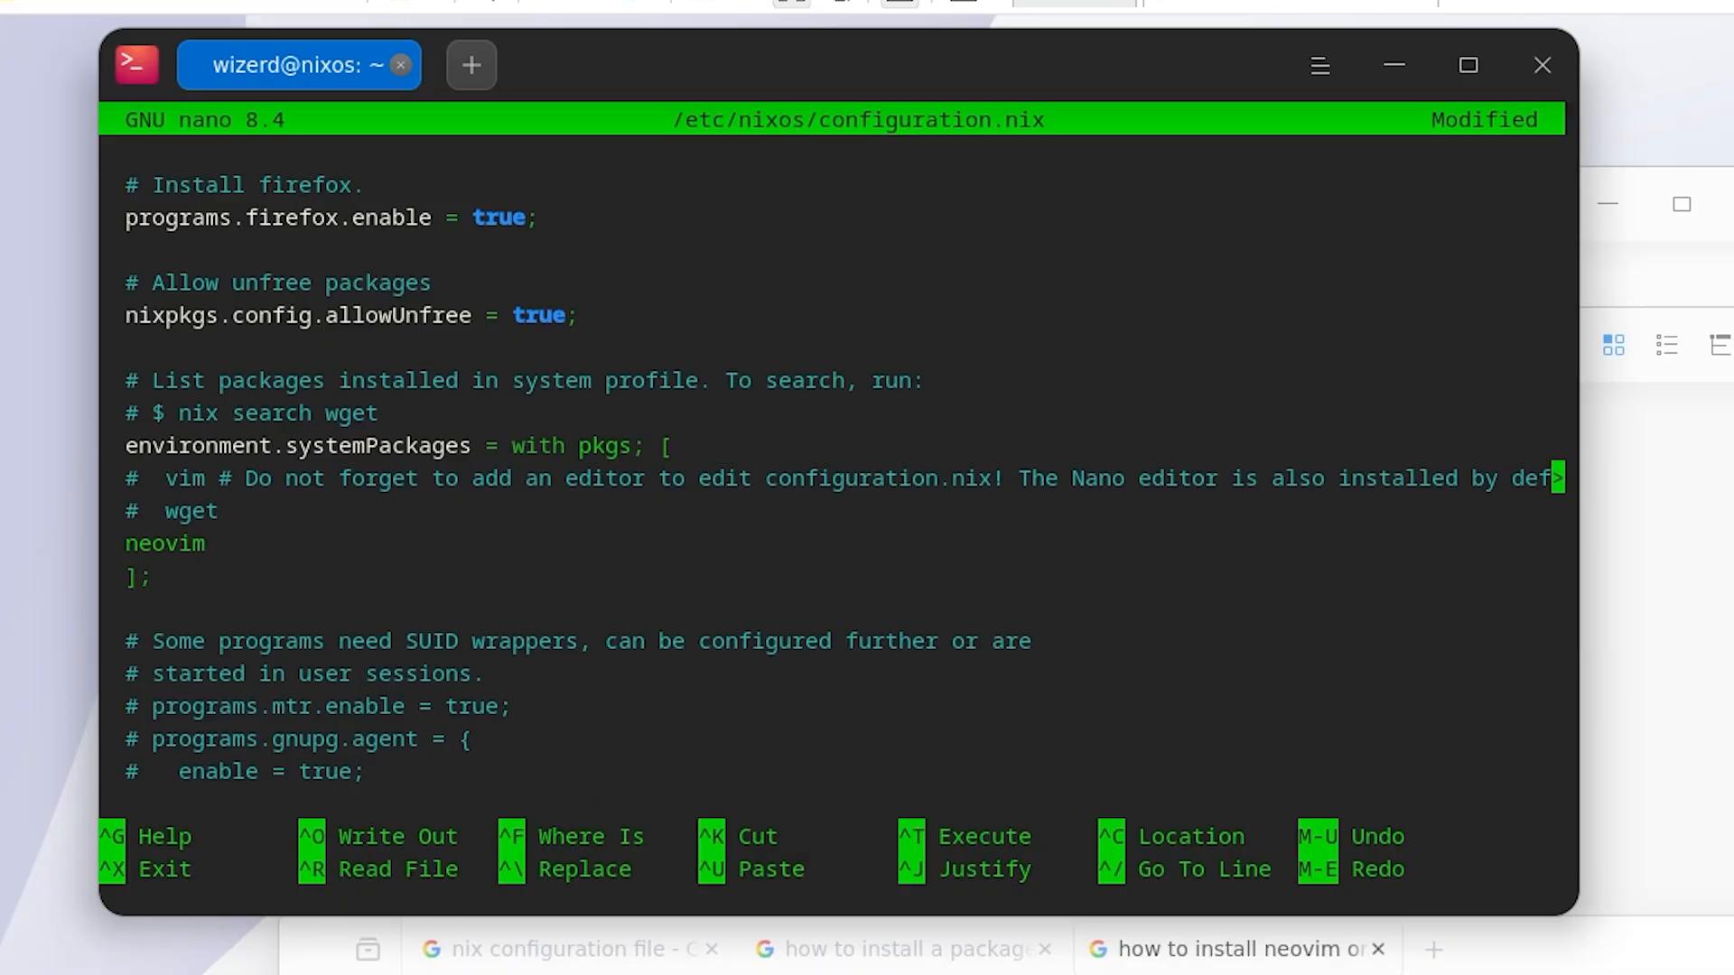
key(ctrl+o)
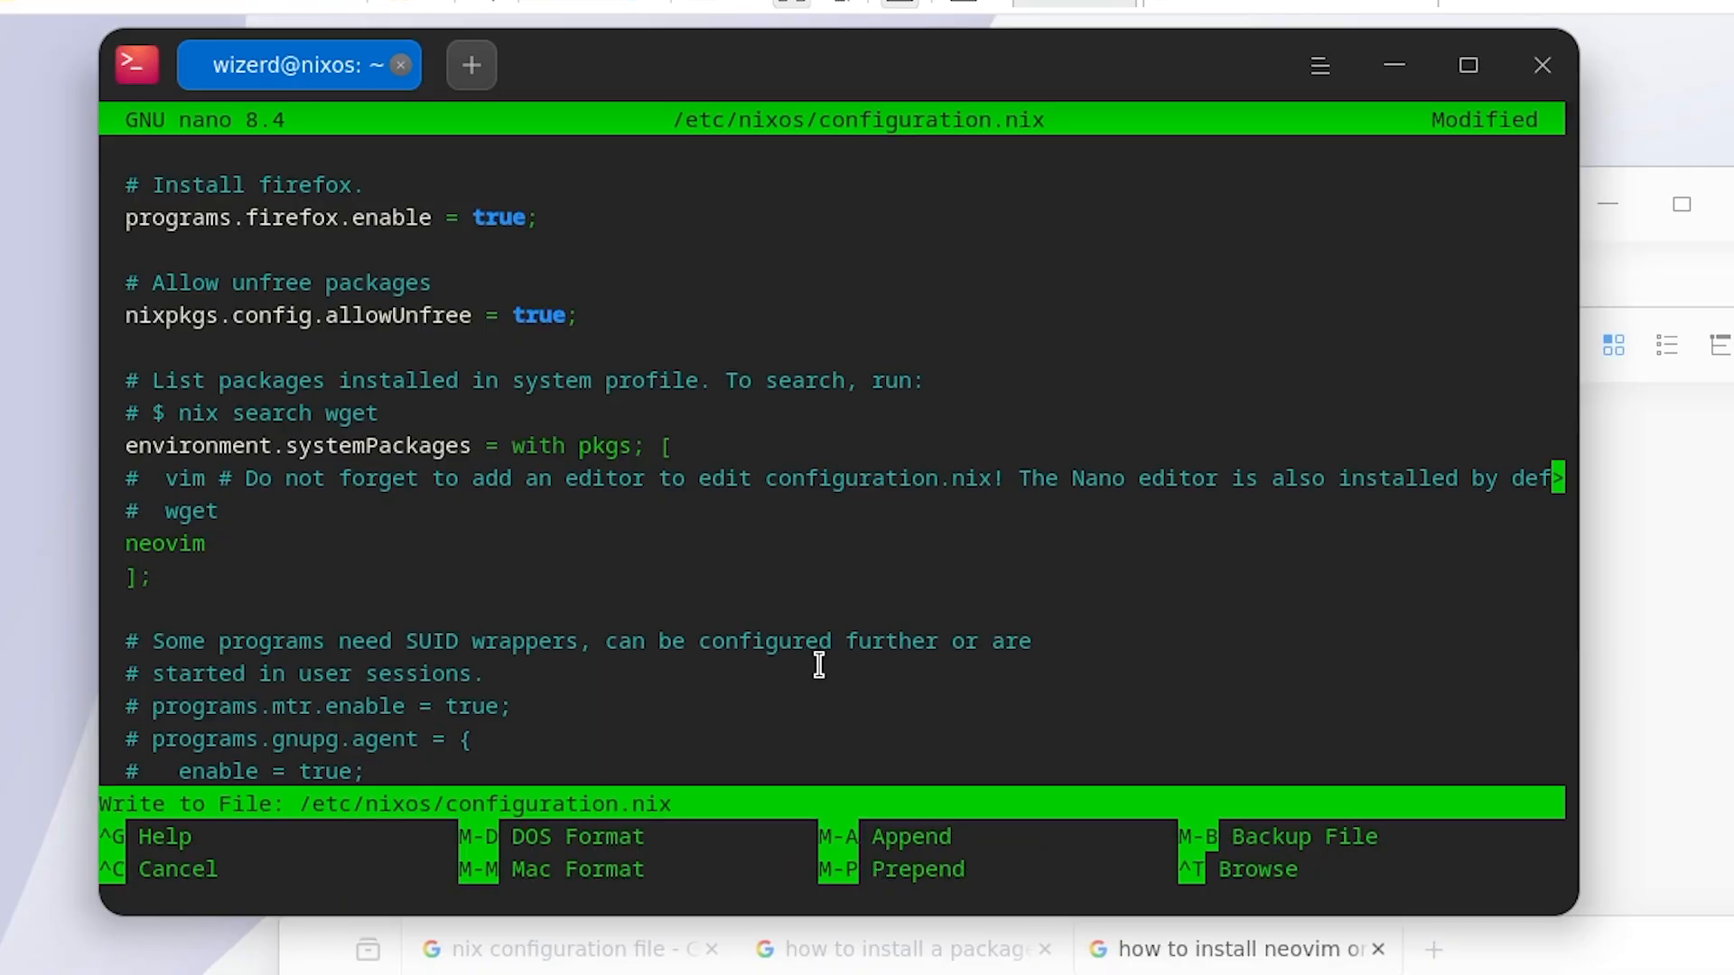
key(Return)
key(ctrl+x)
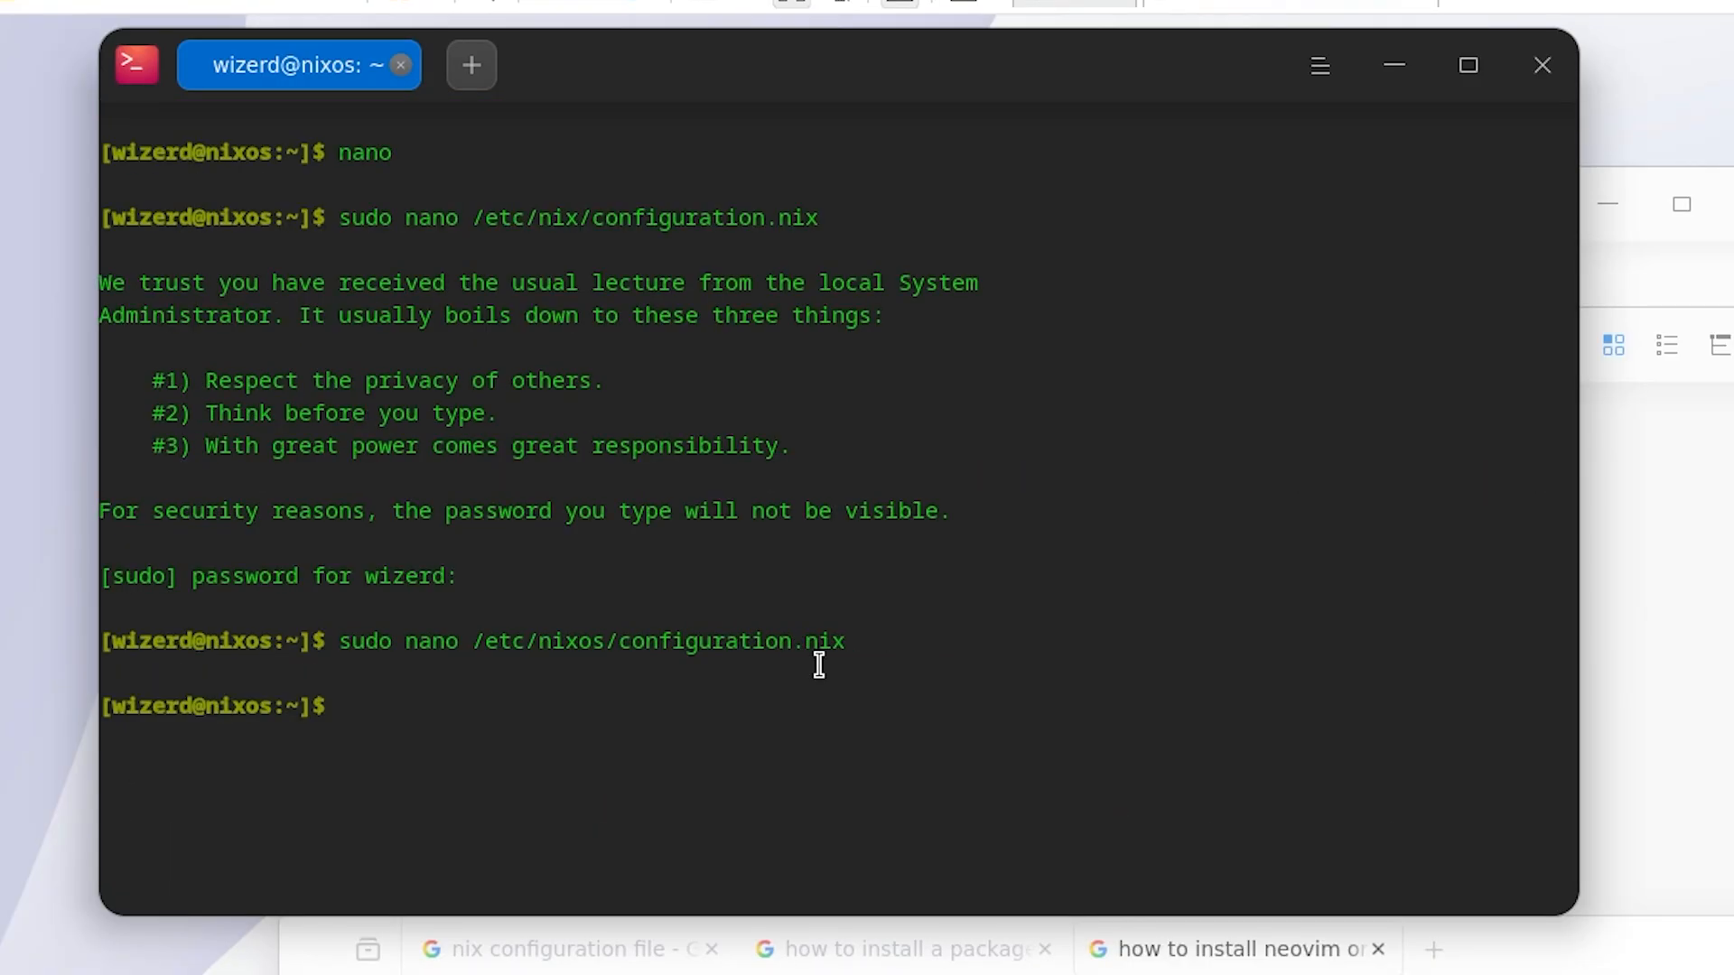
Rebuild the system and switch to the new configuration with "sudo nixos-rebuild switch".
text(sudo nixos-)
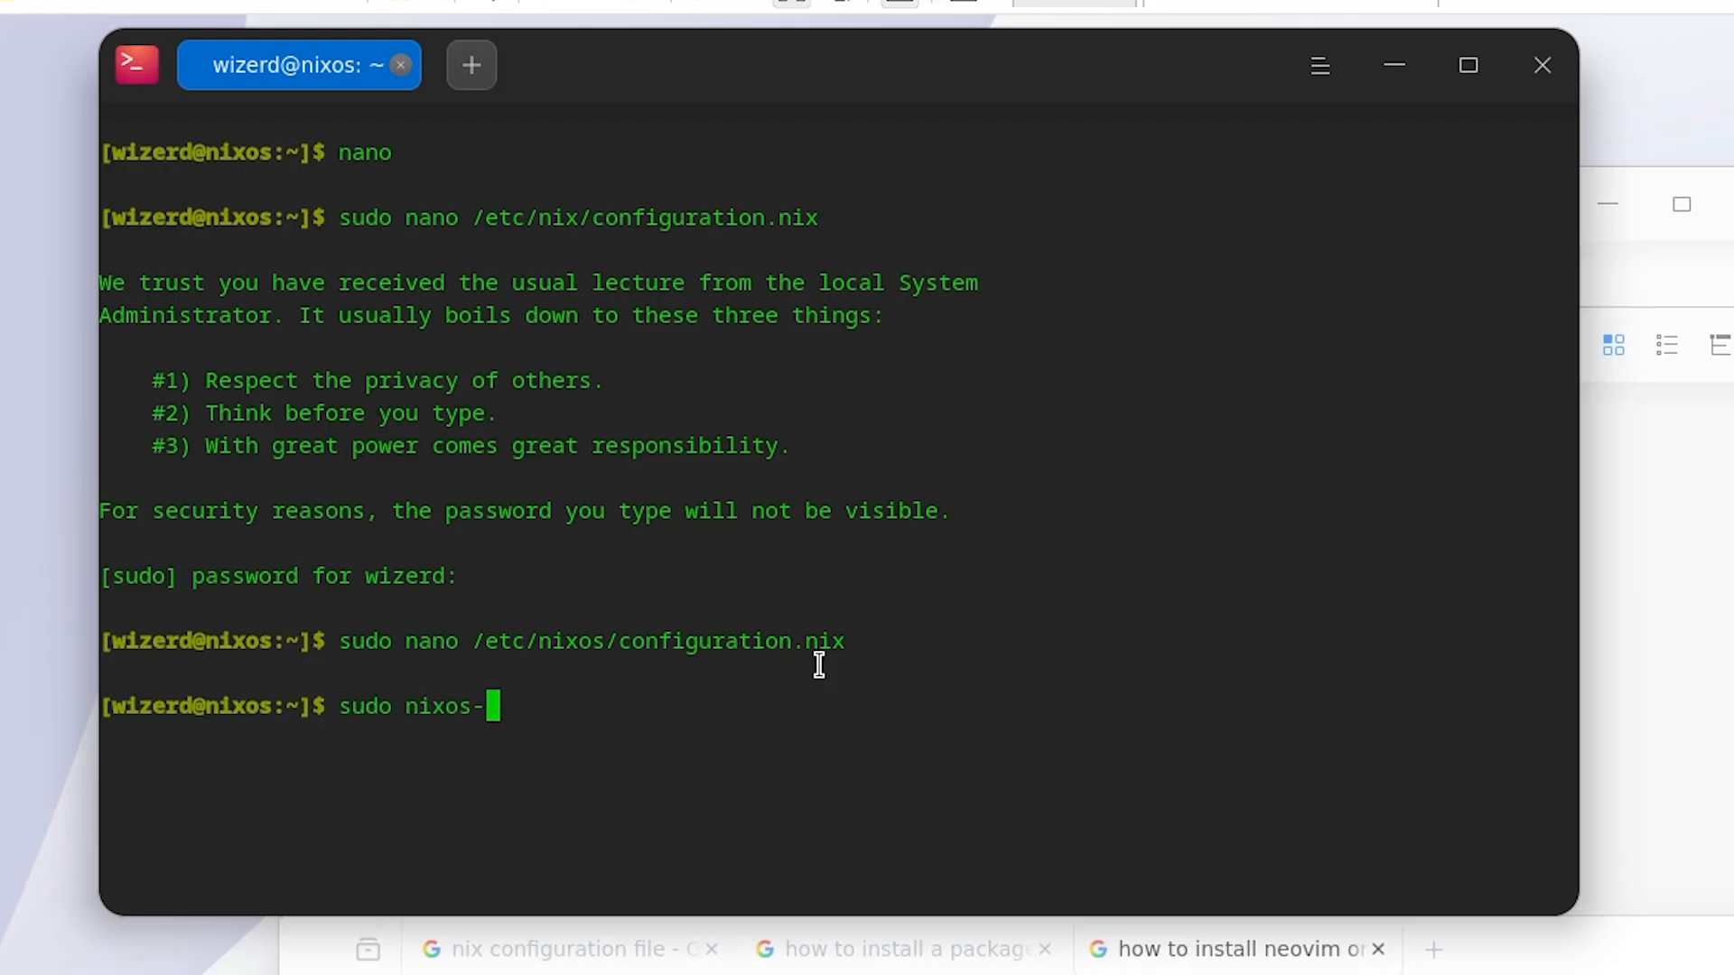
text(rebuild switch)
key(Return)
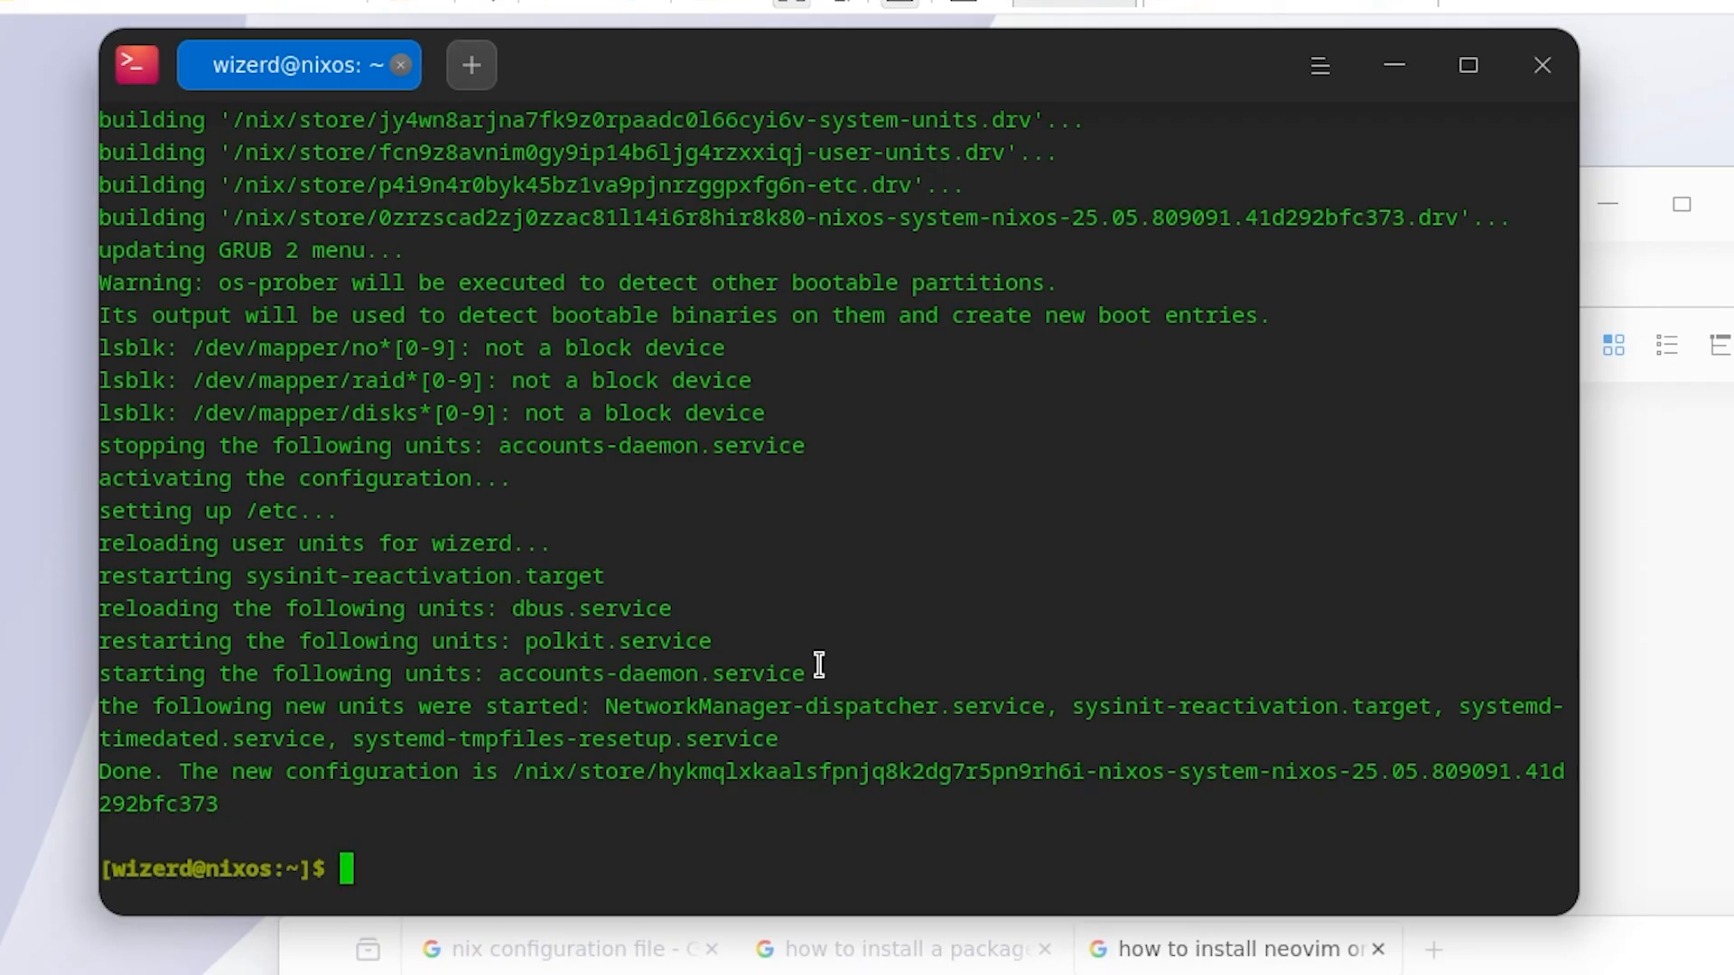
Launch Neovim from a cleared terminal to test it and its insert mode, then quit and clear the terminal.
key(ctrl+l)
text(nvim)
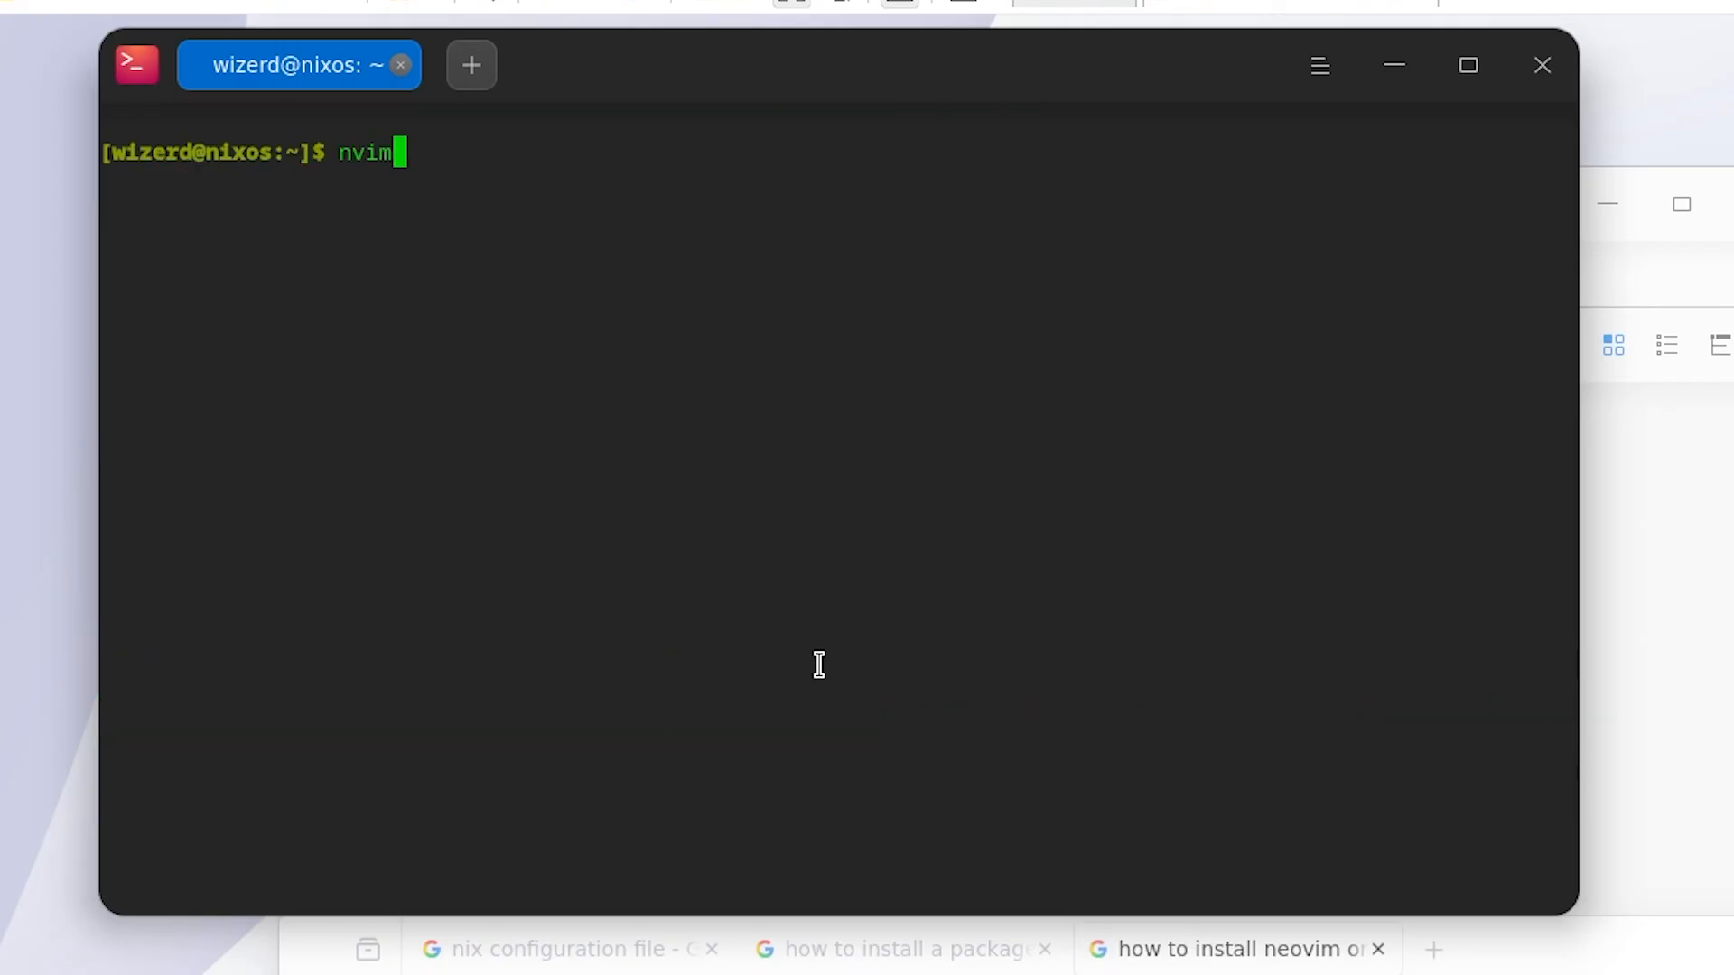
key(Return)
key(i)
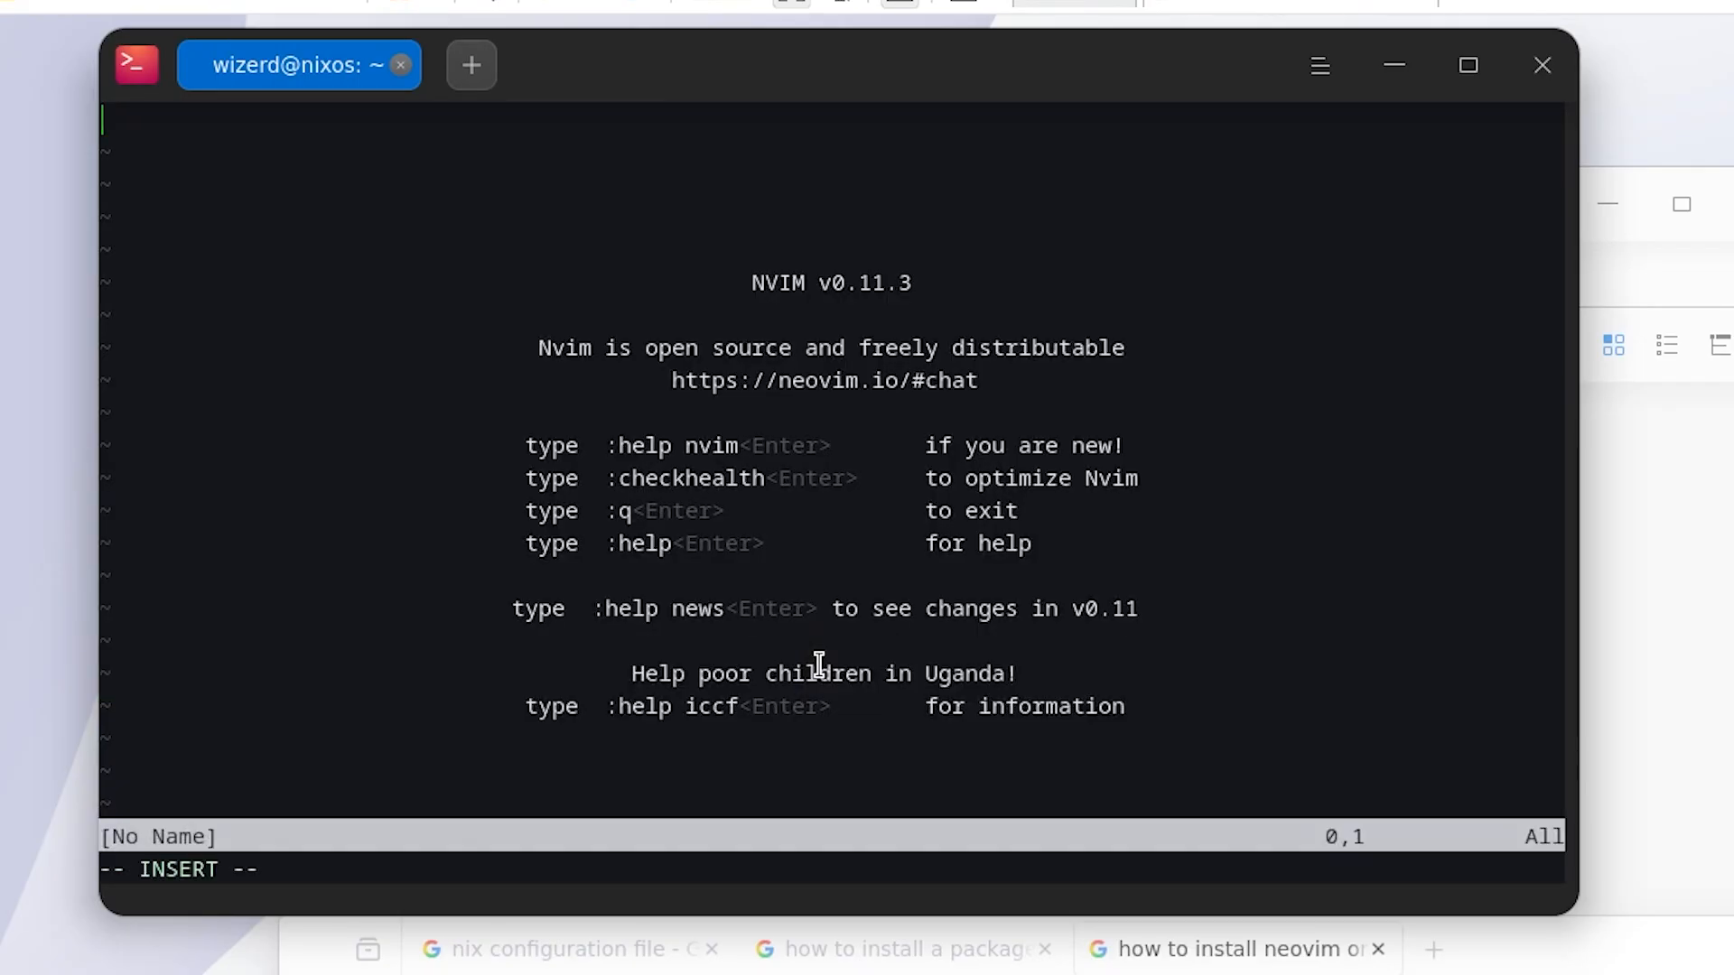
key(Escape)
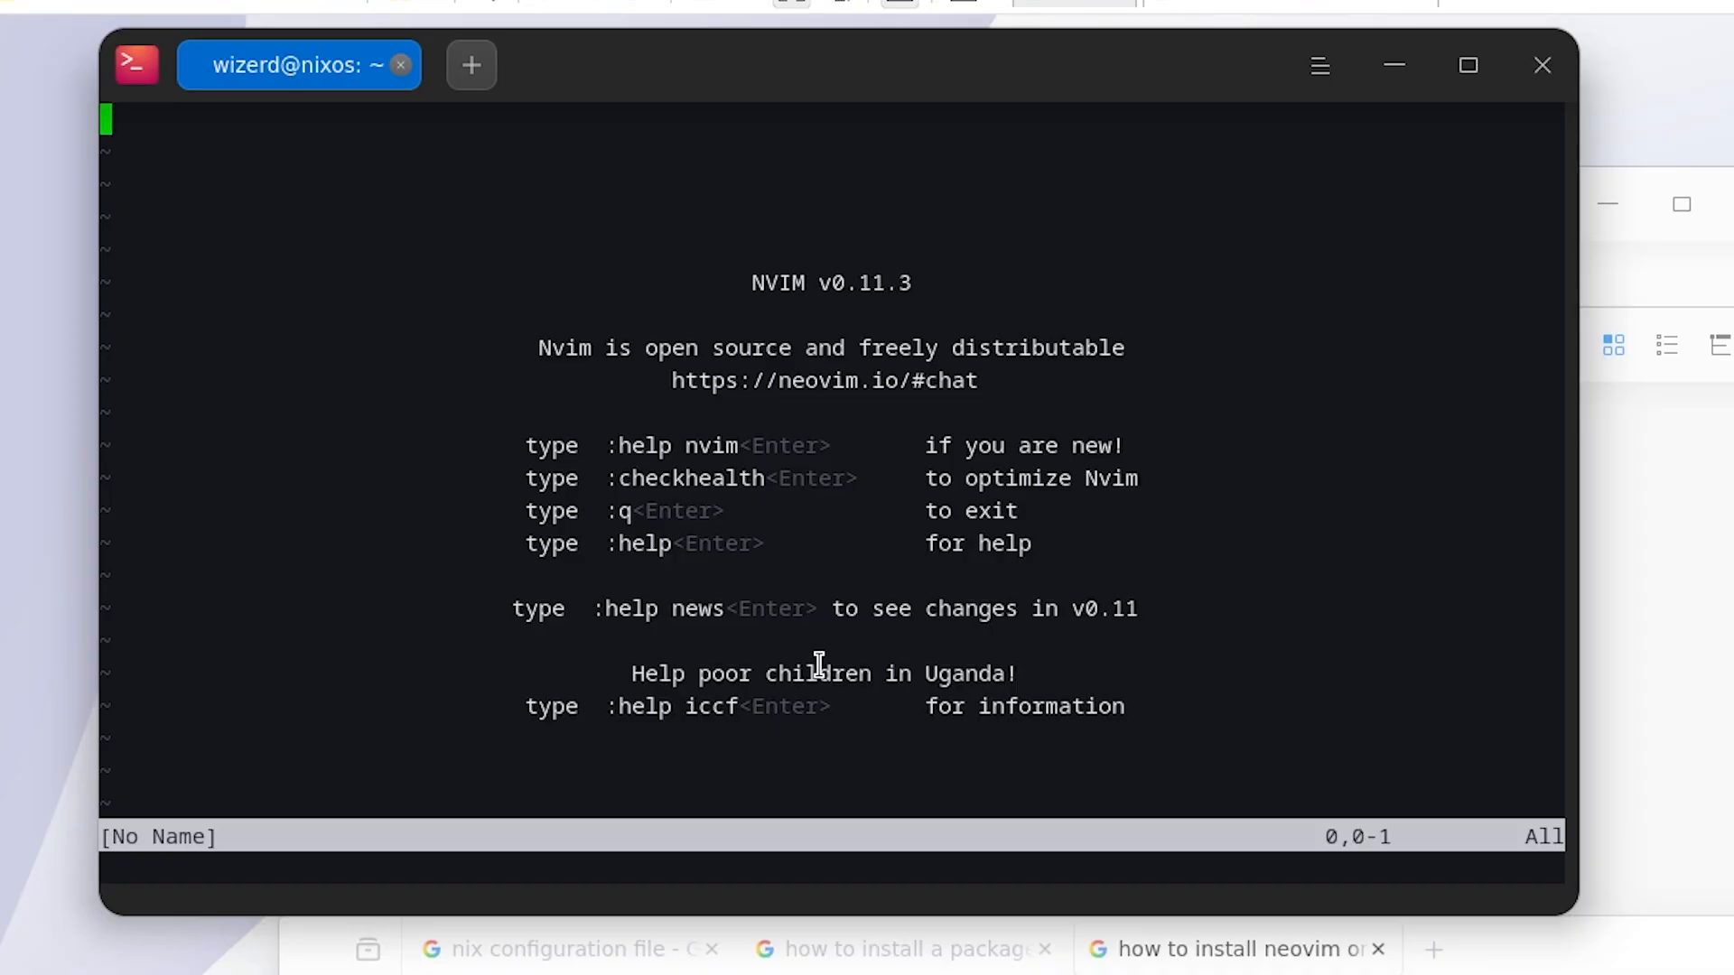
text(:q)
key(Return)
key(ctrl+l)
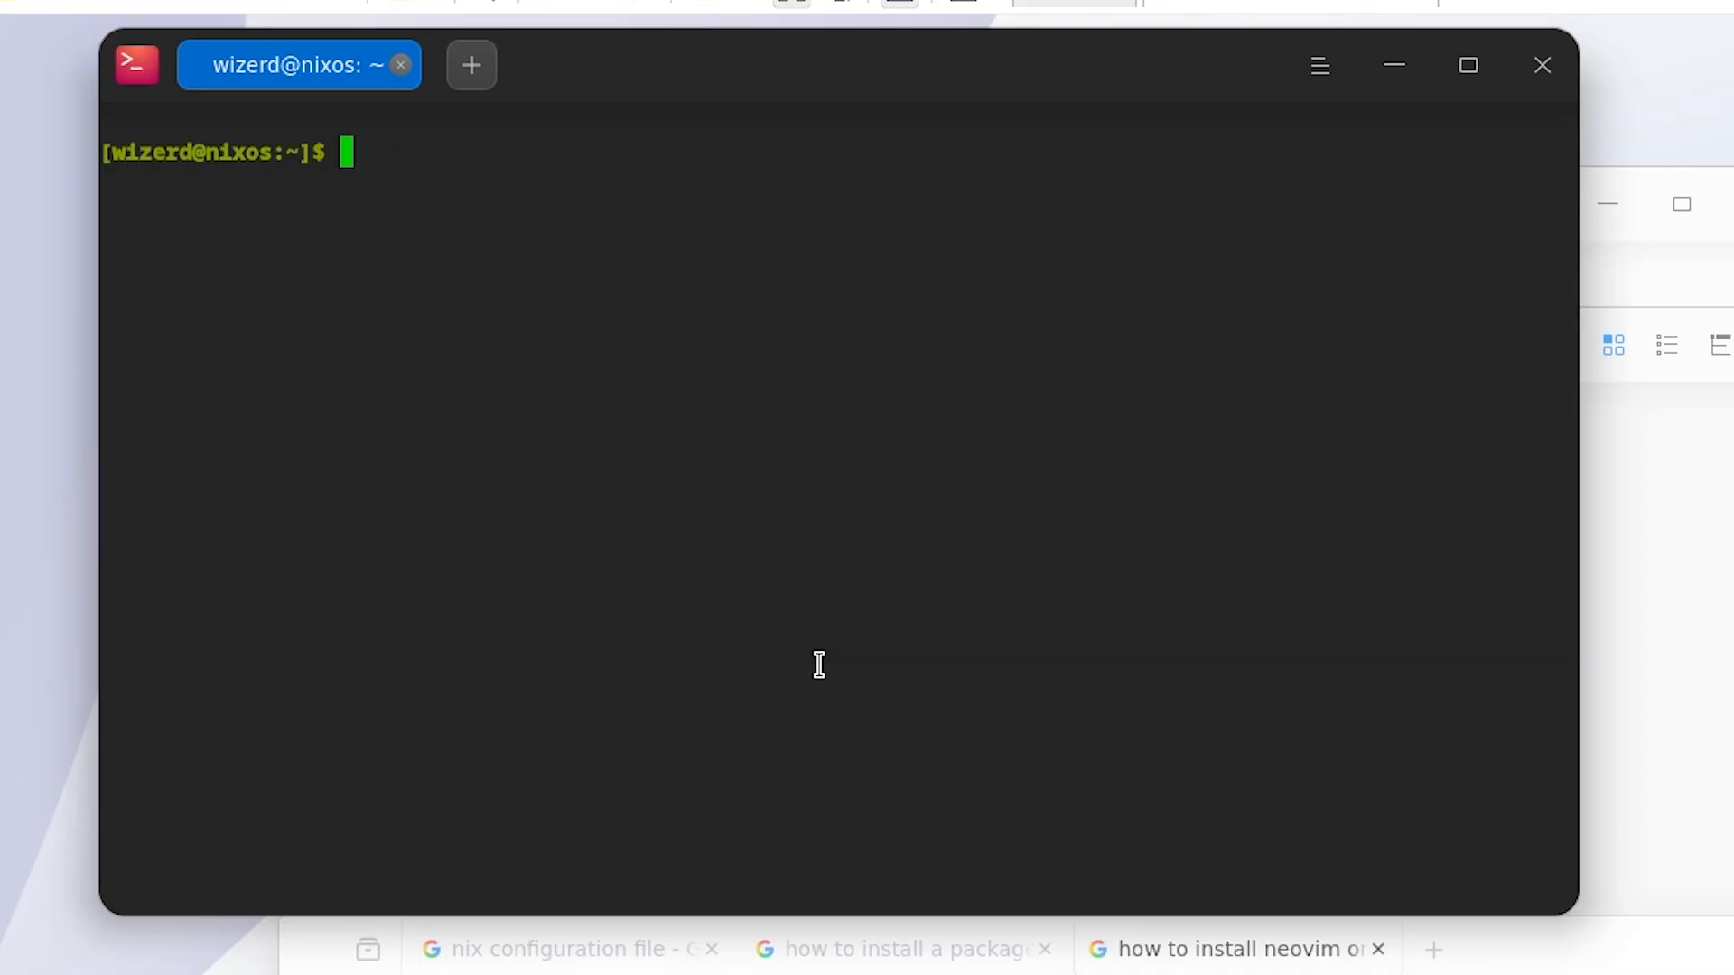
Open /etc/nixos/configuration.nix in Neovim with root privileges using sudo.
text(nvim)
key(BackSpace)
key(BackSpace)
key(BackSpace)
key(BackSpace)
key(BackSpace)
text(sudo nvim /)
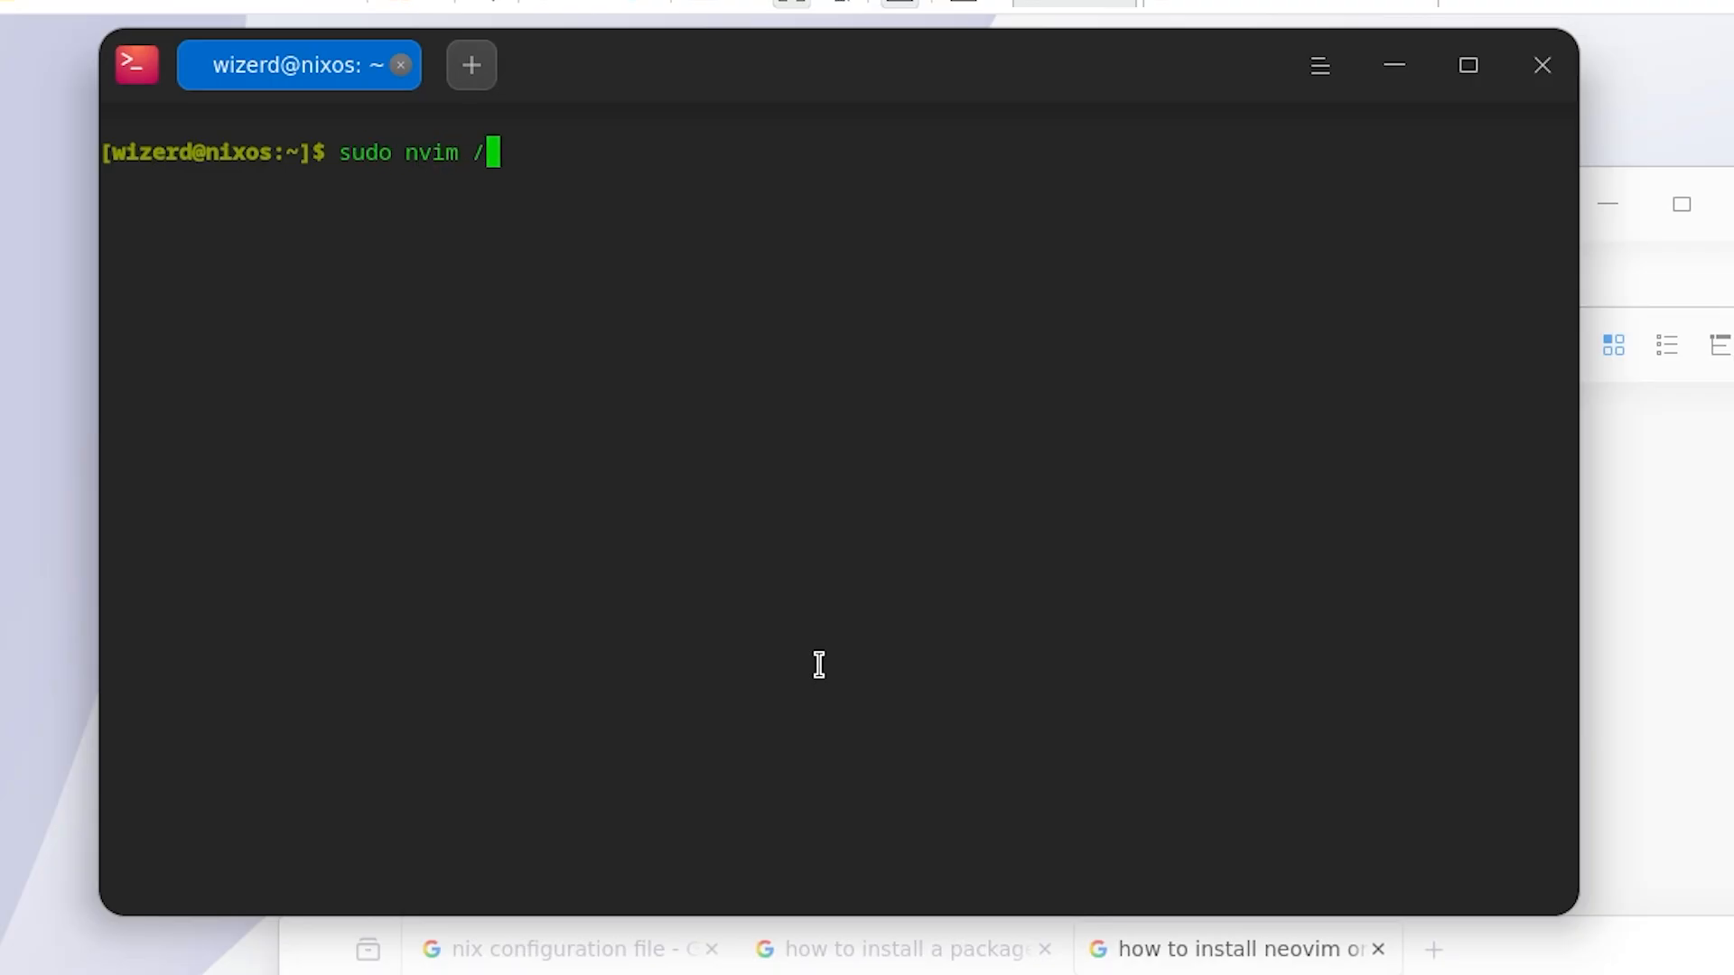
text(etc.nixos/configura)
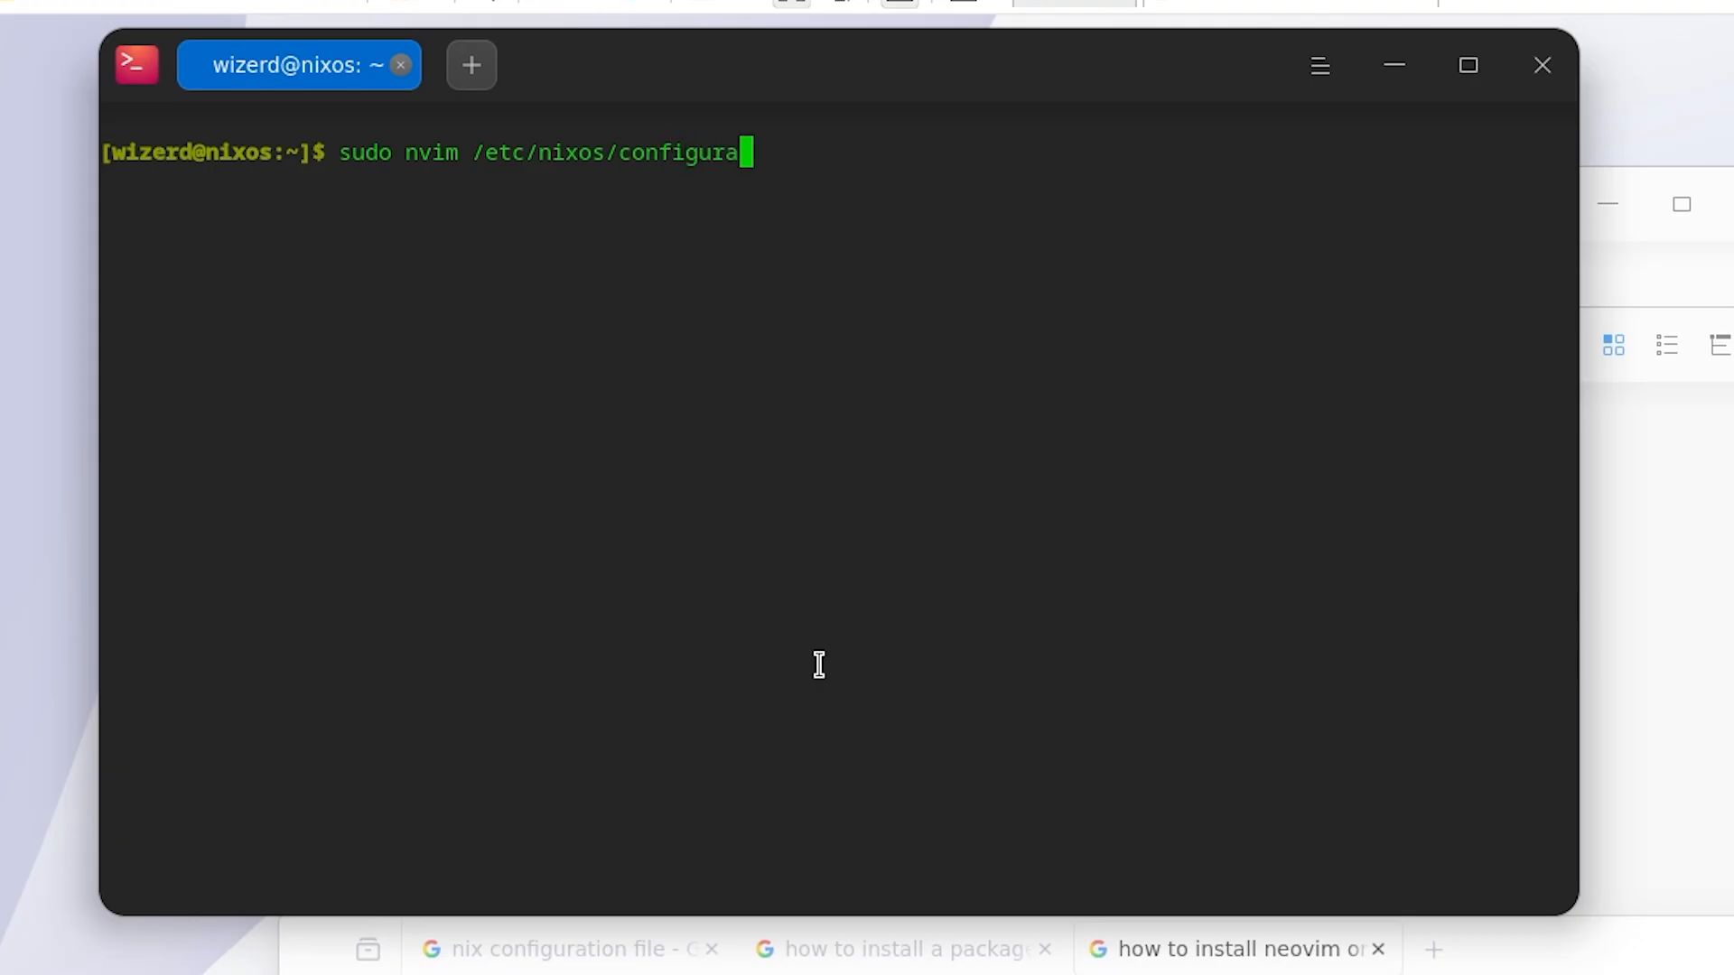
text(tion.nix)
key(Return)
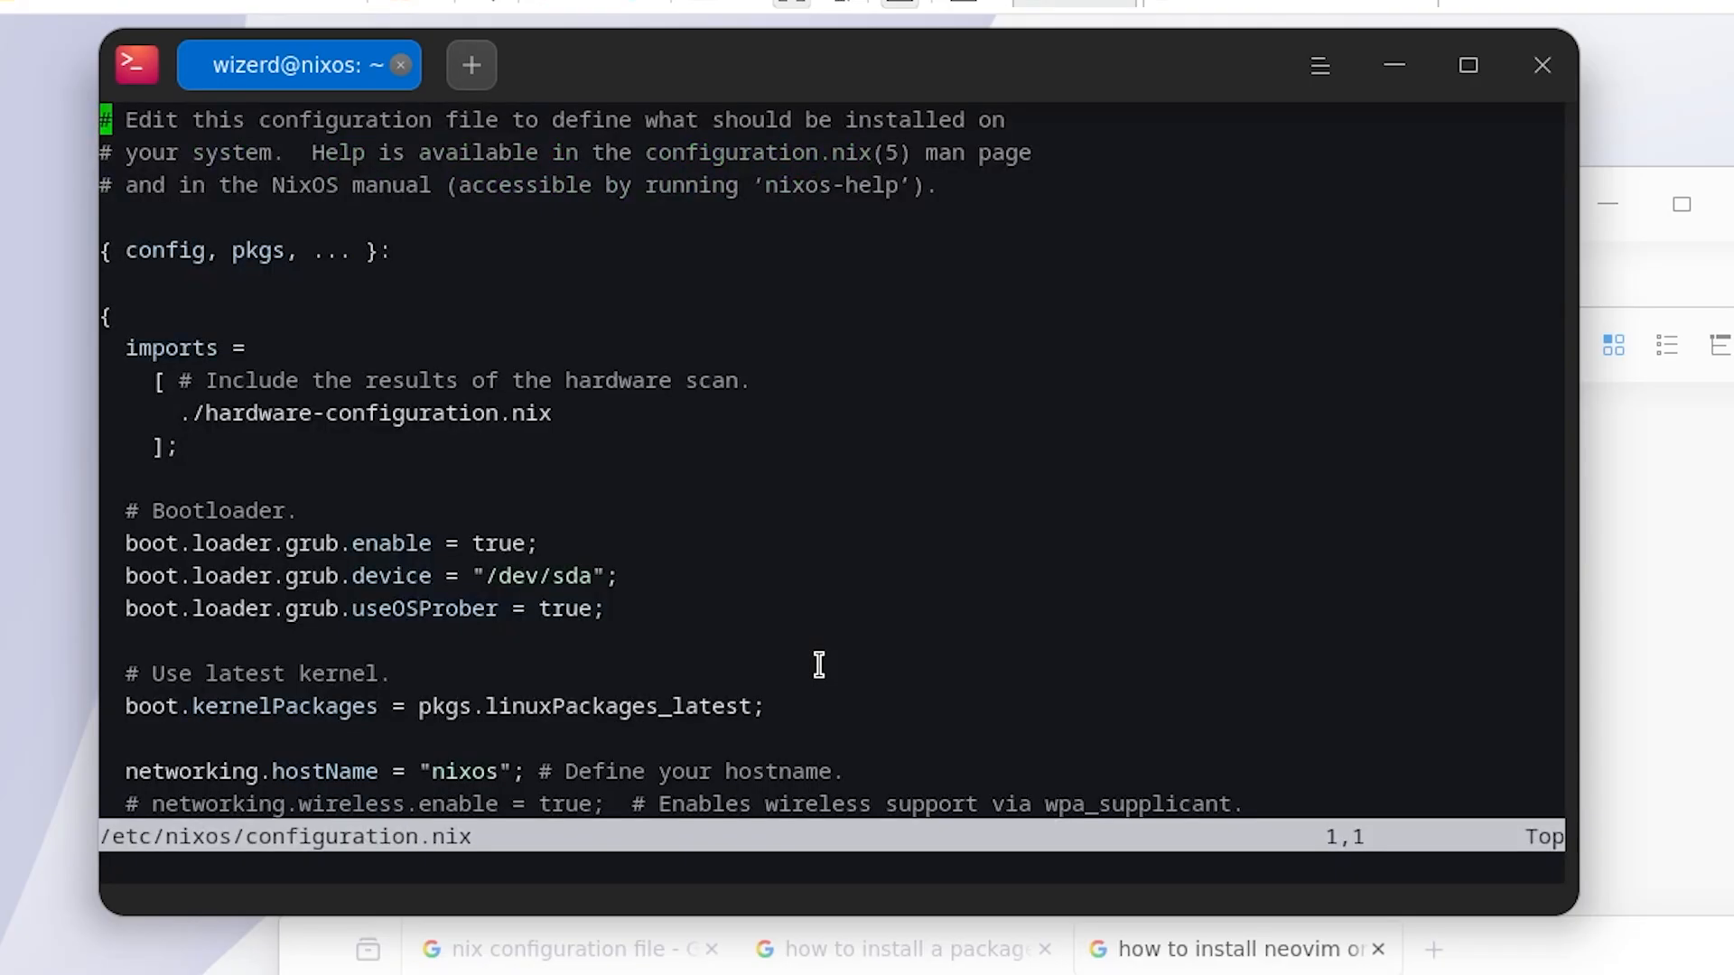
Enter insert mode in configuration.nix and maximize the terminal window.
key(a)
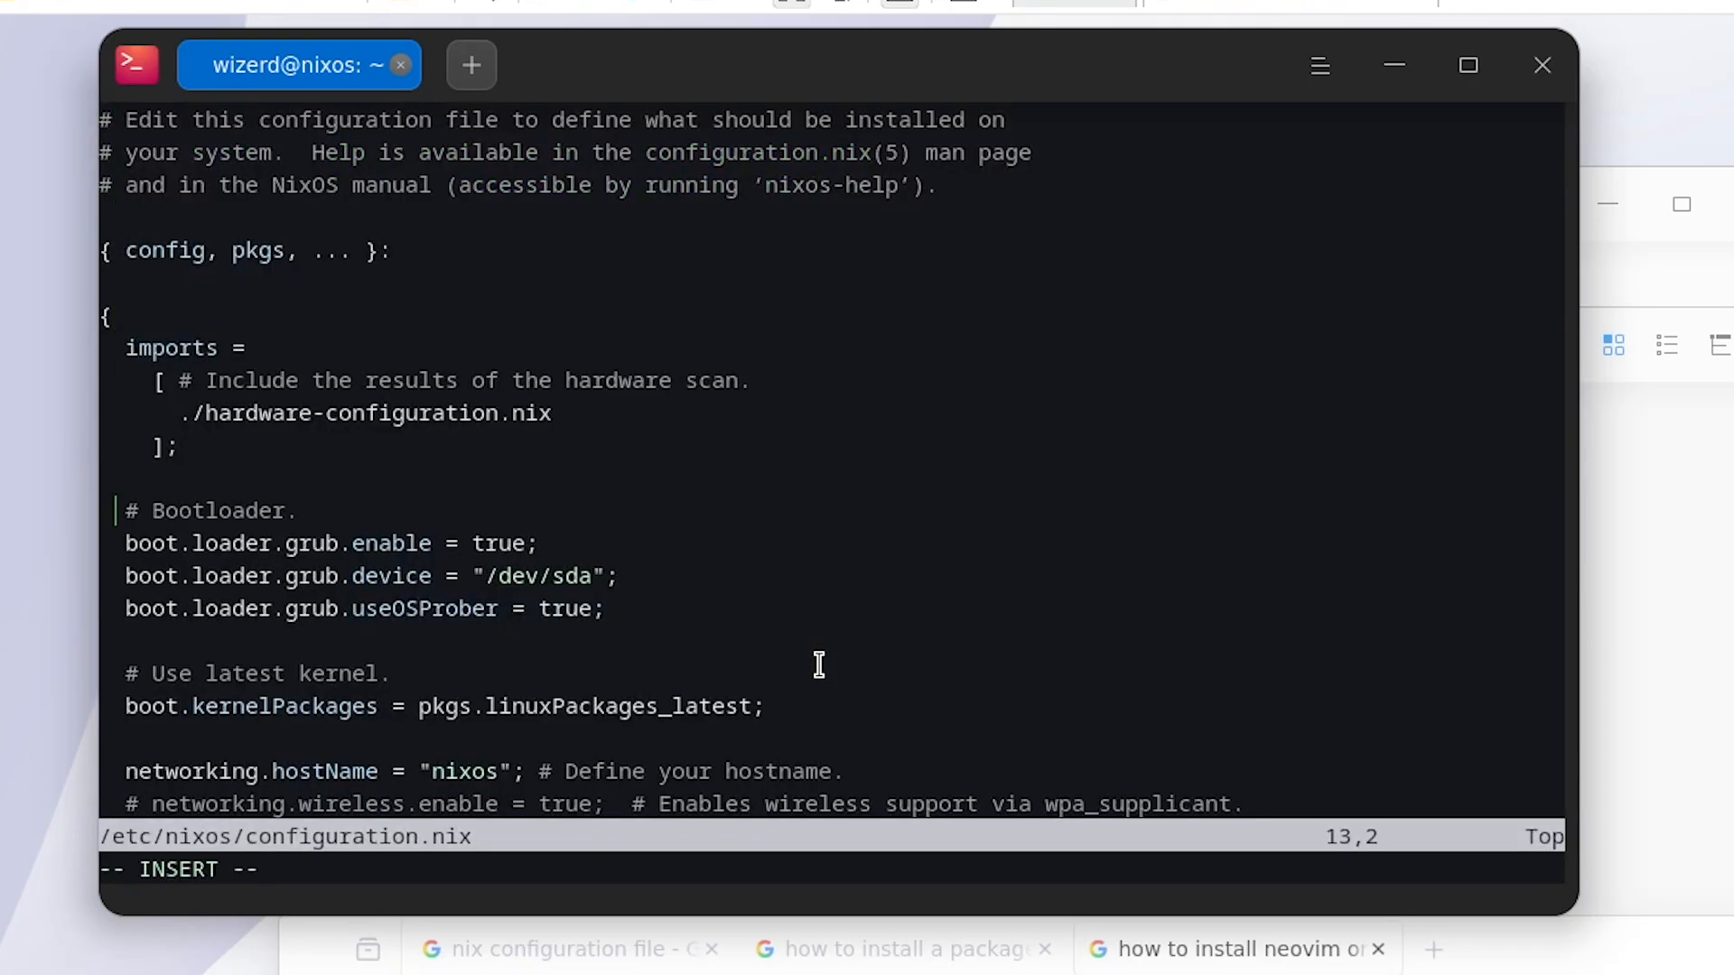
key(Down)
key(Down)
key(Down)
key(Down)
key(Down)
key(Down)
key(Down)
key(Down)
key(Down)
key(Down)
key(Down)
key(Down)
key(Down)
key(Down)
key(Down)
key(Down)
key(Down)
key(Down)
double_click(1079, 85)
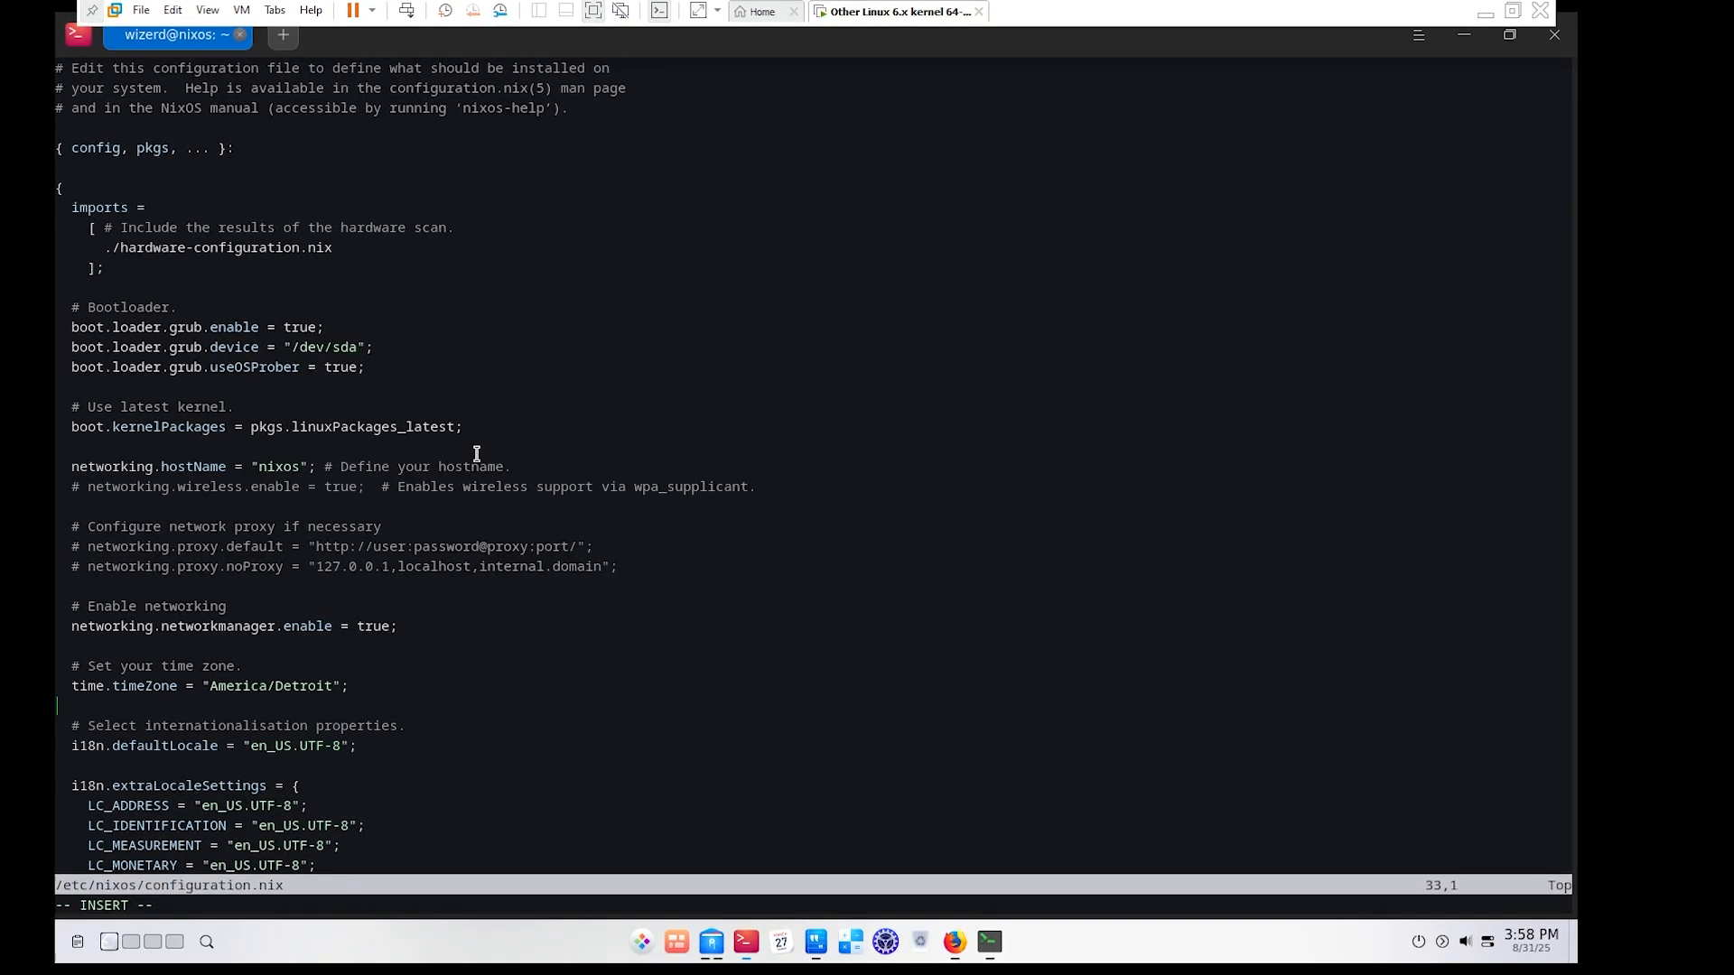
Review configuration.nix from the time zone setting down to the end of the file.
key(Down)
key(Down)
key(Down)
key(Down)
key(Down)
key(Down)
key(Down)
key(Down)
key(Down)
key(Down)
key(Down)
key(Down)
key(Down)
key(Down)
key(Down)
key(Down)
key(Down)
key(Down)
key(Down)
key(Down)
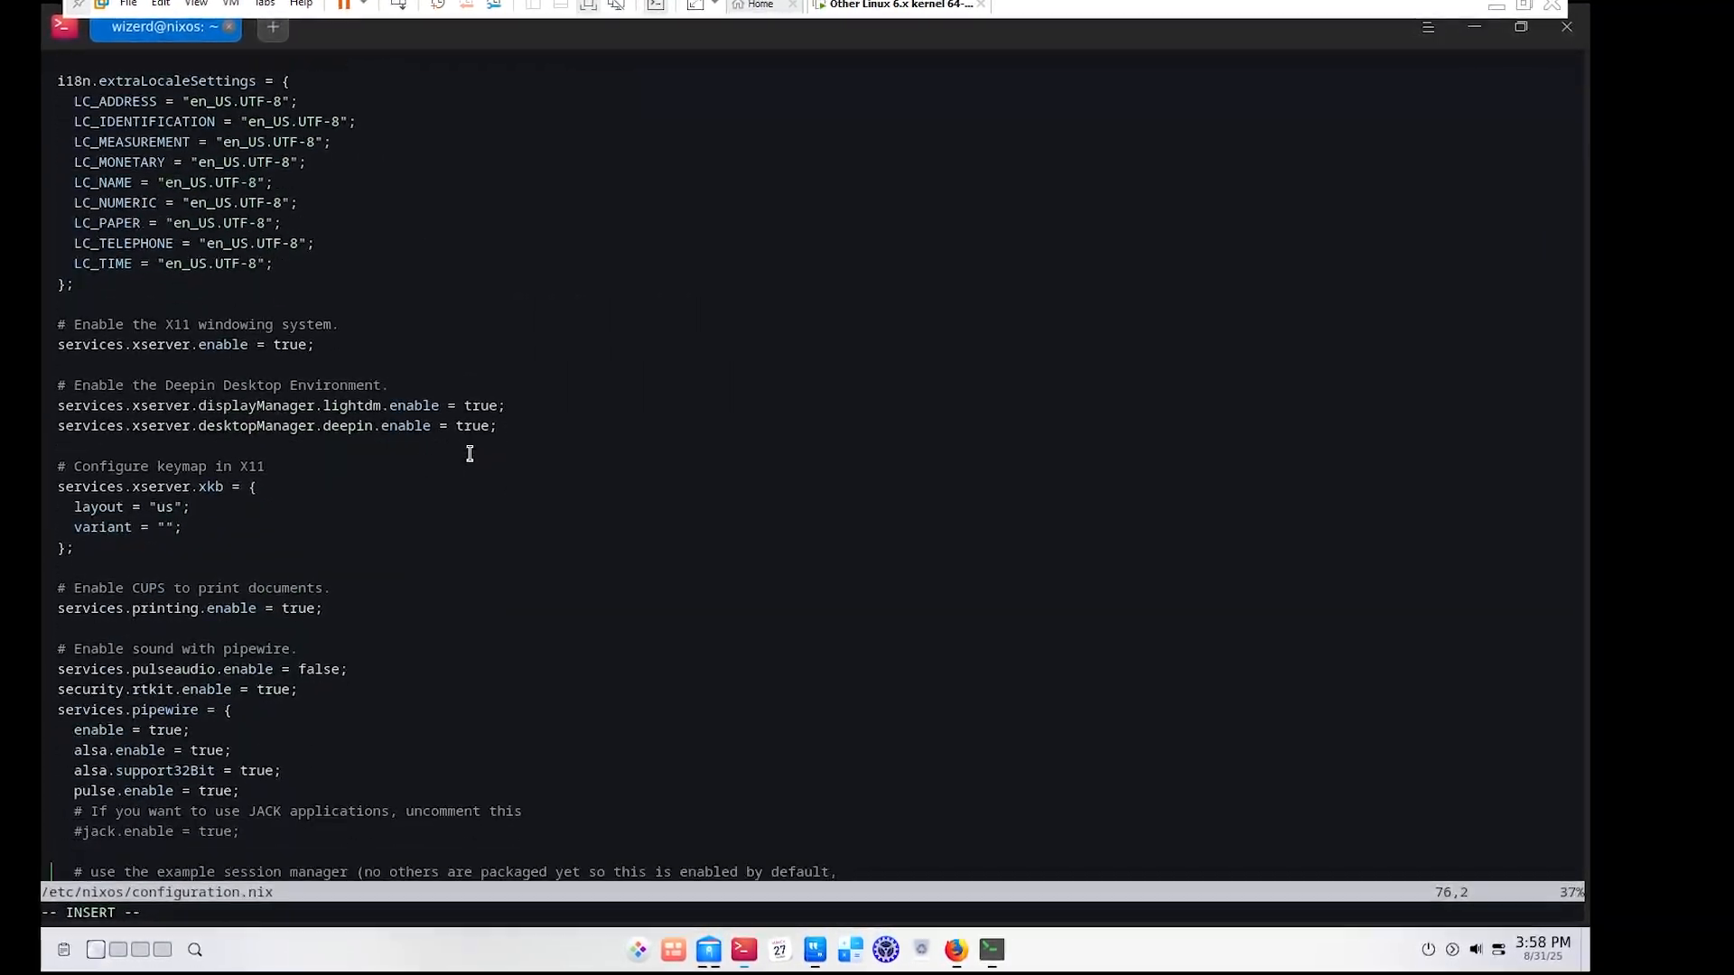
key(Down)
key(Down)
key(Down)
key(Down)
key(Down)
key(Down)
key(Down)
key(Down)
key(Down)
key(Down)
key(Down)
key(Down)
key(Down)
key(Down)
key(Down)
key(Down)
key(Down)
key(Down)
key(Down)
key(Down)
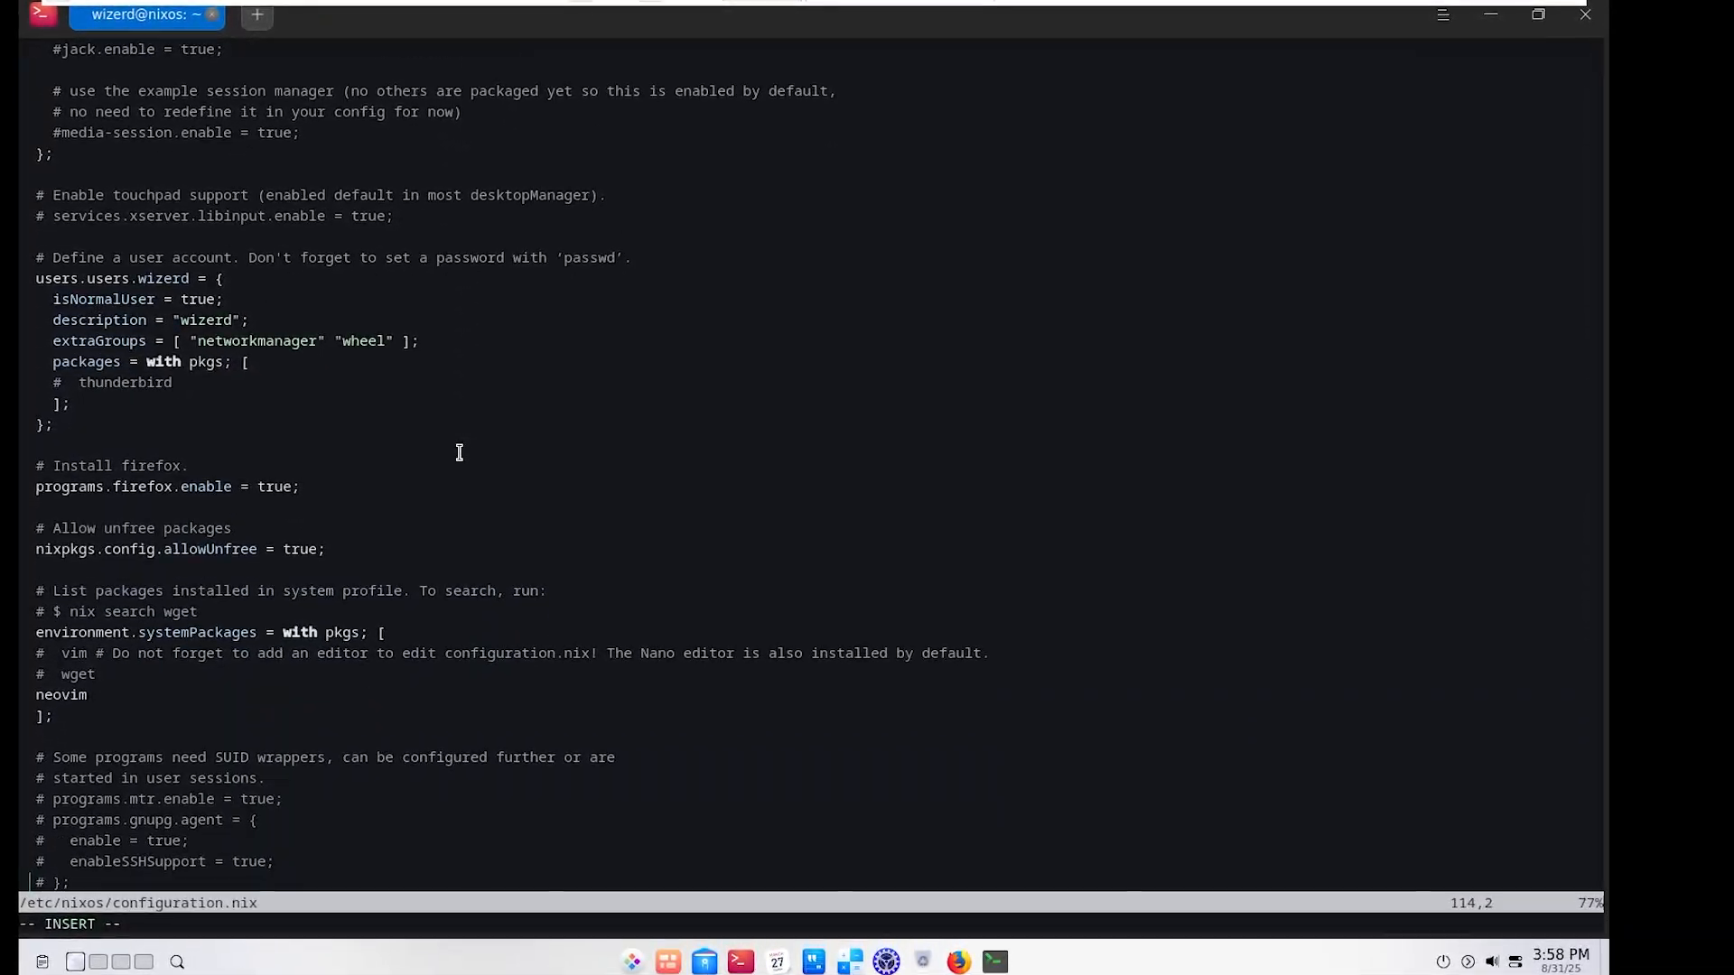
key(Down)
key(Down)
key(Down)
key(Down)
key(Down)
key(Down)
key(Down)
key(Down)
key(Down)
key(Down)
key(Down)
Insert an empty line below neovim in the environment.systemPackages list of configuration.nix.
key(Up)
key(Up)
key(Up)
key(Up)
key(Up)
key(Up)
key(Up)
key(Up)
key(Up)
key(Up)
key(Up)
key(Up)
key(Up)
key(Up)
key(Up)
key(Up)
key(Up)
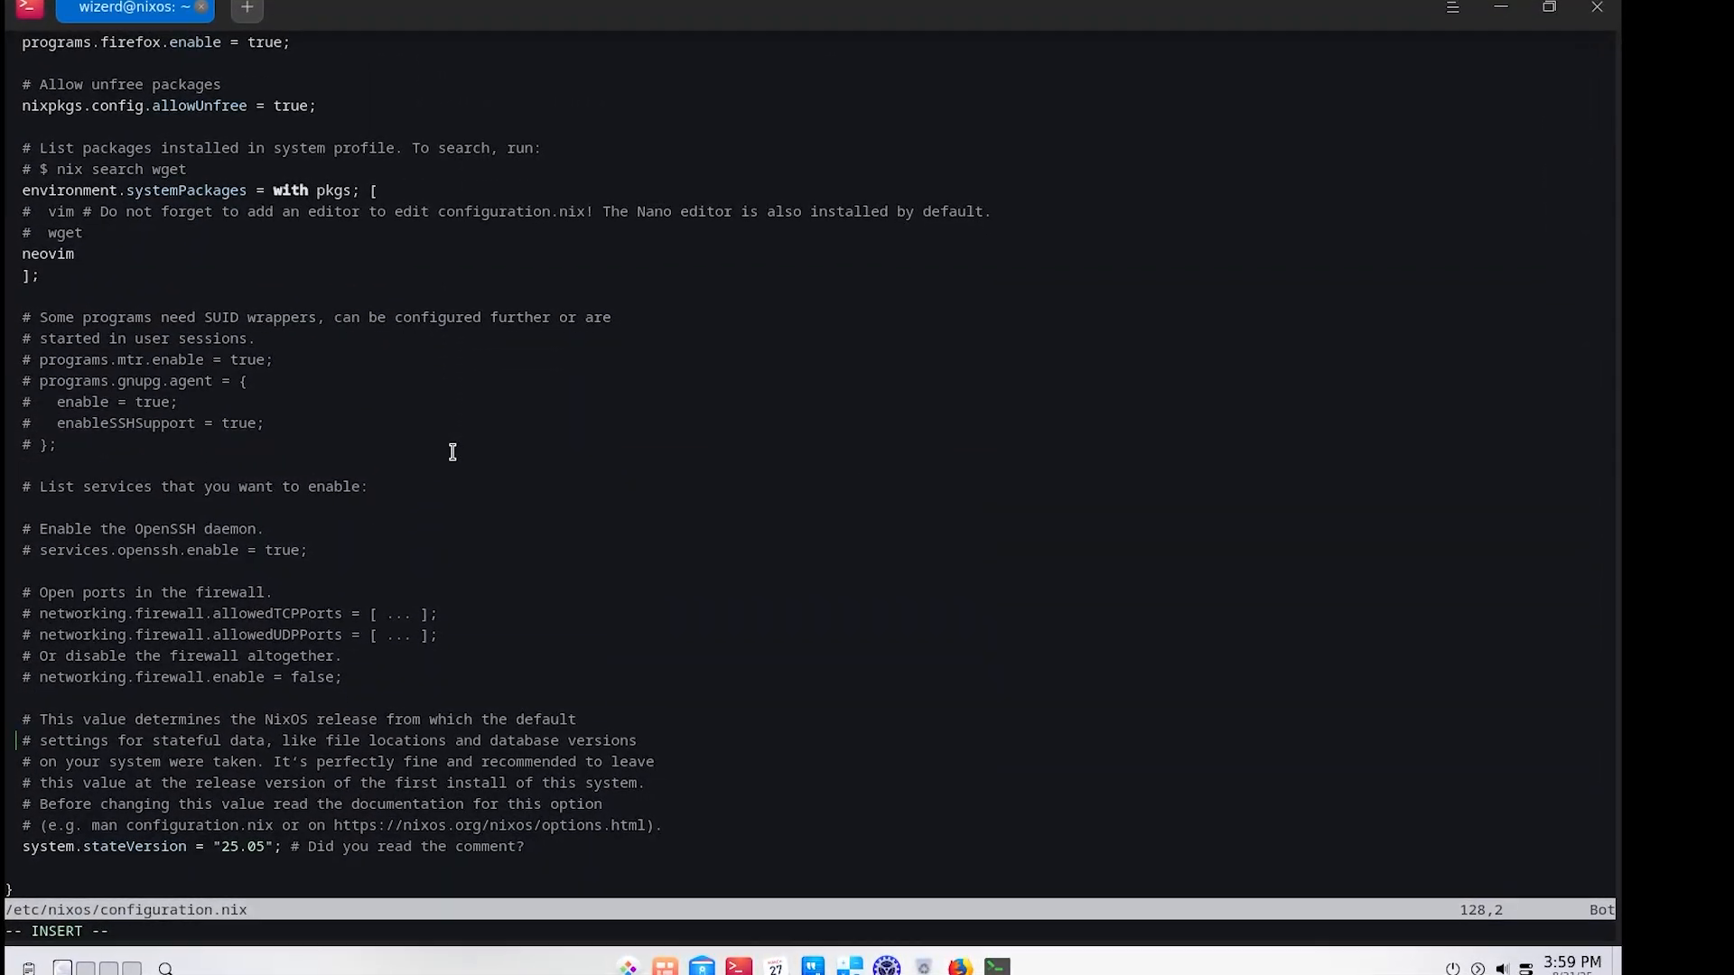
key(Up)
key(Up)
key(Up)
key(Up)
key(Up)
key(Up)
key(Up)
key(Up)
key(Up)
key(Up)
key(Up)
key(Up)
key(Up)
key(Up)
key(Down)
key(End)
key(Return)
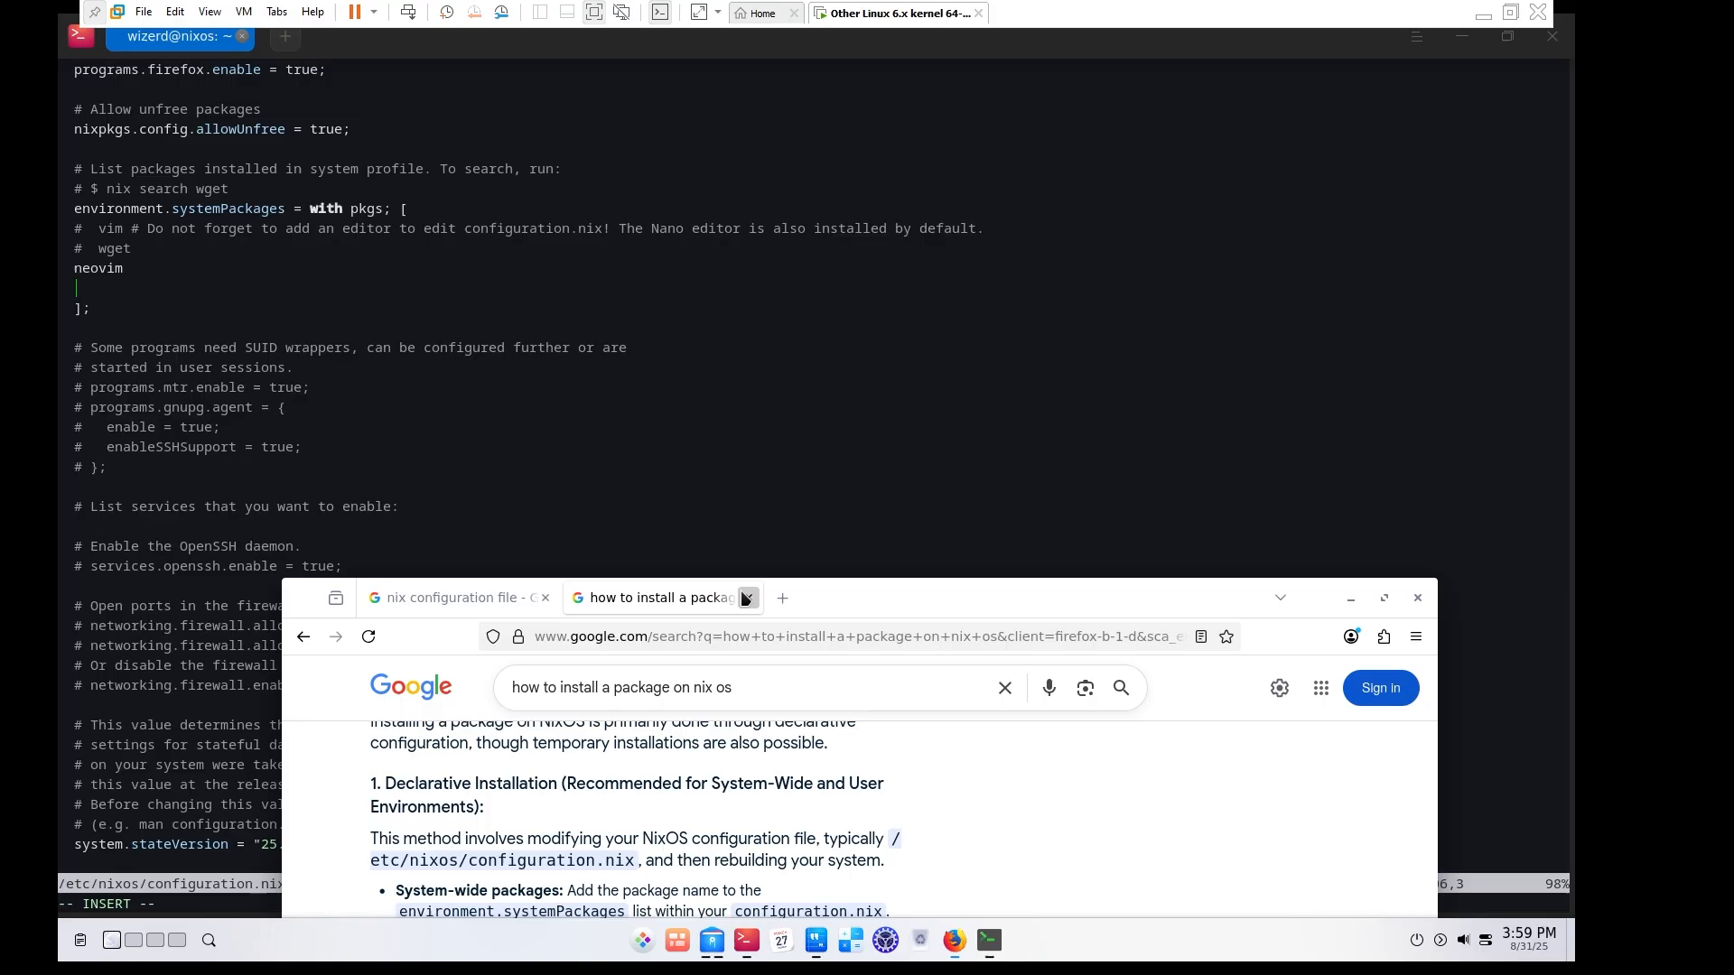
Close both old Google search tabs in Firefox and move the browser window higher on the desktop so the whole page shows.
click(747, 599)
click(579, 598)
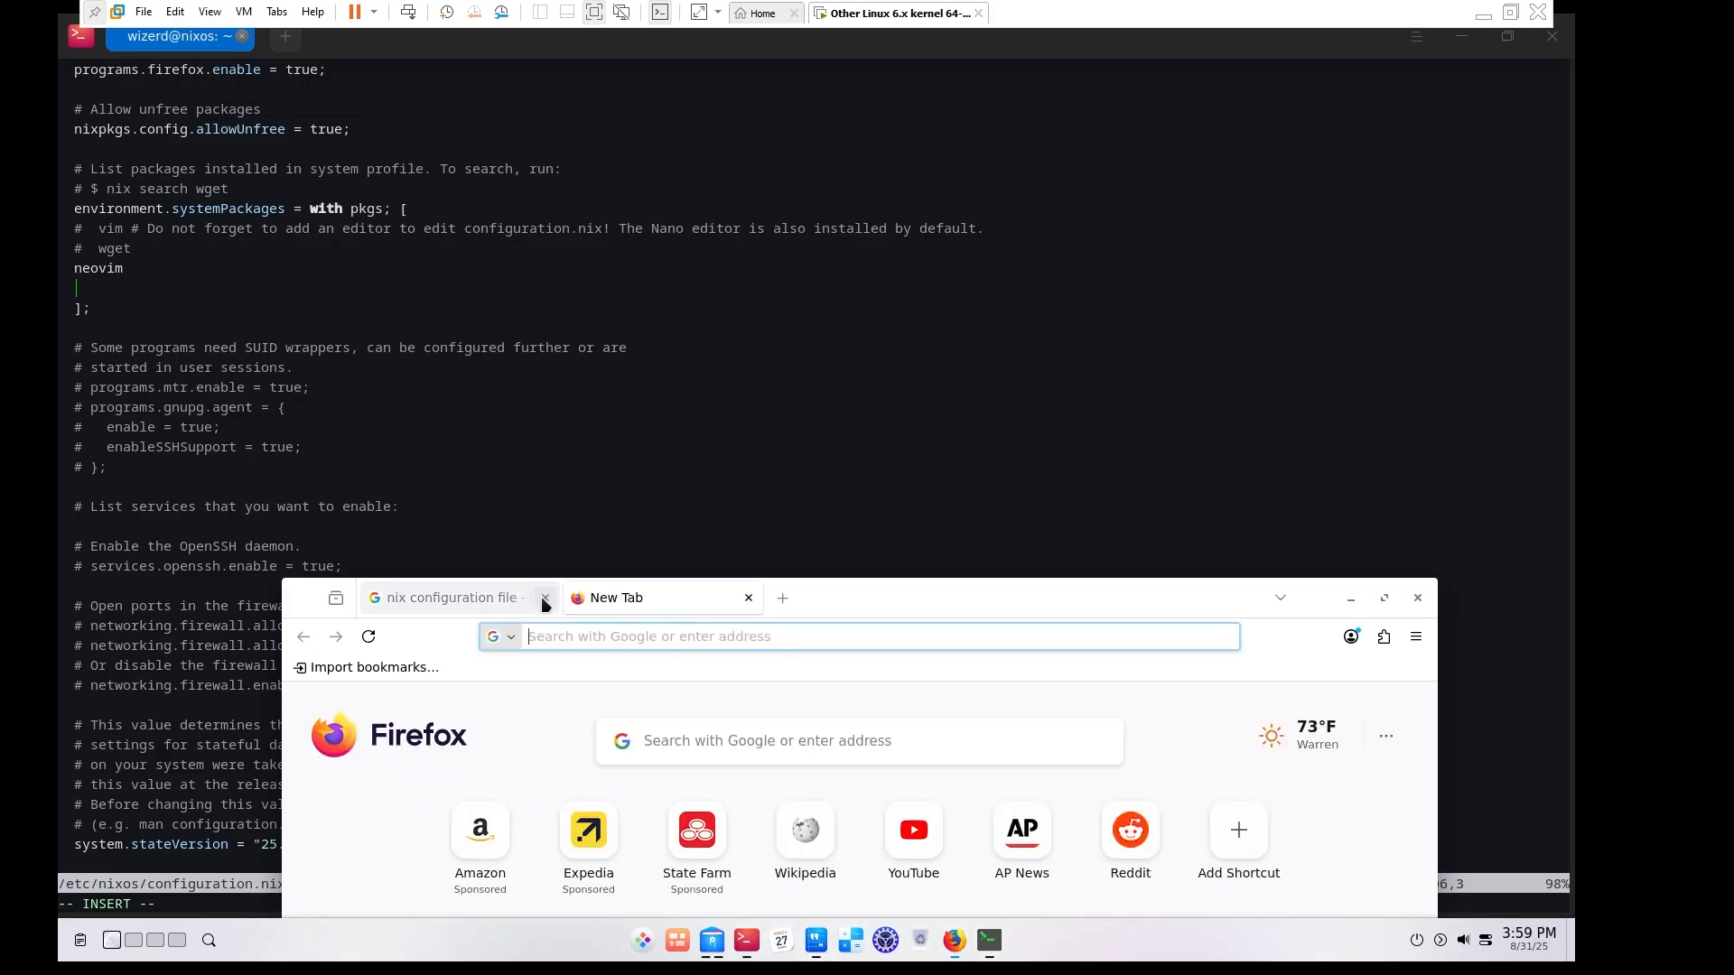
click(545, 598)
drag(824, 574, 734, 61)
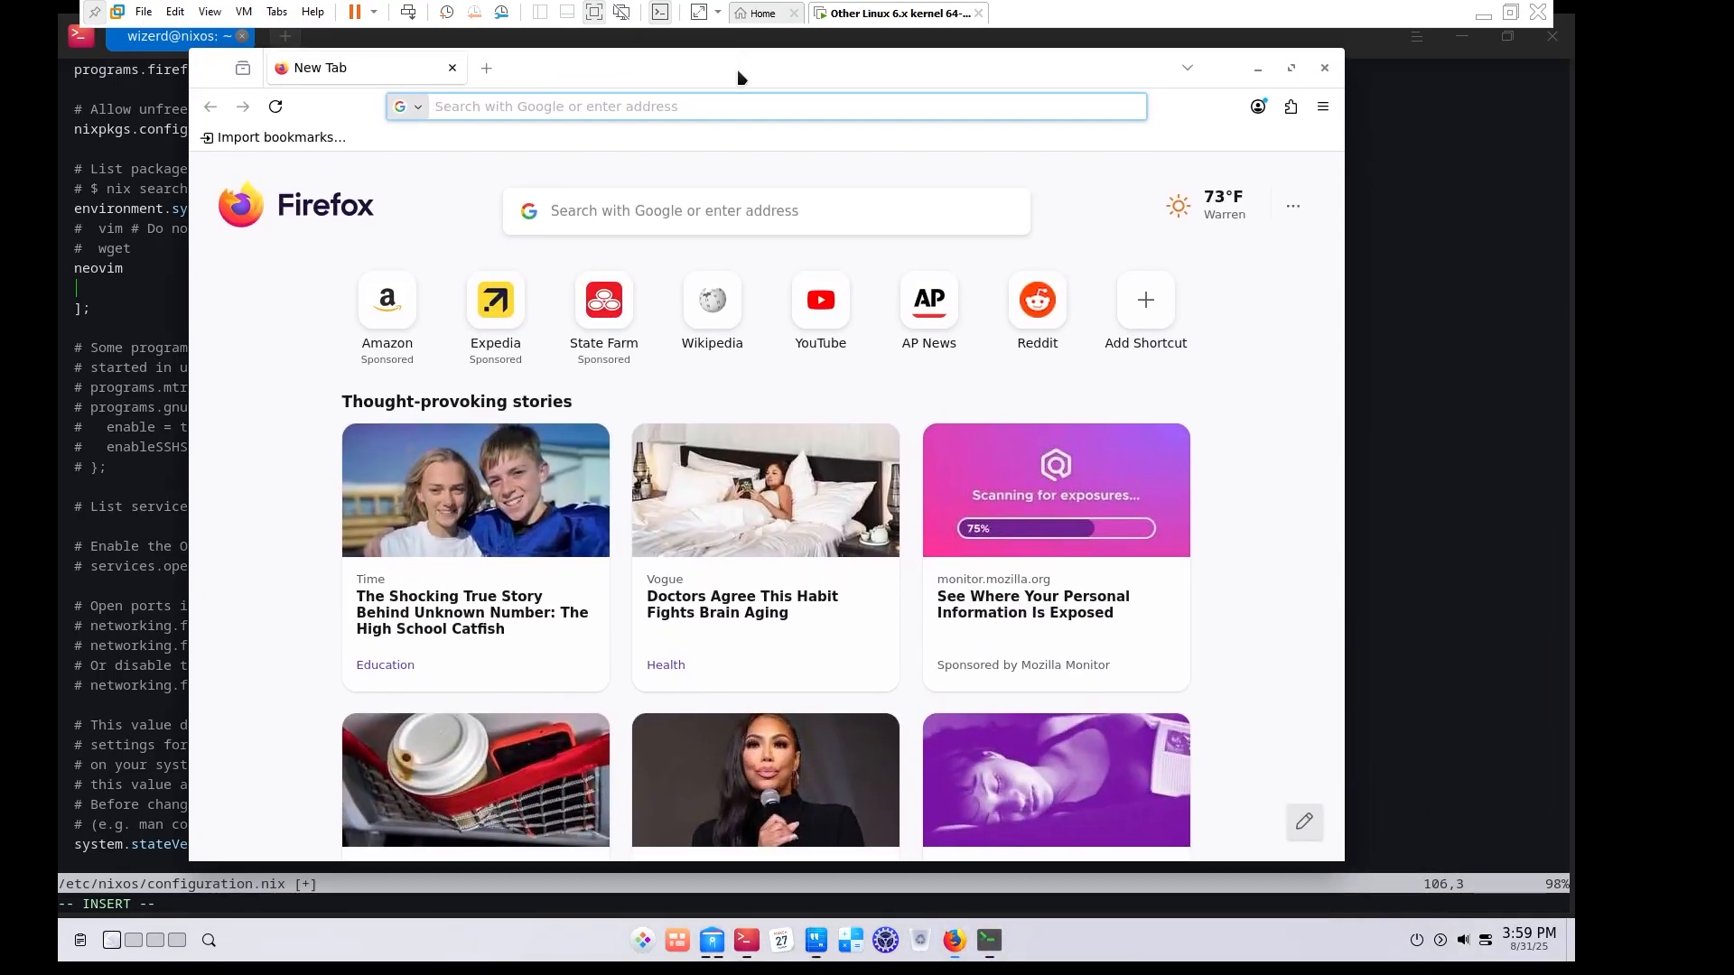
Search Google for "what packages should I put in a fresh nixos install".
text(what packages a)
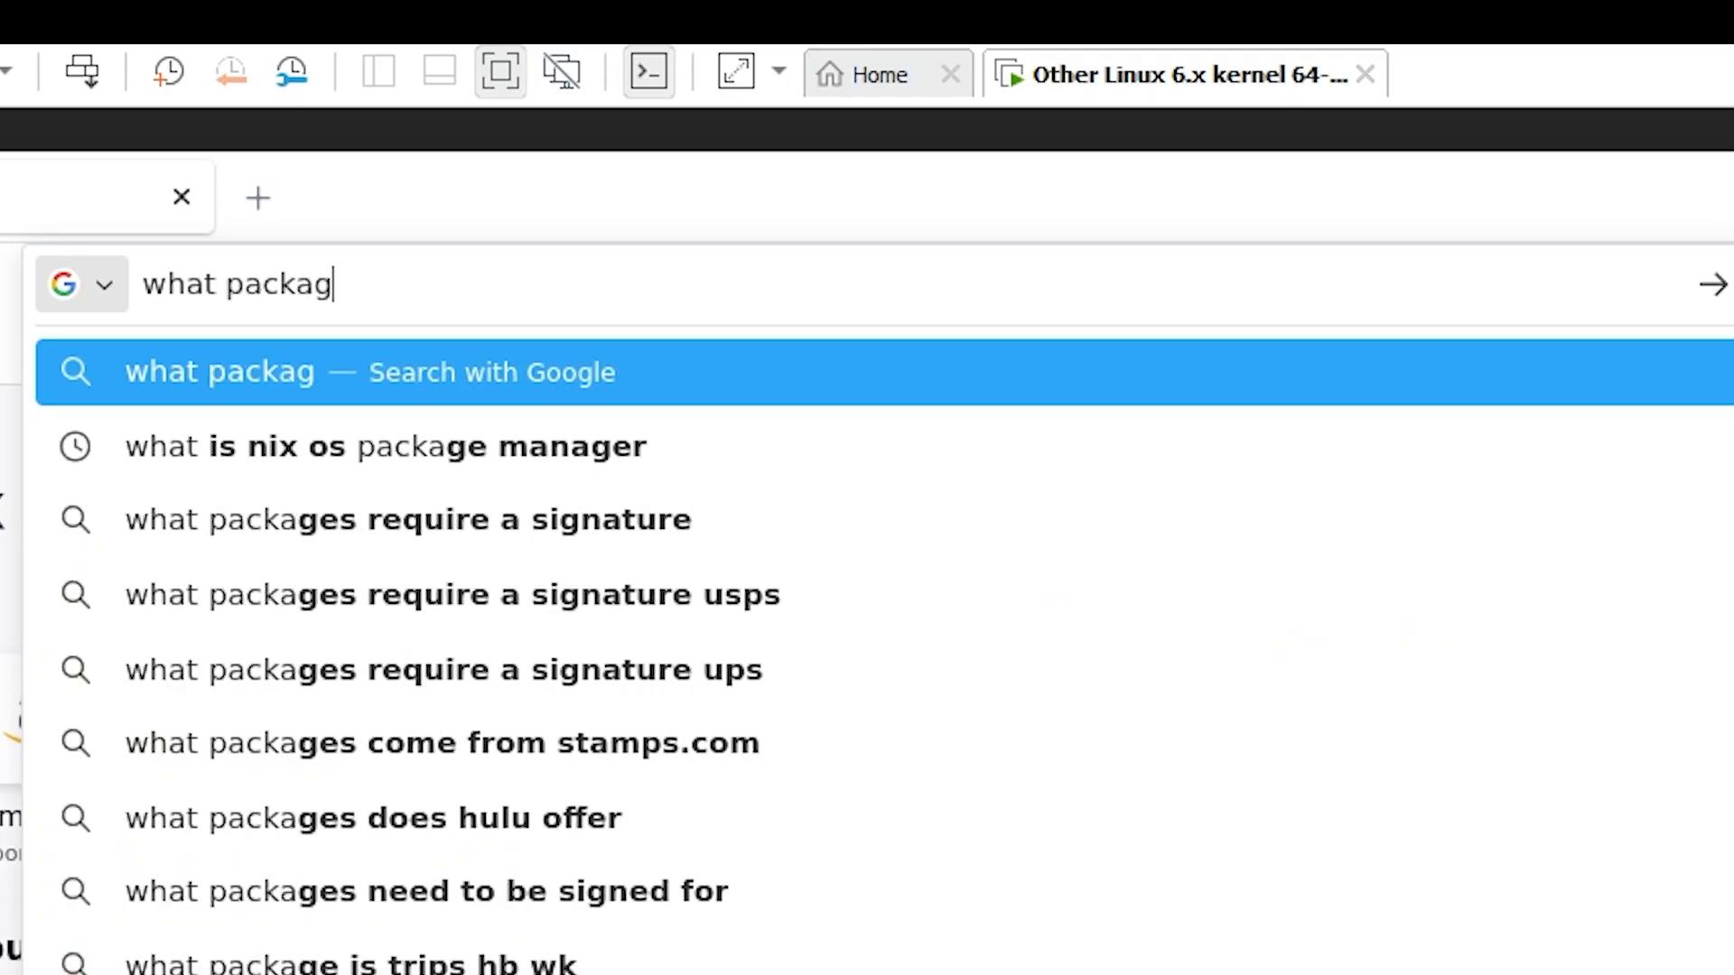
key(BackSpace)
text(should I in)
key(BackSpace)
key(BackSpace)
text(put i)
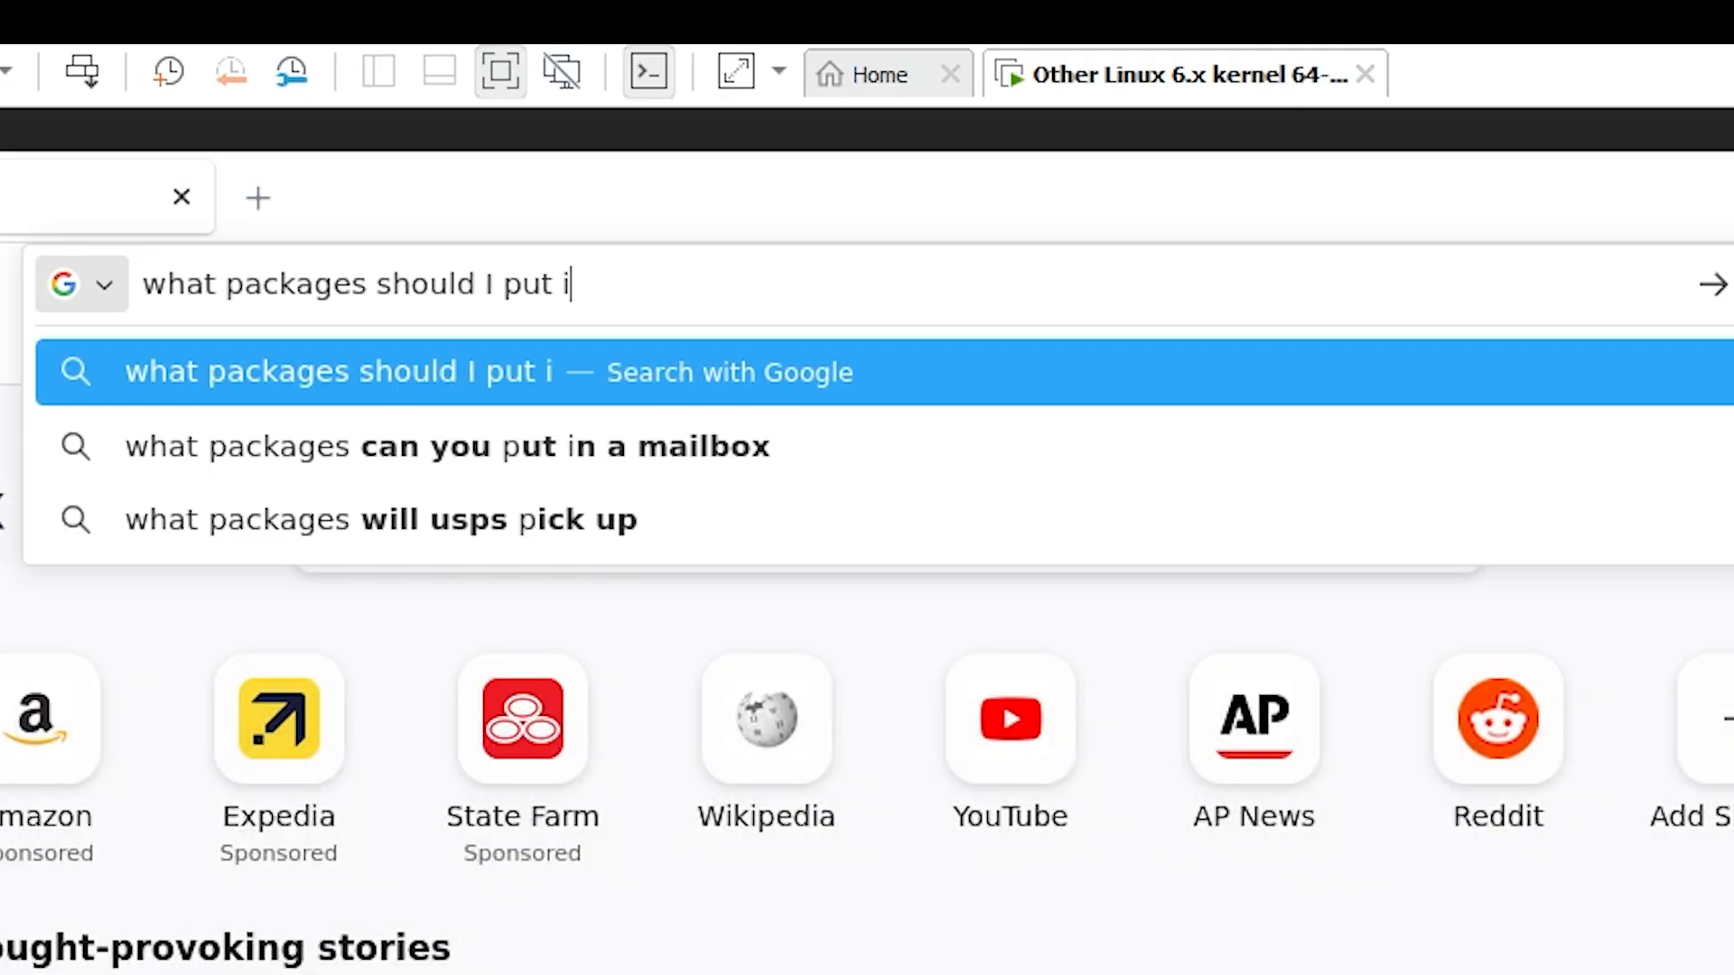
text(n a fresh nixos insta)
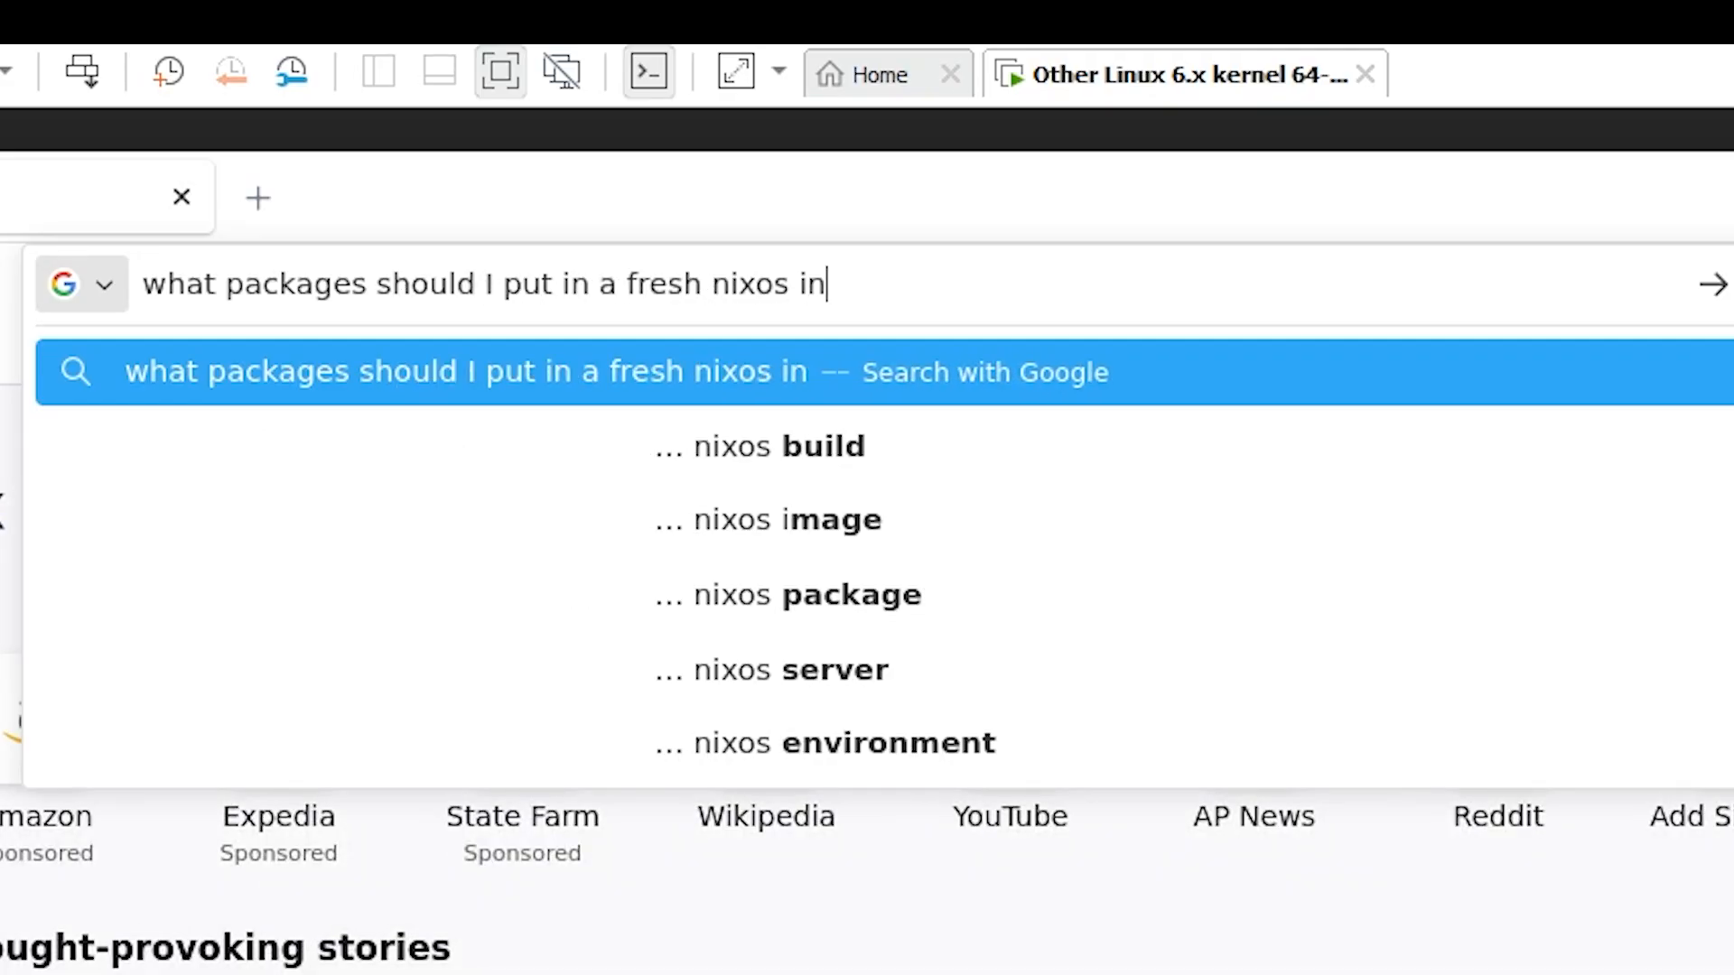
text(ll)
key(Return)
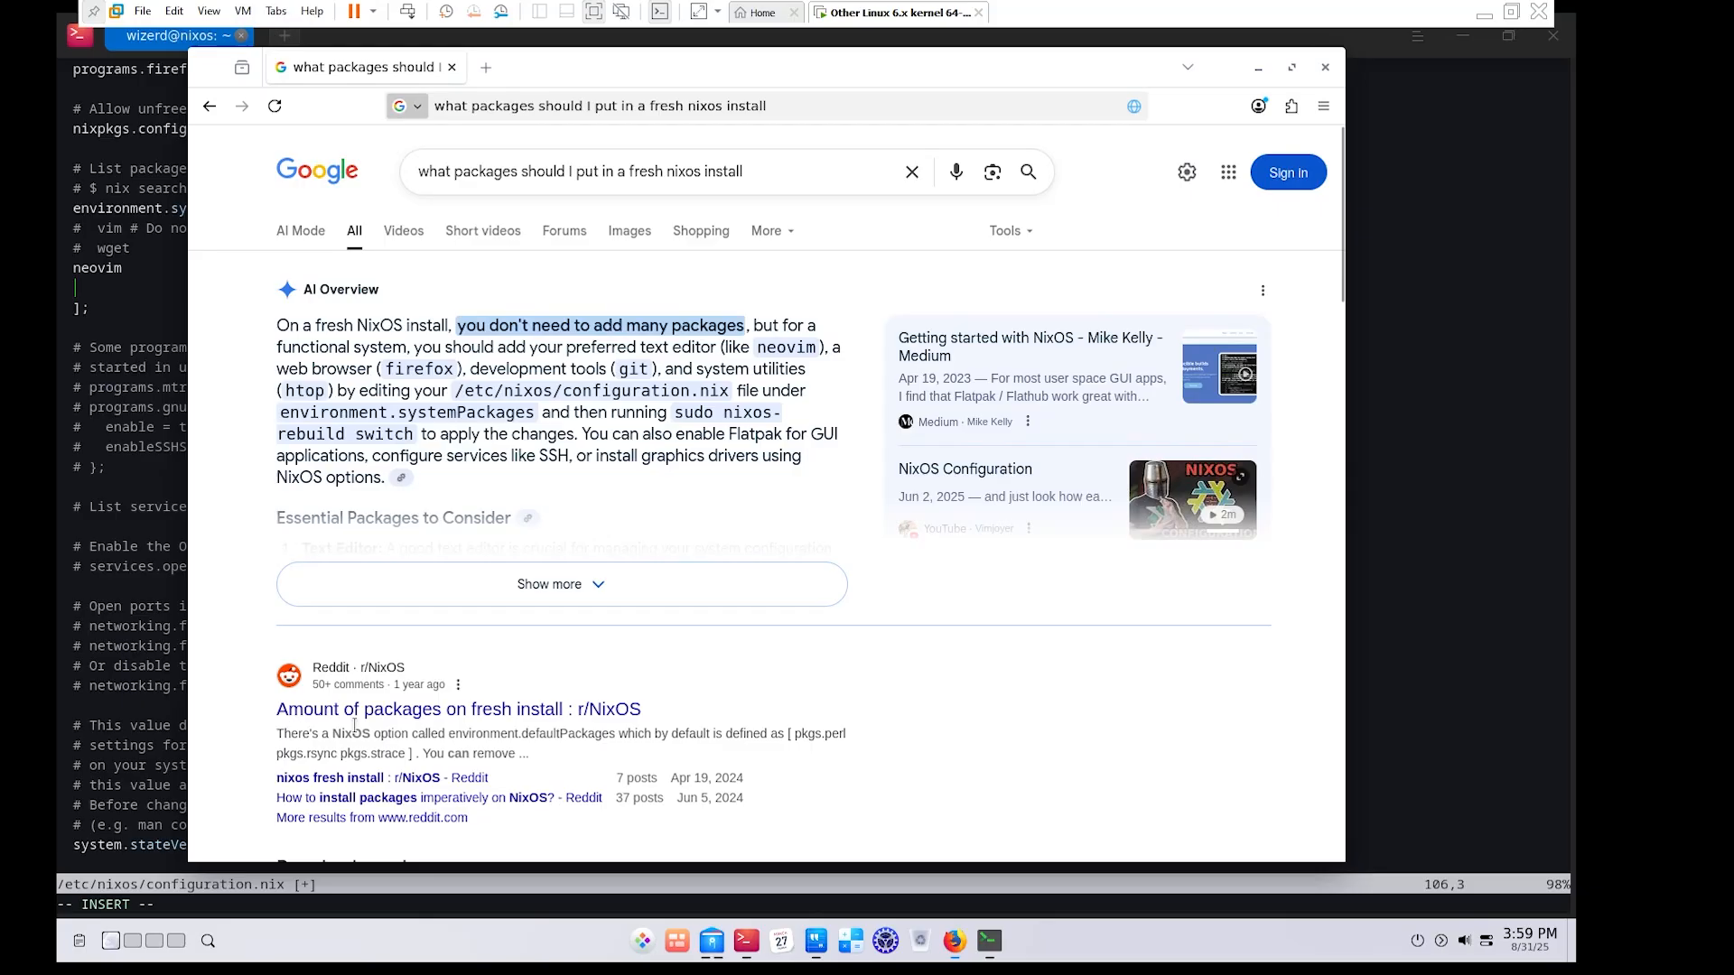
Expand the AI Overview and read its list of essential packages to consider.
click(592, 585)
scroll(586, 310, down, 4)
scroll(573, 302, up, 2)
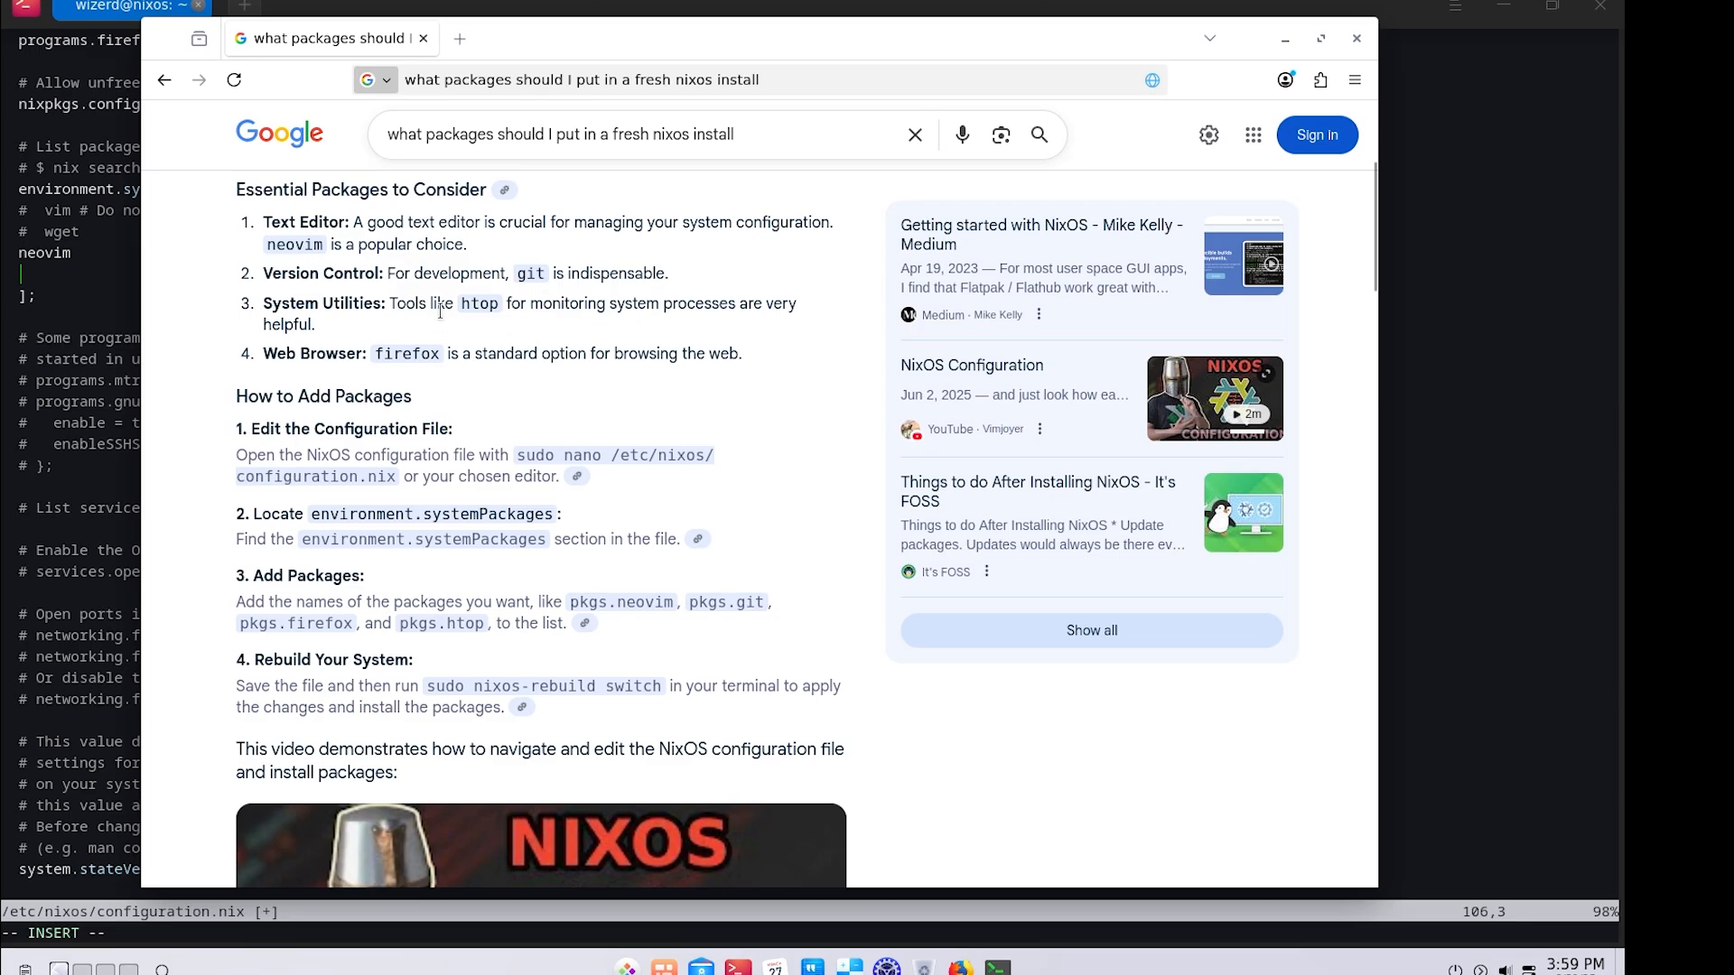
Add htop on a new line below neovim in the environment.systemPackages list in the terminal.
click(129, 289)
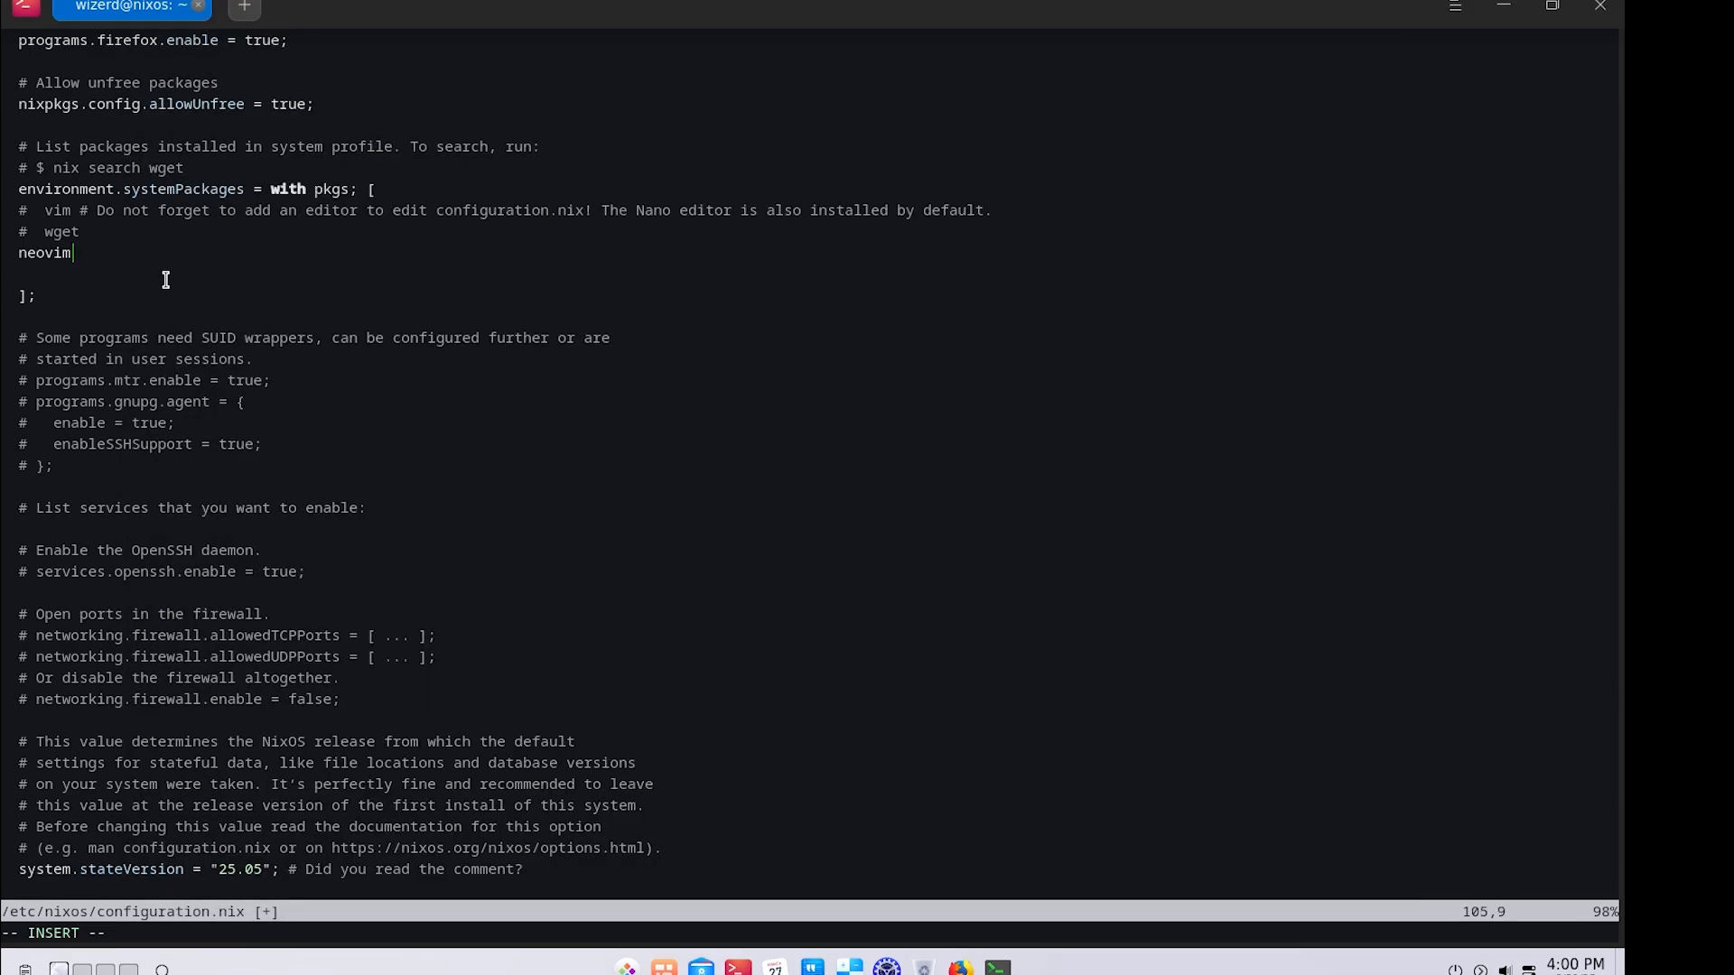
key(Return)
text(htop)
Switch back to Firefox, check the remaining search results, open the Reddit thread on packages for a fresh install, and close the browser.
key(alt+Tab)
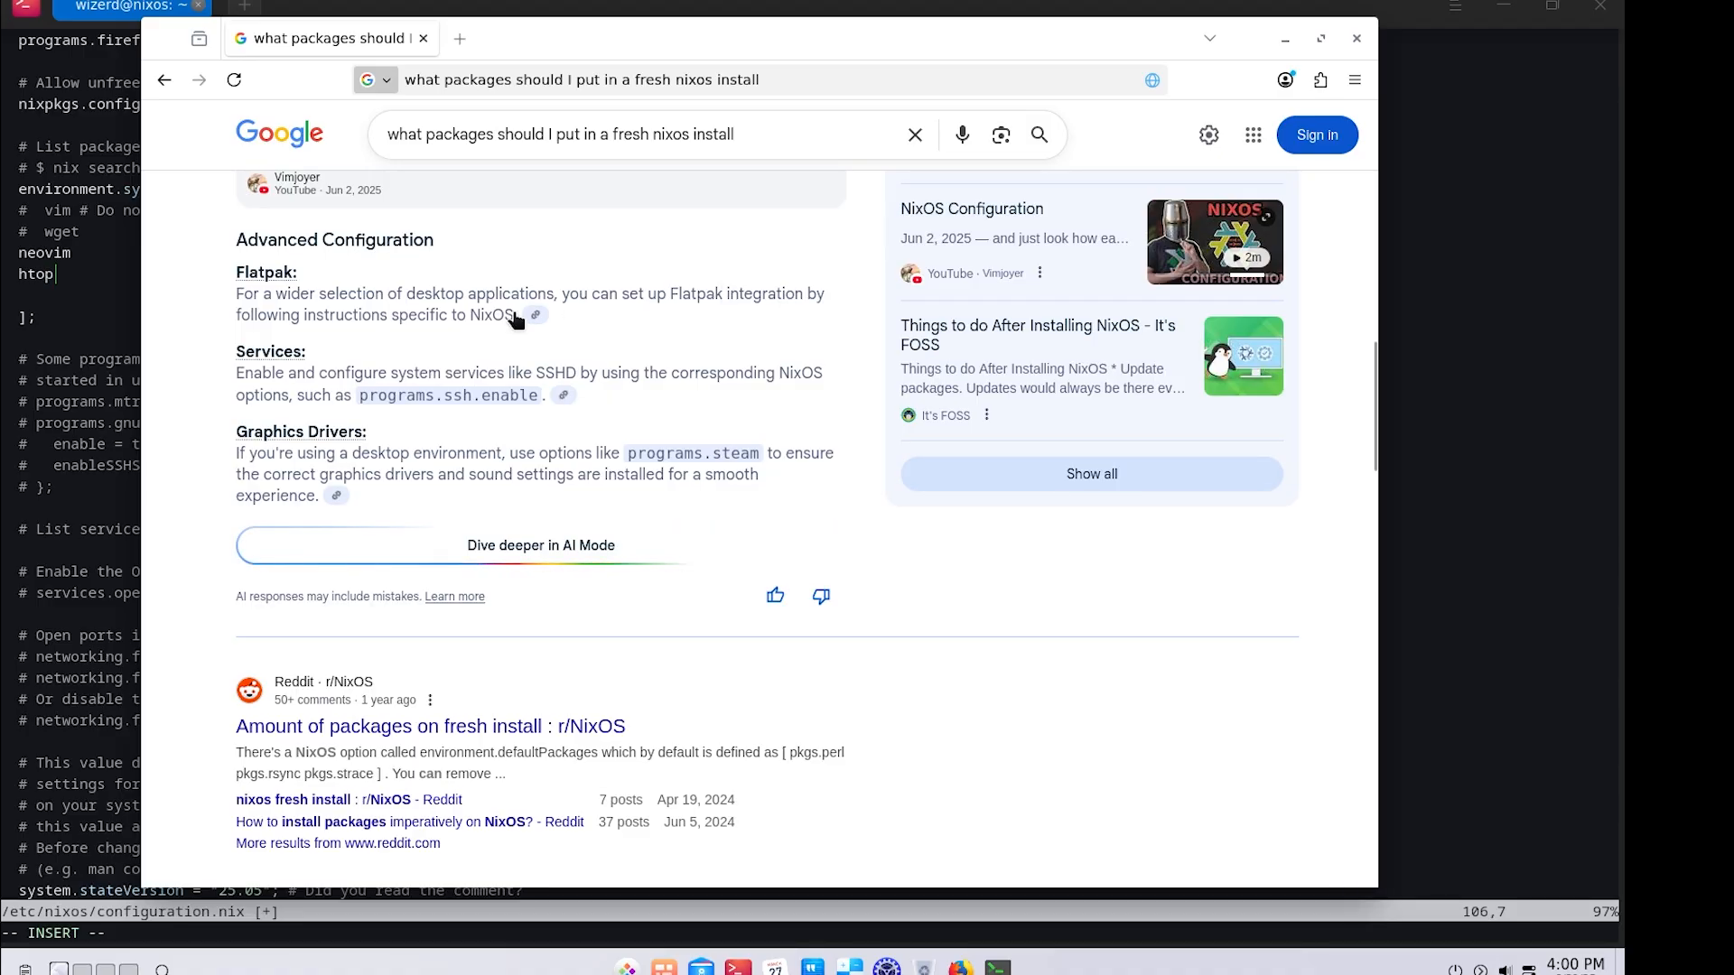
scroll(535, 335, down, 2)
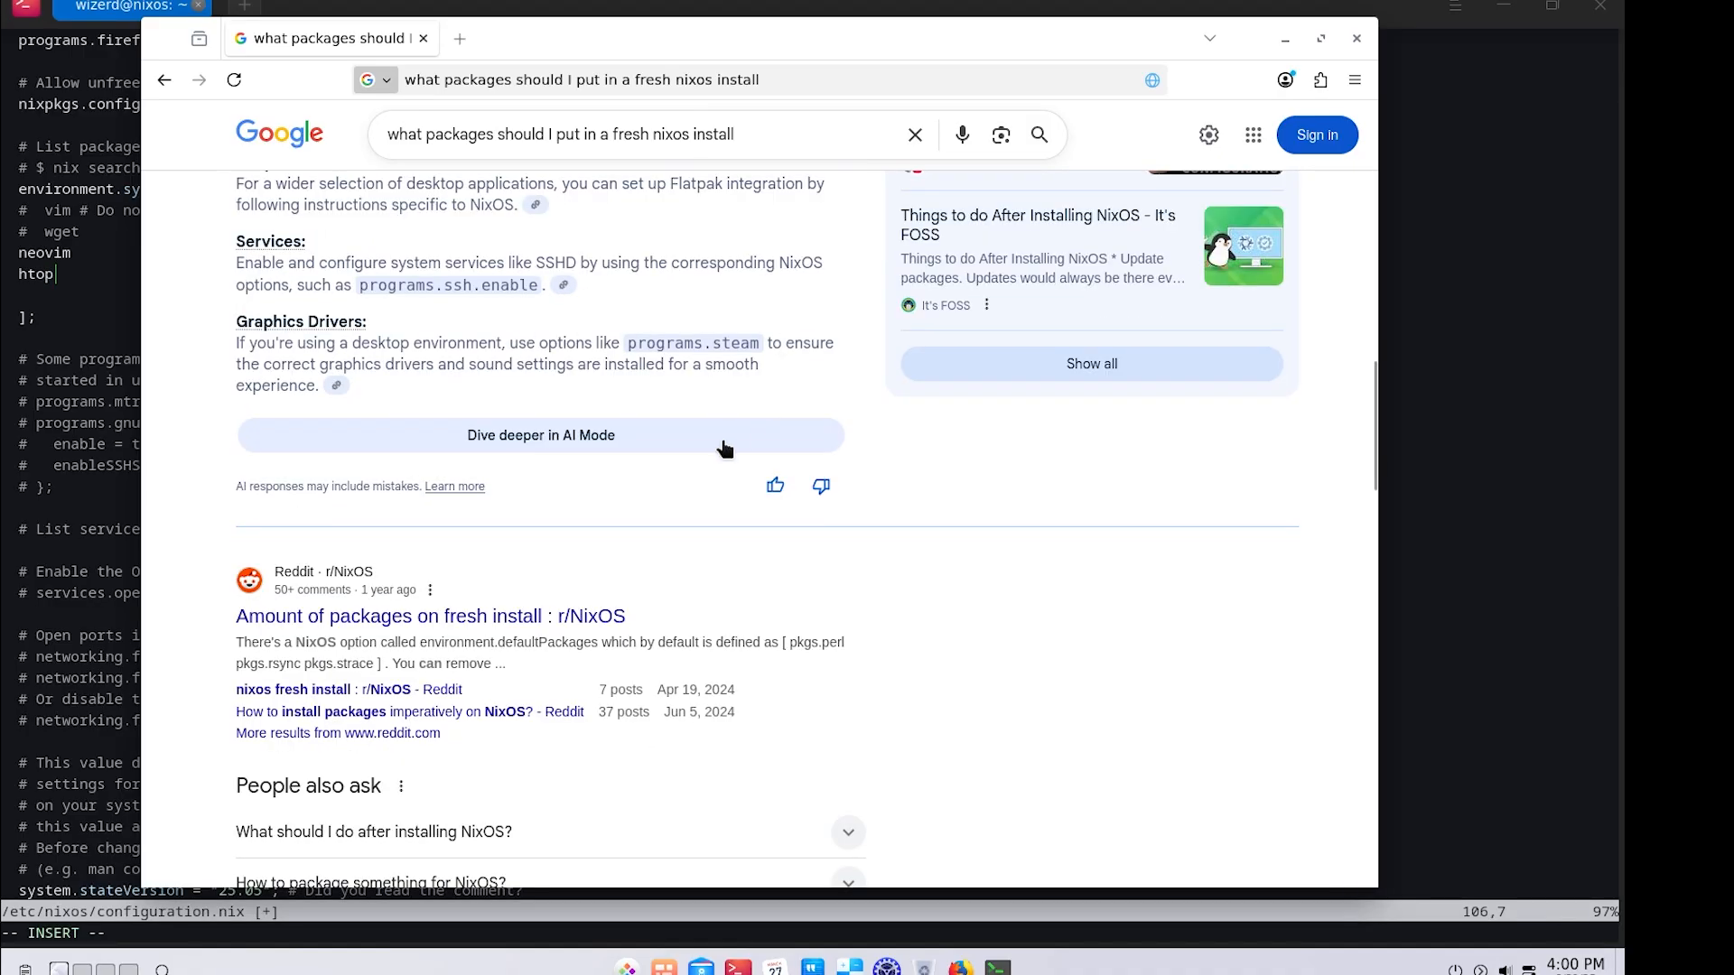
scroll(541, 442, down, 5)
scroll(587, 411, up, 1)
click(394, 287)
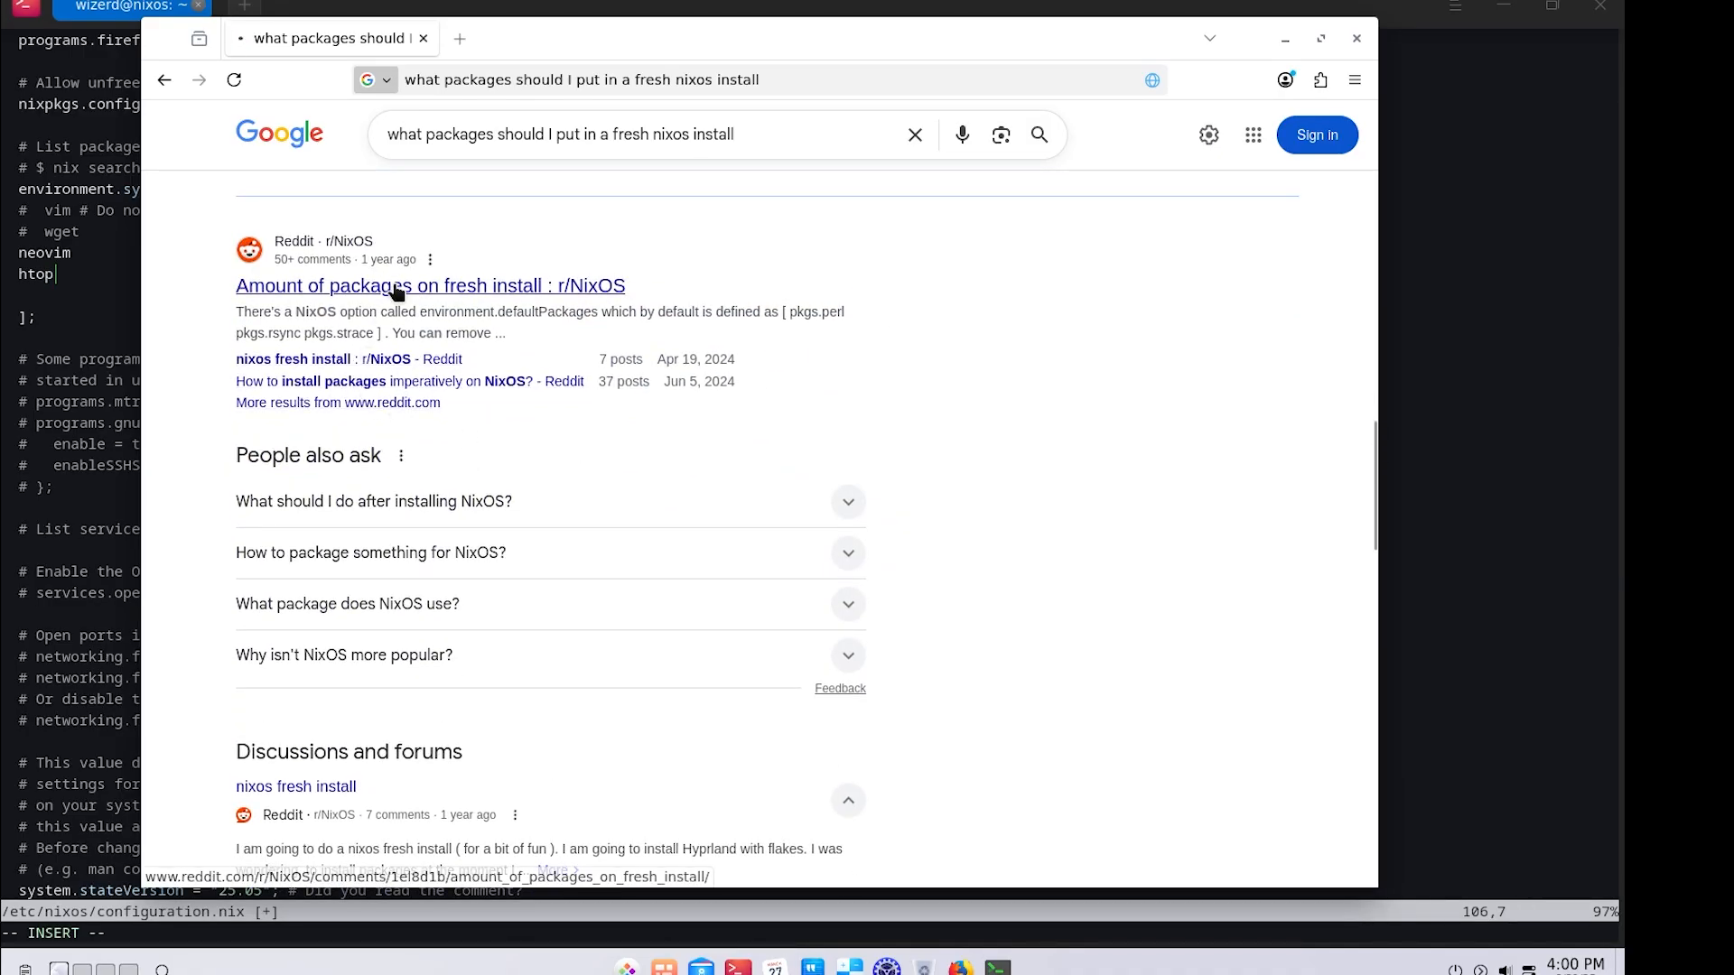
click(1356, 38)
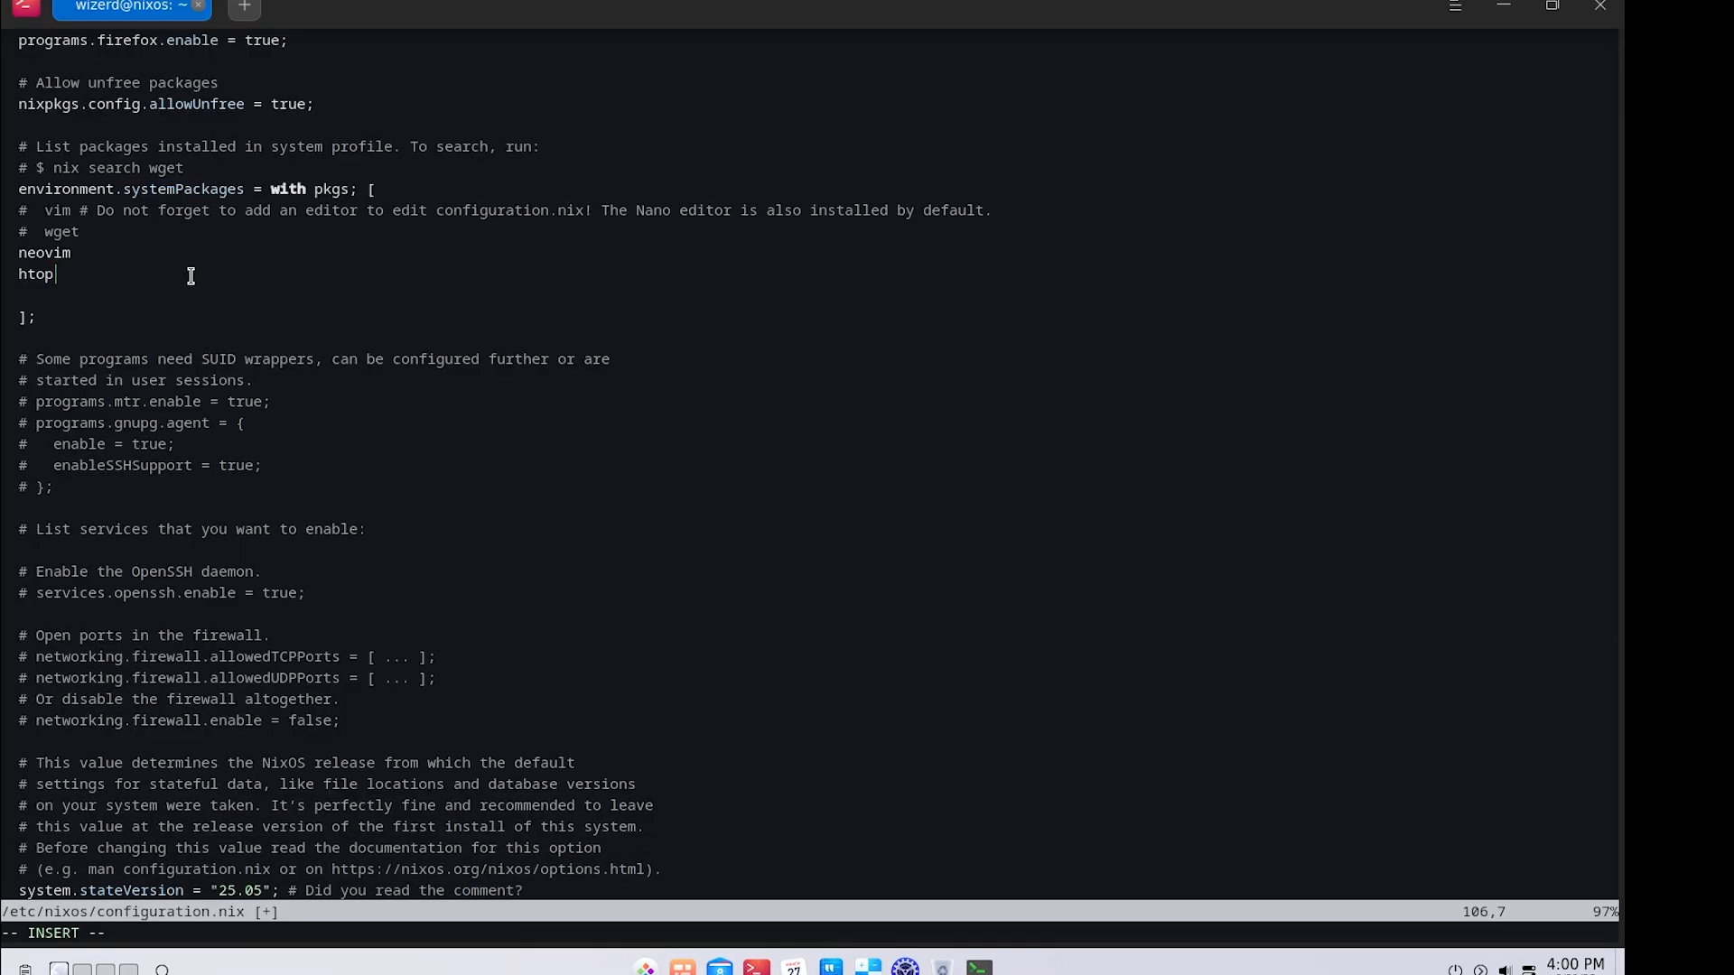
Add fastfetch on a new line below htop and return the cursor to the neovim line.
key(Return)
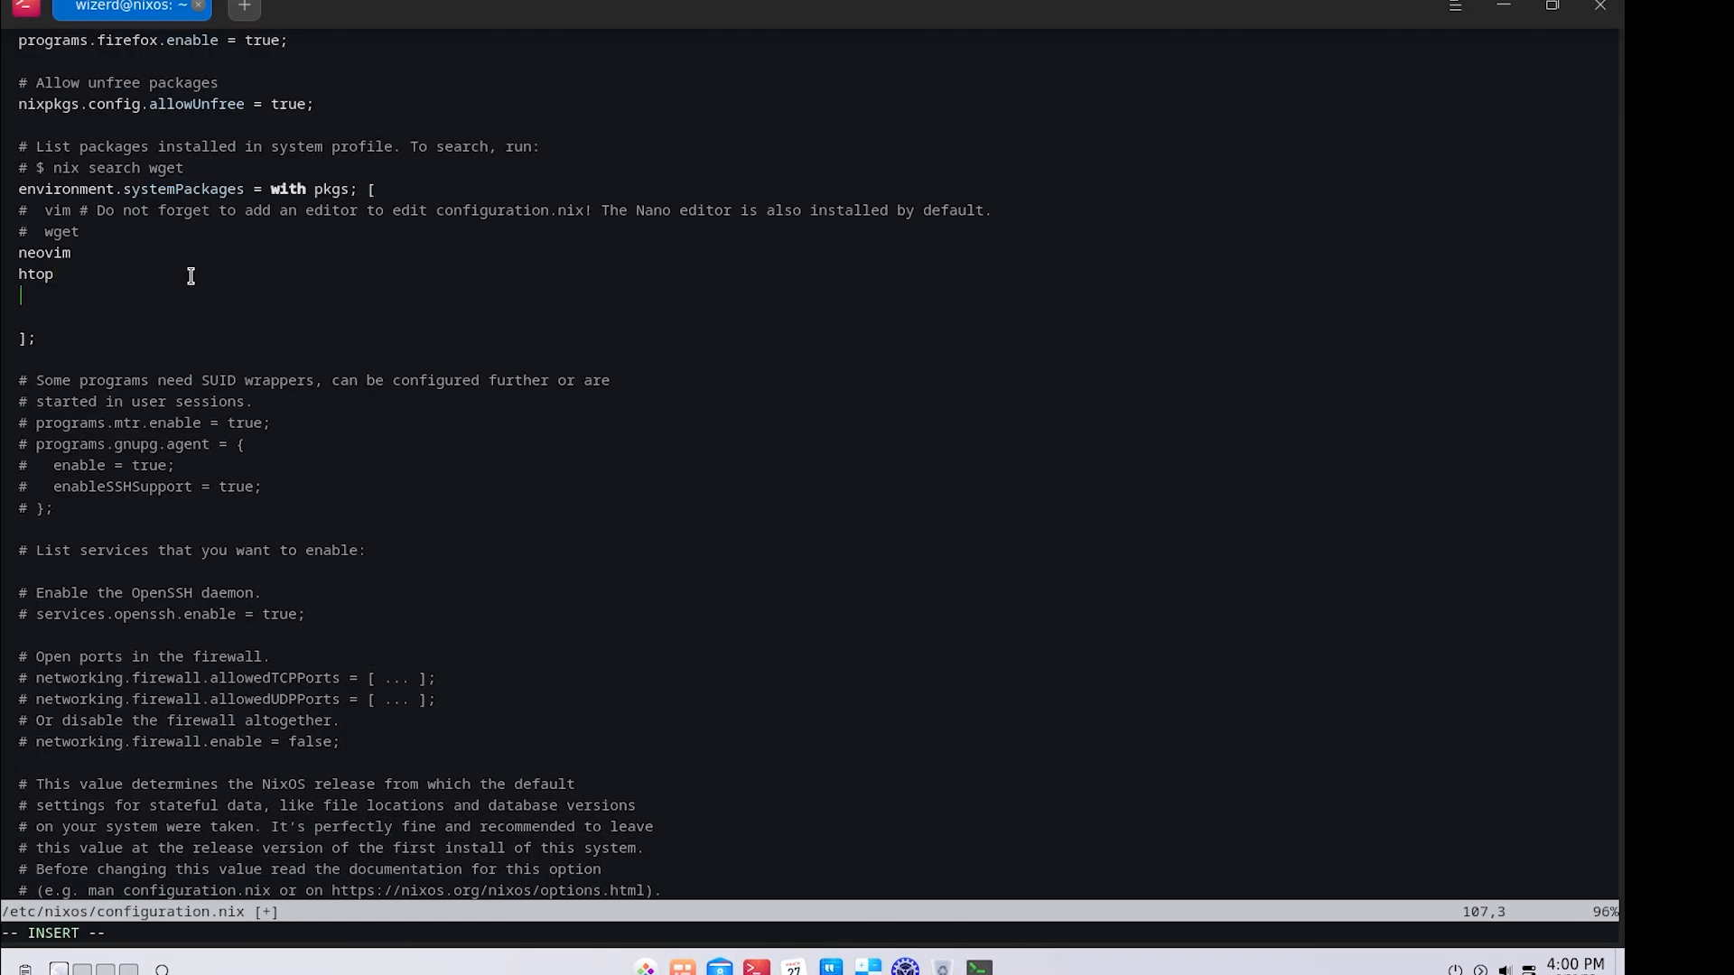
text(fastfetch)
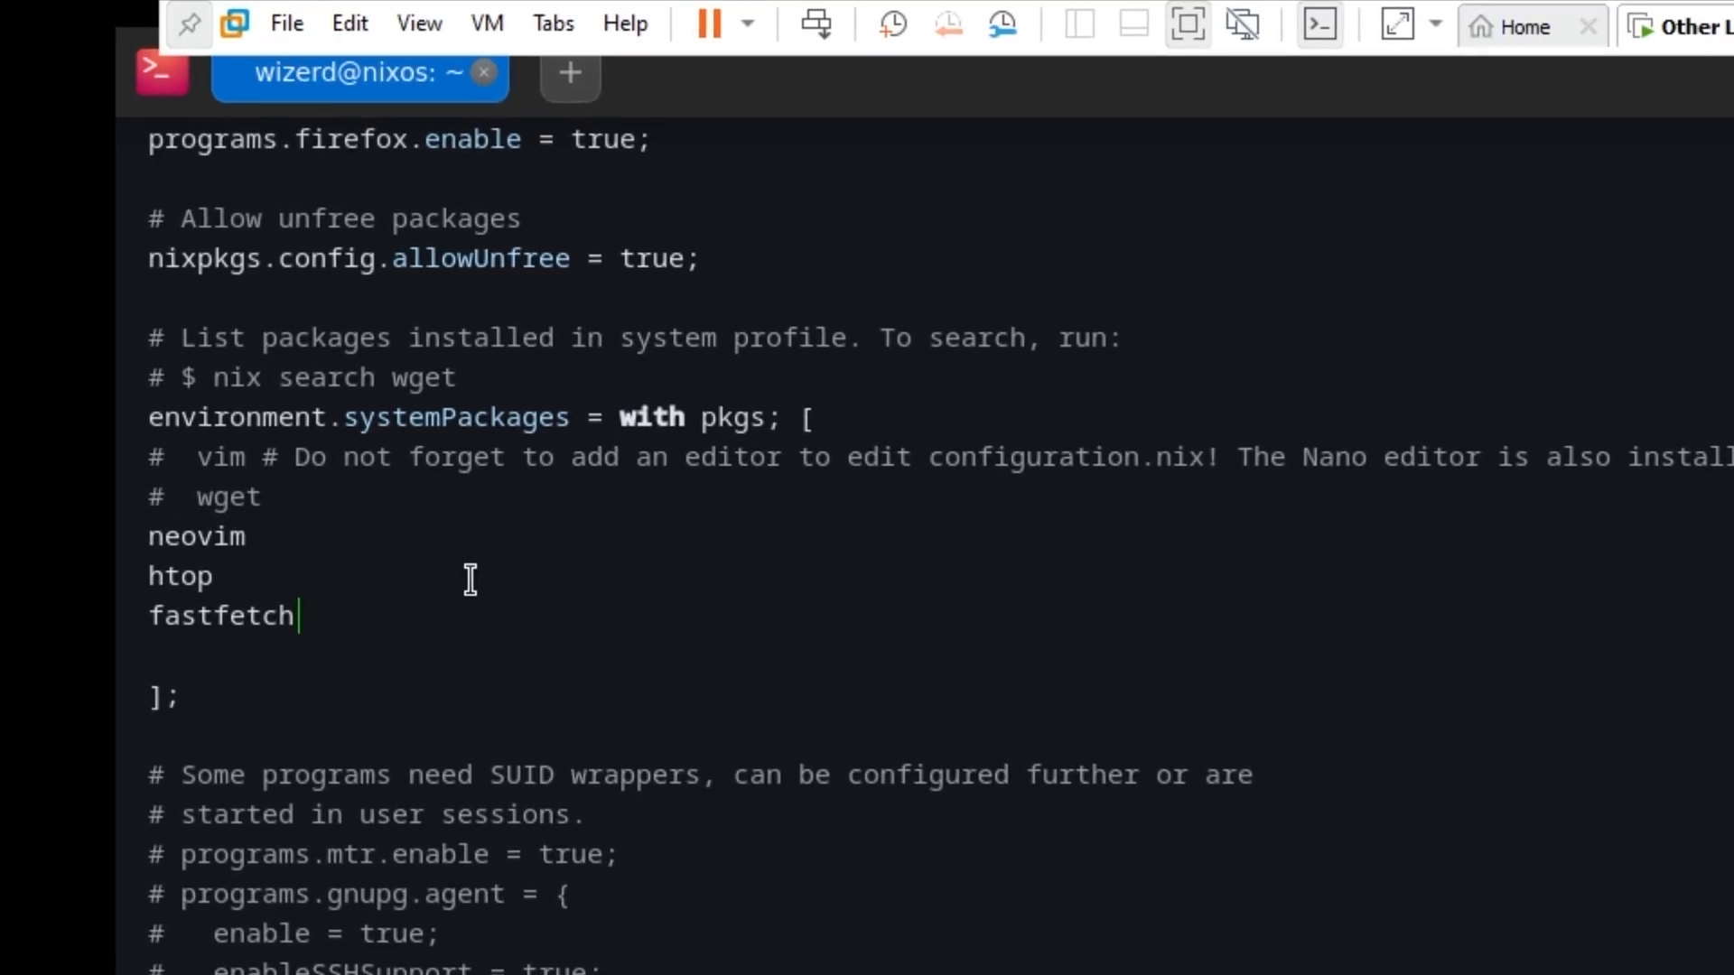
click(287, 549)
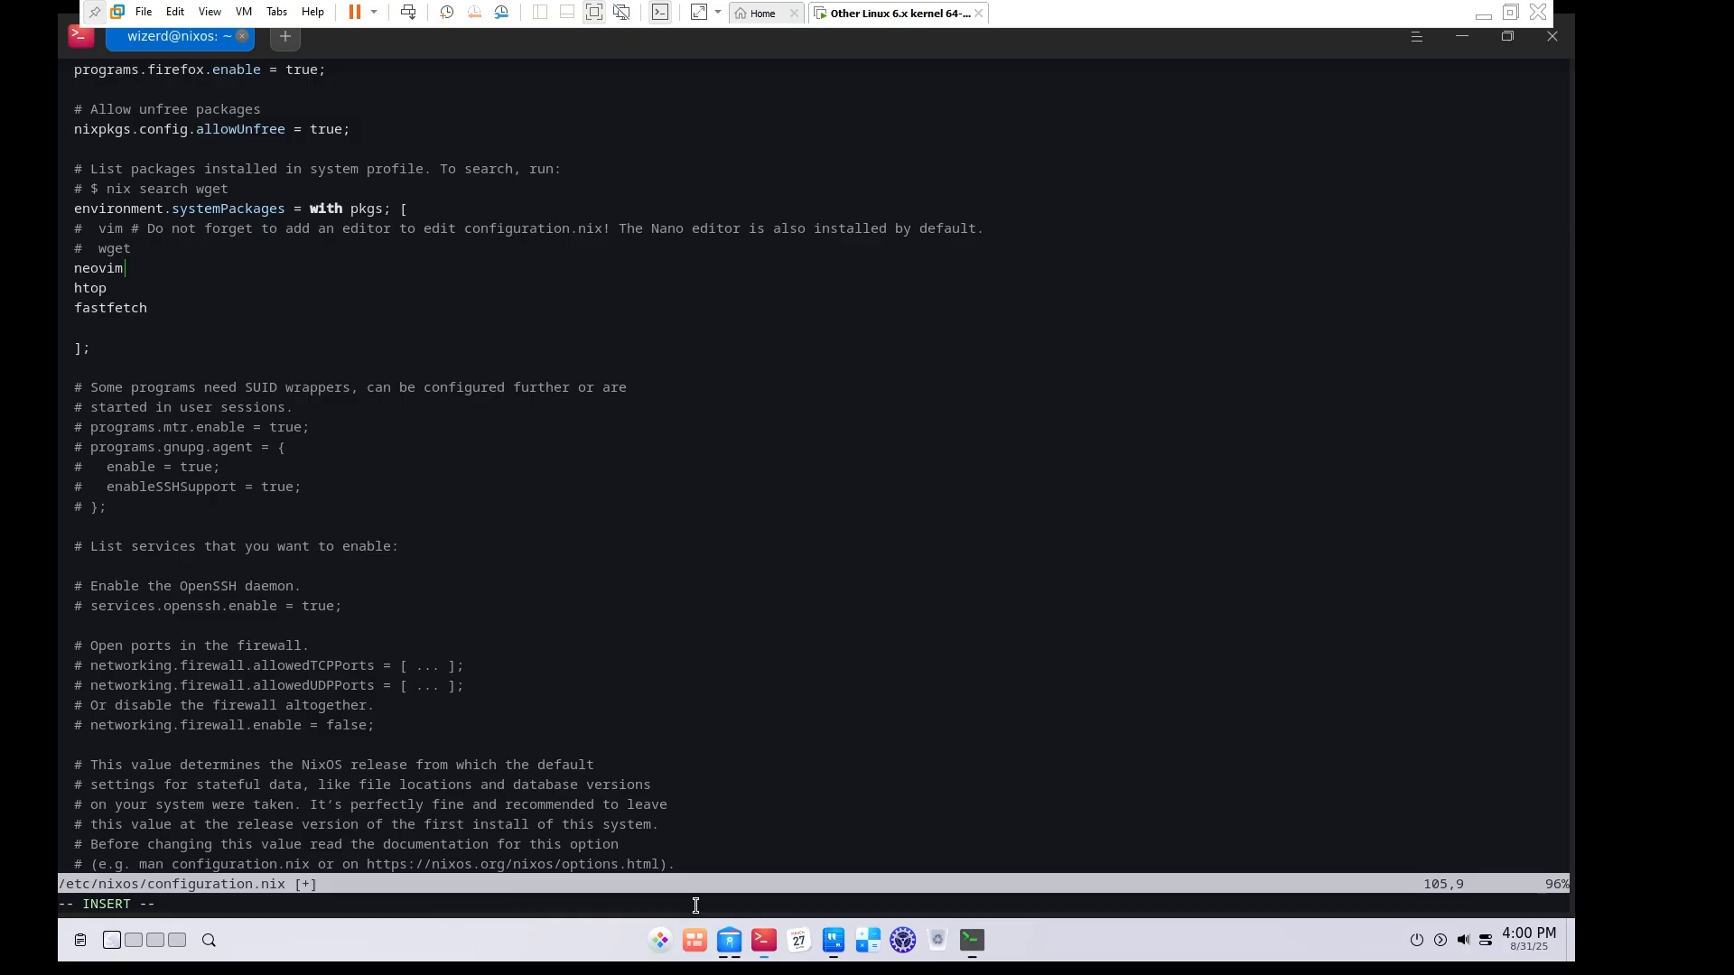
Launch Firefox and search Google for "how to install lazyvim on nixos".
click(660, 941)
click(774, 828)
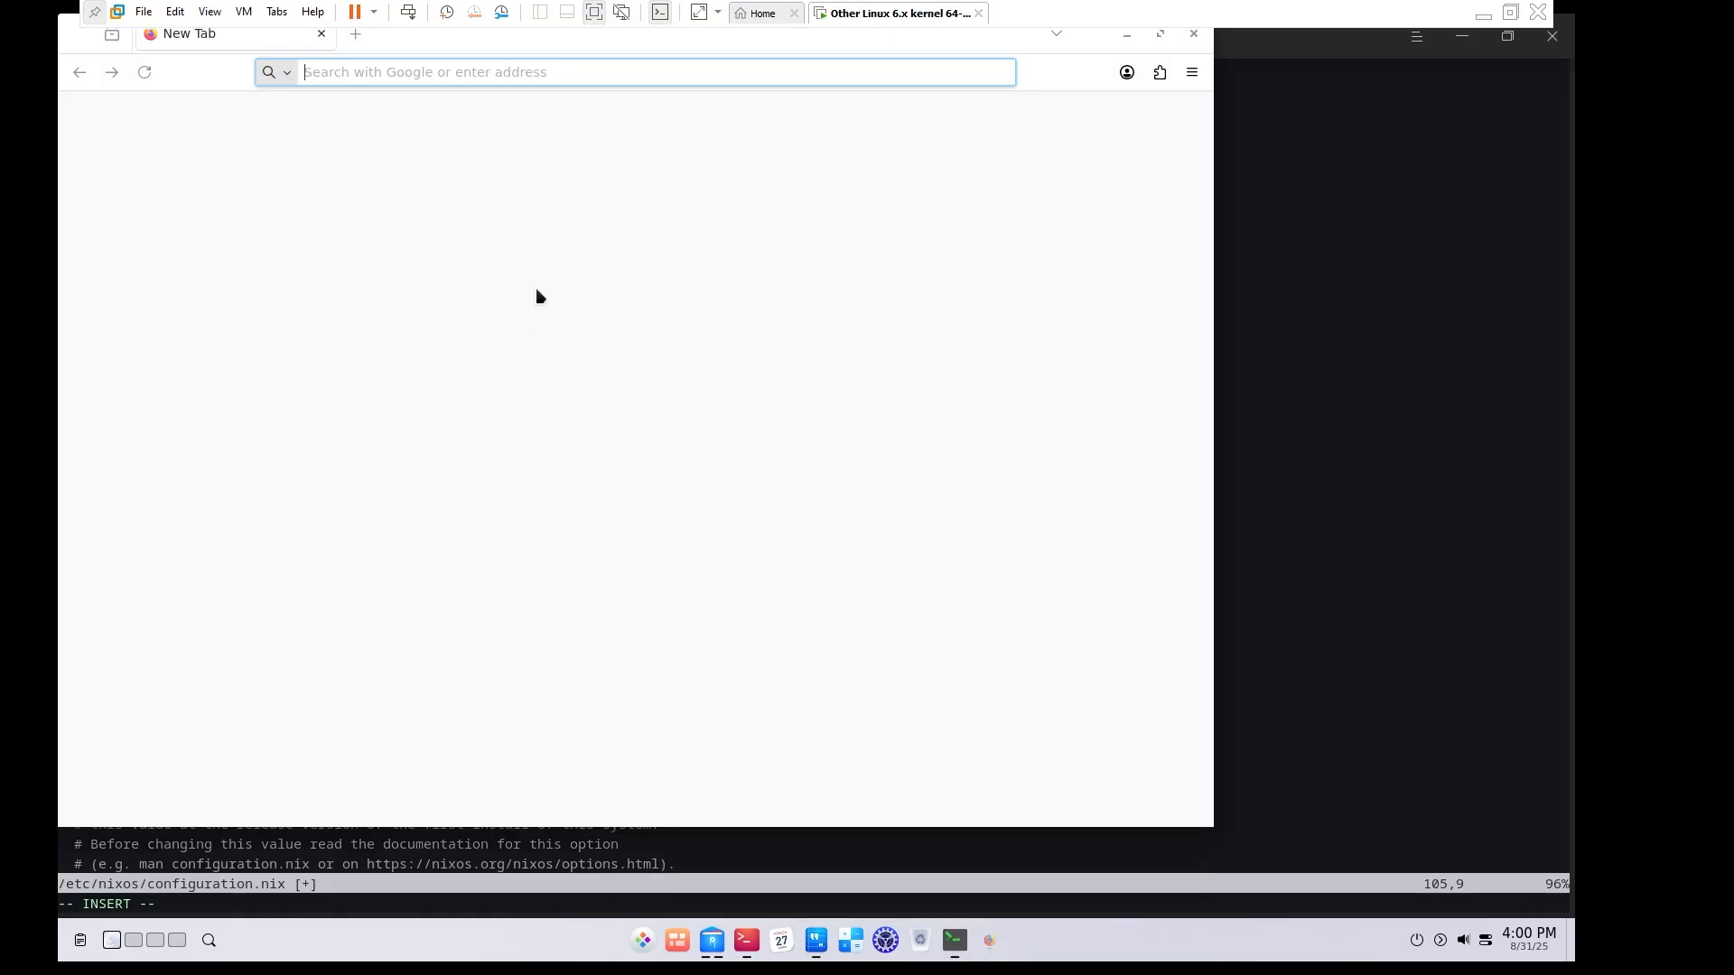
text(how to i)
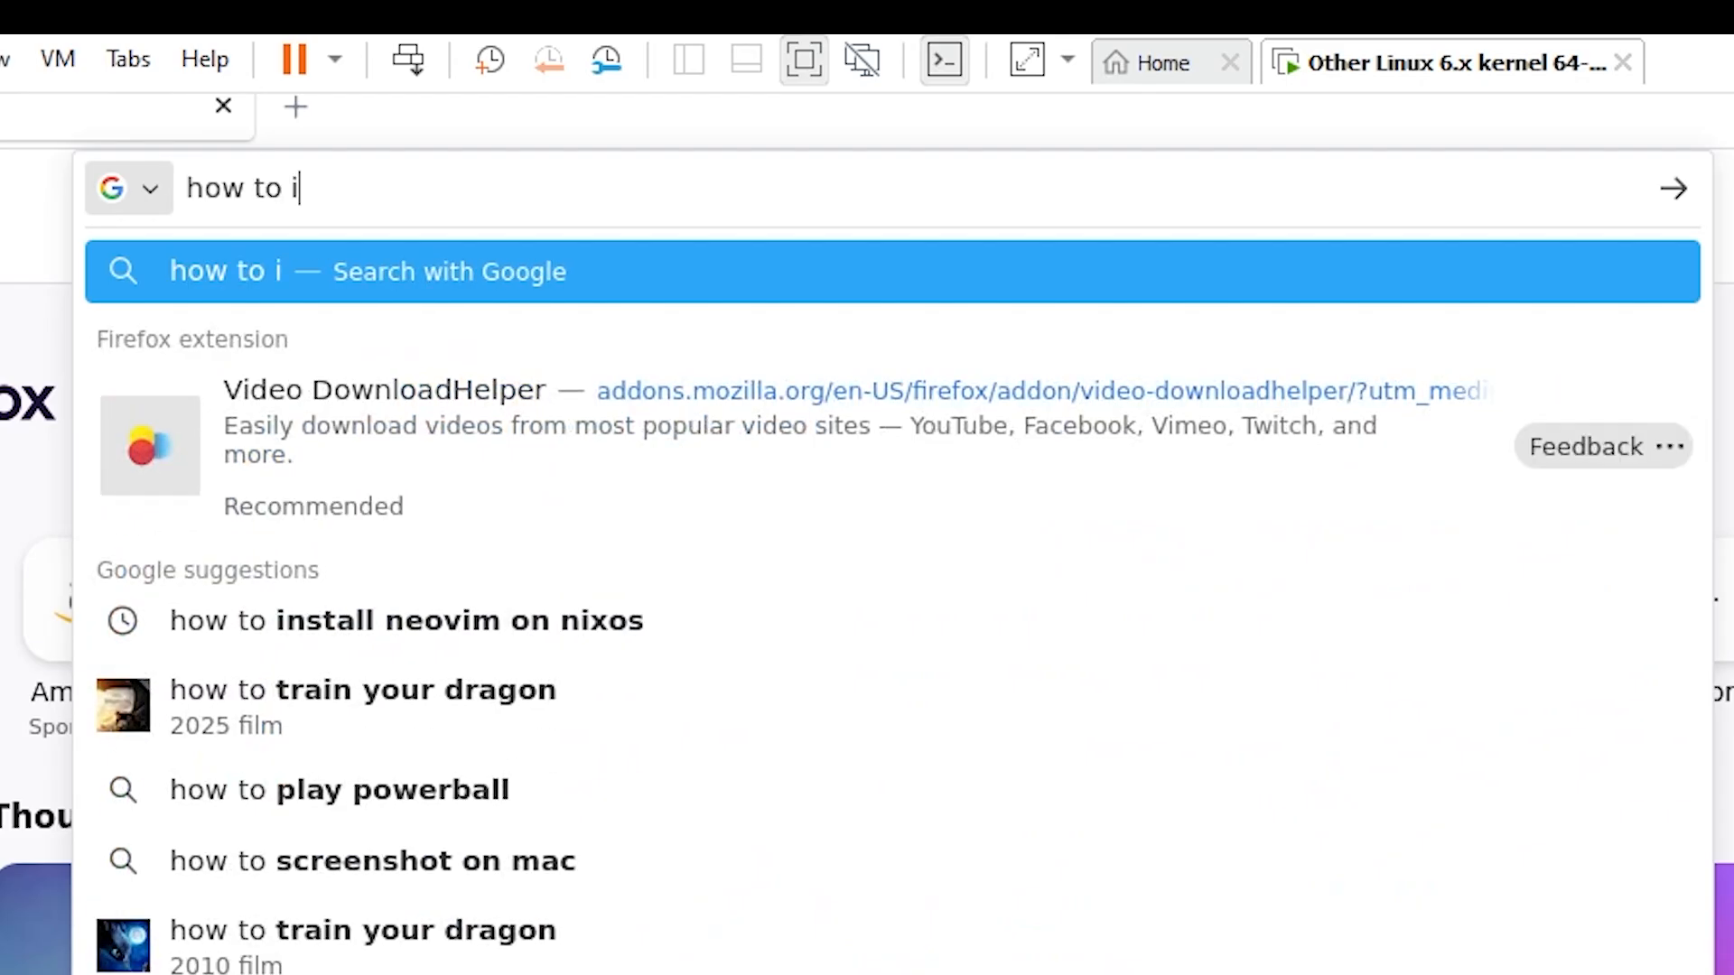
text(nstall lazyvim on nixos)
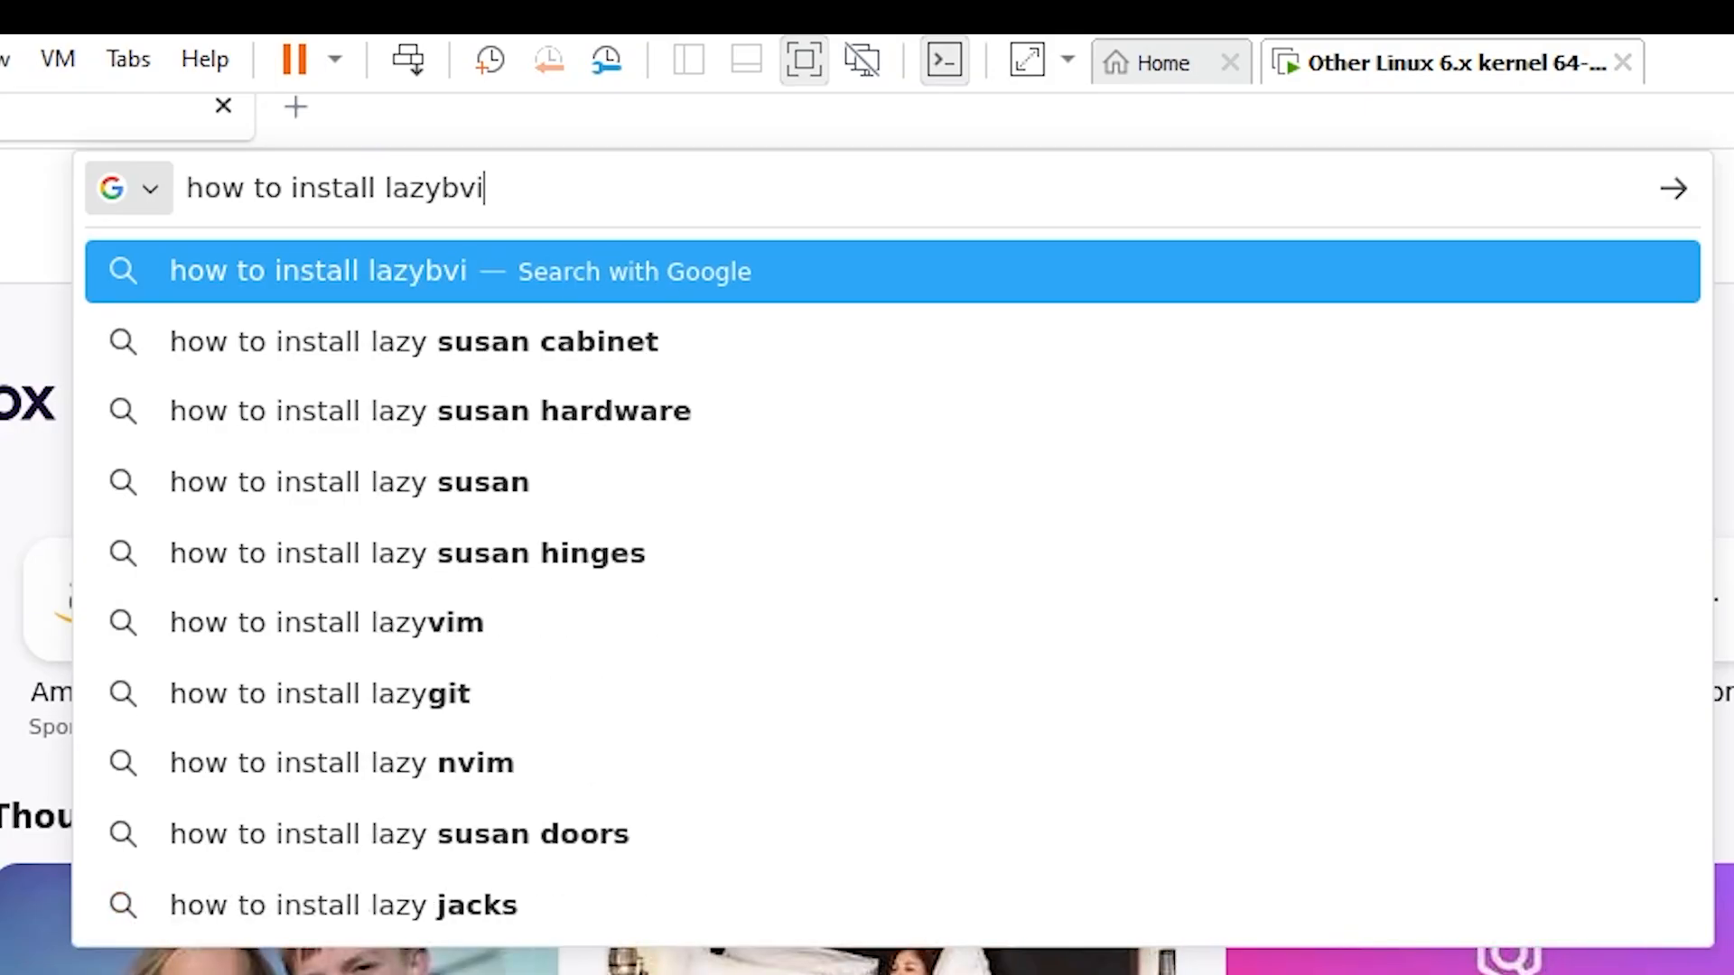
key(Return)
Open the Reddit thread on setting up Neovim using LazyVim on NixOS and read its top comments.
click(506, 657)
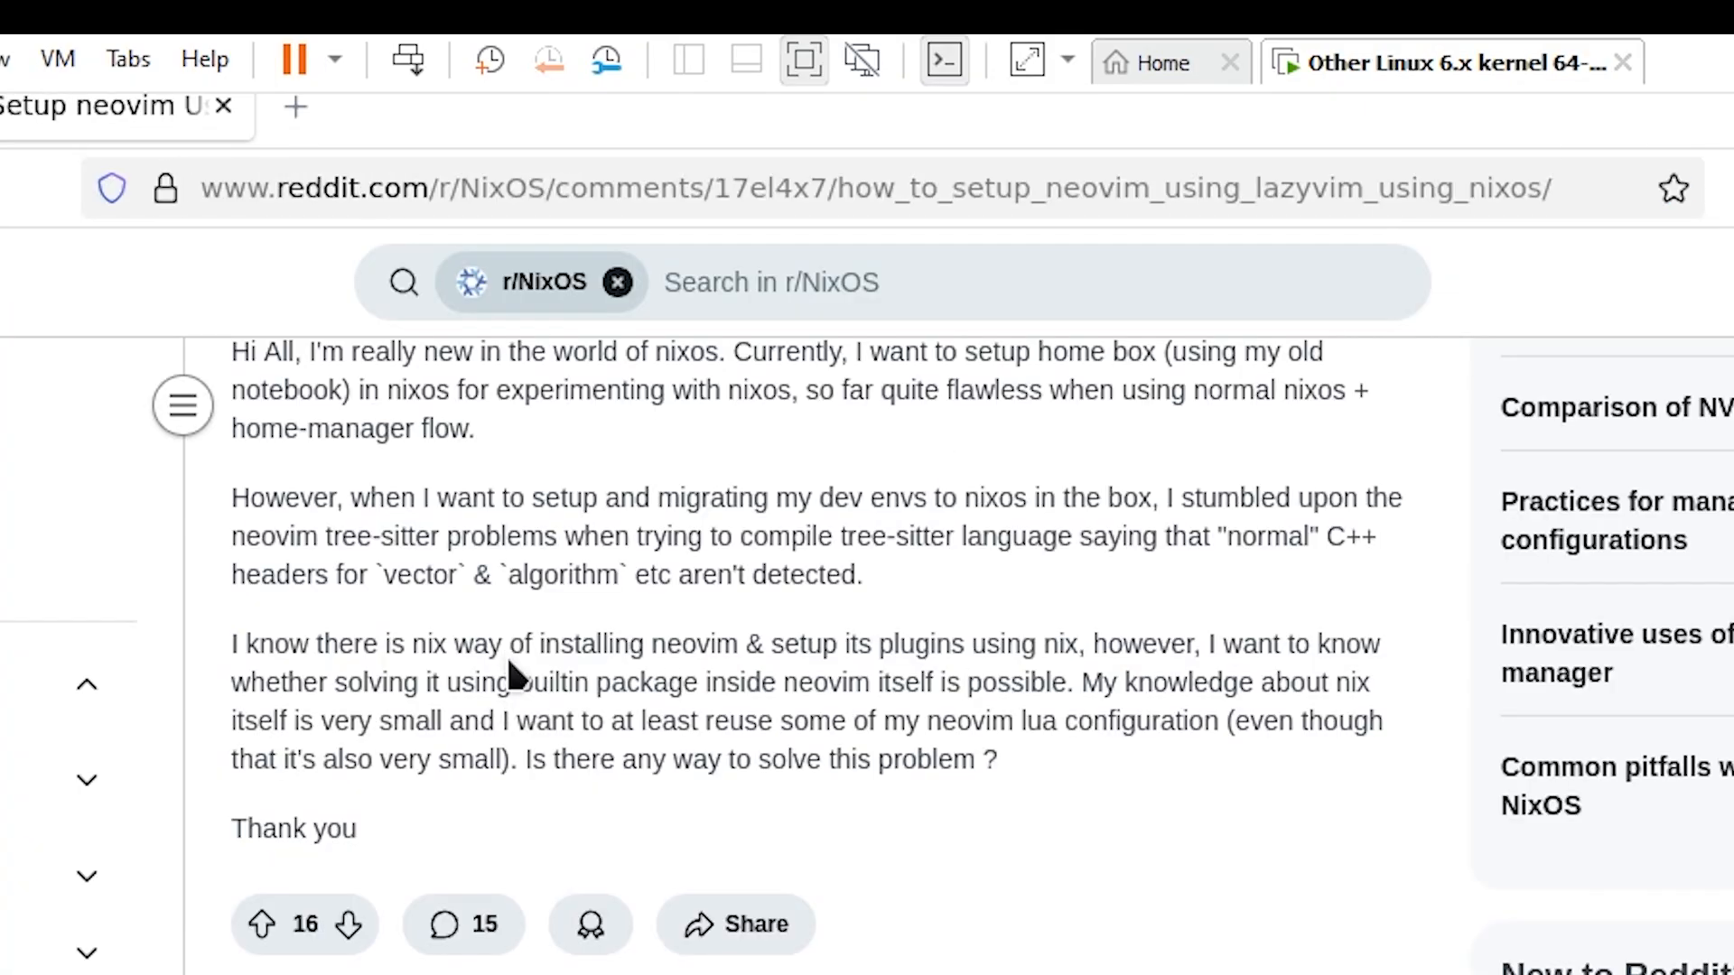
scroll(420, 650, down, 5)
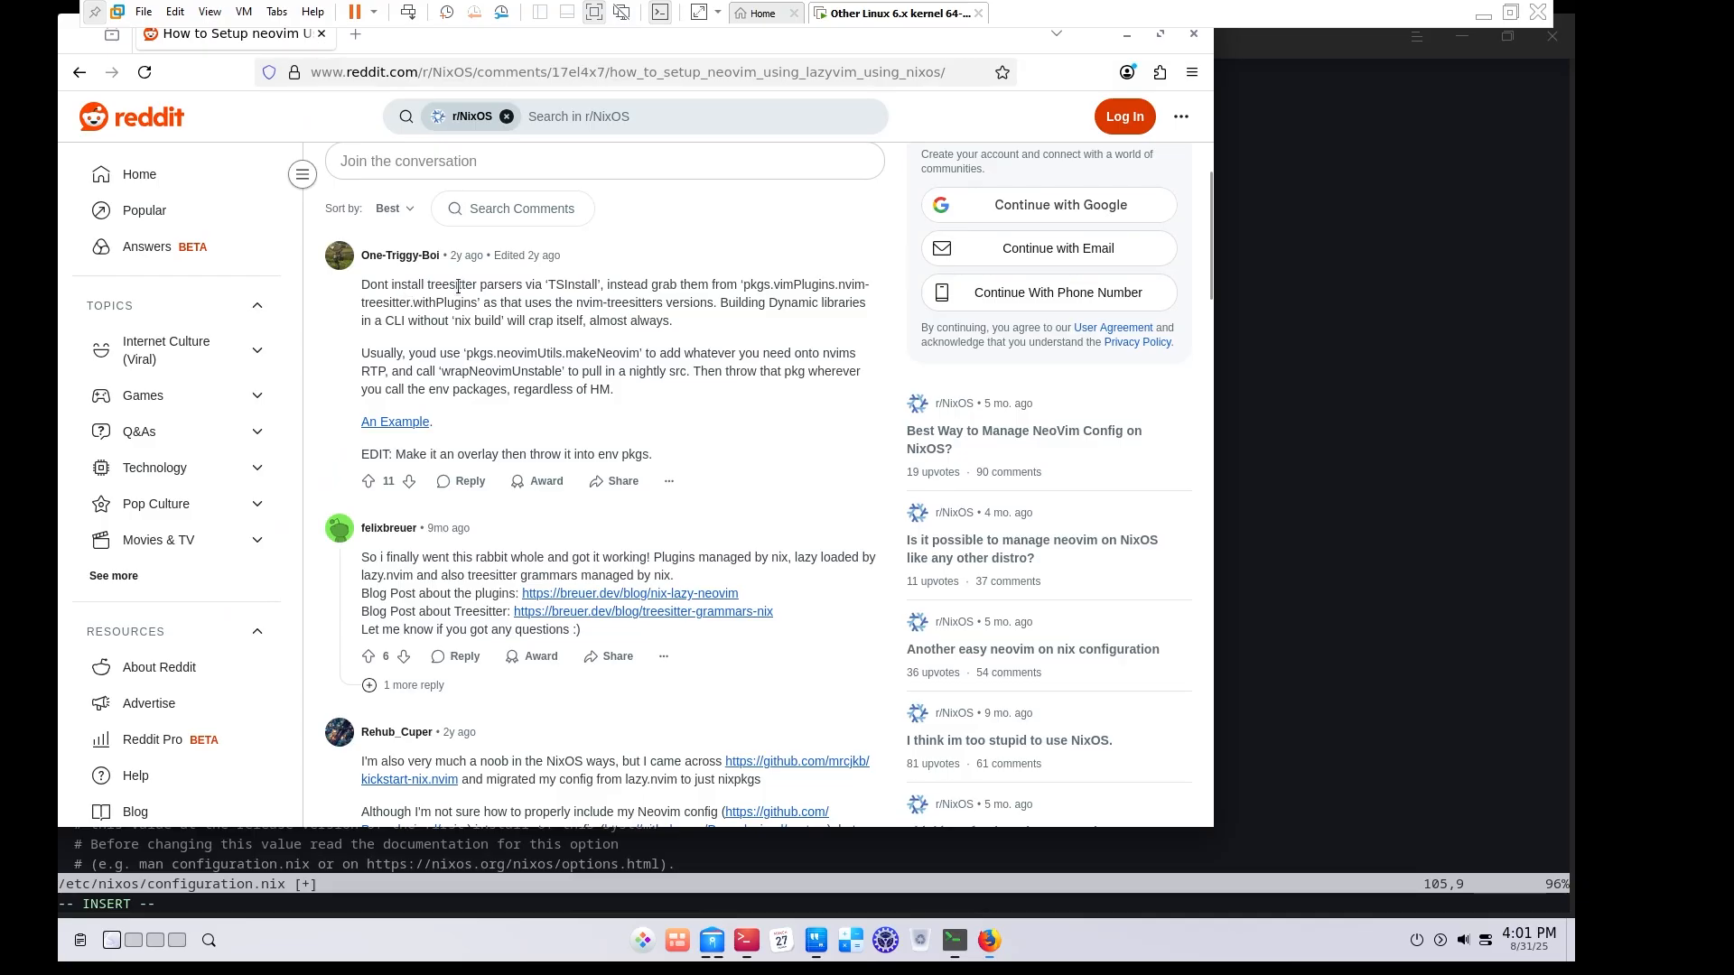
drag(393, 639, 847, 644)
drag(746, 285, 756, 286)
click(757, 286)
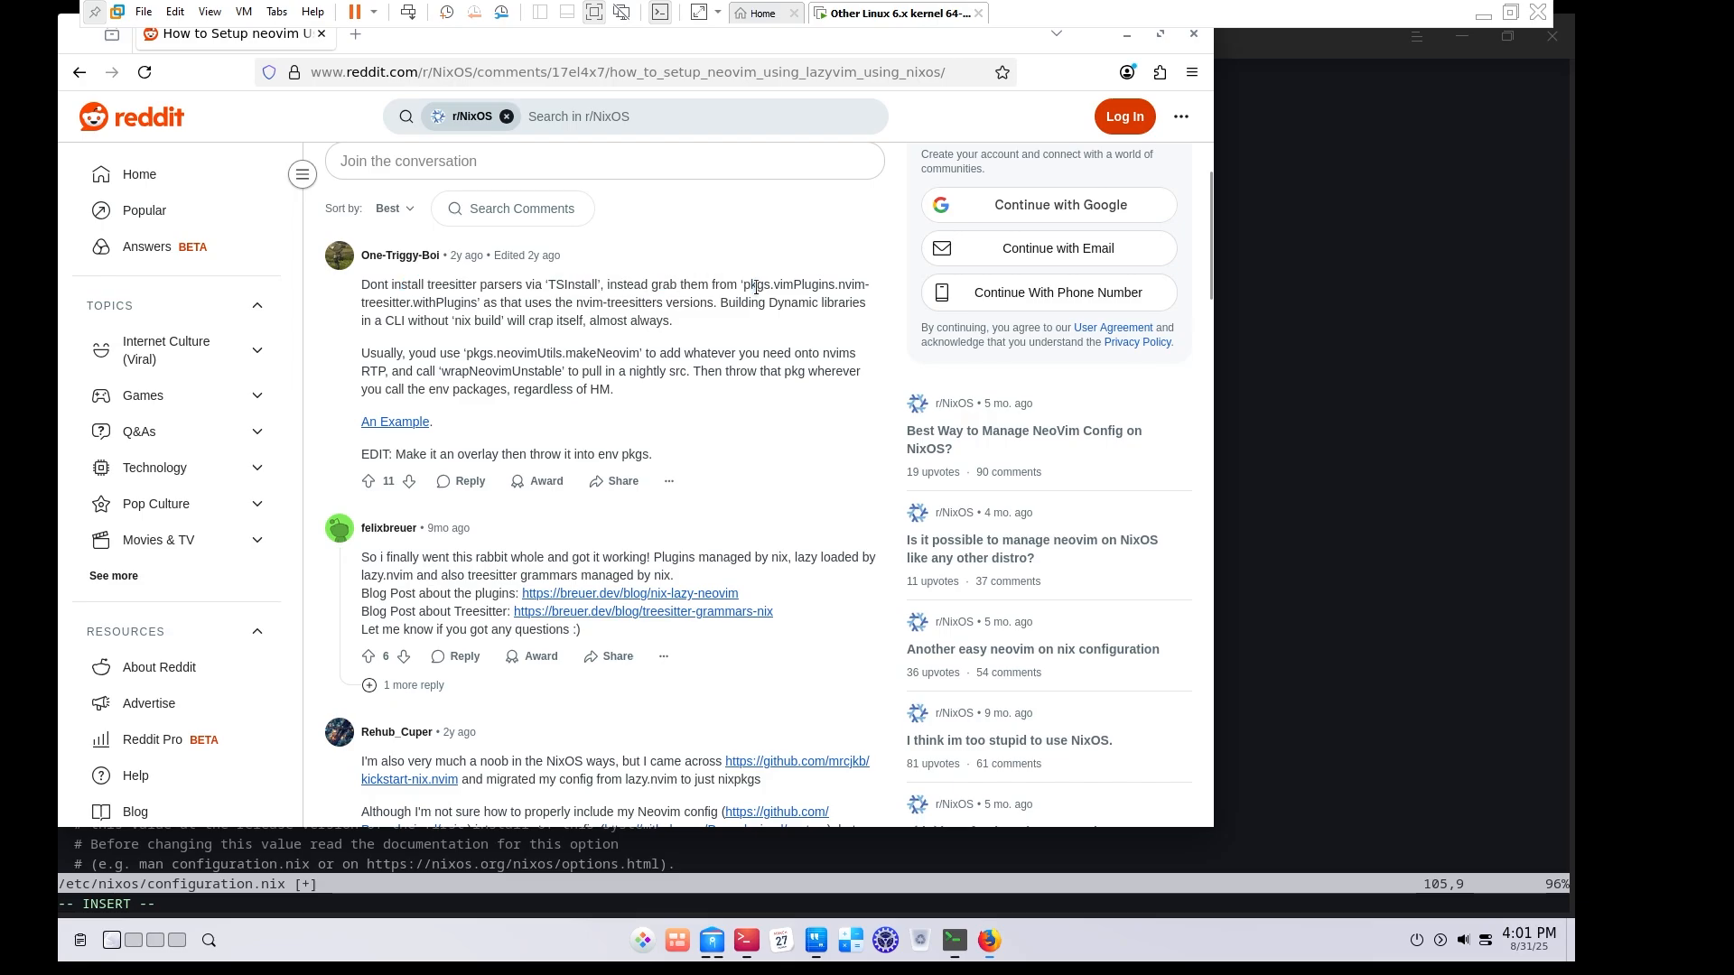
Open the kickstart-nix.nvim GitHub link from the comments and read the README down to Test drive and Usage.
click(409, 779)
scroll(397, 434, down, 7)
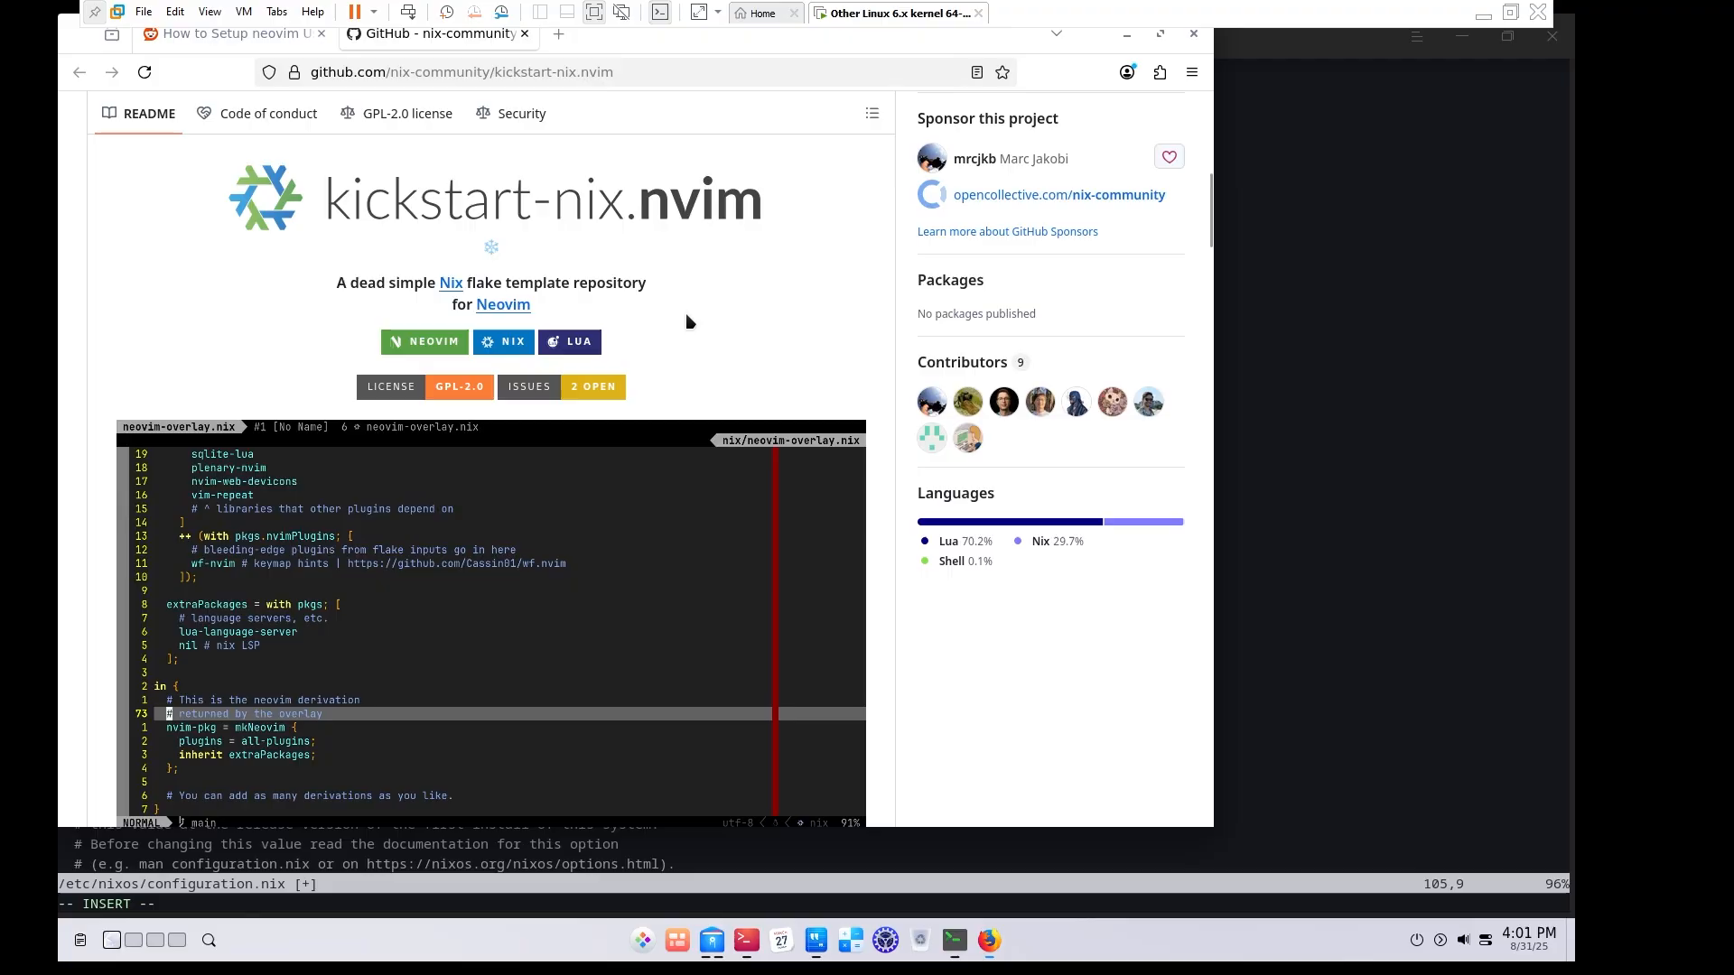
scroll(664, 411, down, 15)
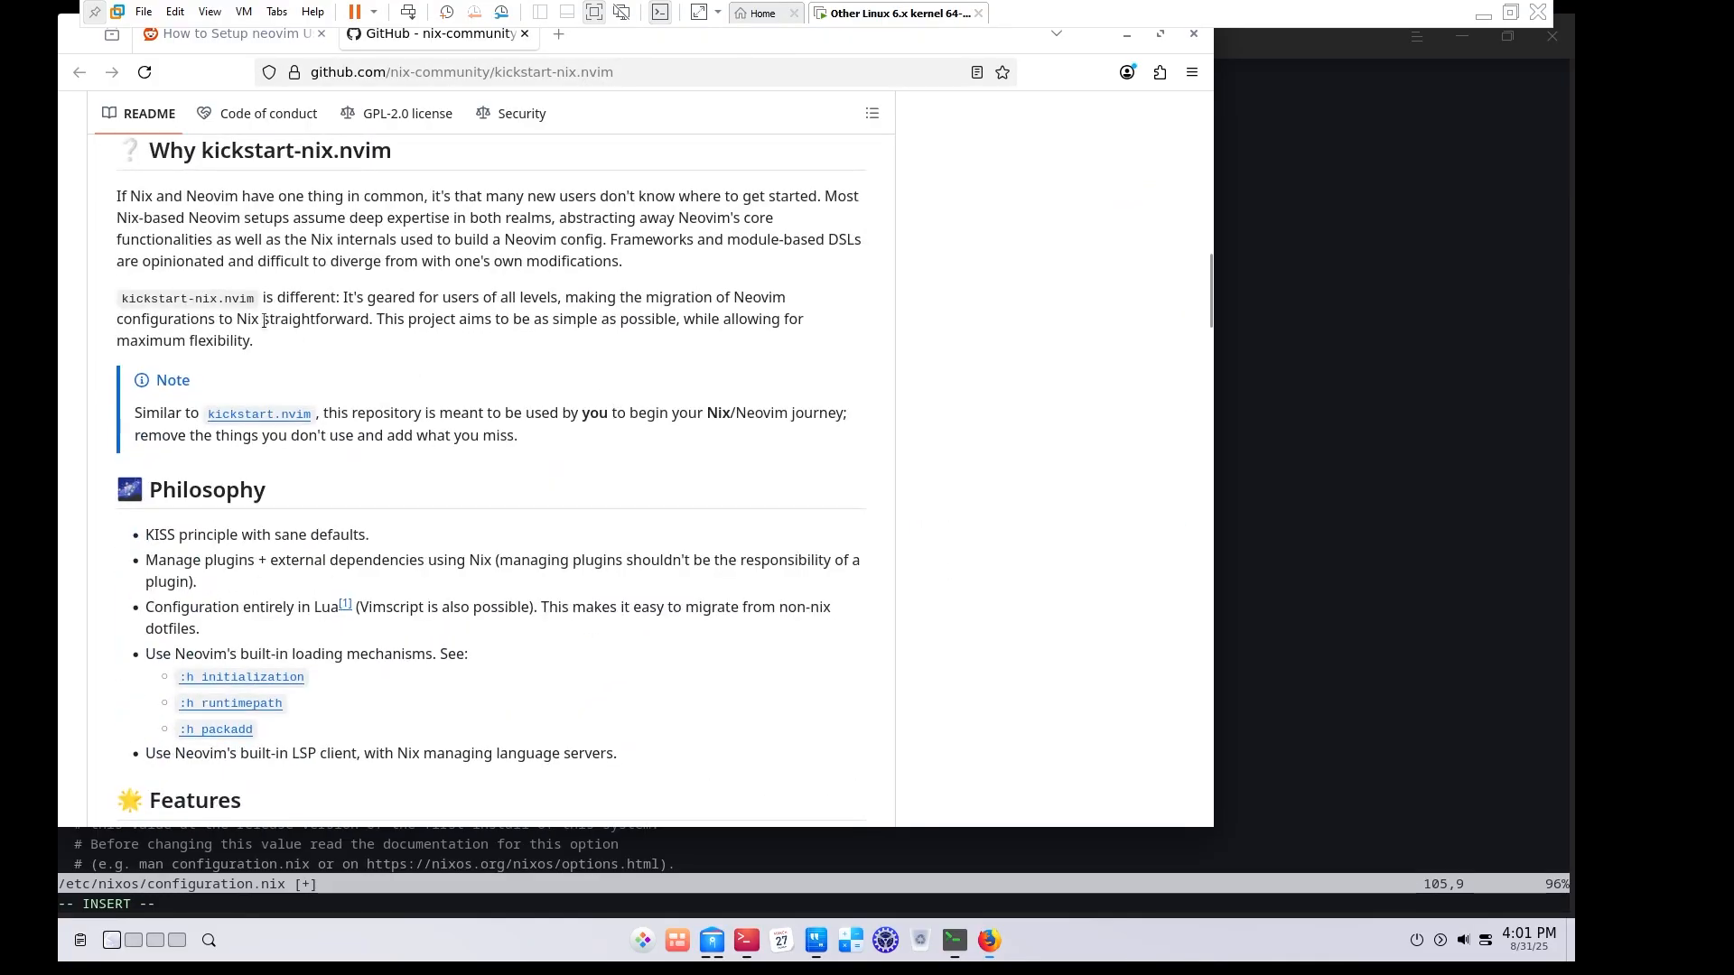
scroll(301, 520, down, 3)
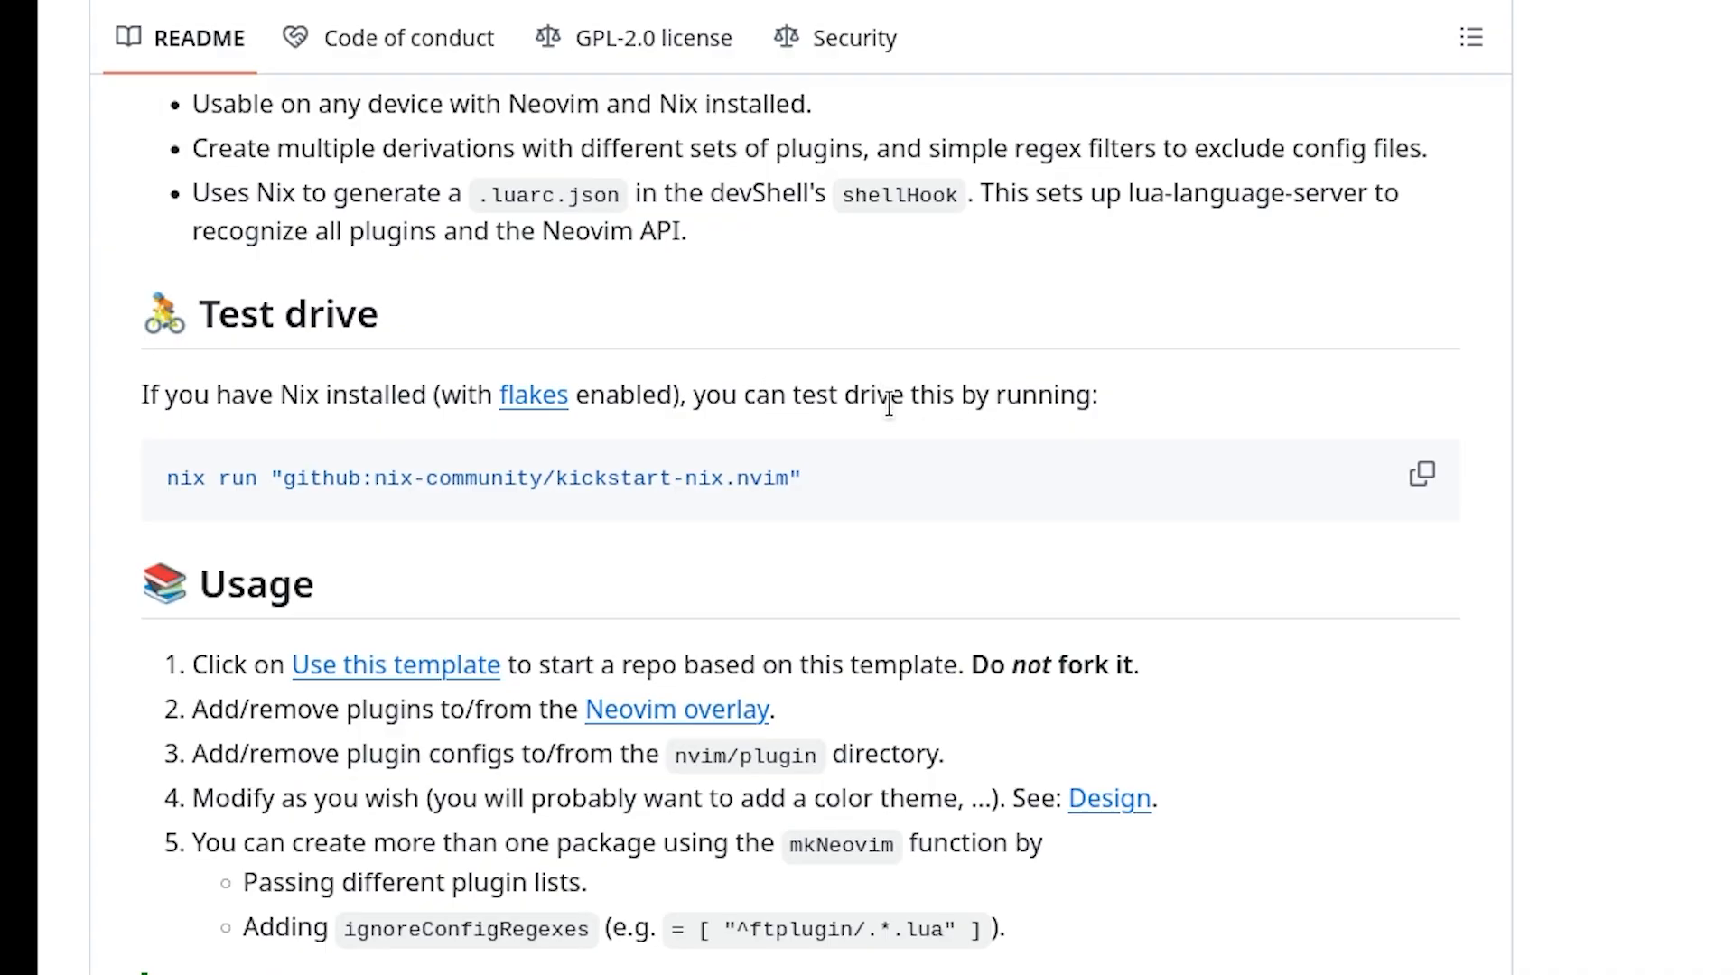
Open the flakes link from the Test drive section and read the NixOS Wiki introduction to Nix flakes.
click(552, 395)
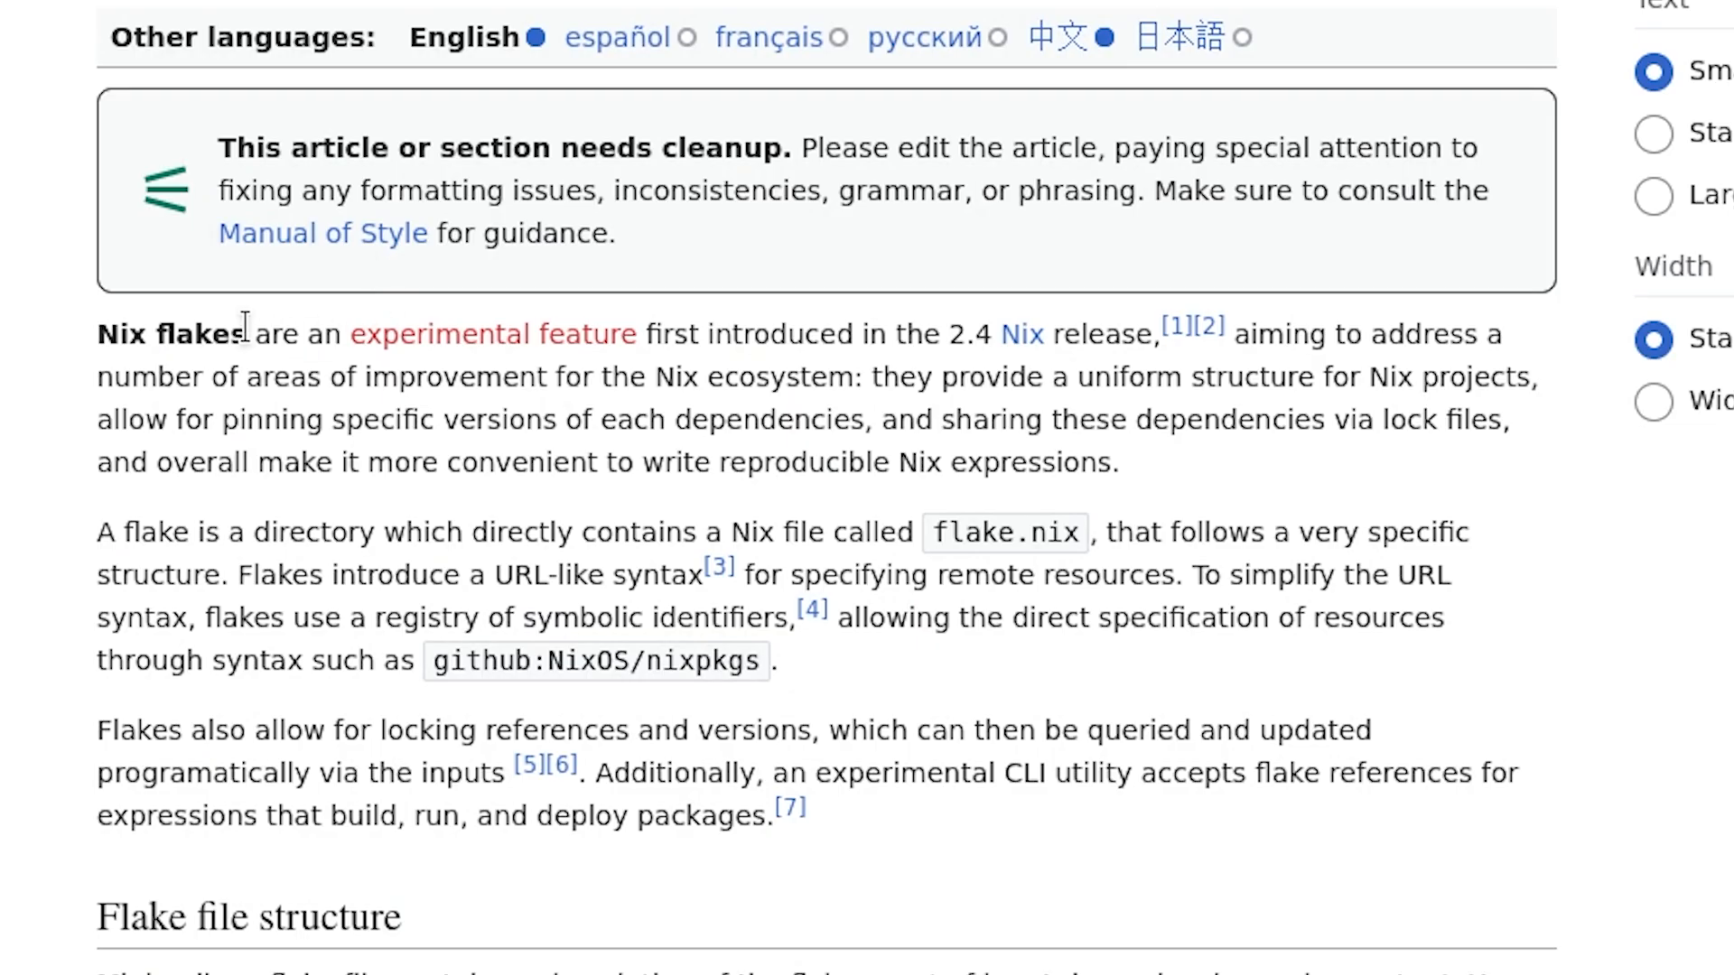
drag(256, 334, 923, 463)
click(903, 533)
drag(897, 533, 1206, 542)
click(1201, 542)
Read the wiki's Setup section on enabling flakes temporarily and permanently on NixOS.
scroll(804, 533, down, 5)
scroll(804, 533, down, 15)
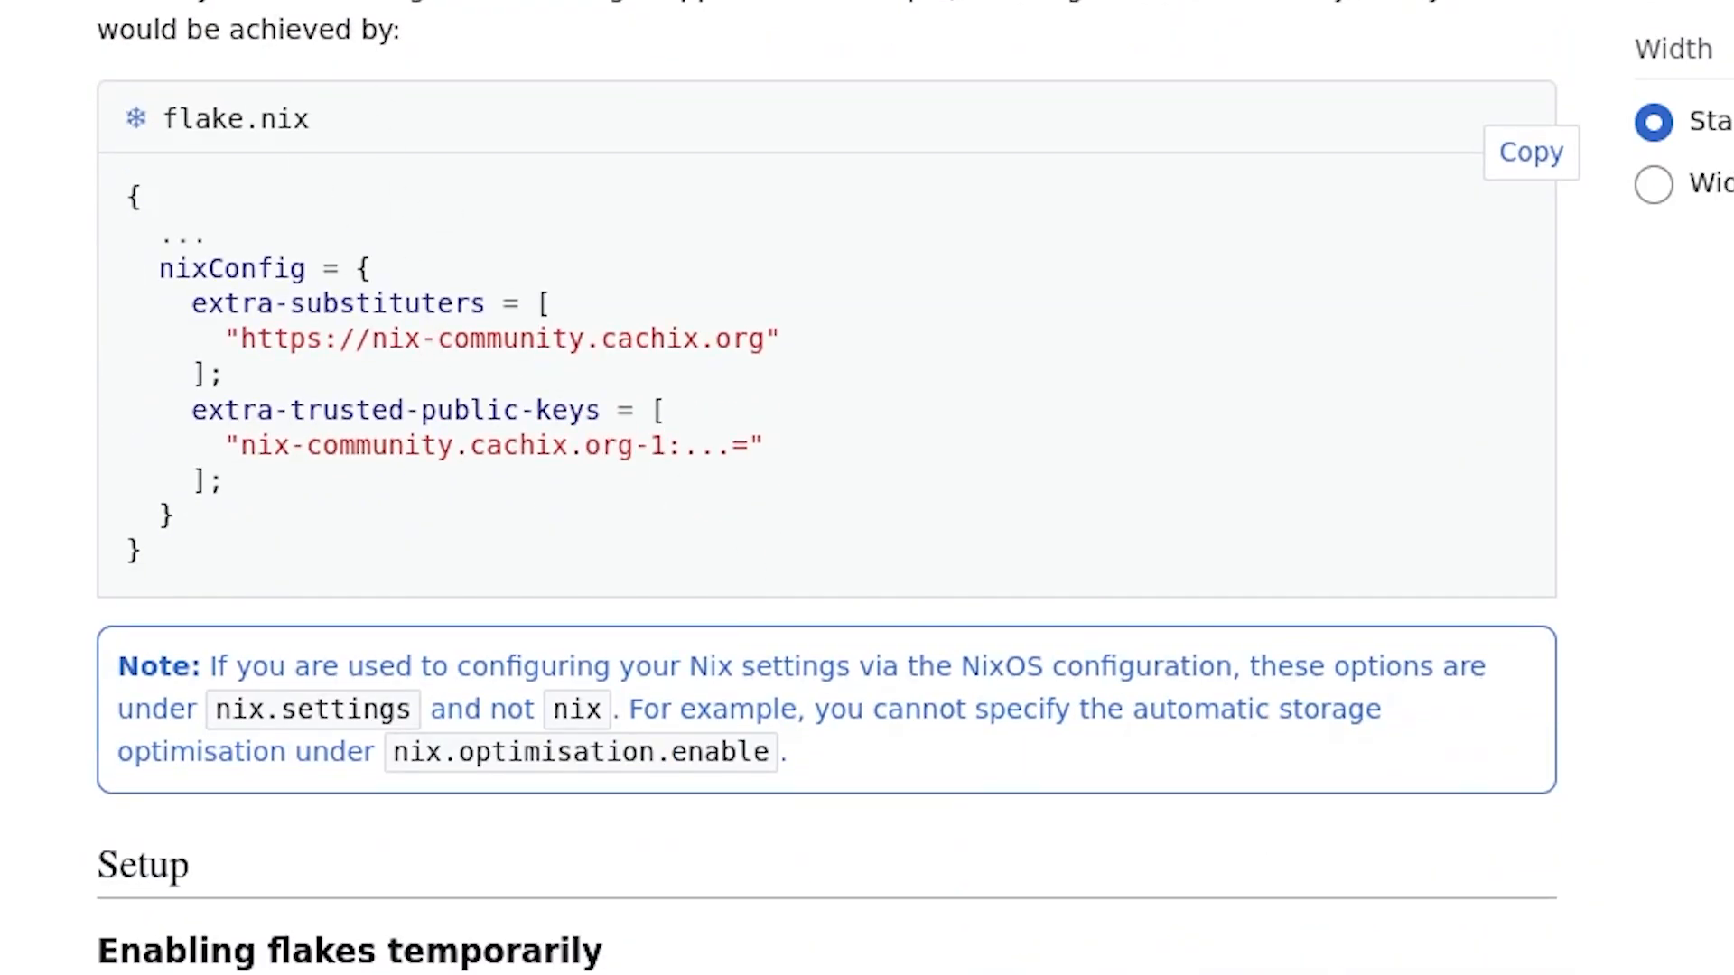
scroll(1146, 70, down, 10)
drag(223, 131, 770, 137)
click(812, 279)
scroll(813, 279, down, 5)
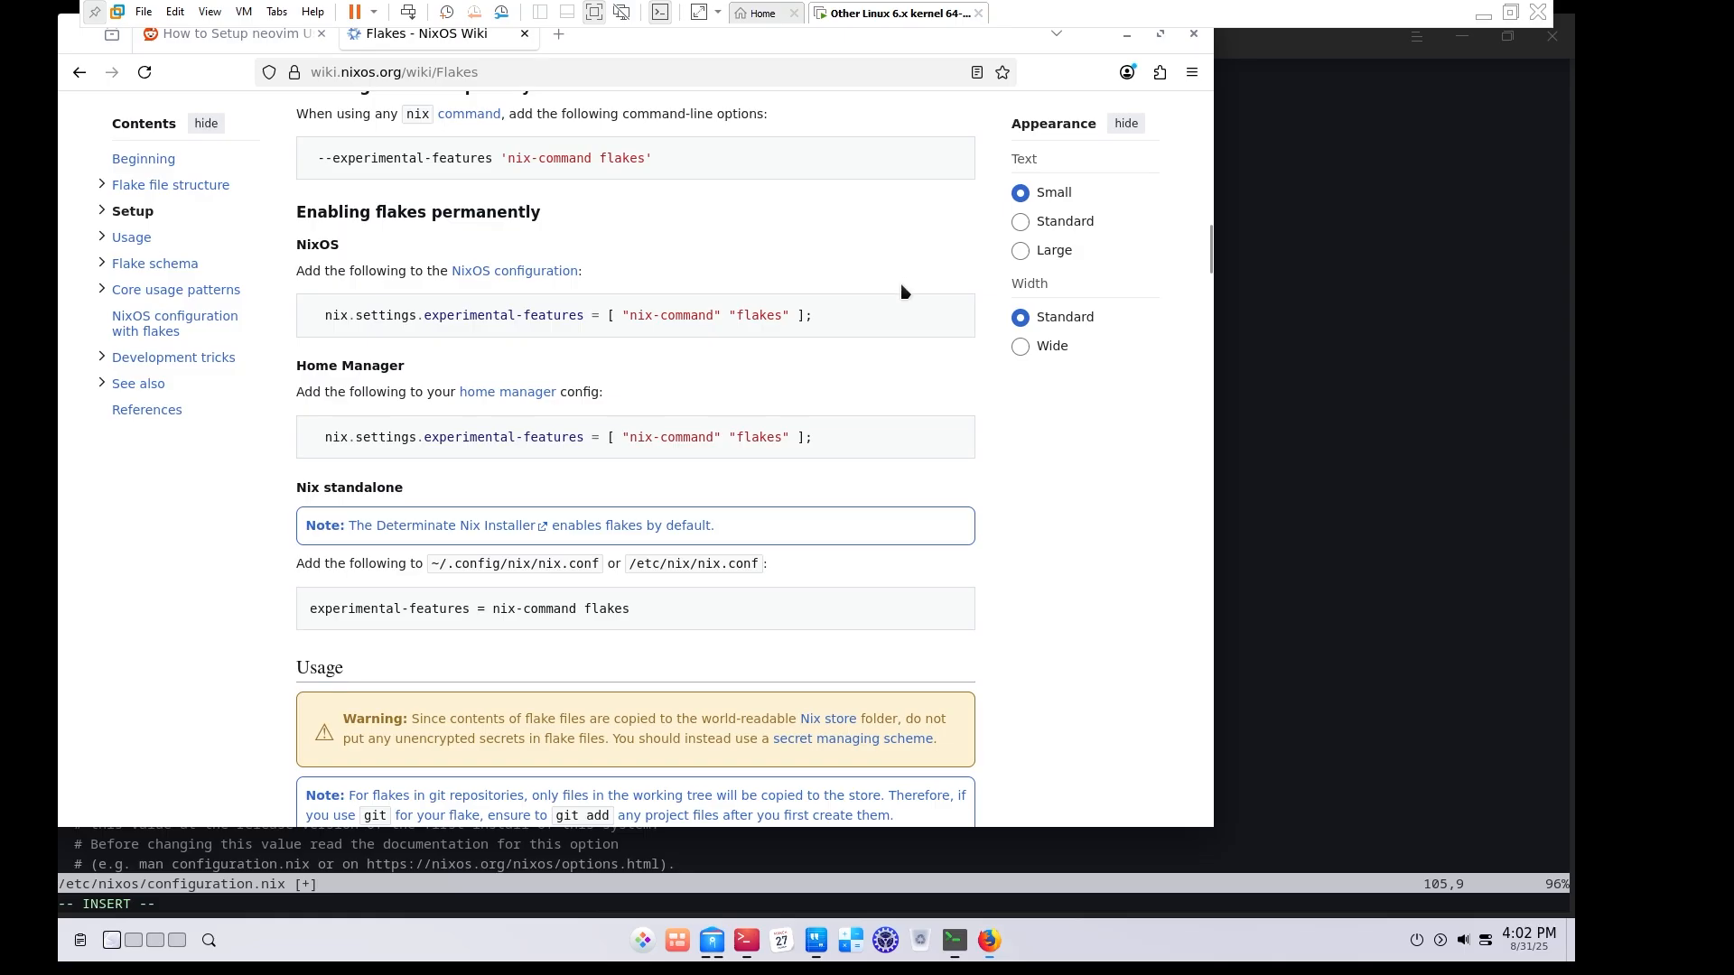
Add the line nix.settings.experimental-features = [ "nix-command" "flakes" ]; beneath the "List services that you want to enable" comment in configuration.nix.
click(1233, 329)
scroll(526, 488, down, 3)
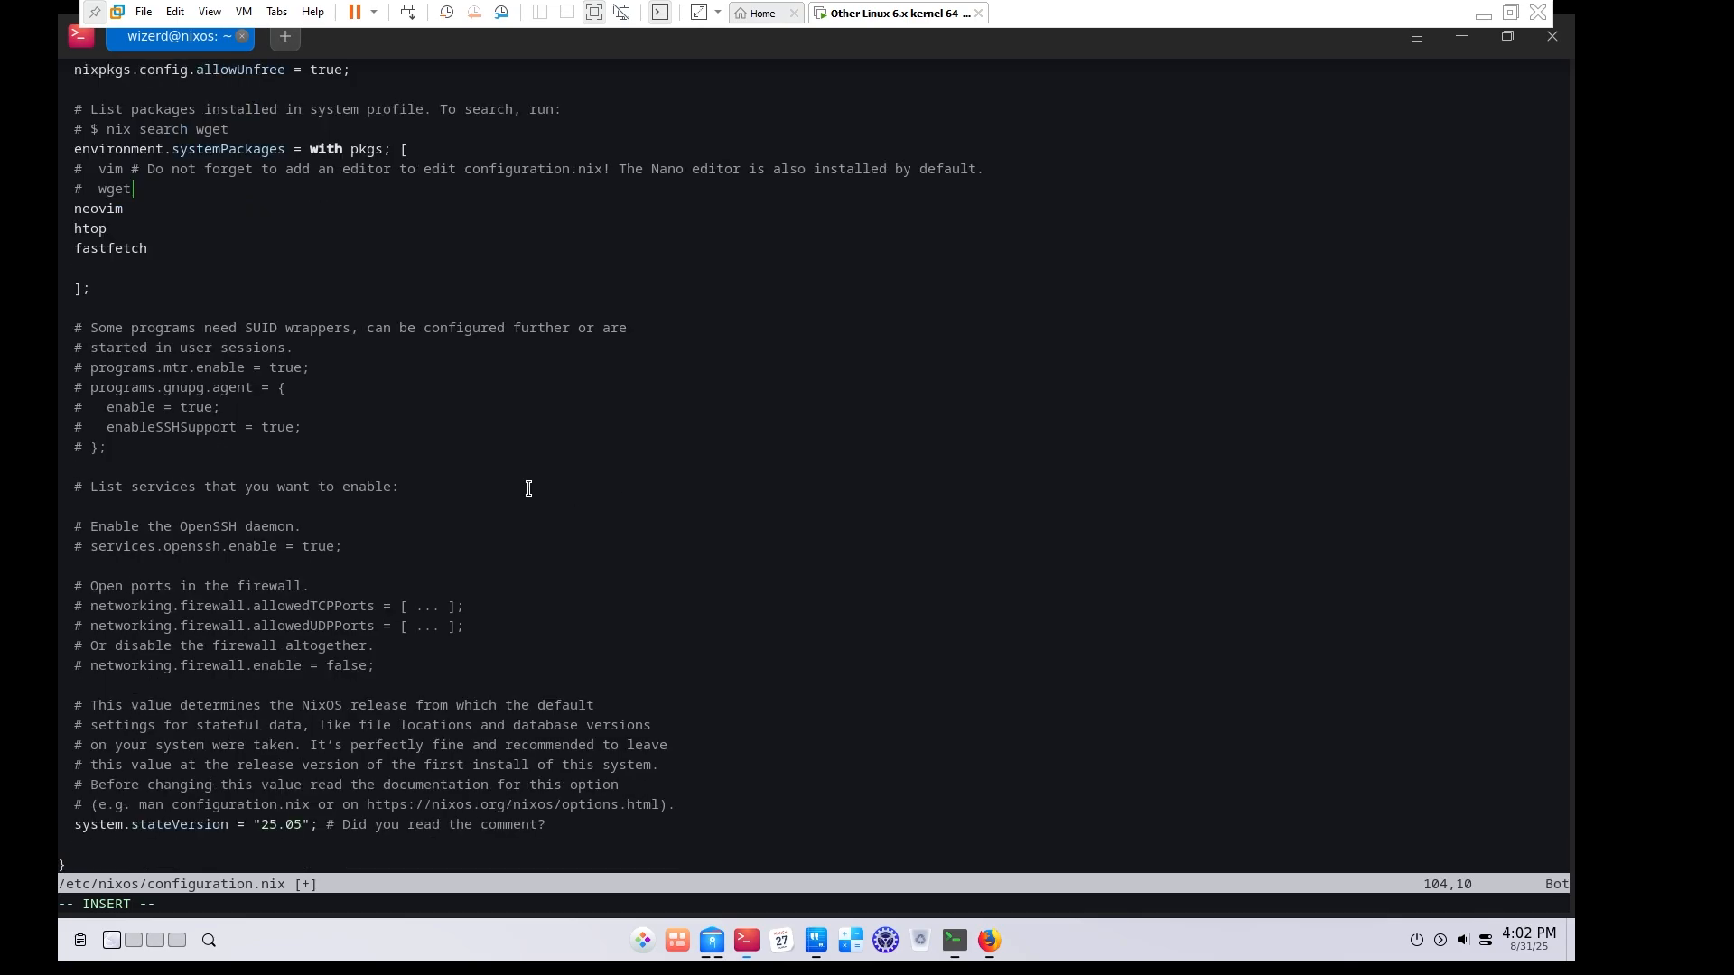
scroll(525, 488, up, 5)
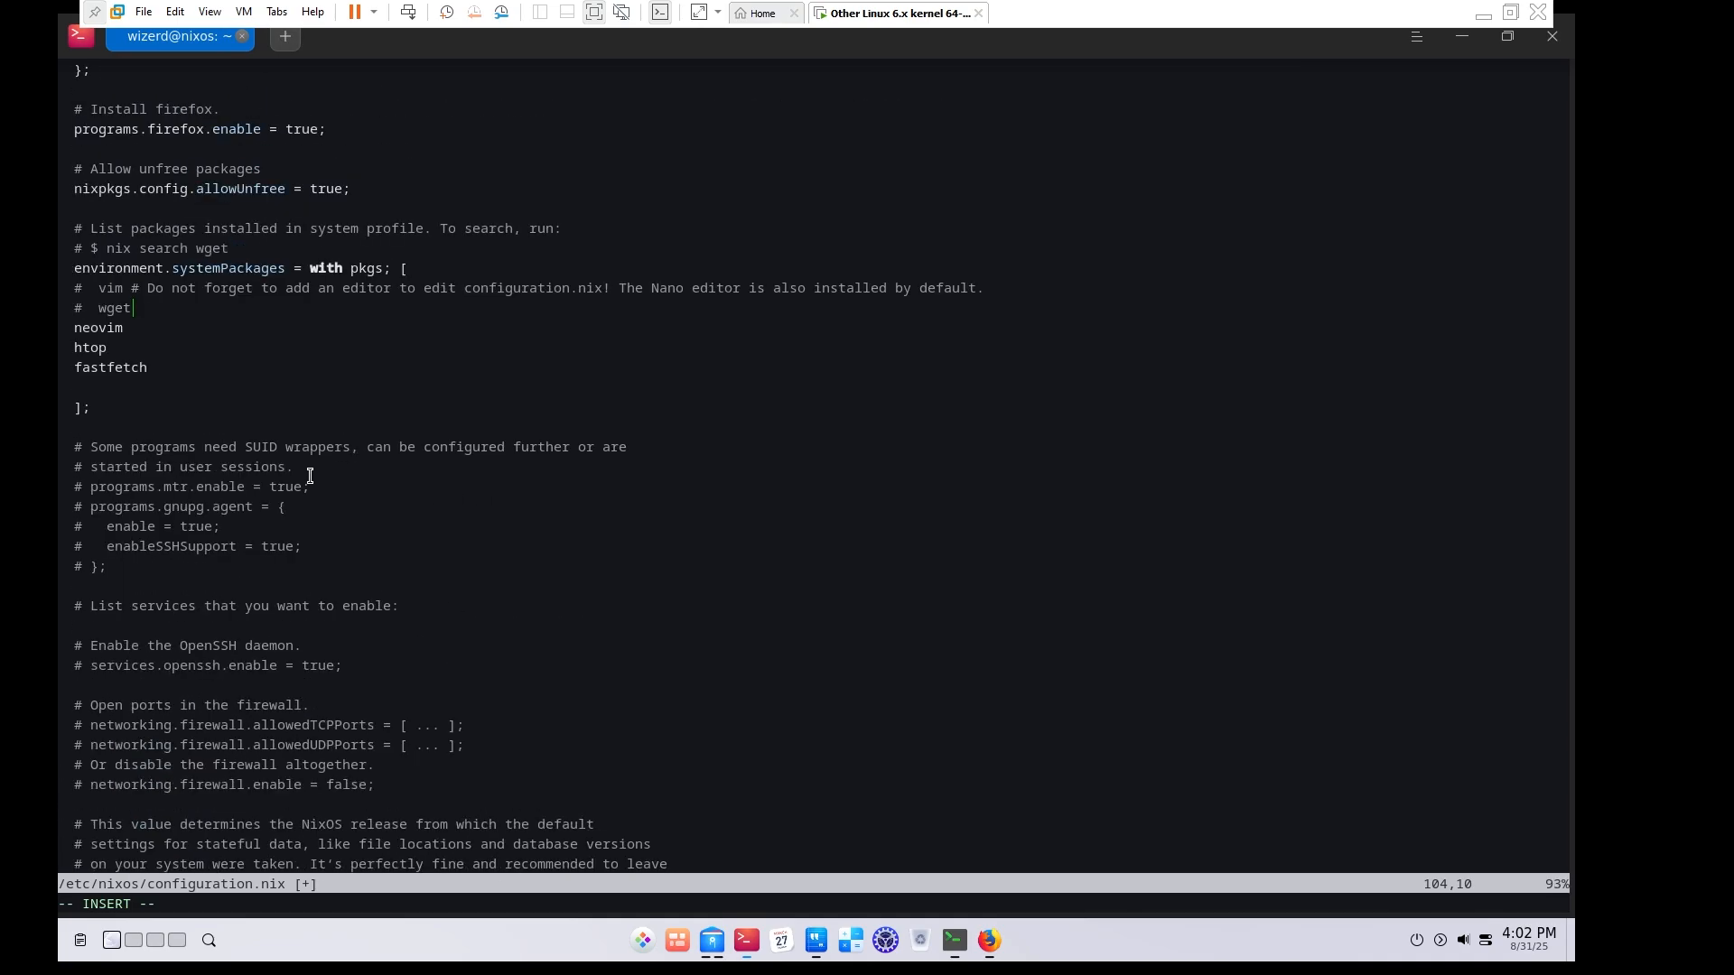
scroll(335, 452, up, 1)
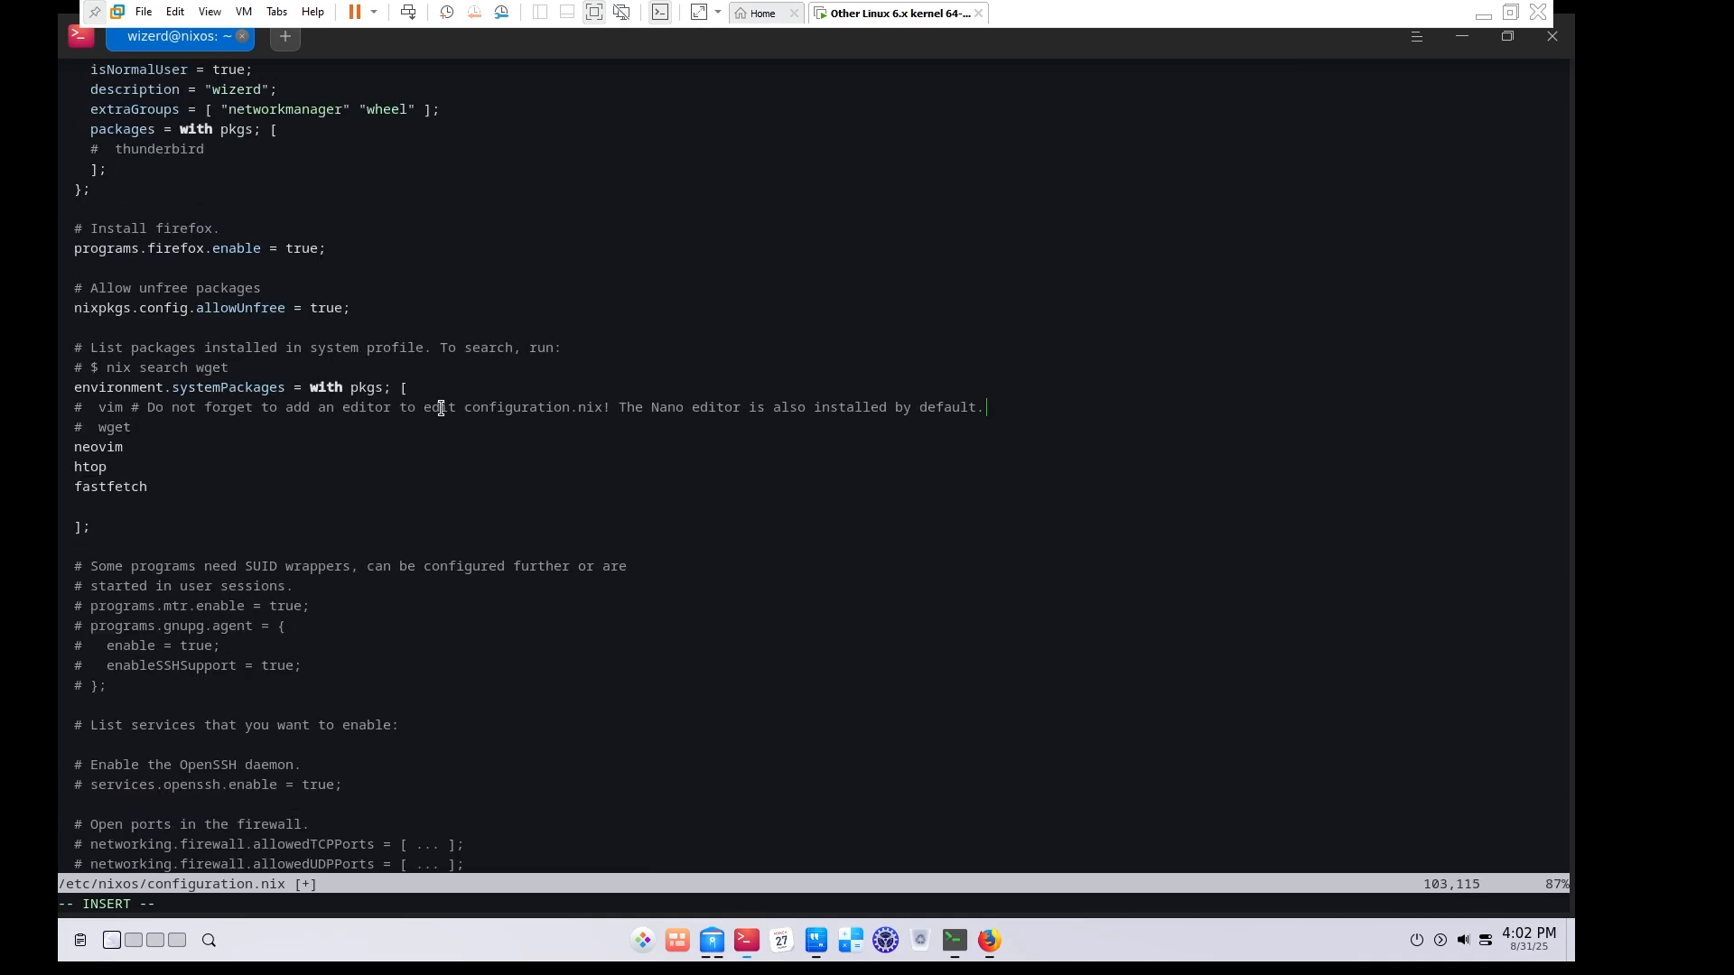
scroll(441, 408, up, 20)
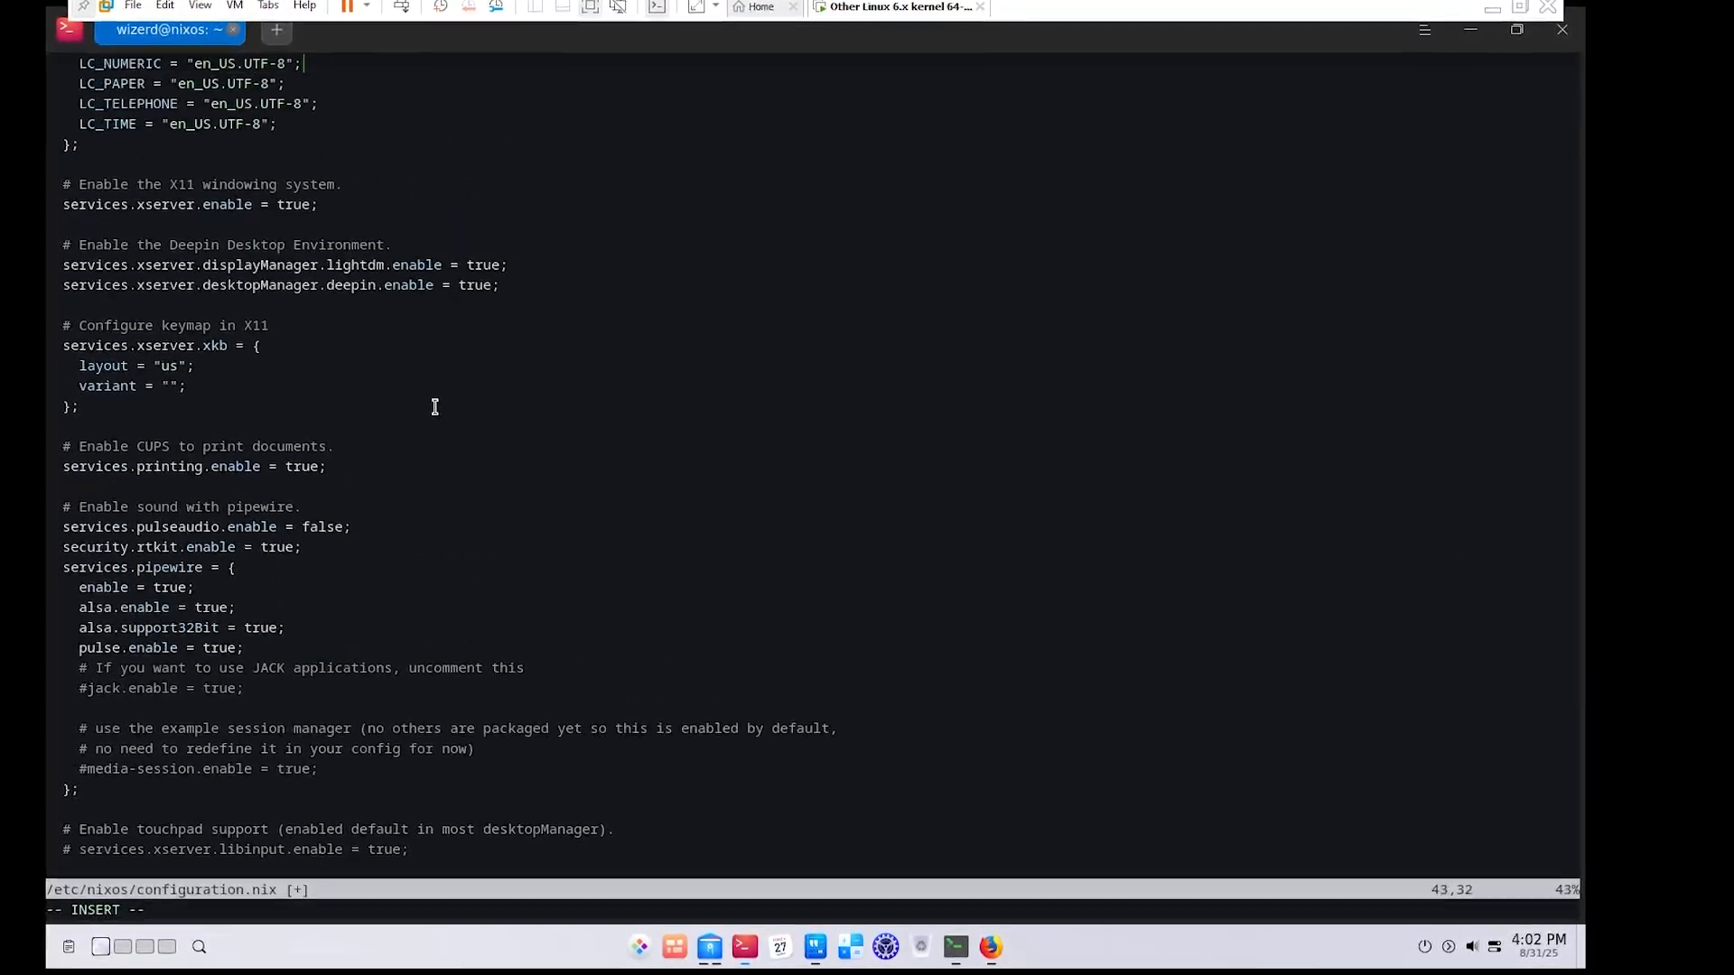
key(Down)
key(Down)
key(Down)
key(Down)
key(Down)
key(Down)
key(Down)
key(Down)
key(Down)
key(Down)
key(Down)
key(Down)
key(Down)
key(Down)
key(Down)
key(Down)
key(Down)
key(Down)
key(Down)
key(Down)
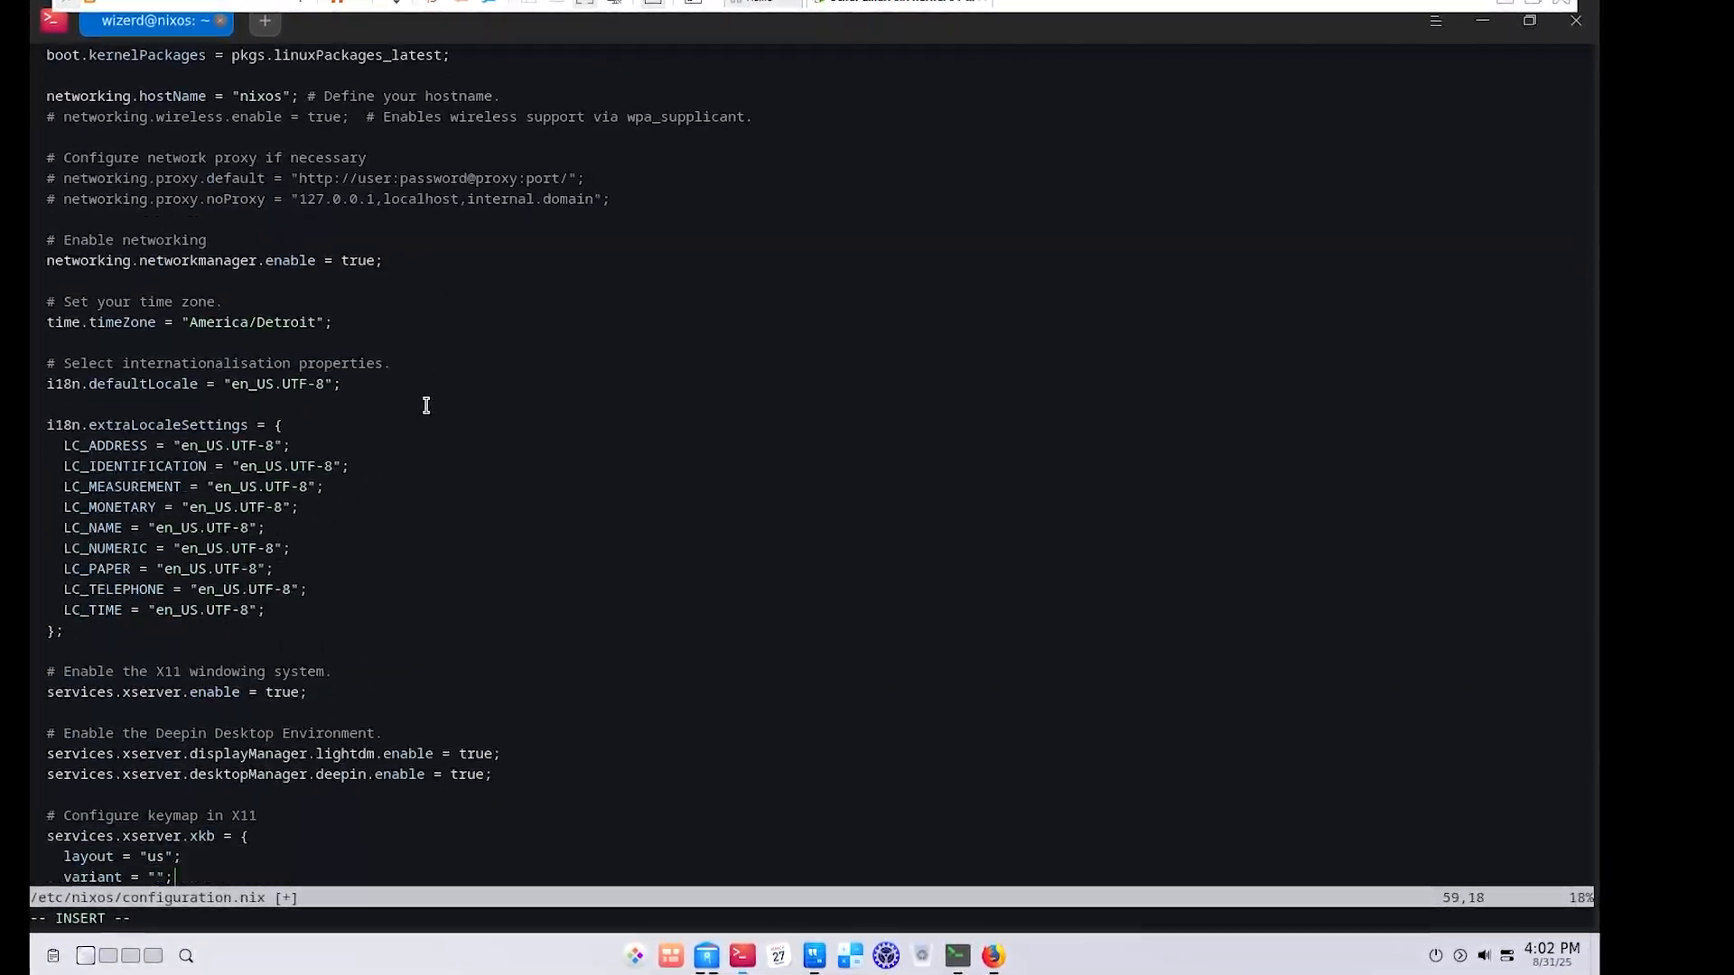
key(Down)
key(Down)
key(Down)
key(Down)
key(Down)
key(Down)
key(Down)
key(Down)
key(Down)
key(Down)
key(Down)
key(Down)
key(Down)
key(Down)
key(Down)
key(Down)
key(Down)
key(Down)
key(Down)
key(Down)
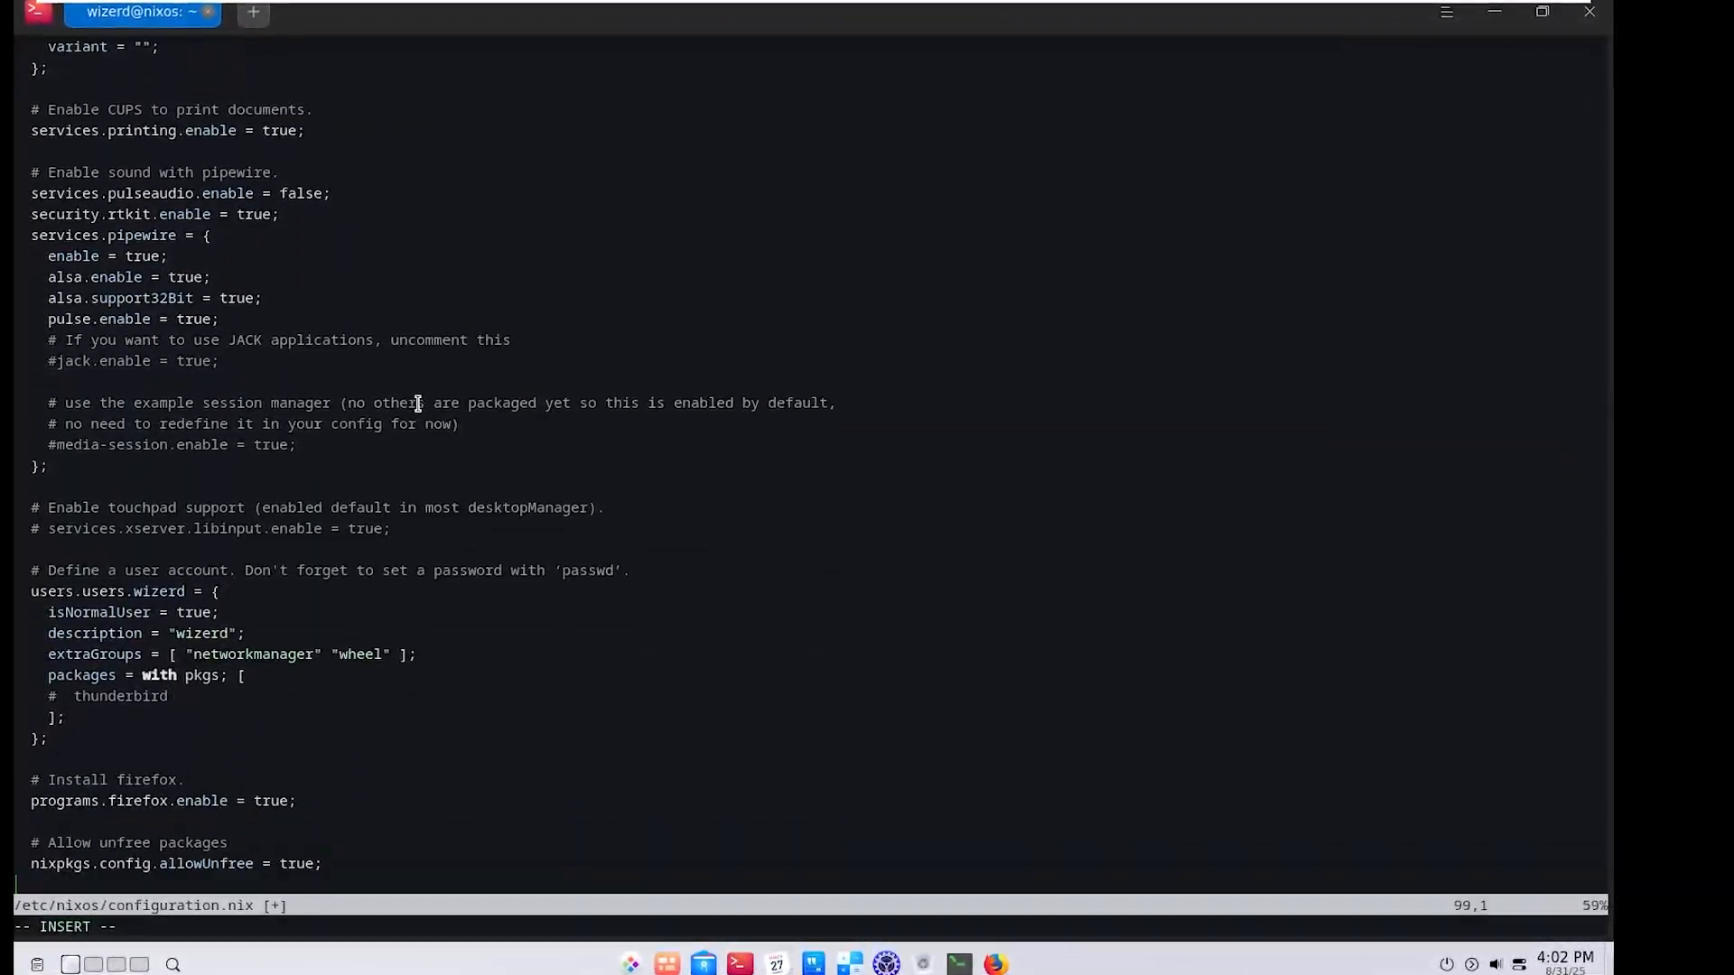
key(Down)
key(Down)
key(Down)
key(Down)
key(Down)
key(Down)
key(Down)
key(Down)
key(Down)
key(Down)
key(Down)
key(Down)
key(Down)
key(Down)
key(Down)
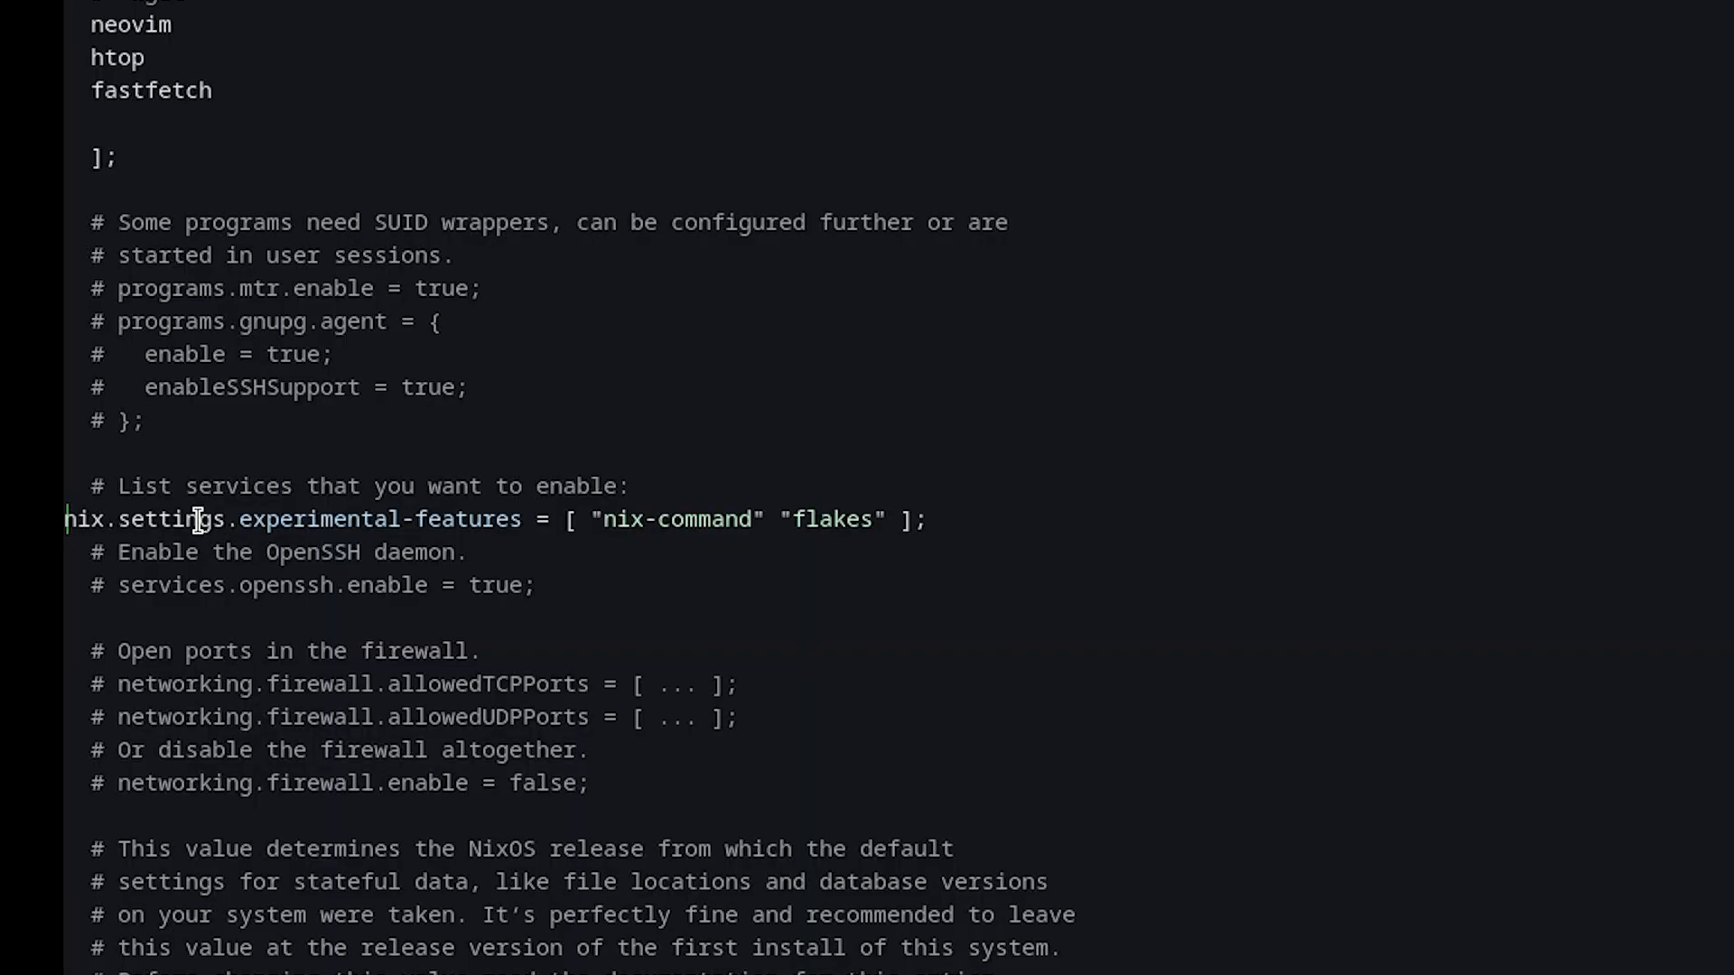
Indent the new nix.settings.experimental-features line to align with the neighbouring options.
key(Tab)
key(BackSpace)
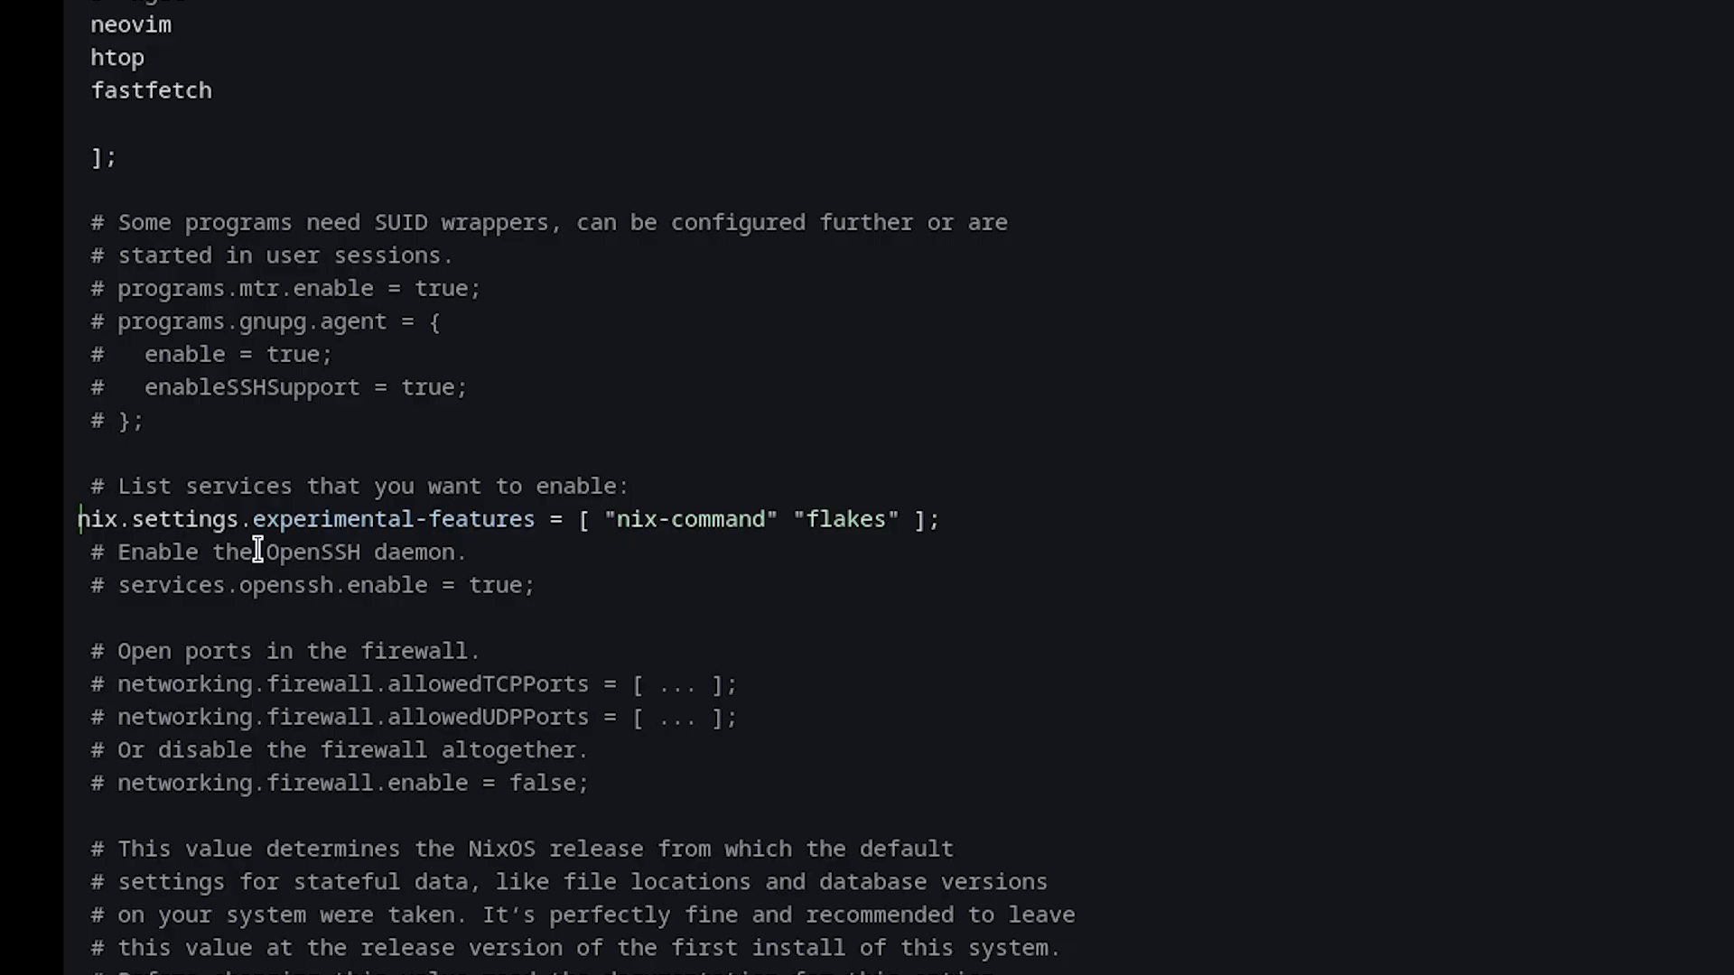
right_click(258, 549)
key(End)
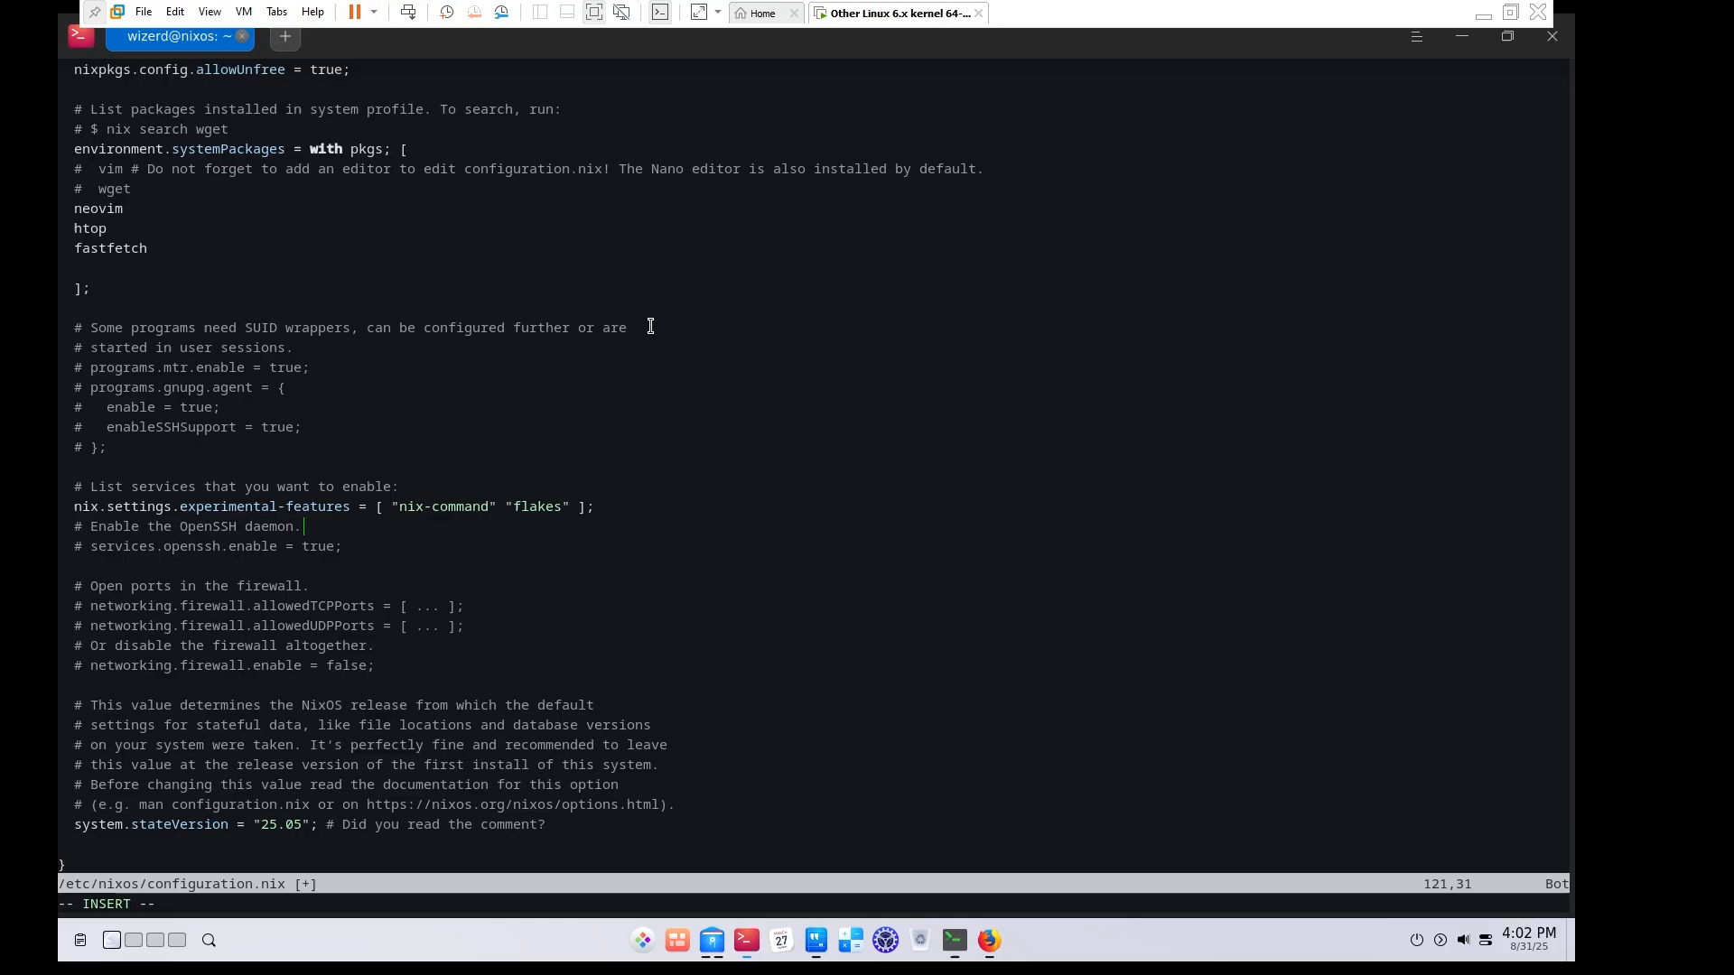
Save configuration.nix, quit Neovim and clear the terminal.
text(:wq)
key(Return)
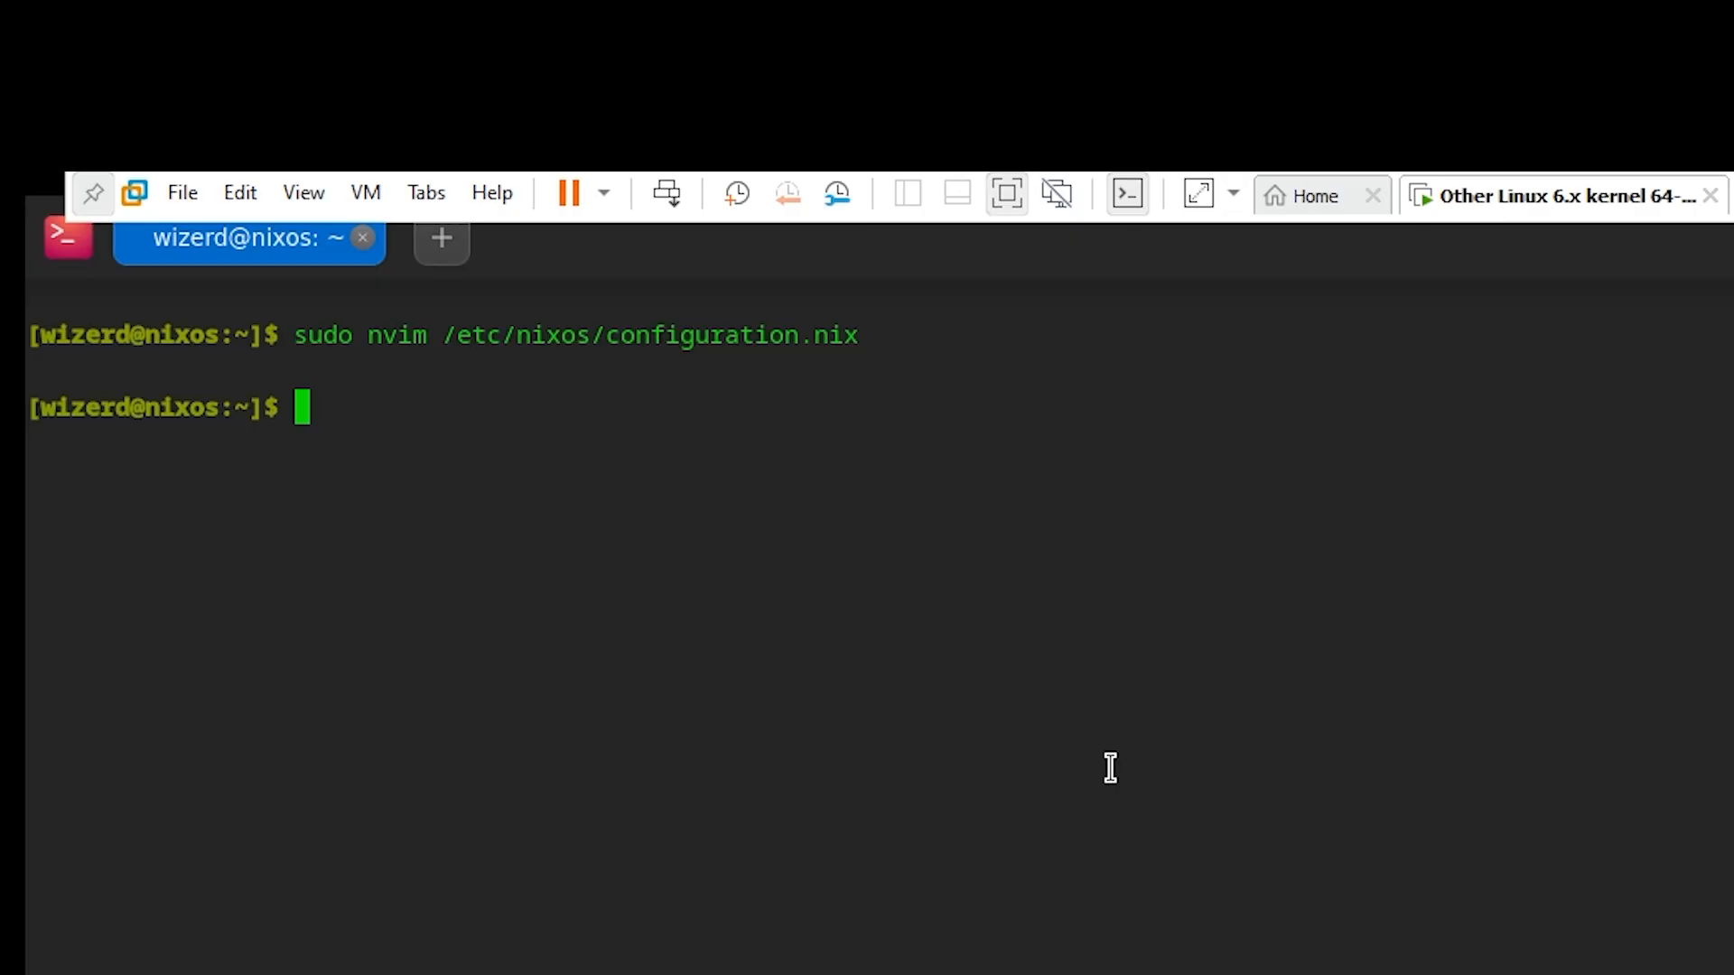
text(clear)
key(Return)
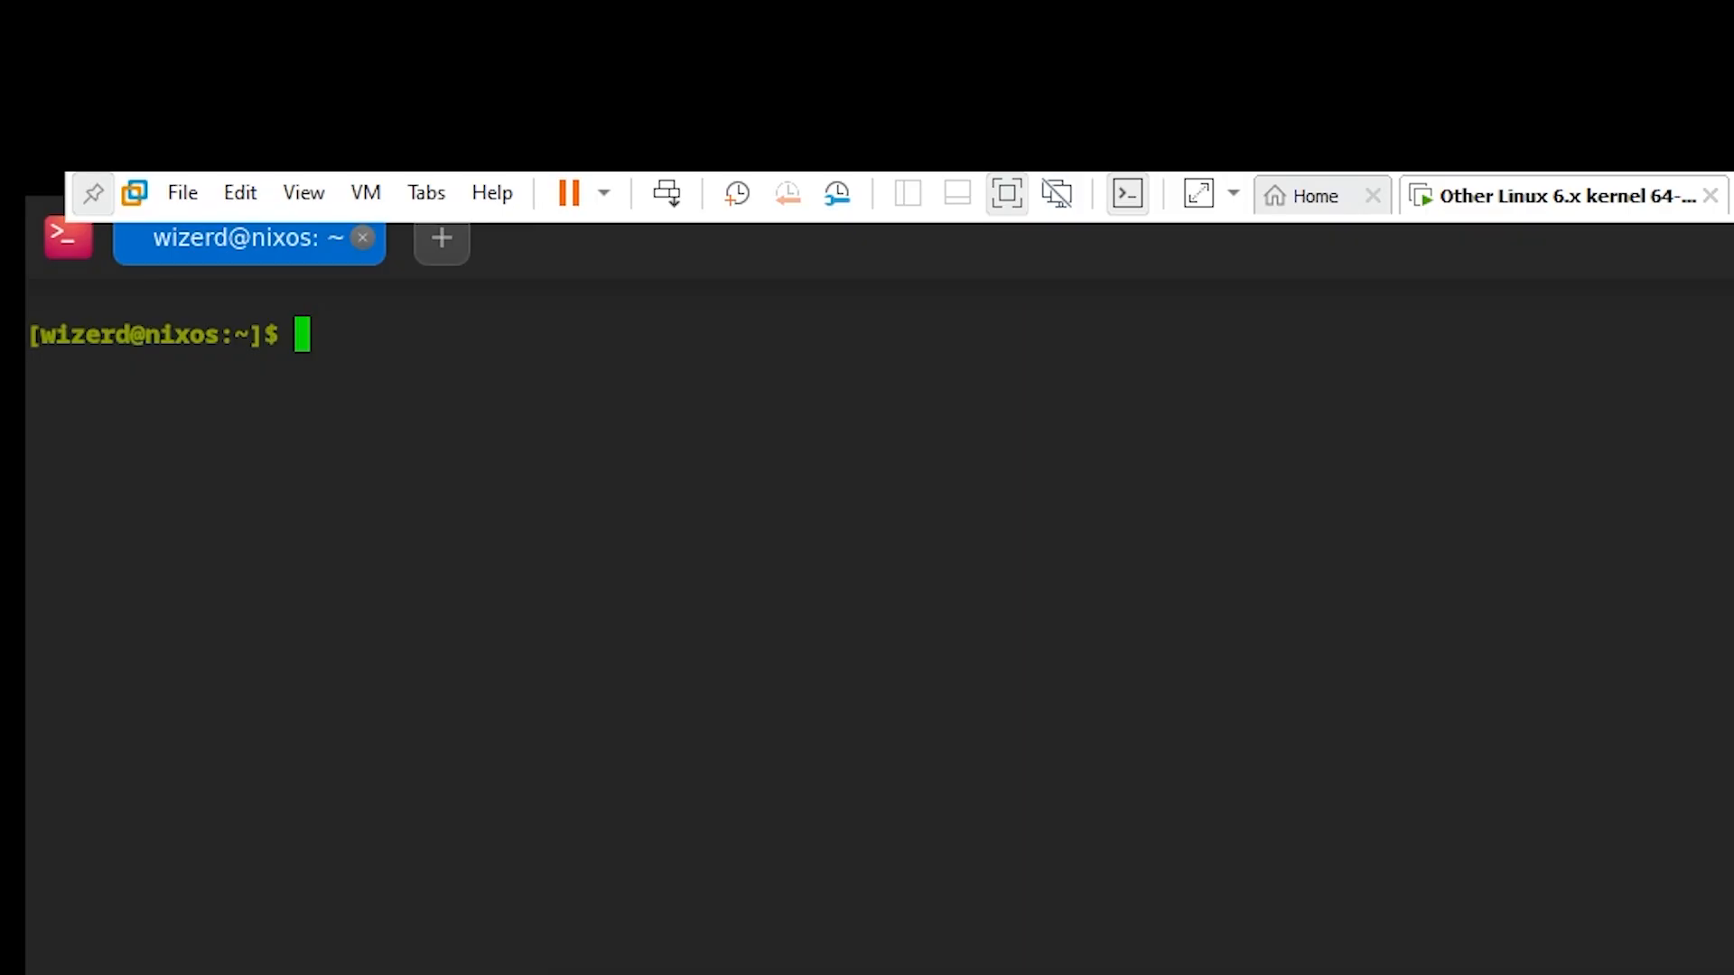
Switch to Firefox and review the wiki's Home Manager instructions for enabling flakes permanently.
key(alt+Tab)
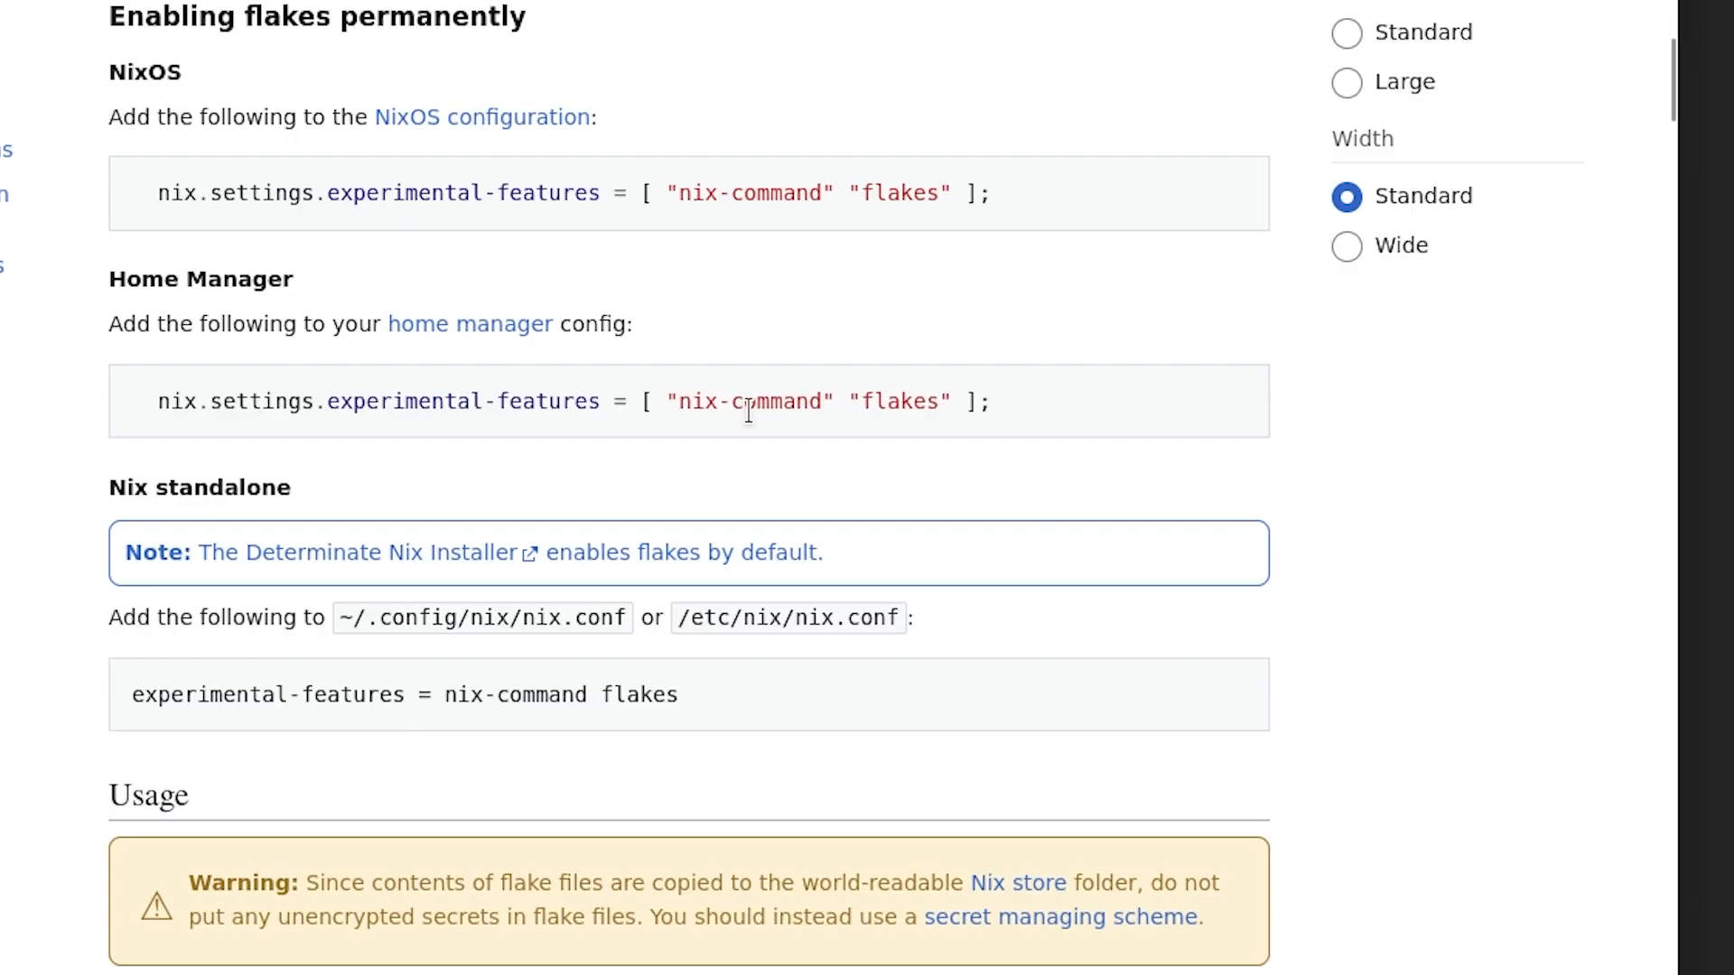
click(473, 334)
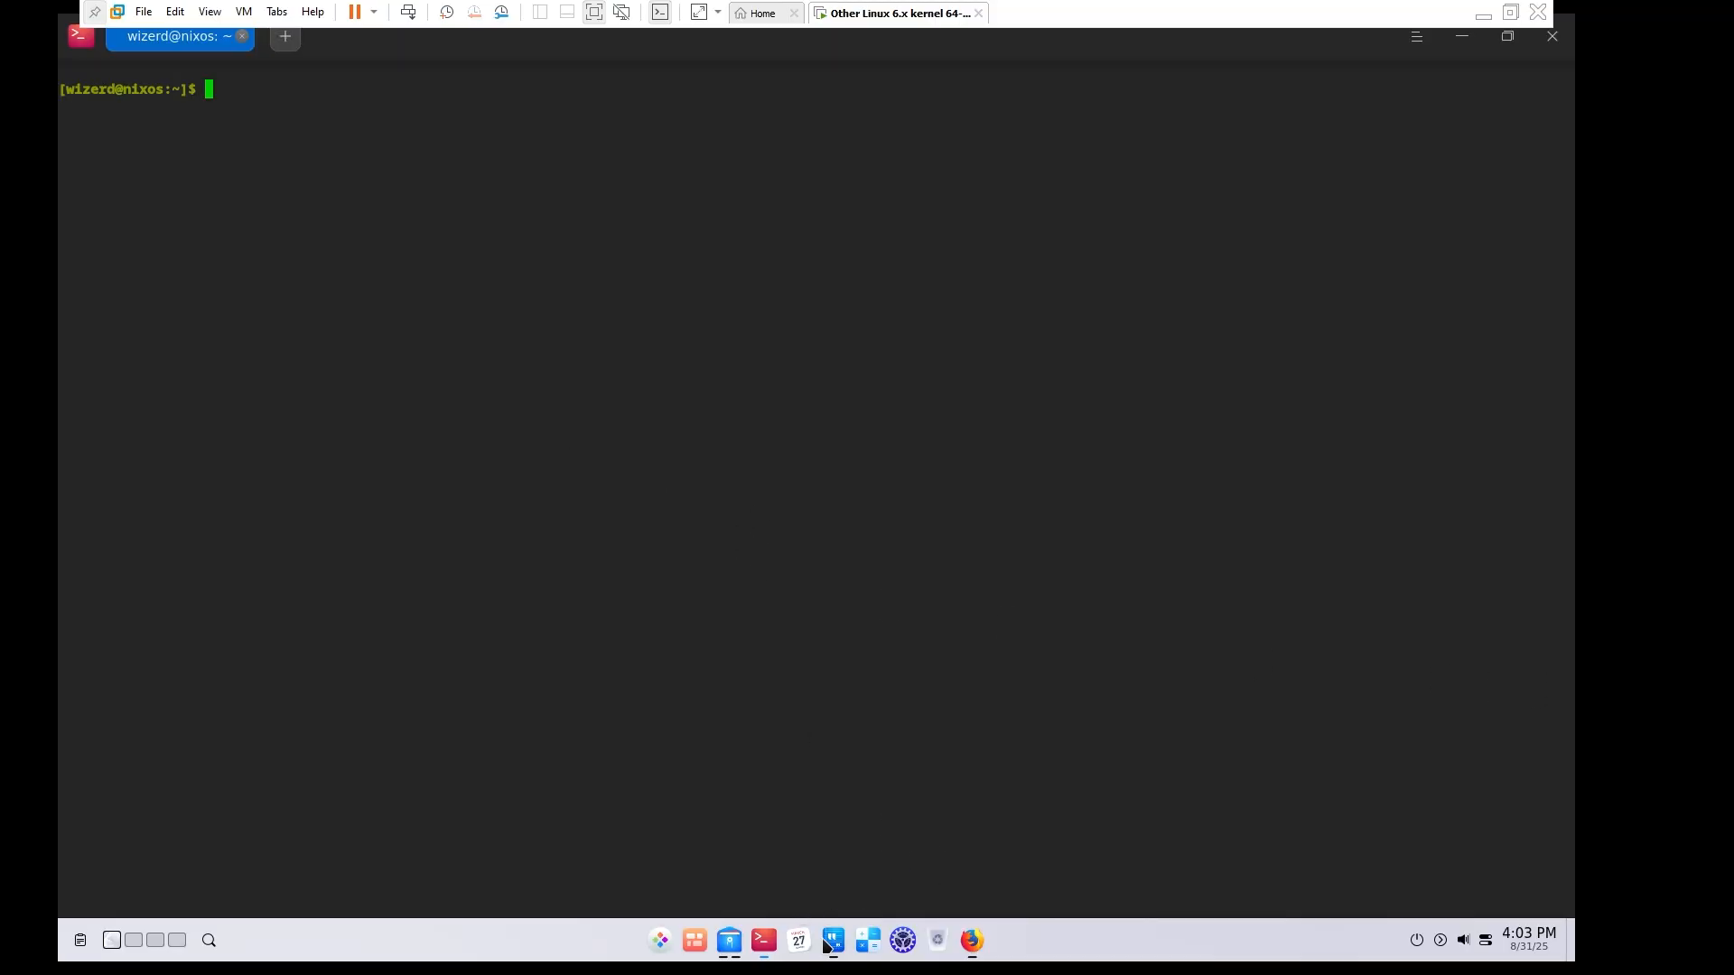
text(nvim /.config)
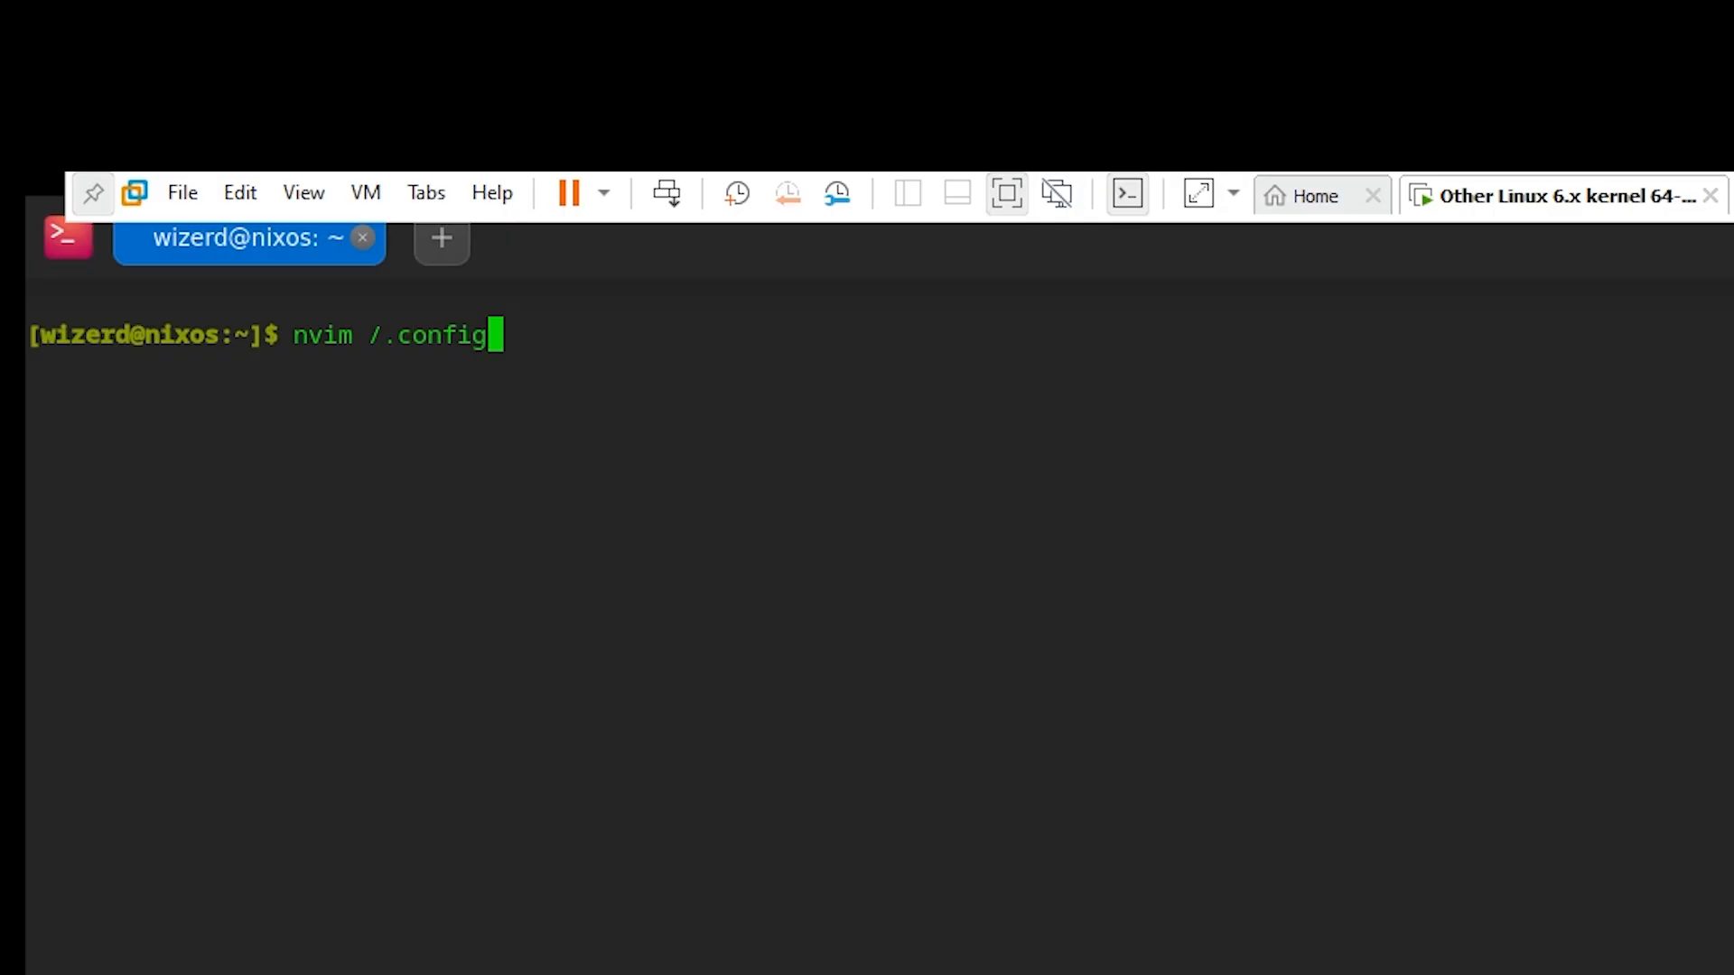
key(BackSpace)
key(BackSpace)
key(BackSpace)
key(BackSpace)
key(BackSpace)
key(BackSpace)
key(BackSpace)
key(BackSpace)
key(BackSpace)
key(BackSpace)
key(BackSpace)
key(BackSpace)
key(BackSpace)
Change to the .config directory in the terminal and list its contents.
text(cd /)
key(BackSpace)
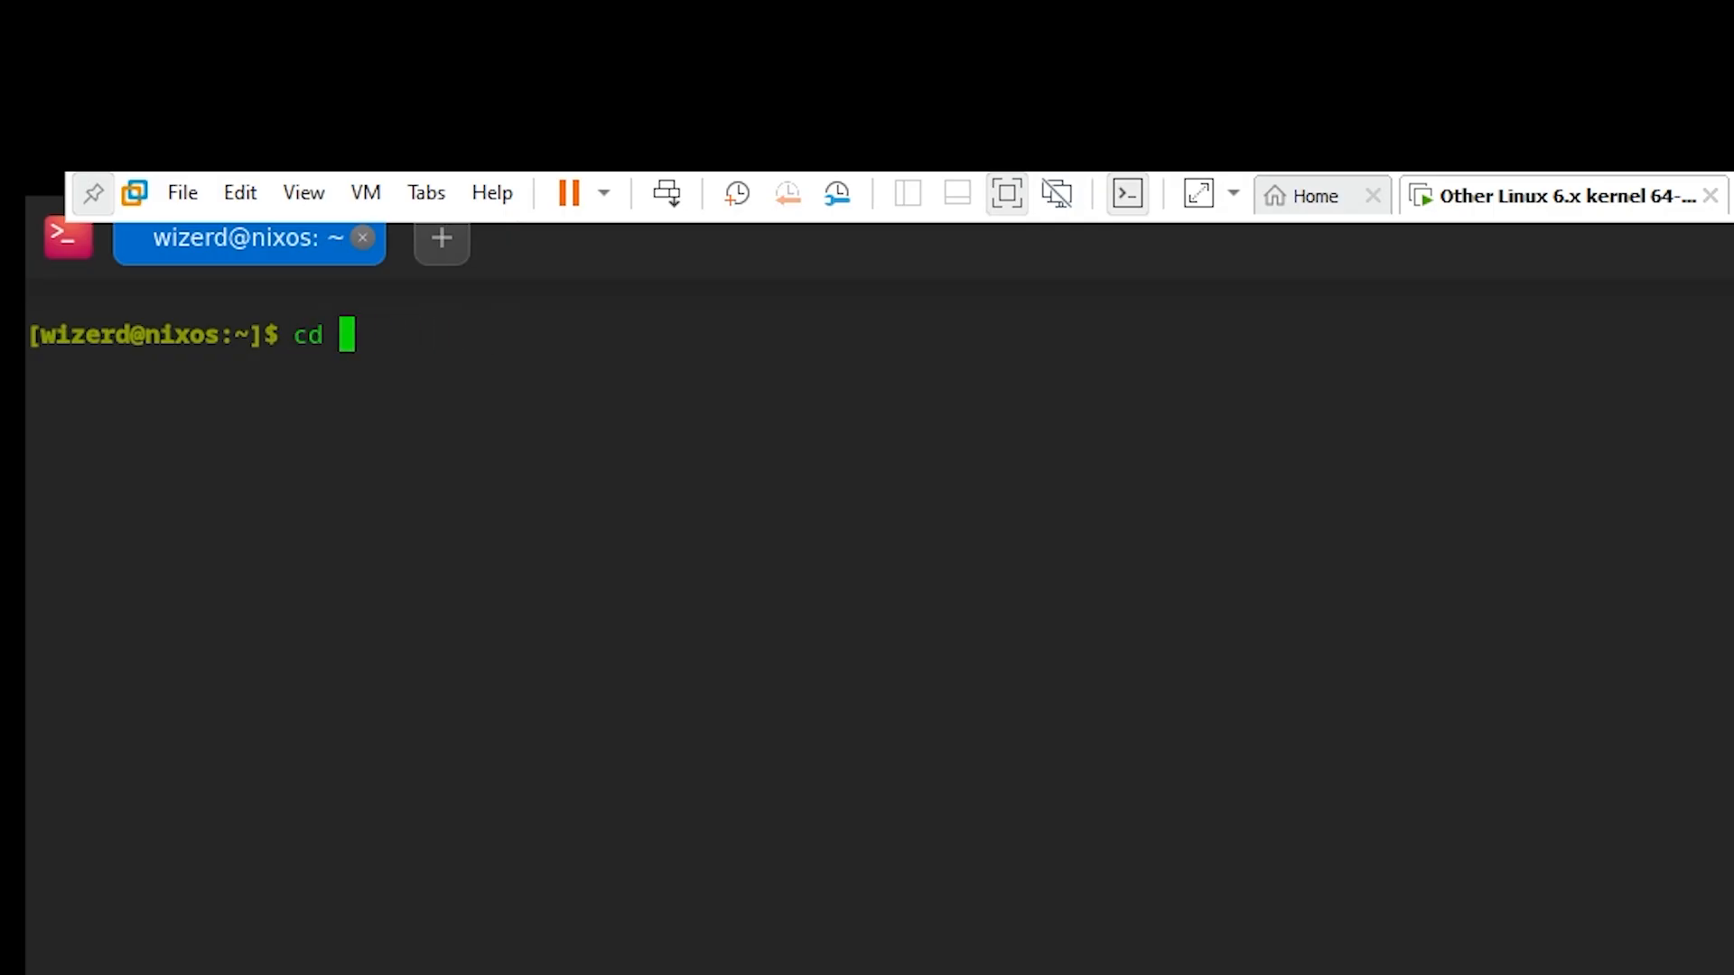
text(.config)
key(BackSpace)
text(g)
key(Return)
text(ls)
key(Return)
Try to change into a home-manager directory inside .config, and clear the terminal.
text(cd )
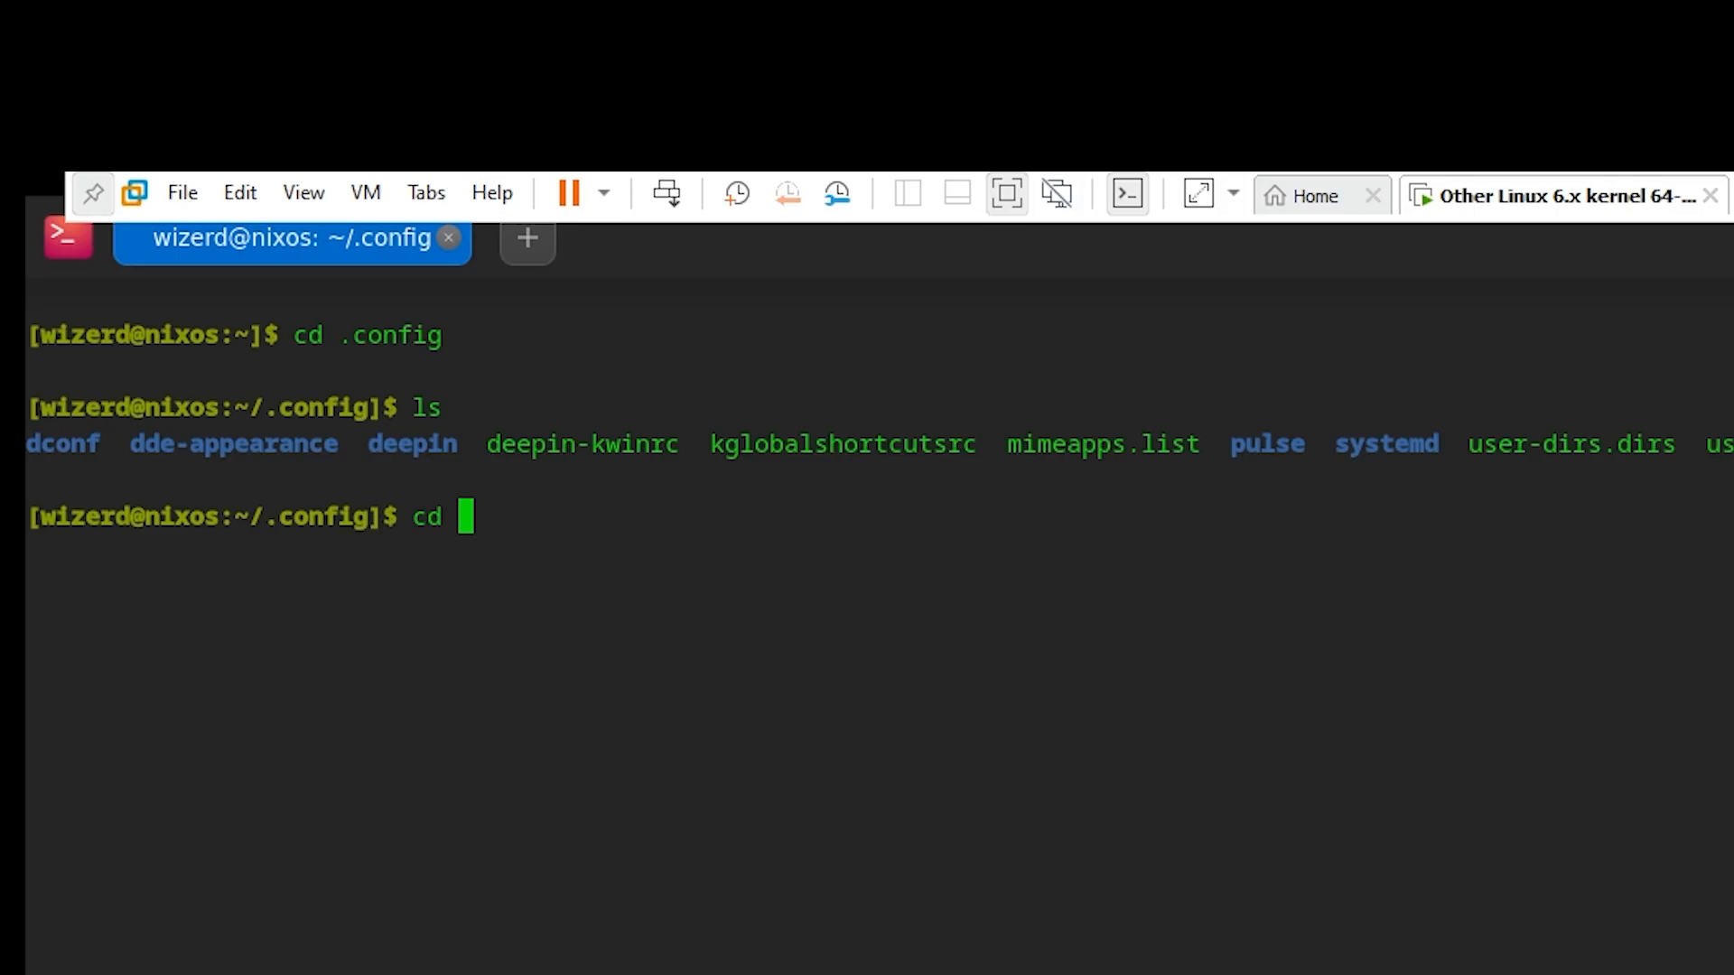
text(home-manager)
key(Return)
text(clear)
key(Return)
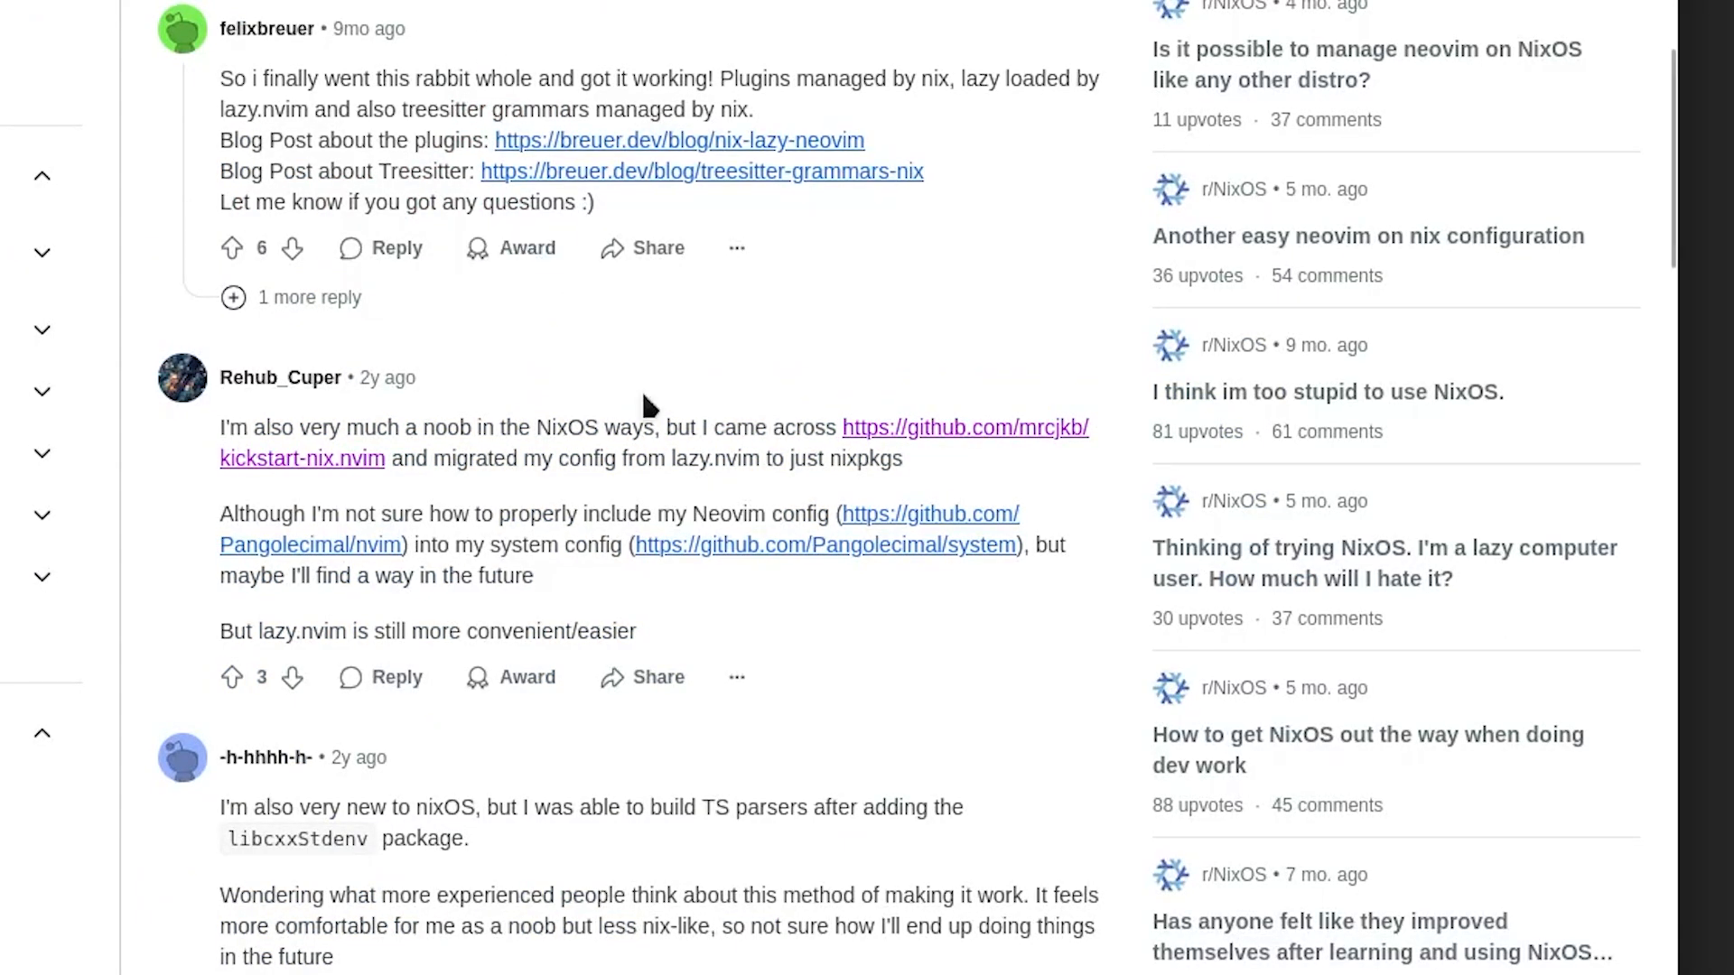
Reopen the kickstart-nix.nvim GitHub repository in Firefox and read the README's Test drive, Usage and Installation sections.
click(847, 428)
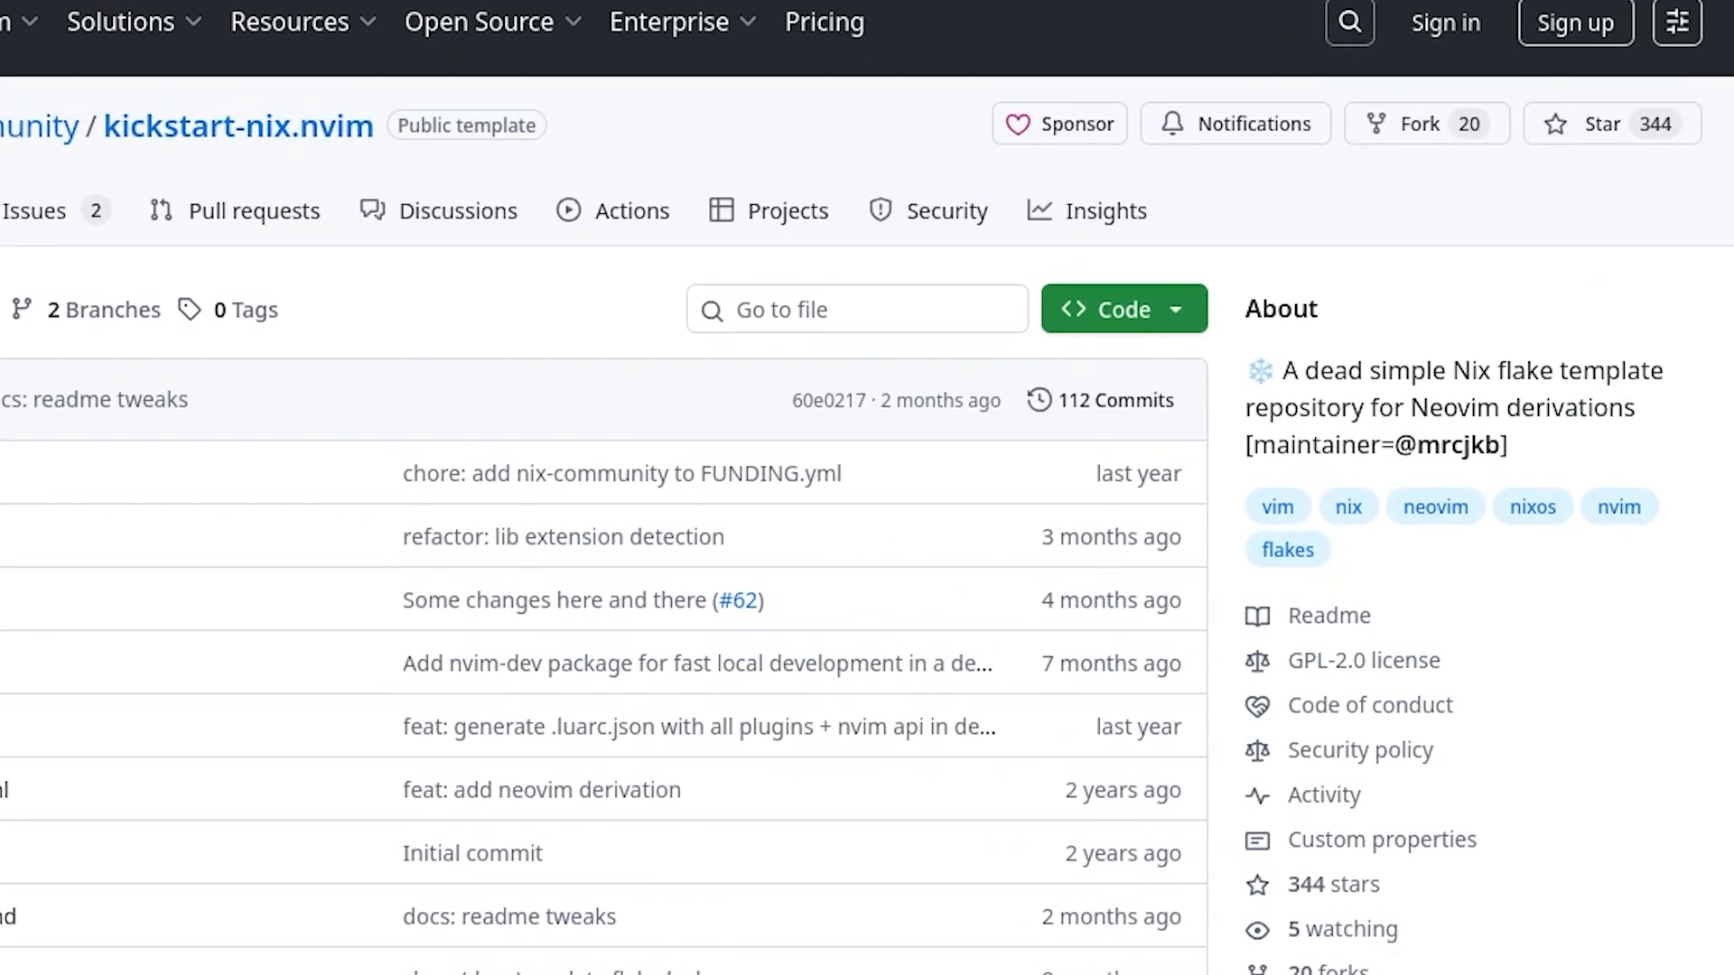
scroll(722, 370, down, 6)
scroll(746, 399, down, 15)
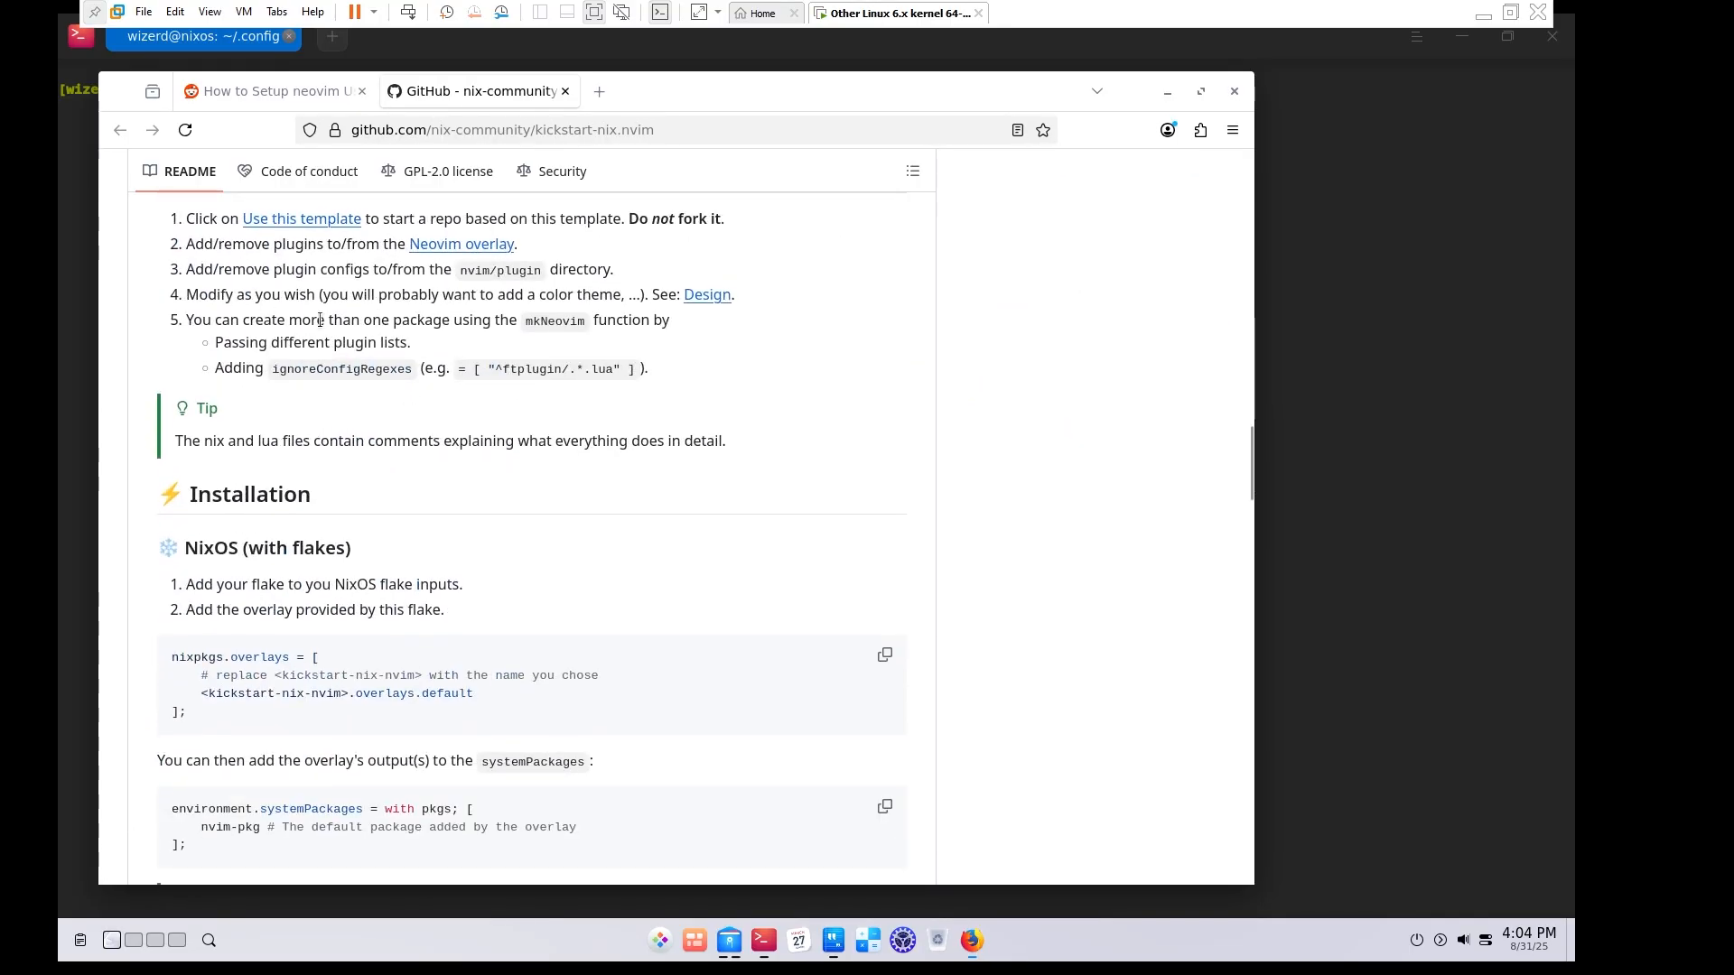
scroll(343, 352, up, 5)
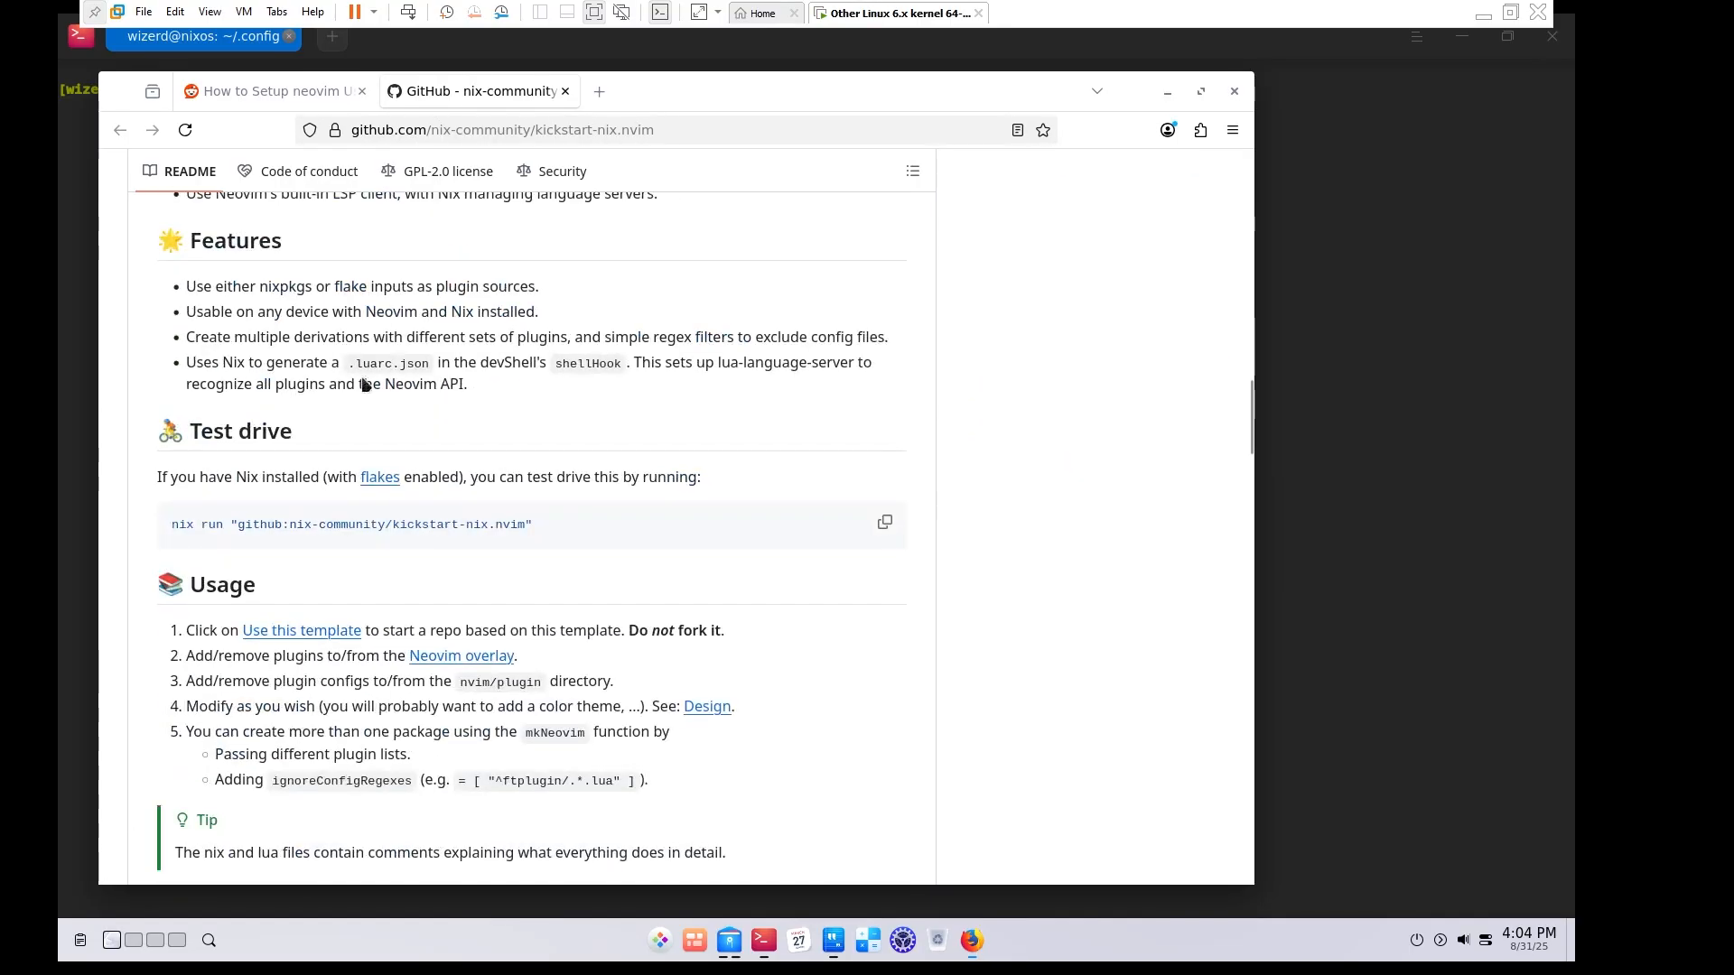
Try the README's test drive in the terminal with nix run "github:nix-community/kickstart-nix.nvim".
click(1344, 363)
text(nix run "github:nix-community/kickstart-nix.nvim")
key(Return)
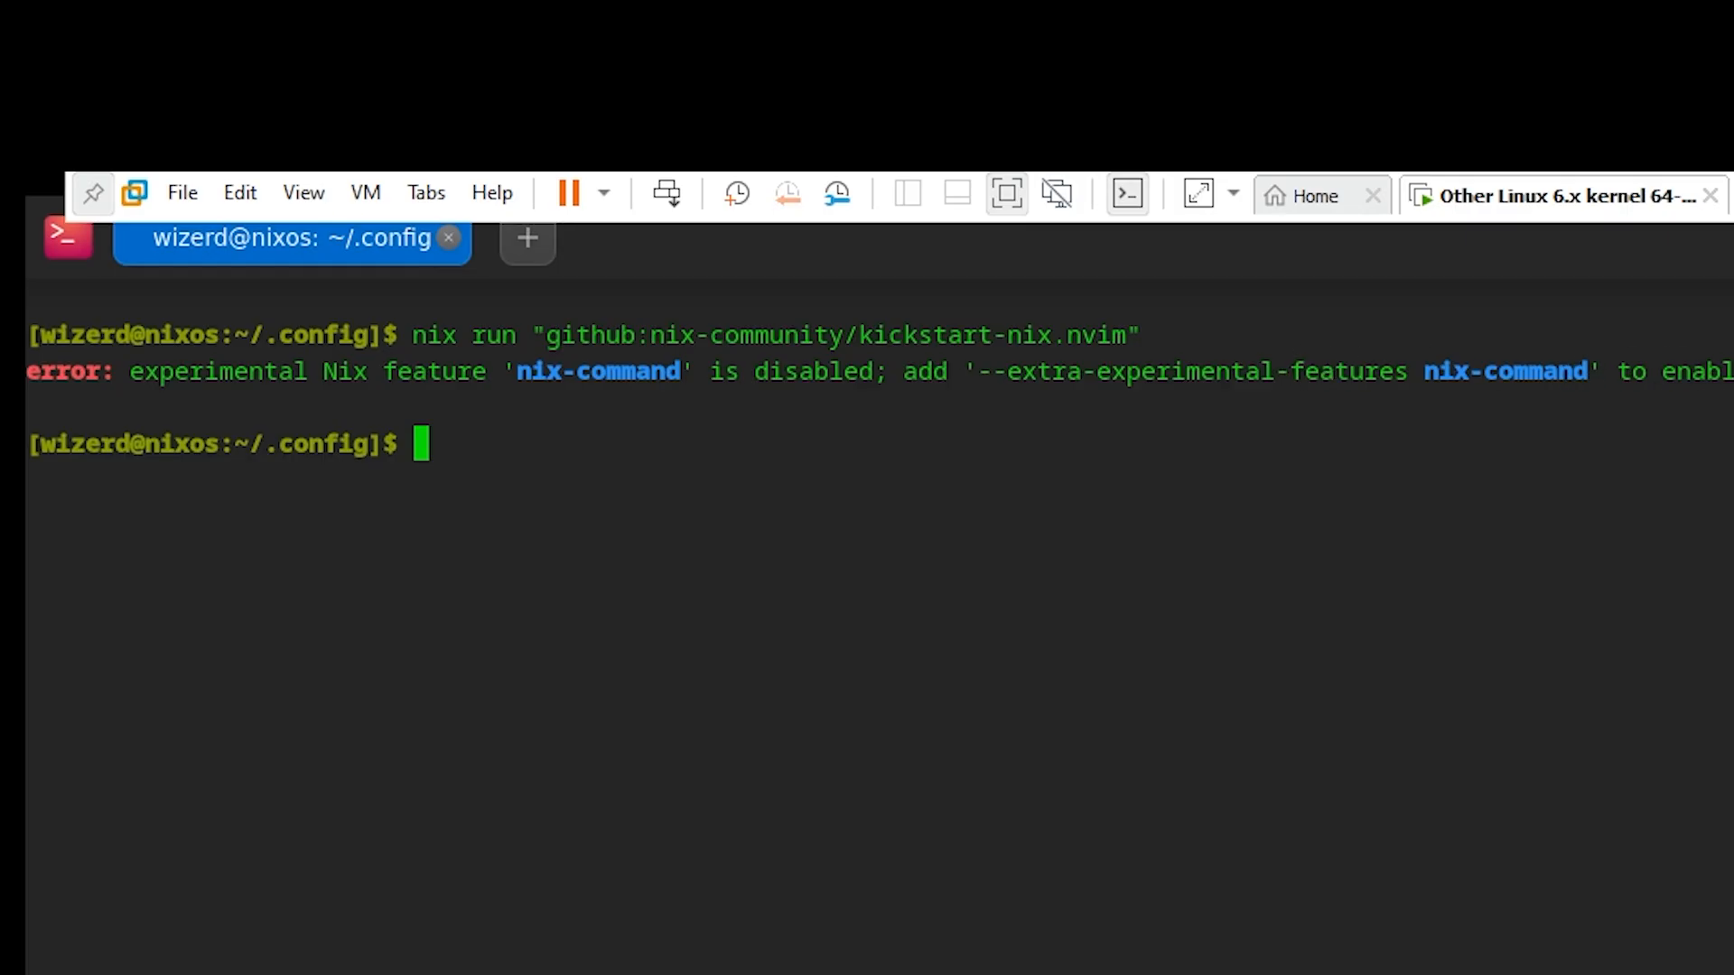
Change to the /etc/nixos directory and list its contents.
text(cd)
key(Return)
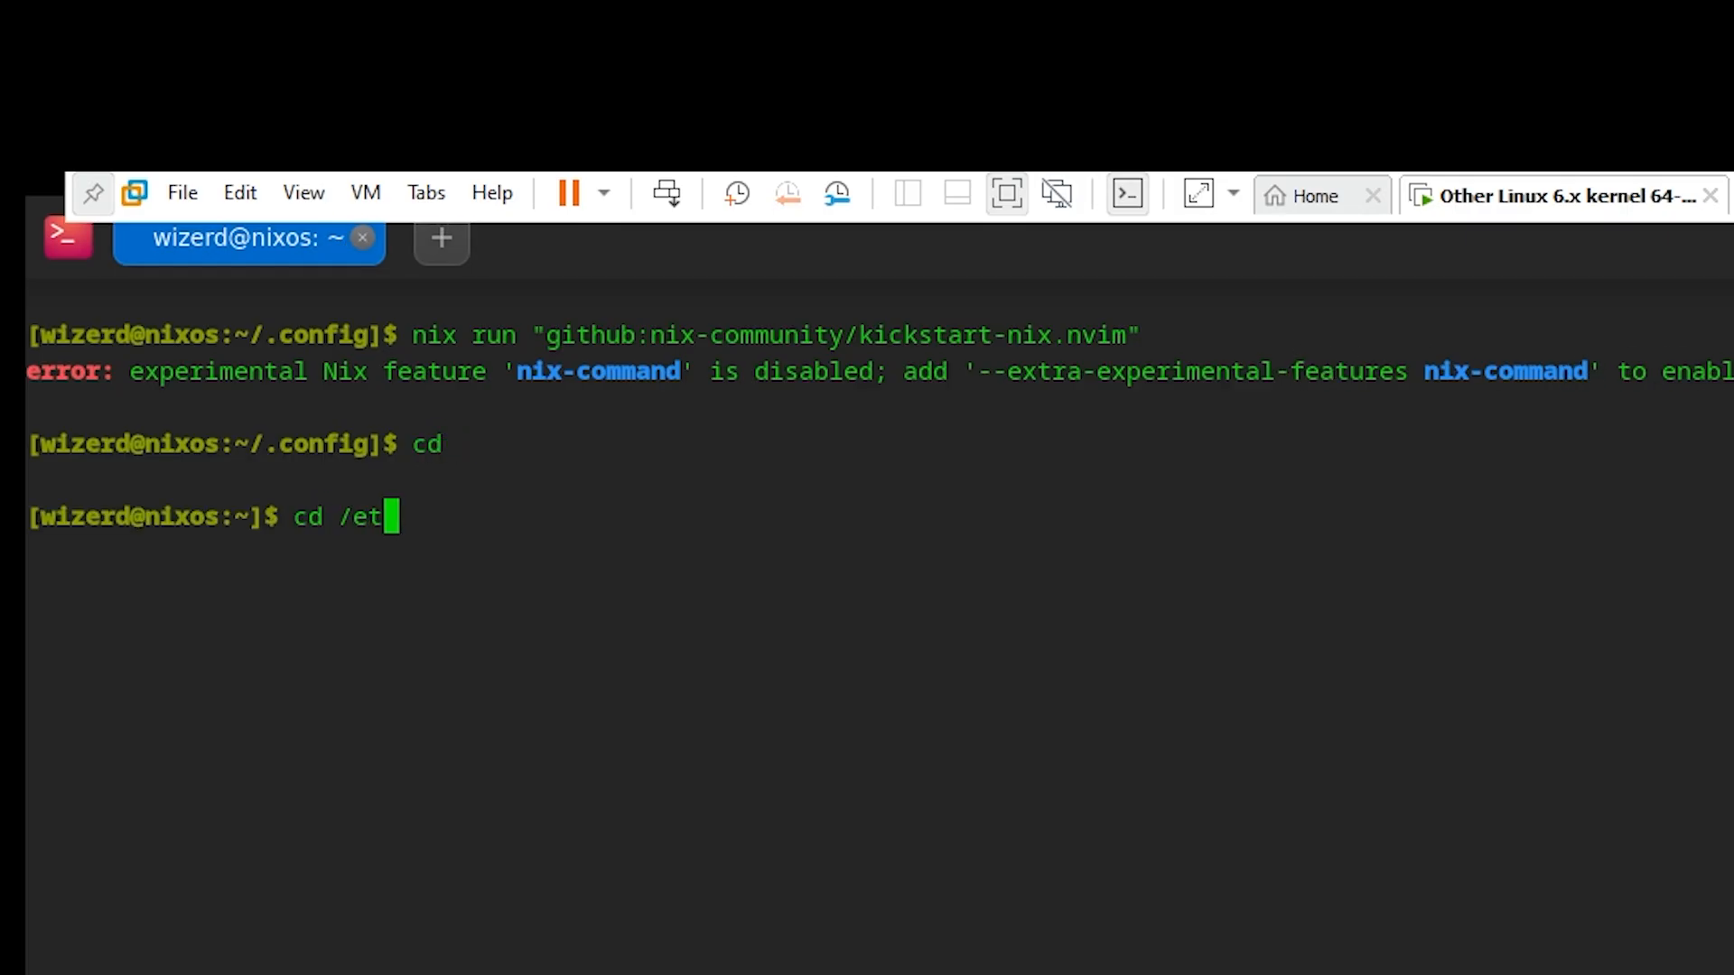
text(cd /etc/nixos)
key(Return)
text(ls)
key(Return)
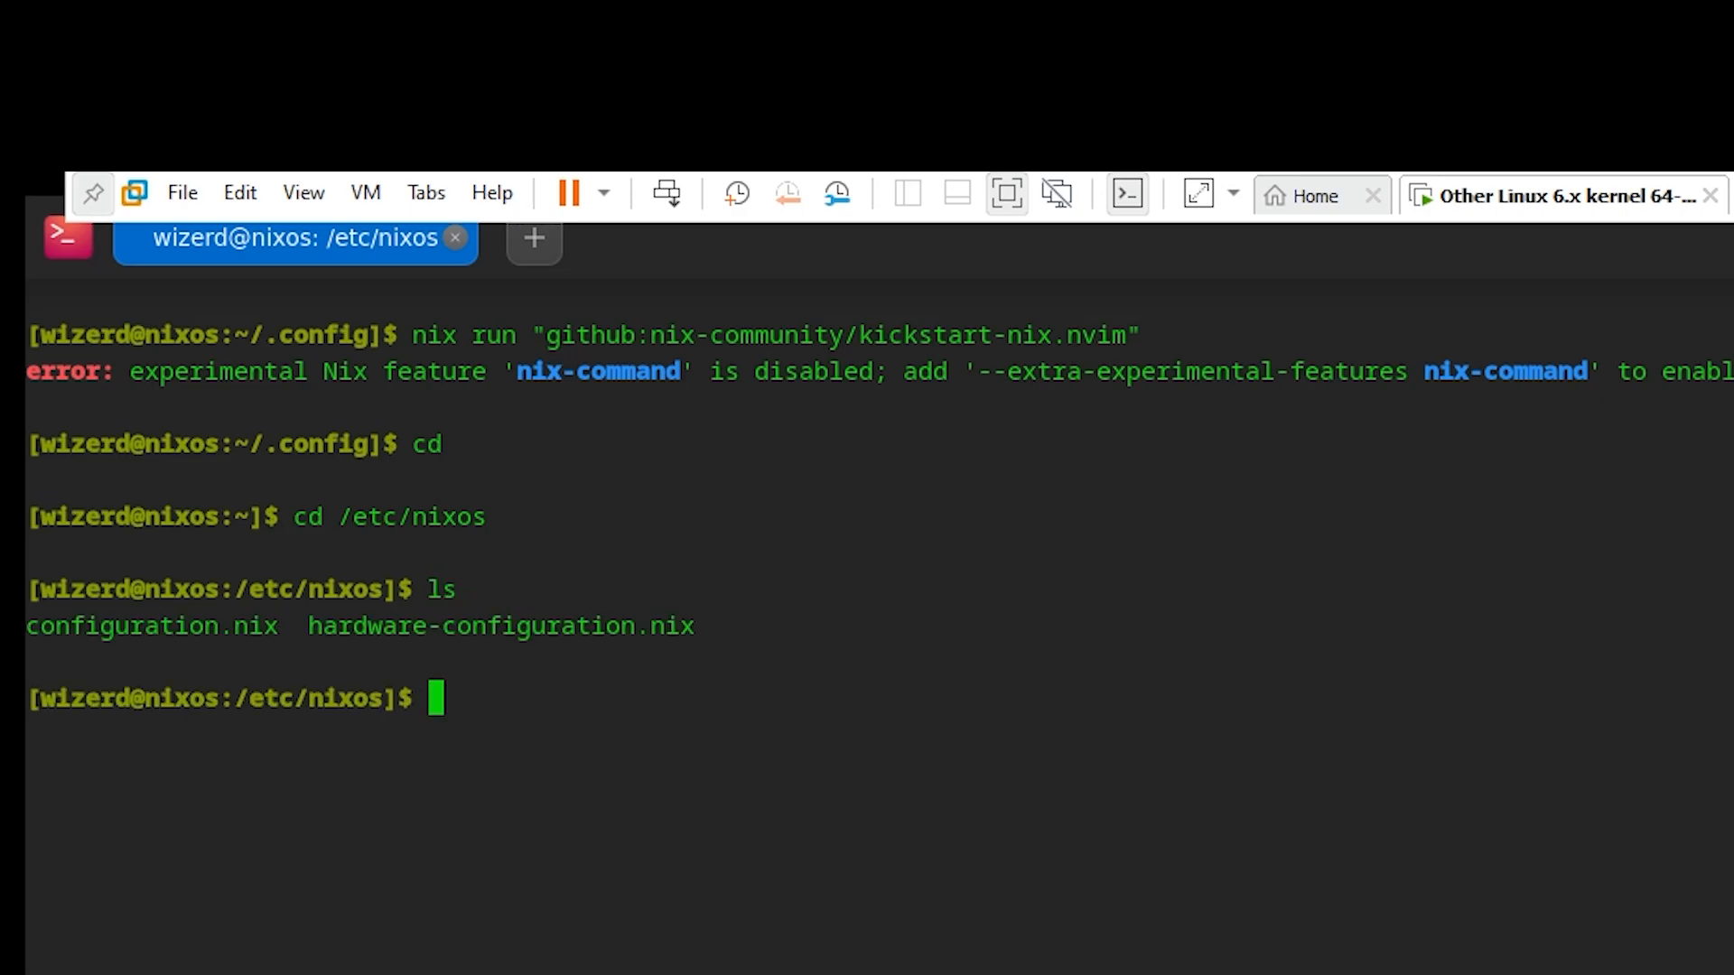
Open configuration.nix from /etc/nixos in Neovim.
text(nvim )
text(configurat)
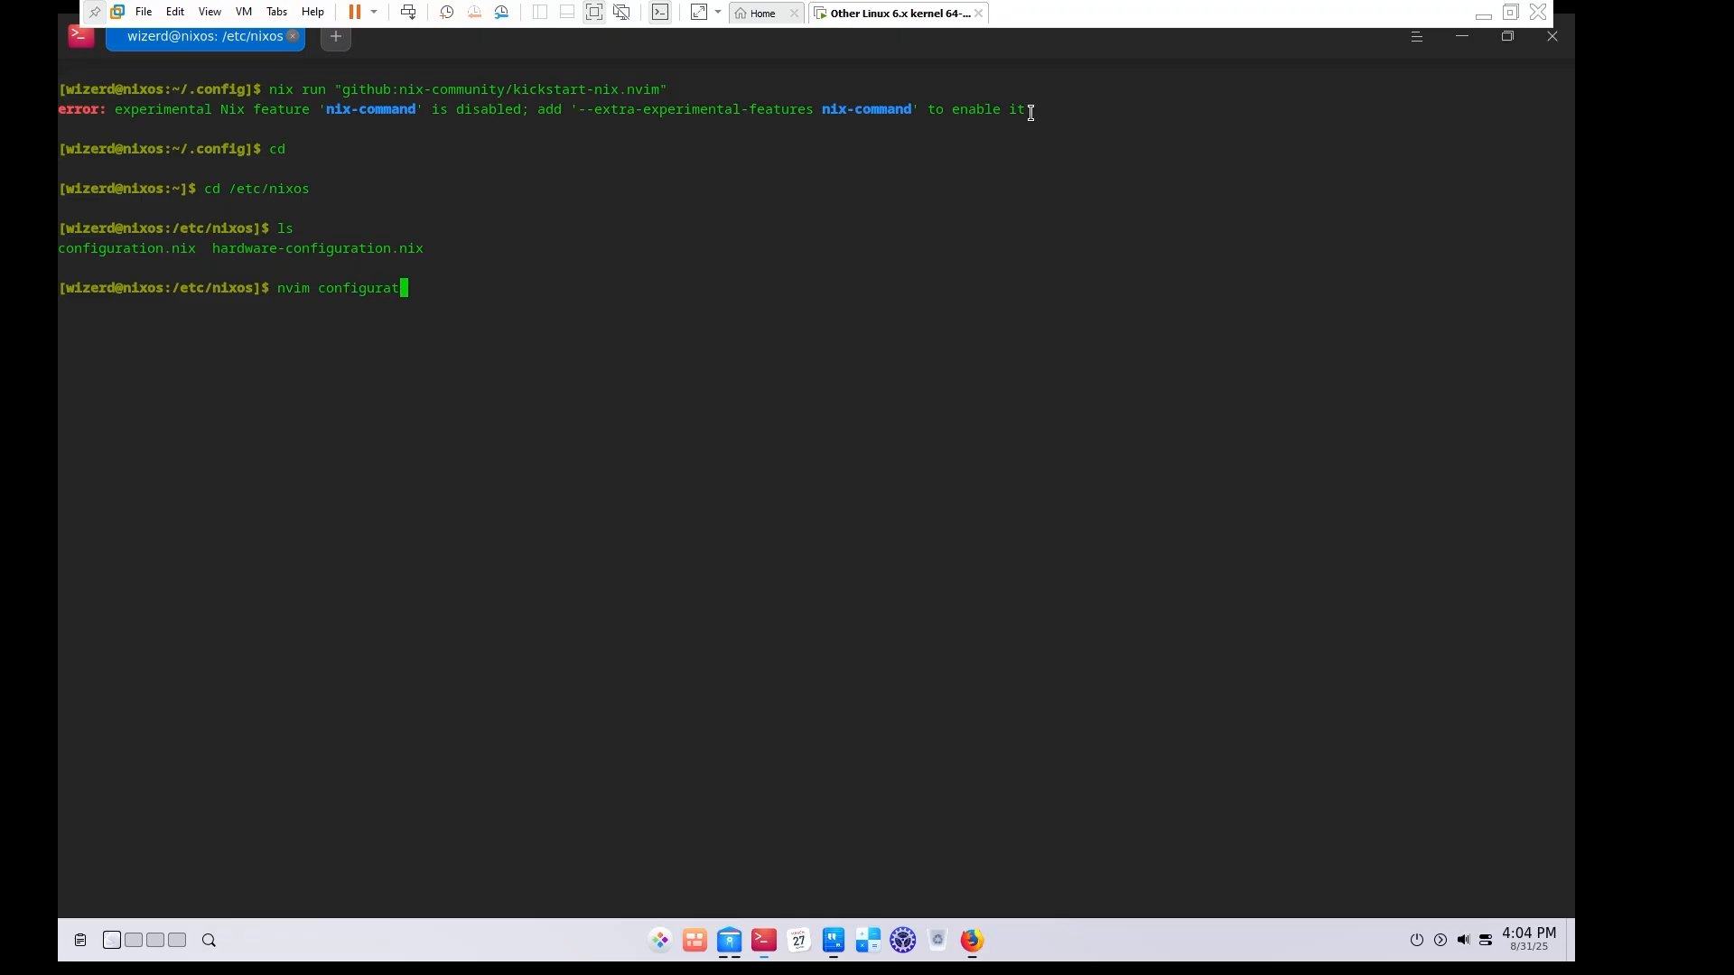
text(ion.nix)
key(Return)
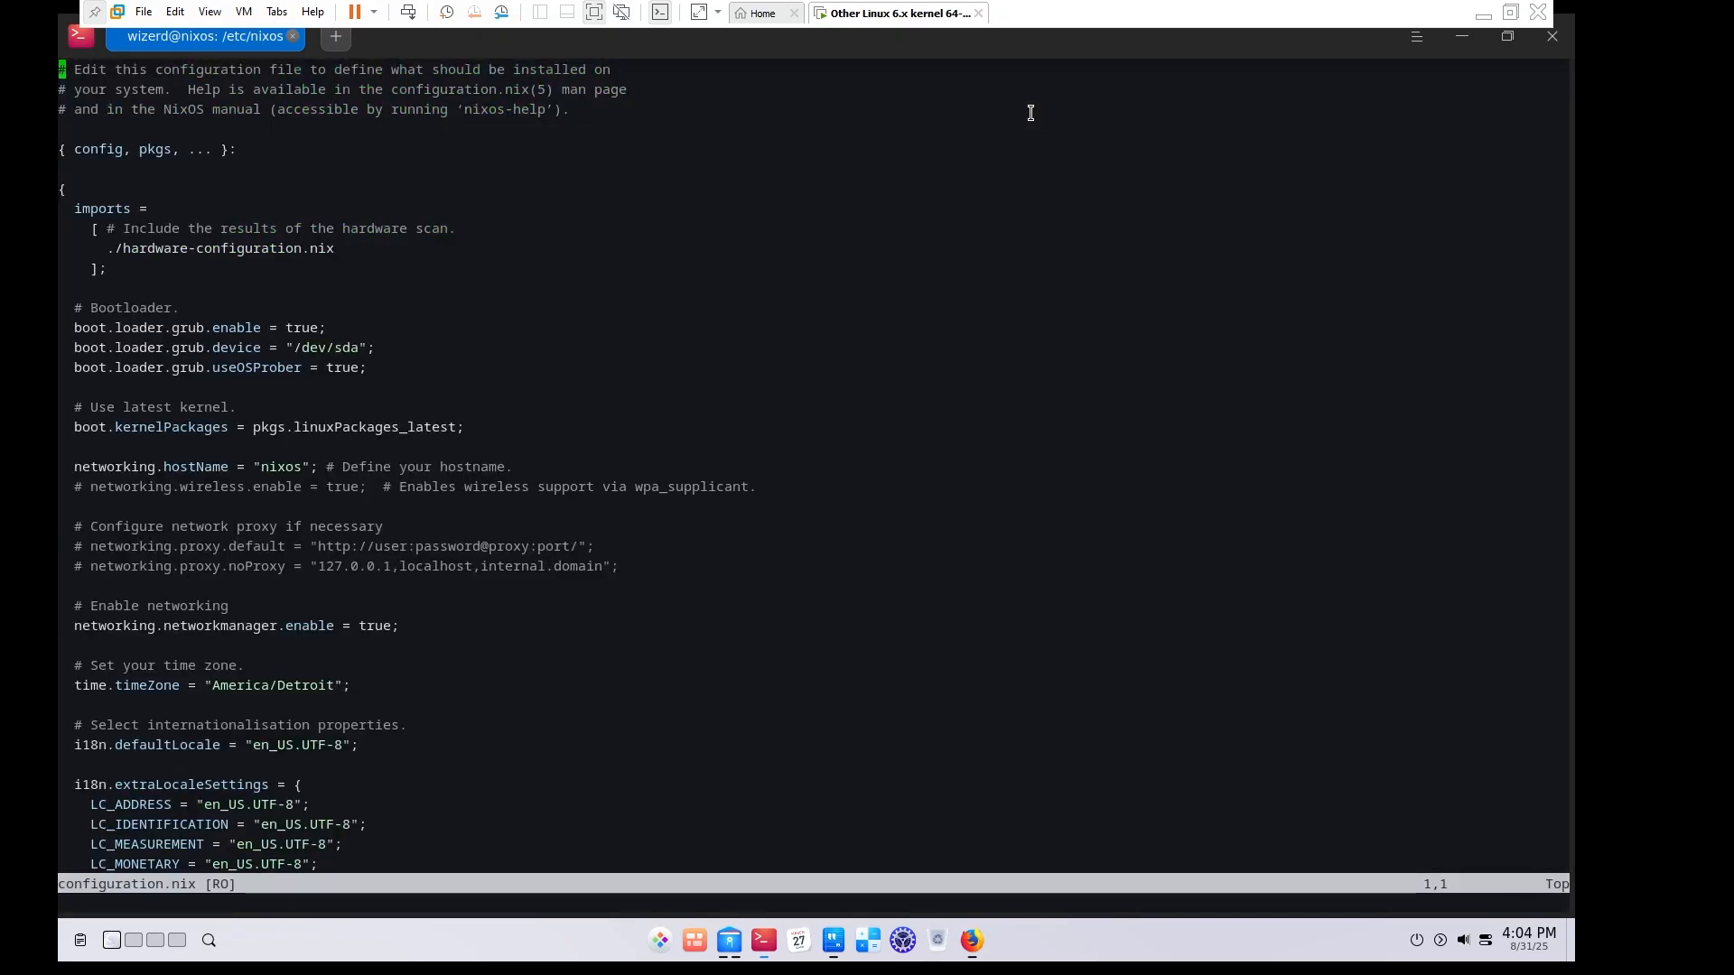
Look through configuration.nix down to the nix.settings.experimental-features line to check the flakes setting.
click(600, 626)
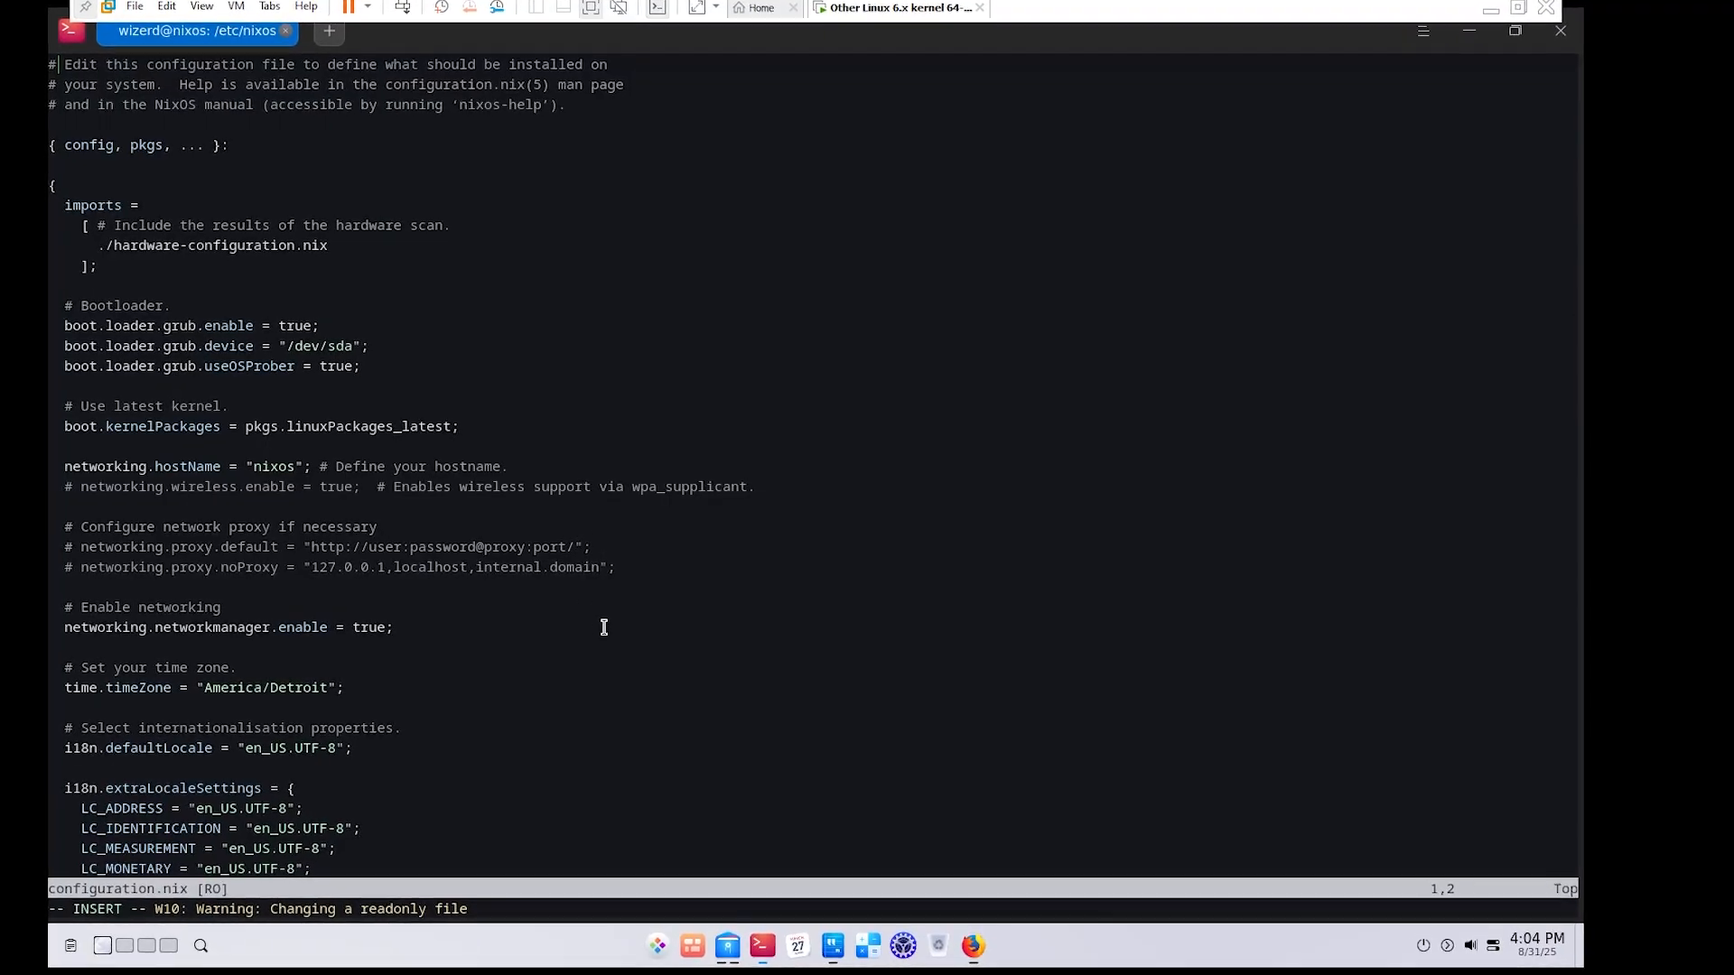
key(Down)
key(Down)
key(Down)
key(Down)
key(Down)
key(Down)
key(Down)
key(Down)
key(Down)
key(Down)
key(Down)
key(Down)
key(Down)
key(Down)
key(Down)
key(Down)
key(Down)
key(Down)
key(Down)
key(Down)
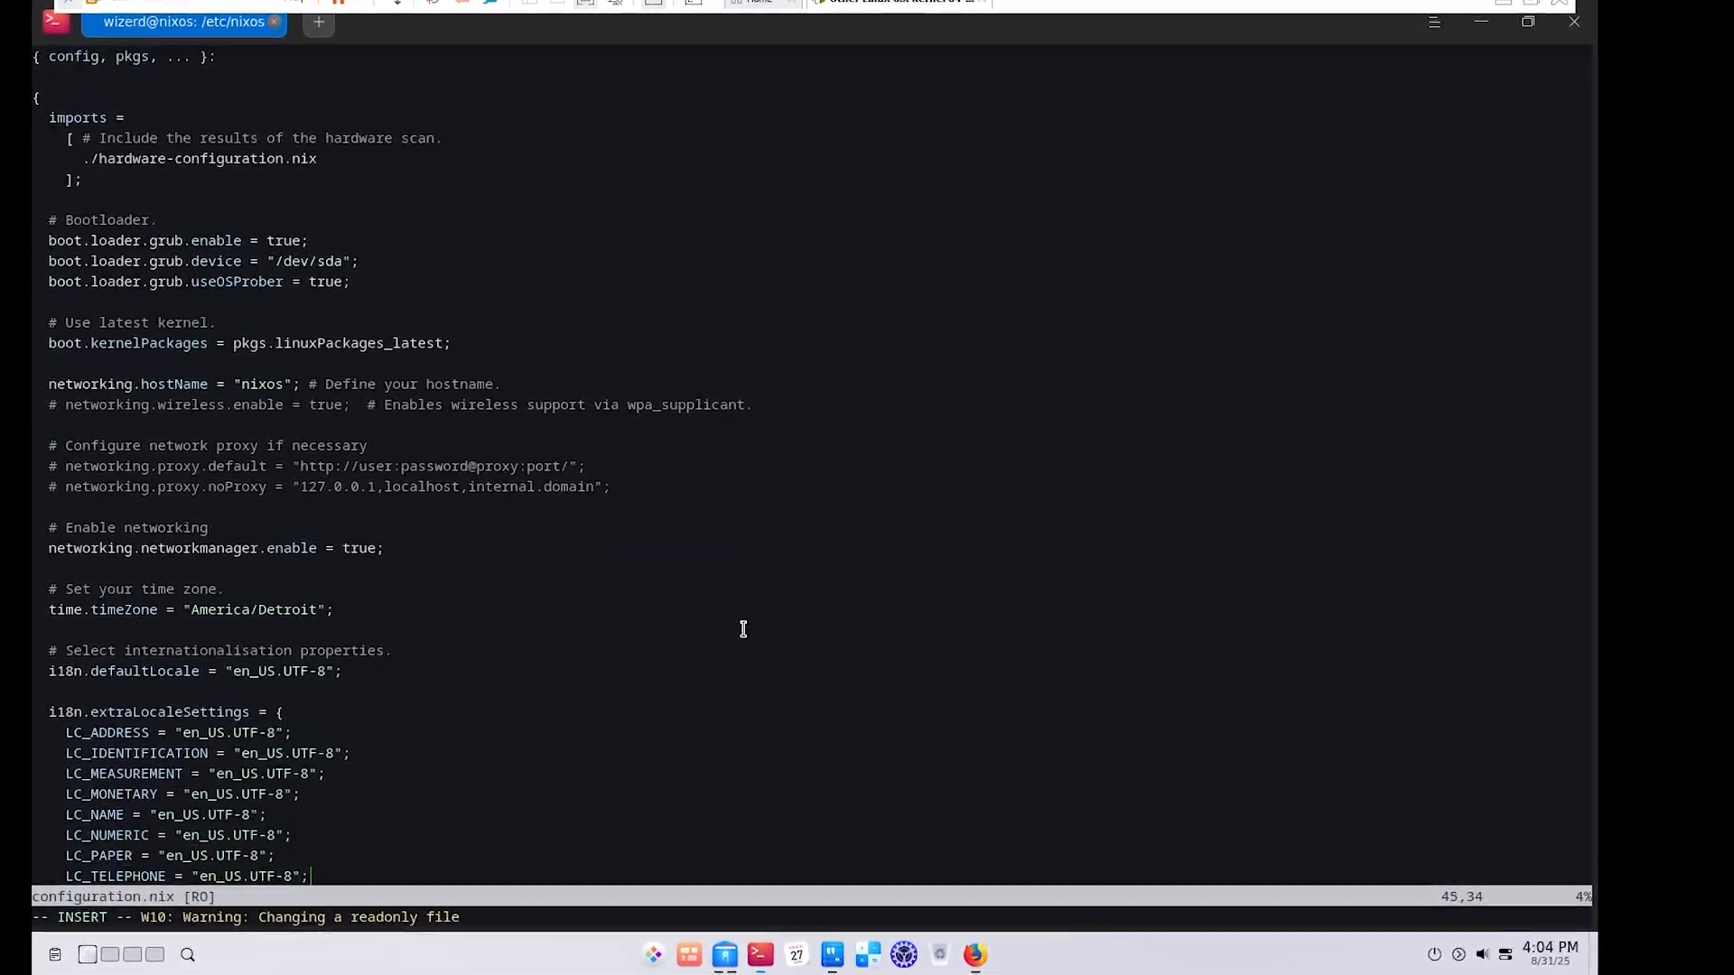
key(Down)
key(Down)
key(Down)
key(Down)
key(Down)
key(Down)
key(Down)
key(Down)
key(Down)
key(Down)
key(Down)
key(Down)
key(Down)
key(Down)
key(Down)
key(Down)
key(Down)
key(Down)
key(Down)
key(Down)
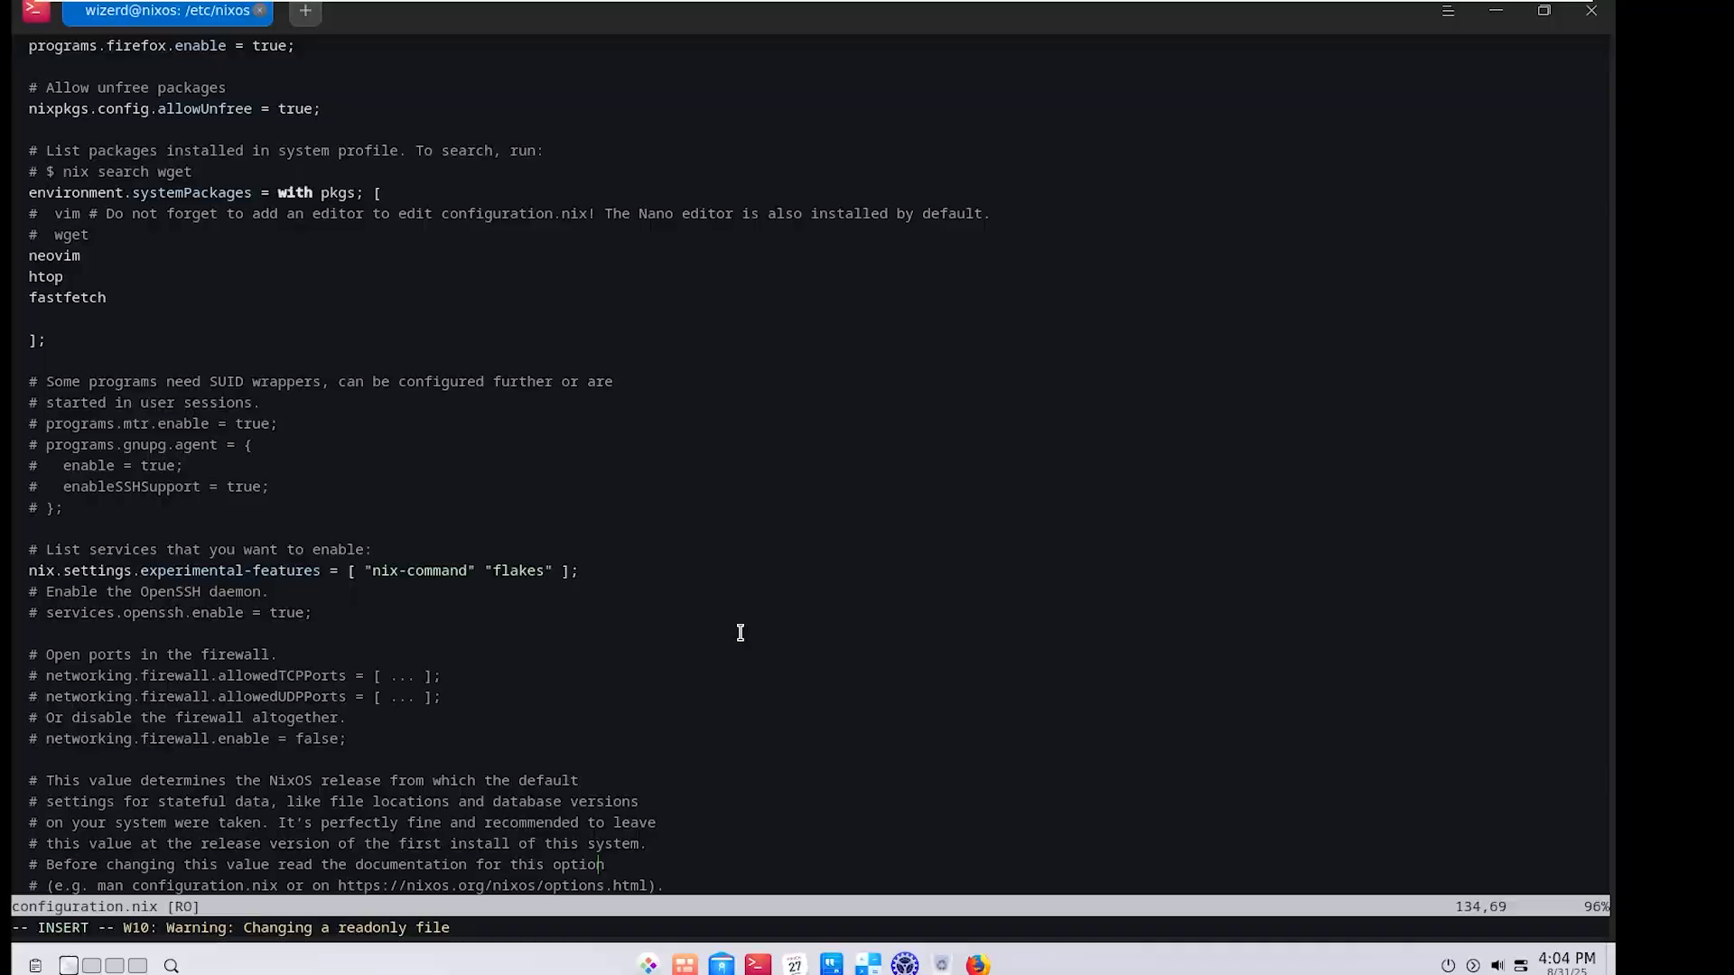
Add the line nix.settings.experimental-features = [ "nix-command"]; below the existing experimental-features line in configuration.nix.
key(Up)
key(Up)
key(Up)
key(Up)
key(Up)
key(Up)
key(Up)
key(Up)
key(Up)
key(Up)
key(Up)
key(Up)
key(Up)
key(Up)
key(Up)
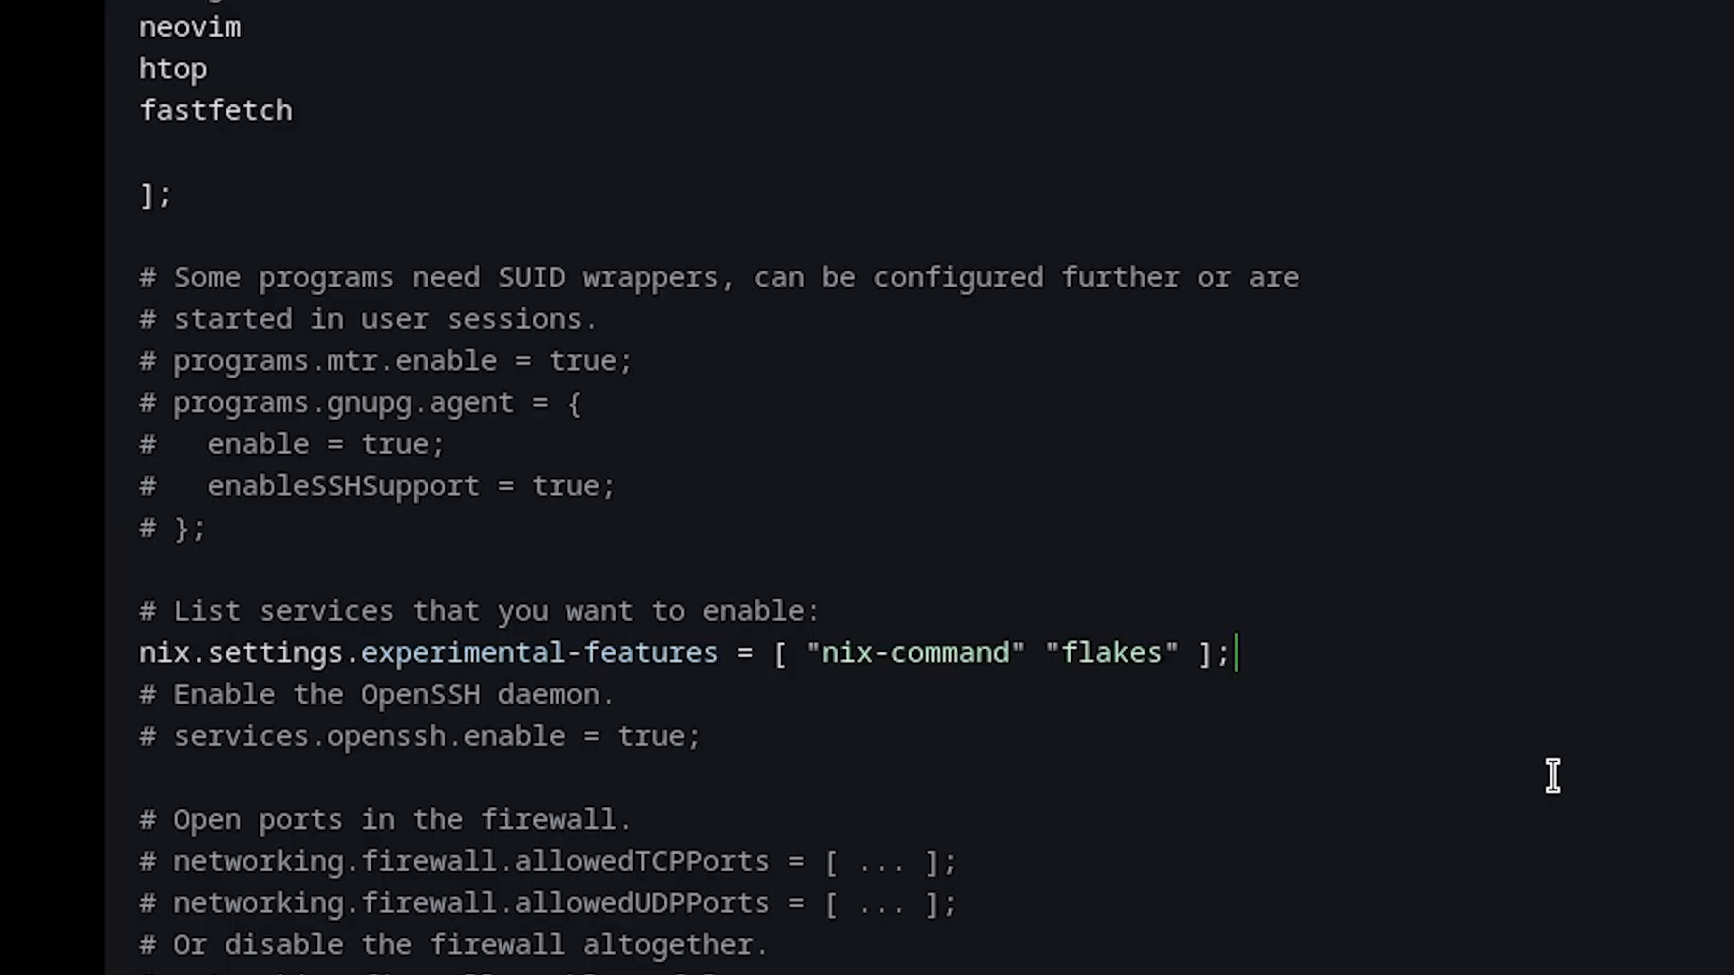
key(Return)
text(nix)
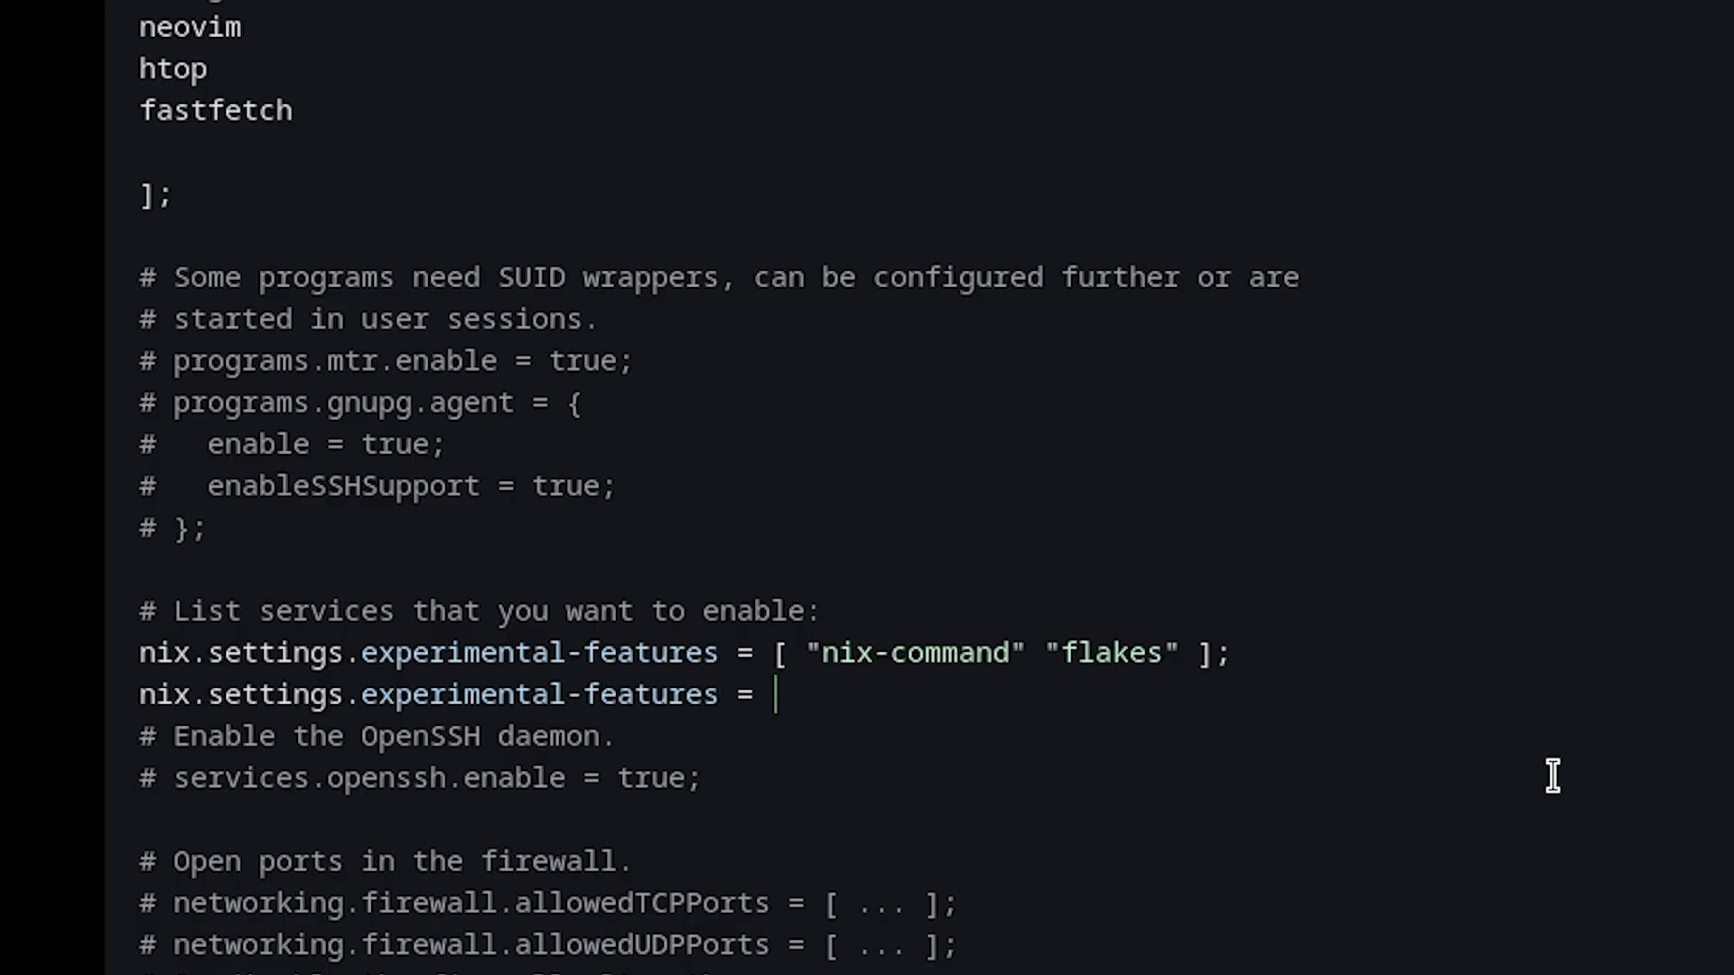
text([ "nix-command"];)
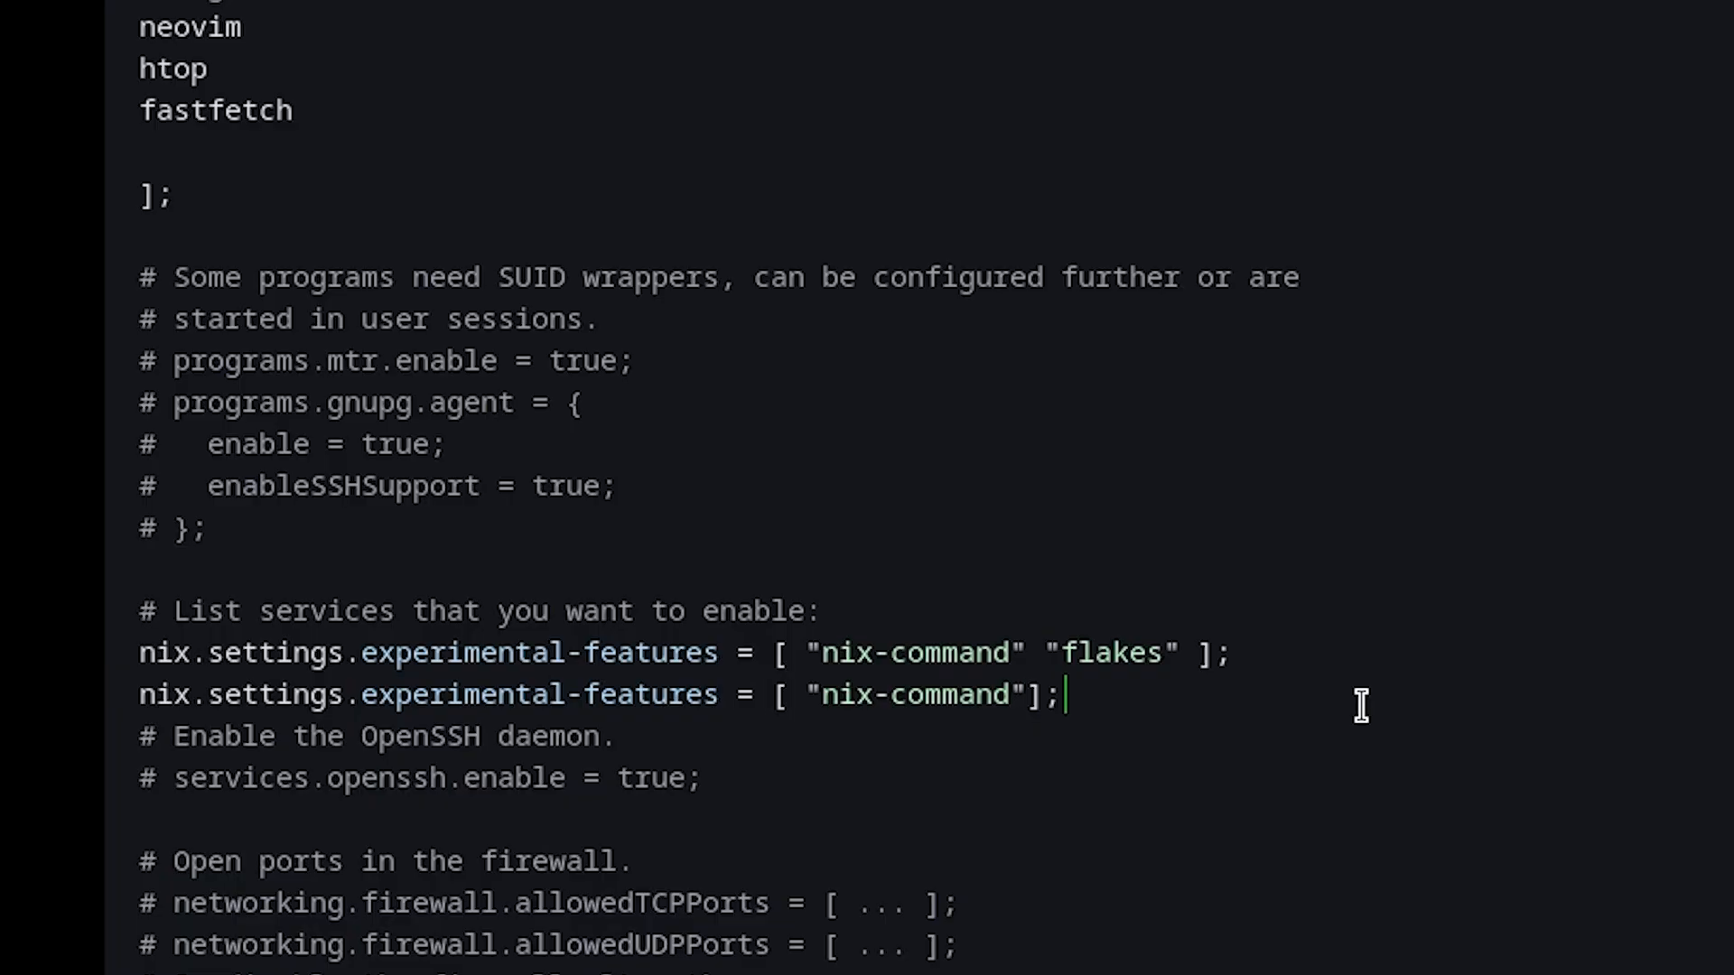
key(Escape)
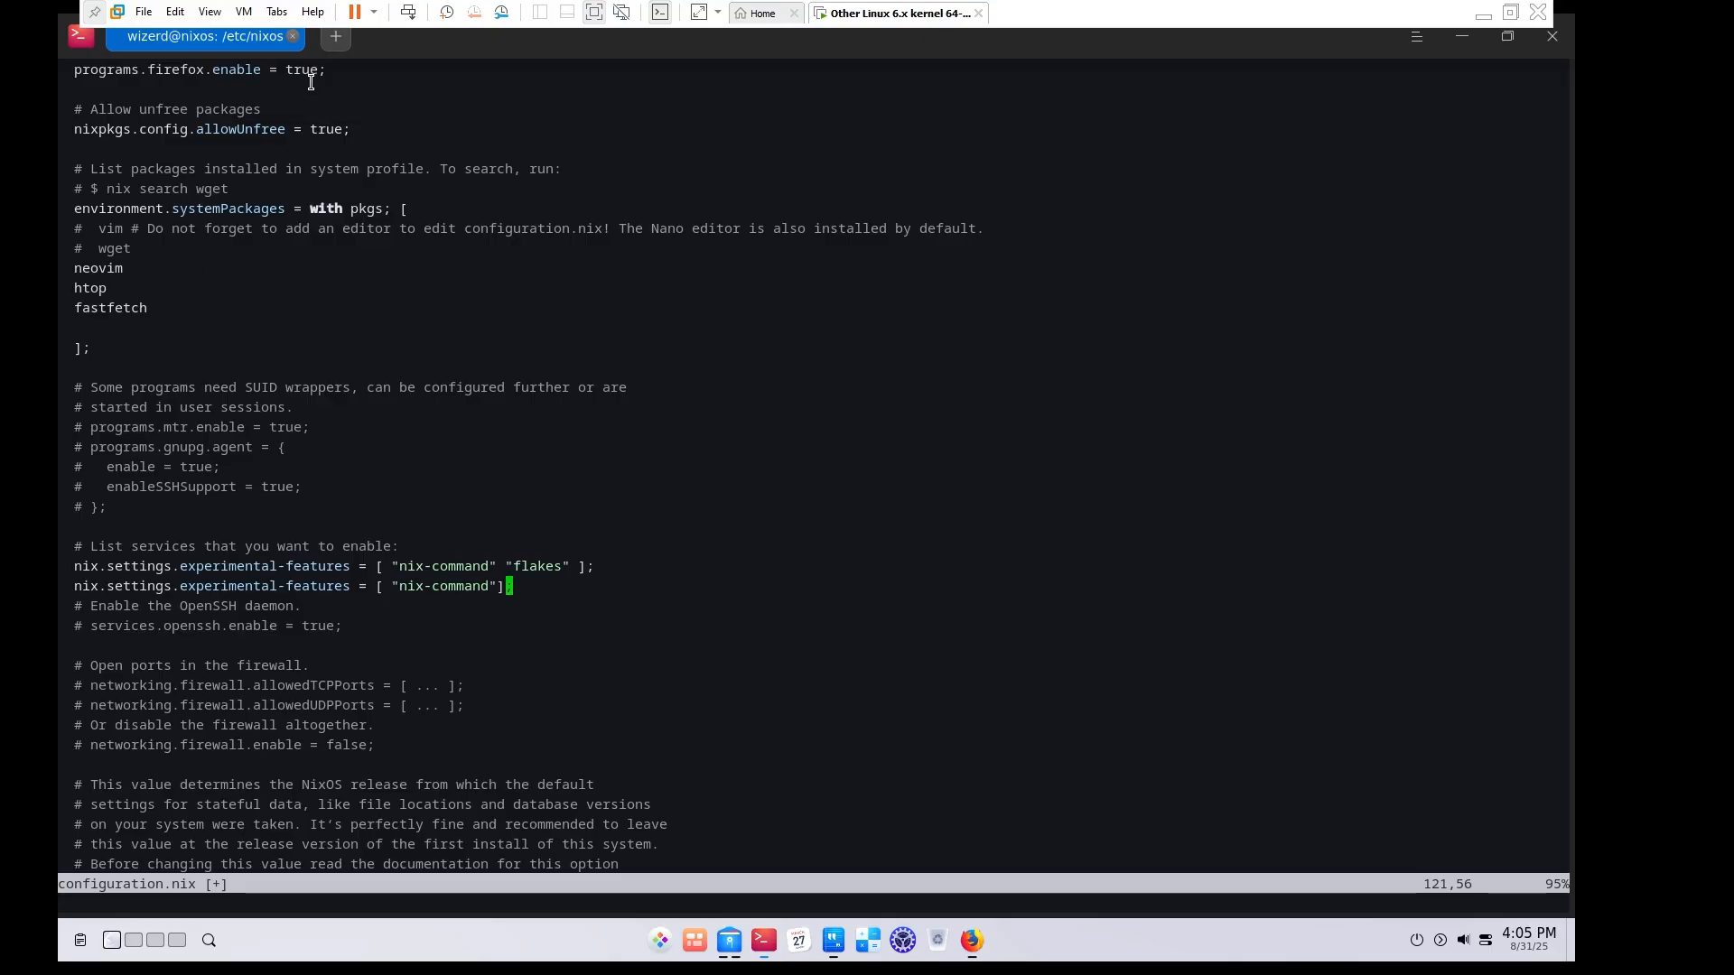
Open a second terminal session and try nix run "github:nix-community/kickstart-nix.nvim" twice.
click(335, 36)
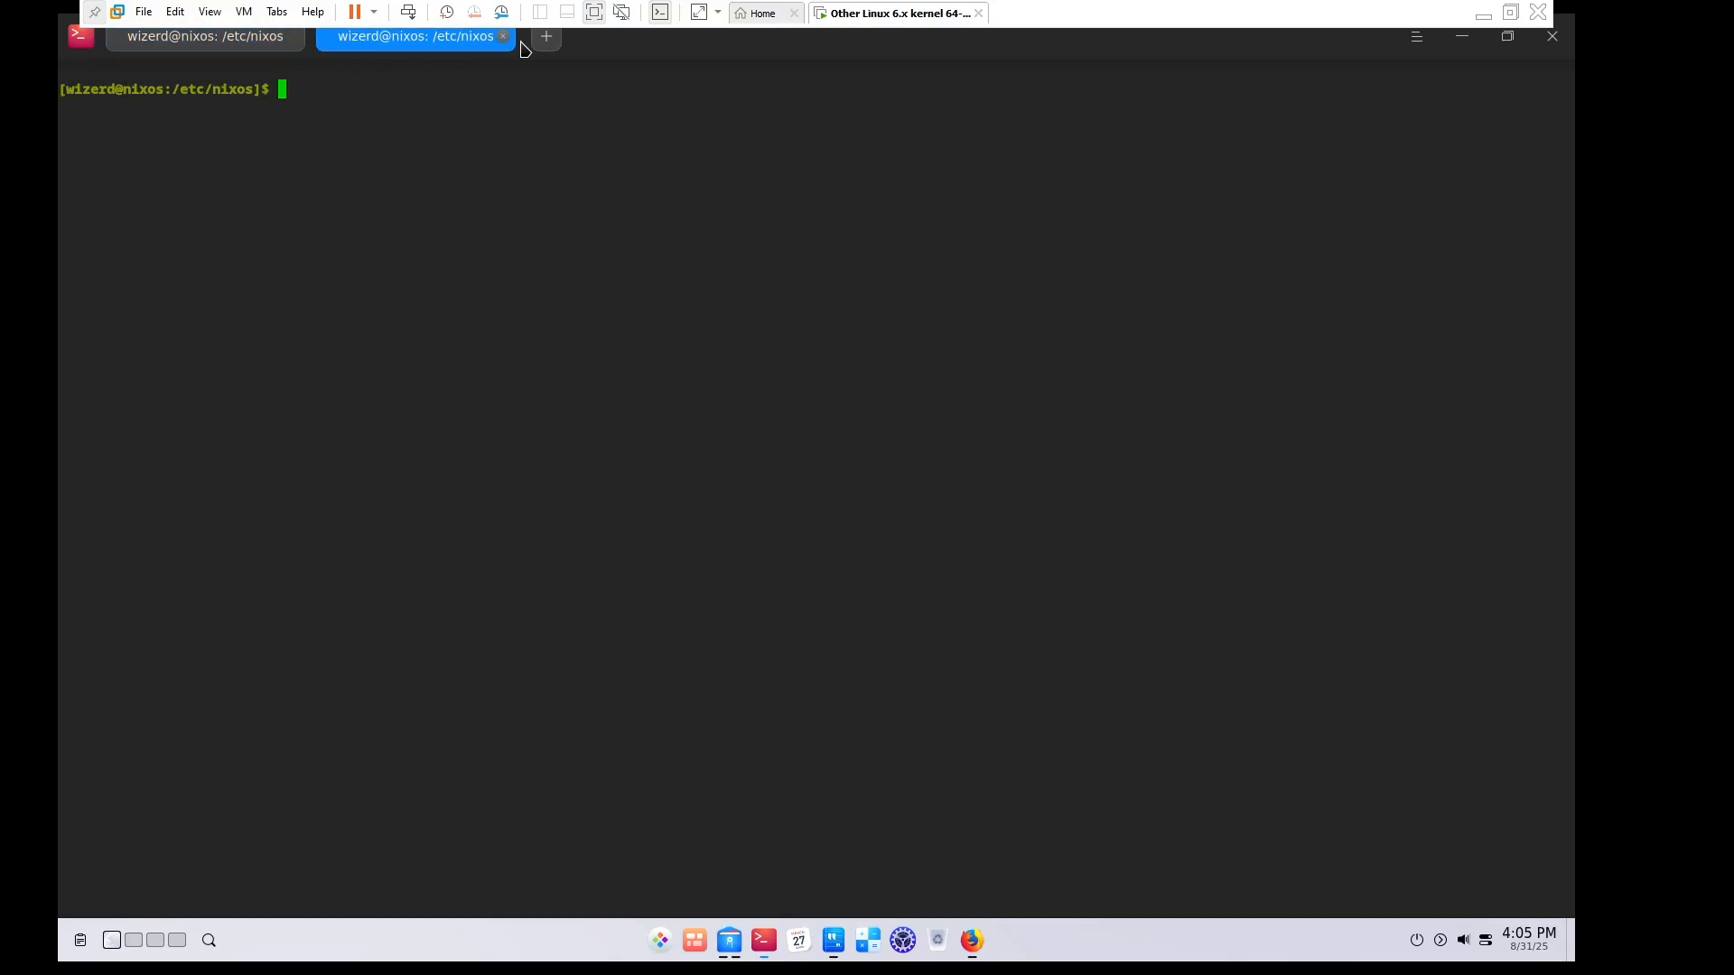
text(nix run "github:nix-community/kickstart-nix.nvim")
key(Return)
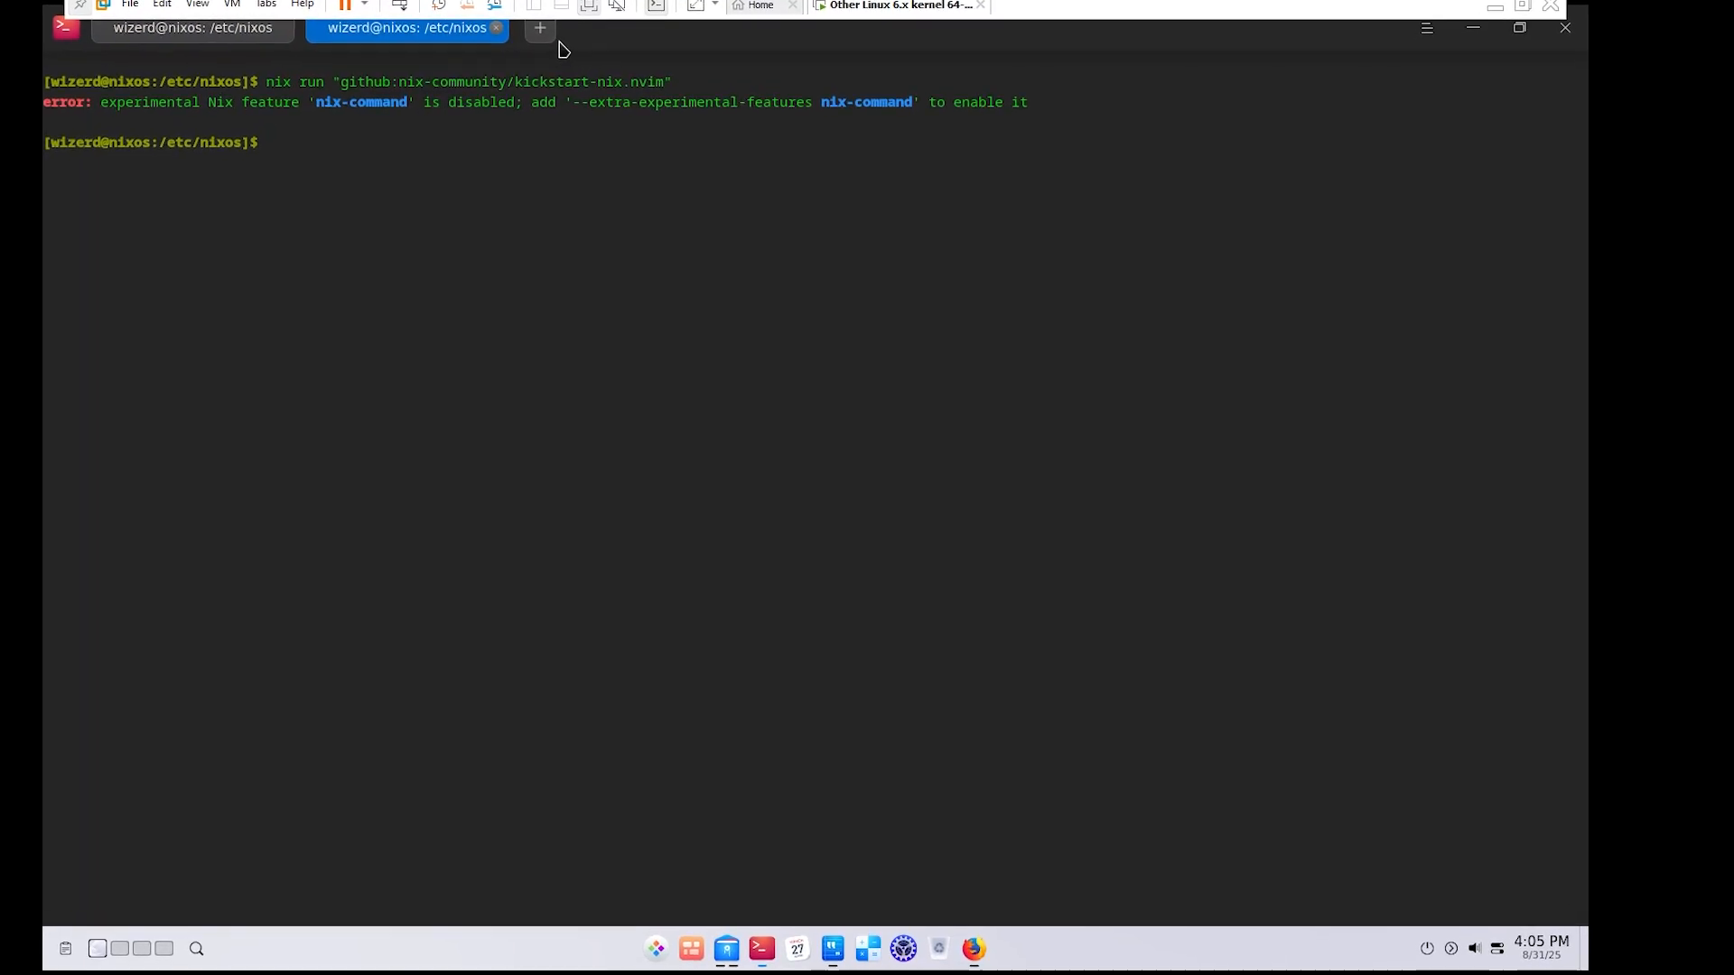
key(ctrl+shift+v)
key(Return)
Try the kickstart-nix.nvim nix run command with --extra-experimental-features nix-command appended.
key(ctrl+shift+v)
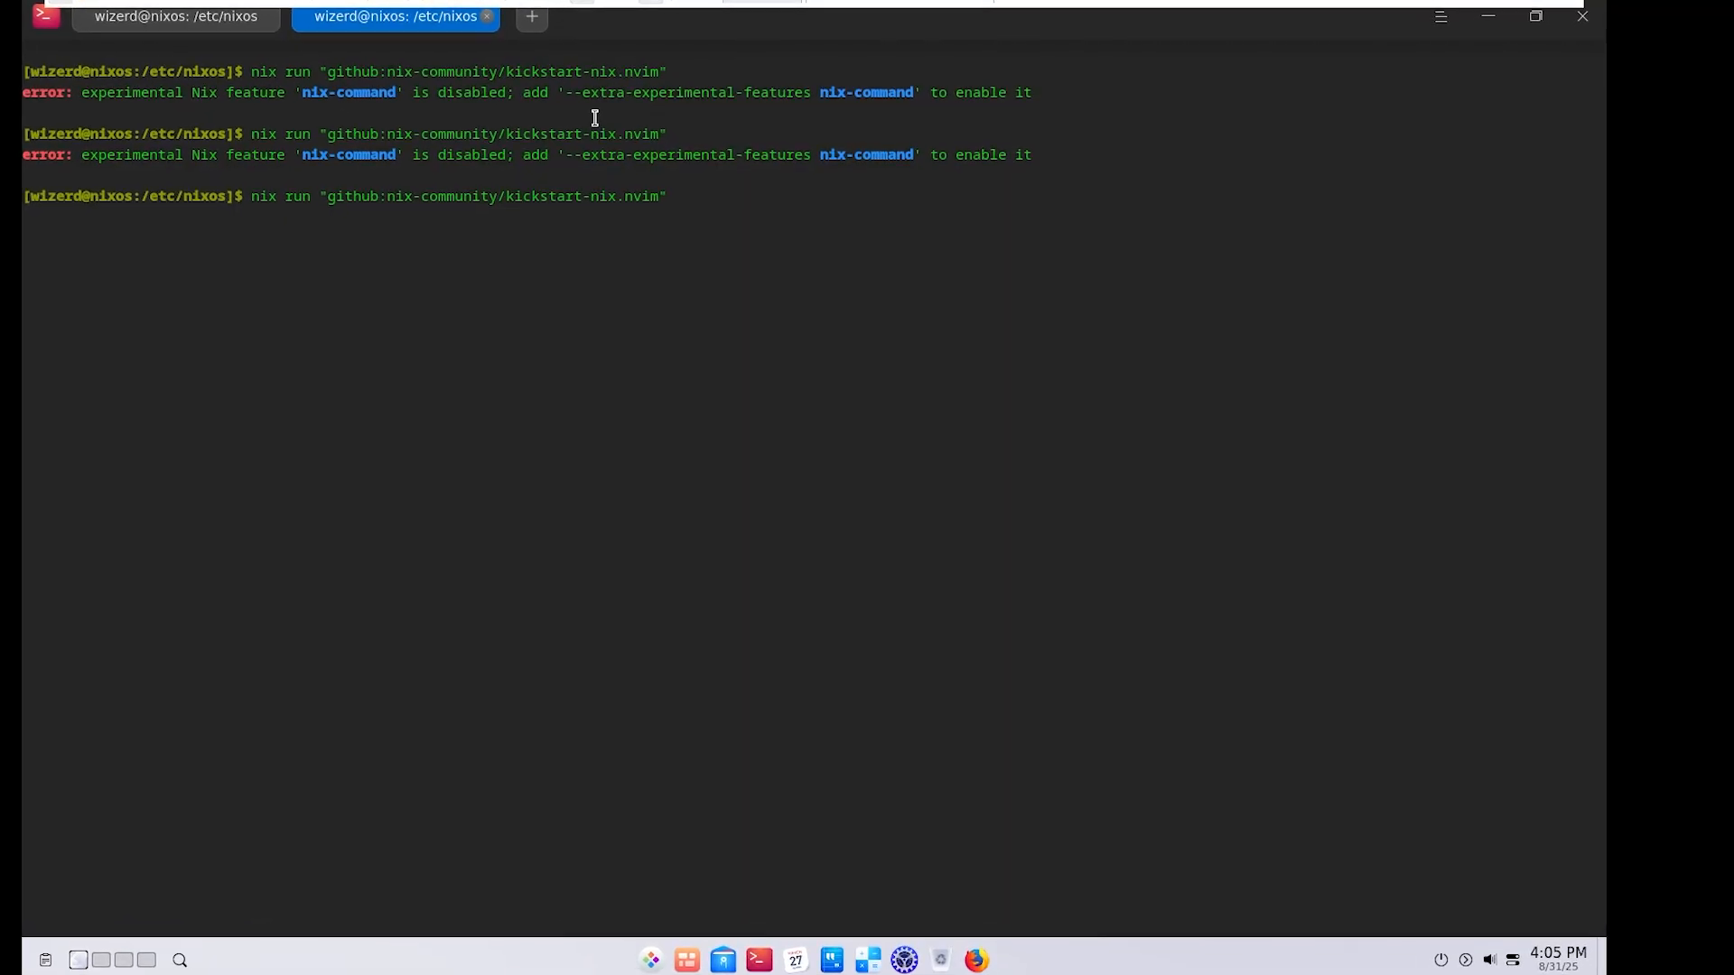
text(--extra-experimental-fe)
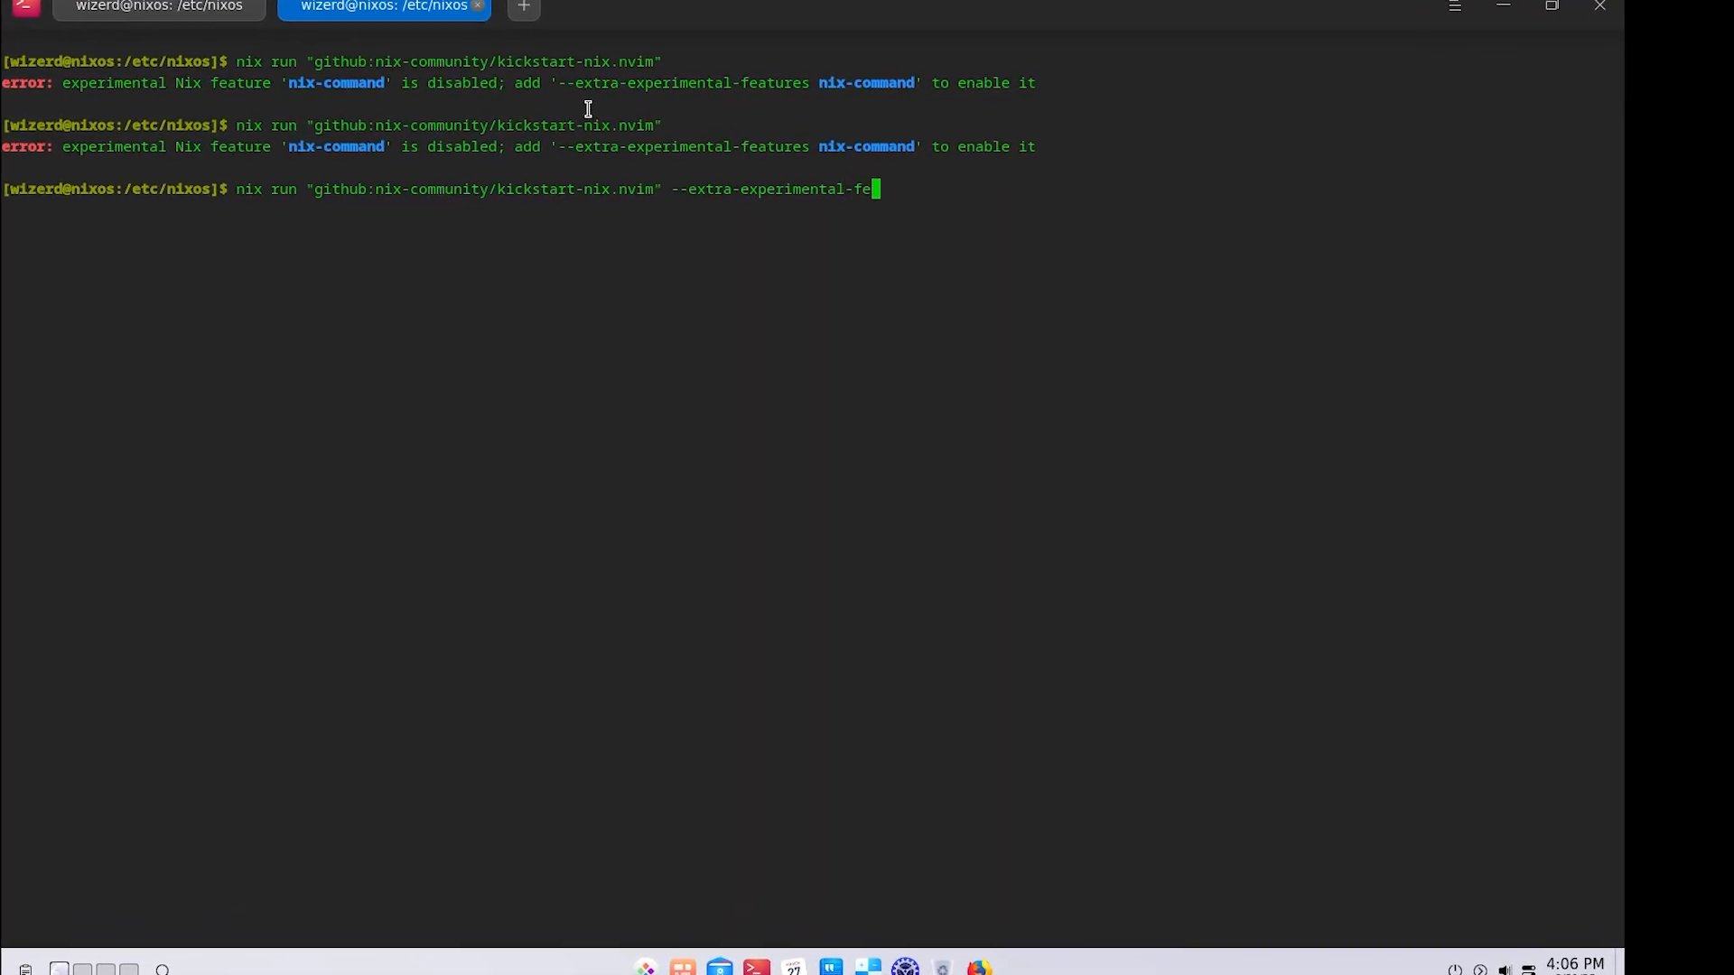
text(atures nix-command)
key(Return)
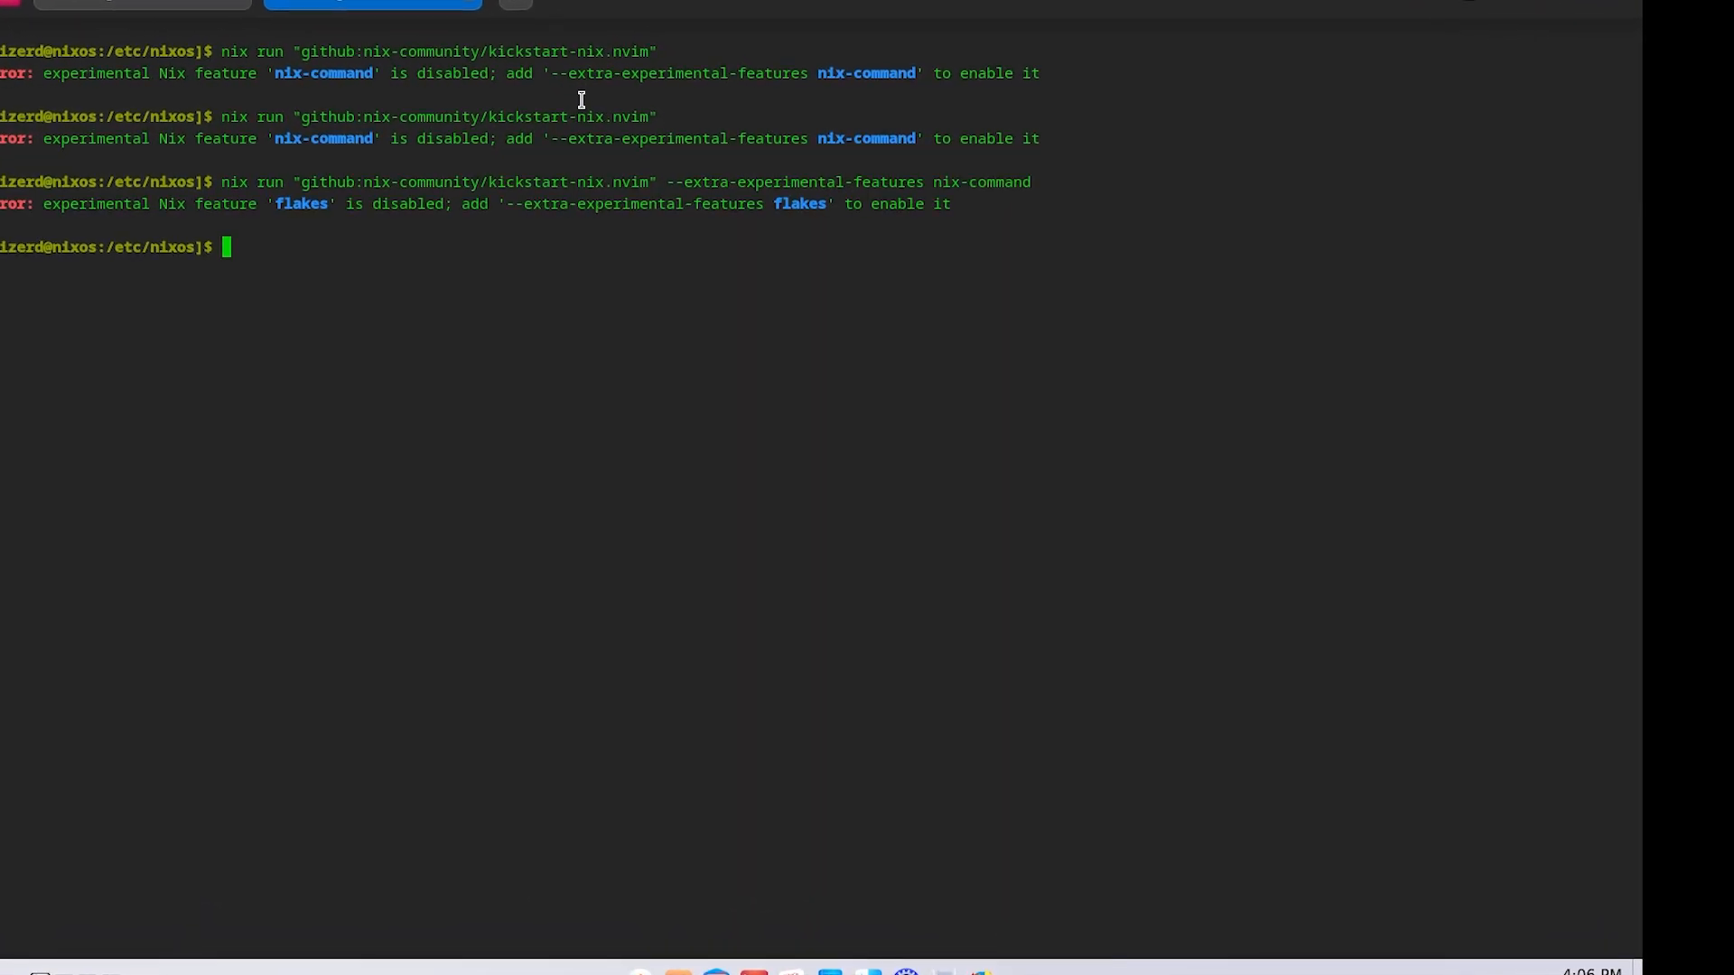
text(nix run "github:nix-community/kickstart-nix.nvim")
key(Left)
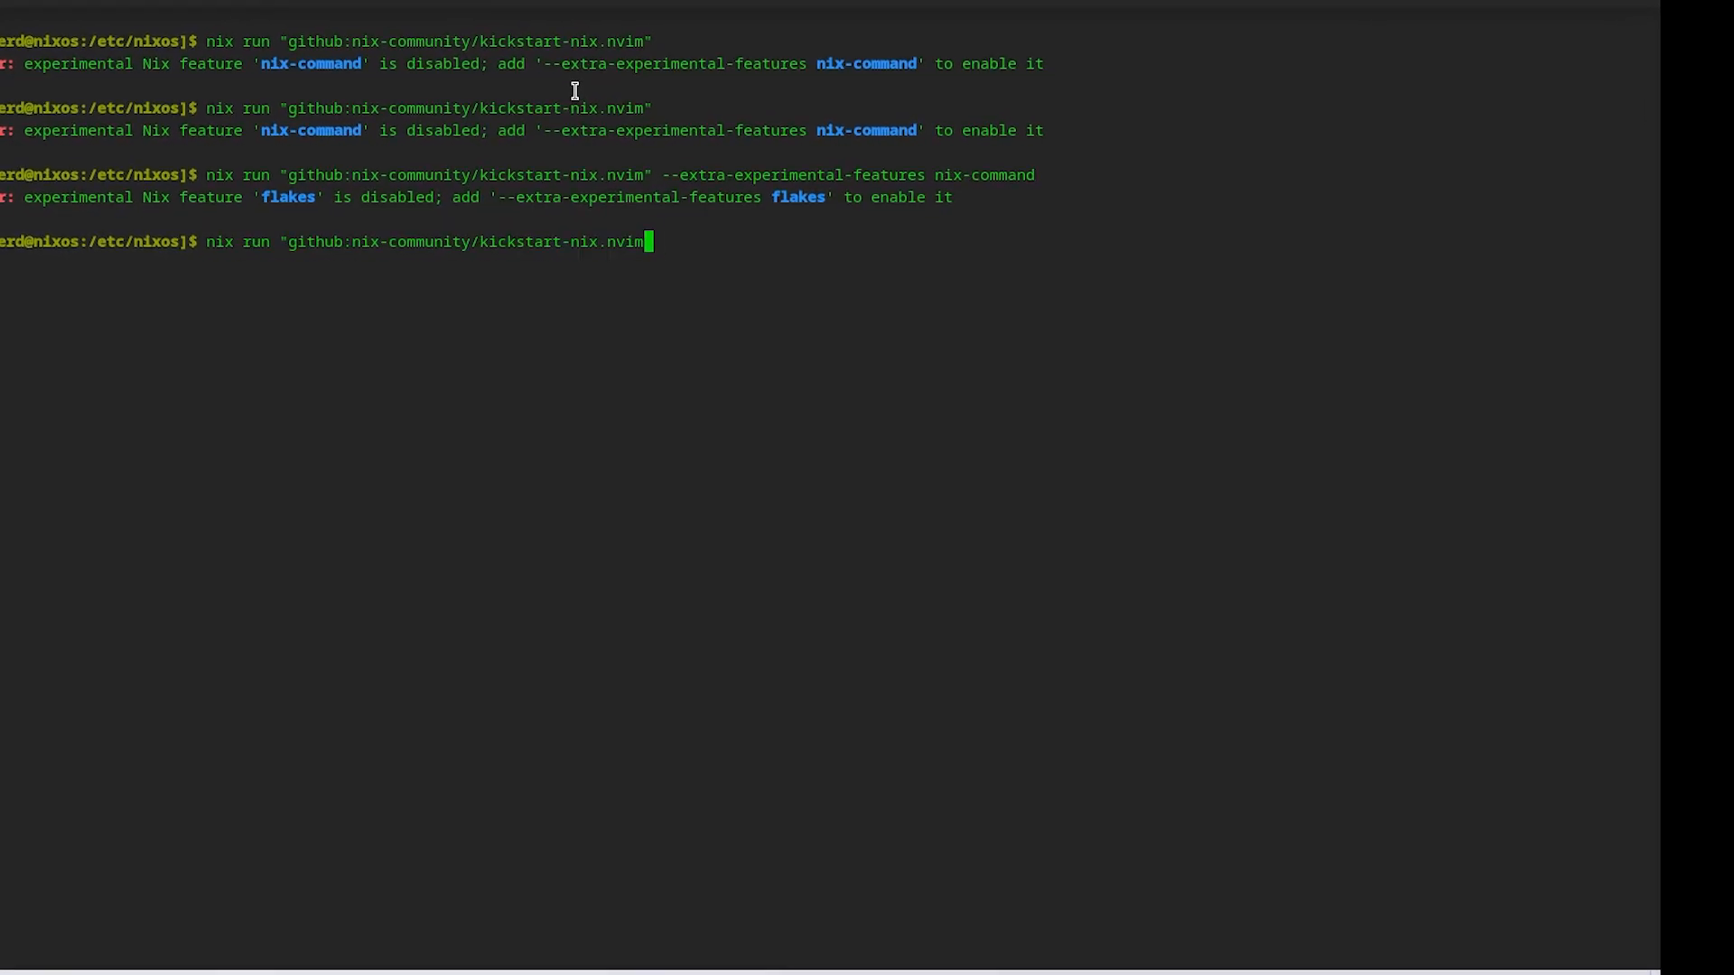
key(BackSpace)
key(BackSpace)
key(BackSpace)
key(BackSpace)
key(BackSpace)
key(BackSpace)
key(BackSpace)
key(BackSpace)
key(BackSpace)
key(BackSpace)
key(BackSpace)
key(BackSpace)
key(BackSpace)
key(BackSpace)
key(BackSpace)
key(BackSpace)
key(BackSpace)
key(BackSpace)
key(BackSpace)
key(BackSpace)
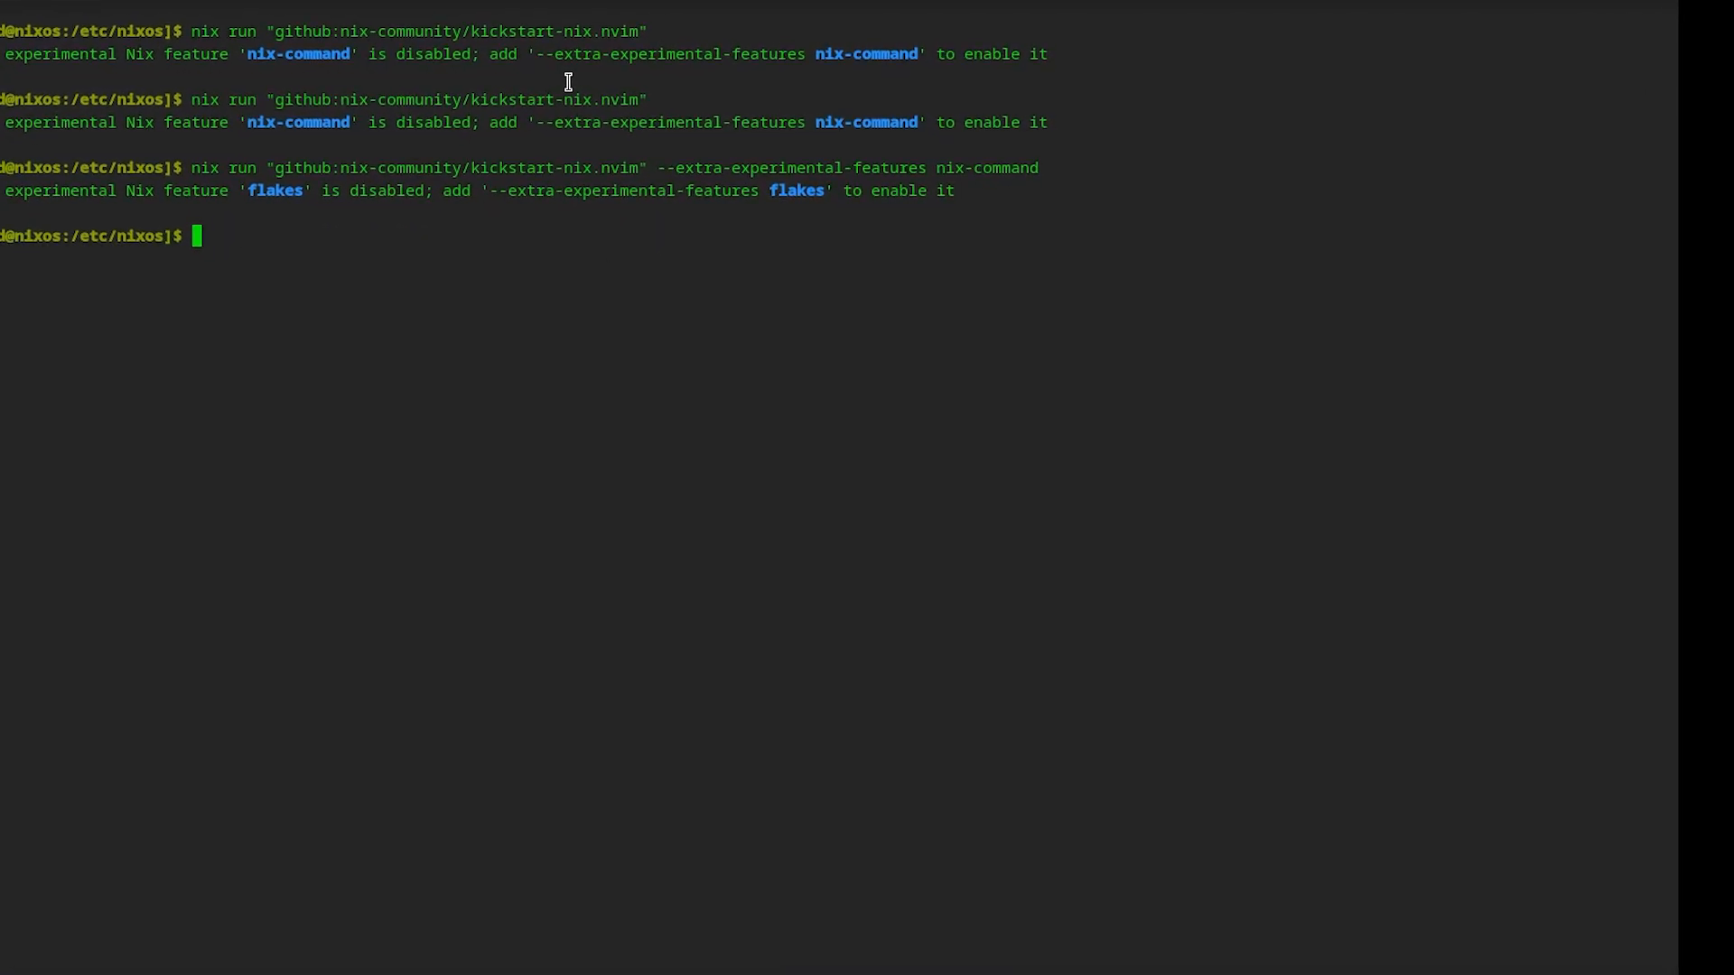
Try the previous nix run command again with flakes added after nix-command.
key(Up)
text(flakes)
key(Return)
Recall the last nix run command and place the text cursor just before flakes.
key(Up)
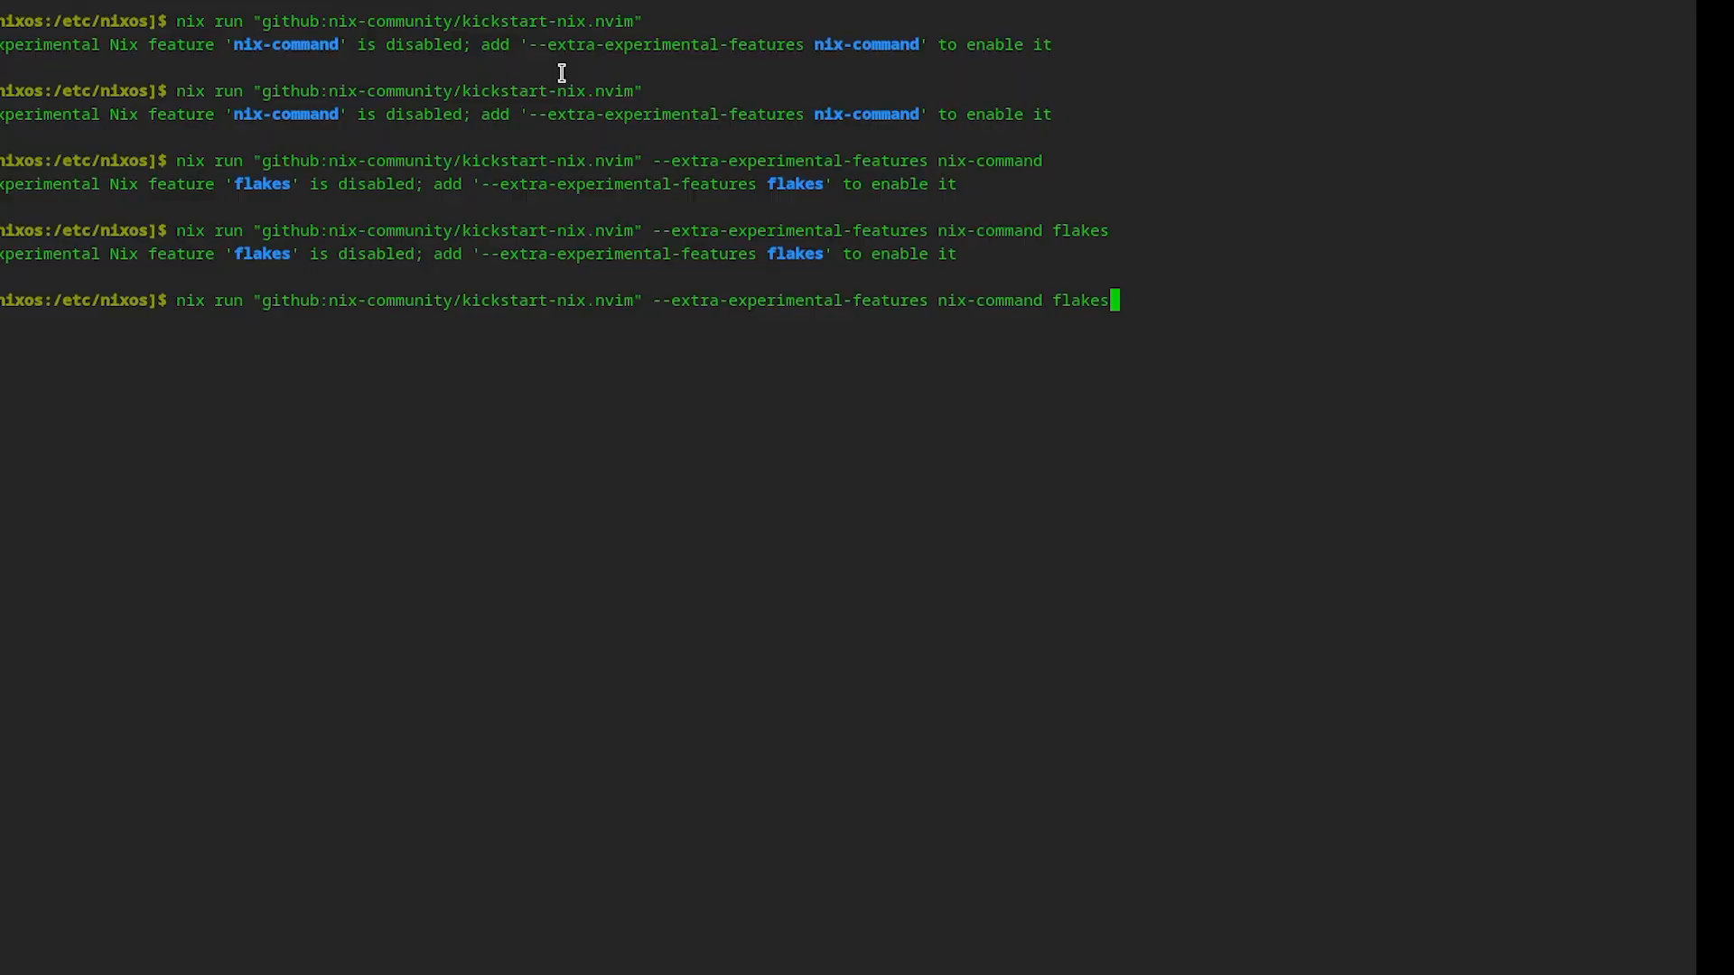
key(Left)
key(Left)
key(Left)
key(Left)
key(Left)
key(Left)
key(Left)
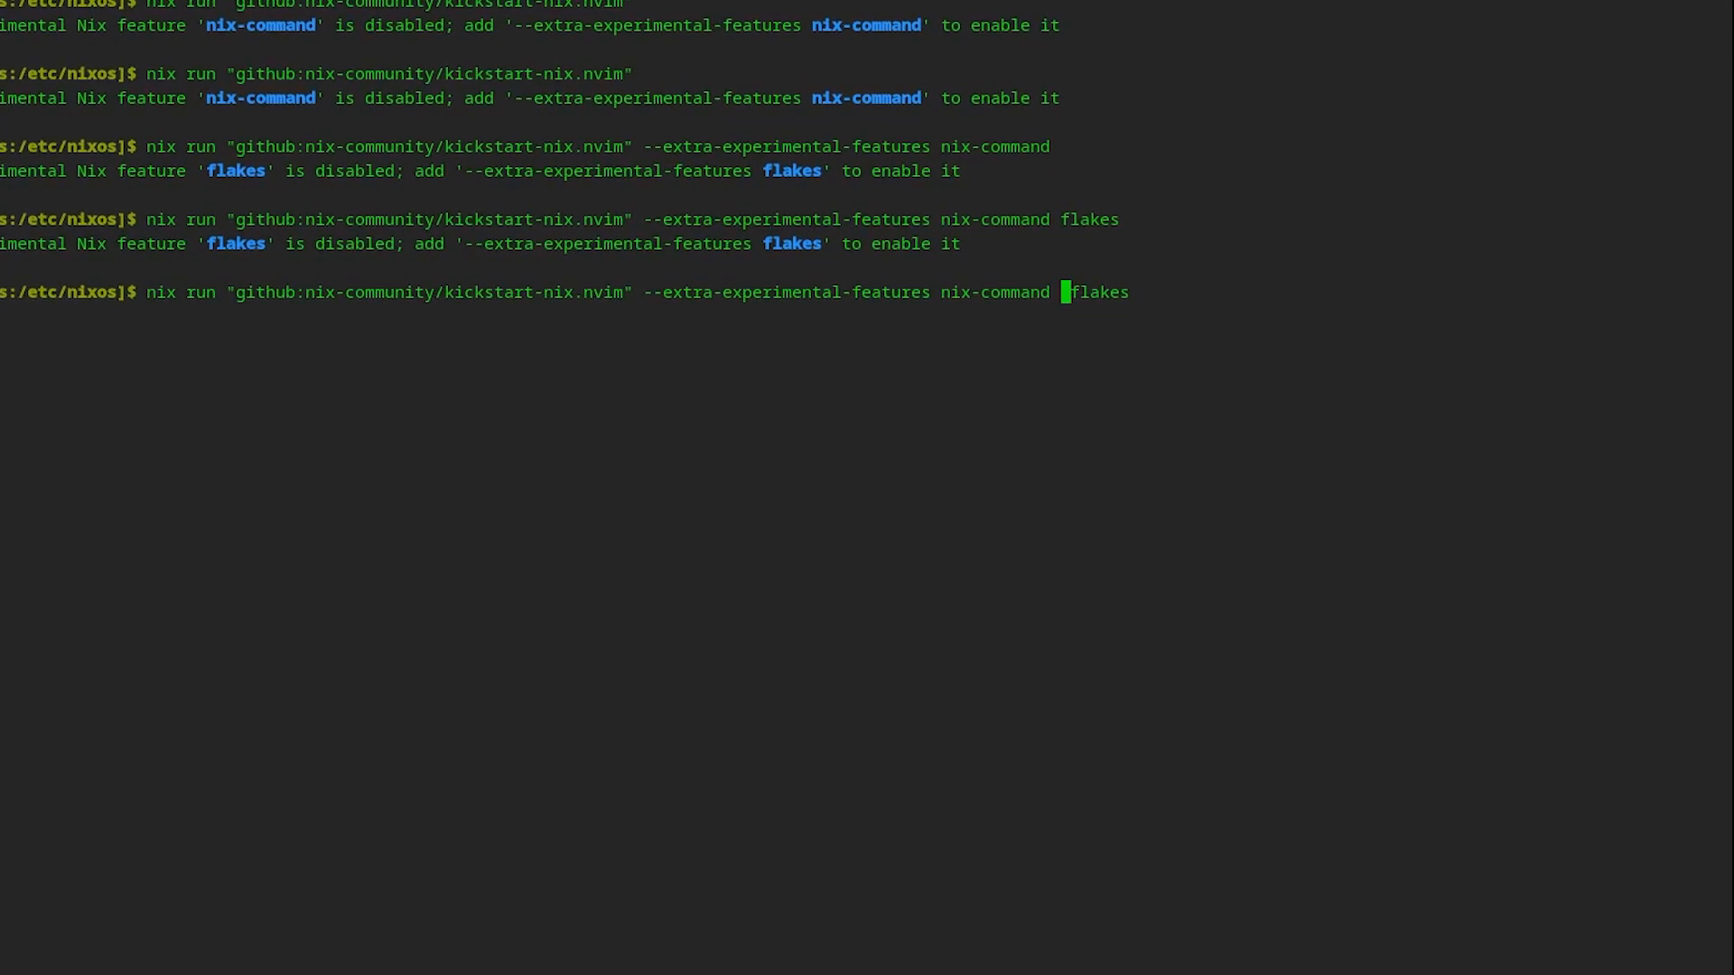
Open the terminal's settings and lower the window opacity slightly.
right_click(647, 6)
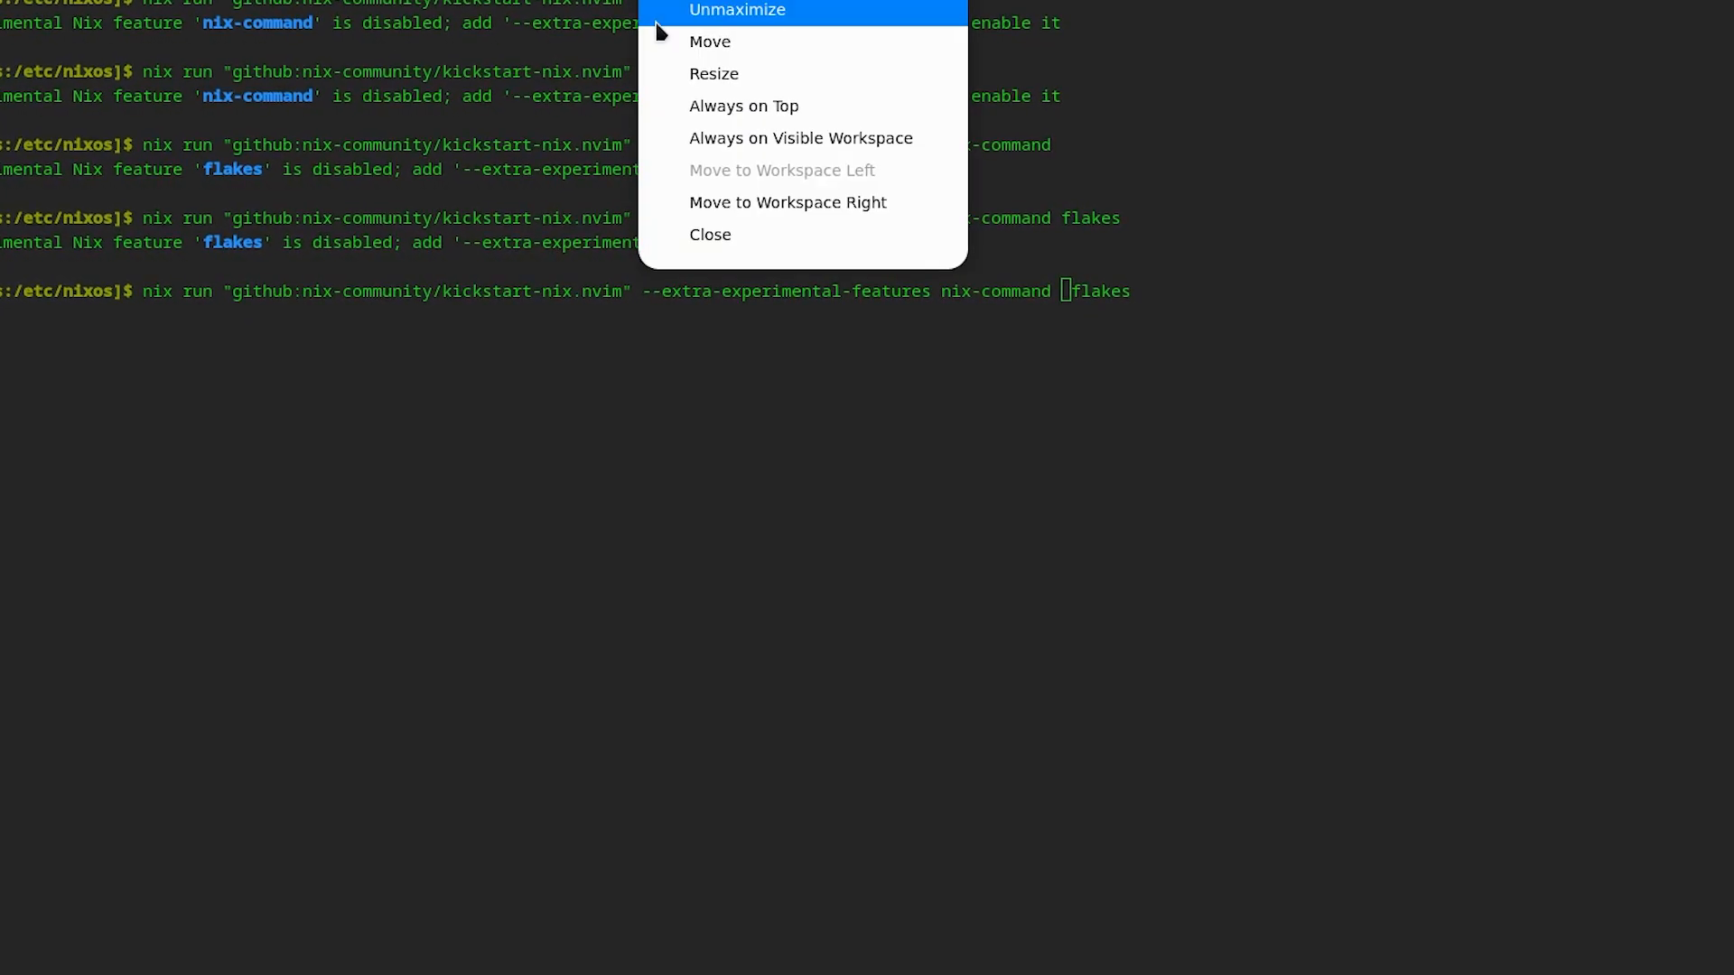
click(1239, 180)
right_click(1504, 201)
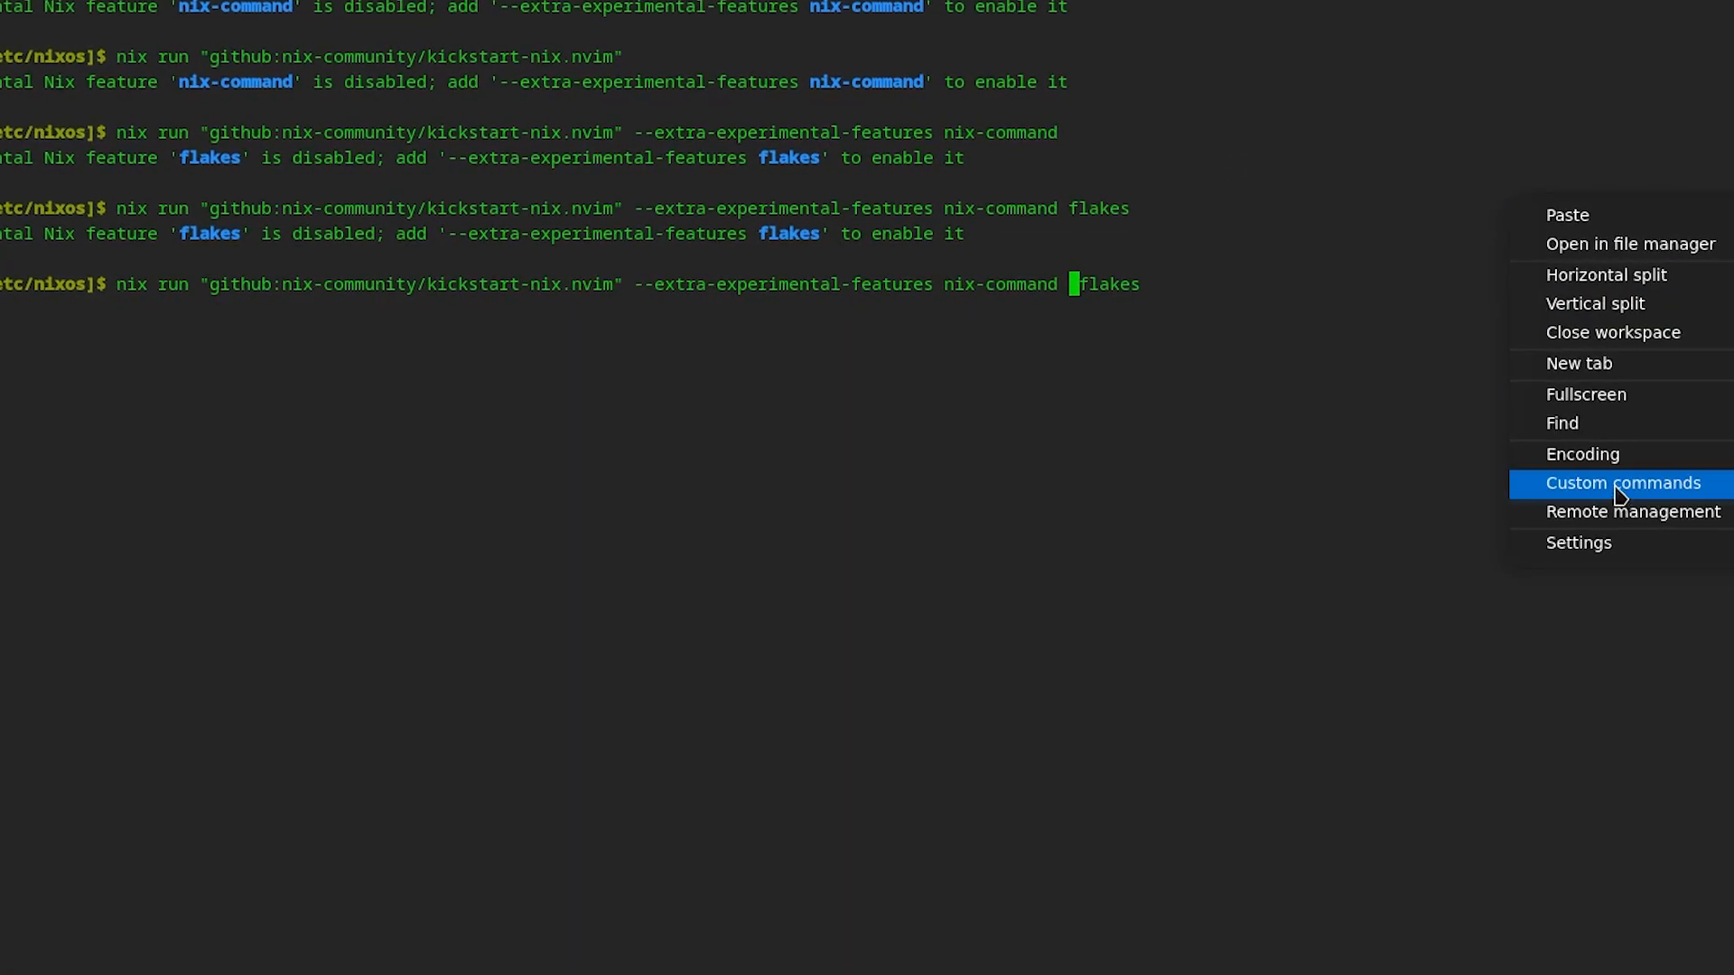
click(1584, 542)
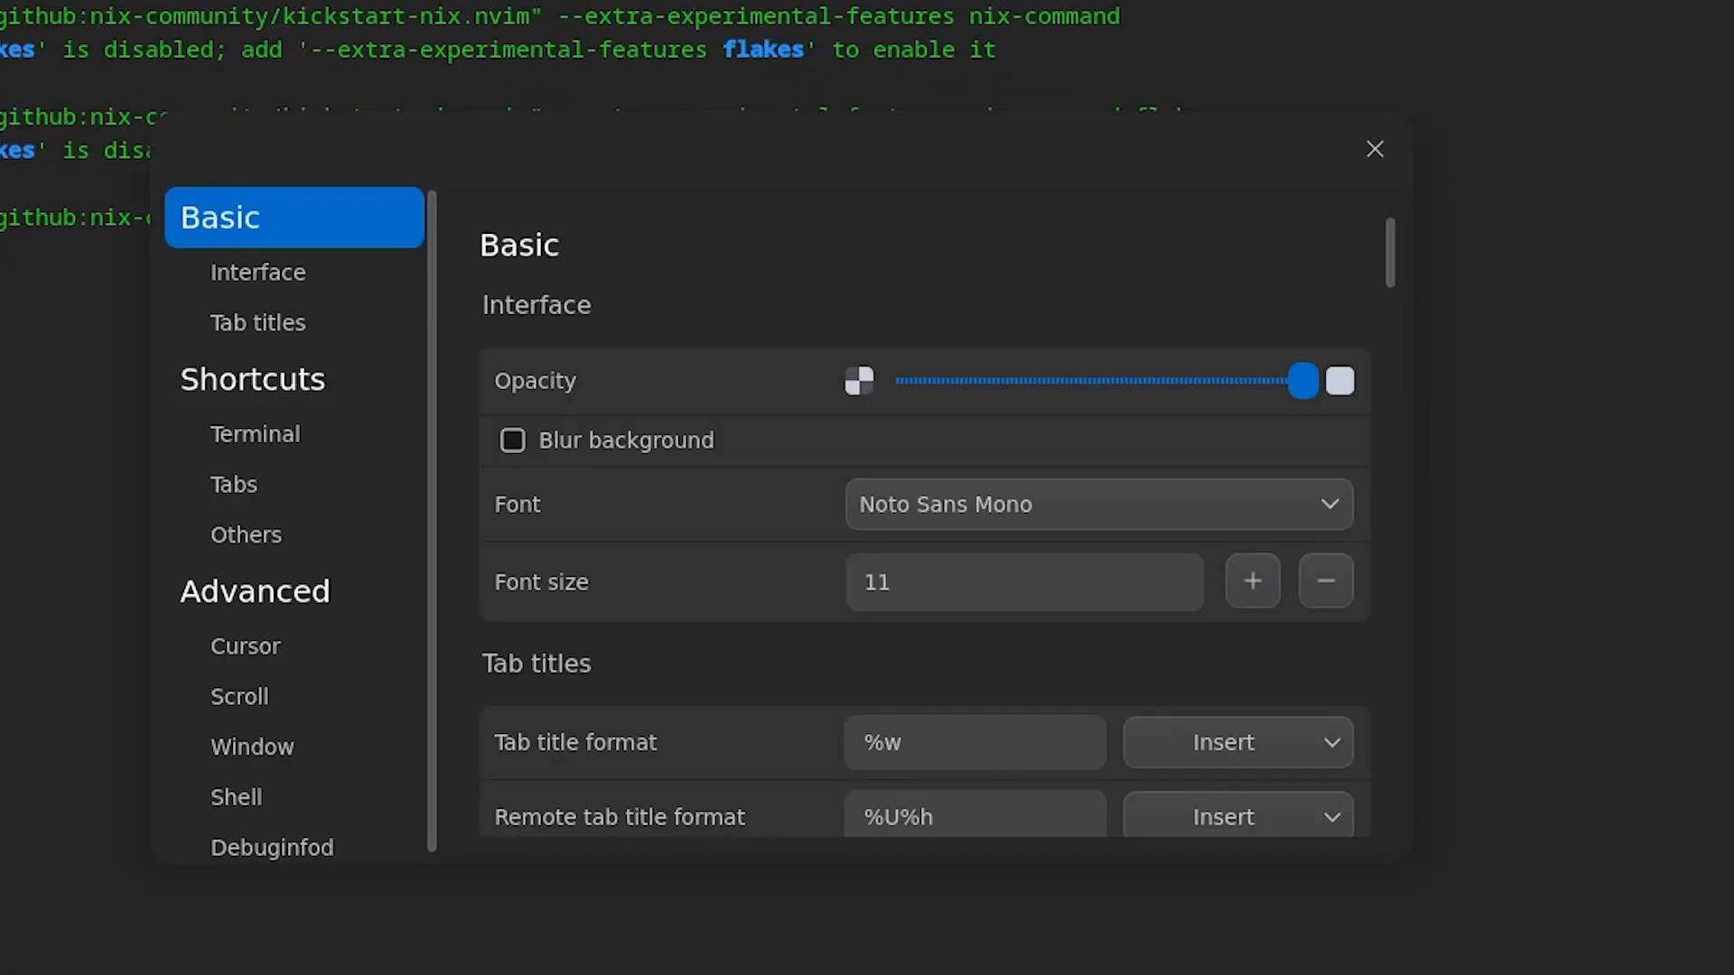
click(280, 296)
mouse_move(1298, 312)
mouse_down()
mouse_move(1096, 322)
mouse_move(1284, 332)
mouse_up()
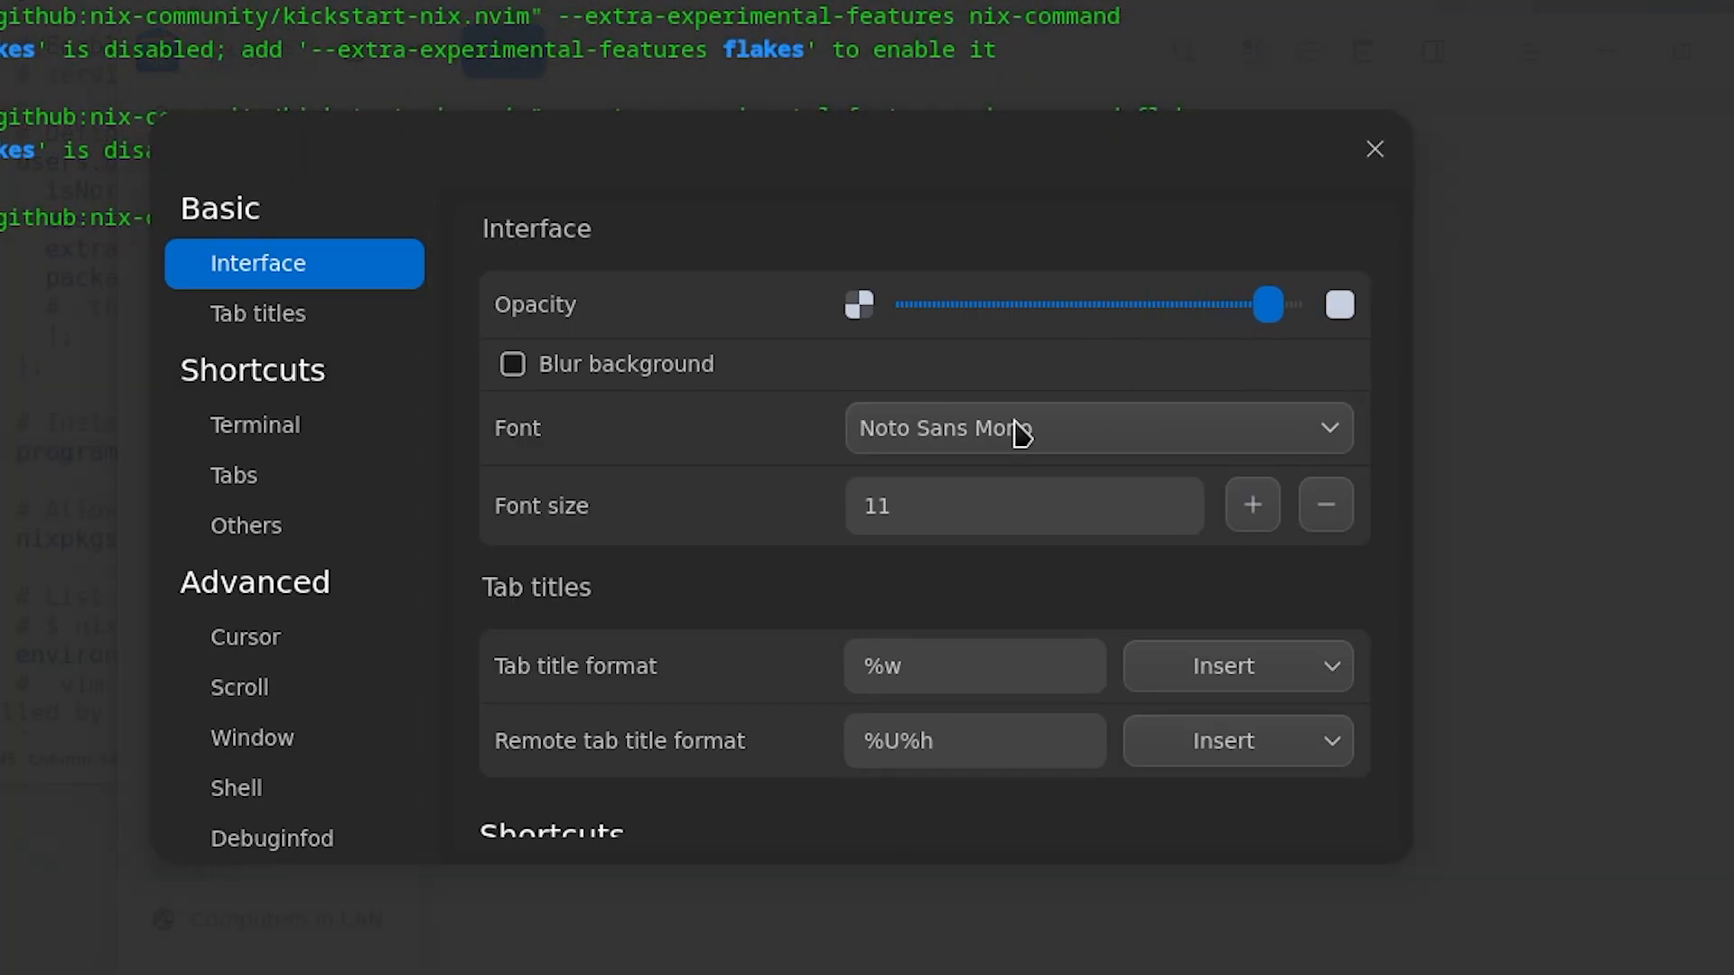
Look through the terminal's shortcut, advanced, shell and Debuginfod settings, recheck the interface options, and close the settings.
scroll(596, 560, down, 1)
click(262, 428)
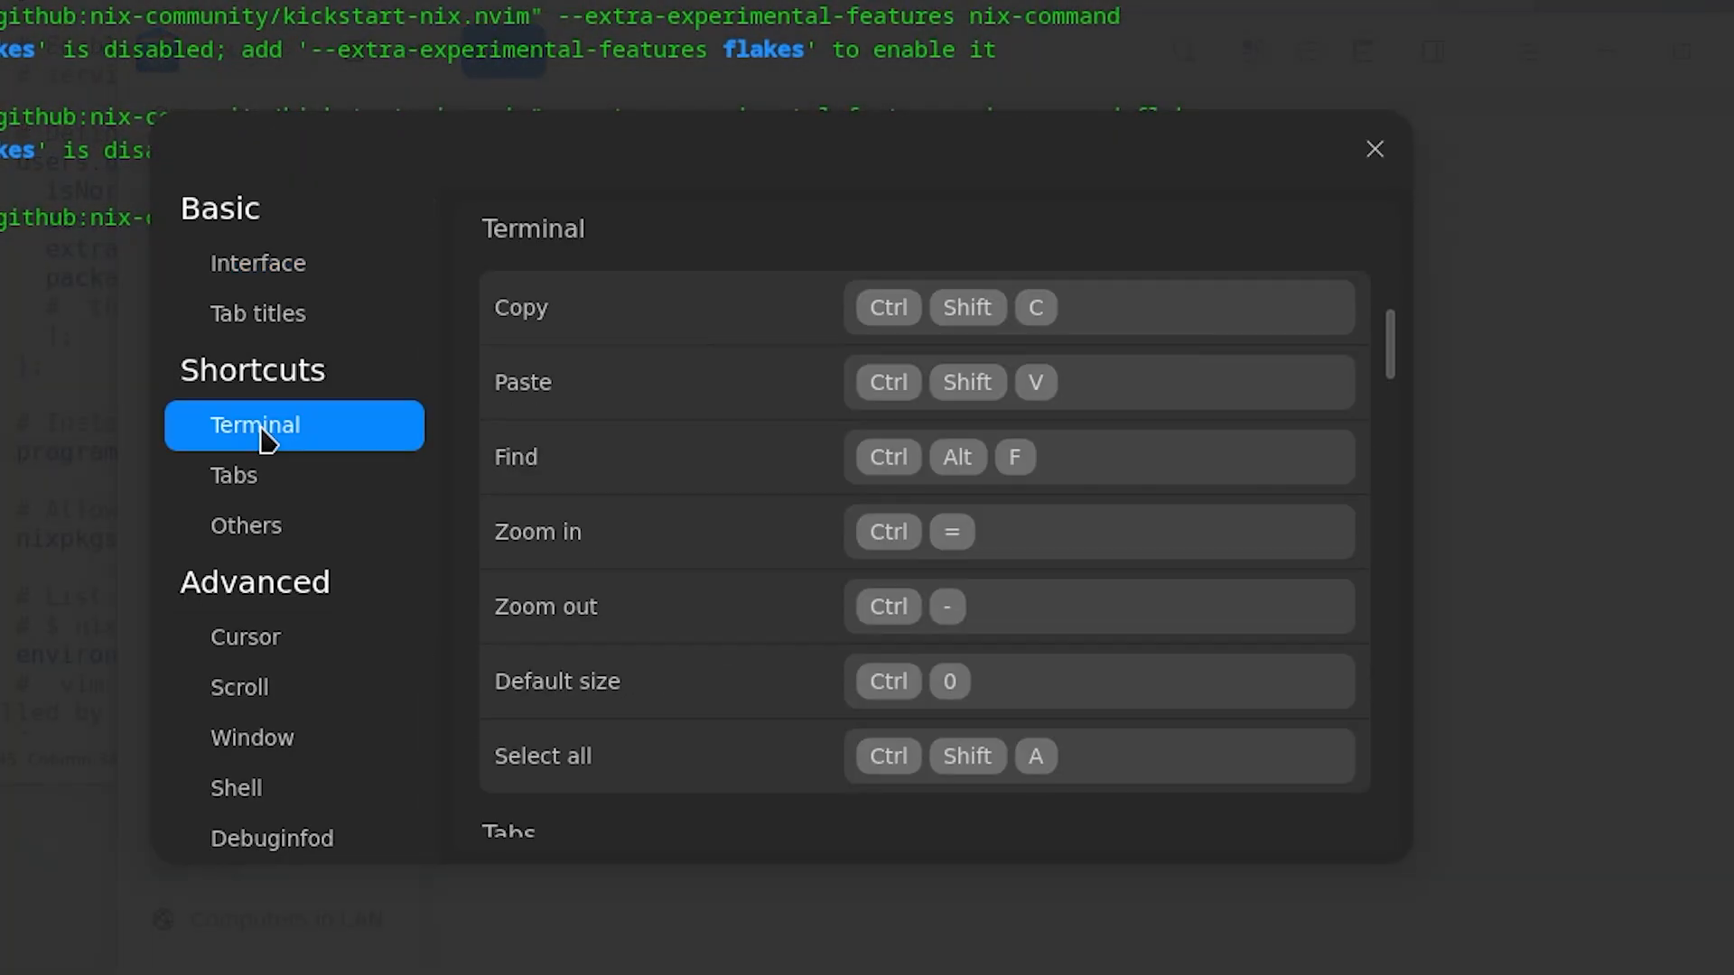
click(262, 487)
click(323, 684)
click(327, 789)
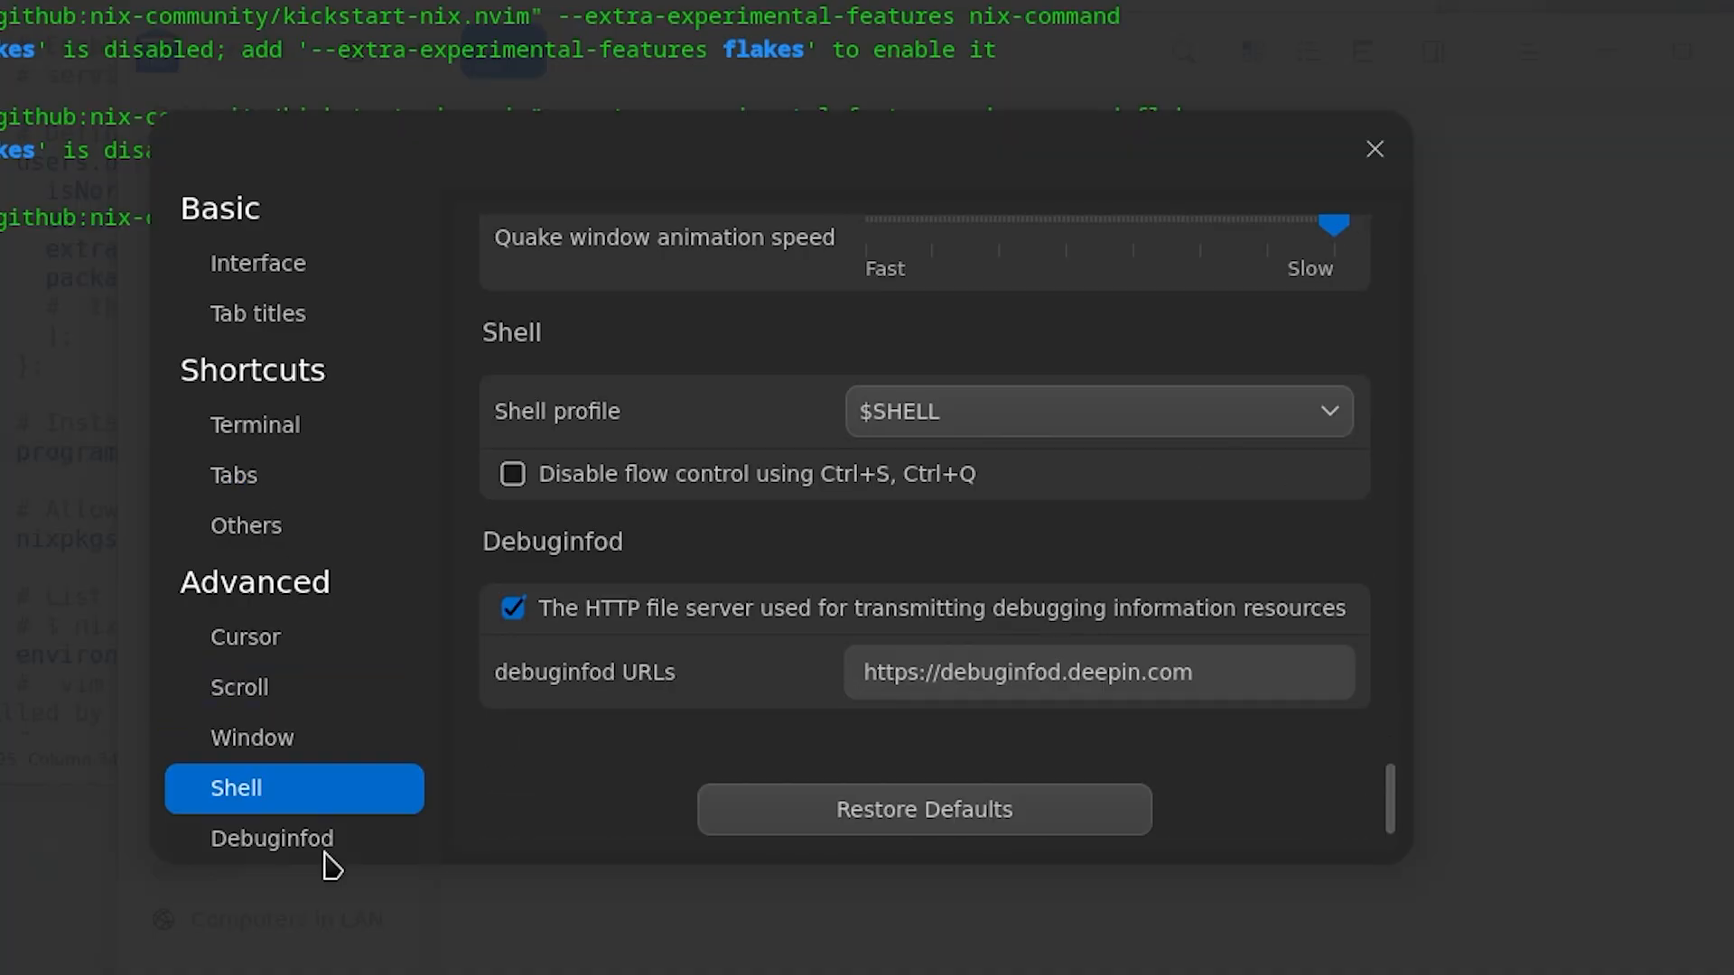
click(323, 852)
click(1015, 428)
click(303, 539)
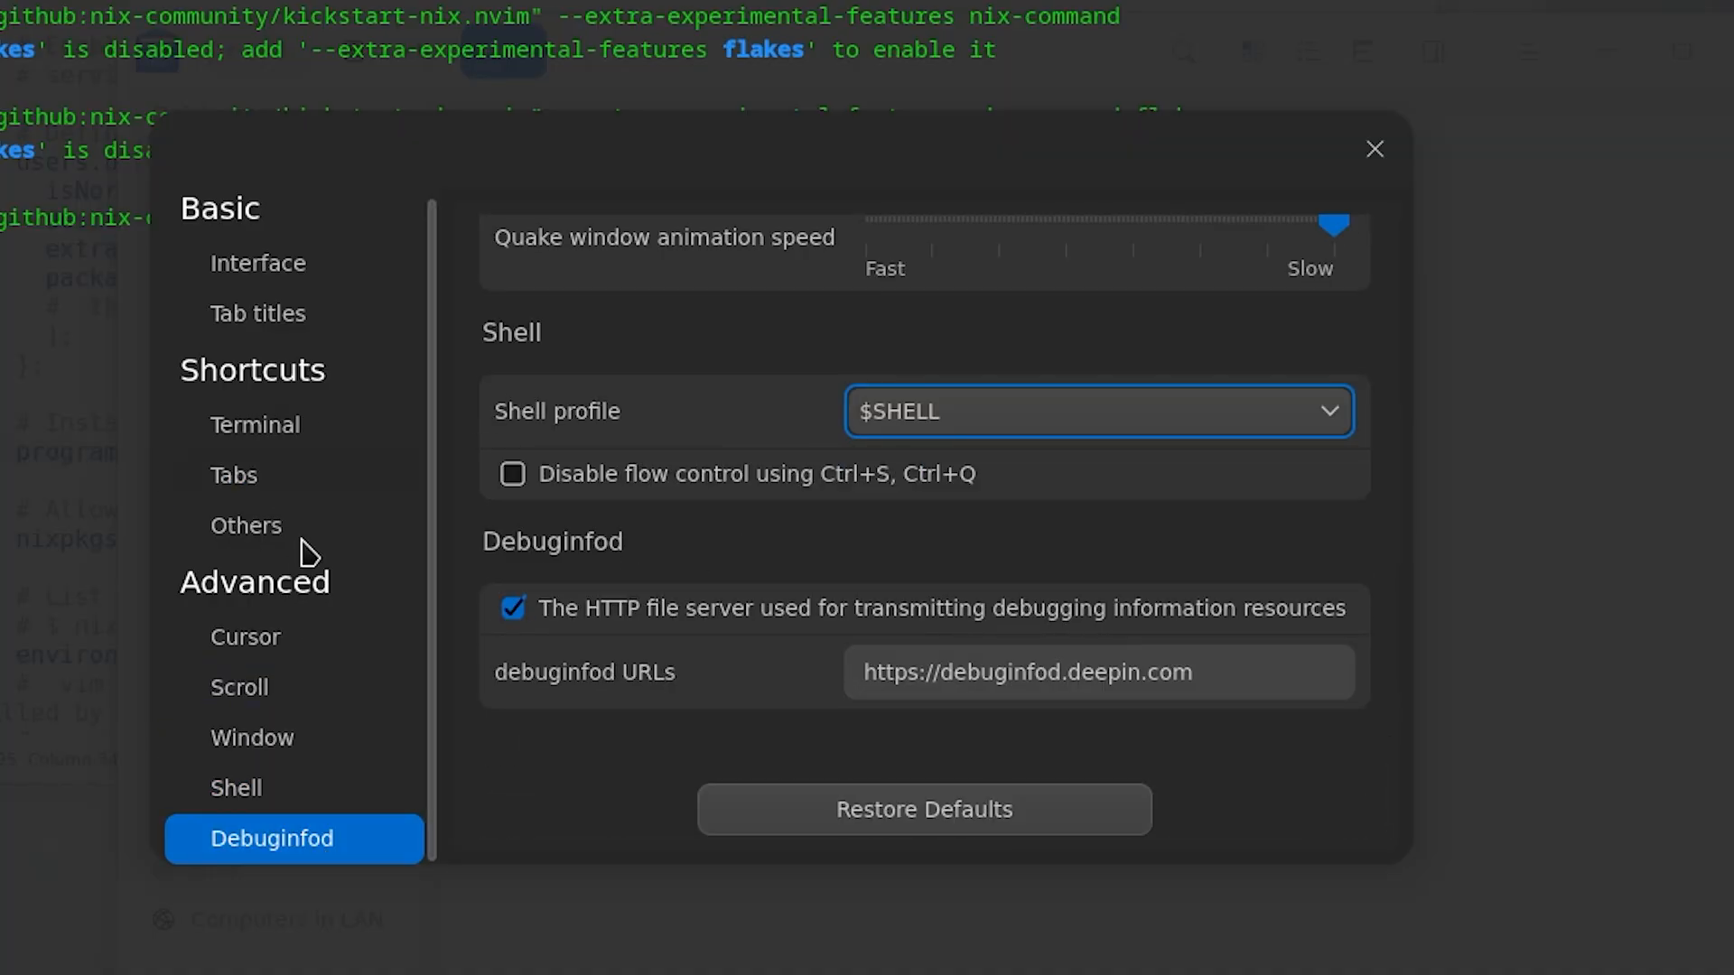
click(334, 264)
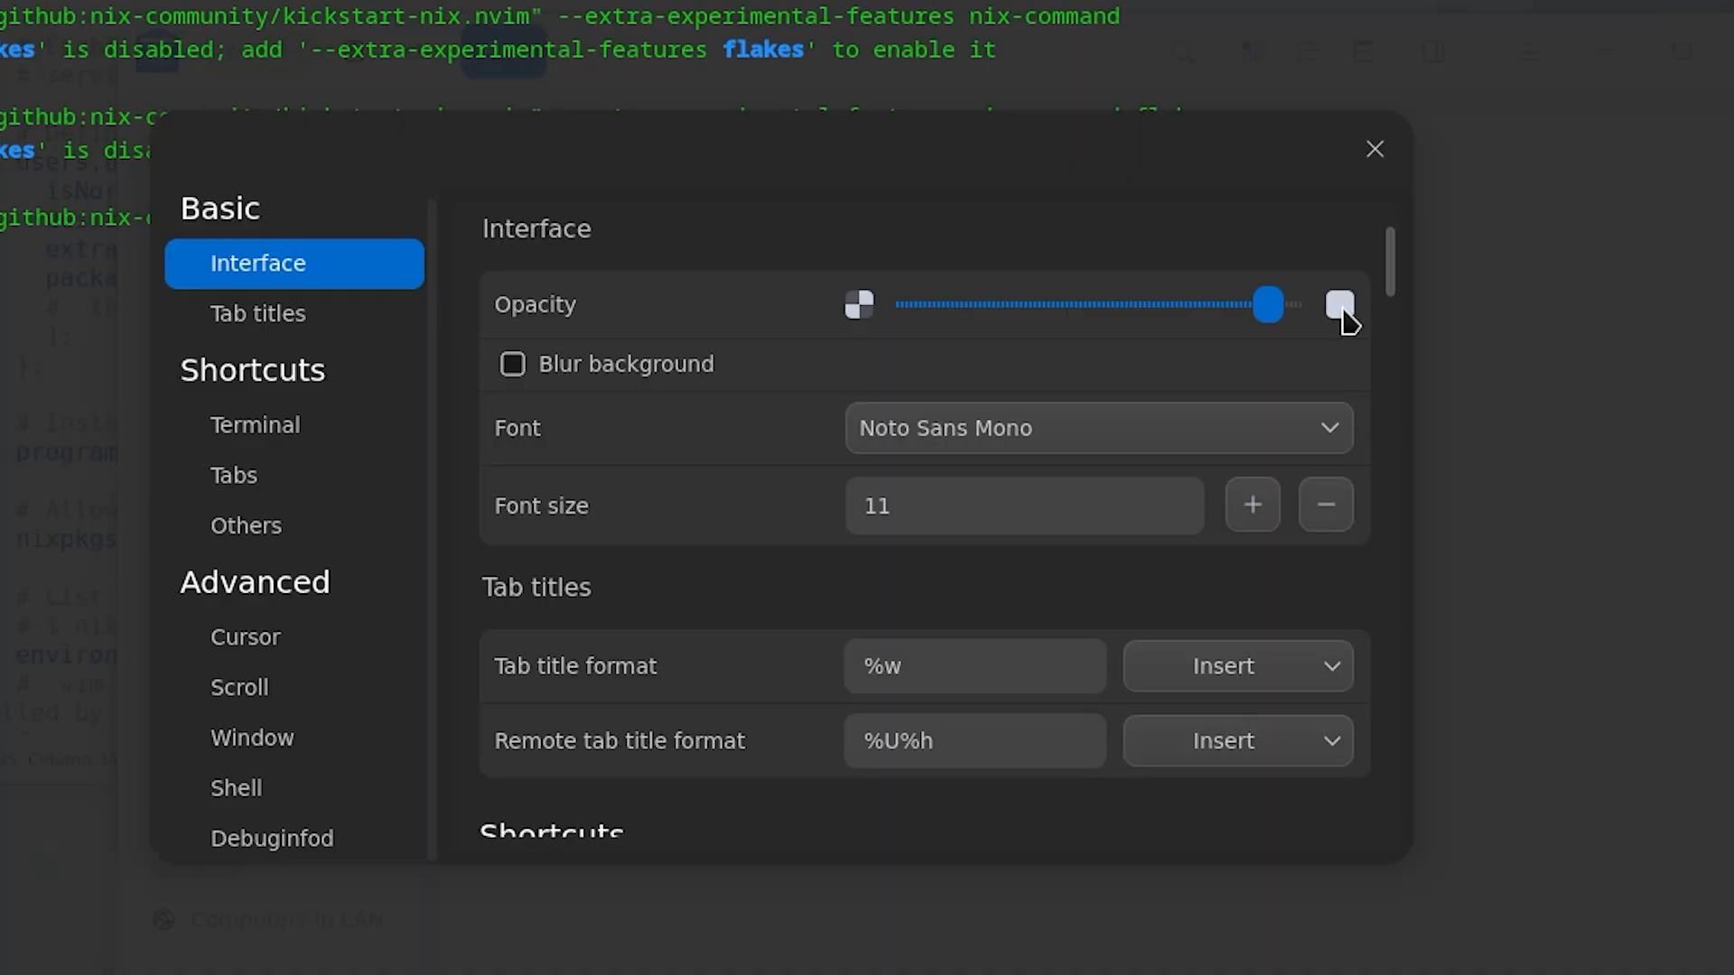
drag(1384, 285, 1107, 367)
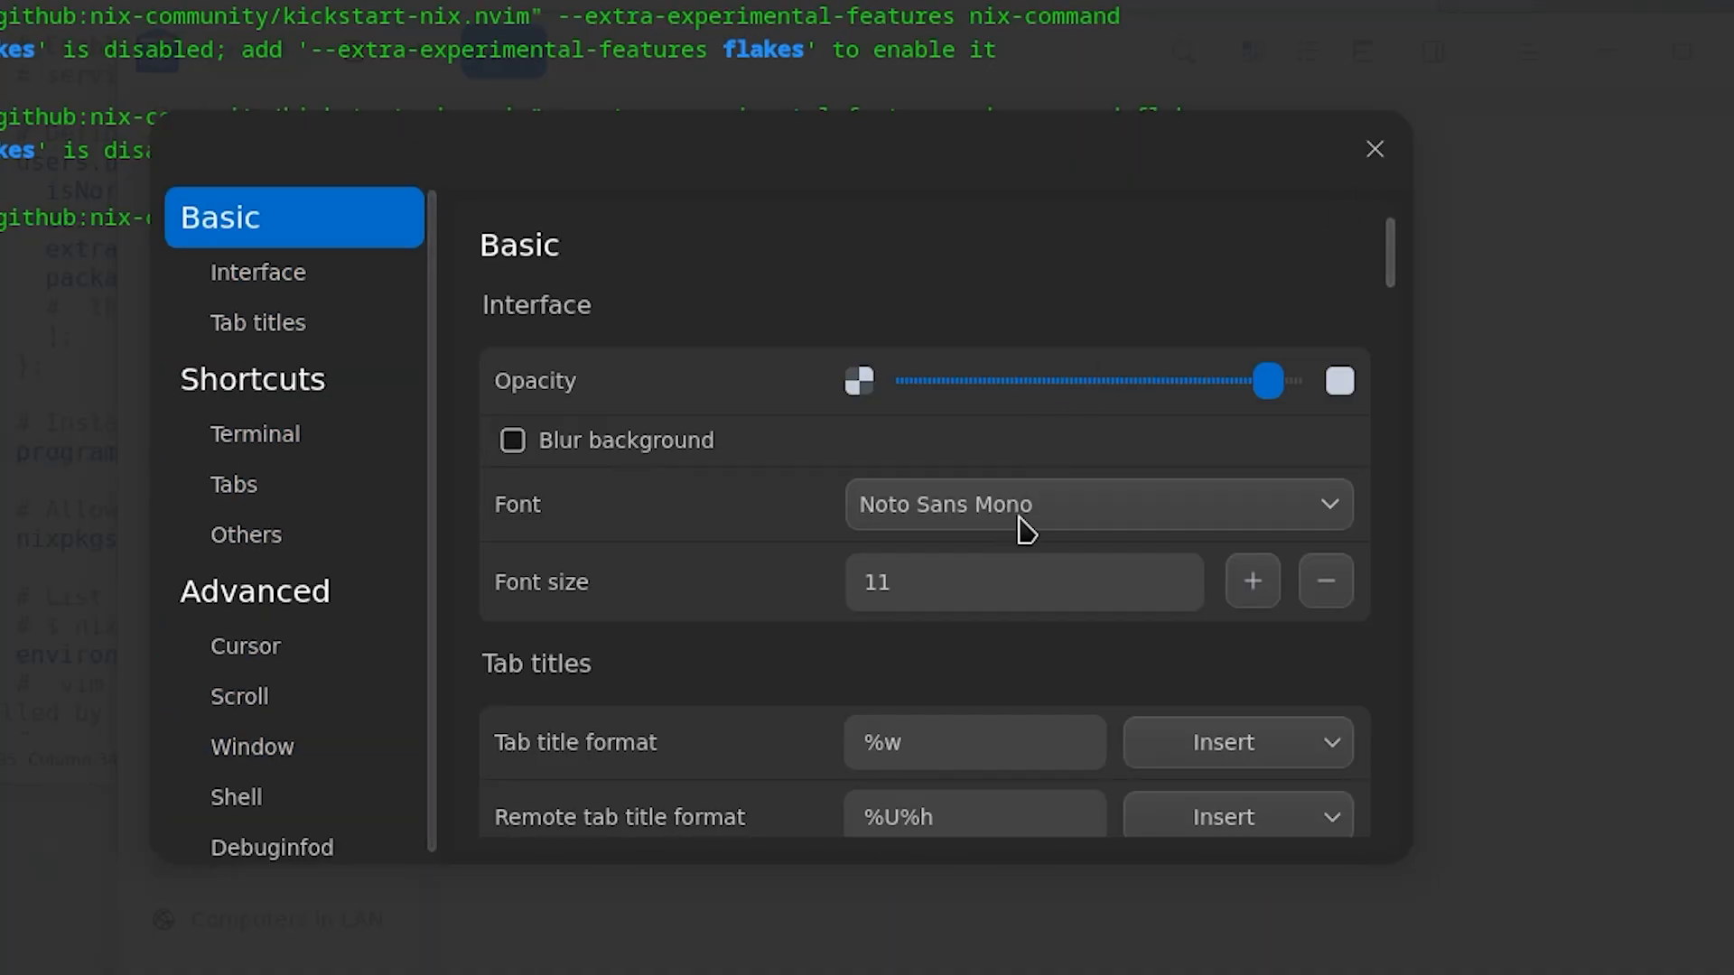
key(Escape)
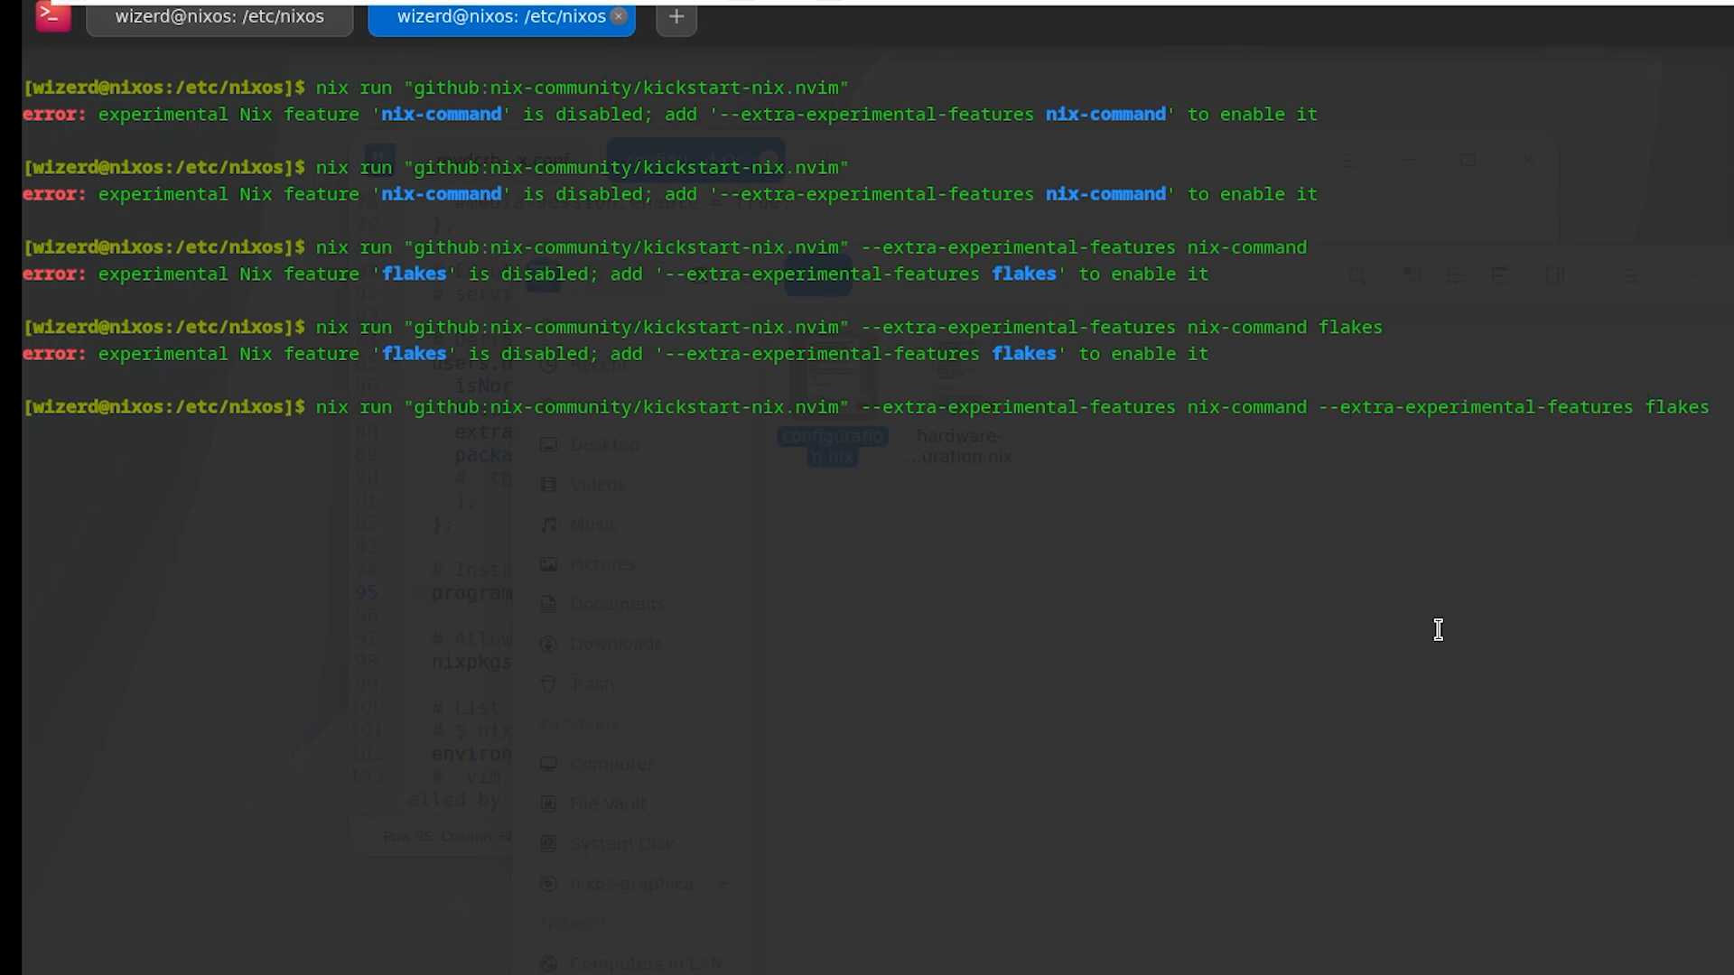
Run nix run "github:nix-community/kickstart-nix.nvim" --extra-experimental-features nix-command --extra-experimental-features flakes.
key(Return)
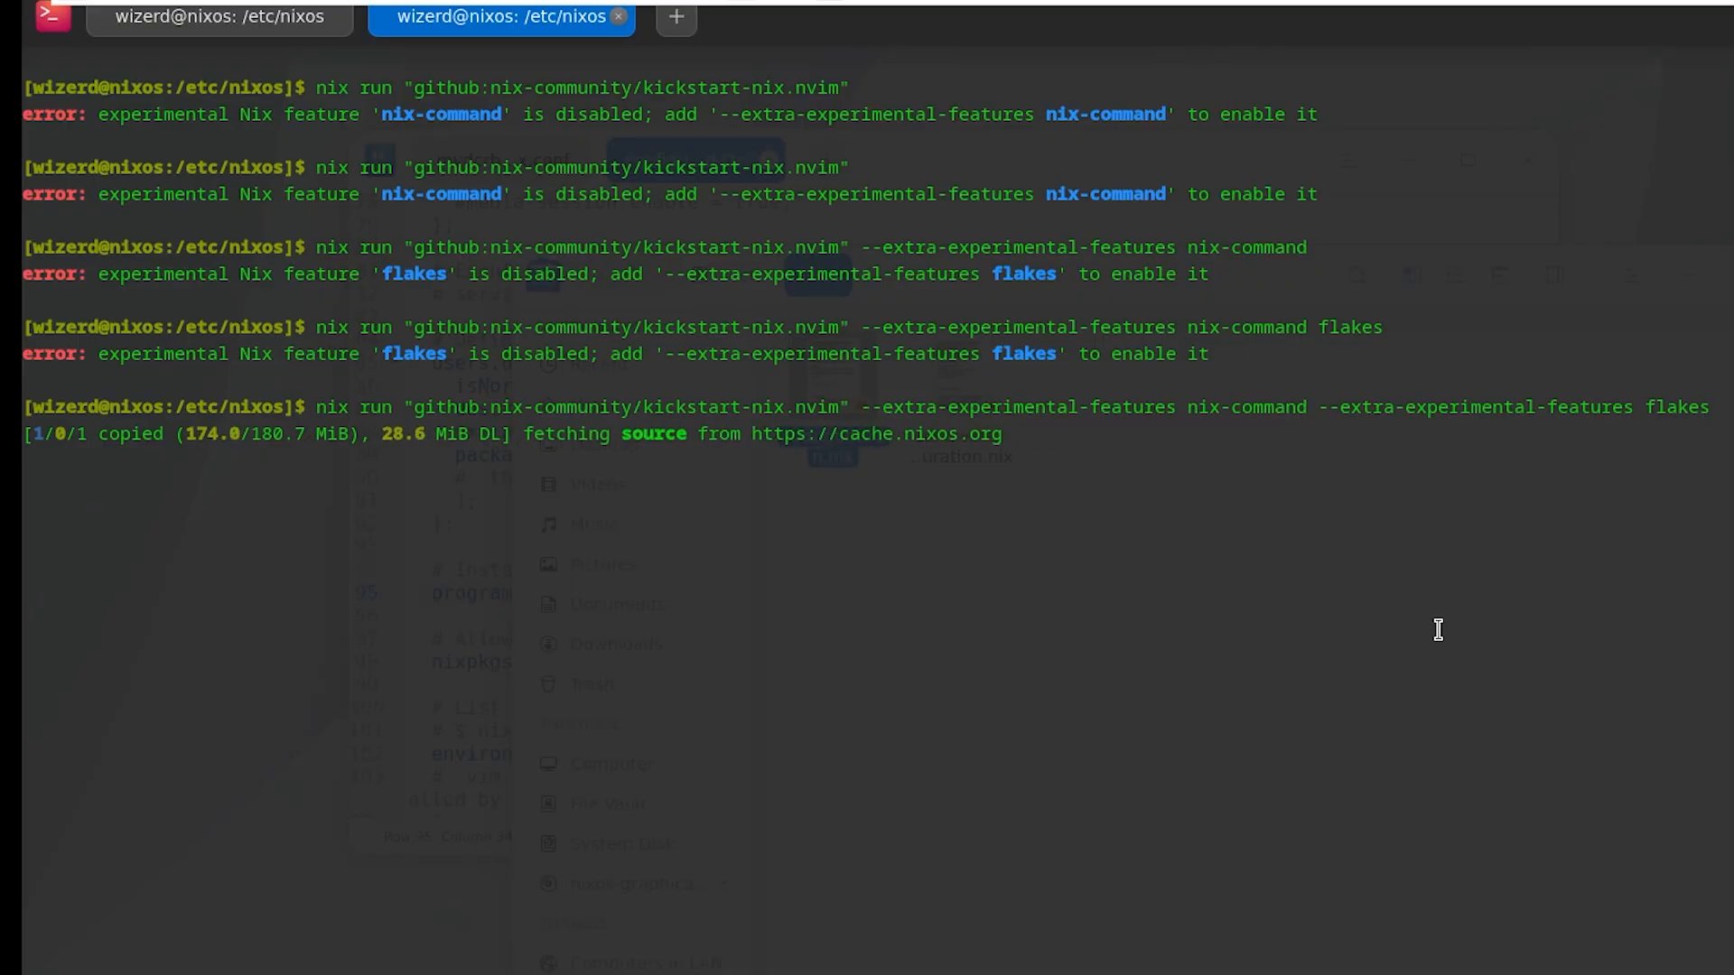
Close the terminal session holding configuration.nix, discarding its unsaved edit.
click(334, 29)
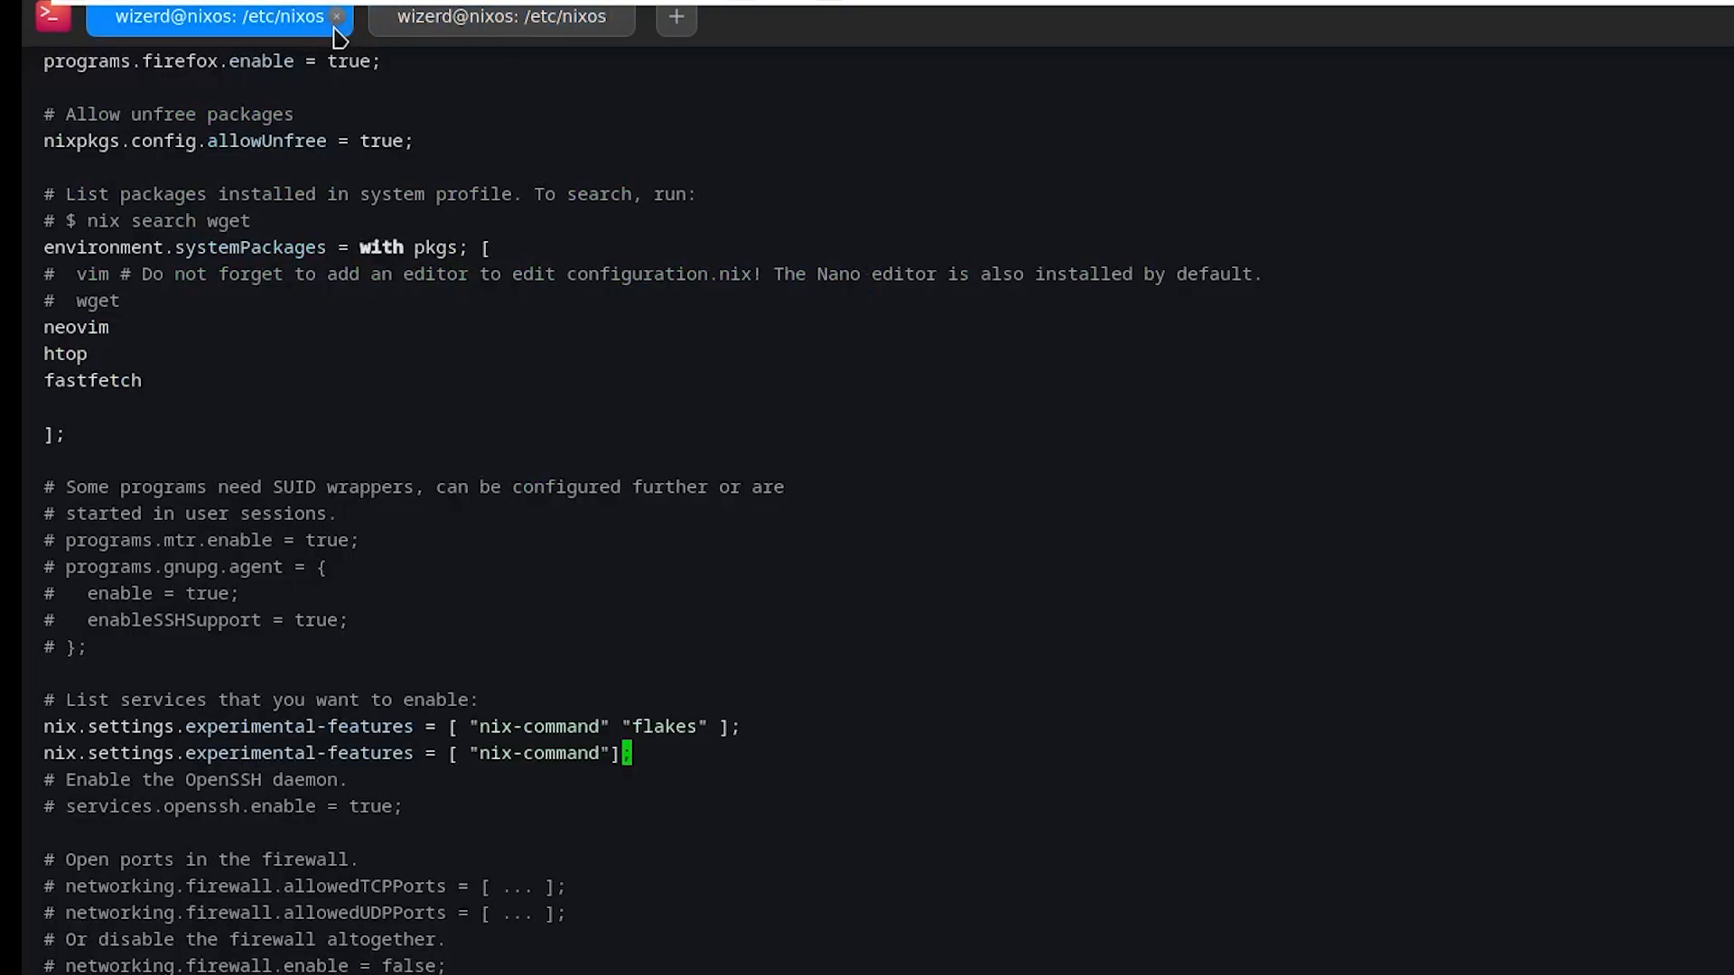
click(336, 18)
click(1174, 666)
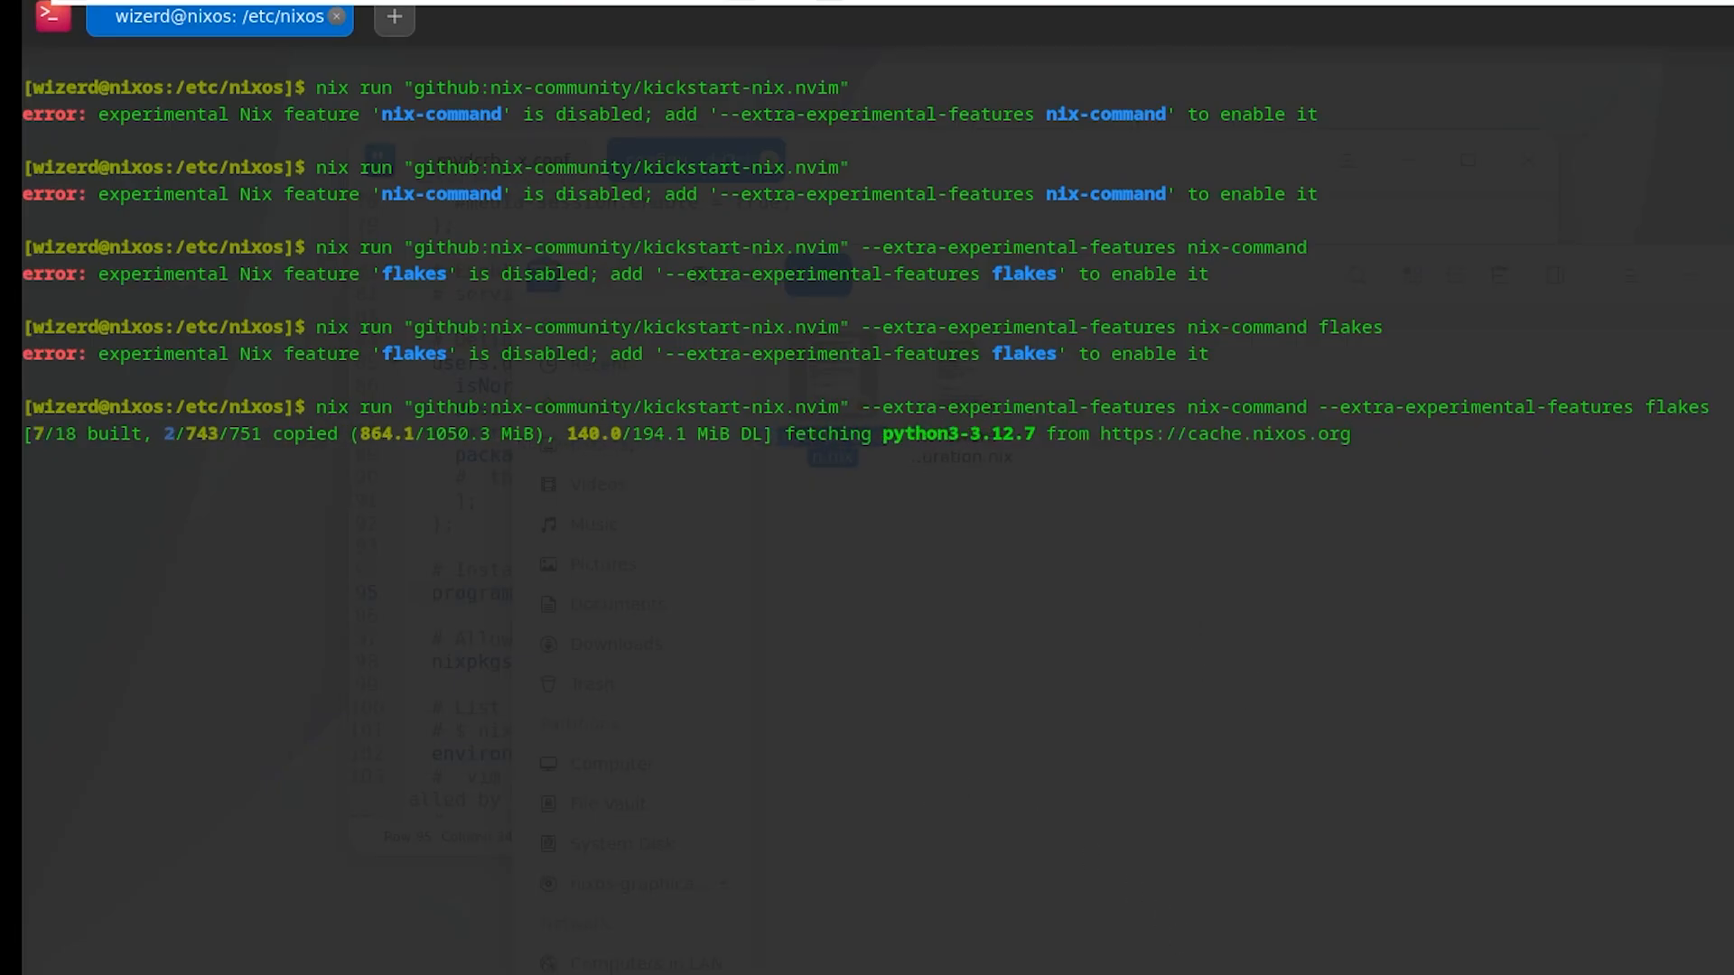
Switch to Firefox and read the kickstart-nix.nvim README from the Why section down to Test drive and Usage.
key(alt+Tab)
scroll(782, 641, down, 6)
scroll(782, 642, up, 3)
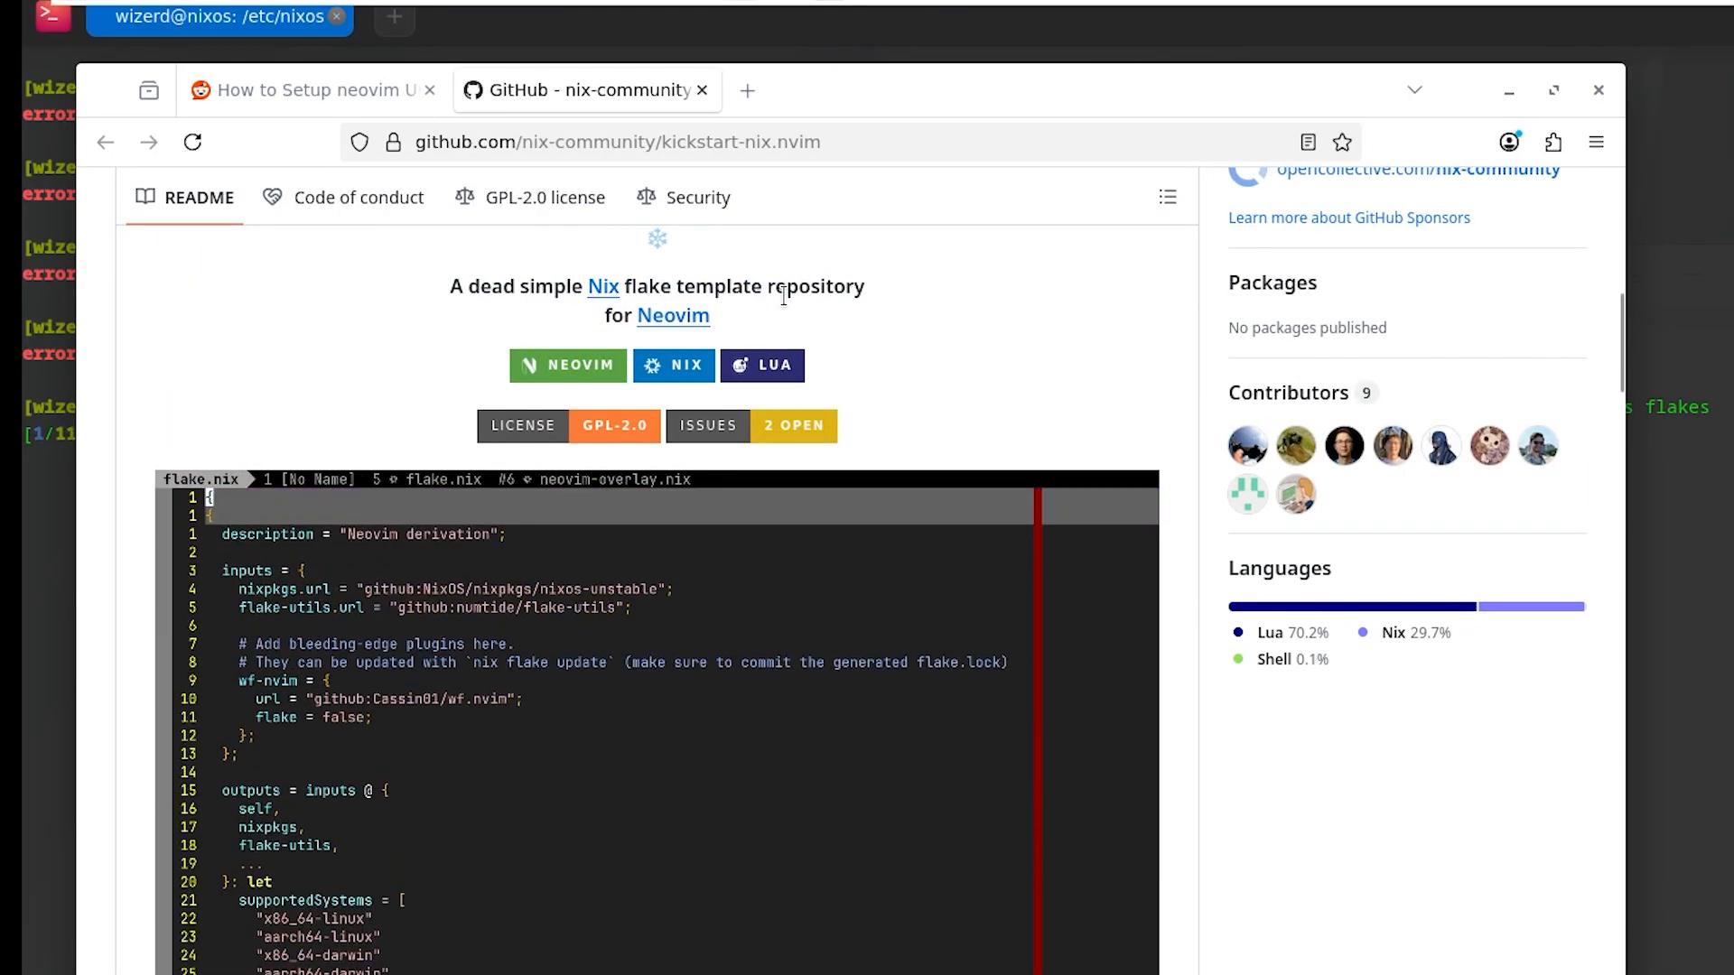
scroll(737, 652, down, 8)
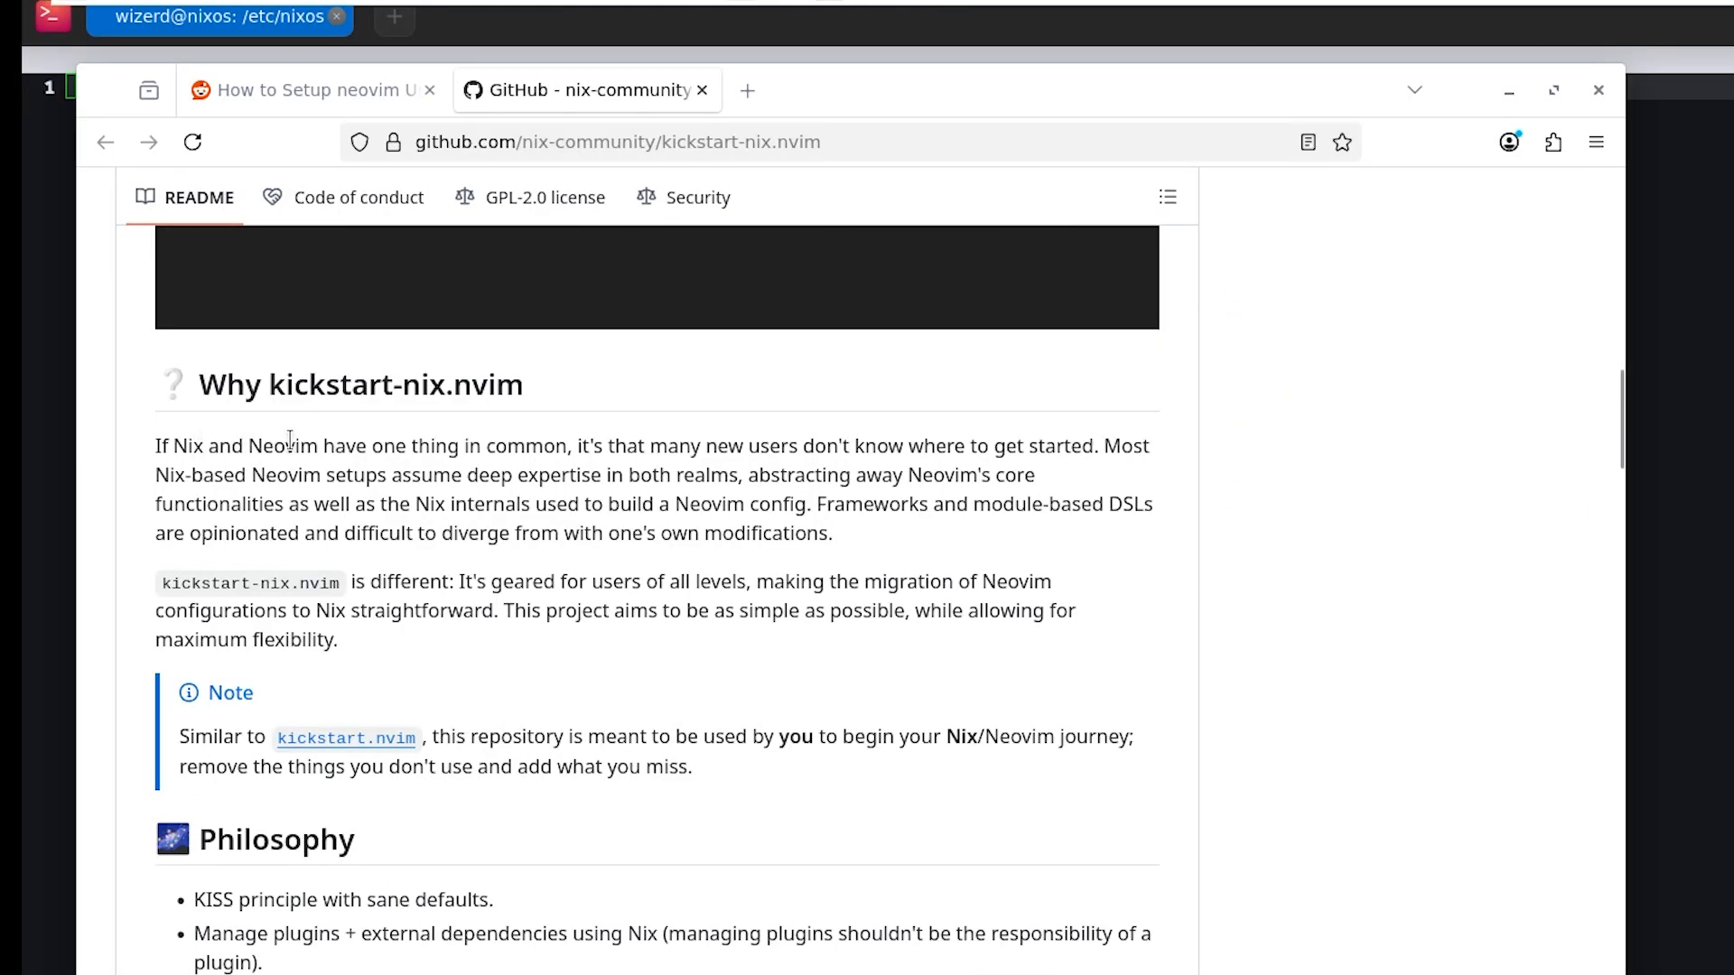
drag(568, 438, 648, 443)
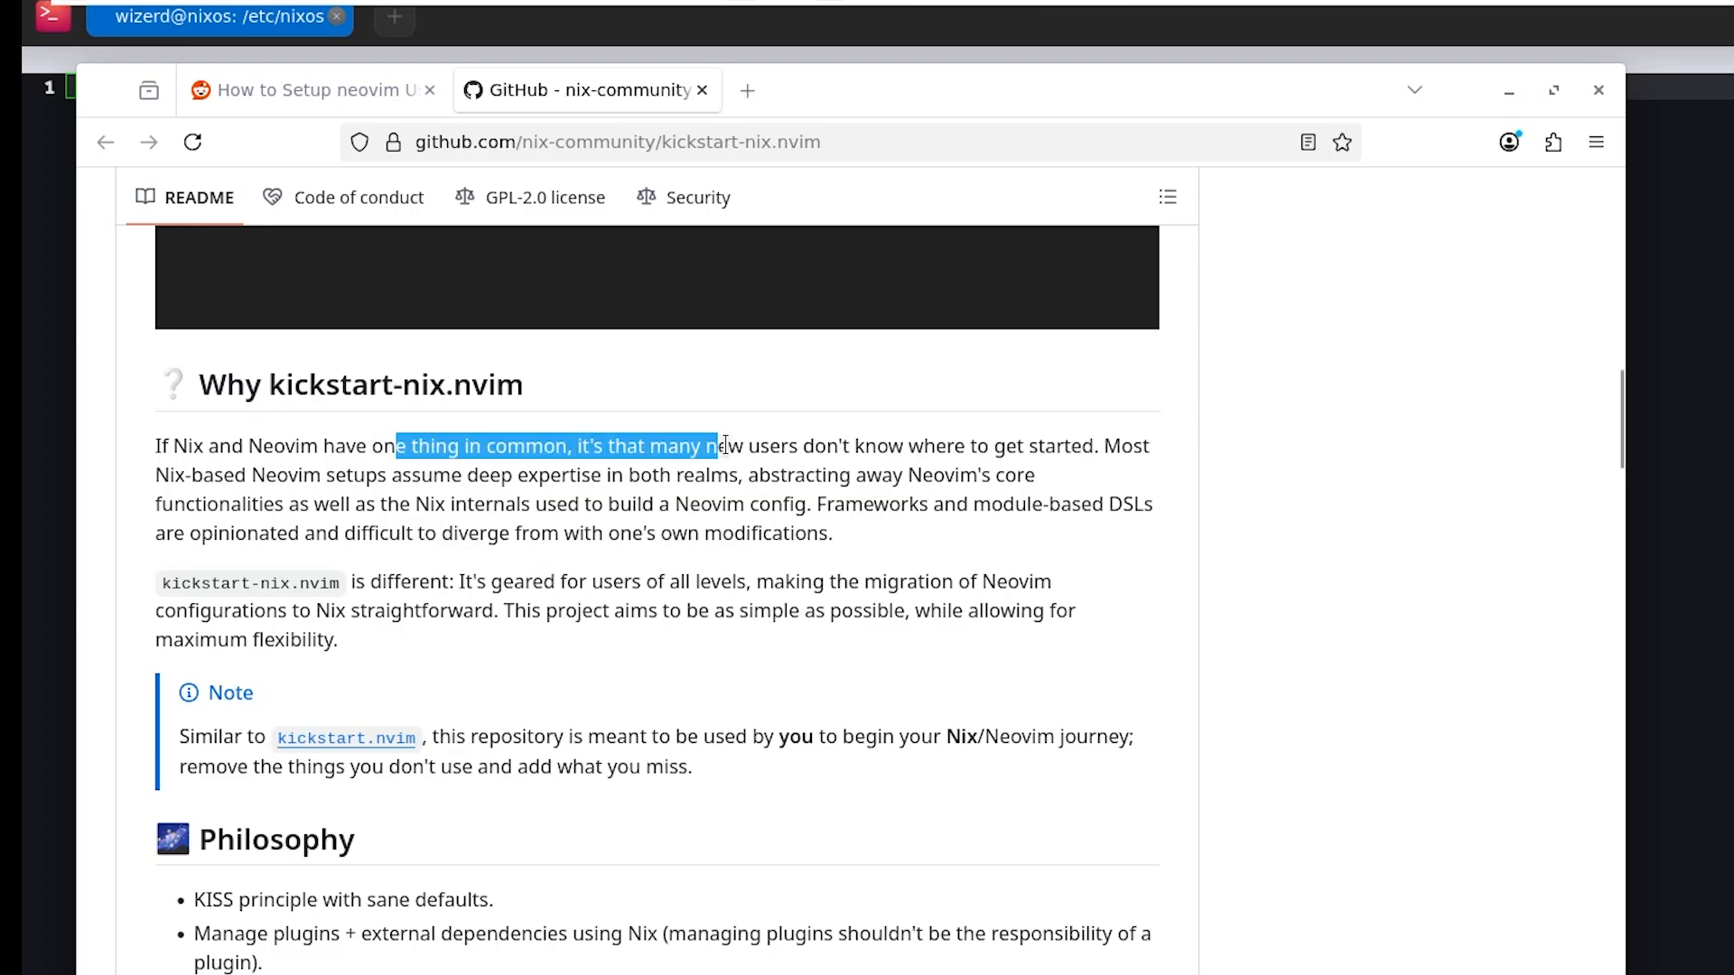
drag(1020, 453, 1070, 452)
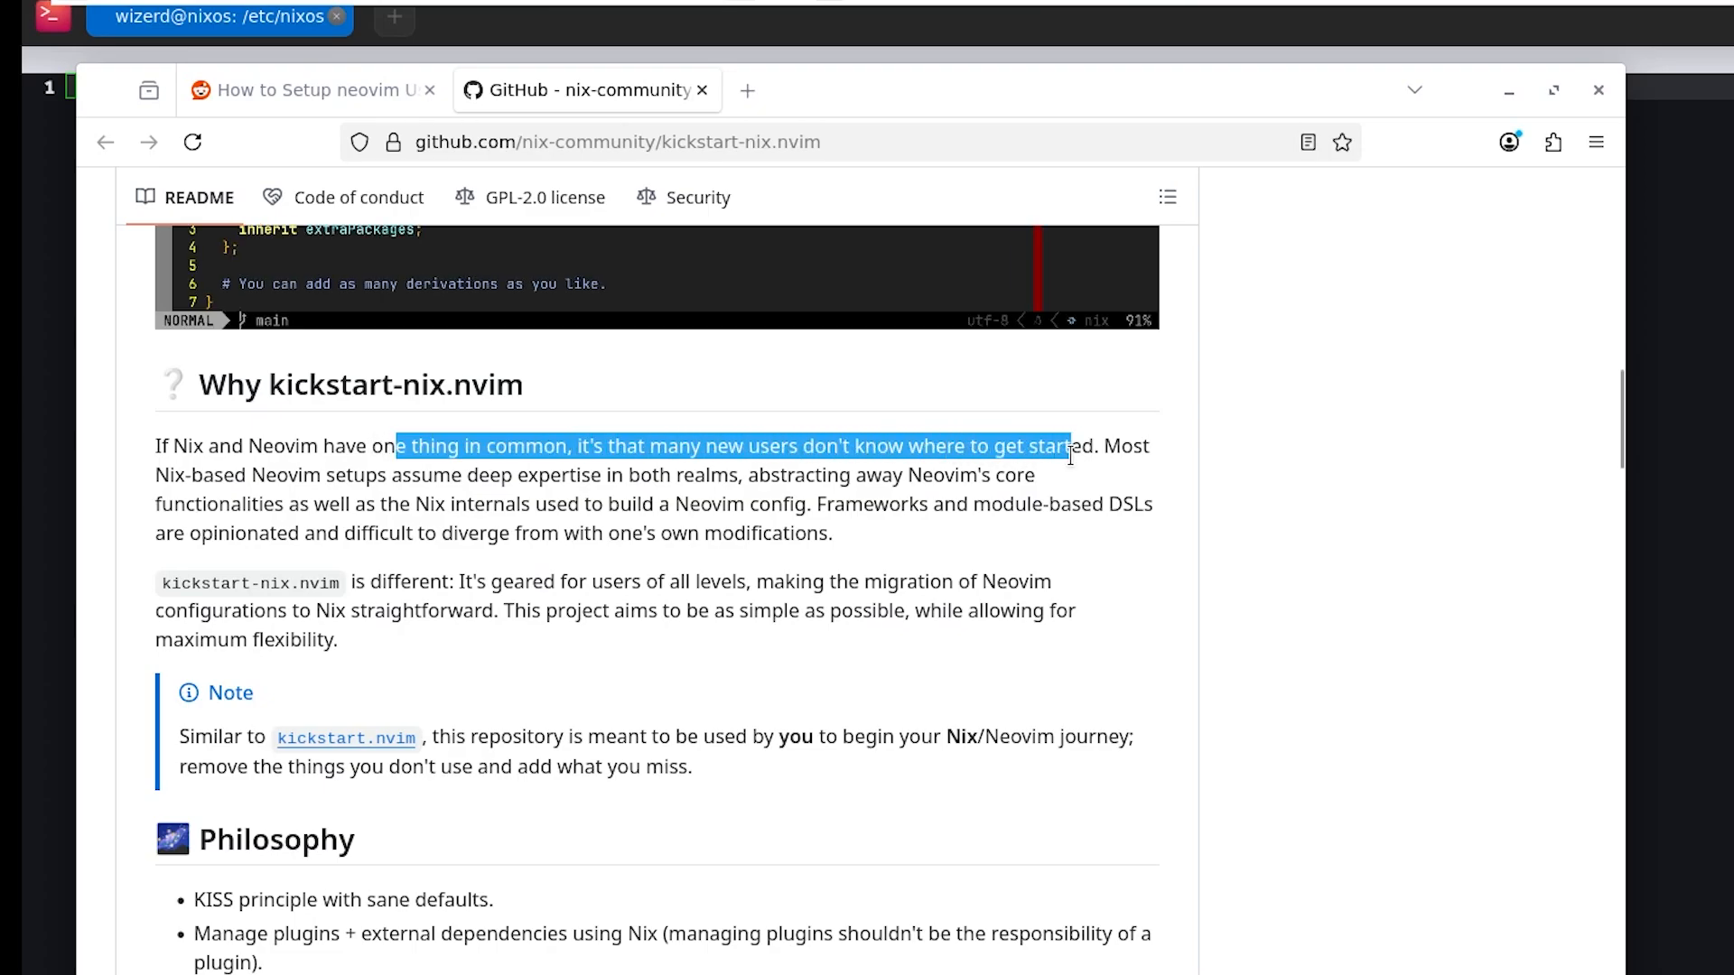
click(1070, 451)
drag(174, 476, 323, 477)
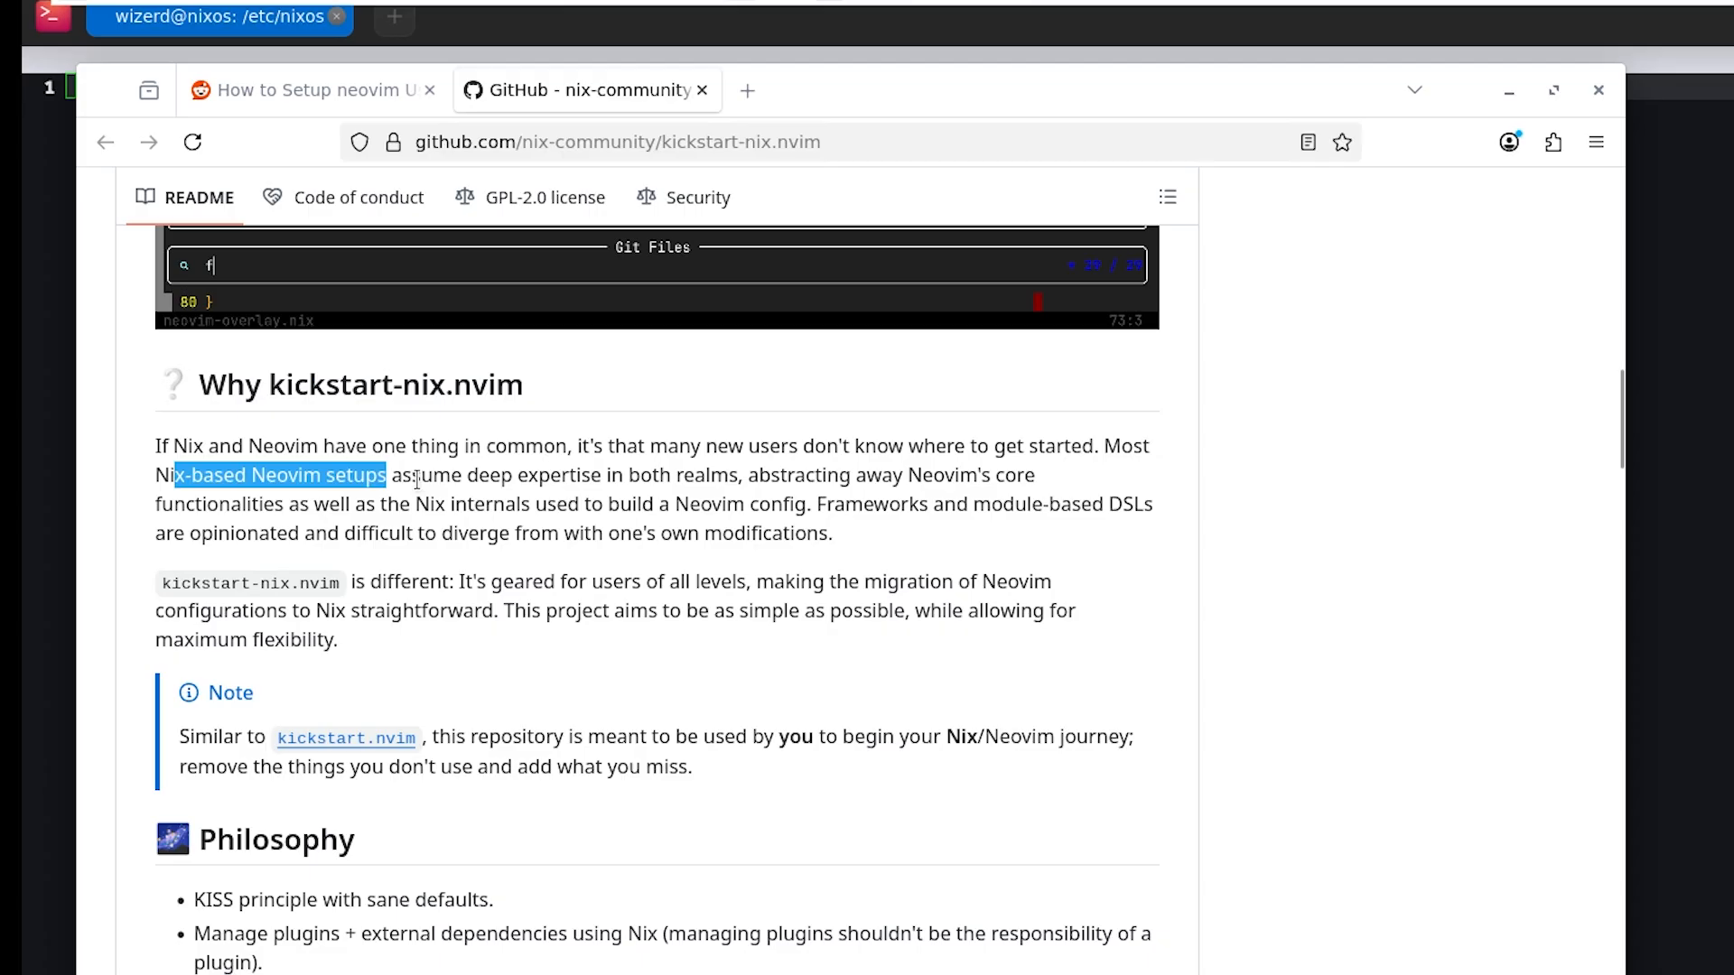
drag(569, 478, 976, 488)
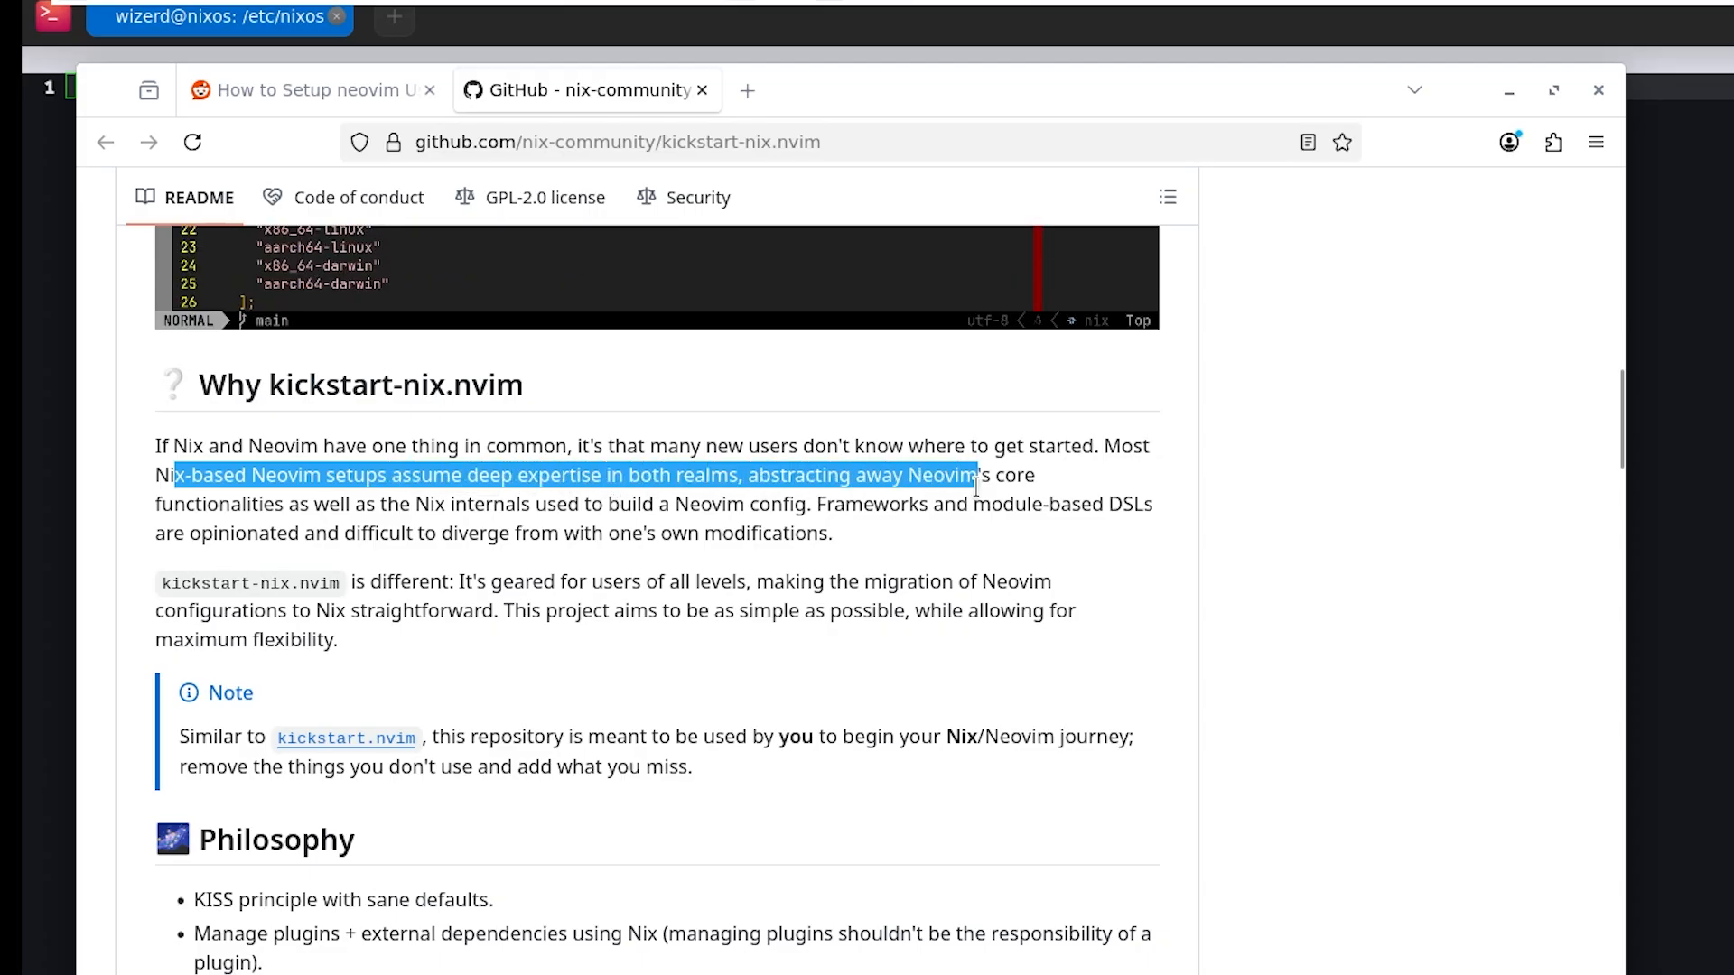
drag(207, 504, 557, 502)
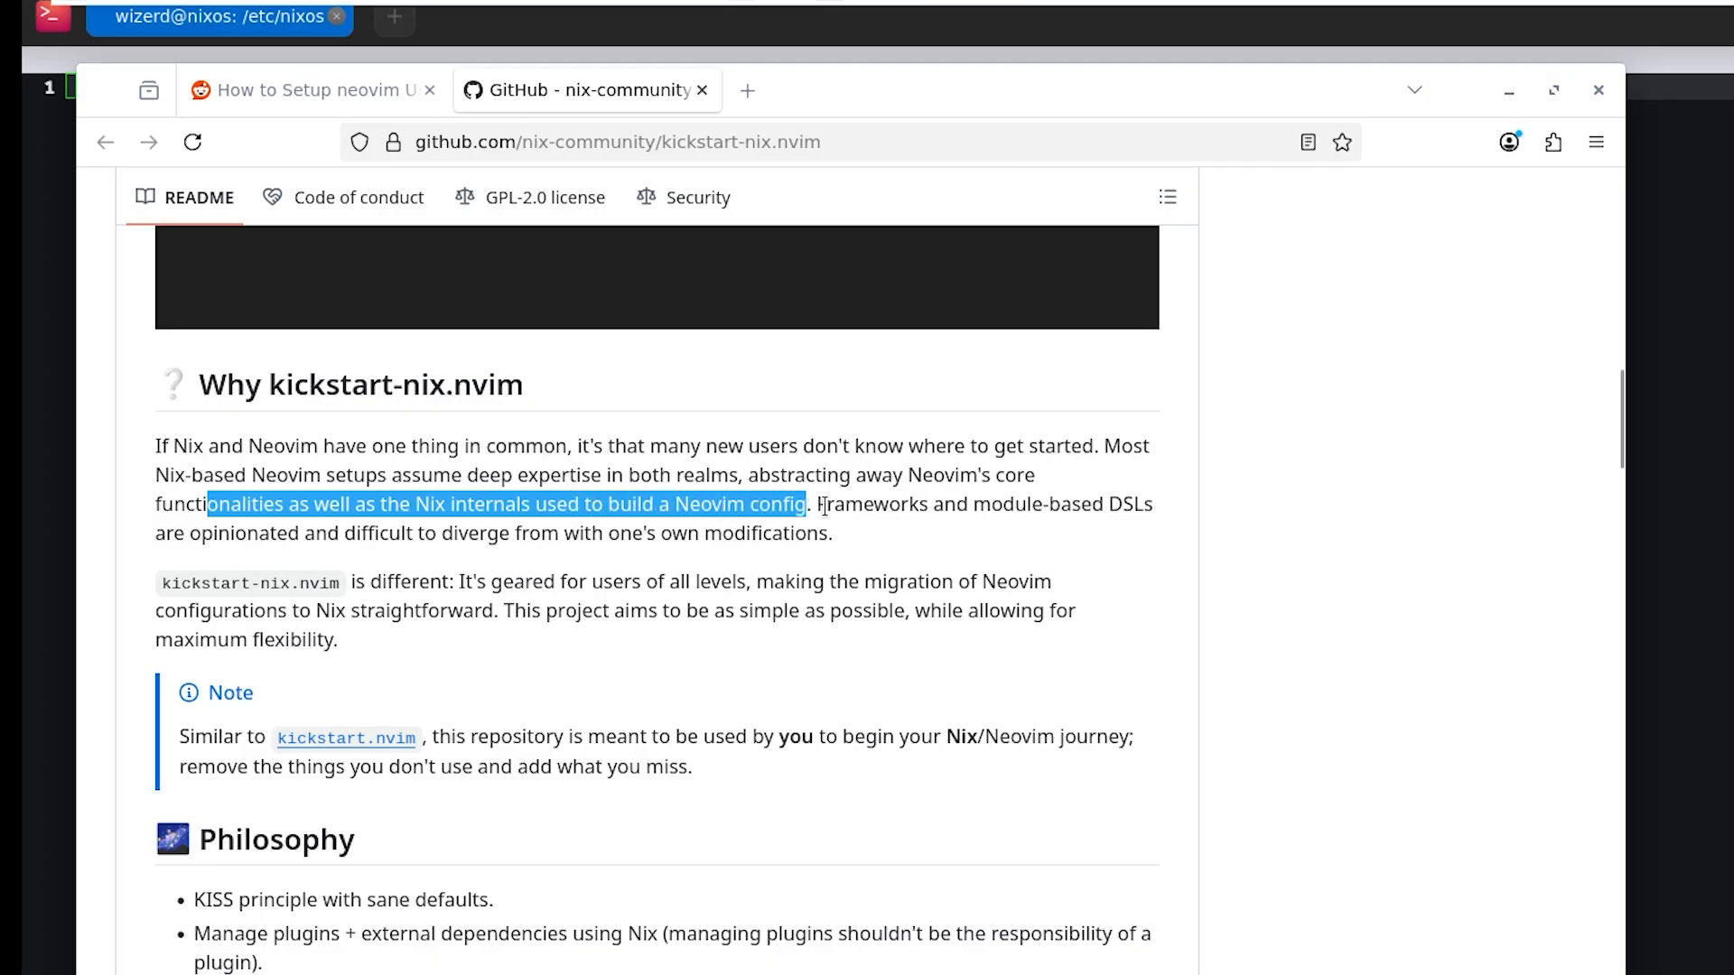
click(1031, 505)
scroll(578, 596, down, 10)
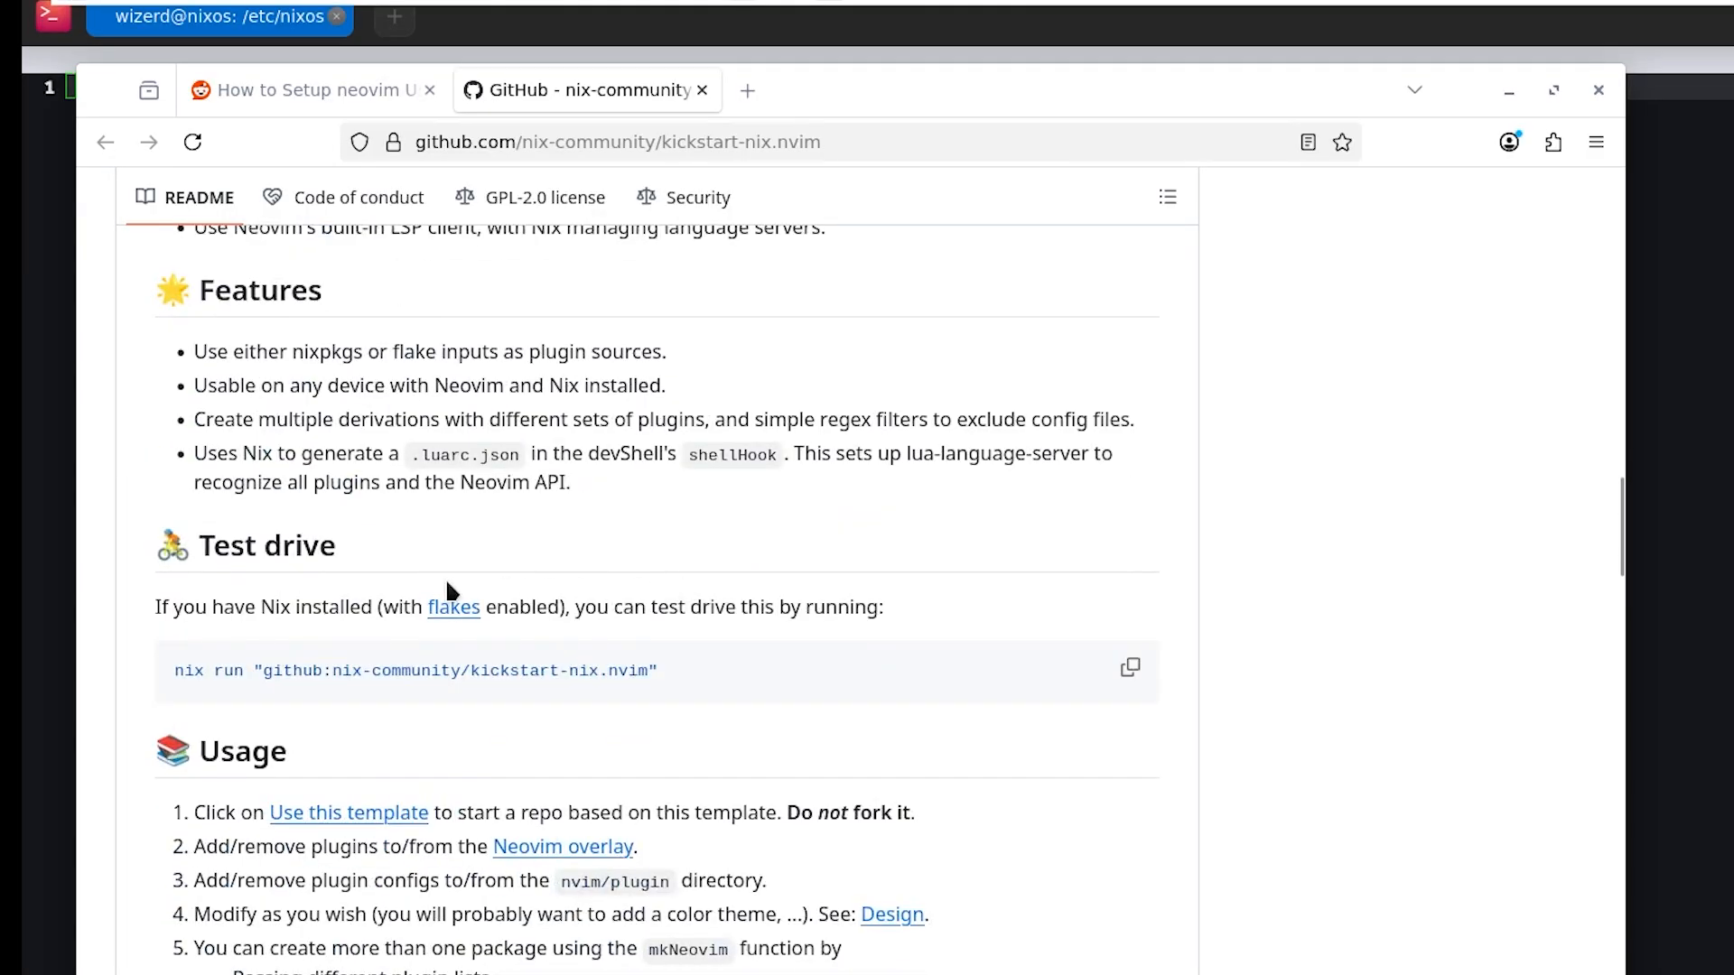
scroll(448, 592, down, 3)
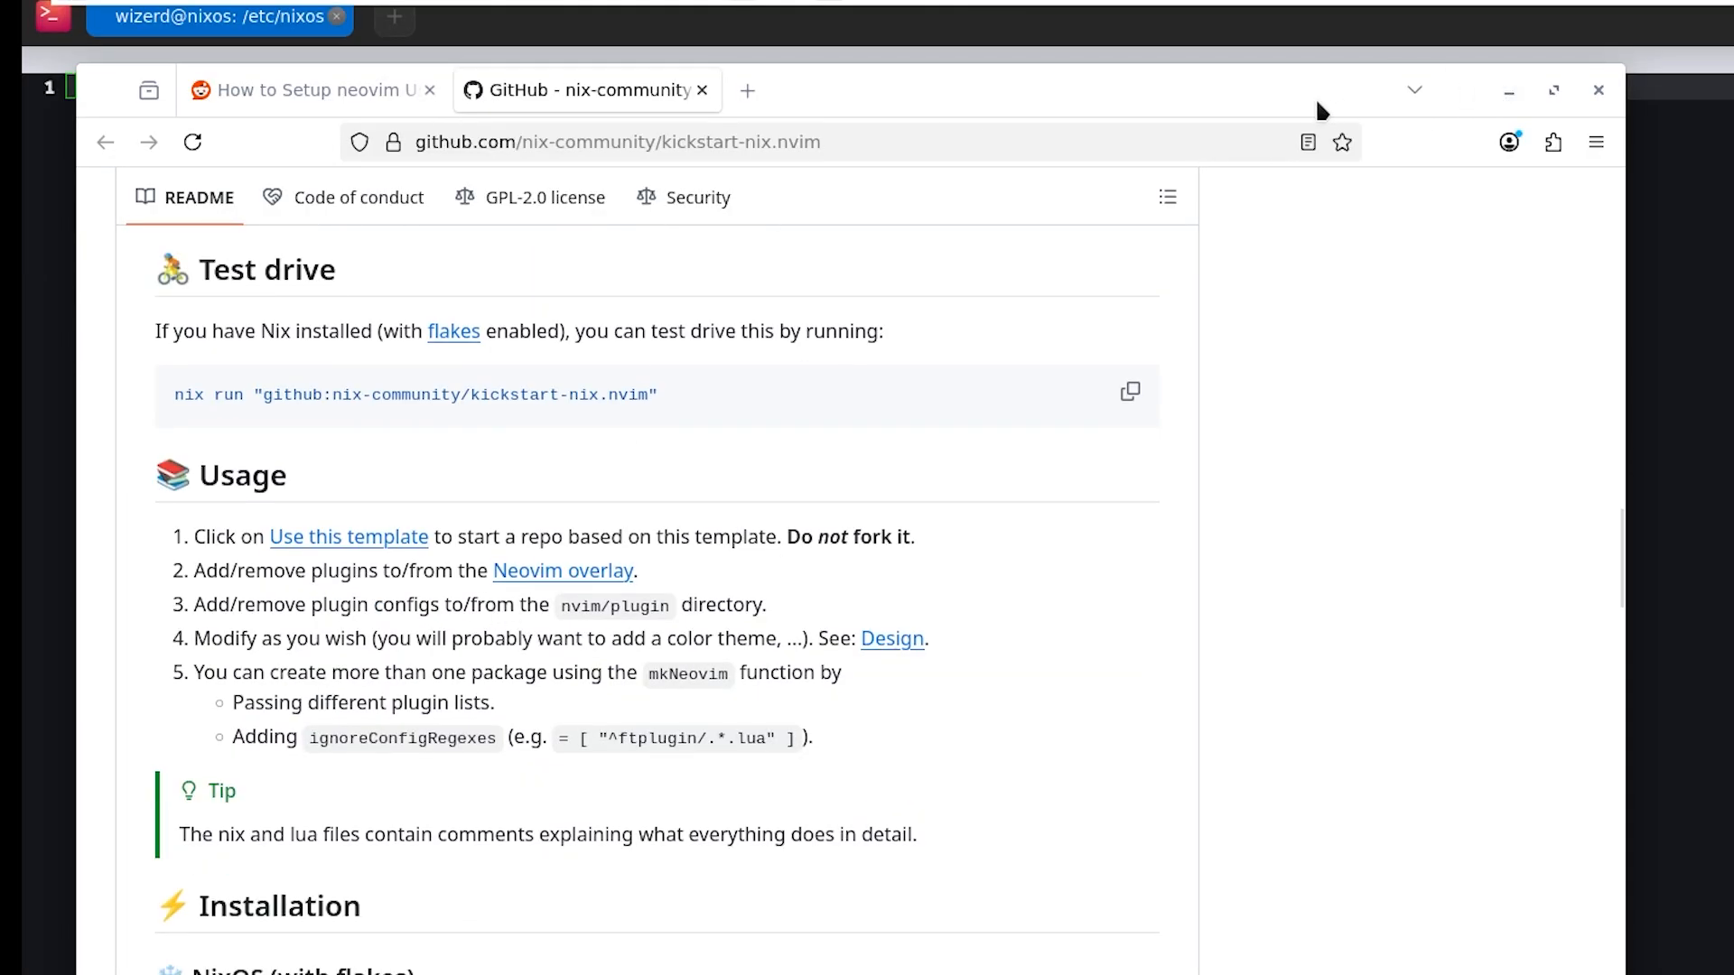
Clear the desktop by putting Firefox aside and closing the terminal and text editor windows.
drag(1316, 104, 1479, 40)
click(1542, 30)
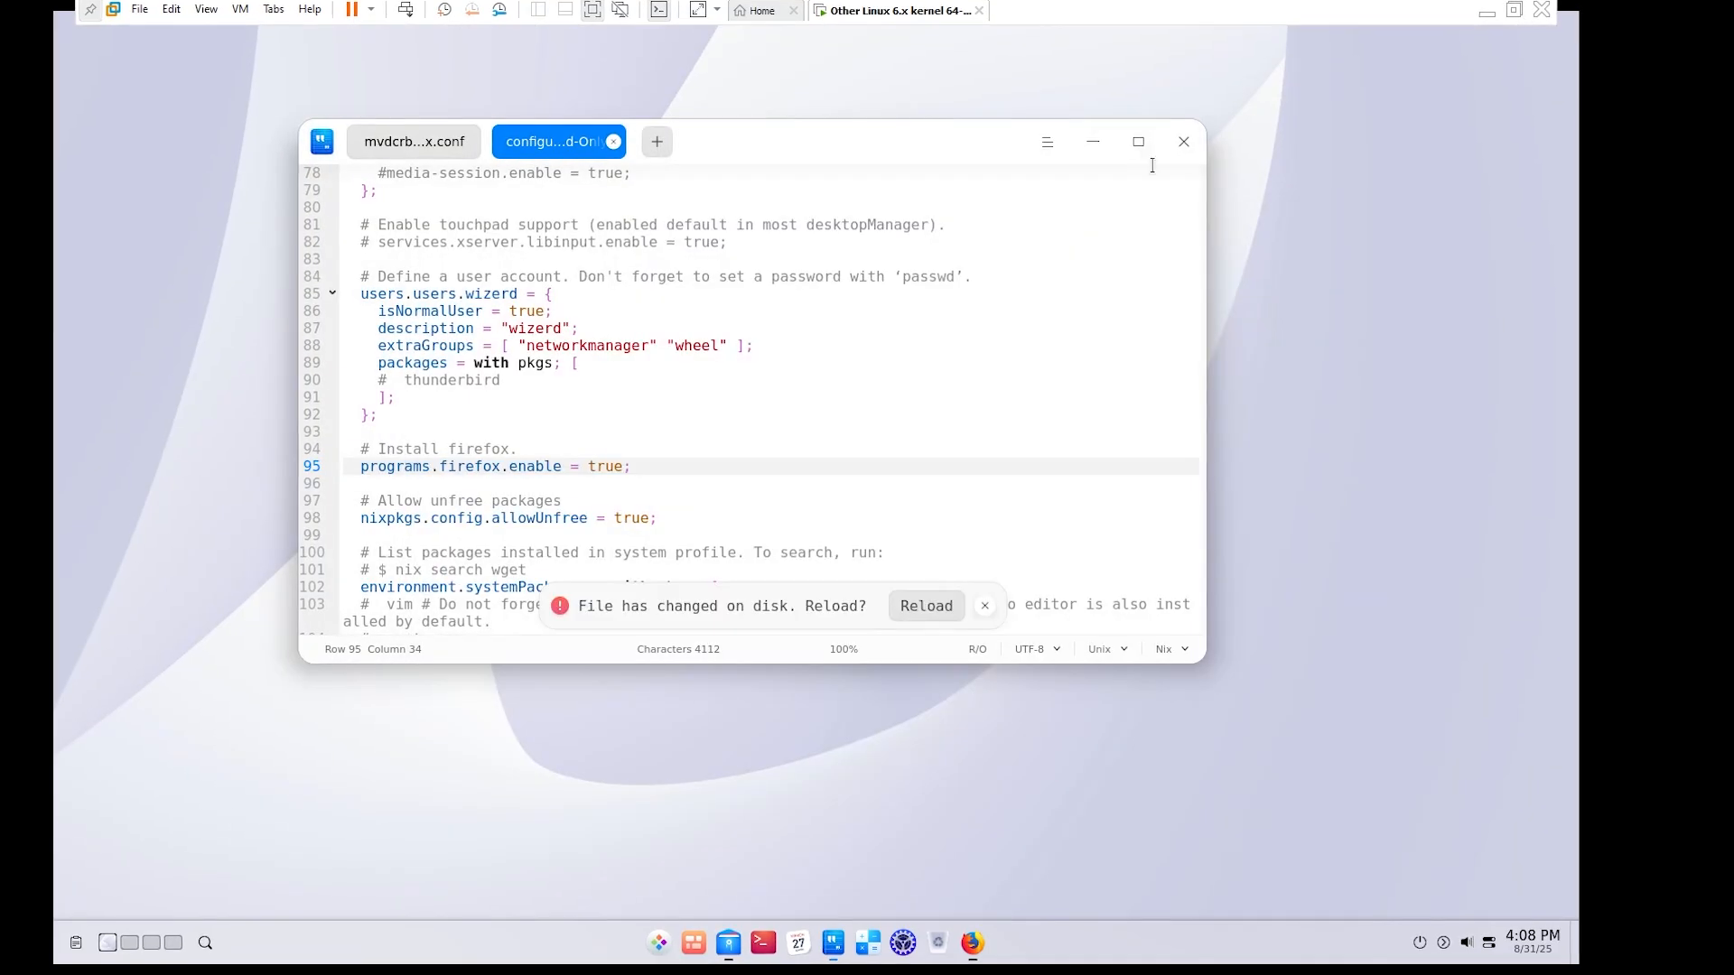
click(1183, 141)
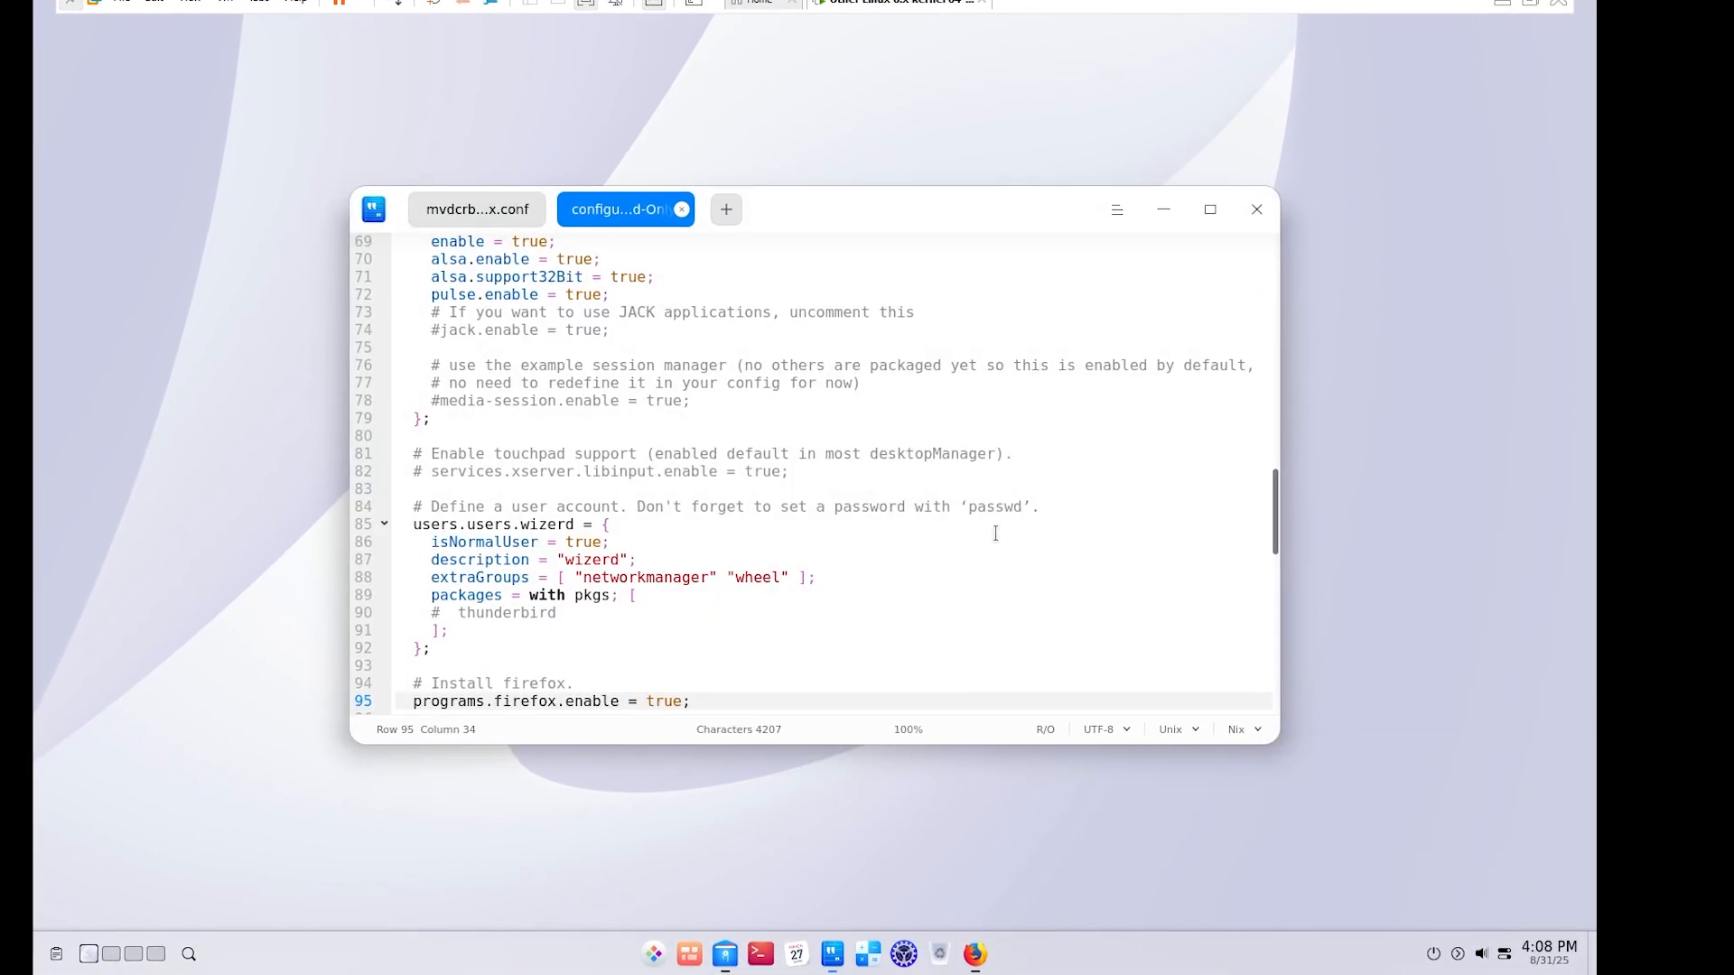
click(940, 470)
scroll(740, 664, down, 1)
click(1263, 206)
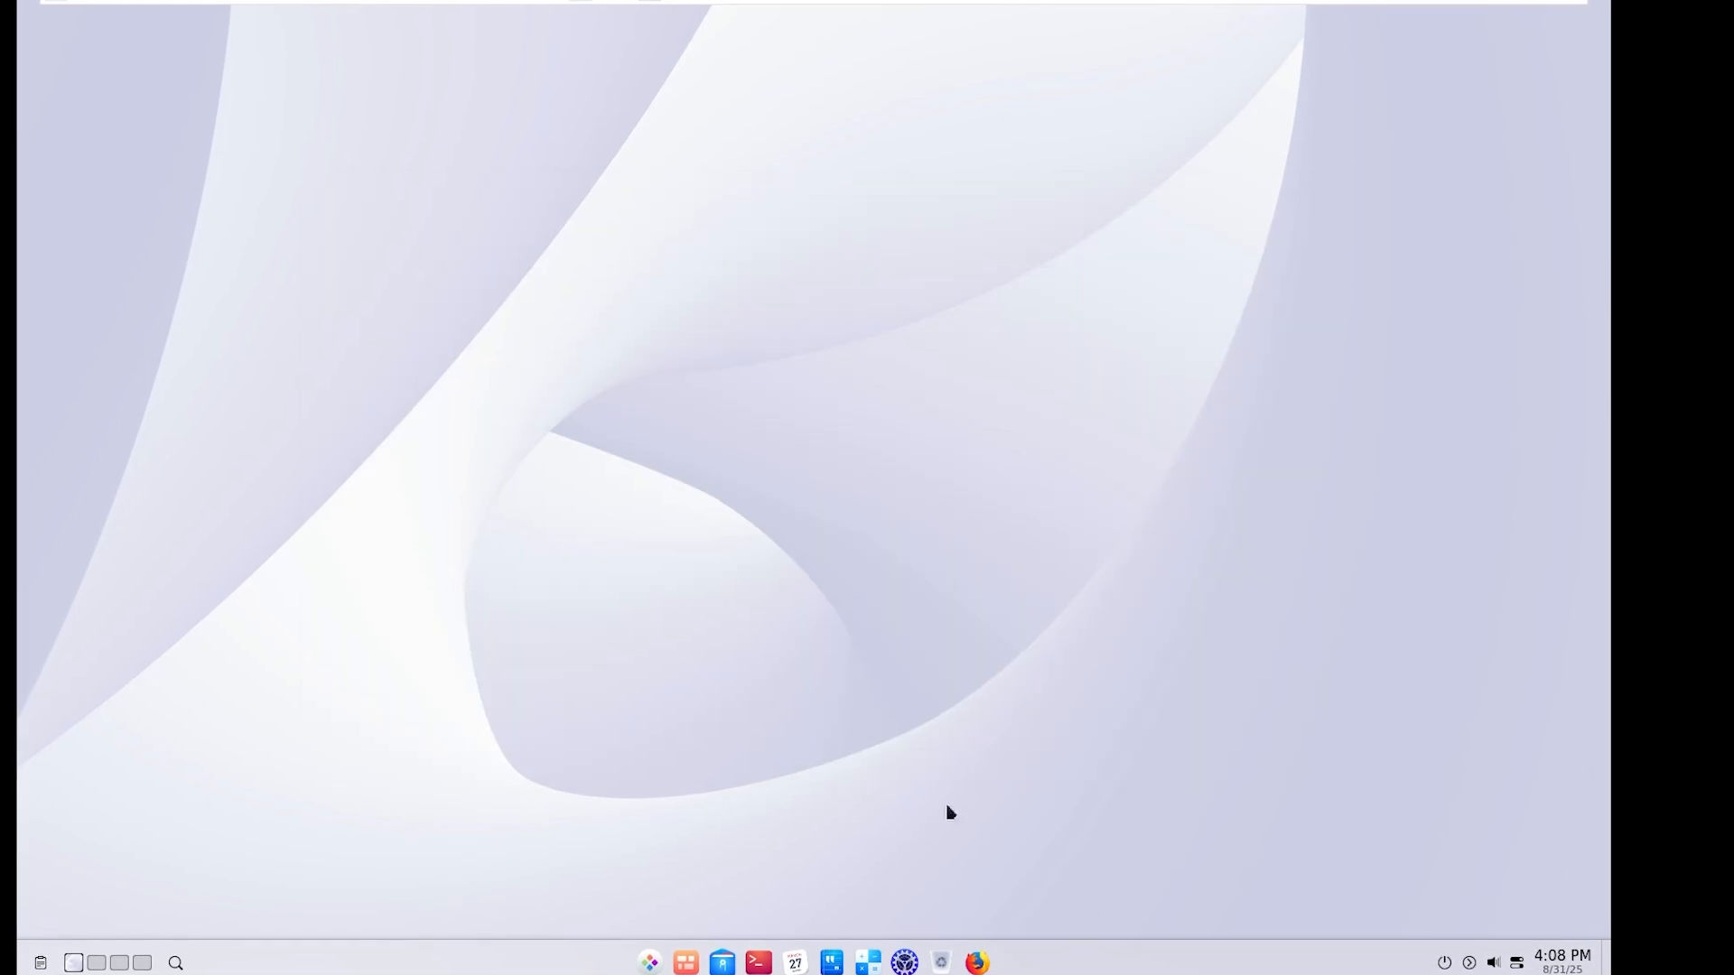
Open a new terminal and edit /etc/nixos/configuration.nix with sudo nvim, entering the account password.
click(757, 961)
right_click(730, 970)
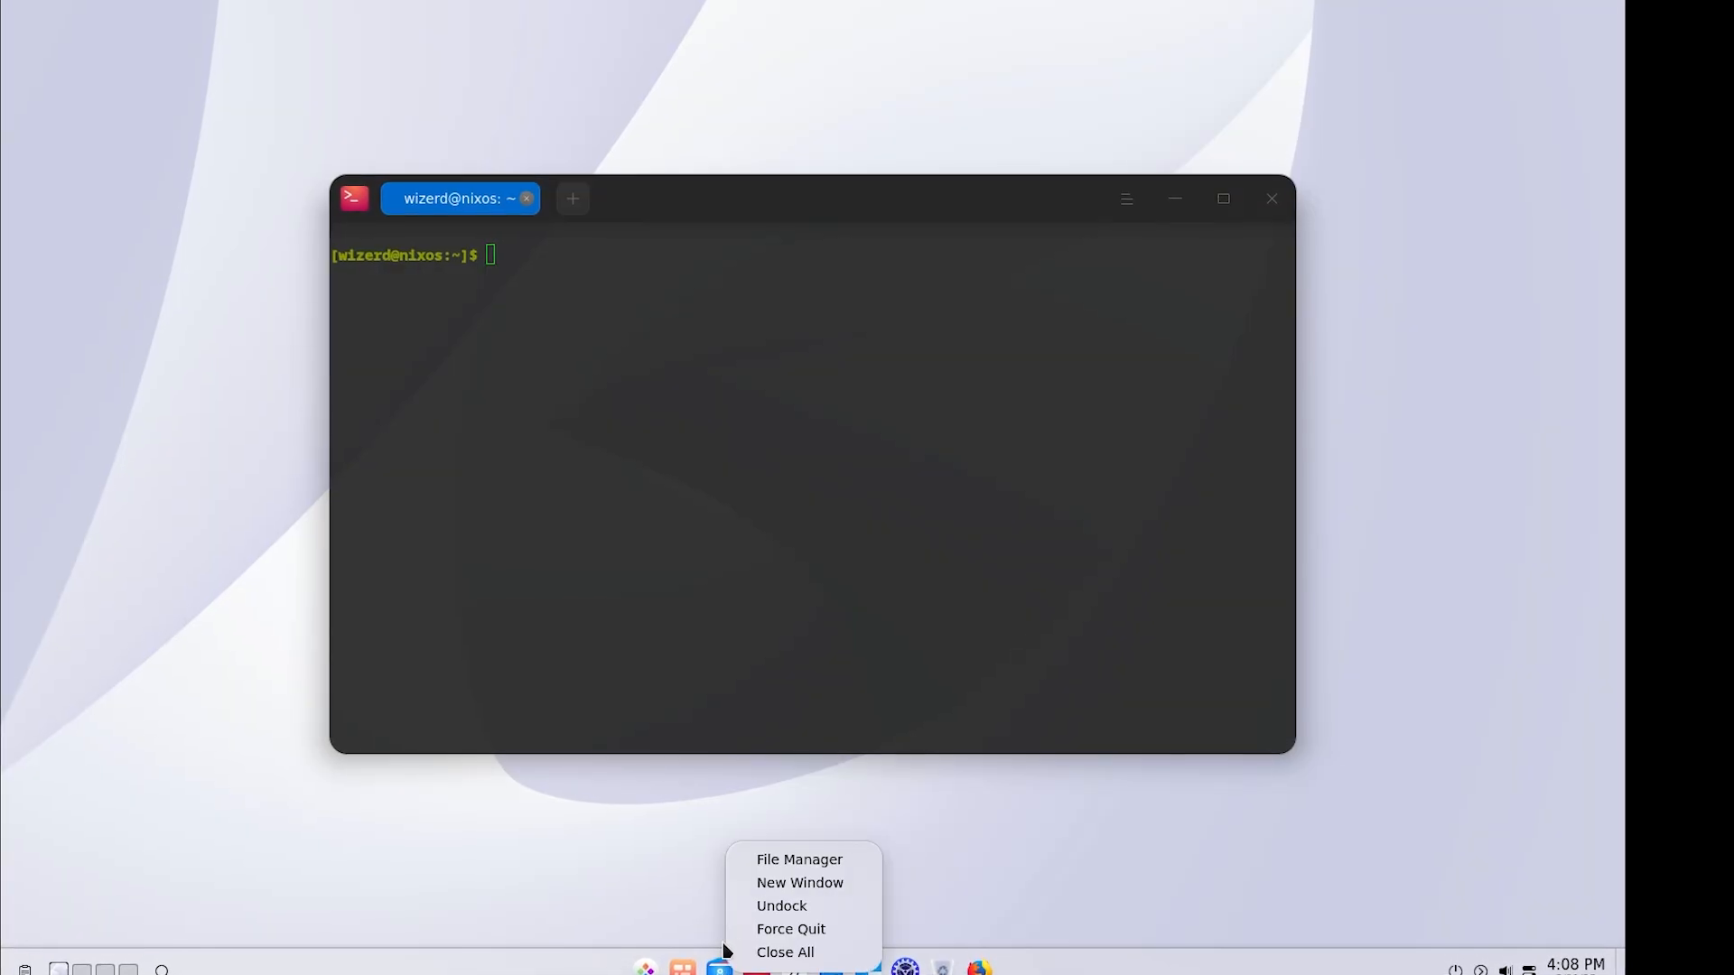
right_click(734, 969)
click(813, 809)
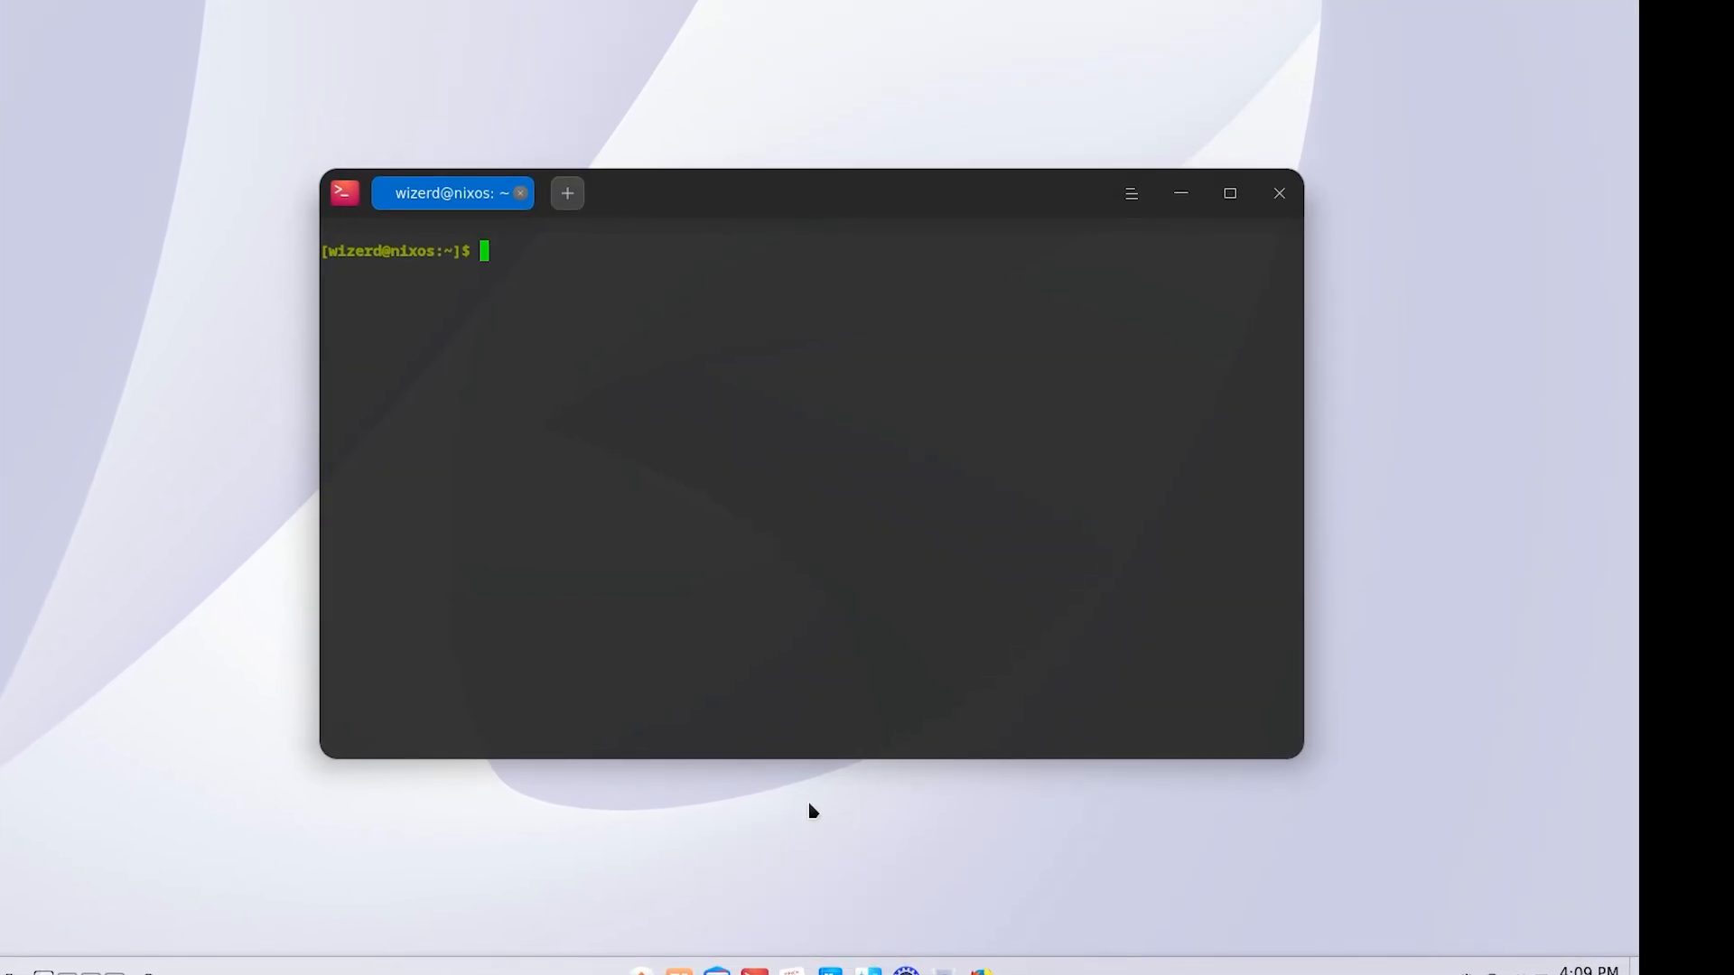
text(sudo nvi)
text(m /etc/)
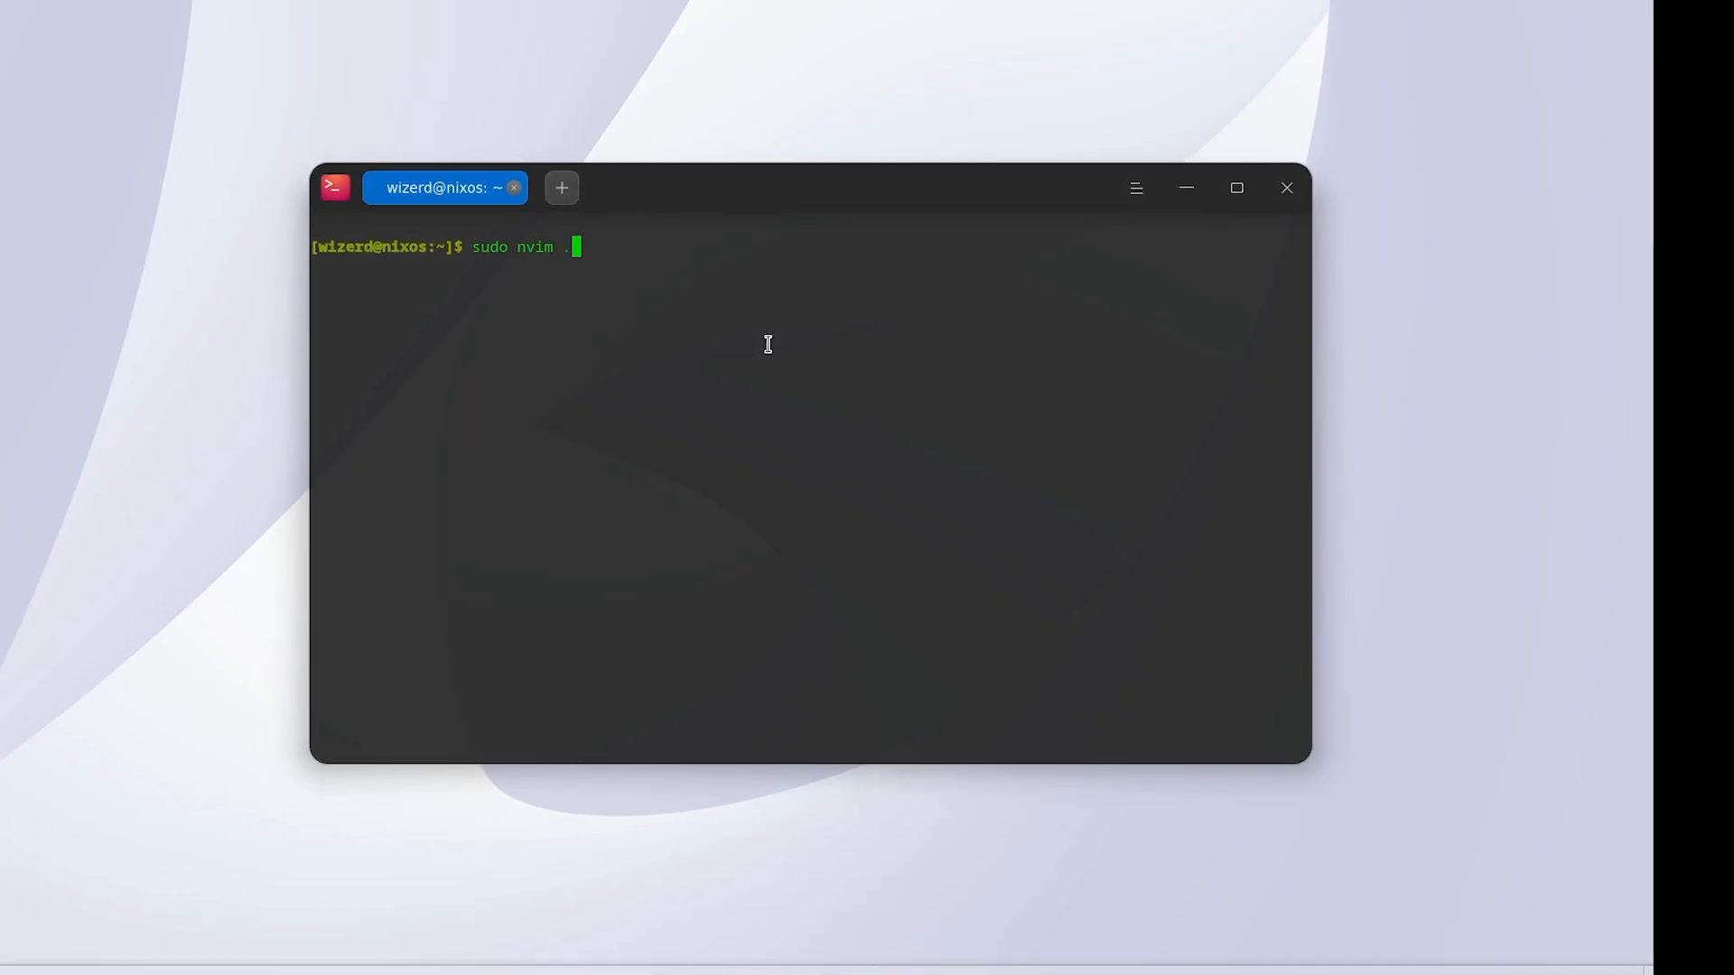
text(nixos/co)
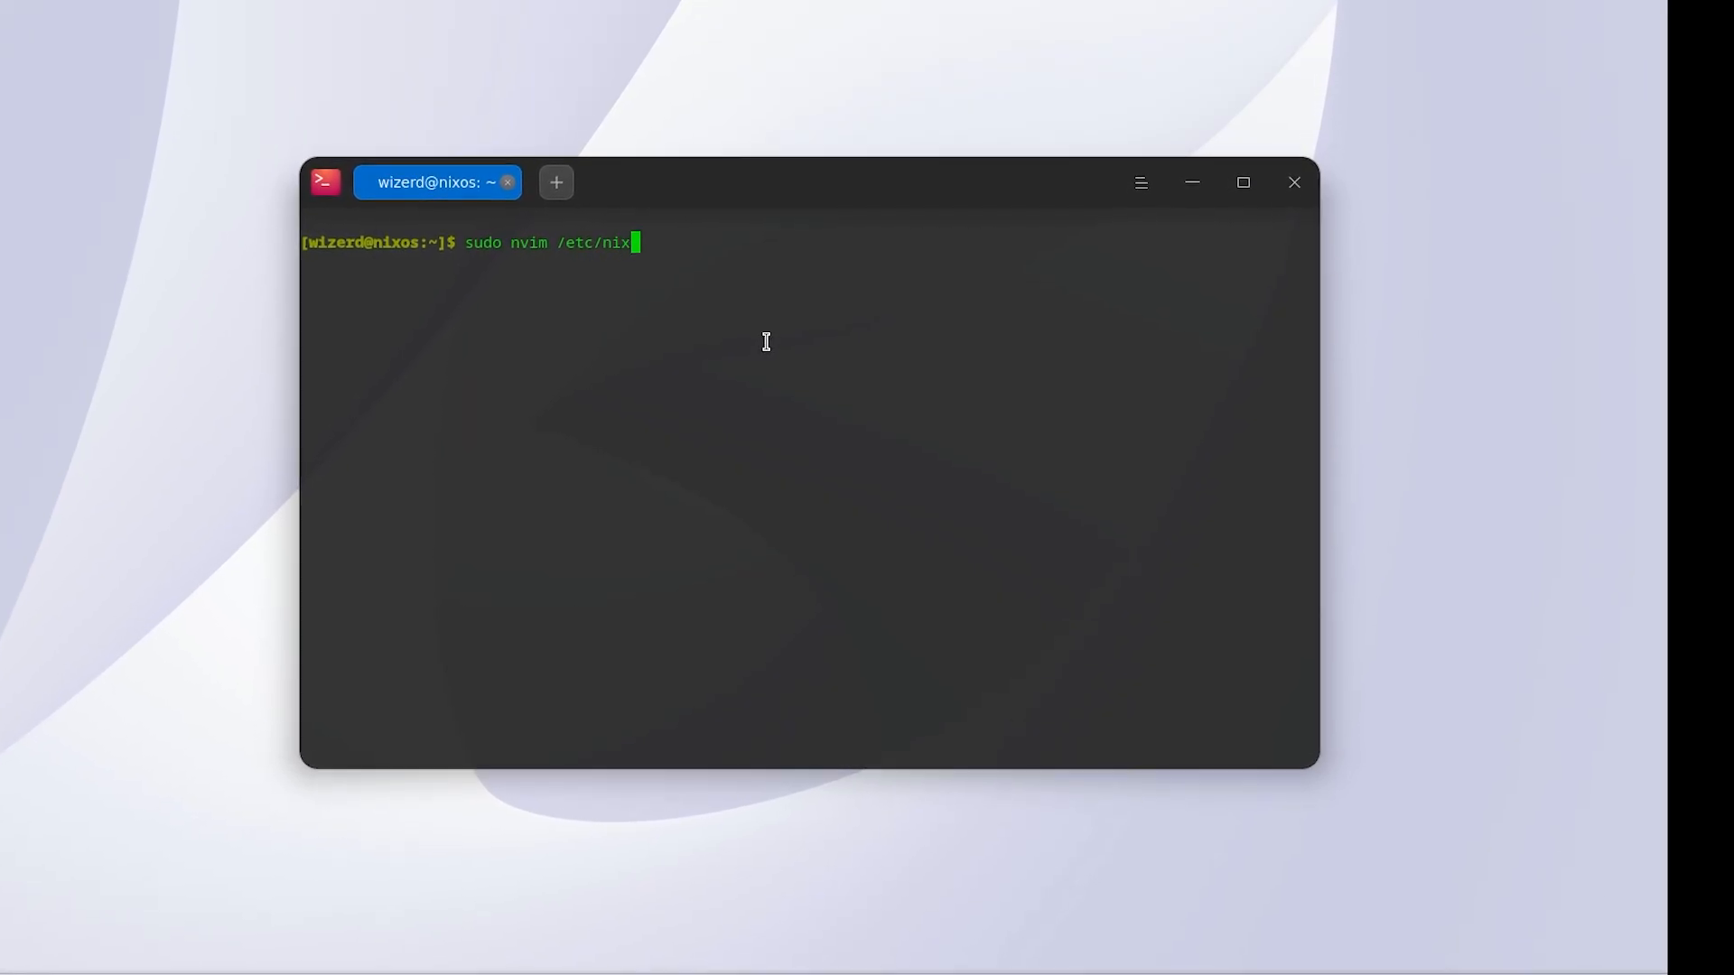
text(nfiguration.)
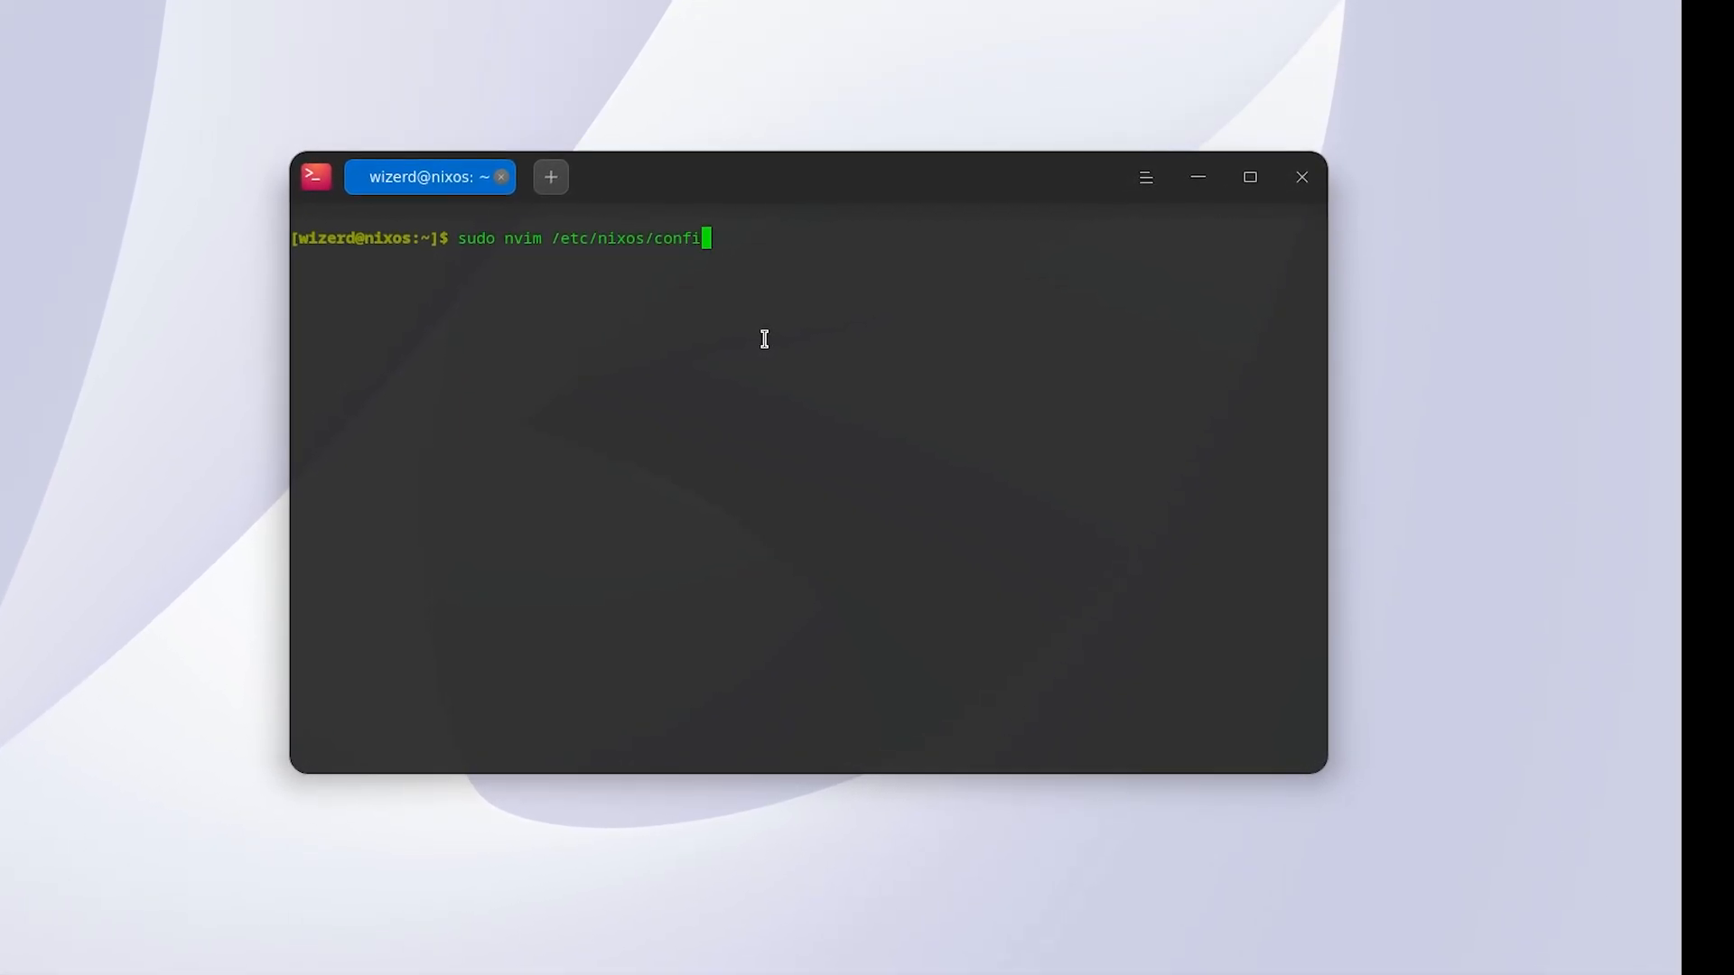
text(nix)
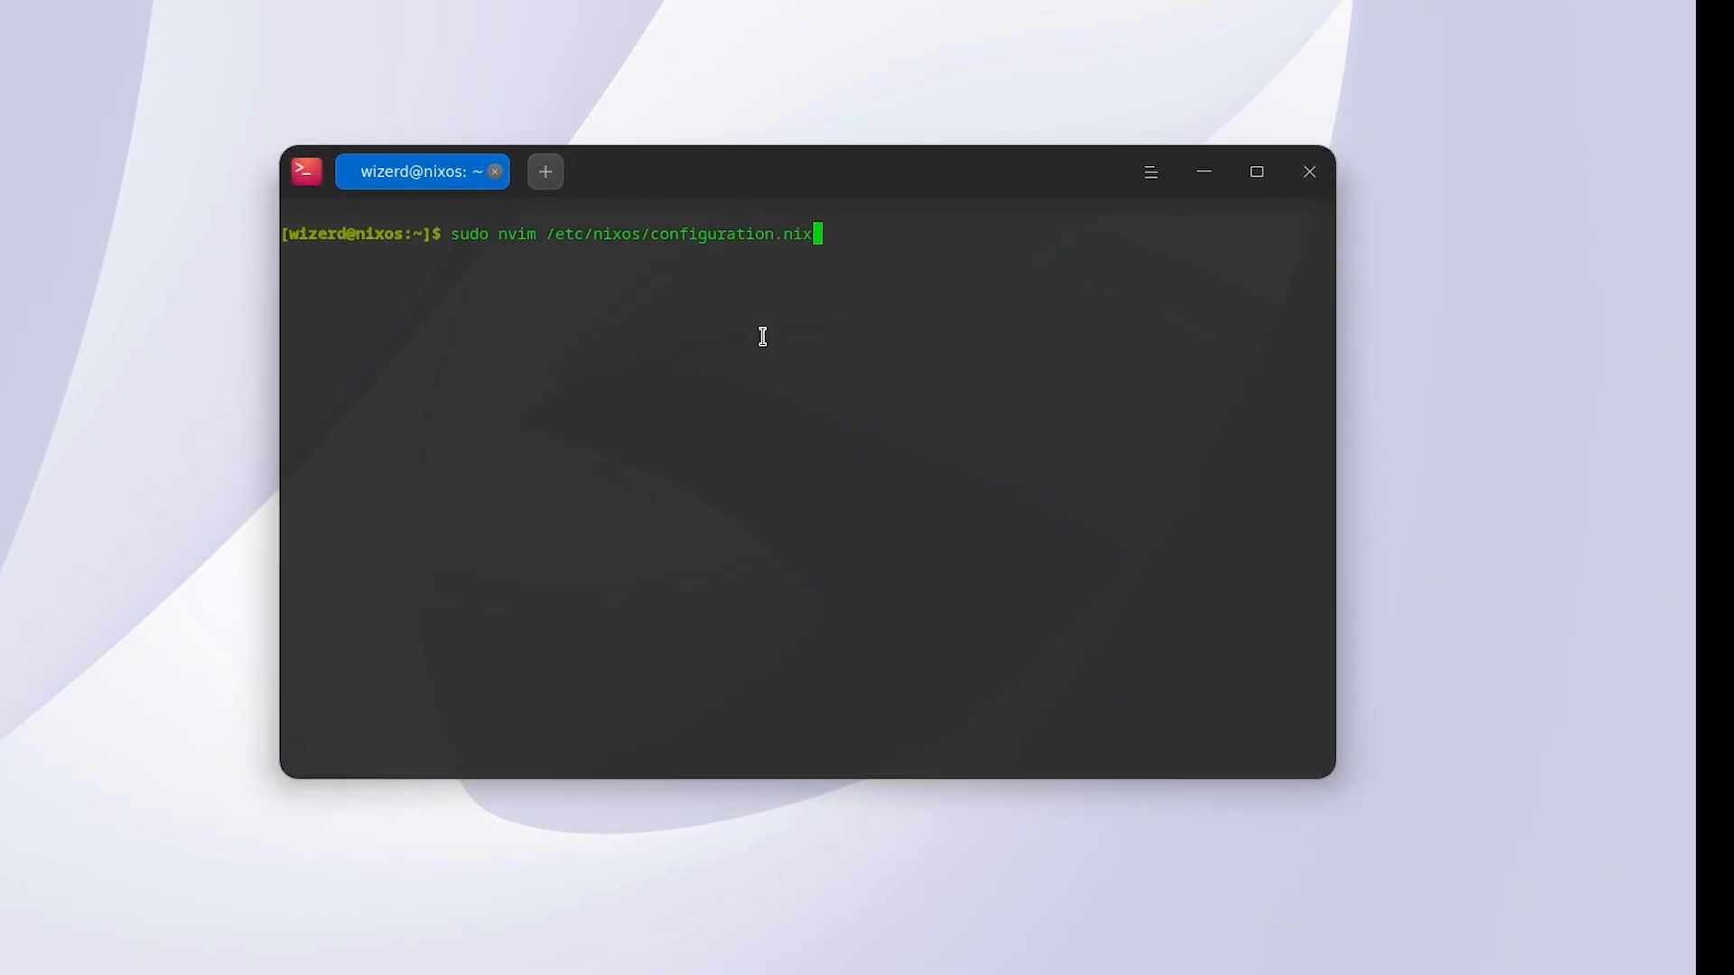
key(Return)
key(Return)
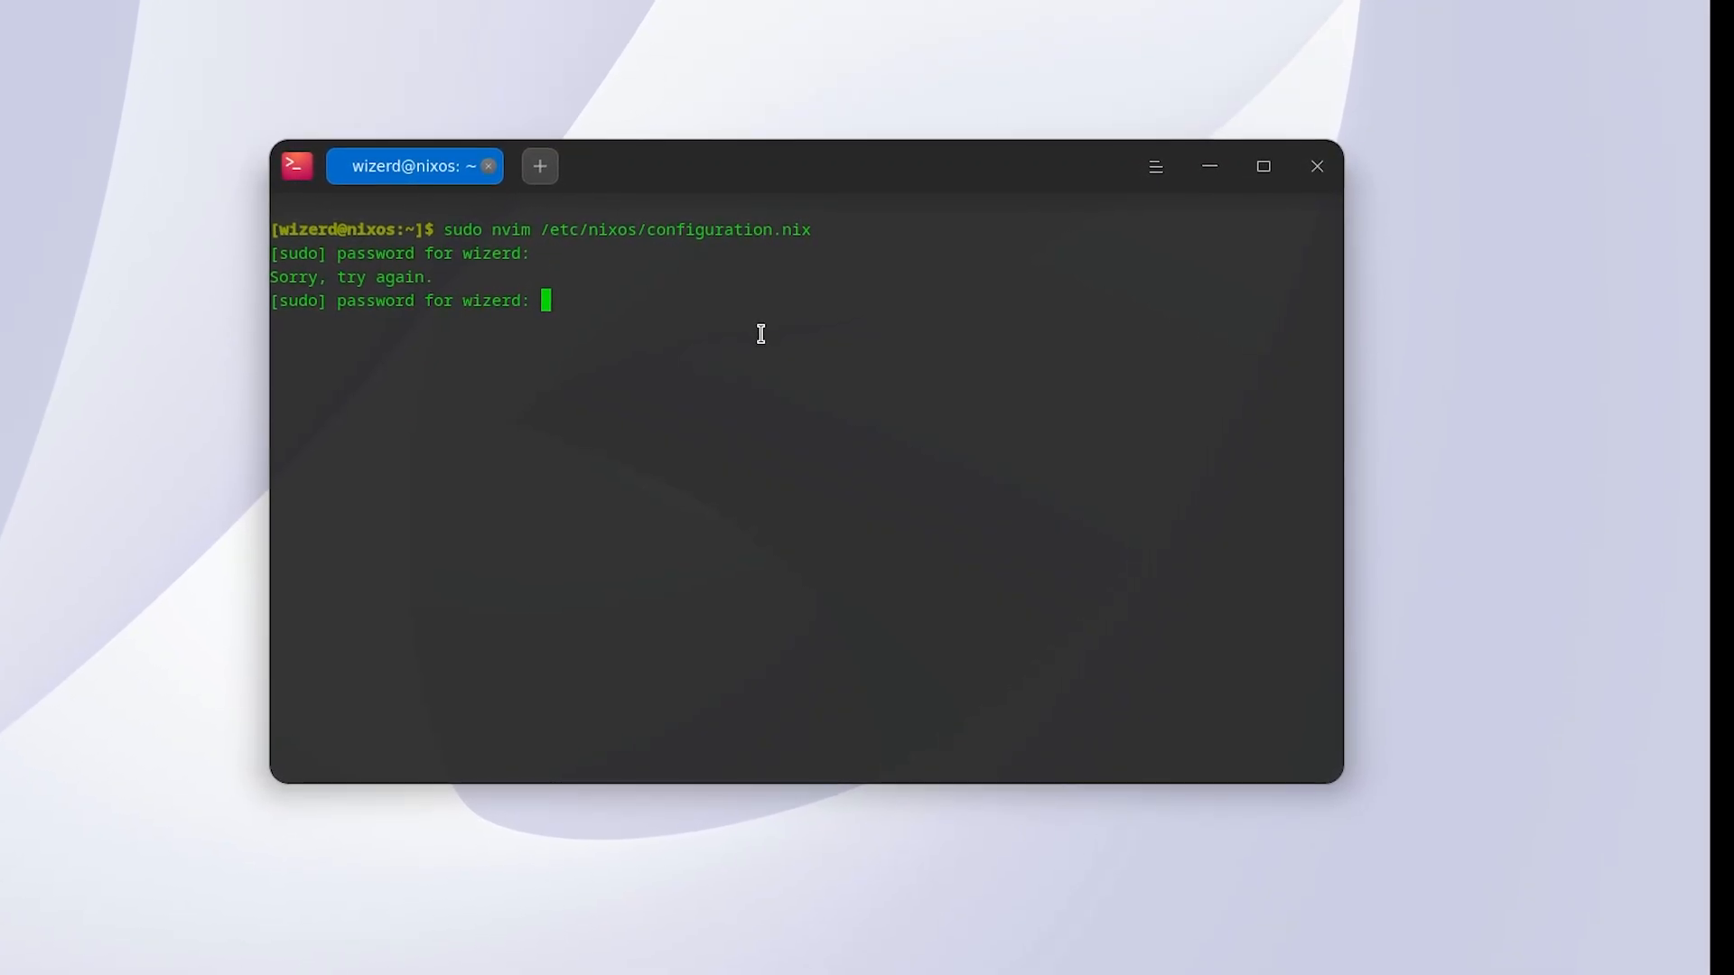
key(Return)
Add kitty on its own line below fastfetch in the environment.systemPackages list of configuration.nix.
key(a)
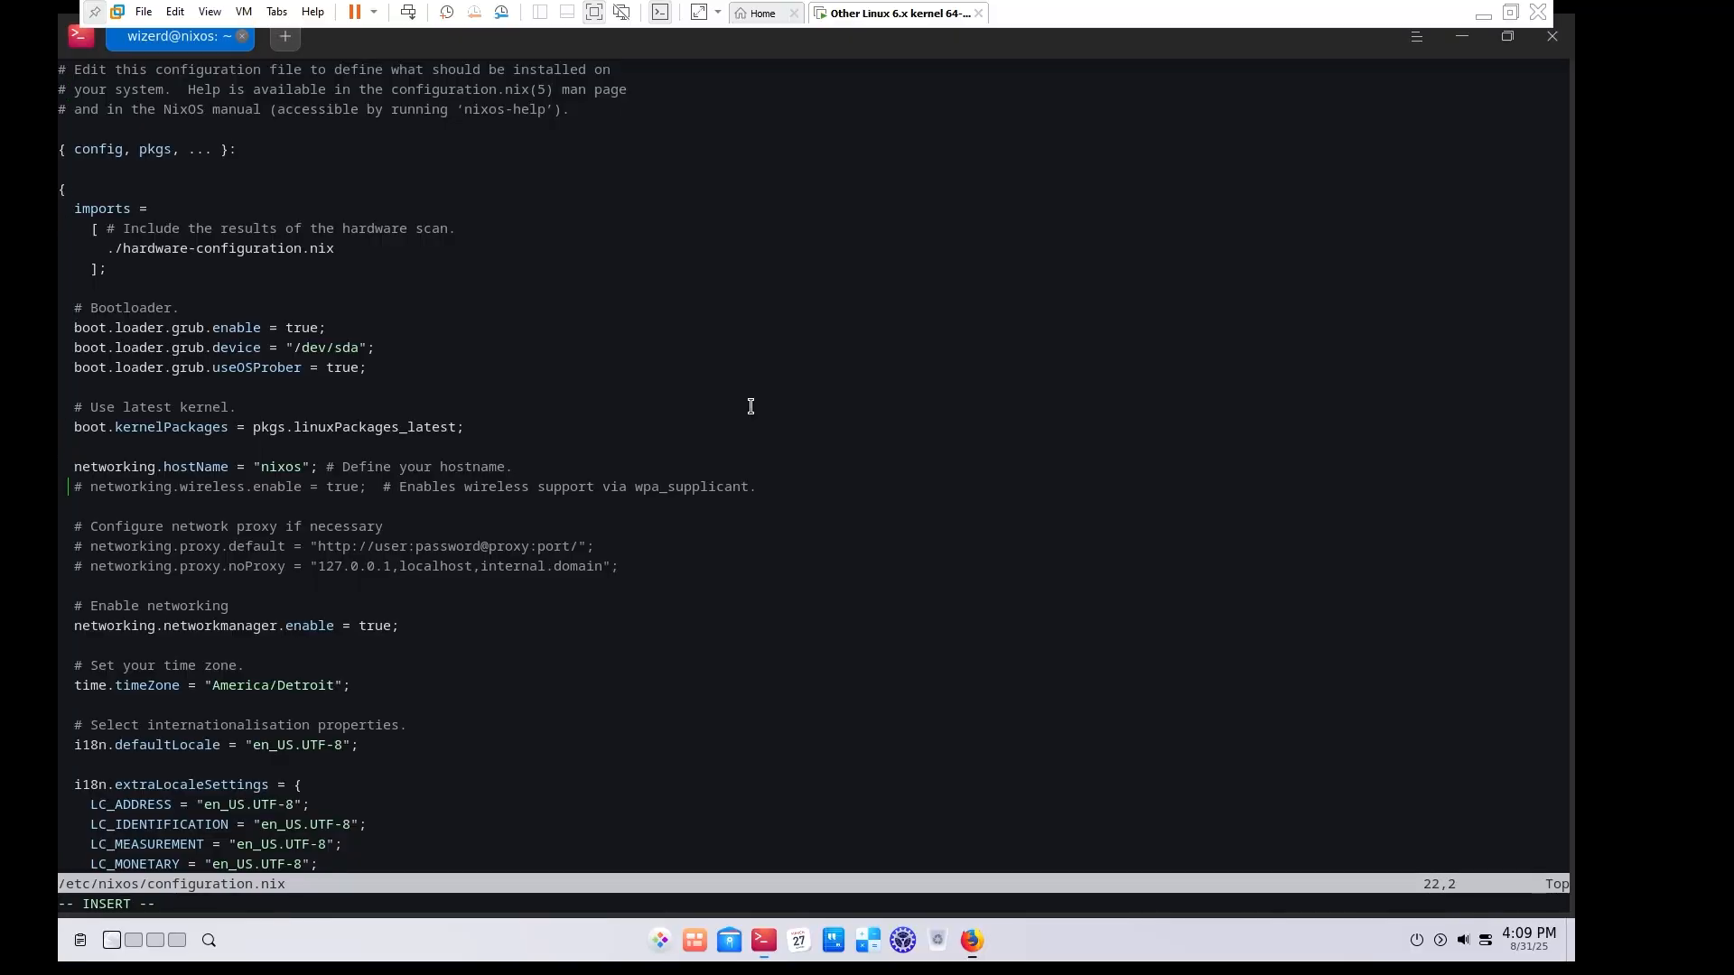
key(Down)
key(Down)
key(Down)
key(Down)
key(Down)
key(Down)
key(Down)
key(Down)
key(Down)
key(Down)
key(Down)
key(Down)
key(Down)
key(Down)
key(Down)
key(Down)
key(Down)
key(Down)
key(Down)
key(Down)
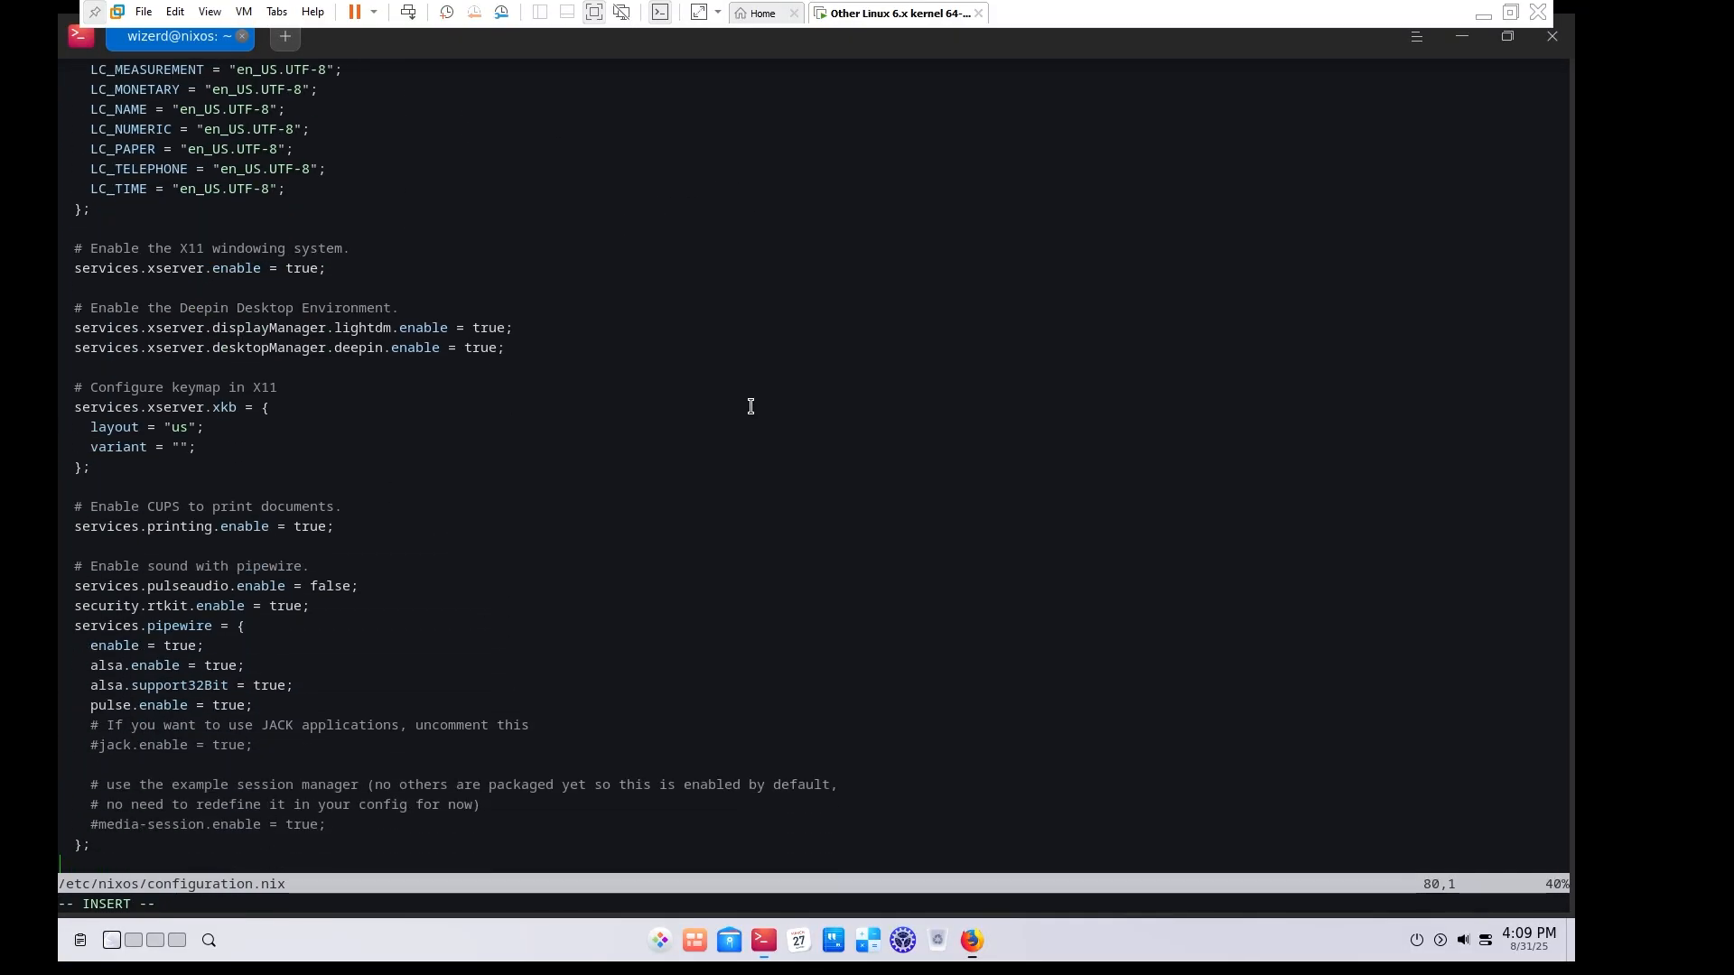
key(Down)
key(Down)
key(Down)
key(Down)
key(Down)
key(Down)
key(Down)
key(Down)
key(Down)
key(Down)
key(Down)
key(Down)
key(Down)
key(Down)
key(Down)
key(Down)
key(Down)
key(Down)
key(Down)
key(Down)
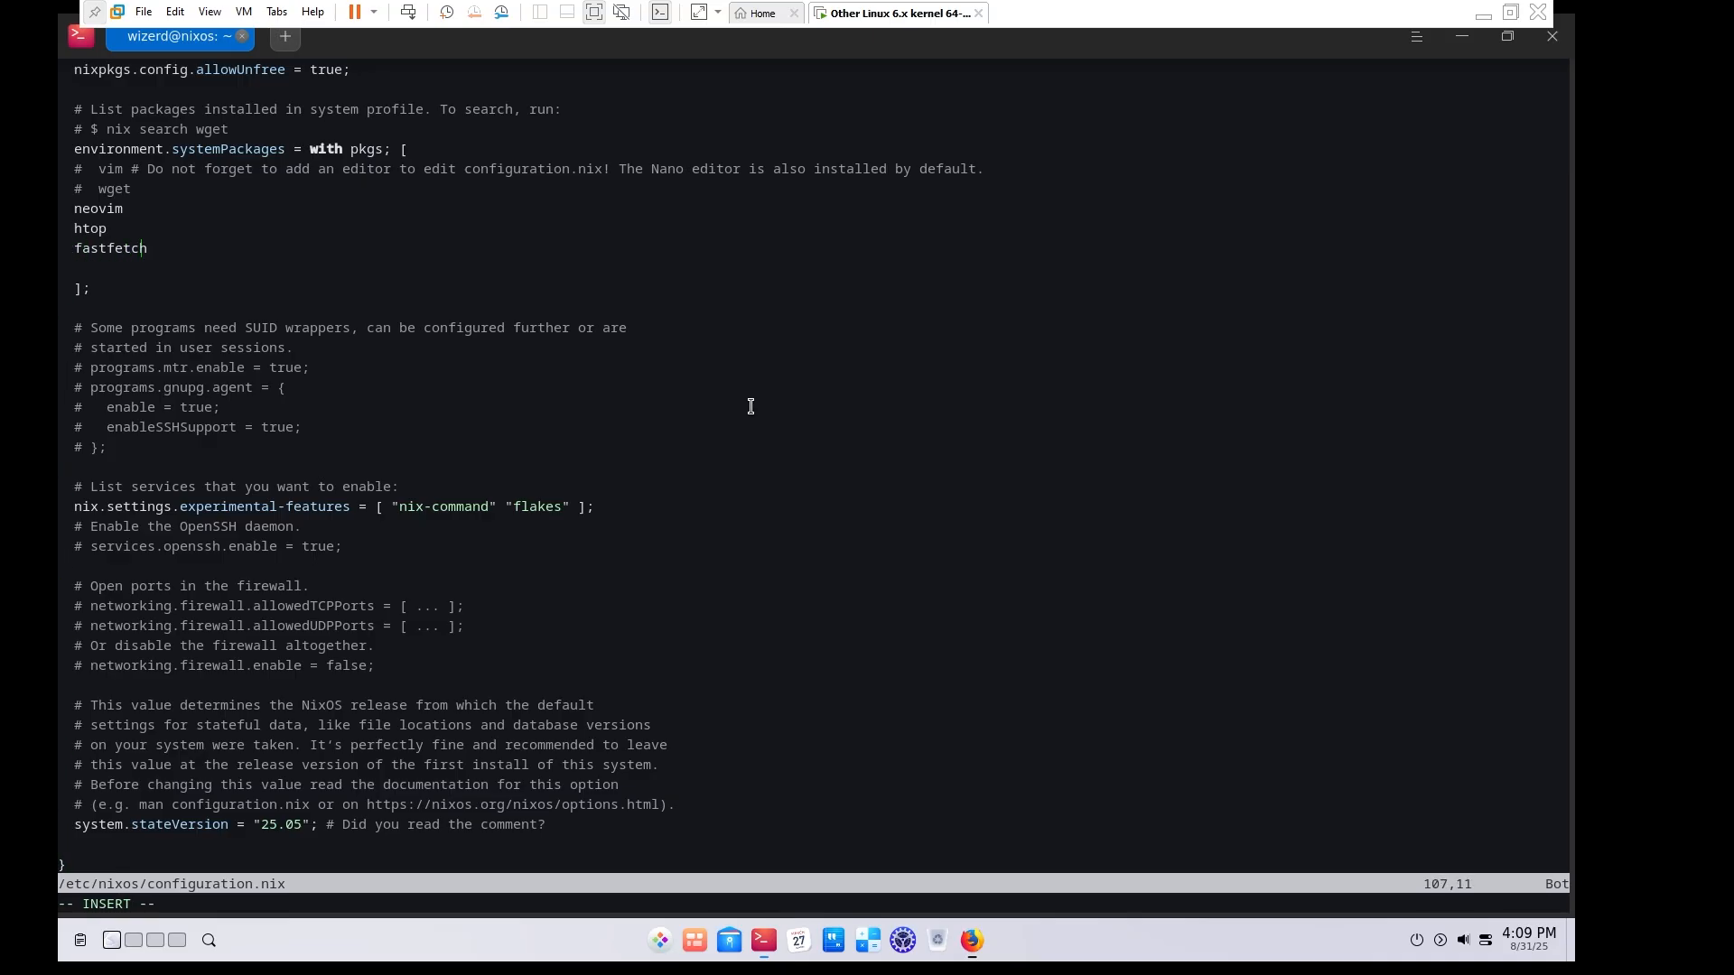
key(Return)
text(kitty)
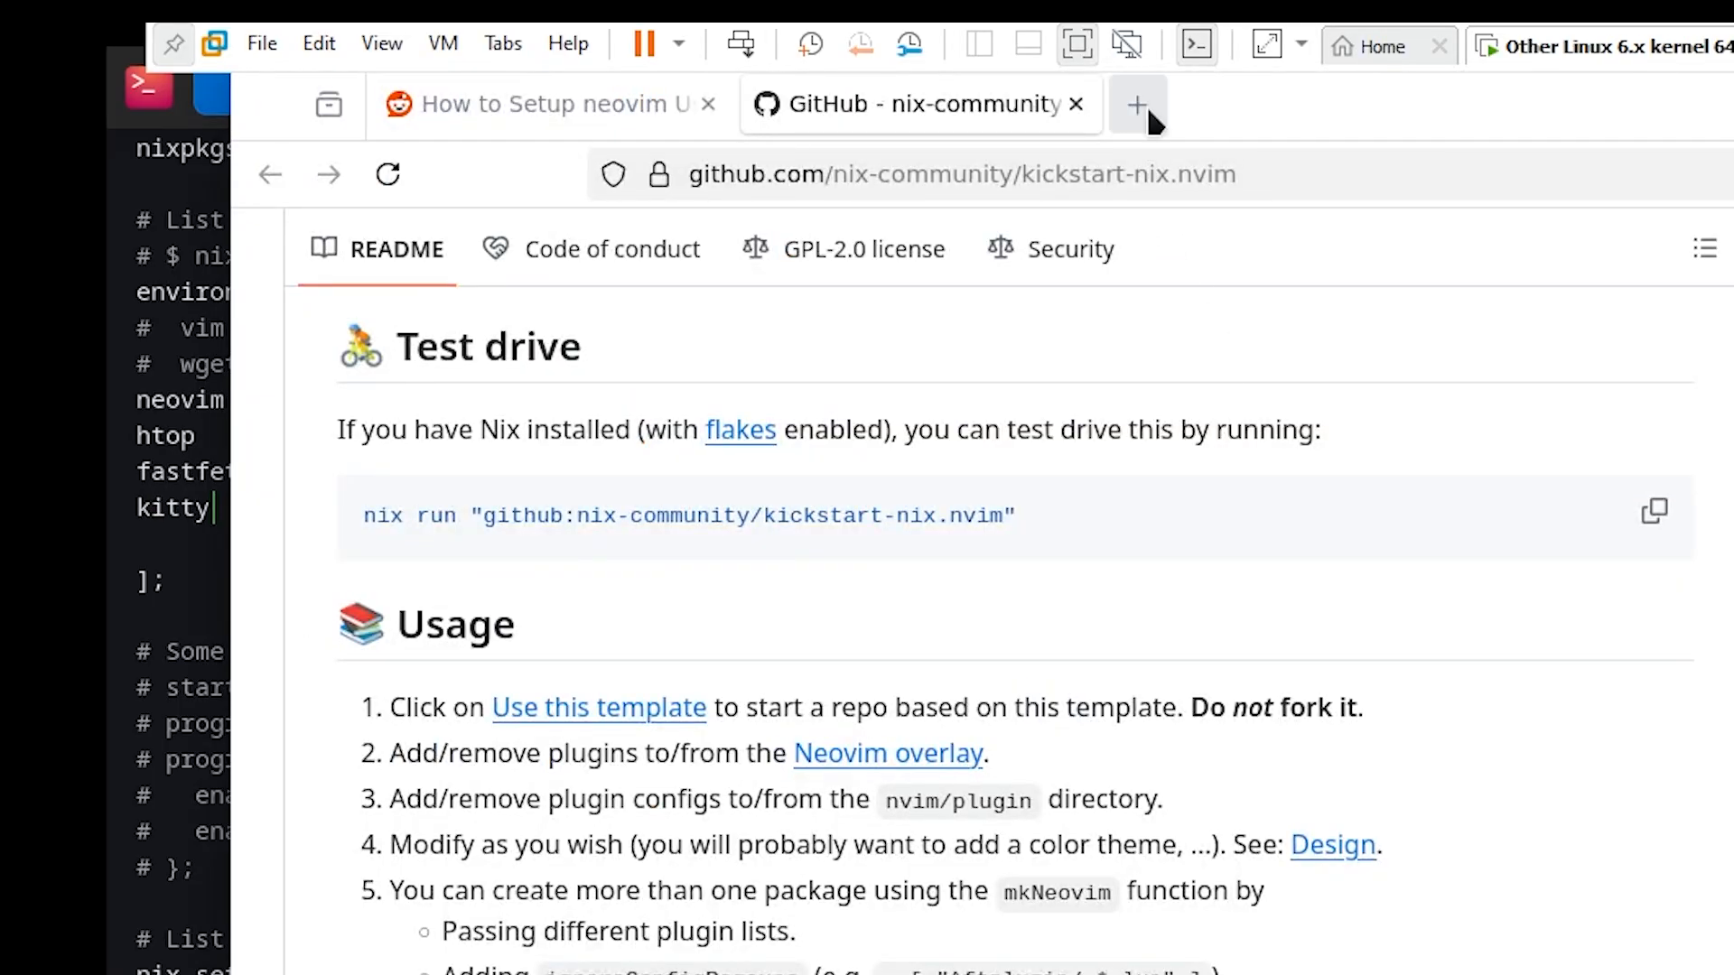
Switch to Firefox, search the web for "how to install kitty terminal on nixos", read the installation instructions, and return to the terminal.
click(1148, 113)
text(how to instal)
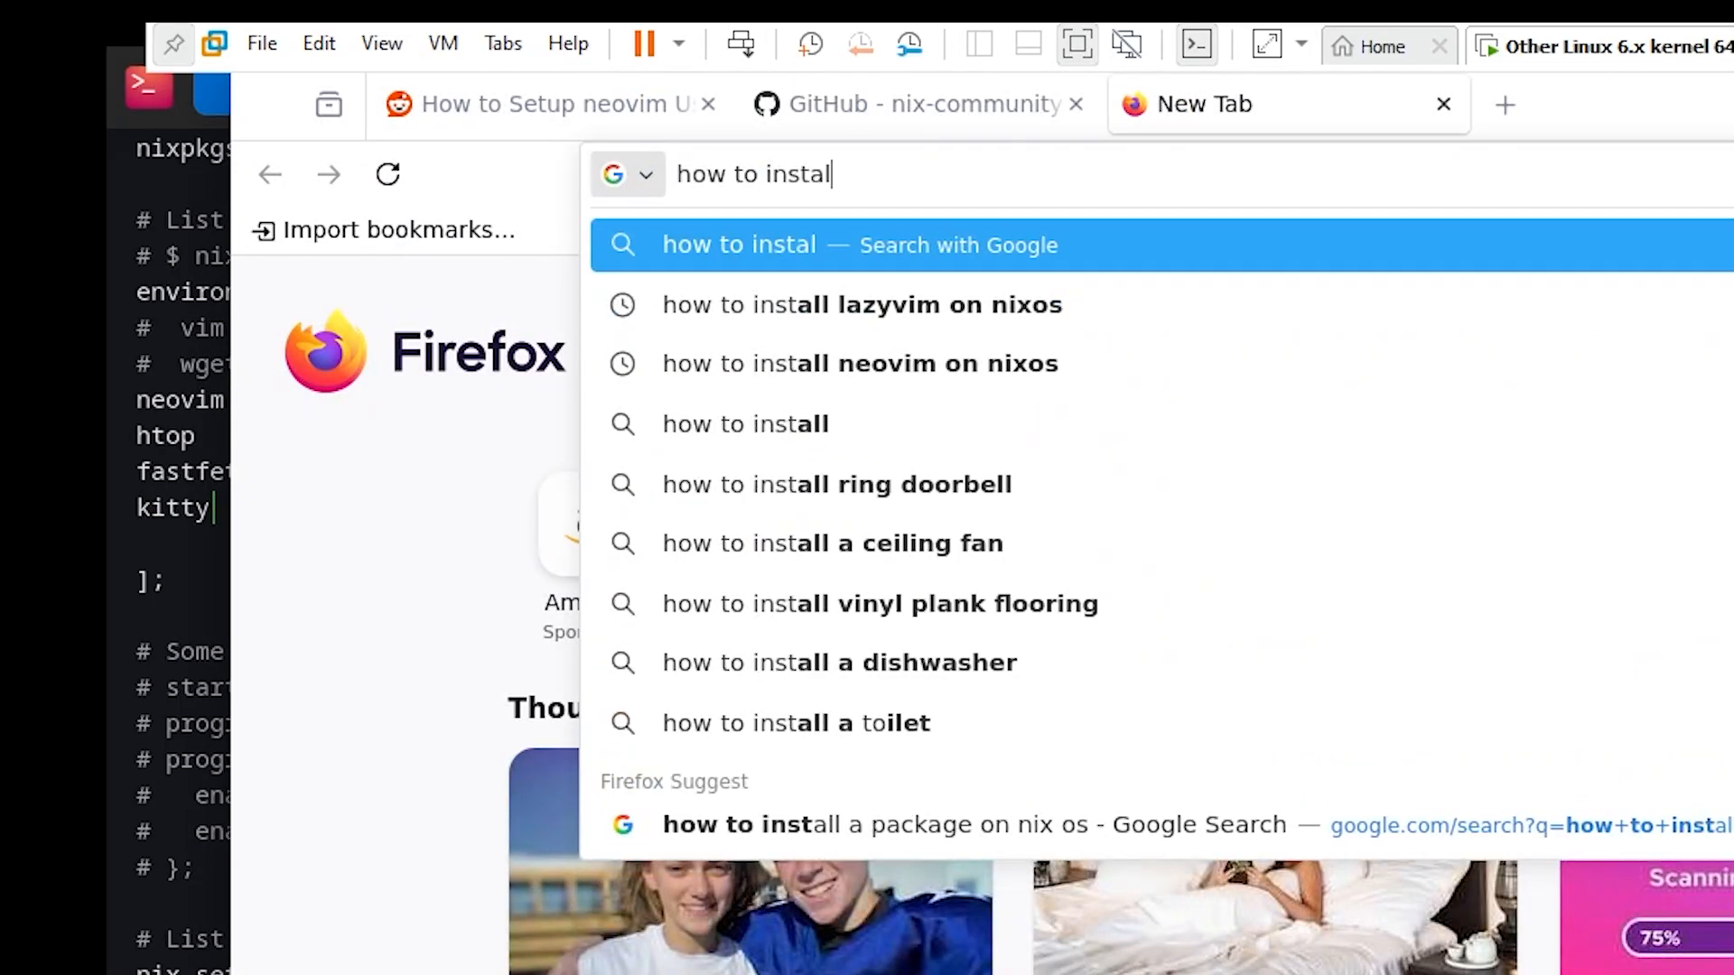
text(l kitty terminal on )
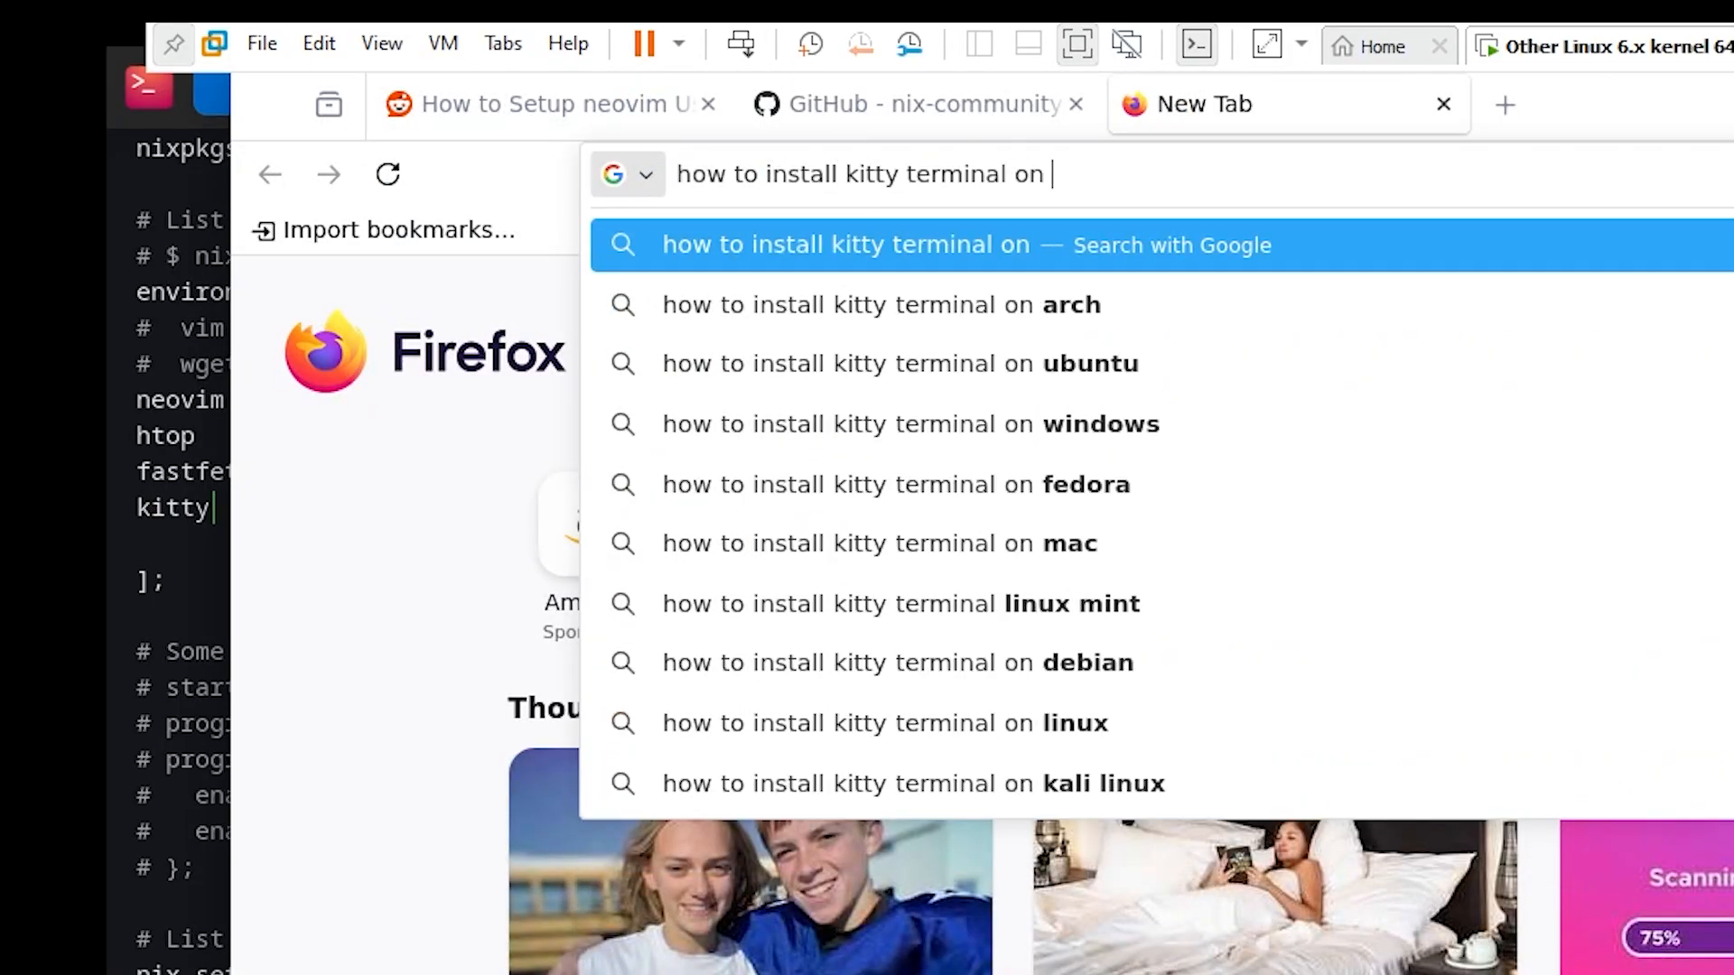
text(nixos)
key(Return)
scroll(686, 460, down, 3)
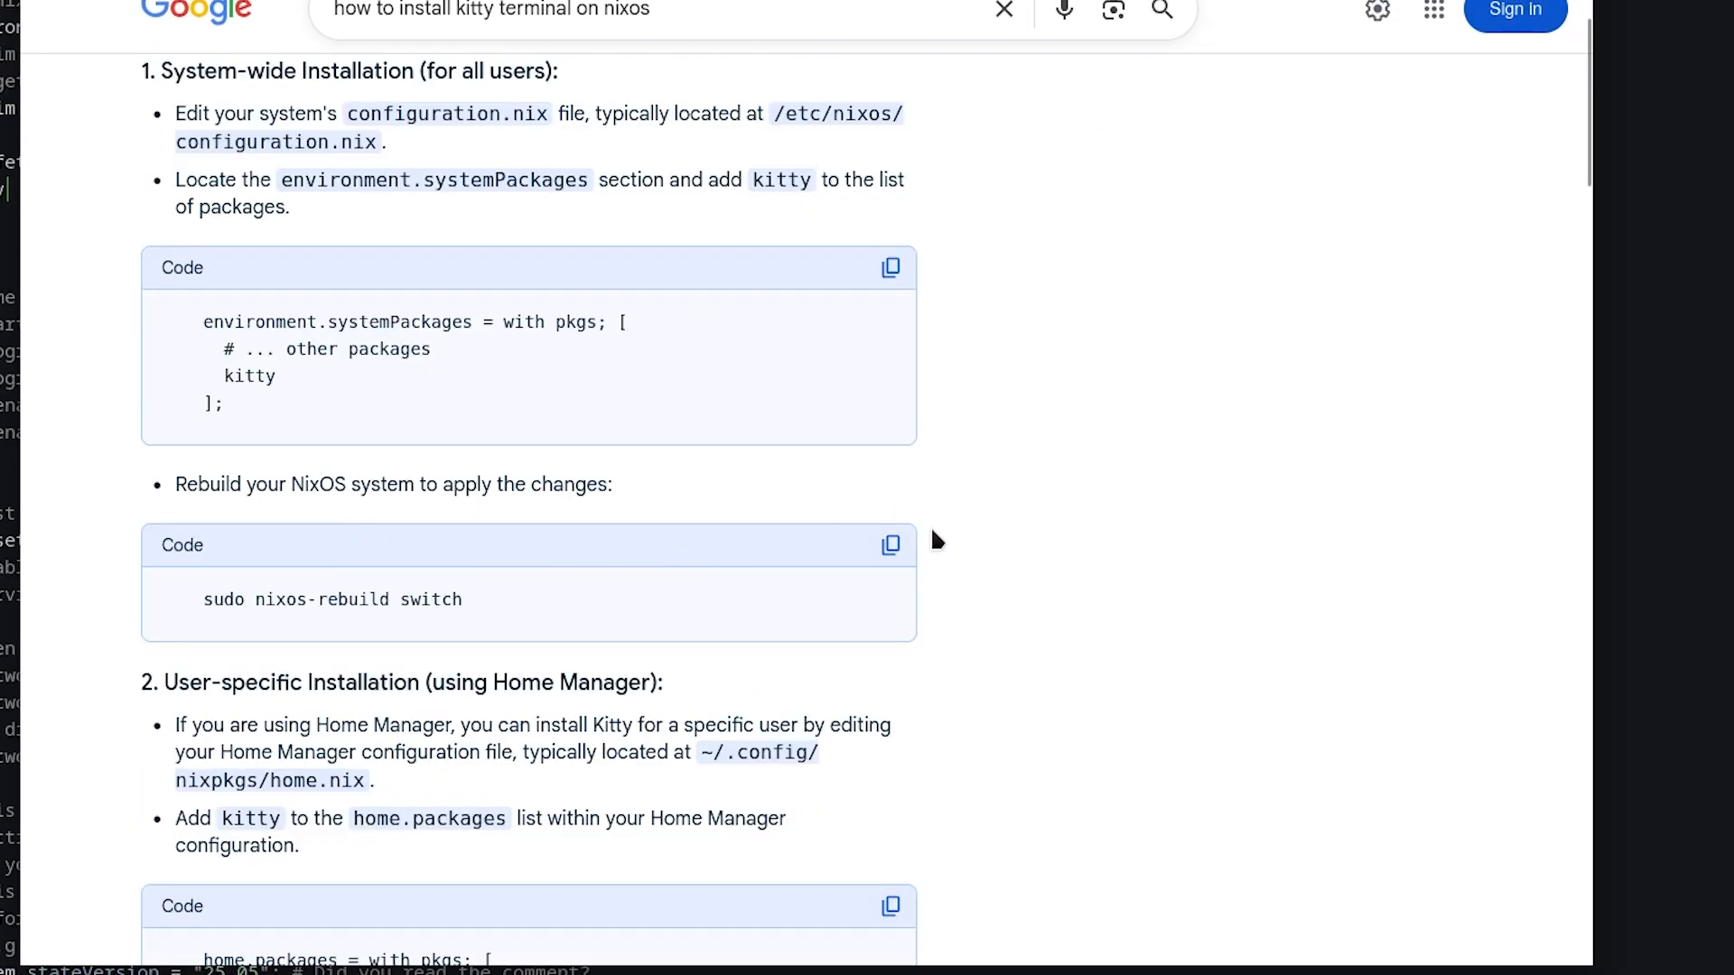
click(1200, 54)
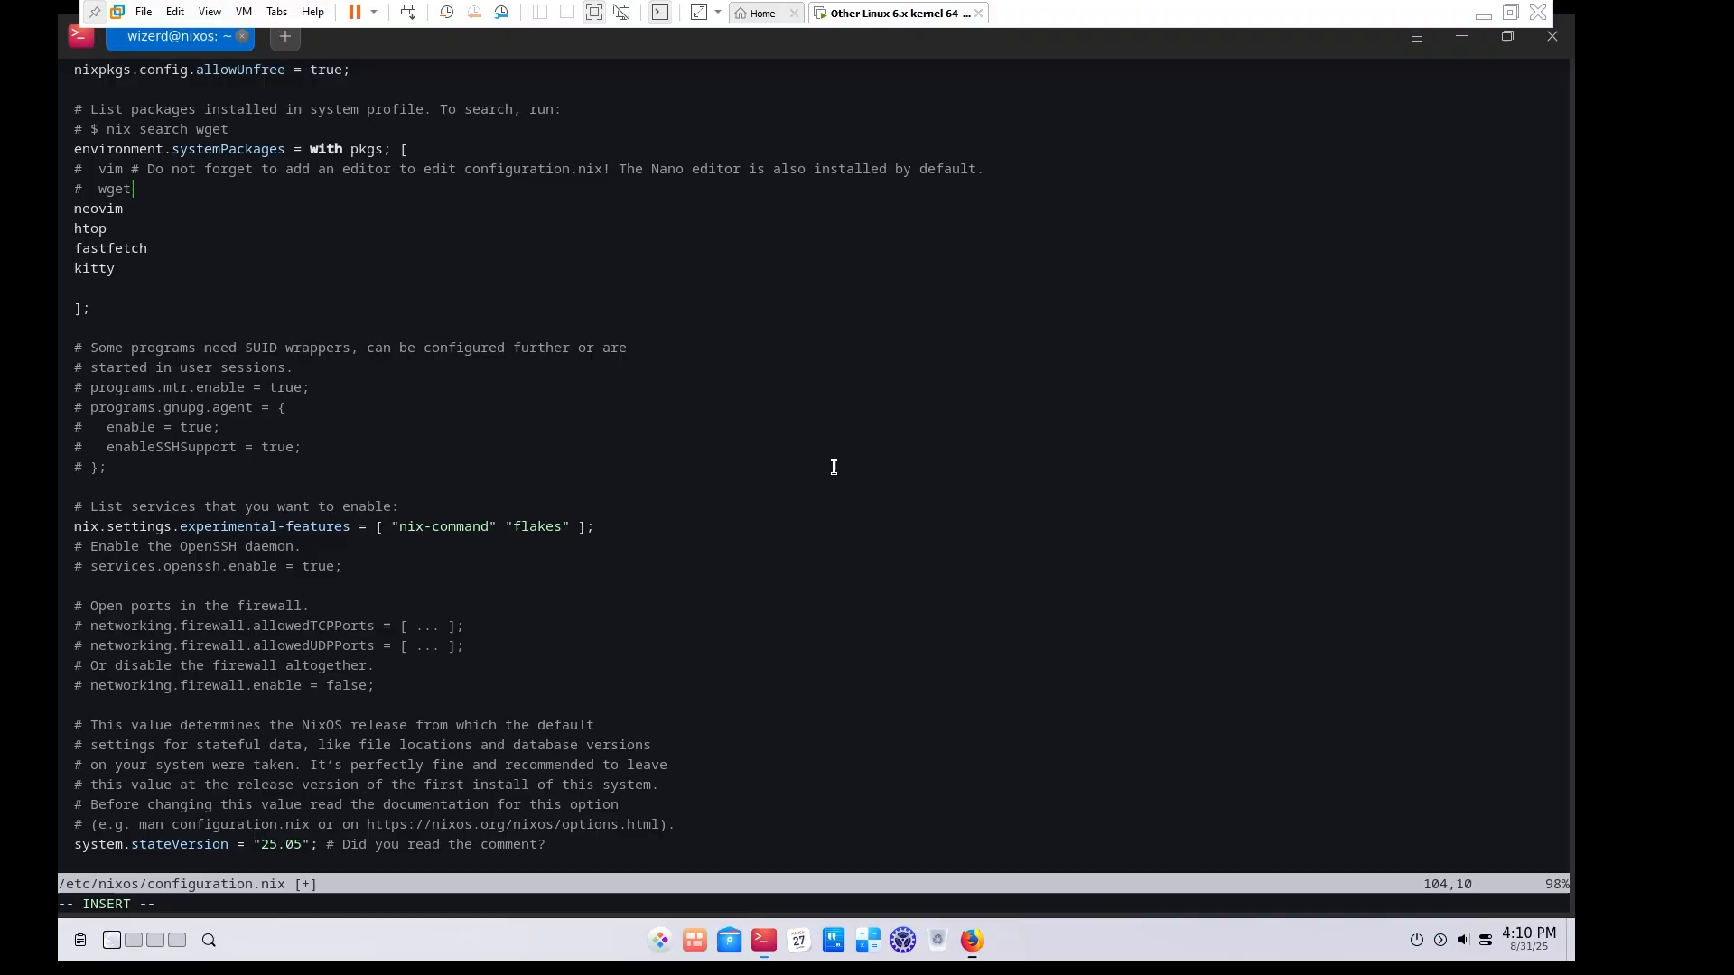
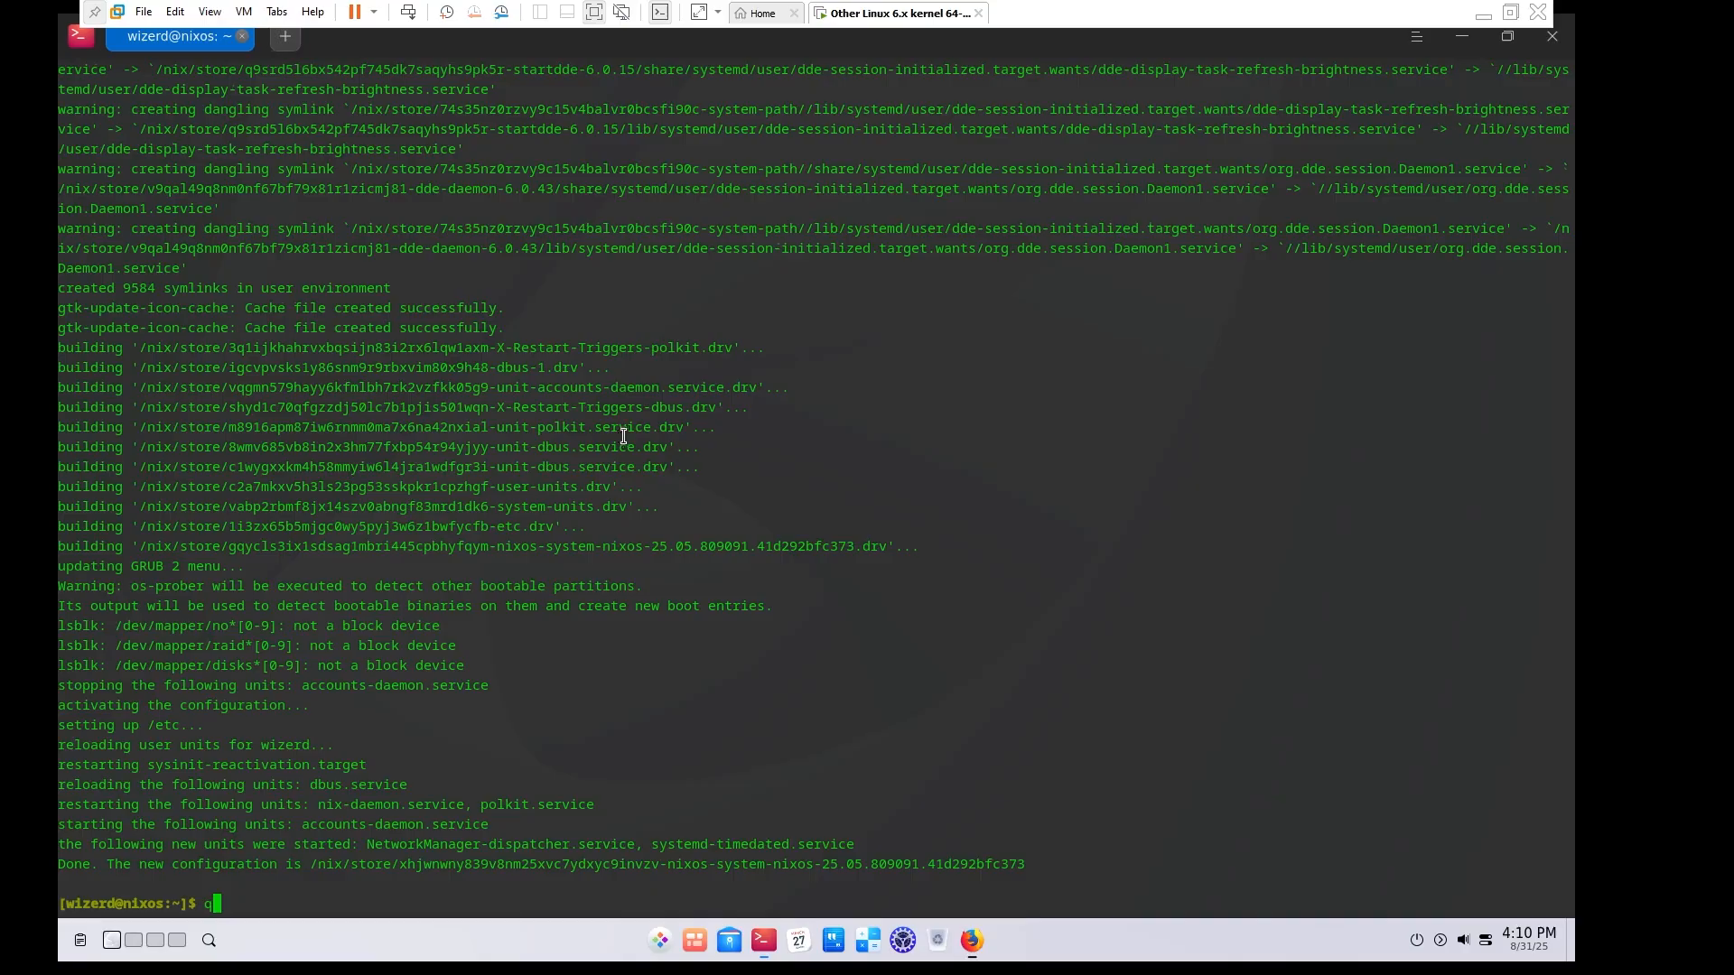
Close the terminal and look through the application launcher for kitty.
click(1550, 40)
click(1246, 217)
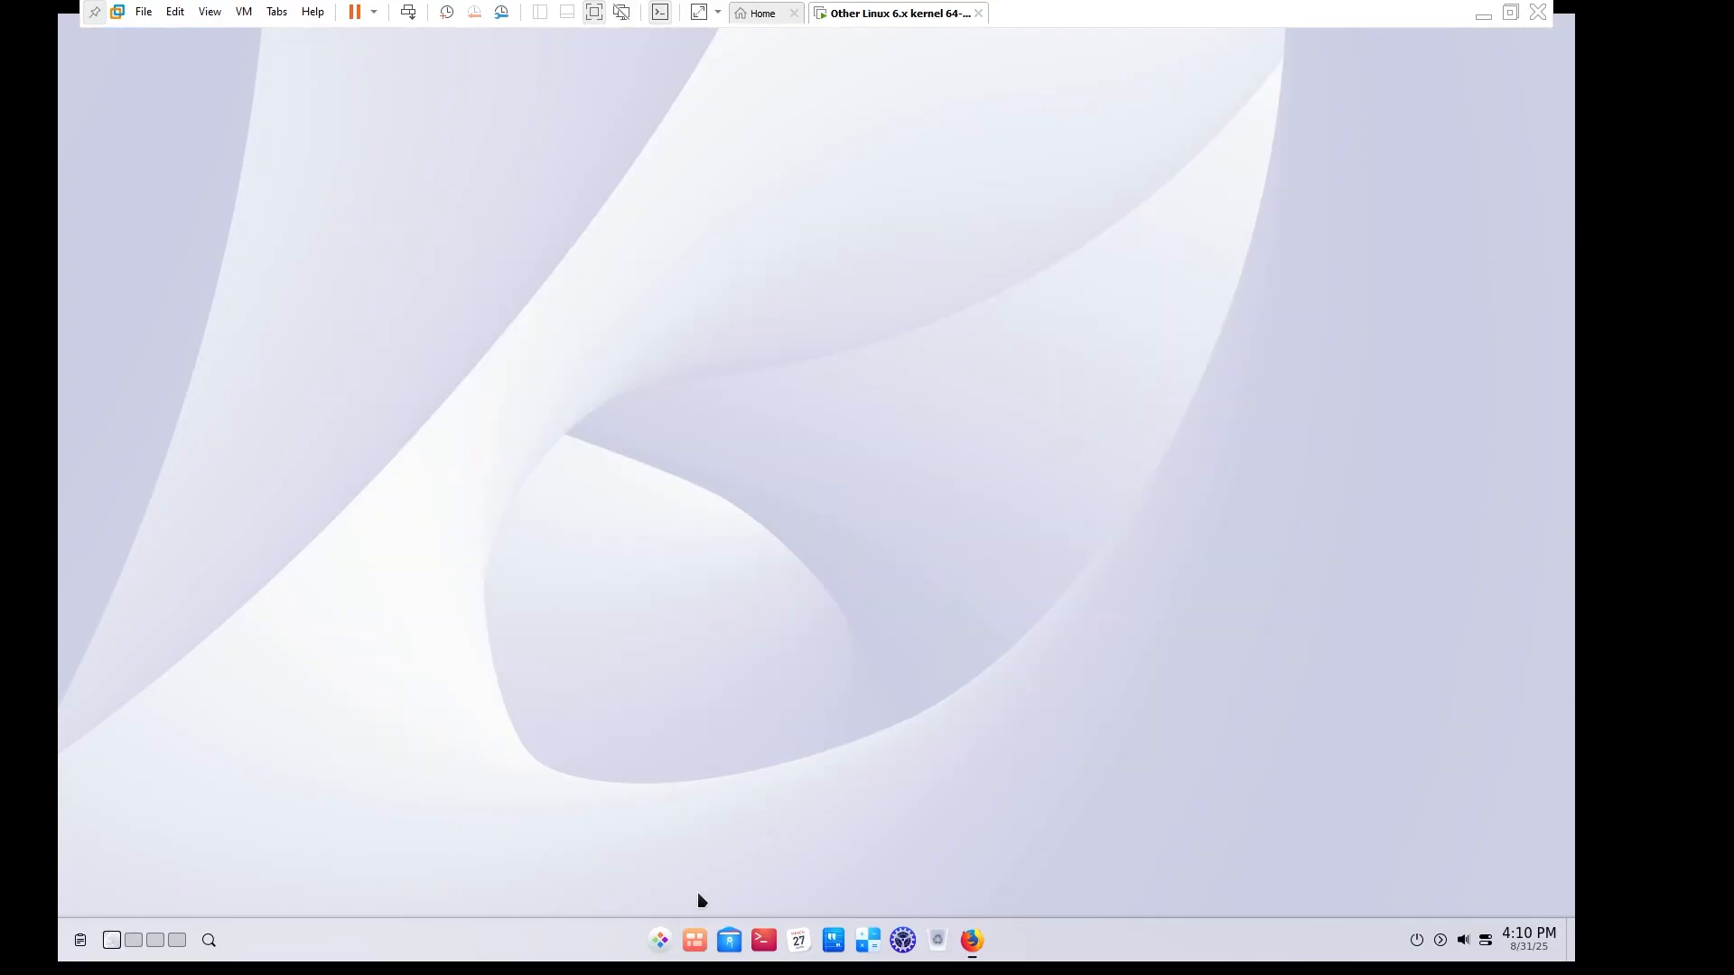
key(super)
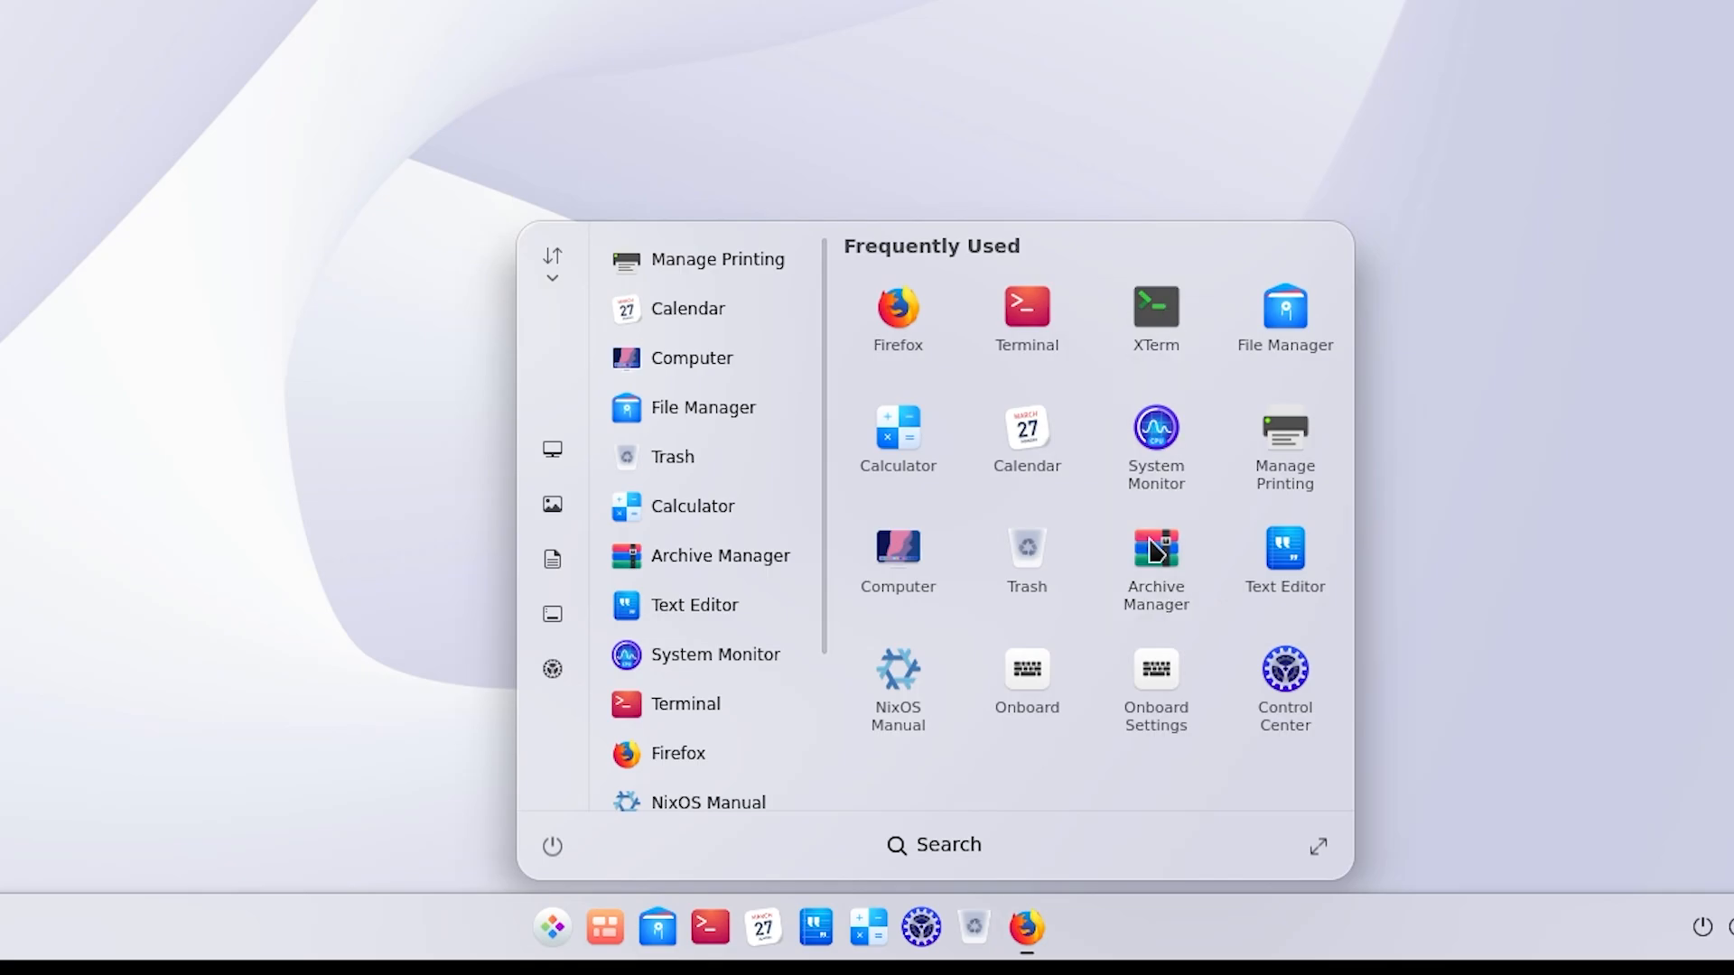
scroll(732, 590, down, 2)
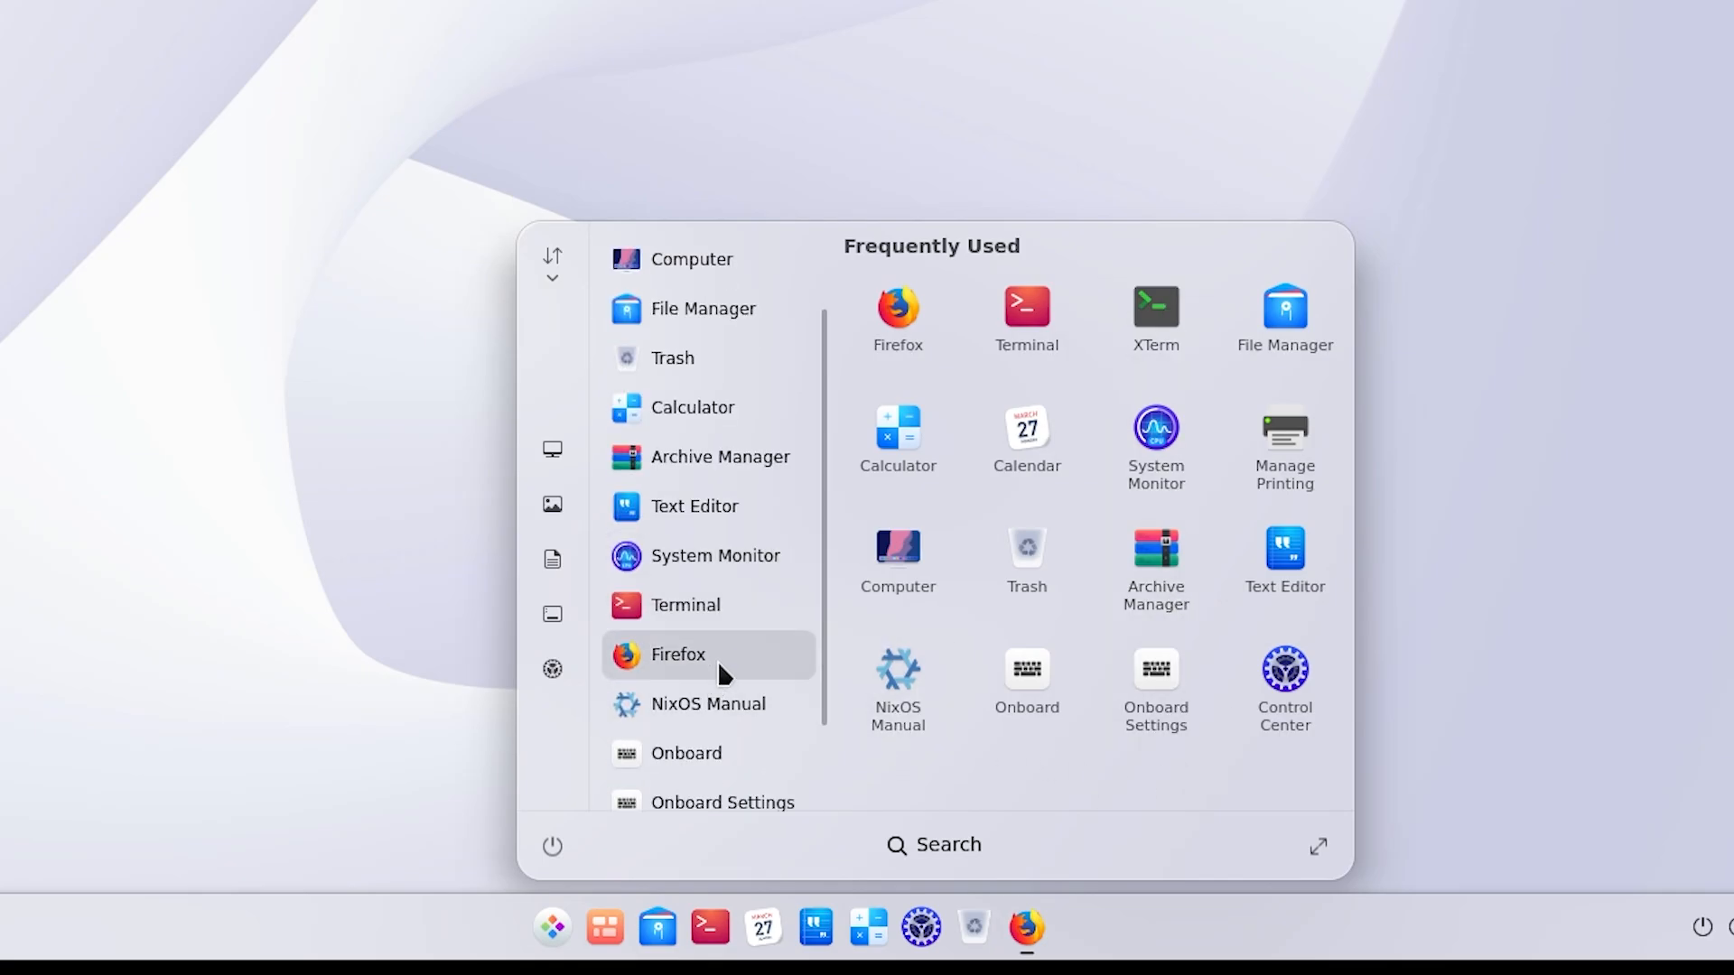
scroll(717, 659, up, 2)
text(k)
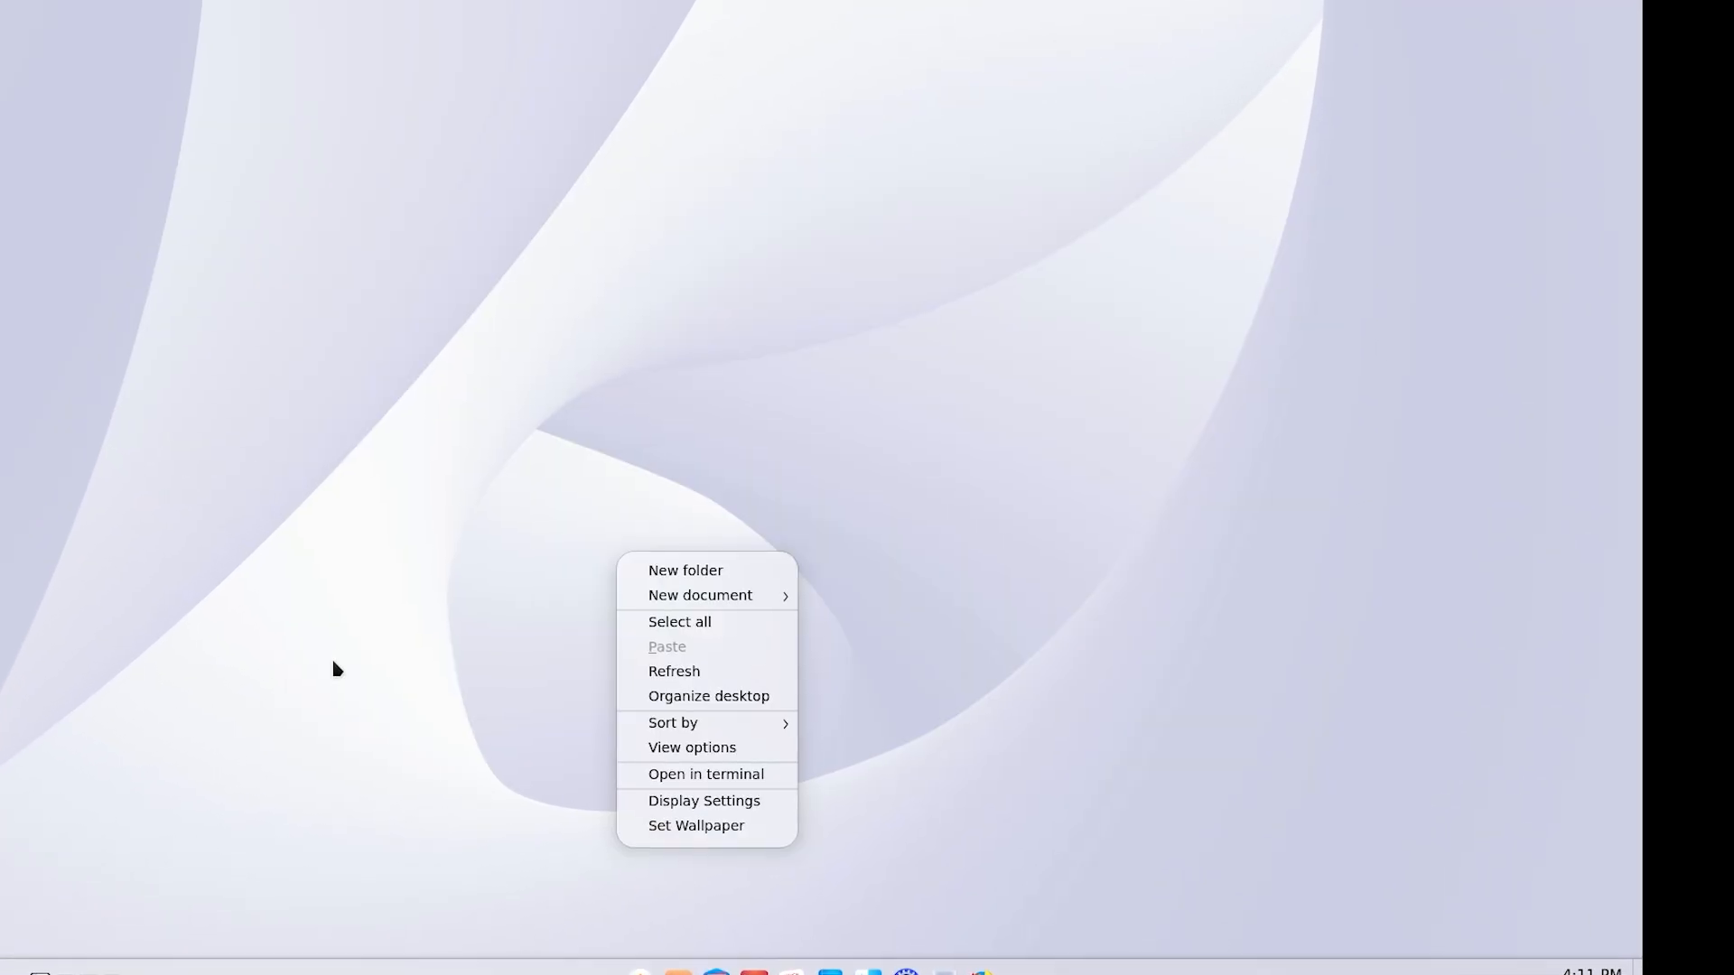
Search the desktop for kitty and launch the best match.
click(213, 961)
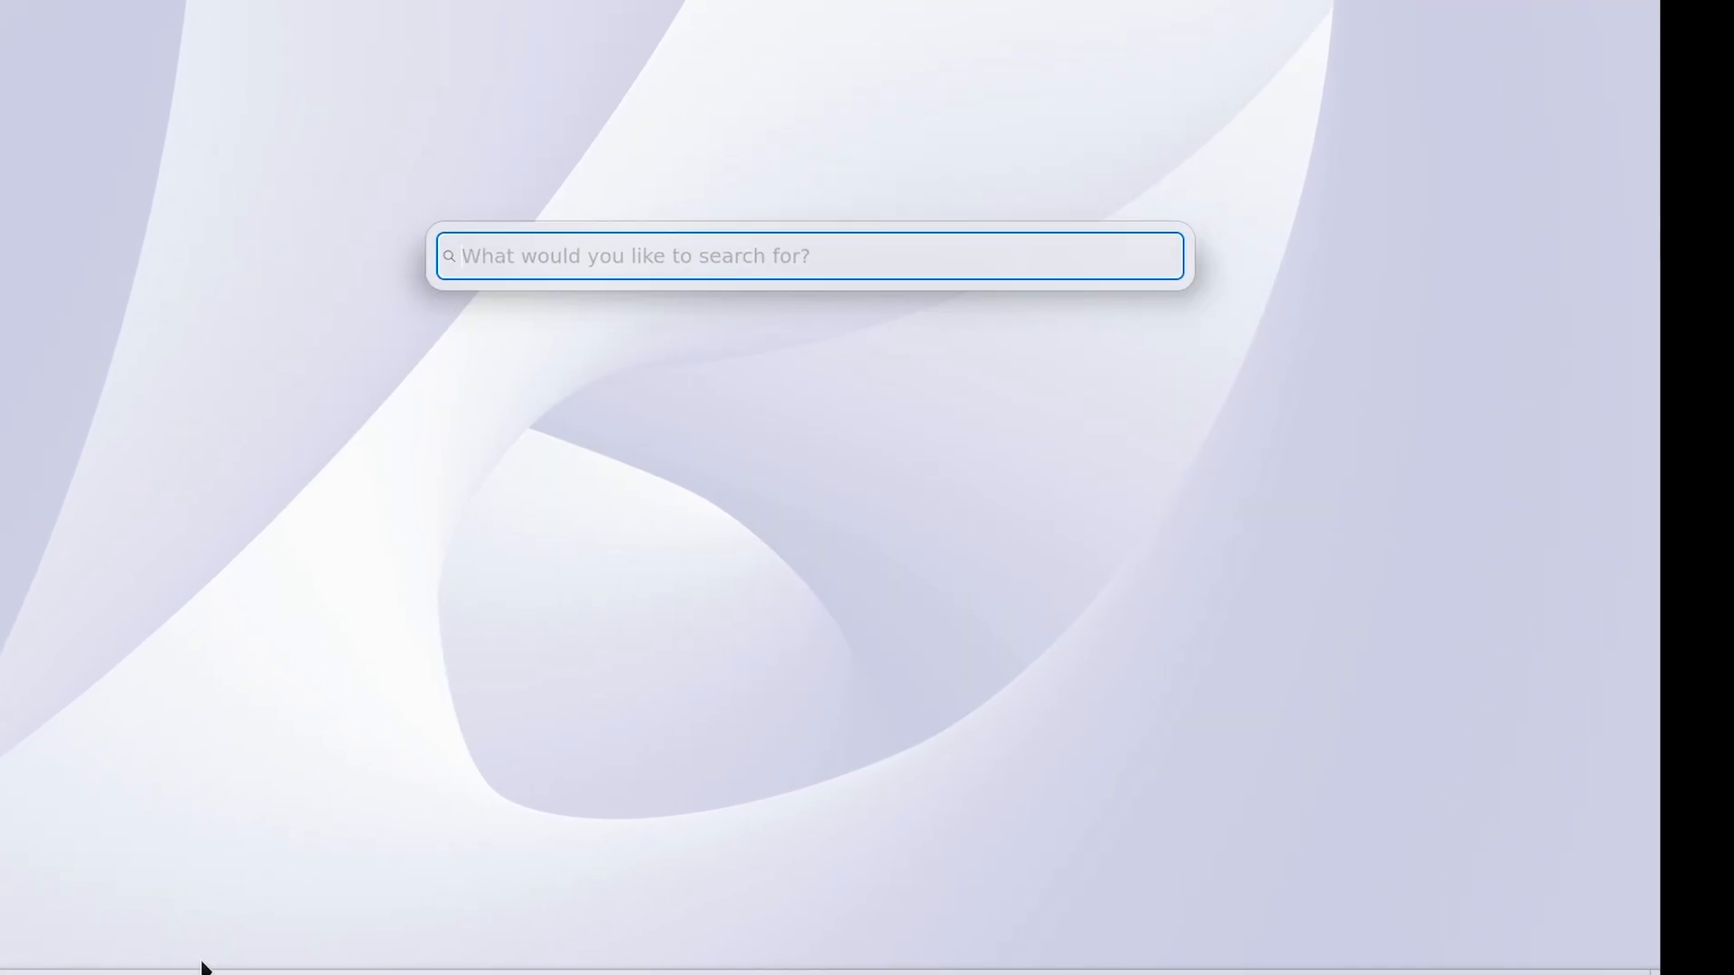
text(k)
click(220, 944)
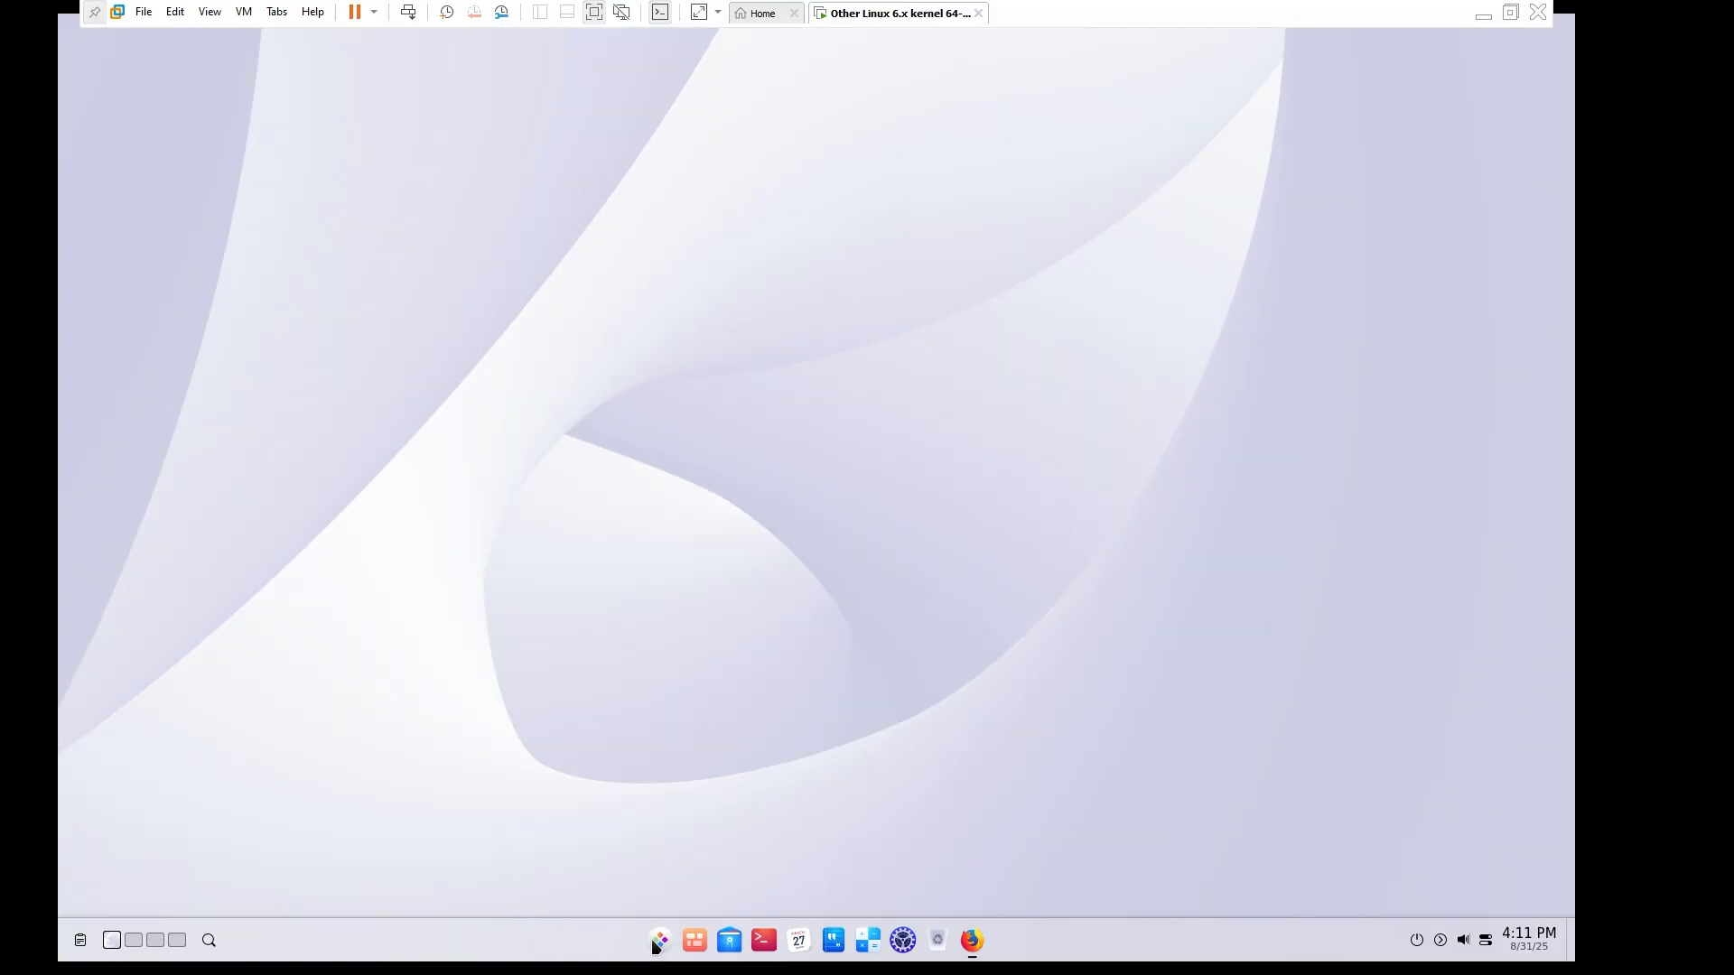
click(208, 940)
text(kitty)
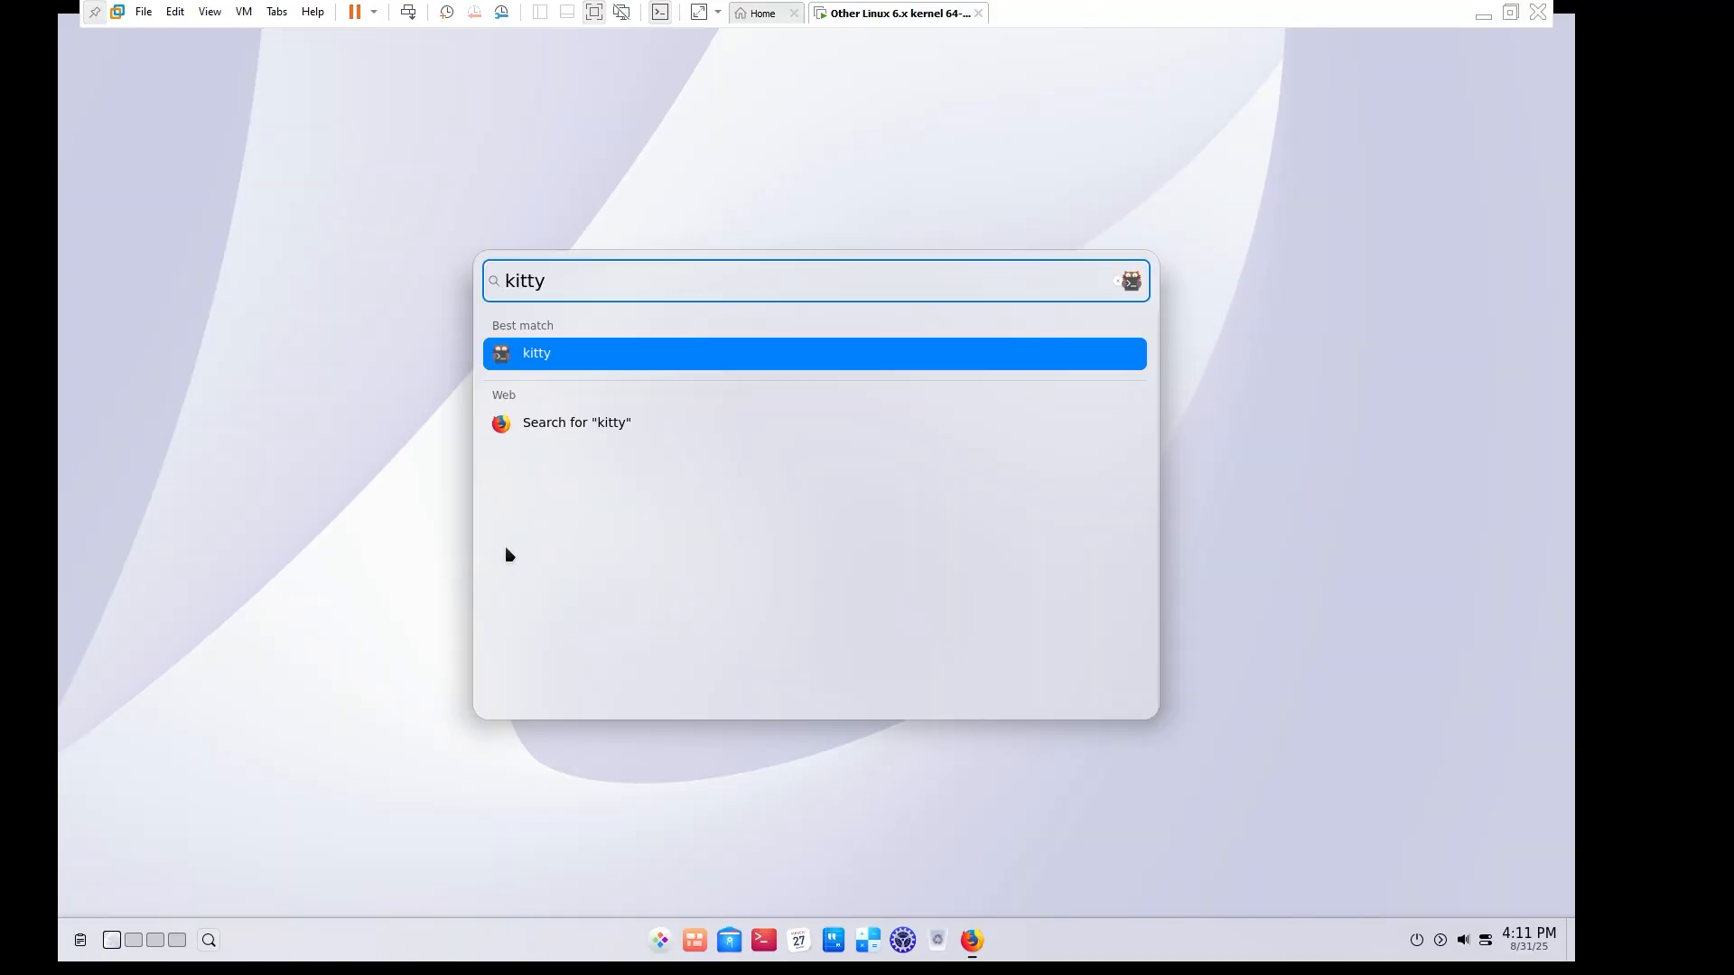
click(562, 362)
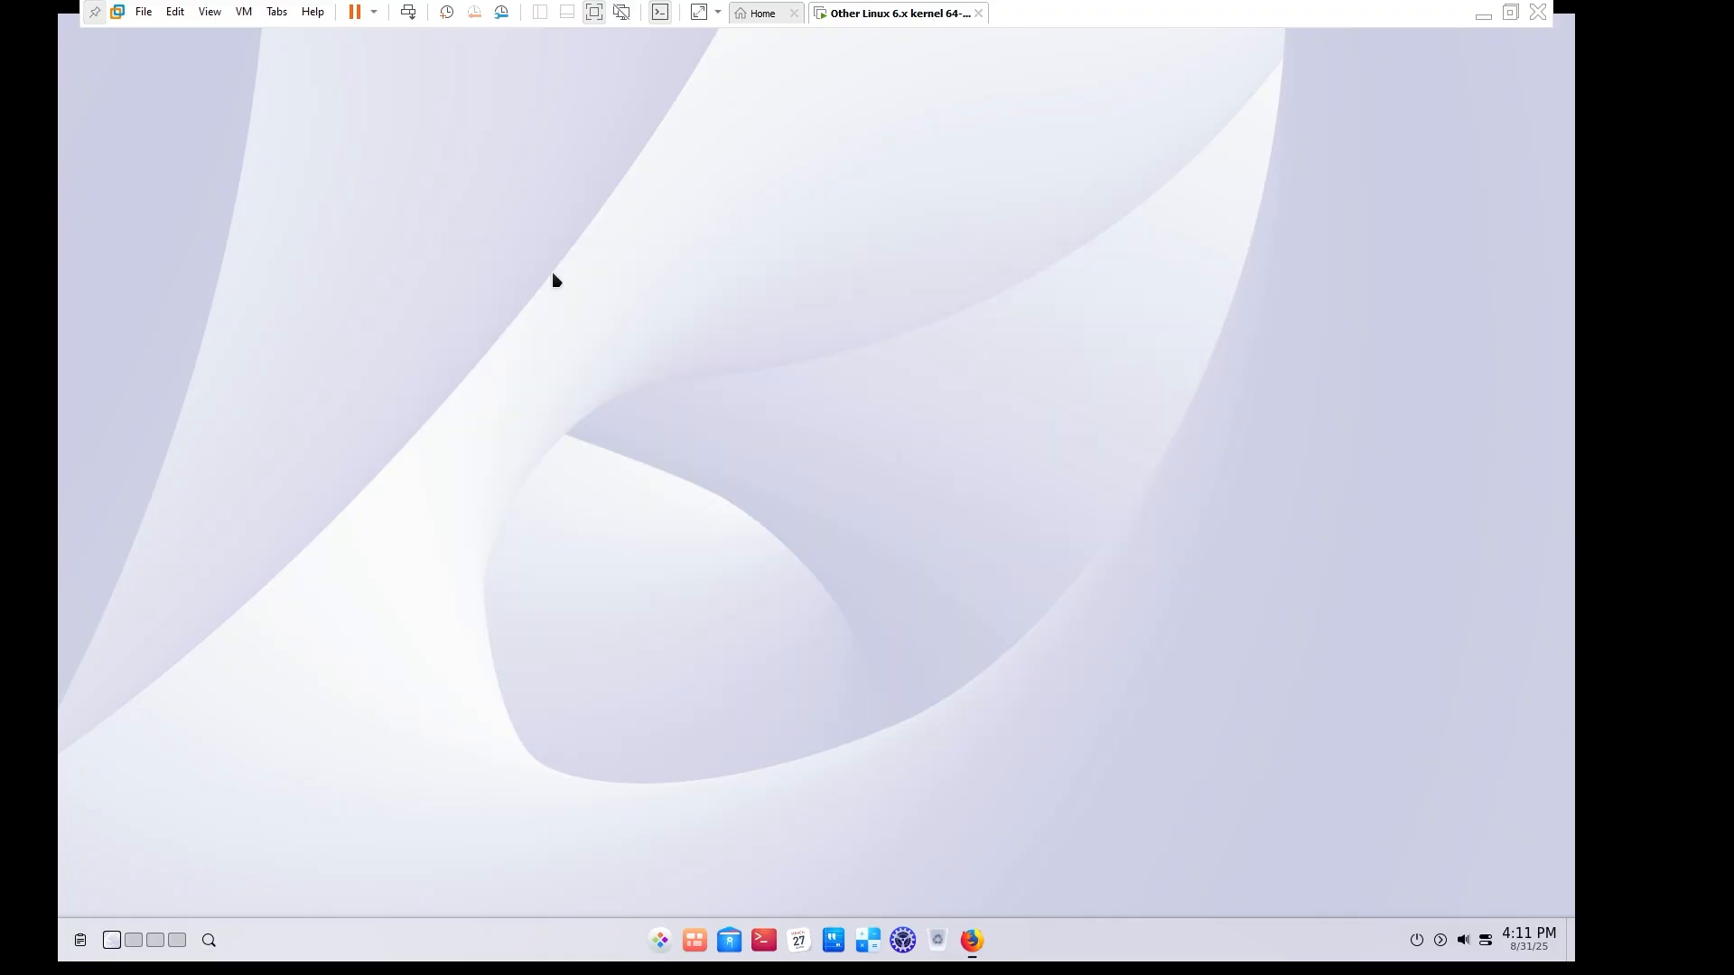
Minimize the Deepin terminal, then move the kitty window toward the middle of the desktop and maximize it.
click(972, 940)
click(975, 943)
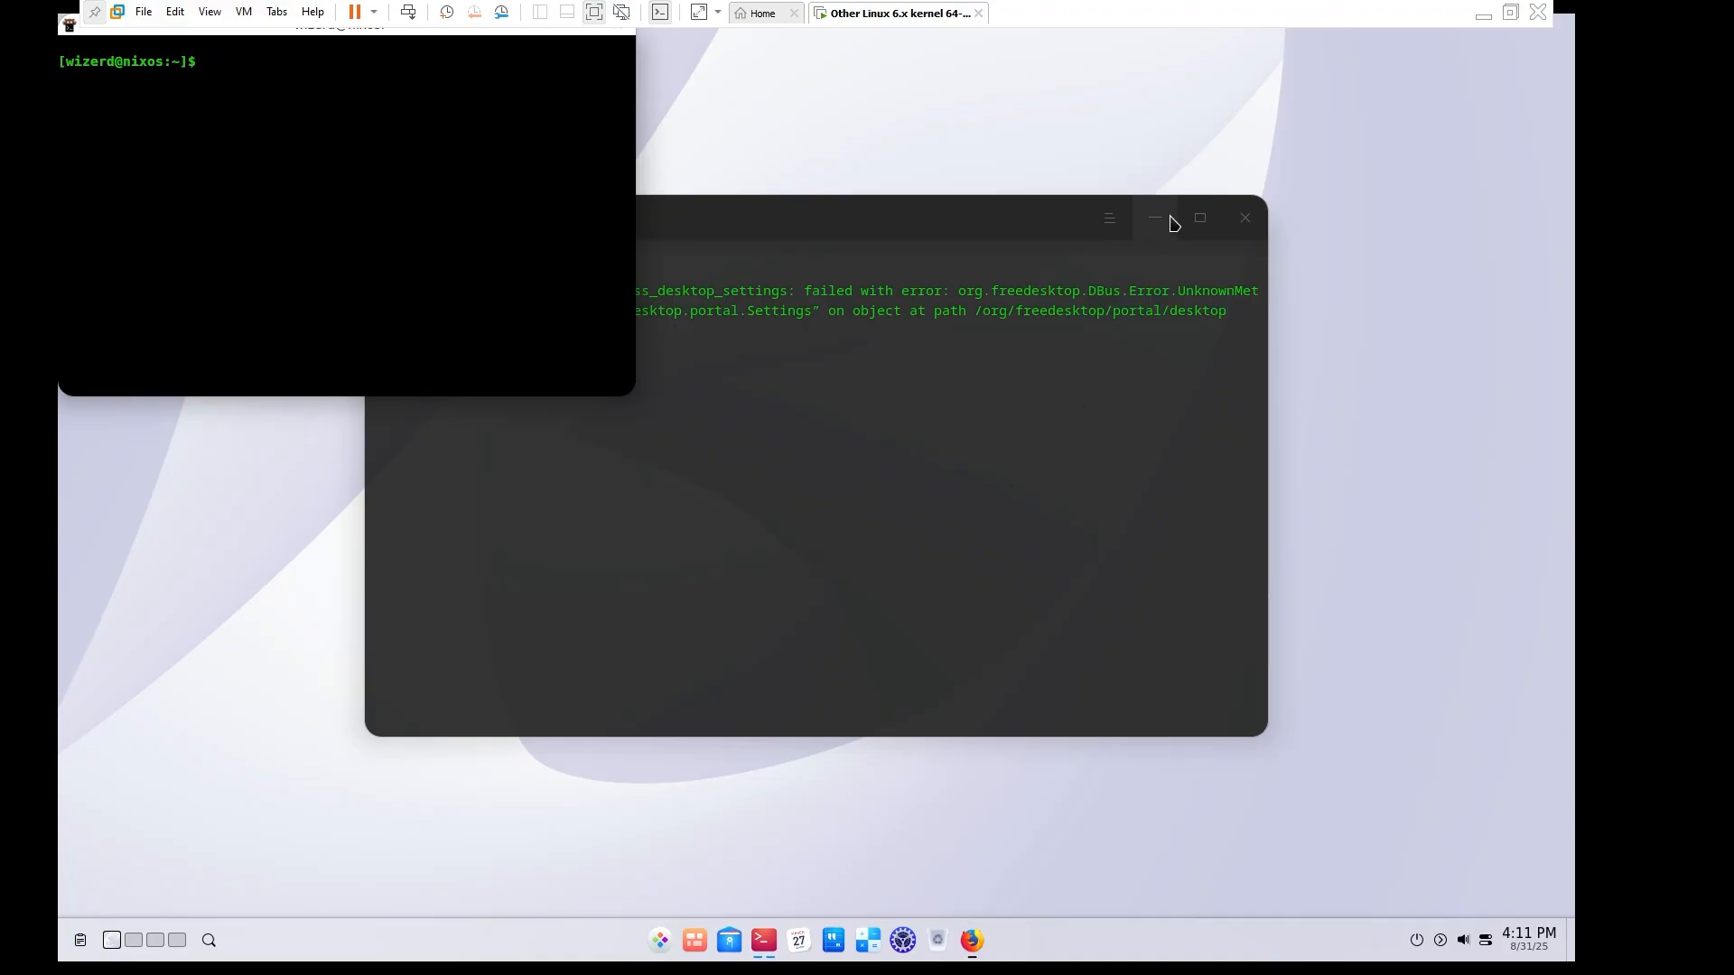
click(1171, 217)
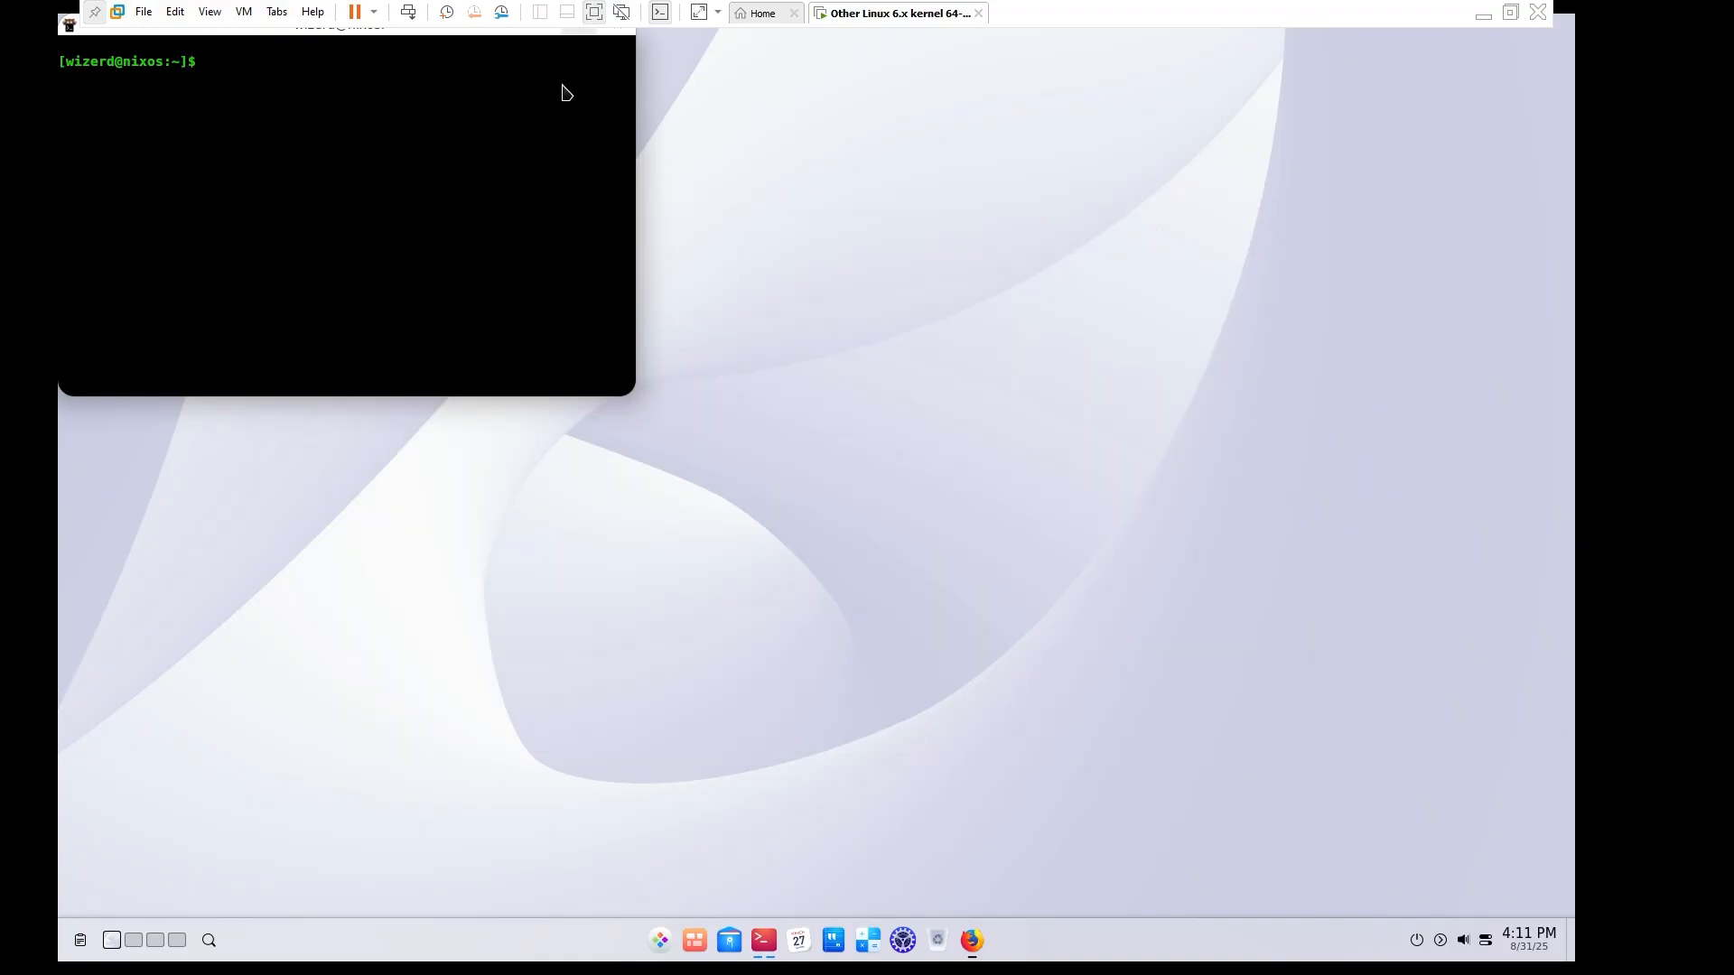
drag(451, 31, 856, 272)
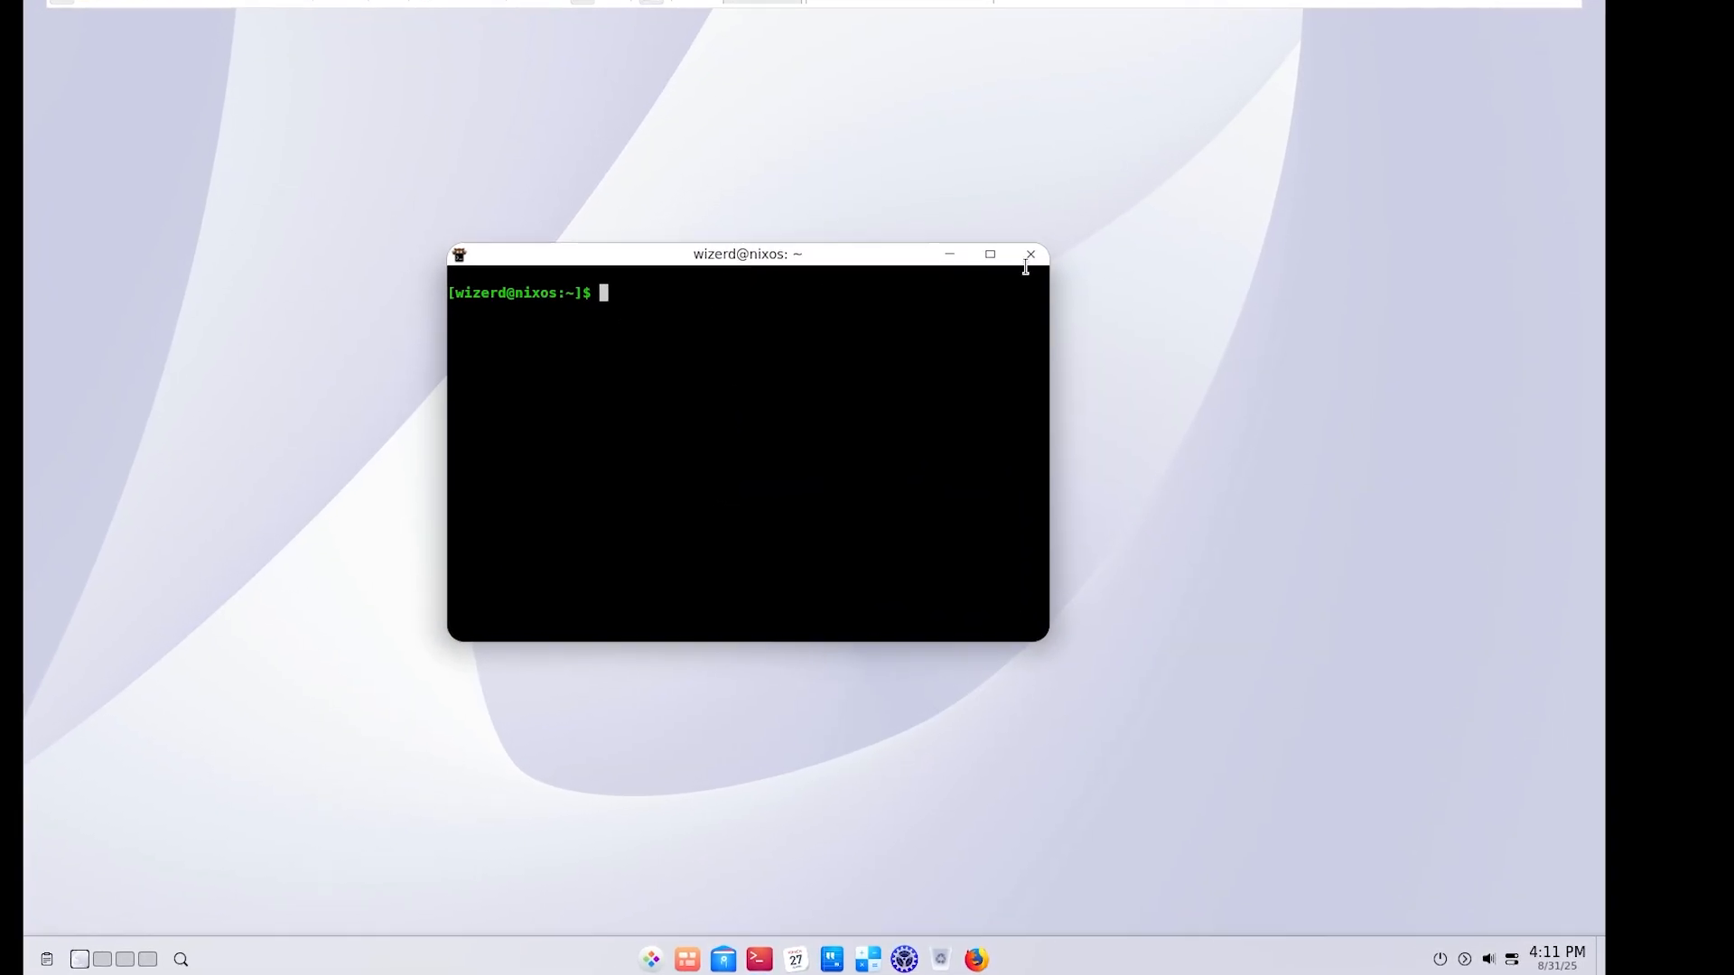
double_click(1004, 248)
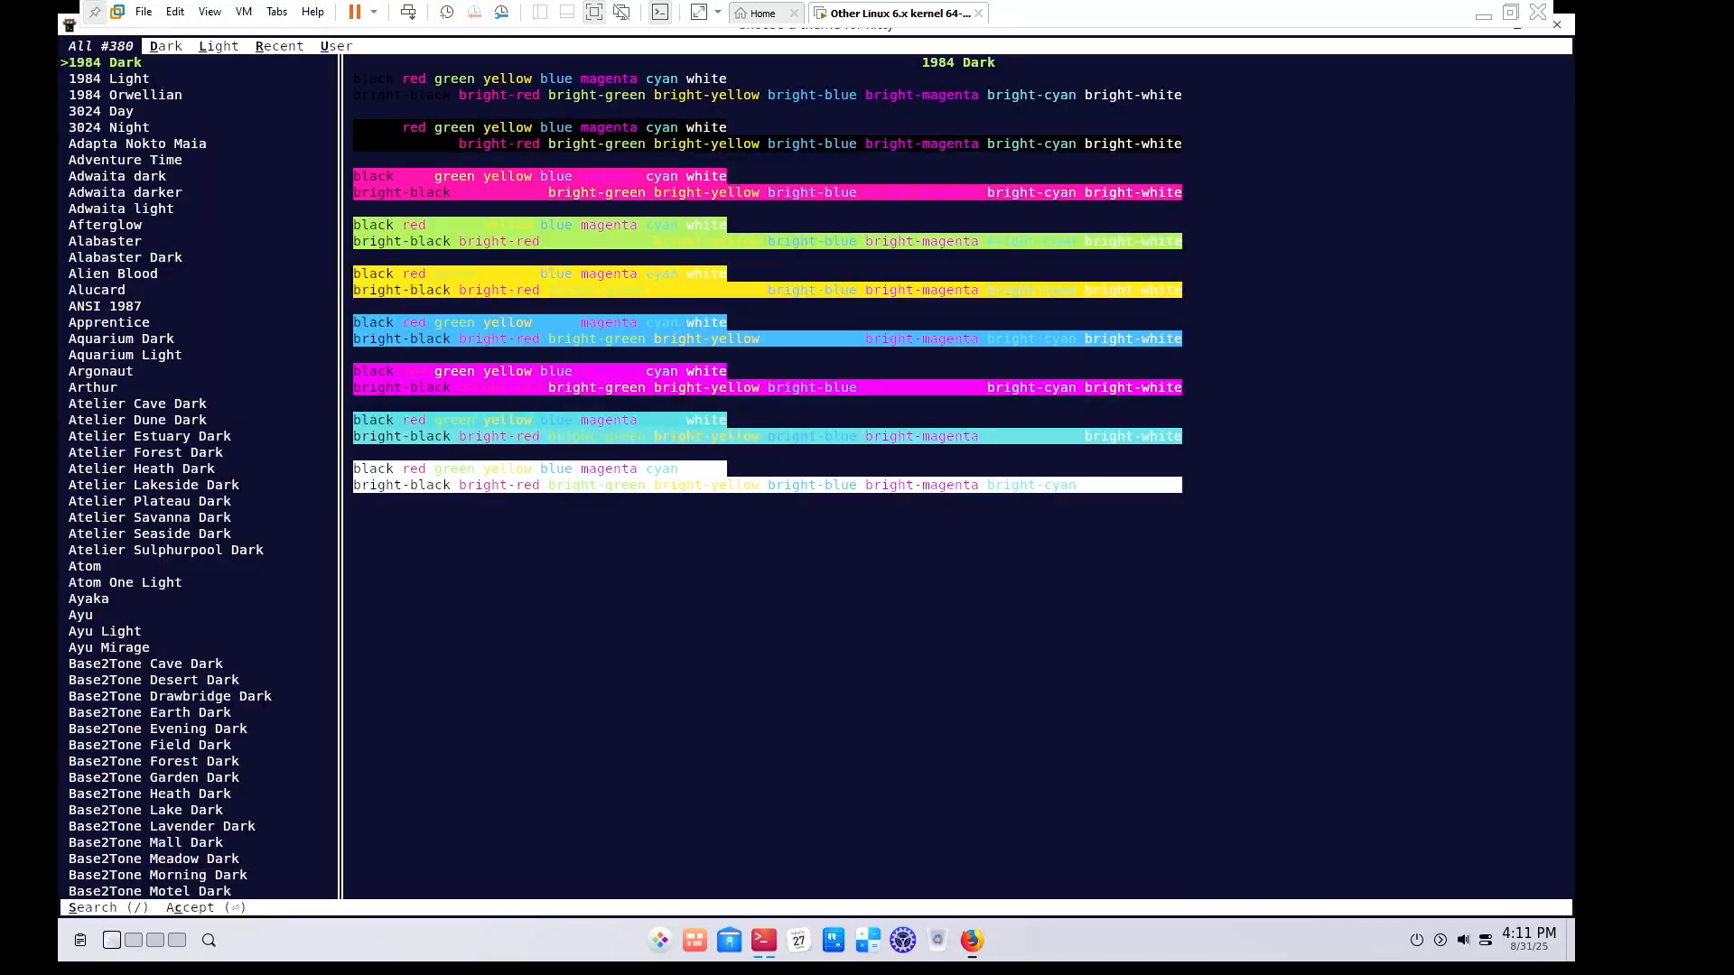
Browse kitty's theme list from 1984 Dark downward and choose the citylights theme.
key(Down)
key(Down)
key(Down)
key(Down)
key(Down)
key(Down)
key(Down)
key(Down)
key(Down)
key(Down)
key(Down)
key(Down)
key(Down)
key(Down)
key(Down)
key(Down)
key(Down)
key(Down)
key(Down)
key(Down)
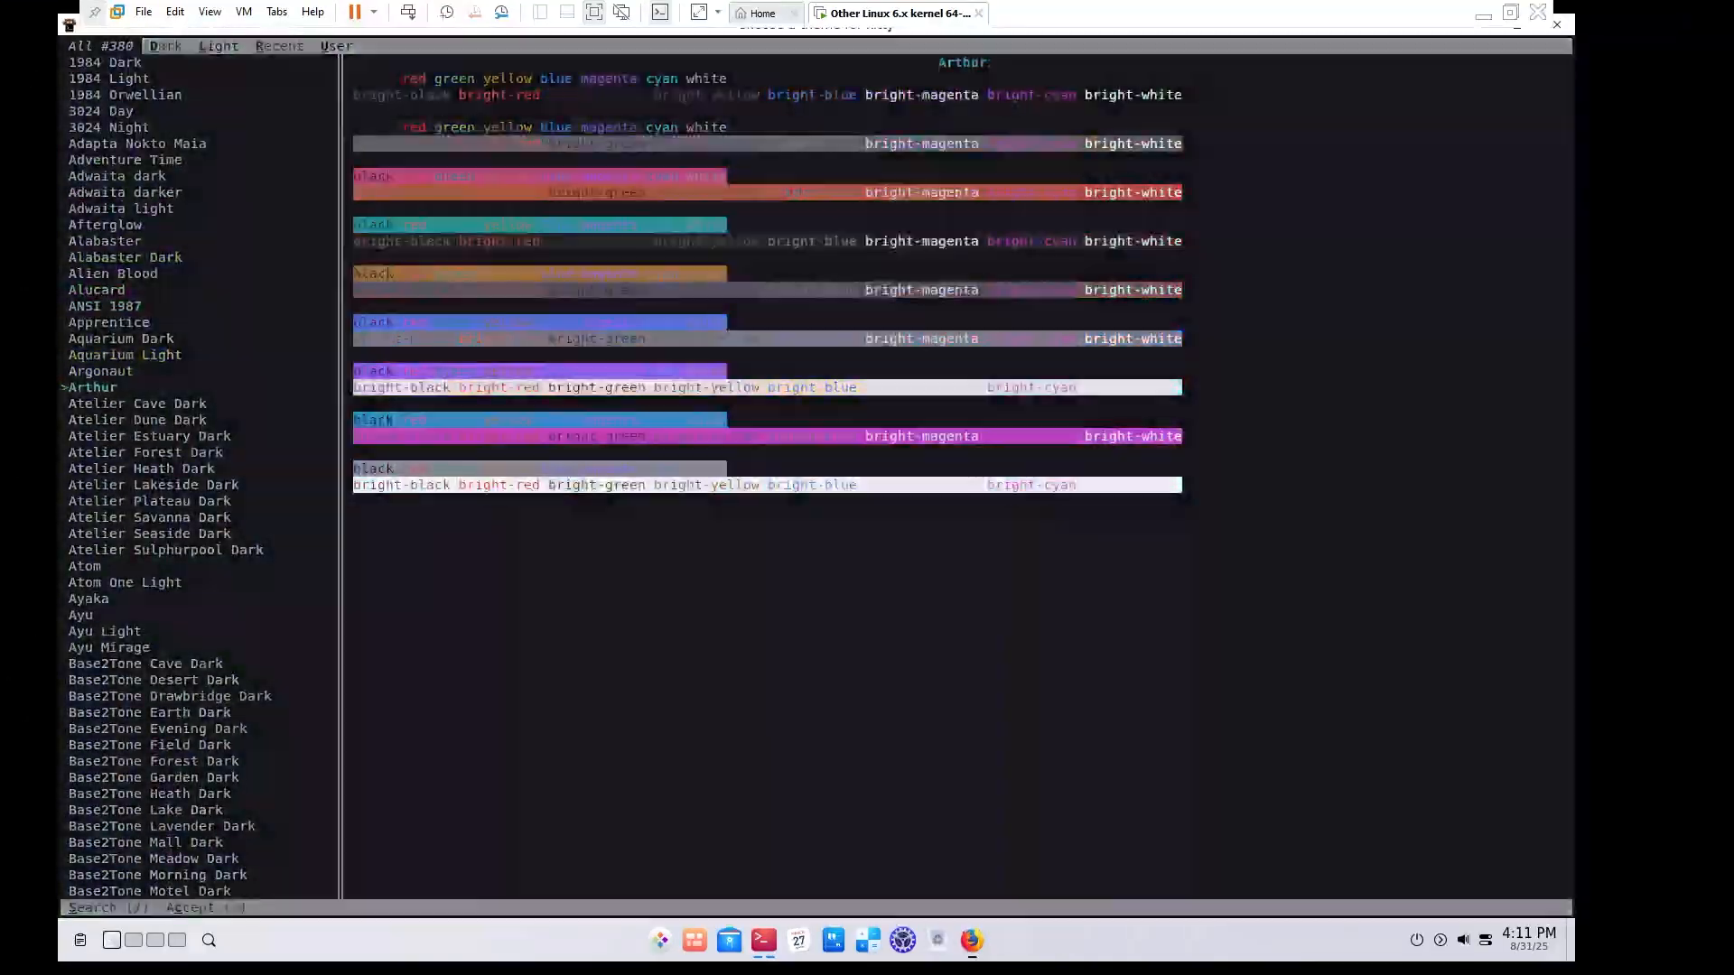
key(Down)
key(Down)
key(Down)
key(Down)
key(Down)
key(Down)
key(Down)
key(Down)
key(Down)
key(Down)
key(Down)
key(Down)
key(Down)
key(Down)
key(Down)
key(Down)
key(Down)
key(Down)
key(Down)
key(Down)
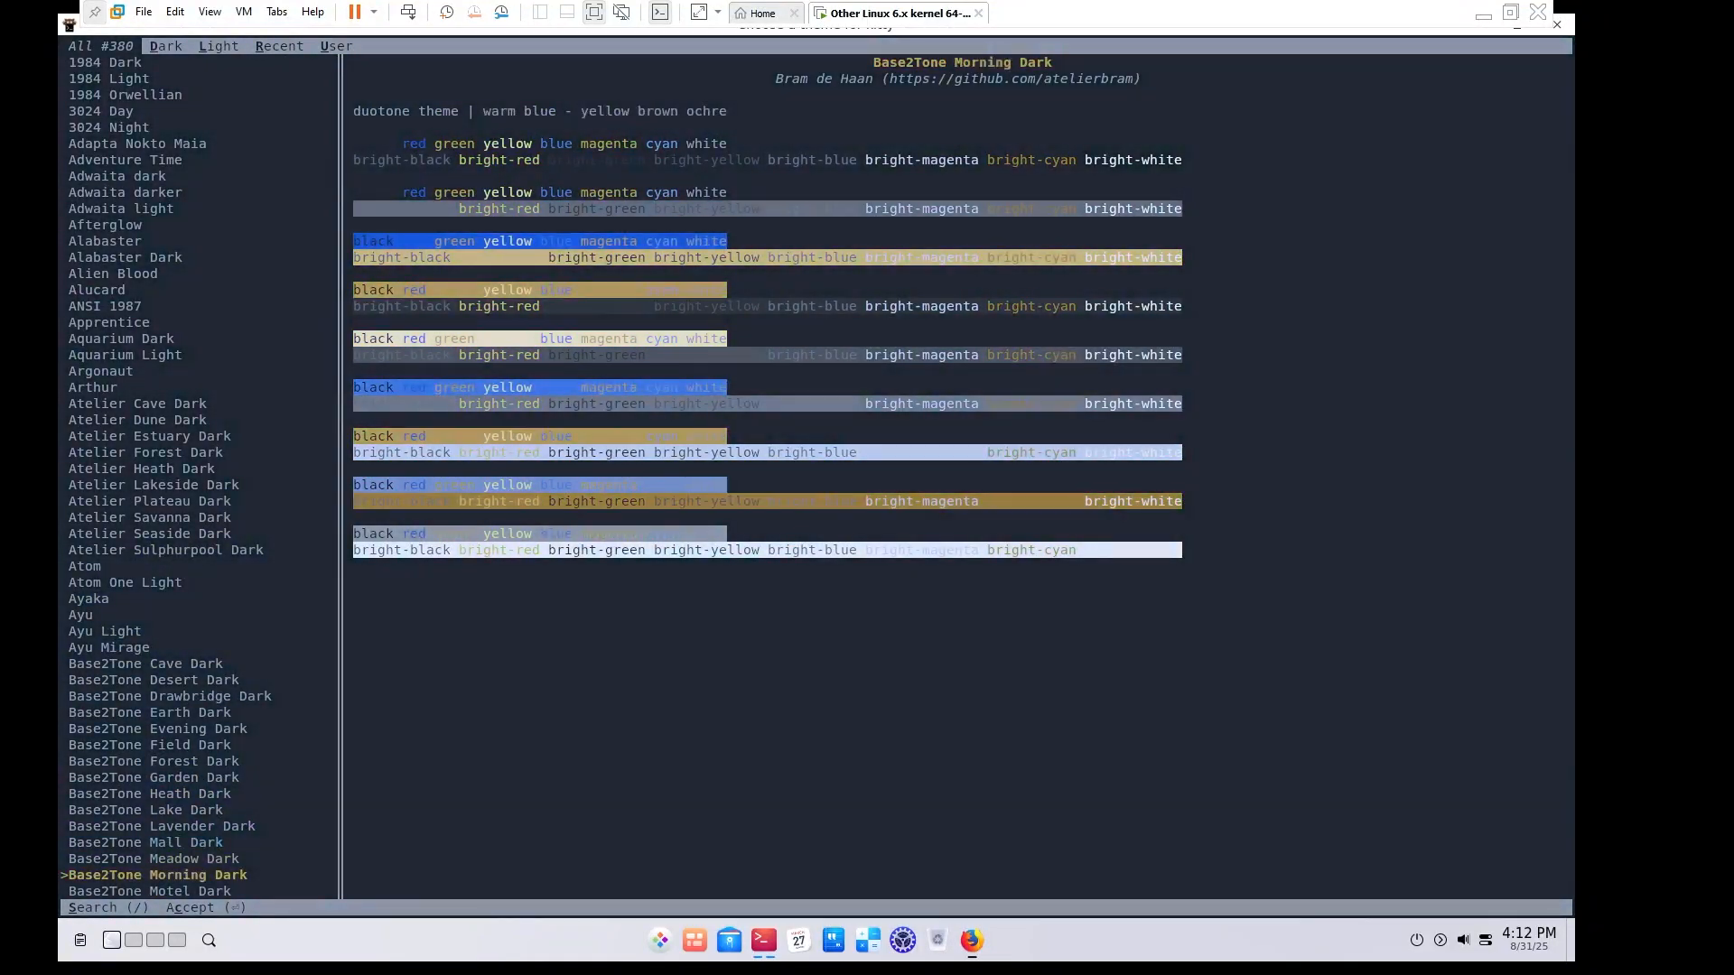
key(Down)
key(Down)
key(Down)
key(Down)
key(Down)
key(Down)
key(Down)
key(Down)
key(Down)
key(Down)
key(Down)
key(Down)
key(Down)
key(Down)
key(Down)
key(Down)
key(Down)
key(Down)
key(Down)
key(Down)
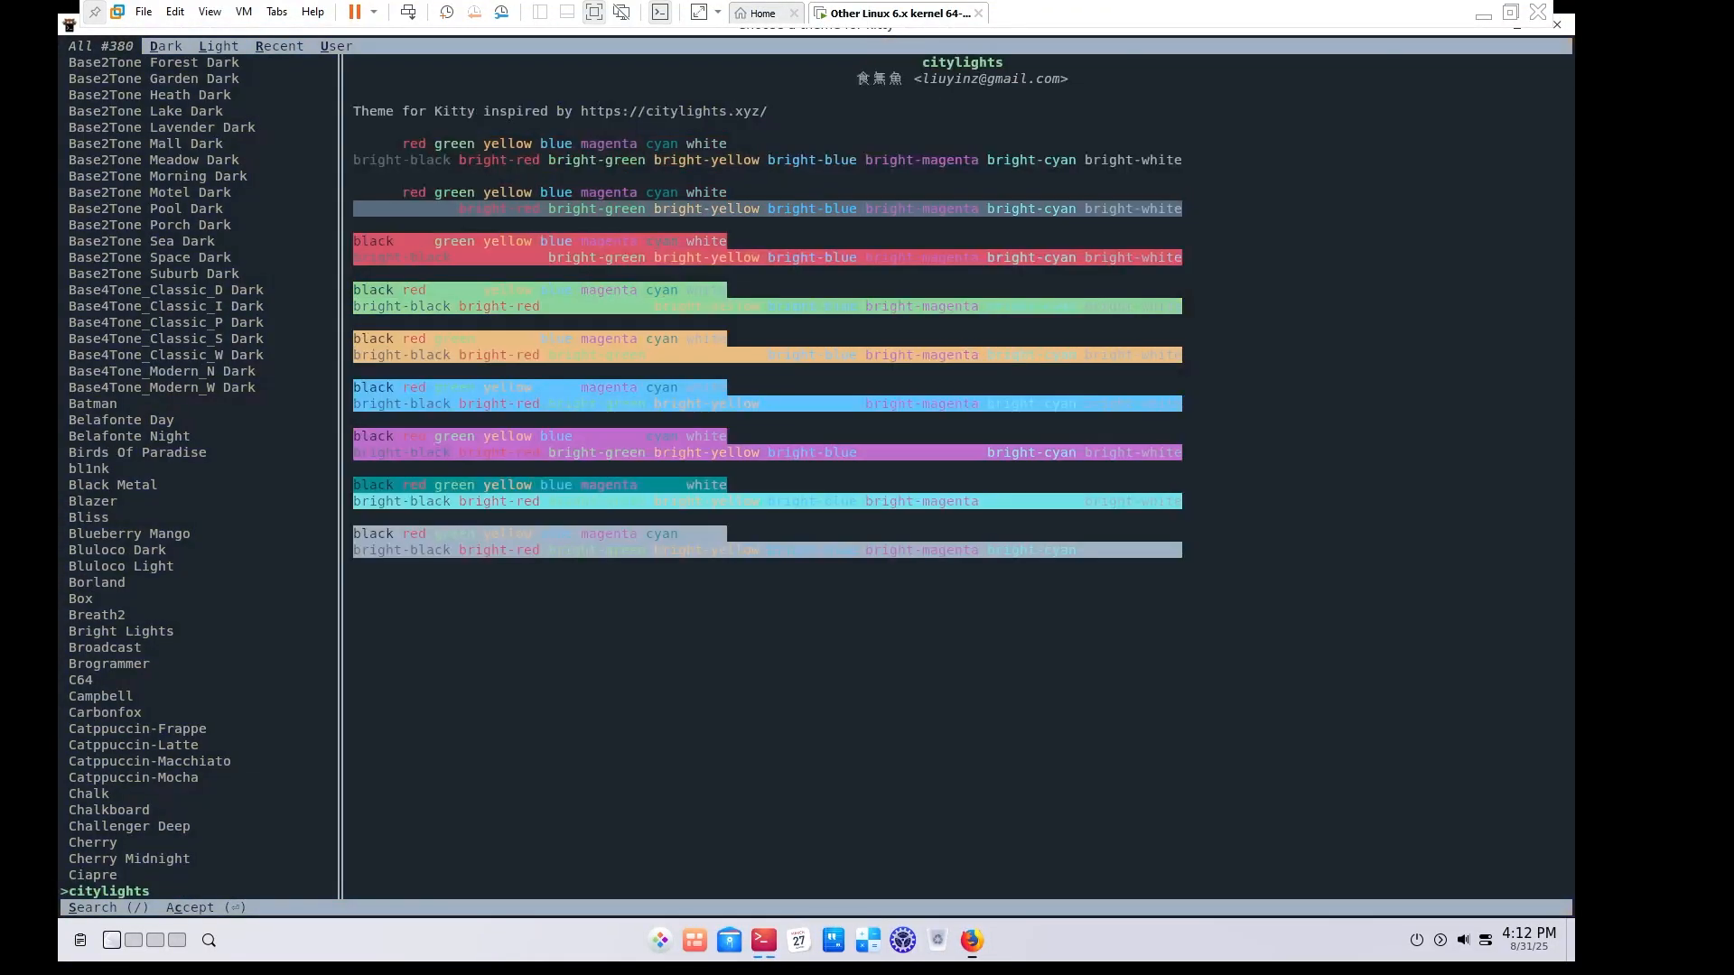
key(Return)
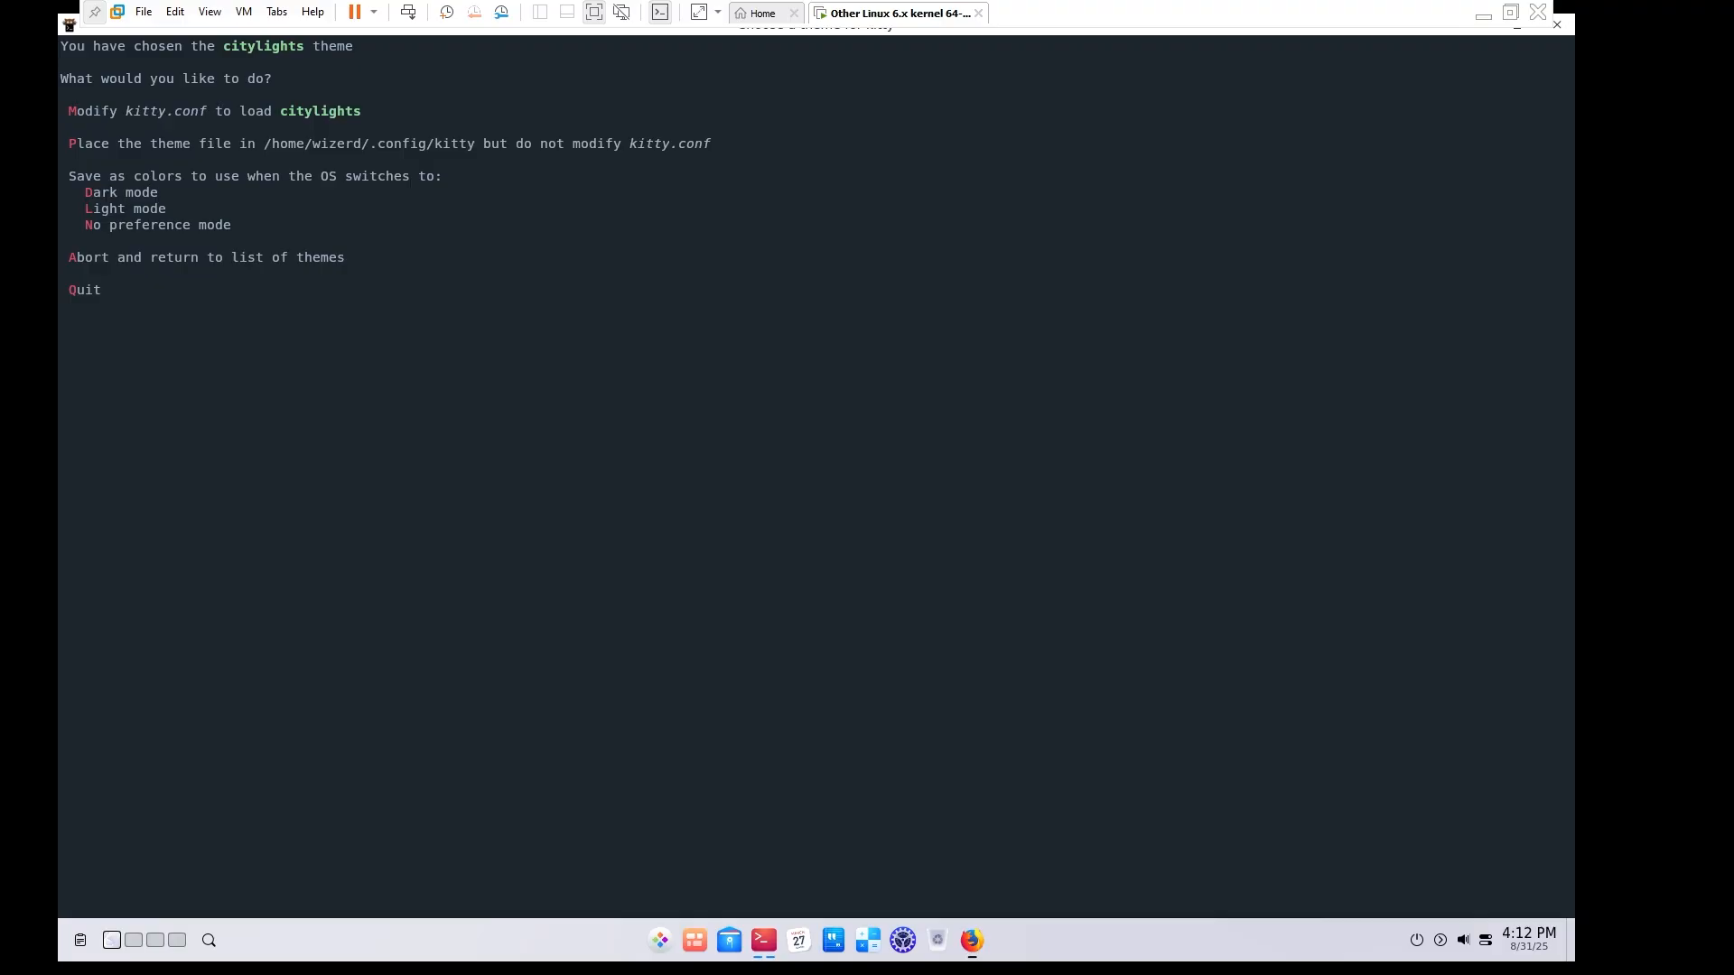
Quit the kitty theme chooser without applying citylights and run fastfetch in the cleared terminal.
key(q)
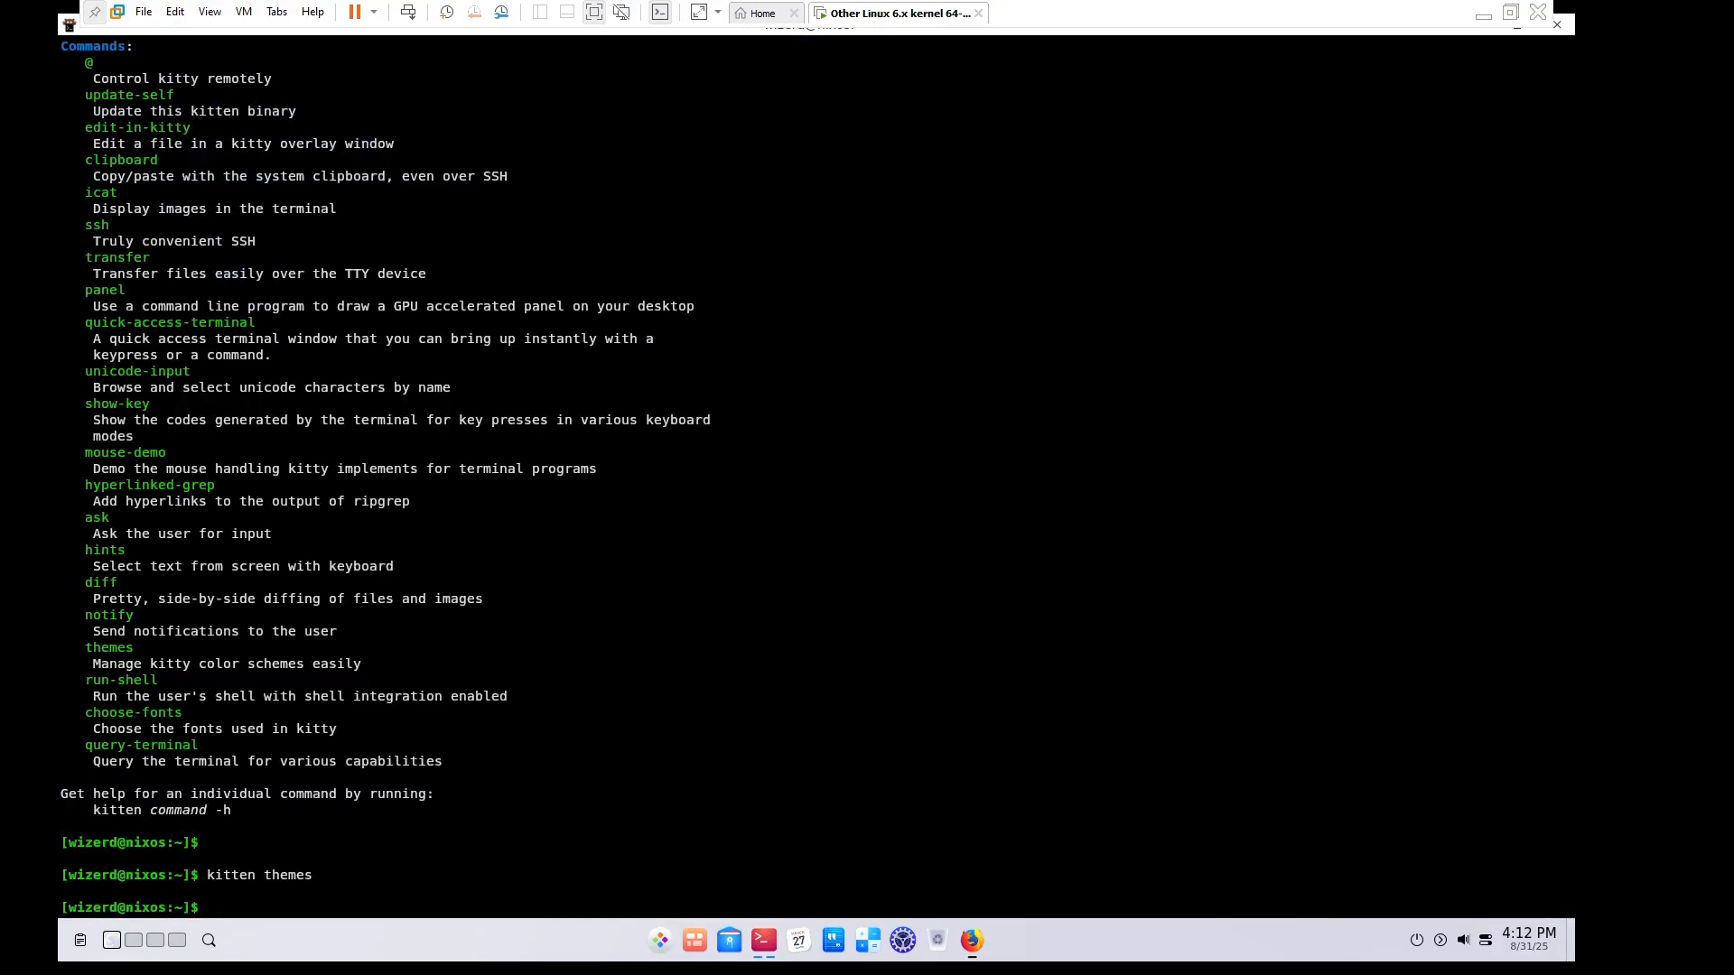
key(ctrl+l)
text(fastfet)
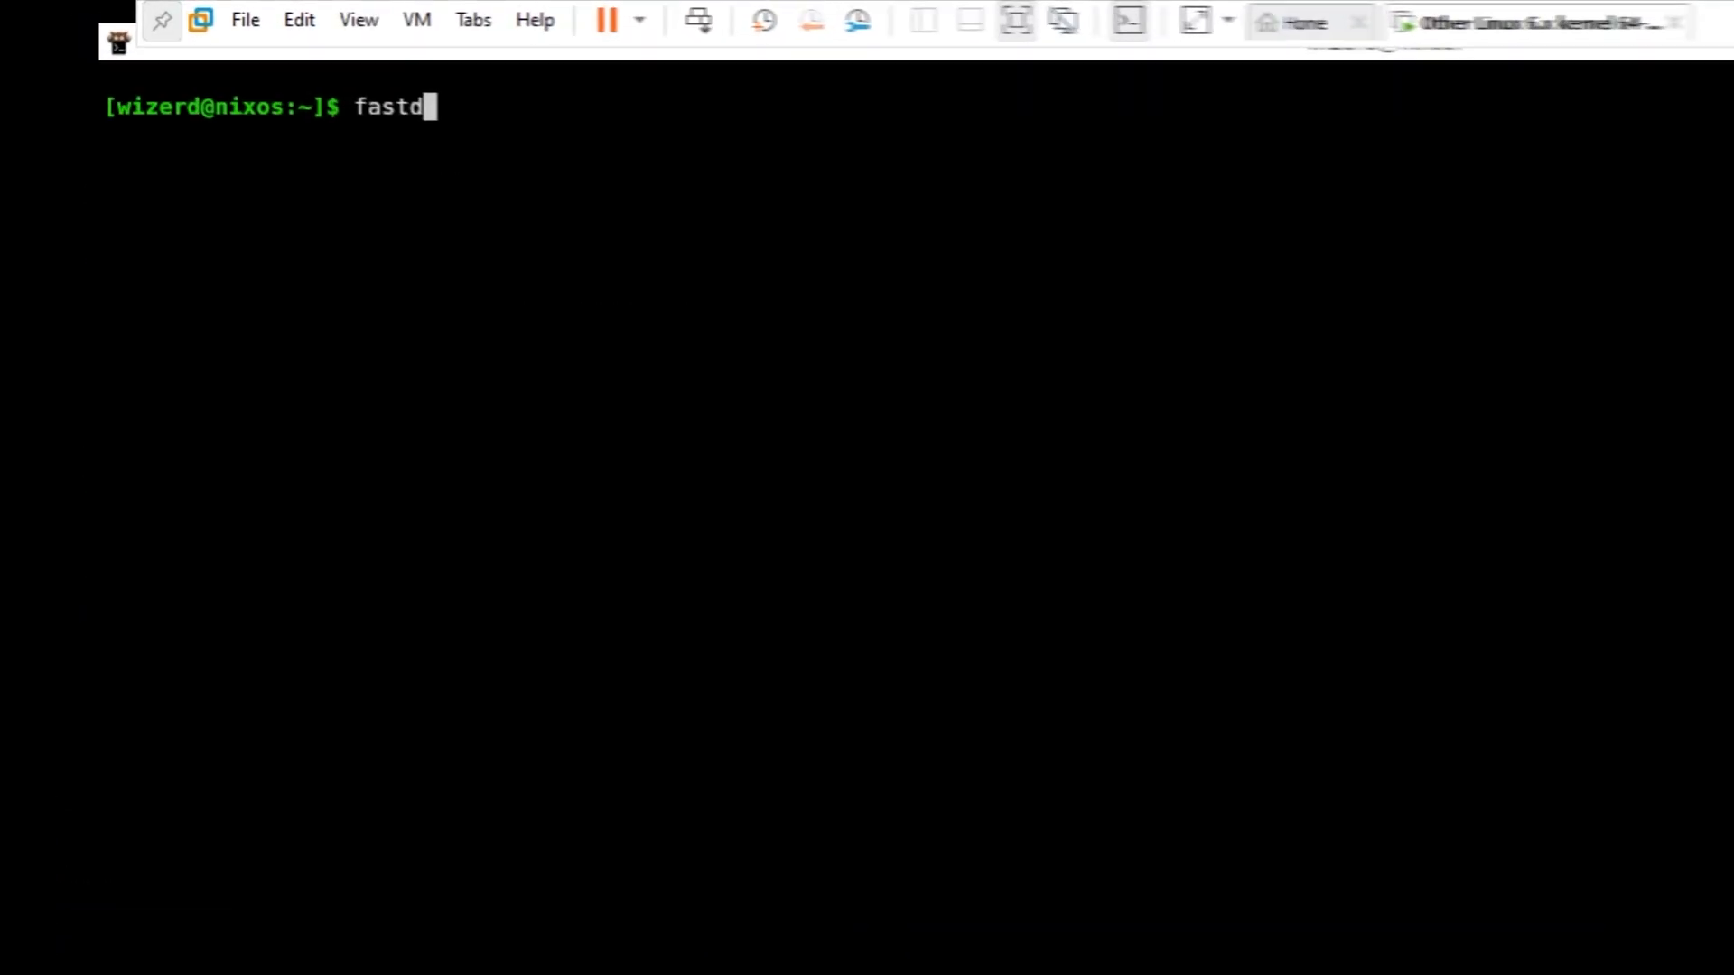
text(ch)
key(Return)
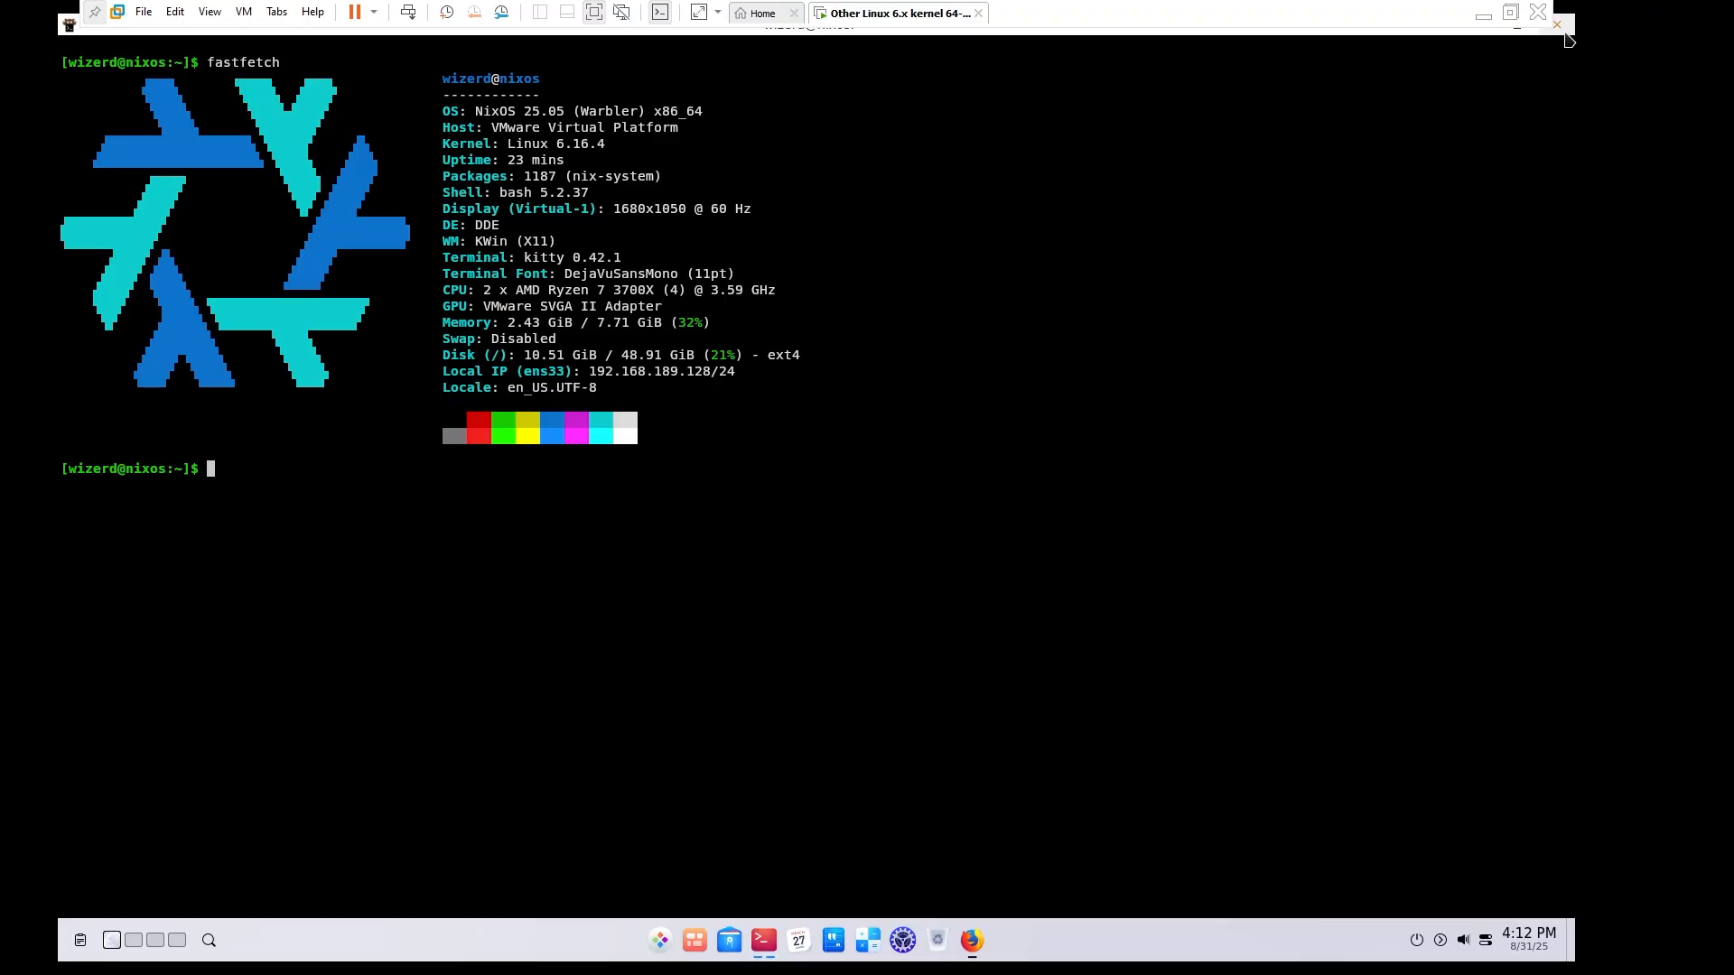
Close the kitty window, confirming the closure, and bring up Firefox.
click(1557, 24)
click(782, 485)
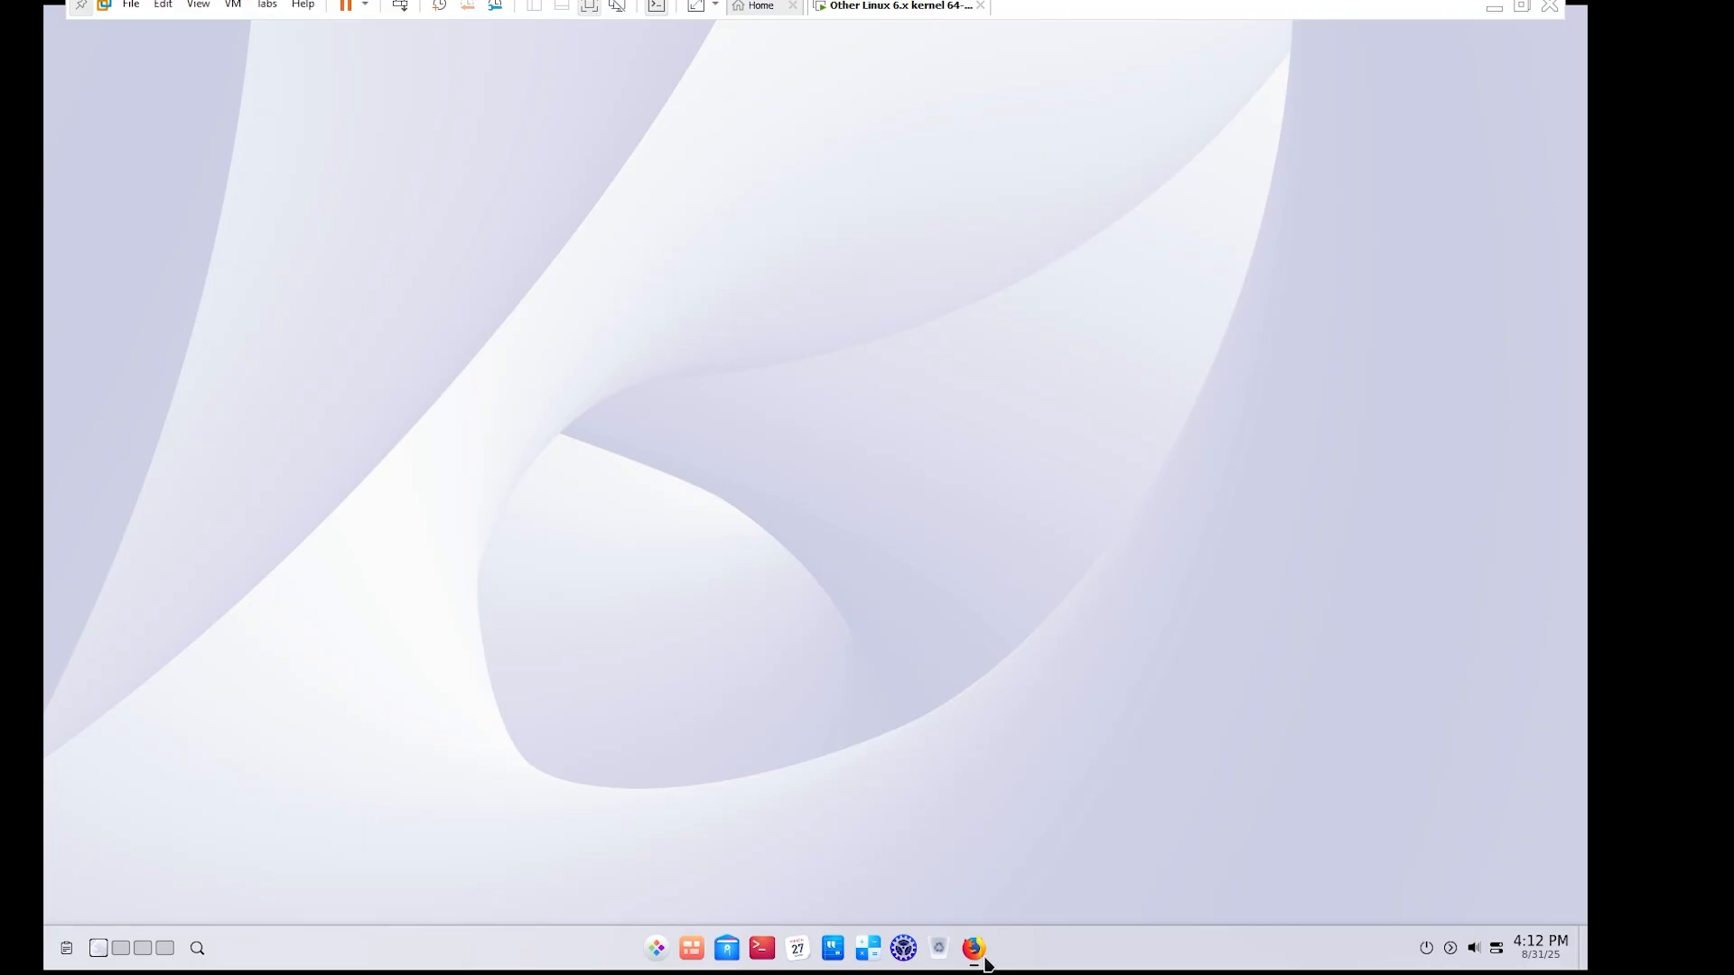
click(975, 950)
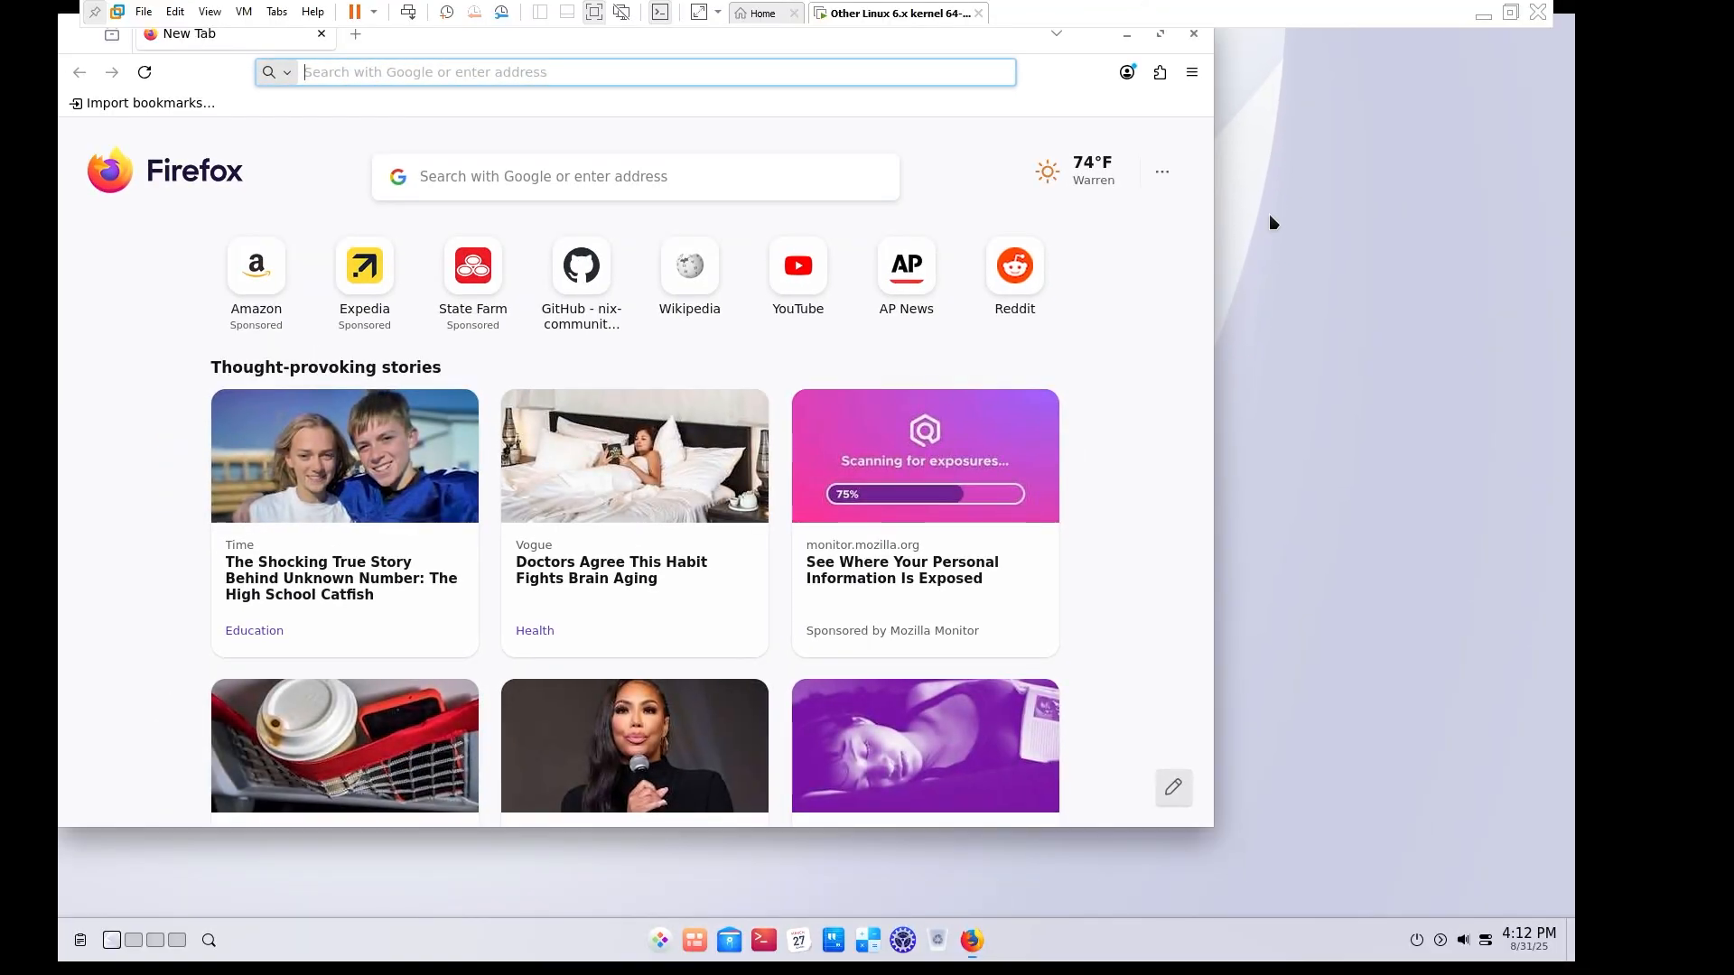
Search the web for "why do my apps keep reappearing after I close them nixos".
text(why do )
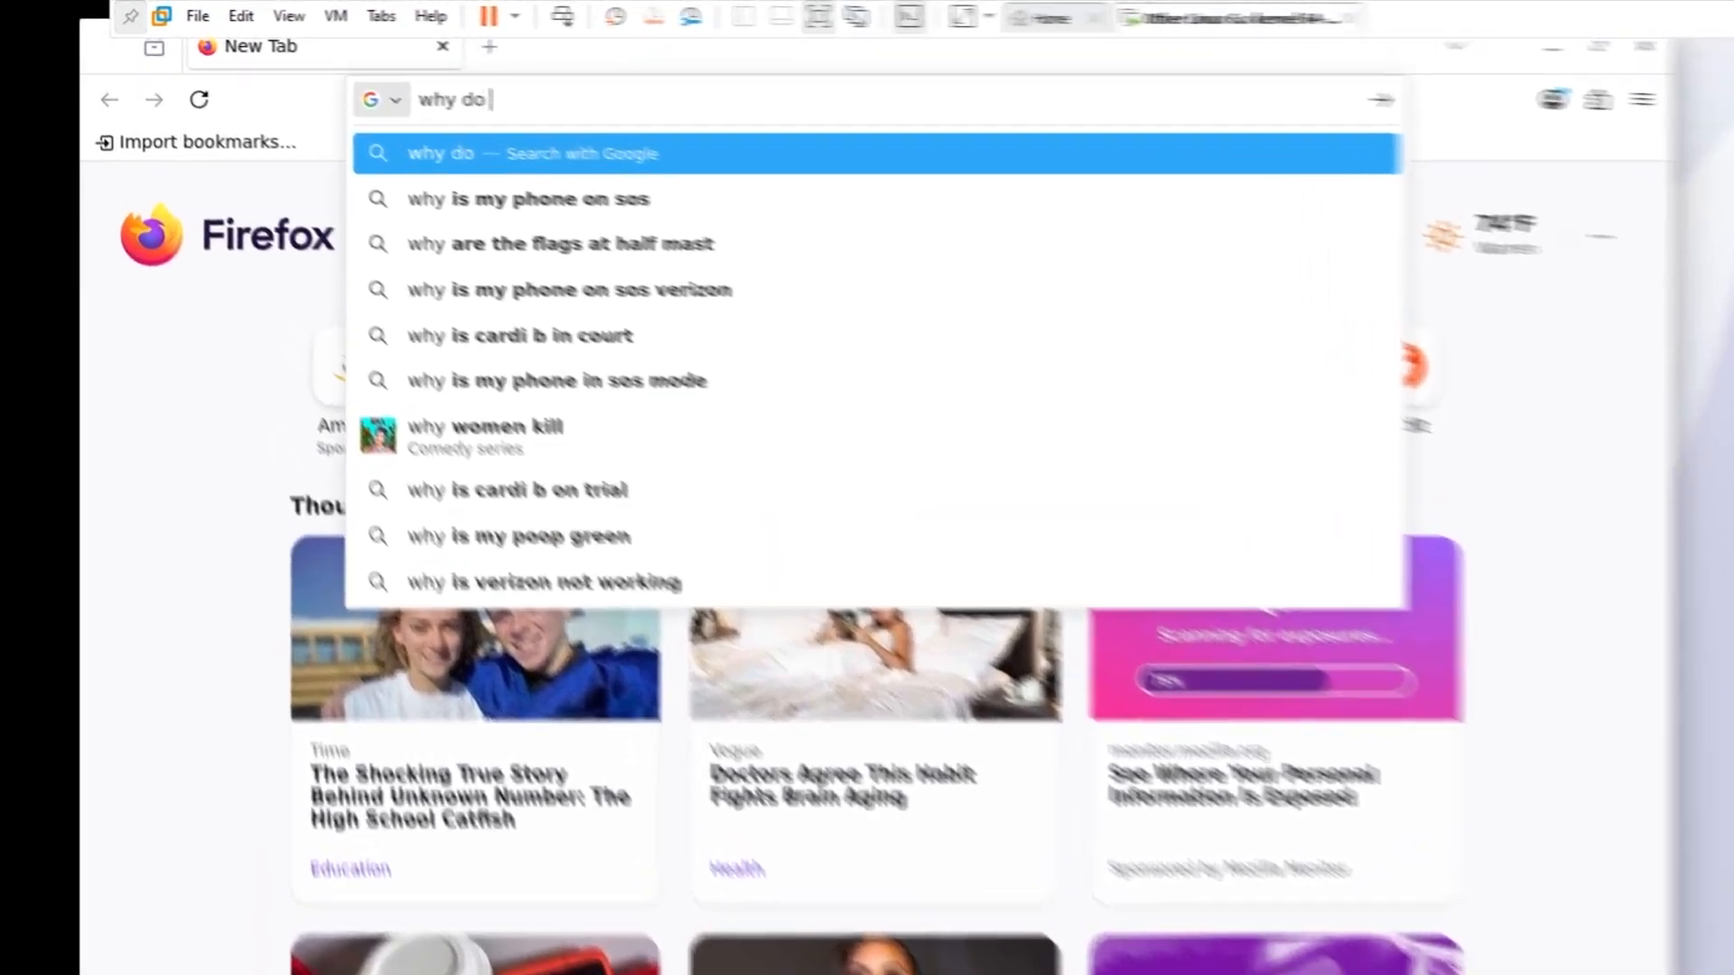
text(my apps keep reappearing )
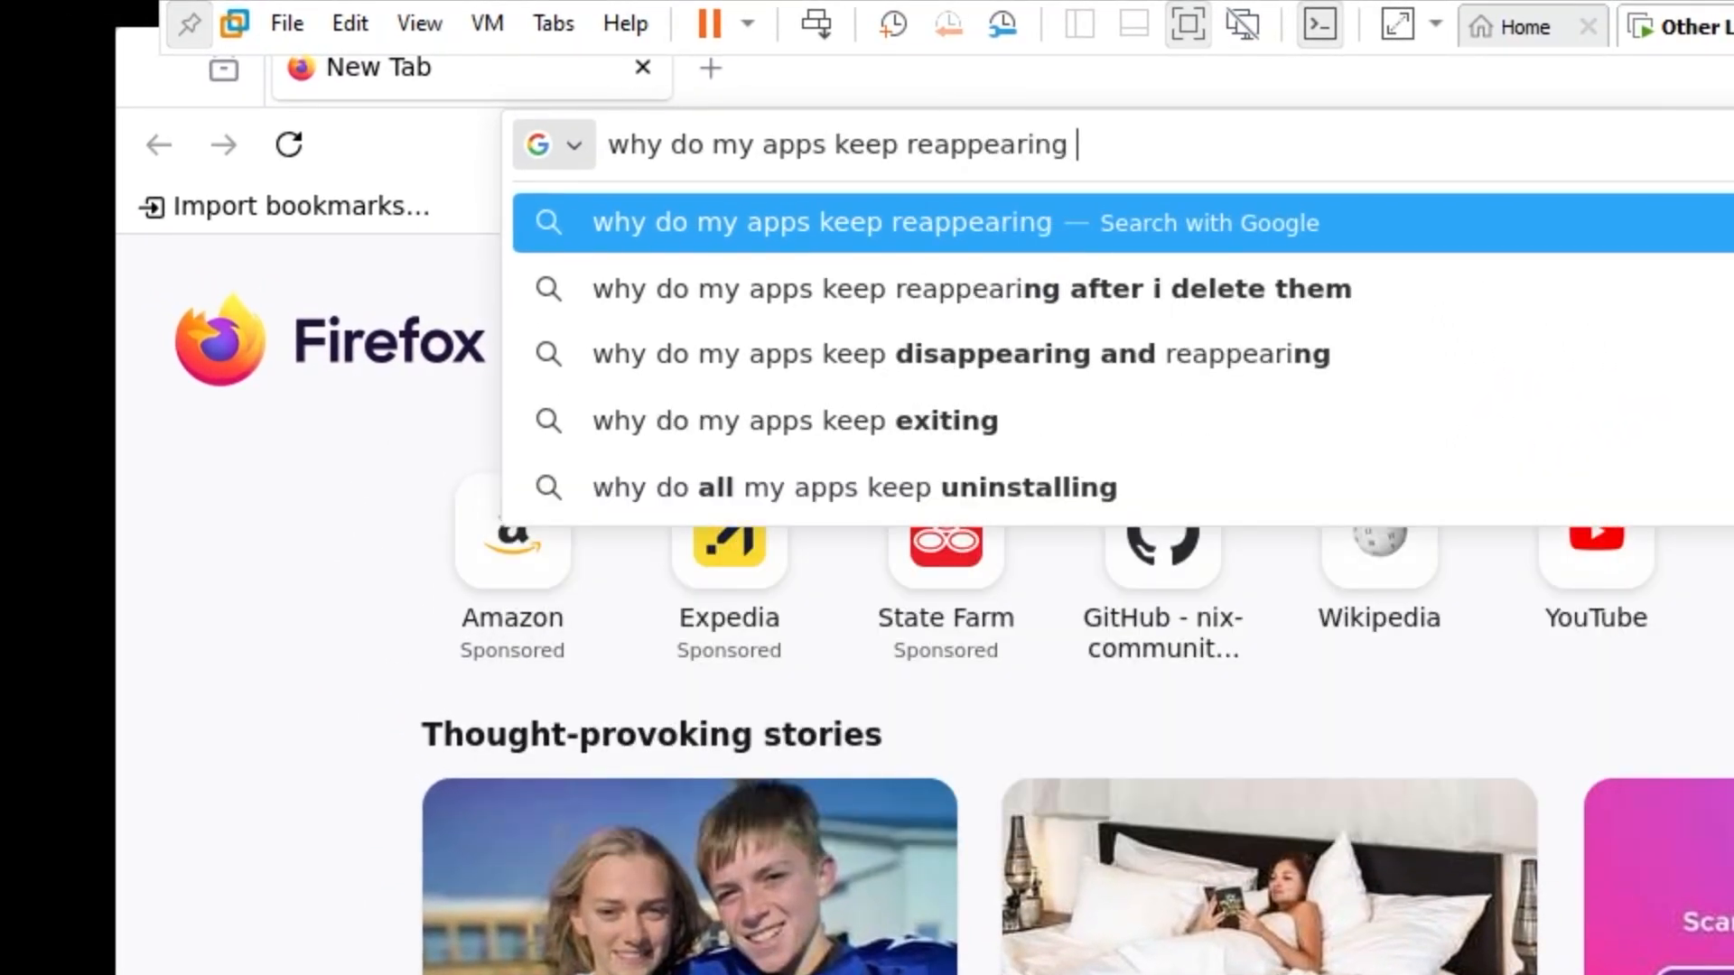
text(after I close t)
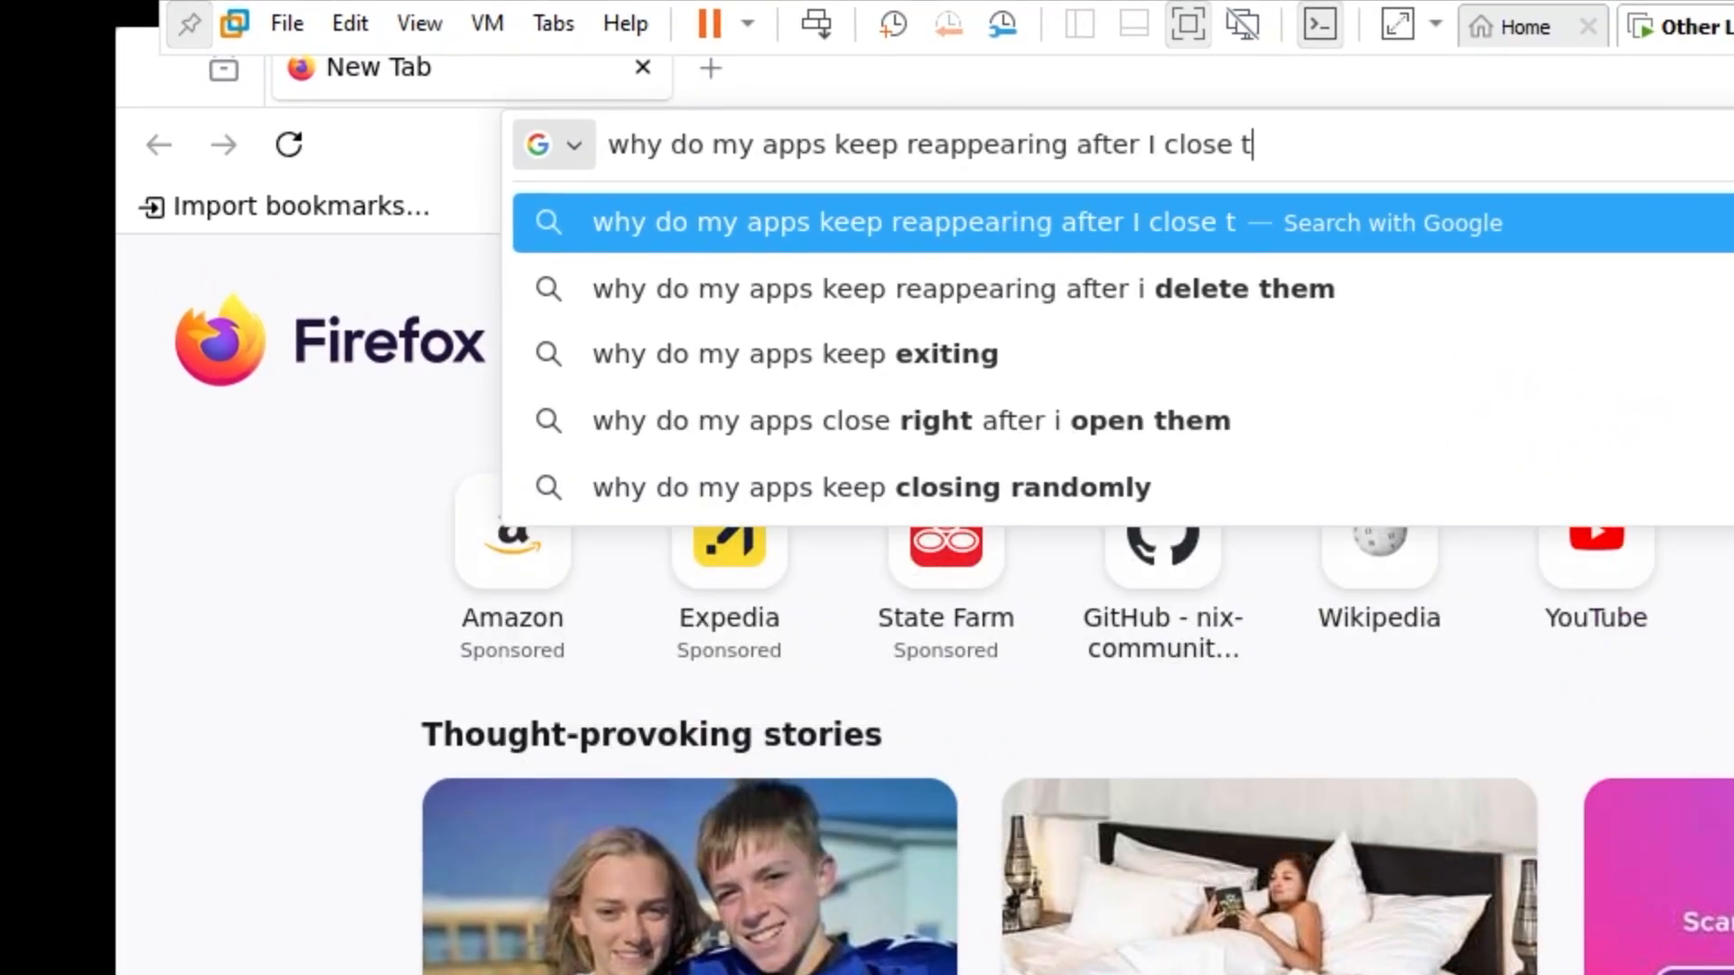
text(hem nixos)
key(Return)
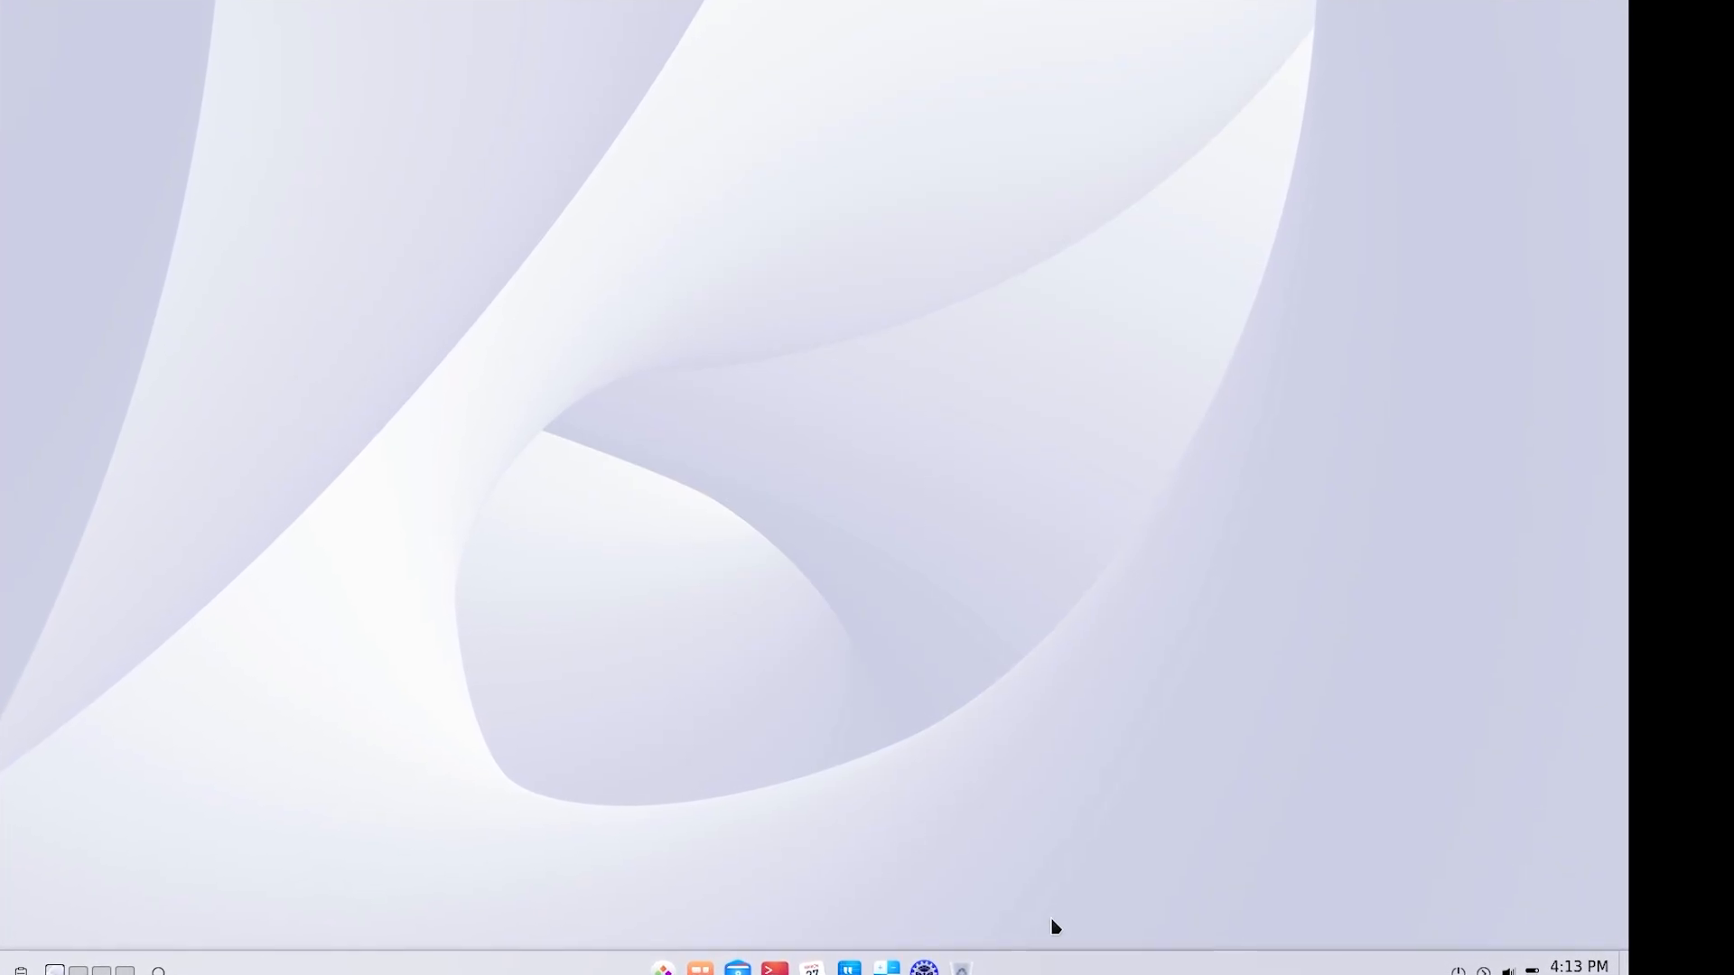
Shut down the NixOS guest from the Deepin desktop so the virtual machine powers off.
click(661, 970)
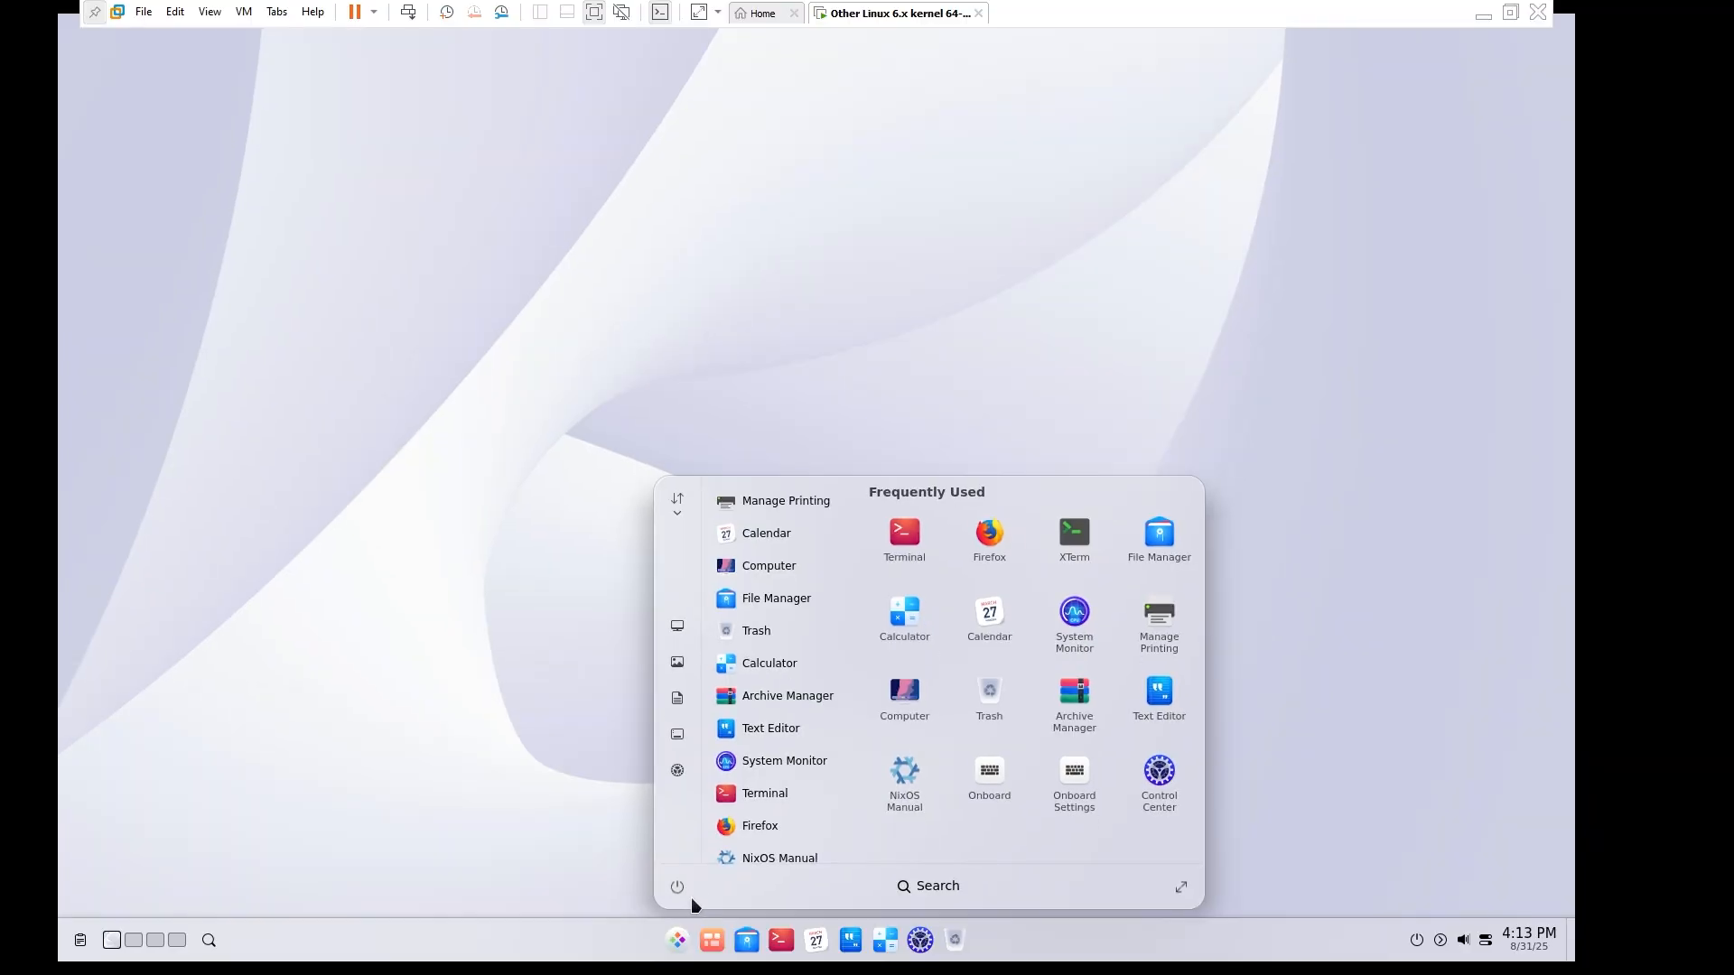
click(677, 887)
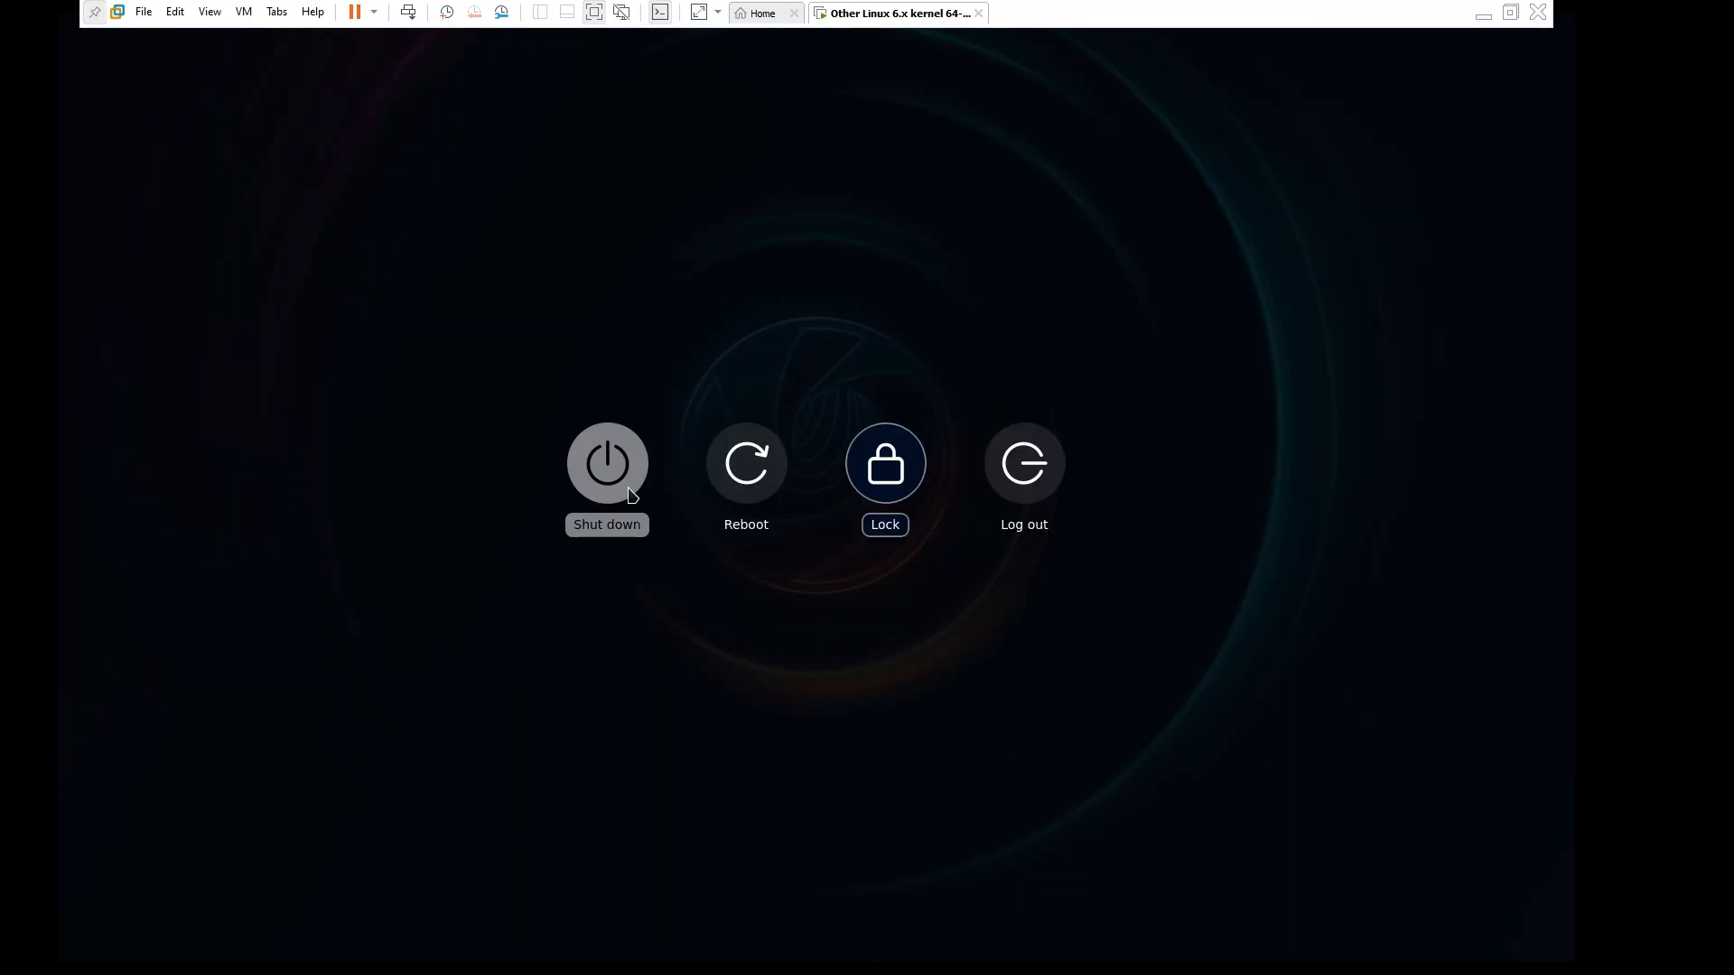
click(607, 464)
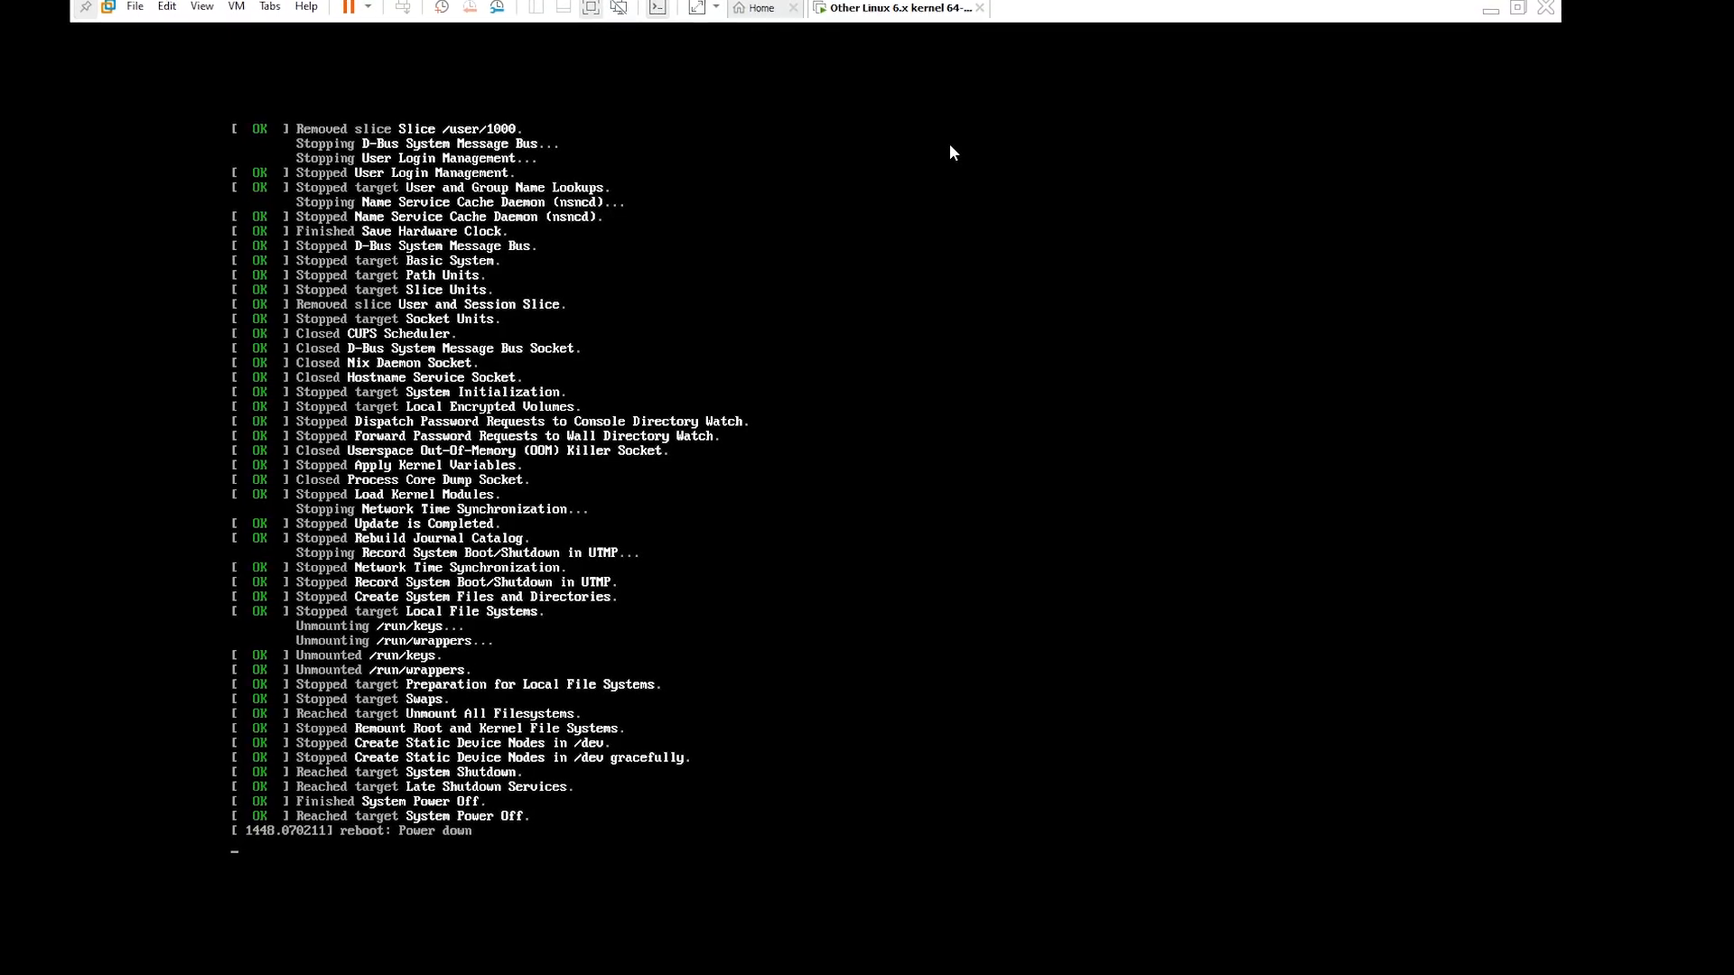
key(Return)
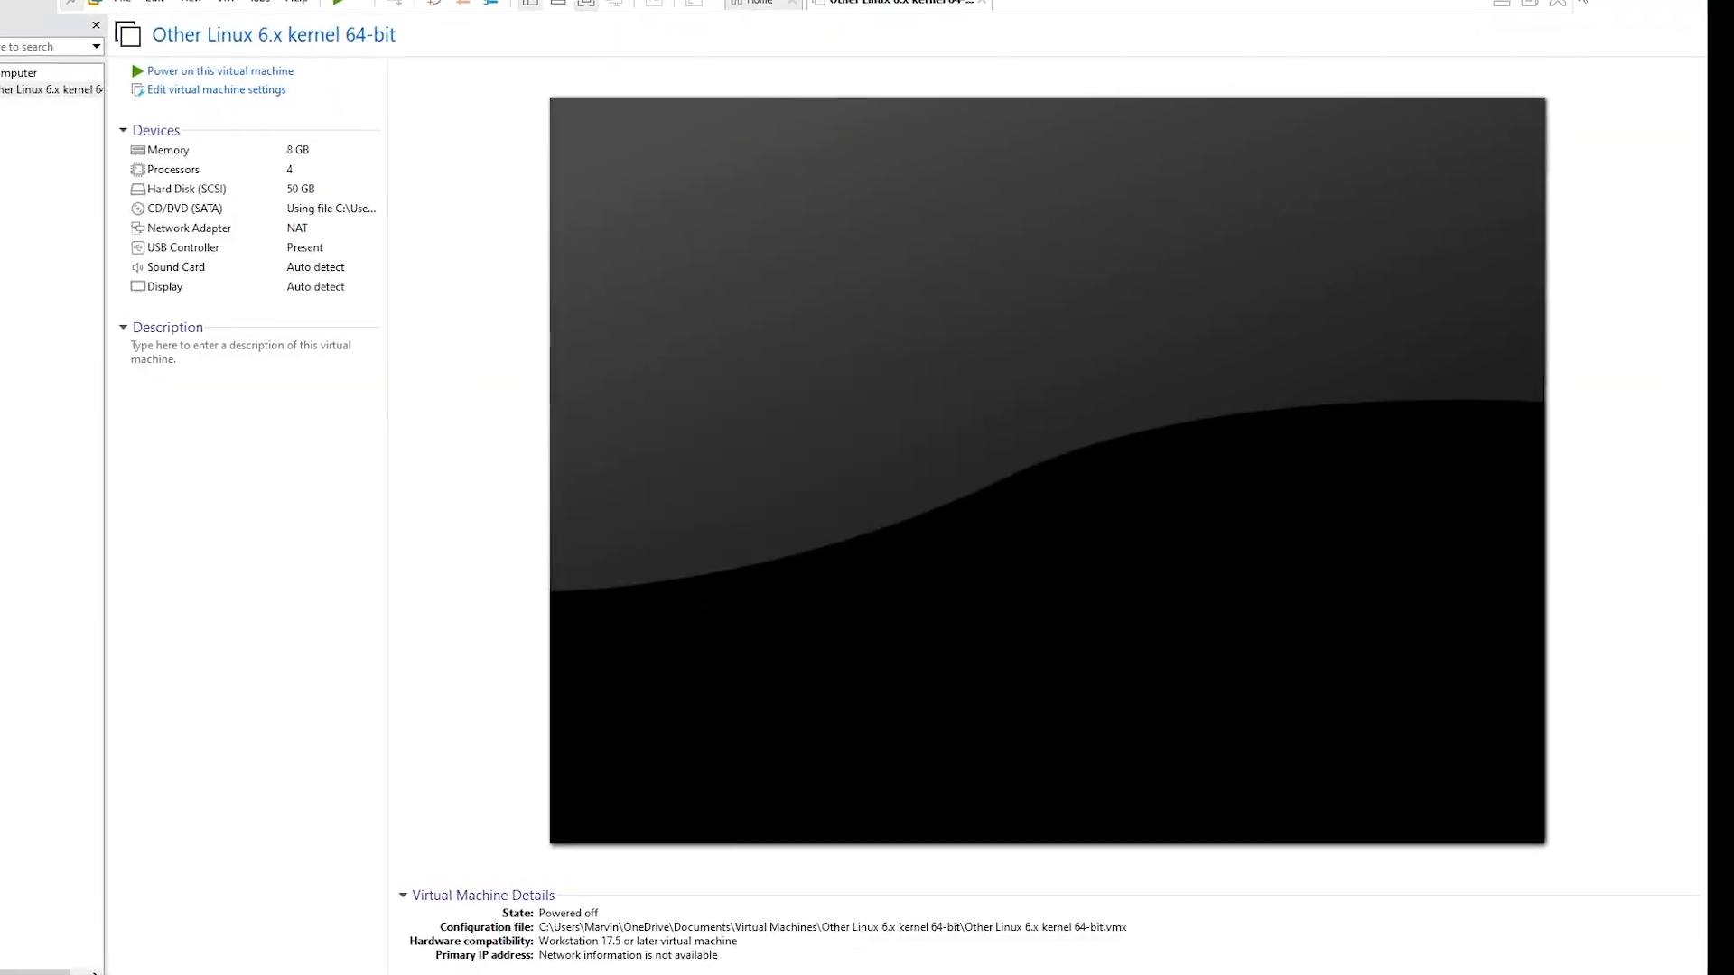